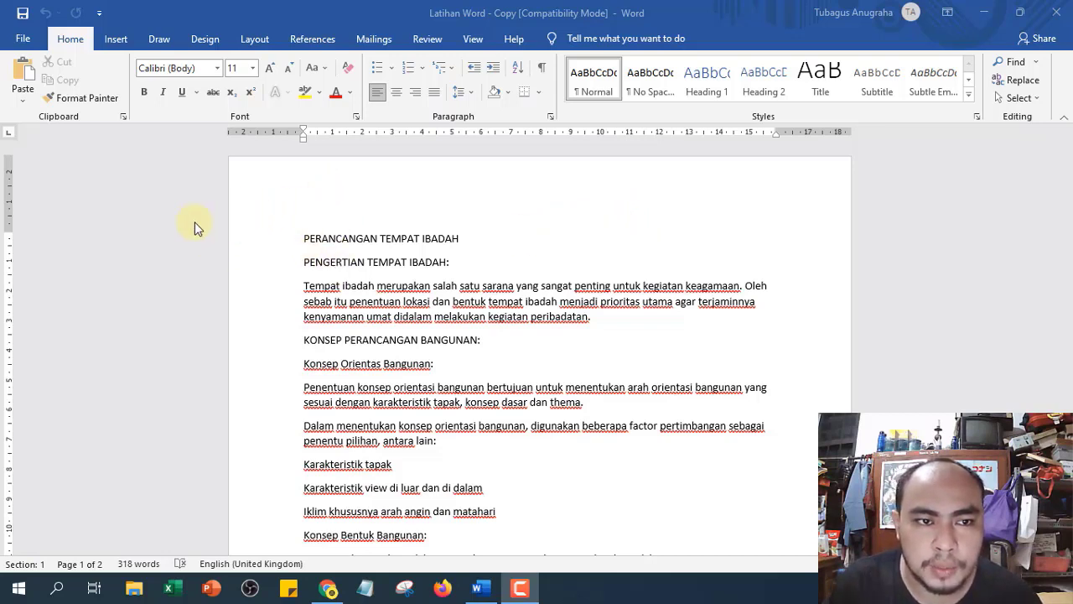
# - Bring the 'Latihan Word - Copy' window forward and show its Layout tab
pyautogui.click(259, 46)
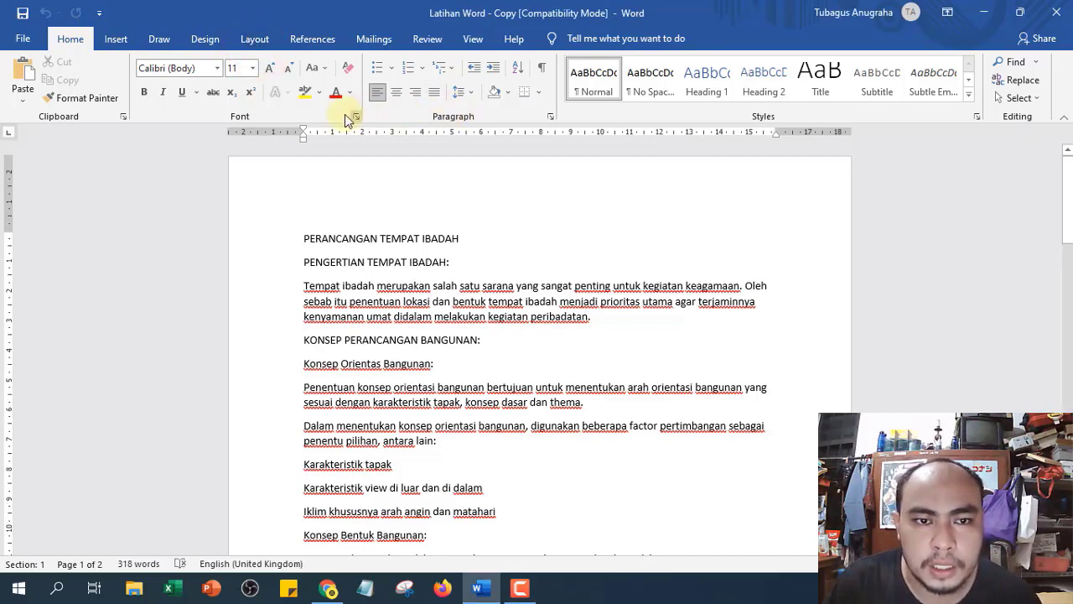
pyautogui.click(248, 38)
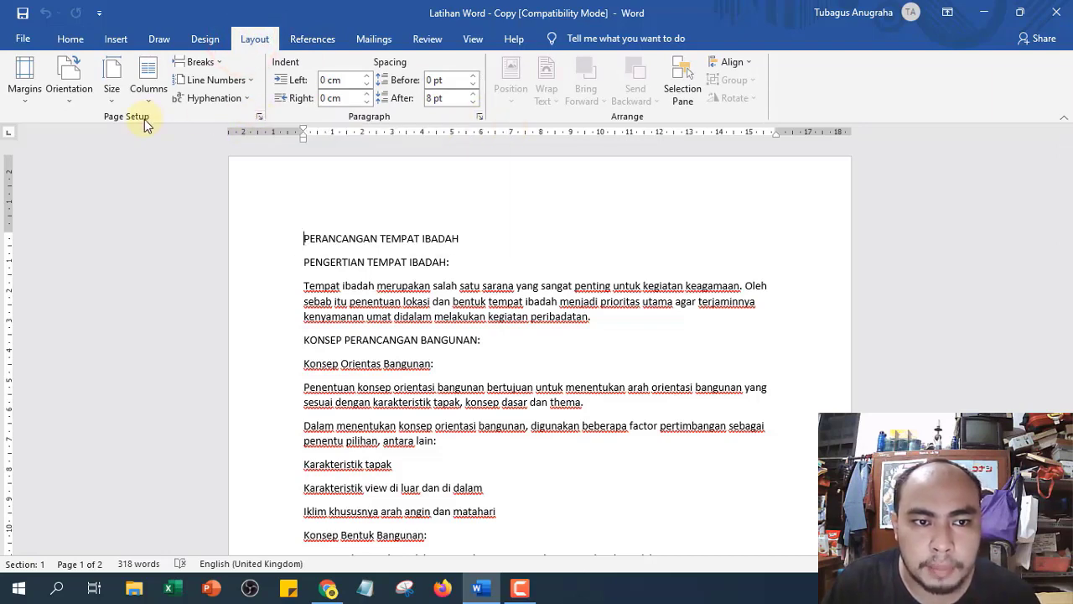
pyautogui.click(260, 119)
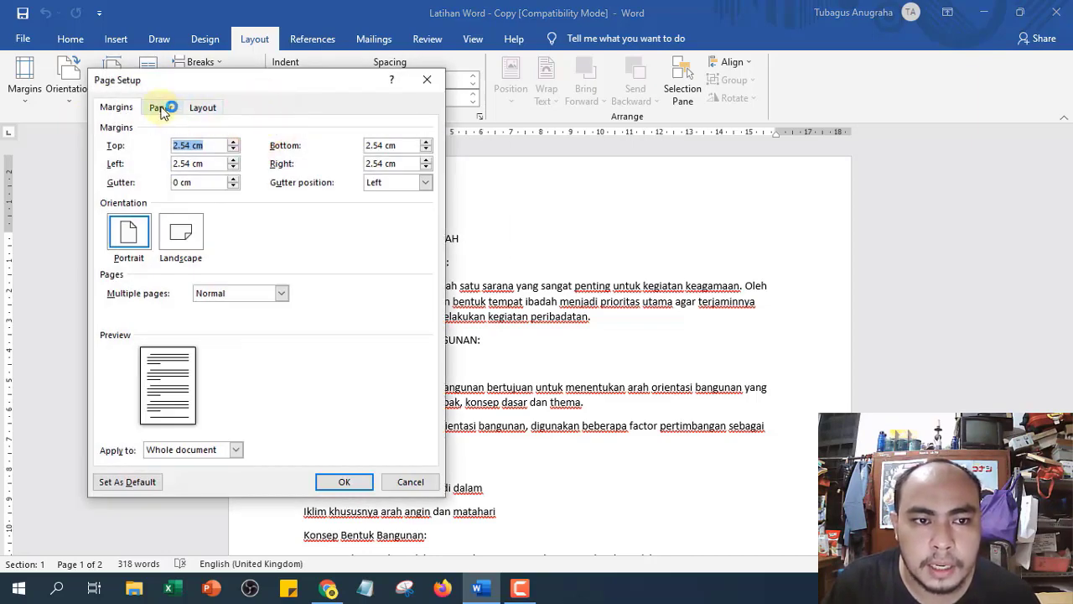
pyautogui.click(161, 109)
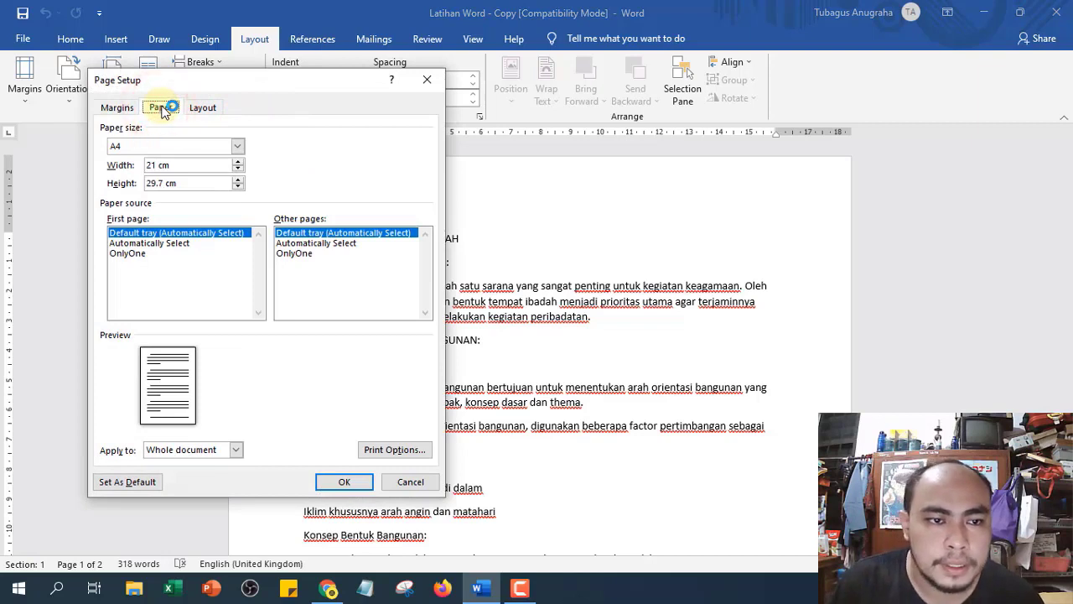
pyautogui.click(238, 147)
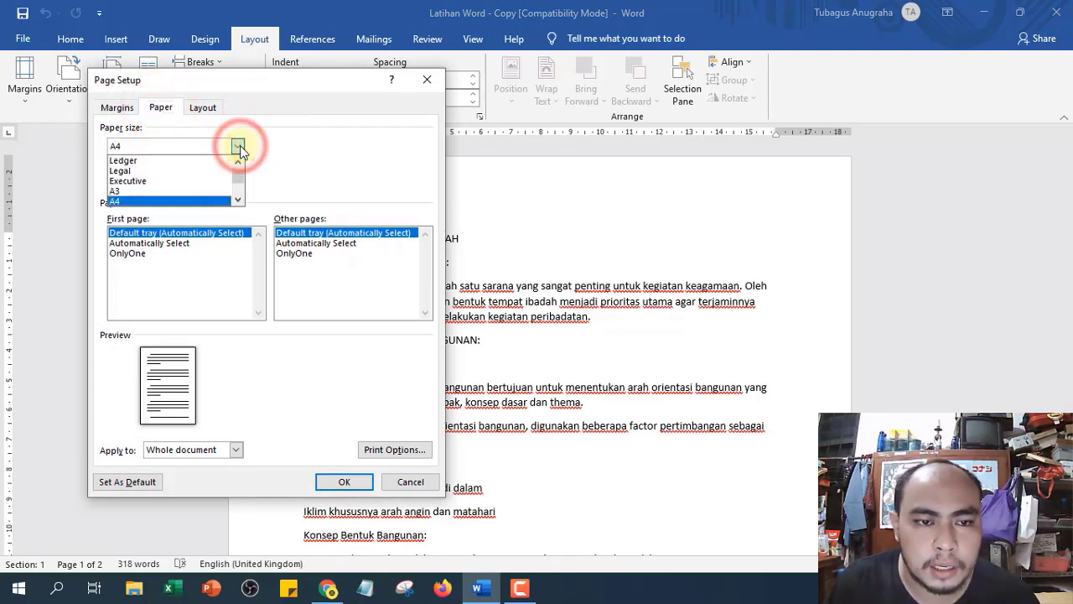
pyautogui.click(237, 174)
pyautogui.click(239, 162)
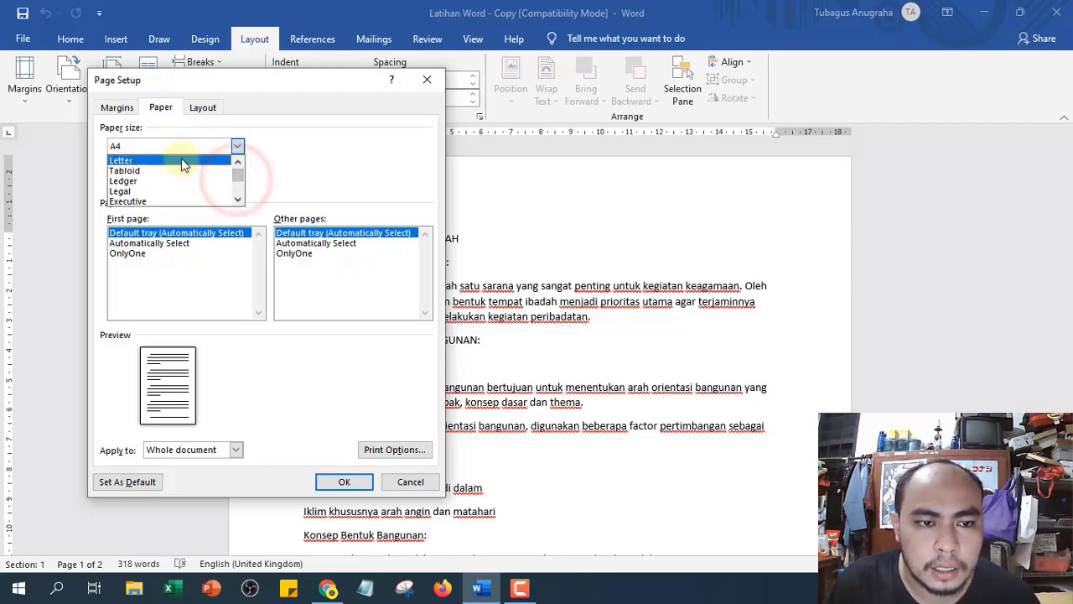
pyautogui.scroll(-5, 238, 177)
pyautogui.scroll(5, 239, 171)
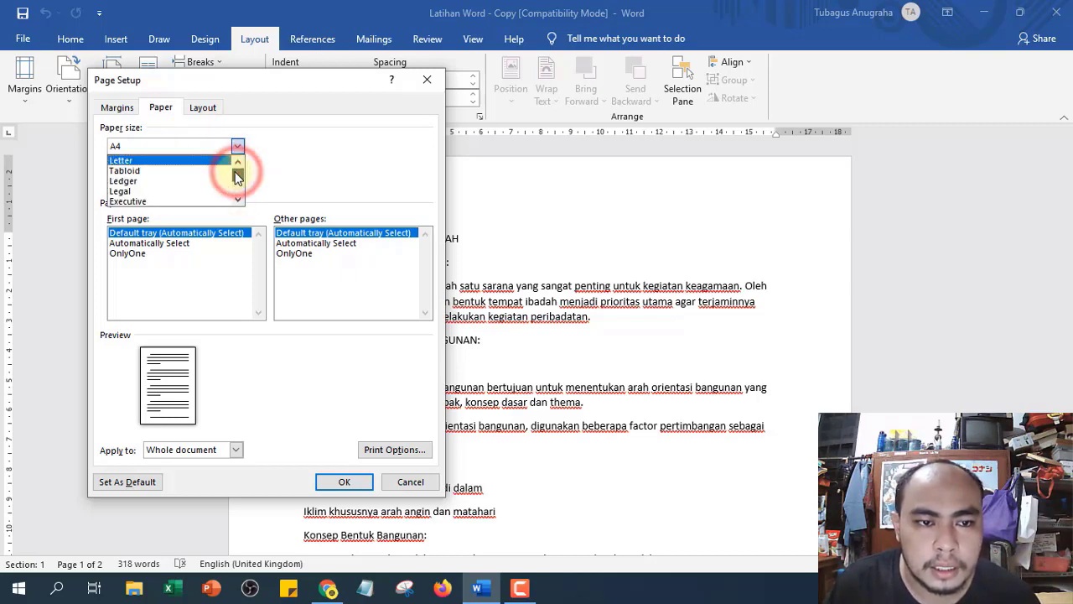
pyautogui.scroll(-5, 238, 177)
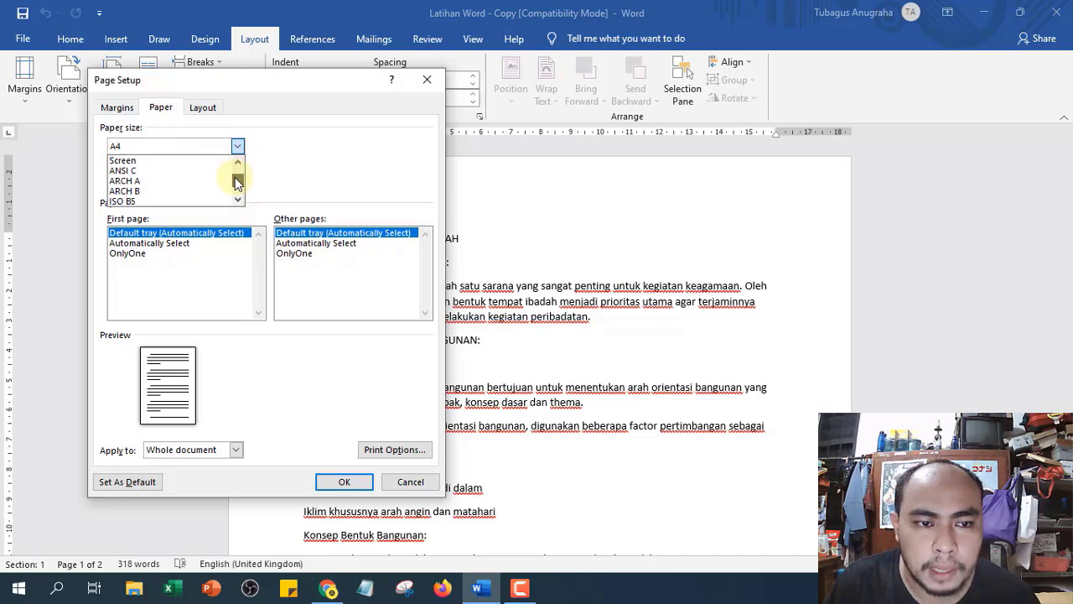
pyautogui.scroll(4, 238, 177)
pyautogui.click(171, 192)
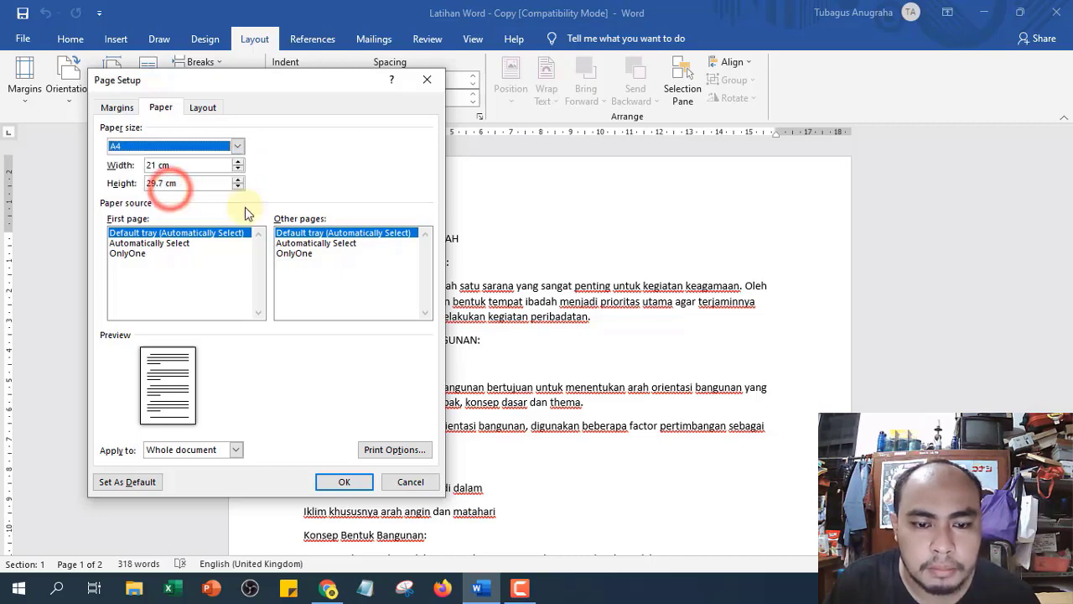
pyautogui.click(344, 483)
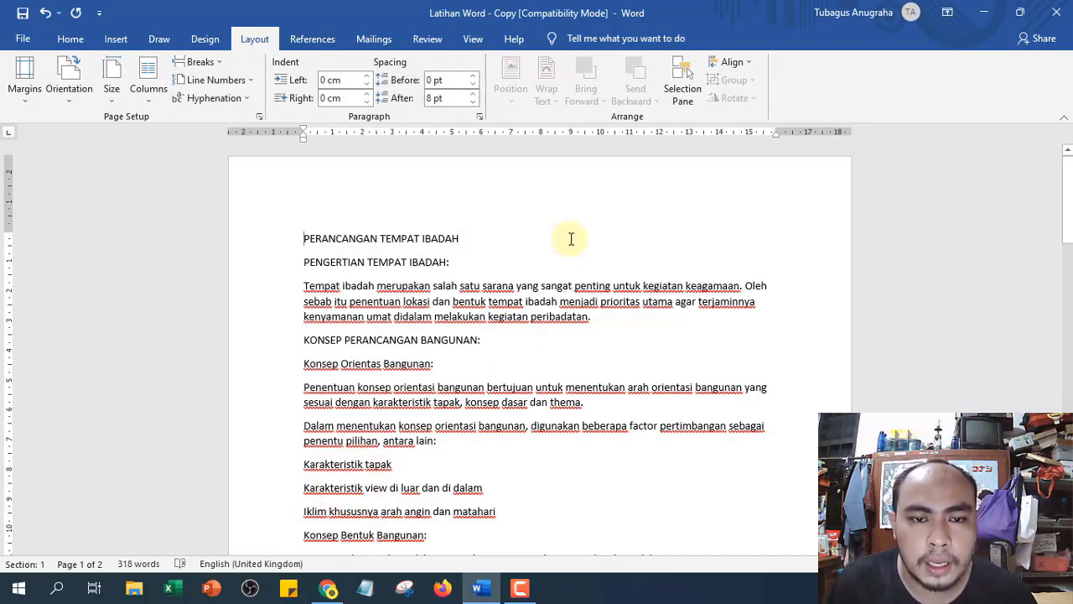
# - Scroll back to the top and highlight the line 'PERANCANGAN TEMPAT IBADAH'
pyautogui.scroll(-4, 869, 258)
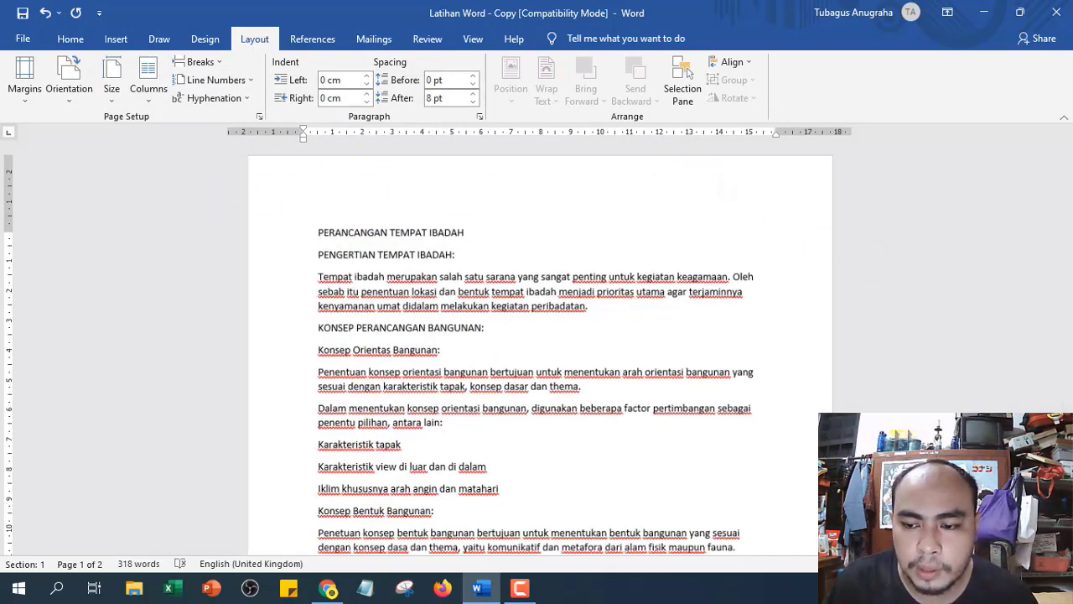
pyautogui.scroll(-3, 803, 441)
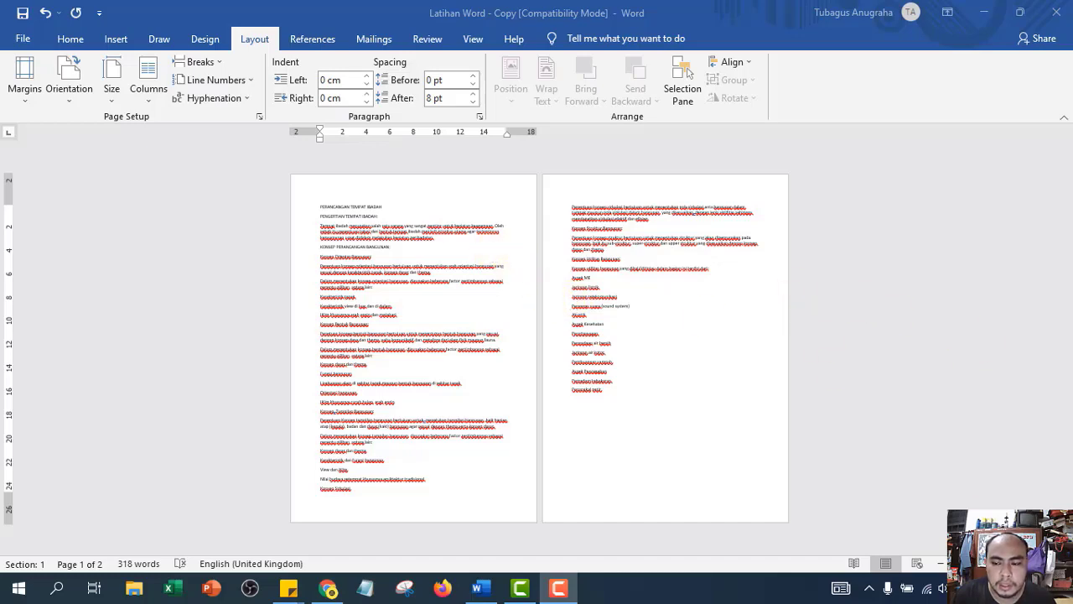
pyautogui.click(320, 206)
pyautogui.scroll(5, 320, 206)
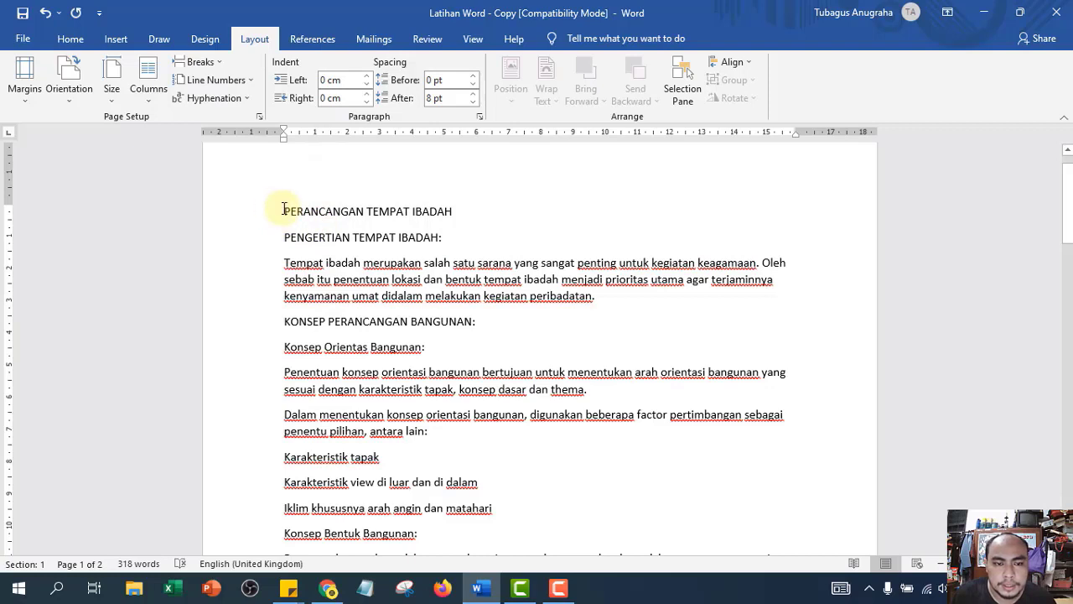
pyautogui.moveTo(284, 210); pyautogui.dragTo(455, 211)
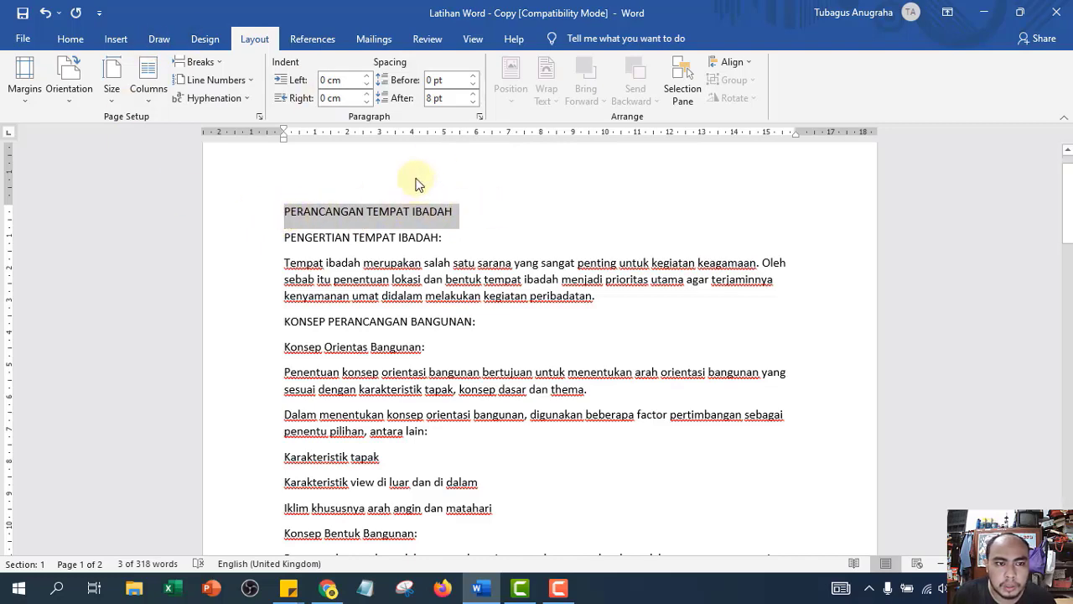
# - Convert the selected title into green WordArt style 15, 36 pt Times New Roman
pyautogui.click(69, 42)
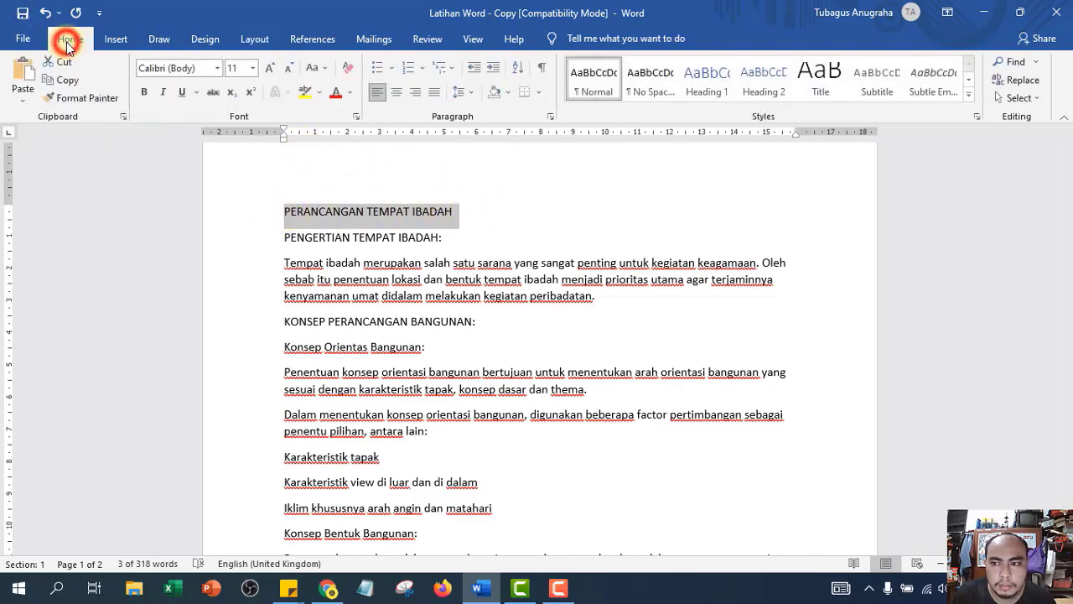
pyautogui.click(118, 40)
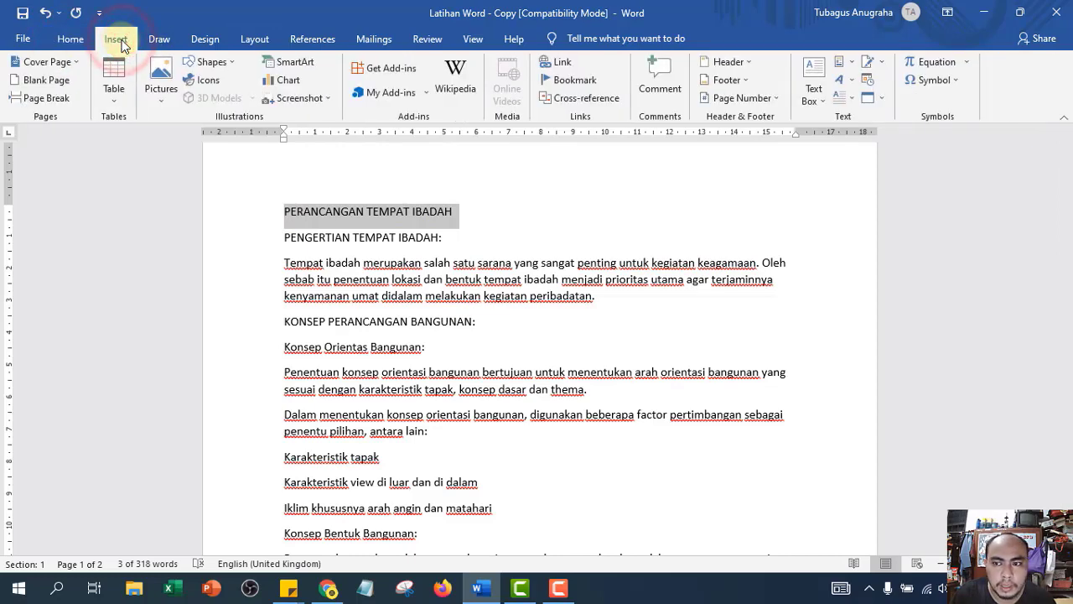
pyautogui.click(852, 86)
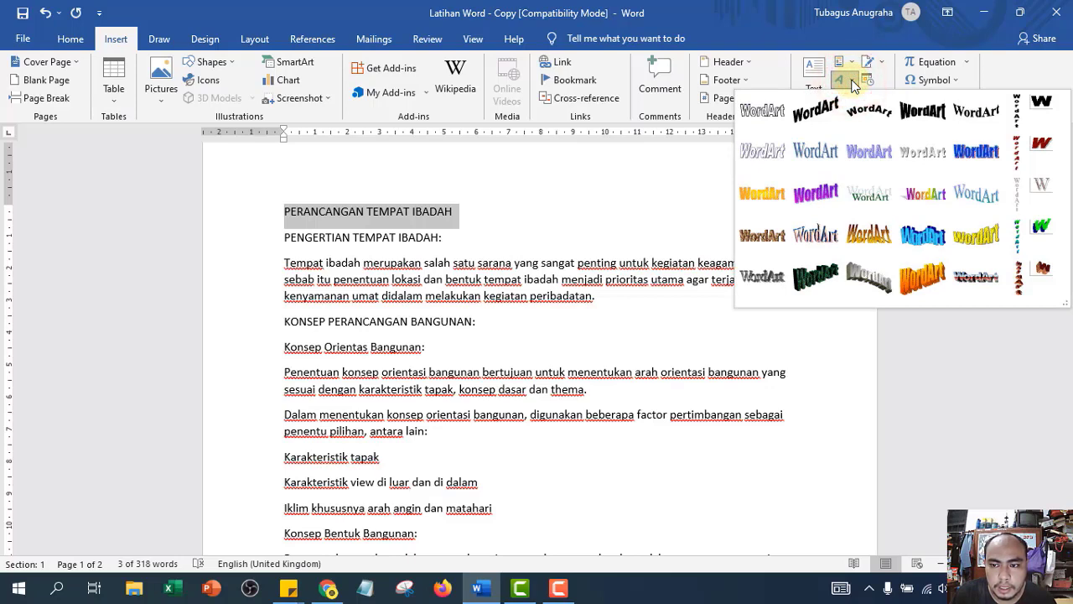
pyautogui.click(870, 193)
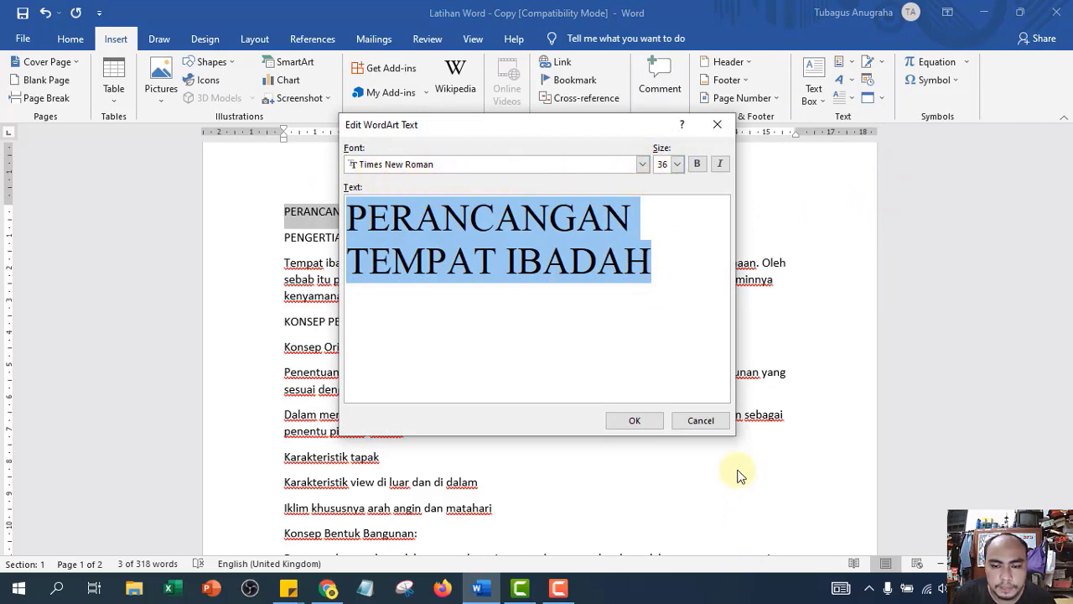
pyautogui.click(636, 422)
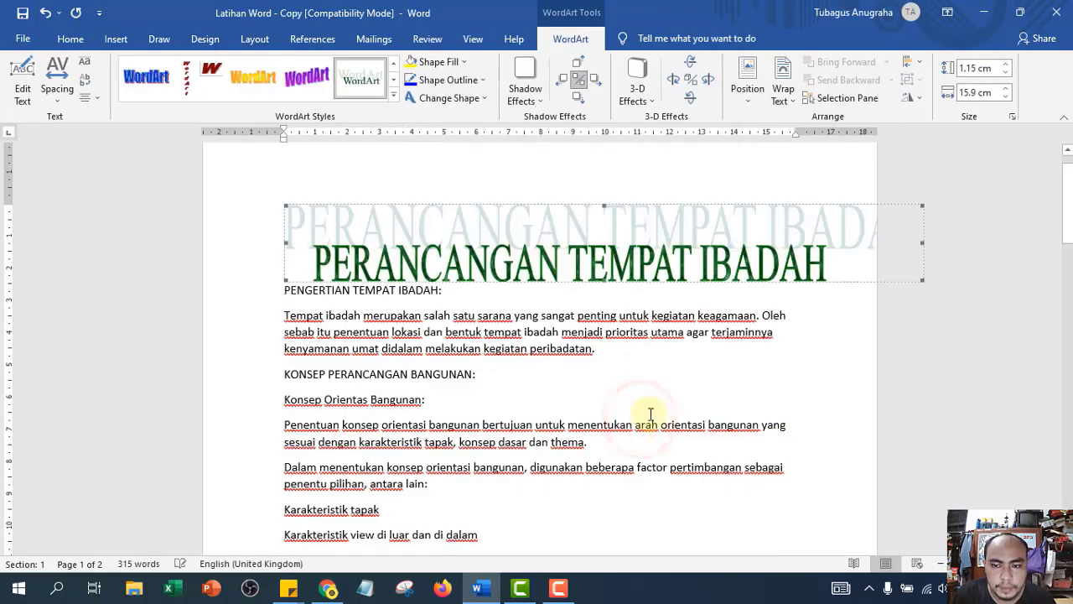
# - Narrow the WordArt title to 14.24 cm wide and open the WordArt styles gallery
pyautogui.click(920, 281)
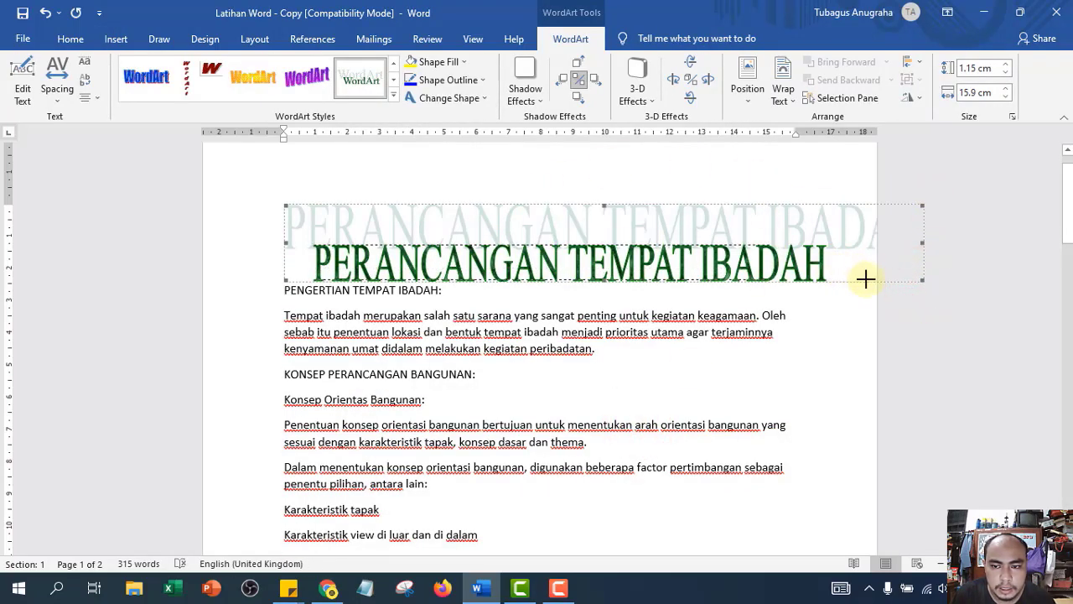
pyautogui.moveTo(867, 279); pyautogui.dragTo(857, 277)
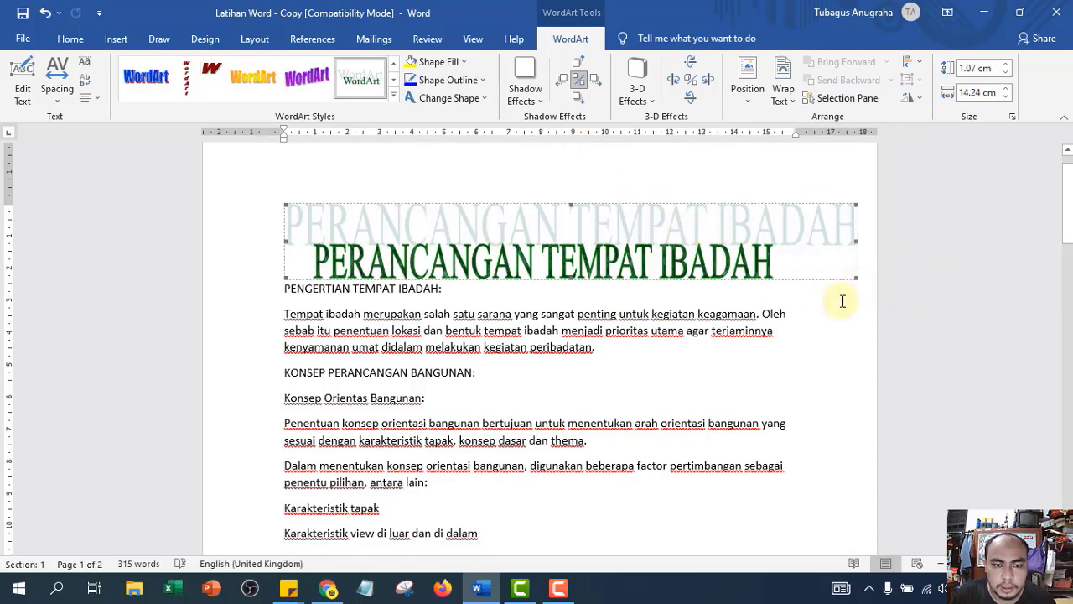
pyautogui.click(285, 290)
pyautogui.click(457, 243)
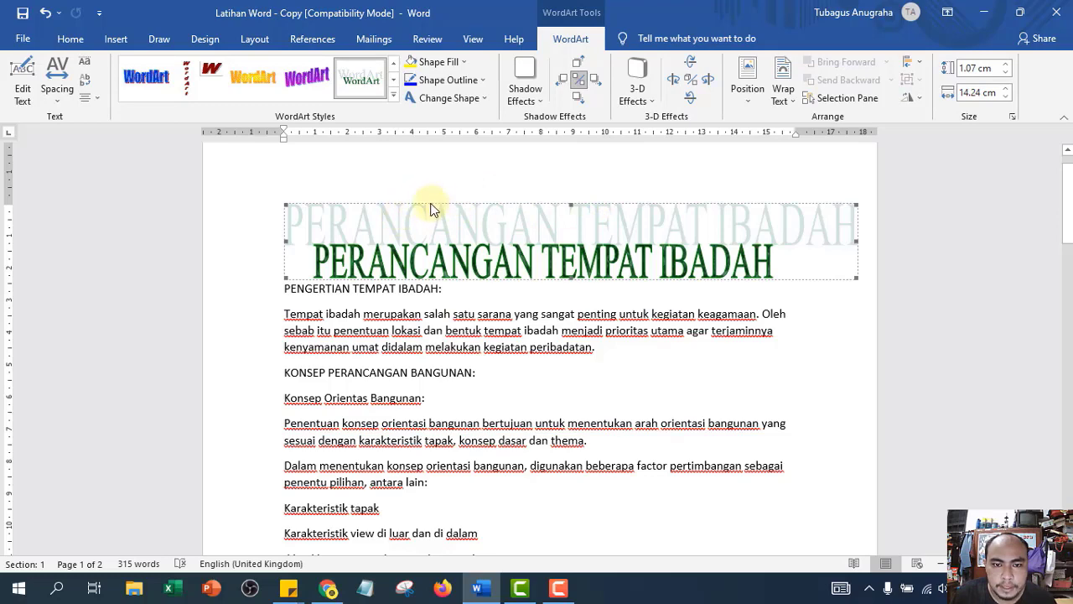
pyautogui.click(393, 95)
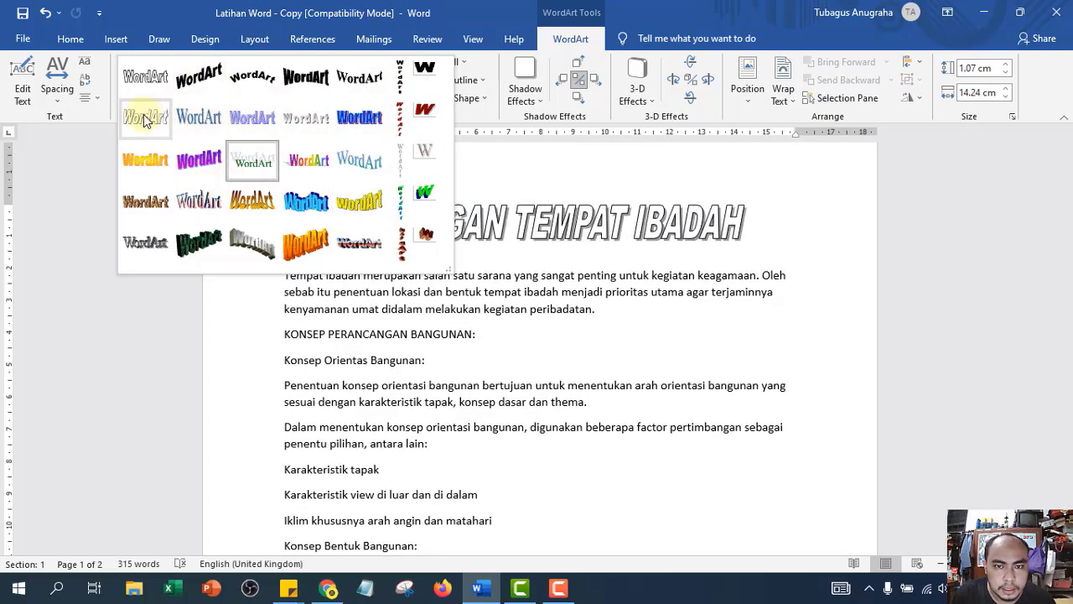
# - Apply a Warp shape from Change Shape to the WordArt title
pyautogui.click(460, 61)
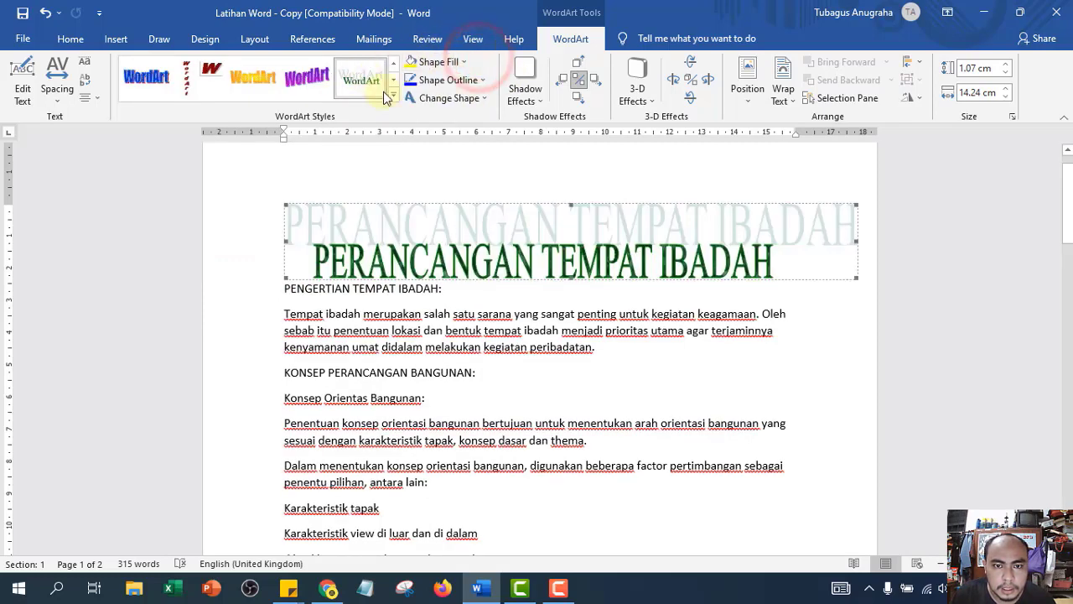
pyautogui.click(474, 97)
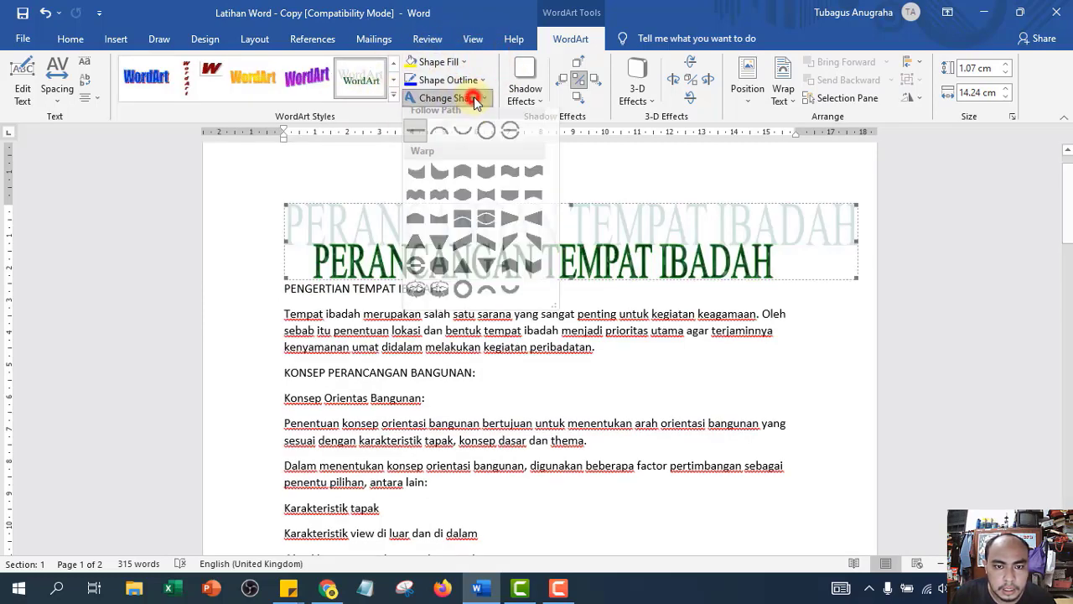
pyautogui.click(471, 95)
pyautogui.click(446, 95)
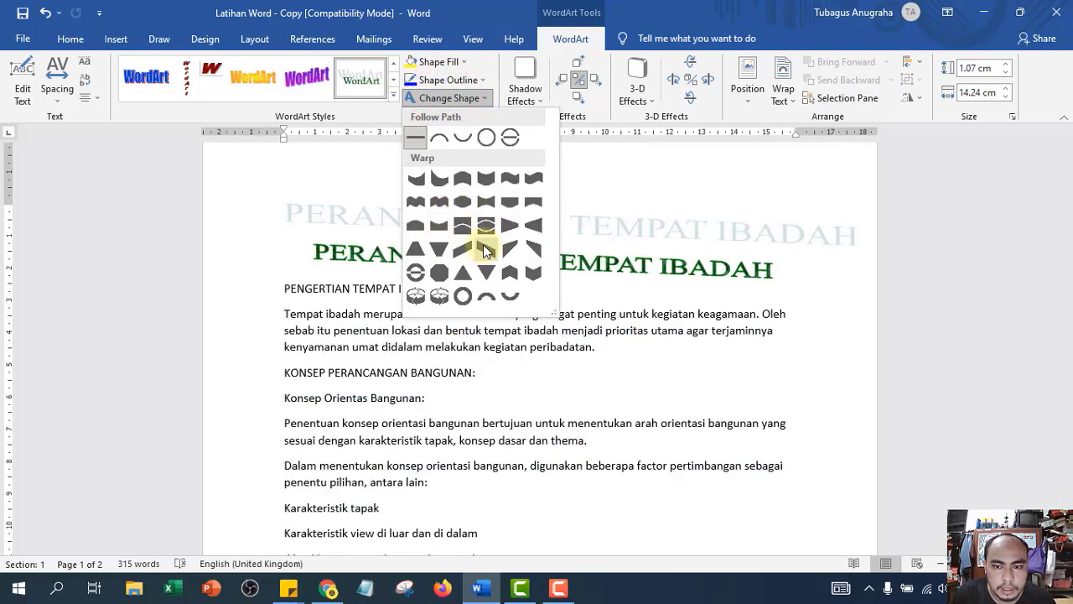
pyautogui.click(485, 198)
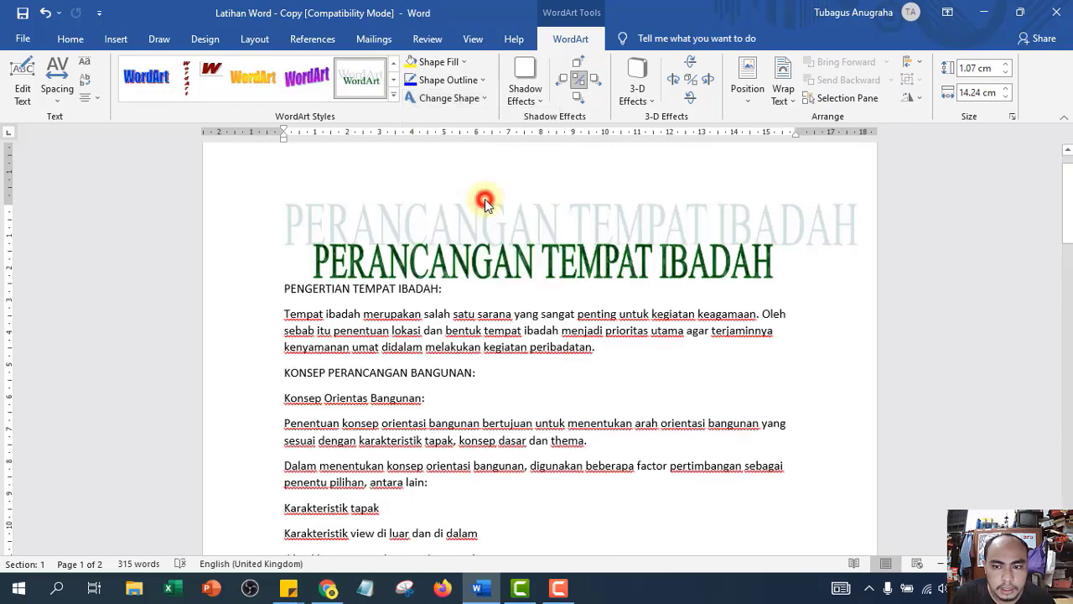
# - Switch the title to WordArt style 3, bold black arched lettering
pyautogui.click(394, 98)
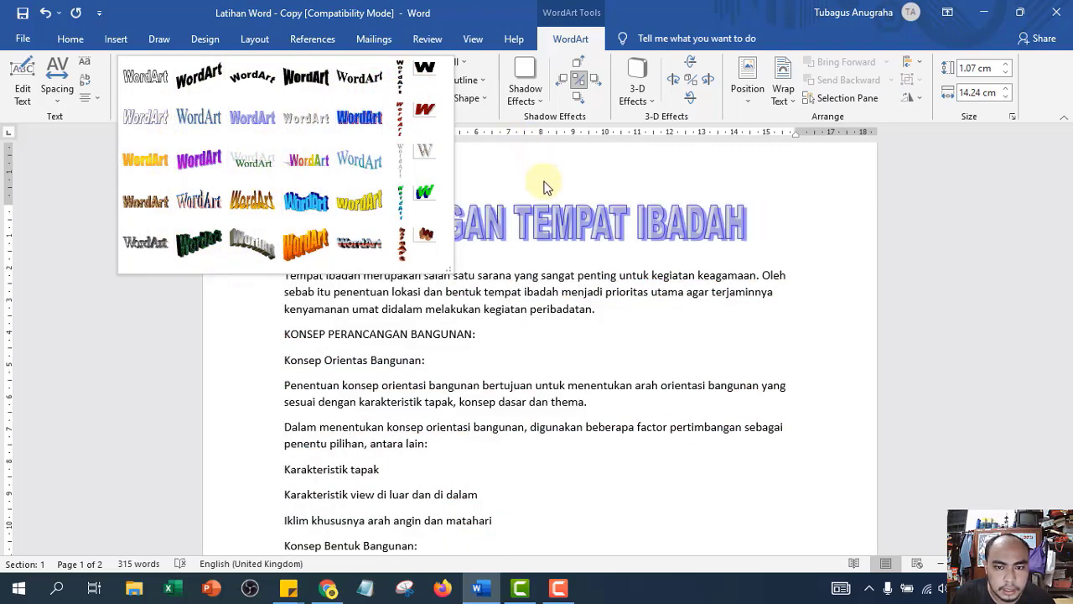
pyautogui.click(257, 74)
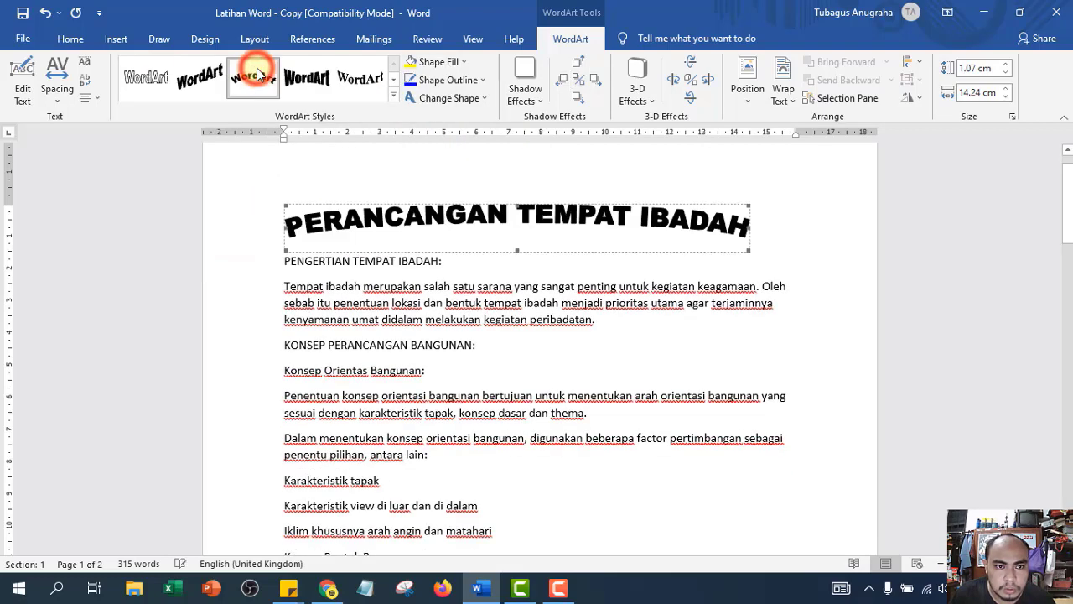
pyautogui.click(394, 98)
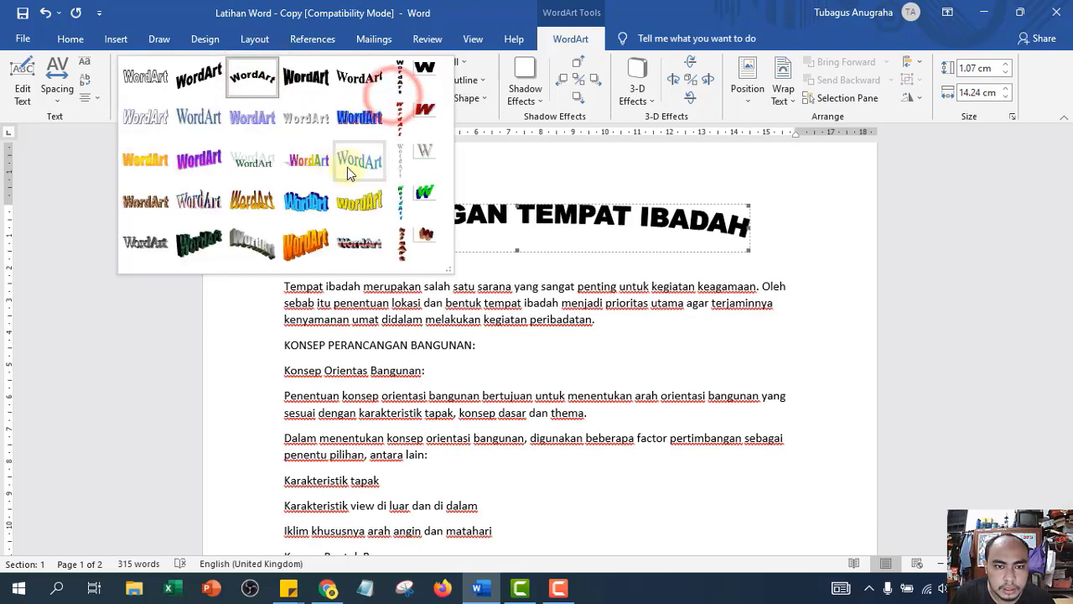
# - Keep the title flat with no 3-D effect and apply a grey Drop Shadow style
pyautogui.click(642, 104)
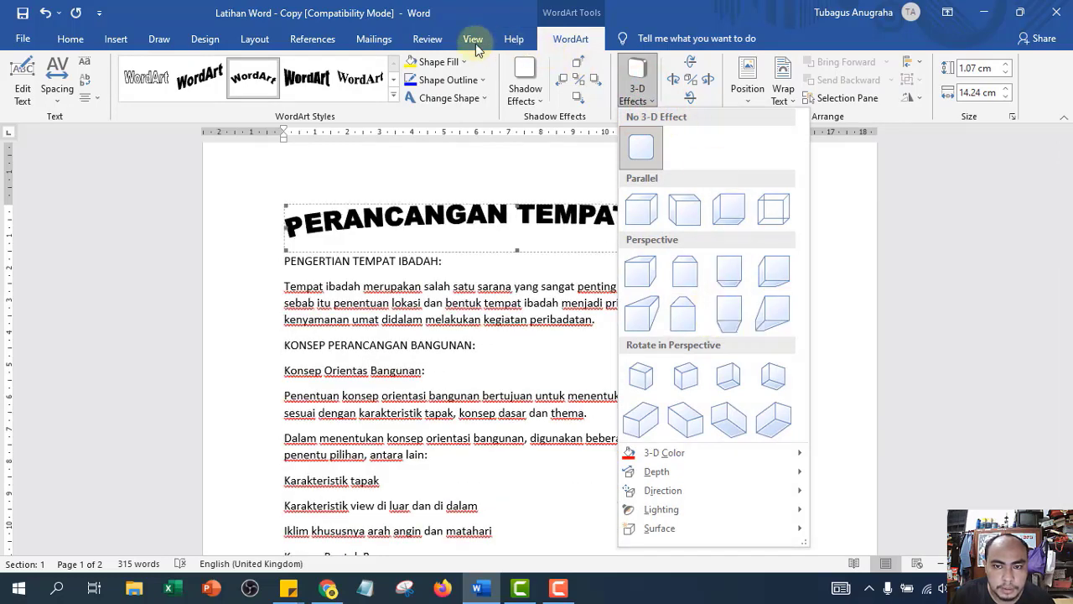
pyautogui.click(644, 99)
pyautogui.click(517, 99)
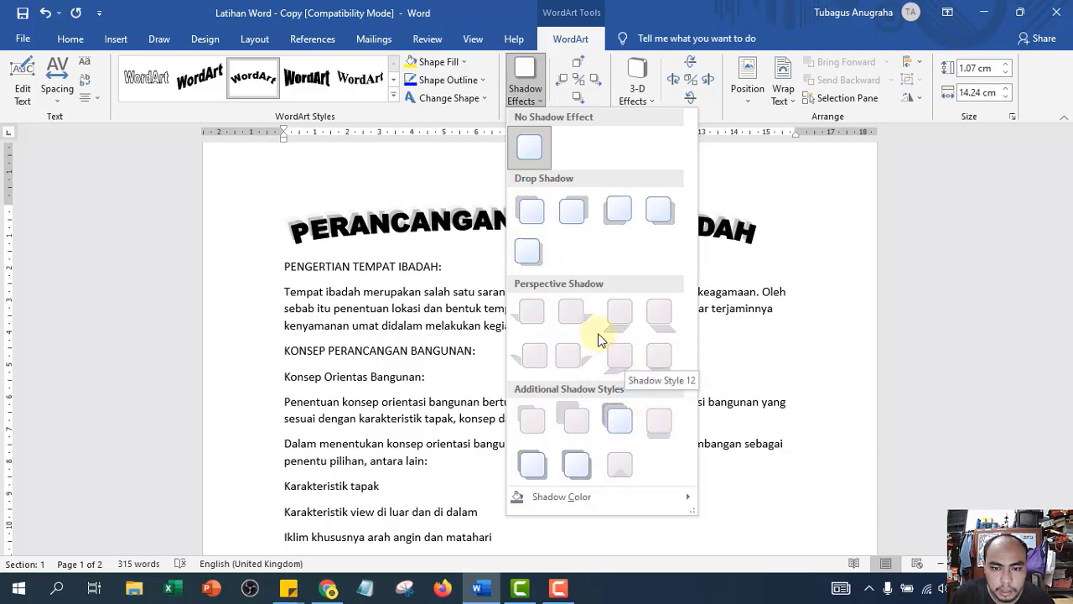
pyautogui.click(617, 212)
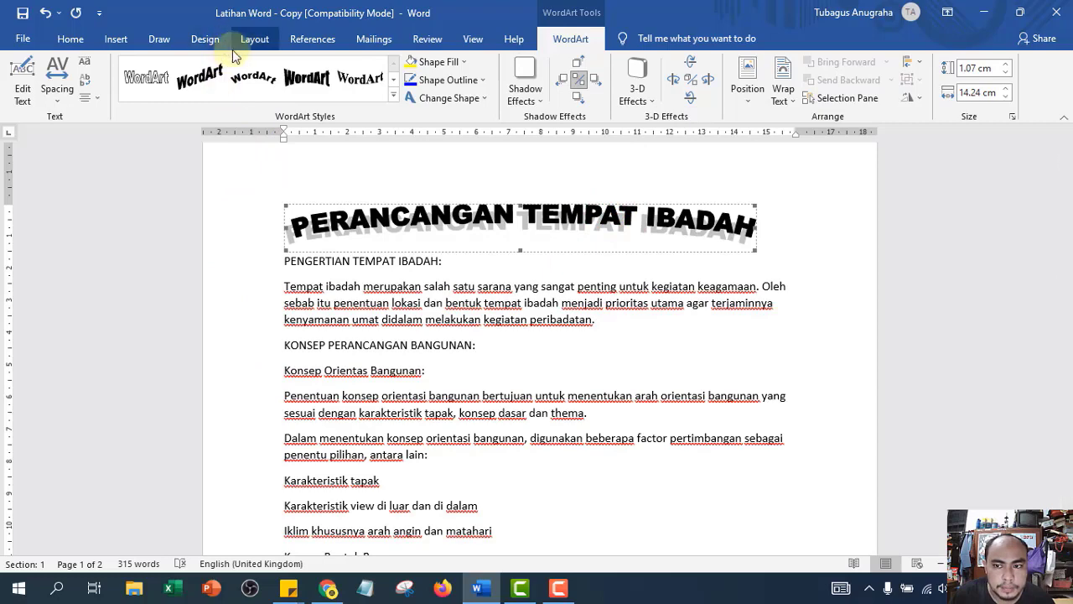
pyautogui.click(526, 94)
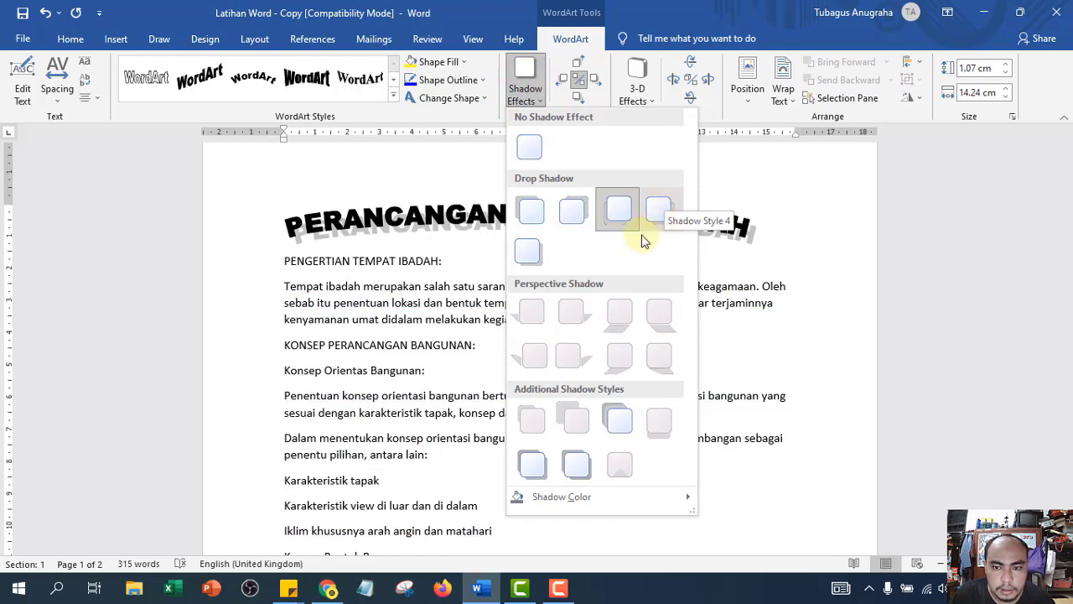
pyautogui.click(528, 252)
pyautogui.click(393, 95)
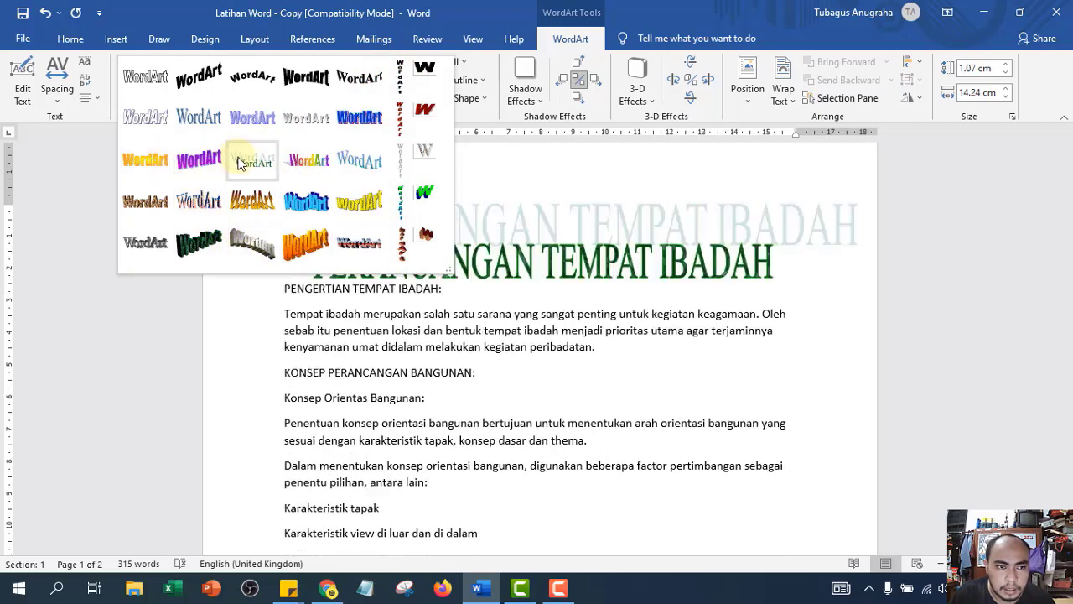
# - Give the title the purple WordArt style; start a new WordArt, then cancel its text dialog
pyautogui.click(210, 167)
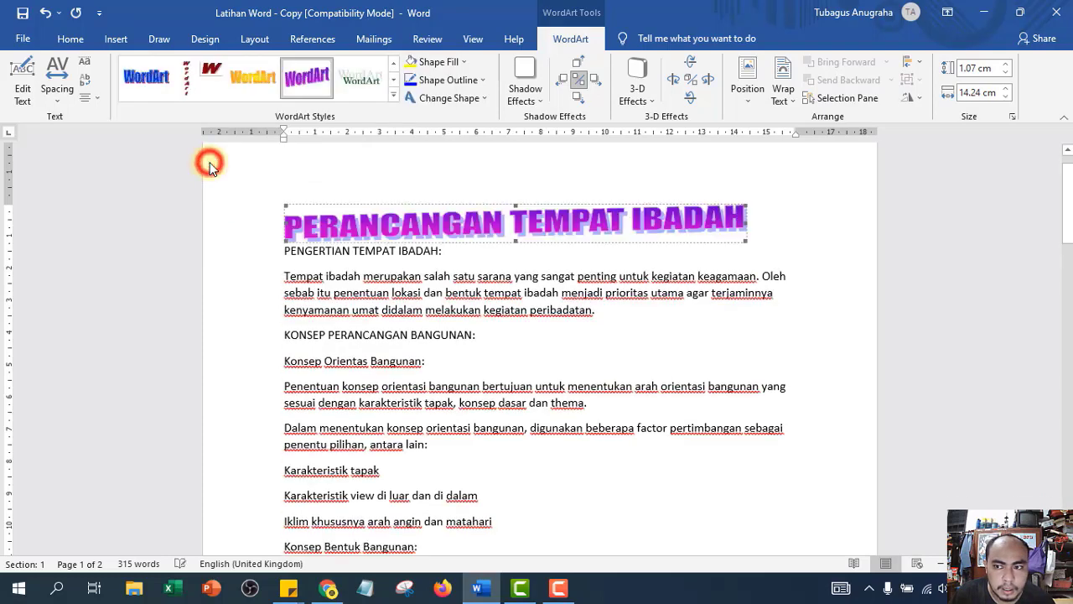
pyautogui.click(115, 39)
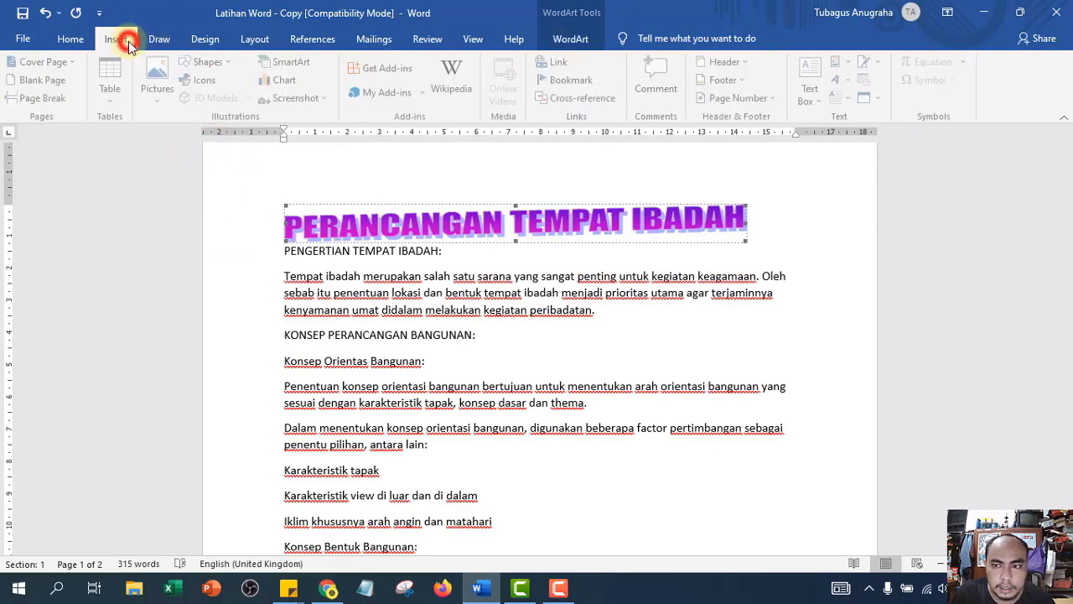
pyautogui.click(849, 81)
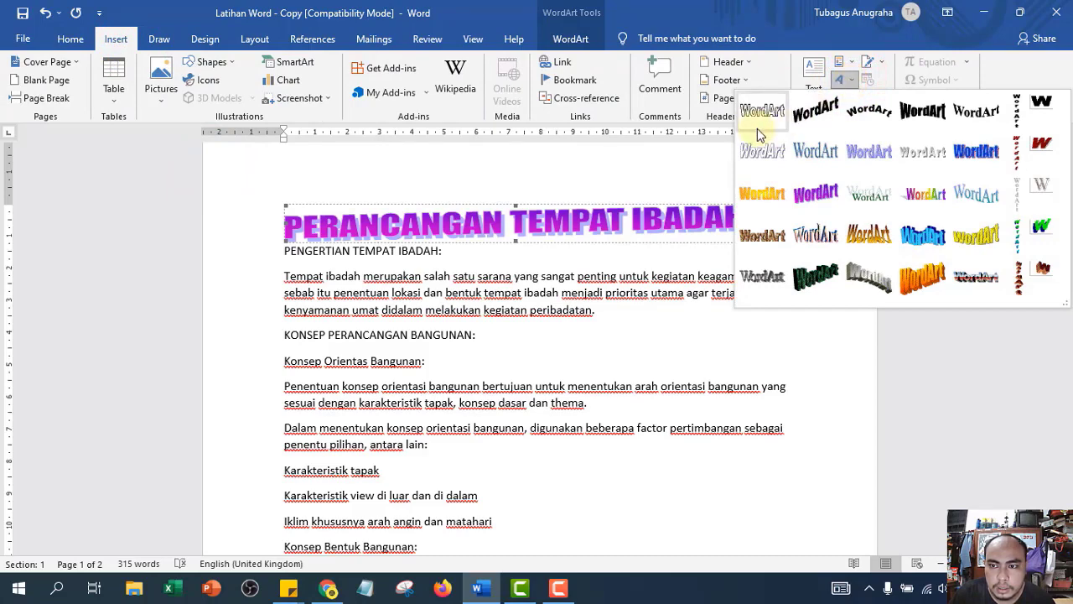
pyautogui.click(843, 79)
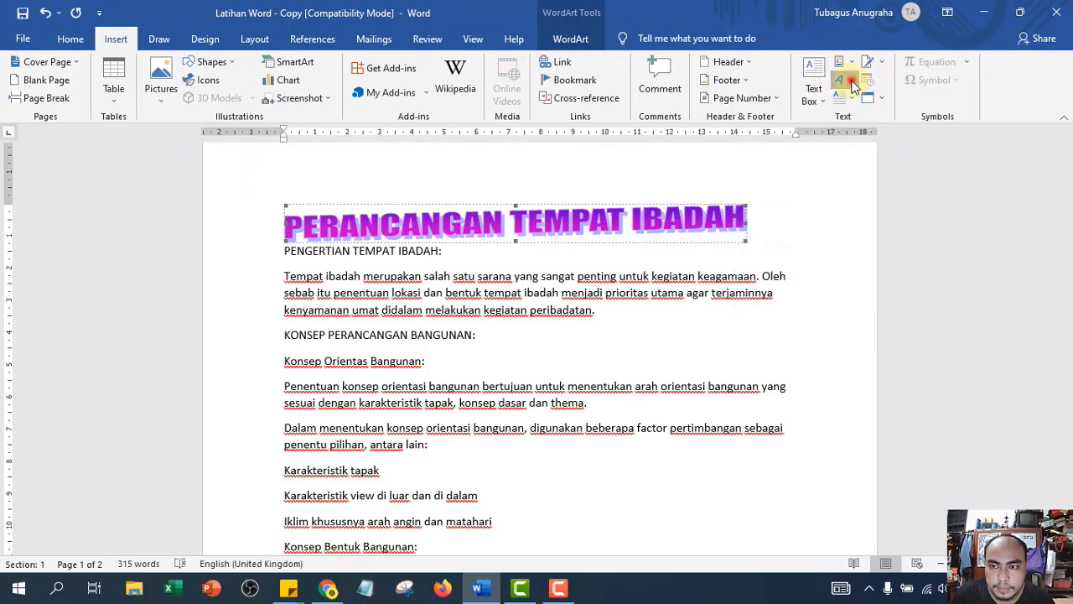
pyautogui.click(849, 64)
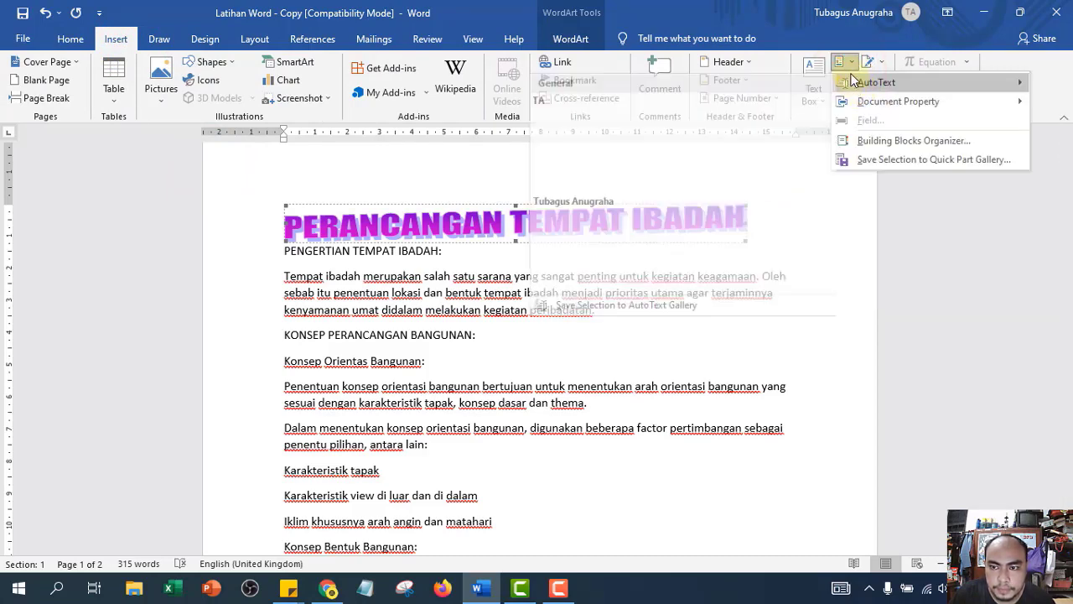
pyautogui.click(850, 63)
pyautogui.click(851, 81)
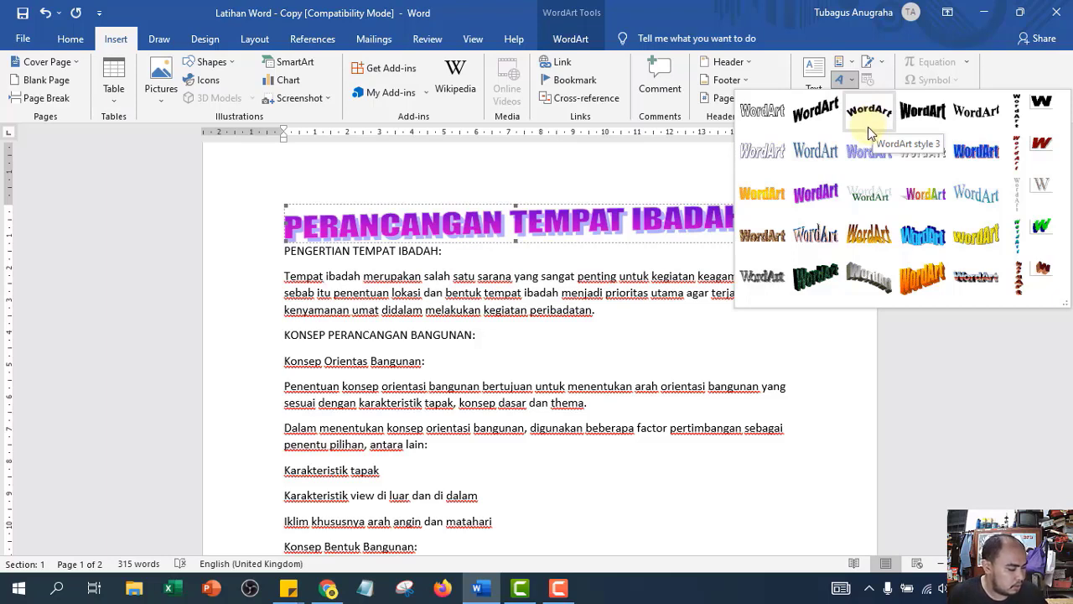
pyautogui.click(925, 121)
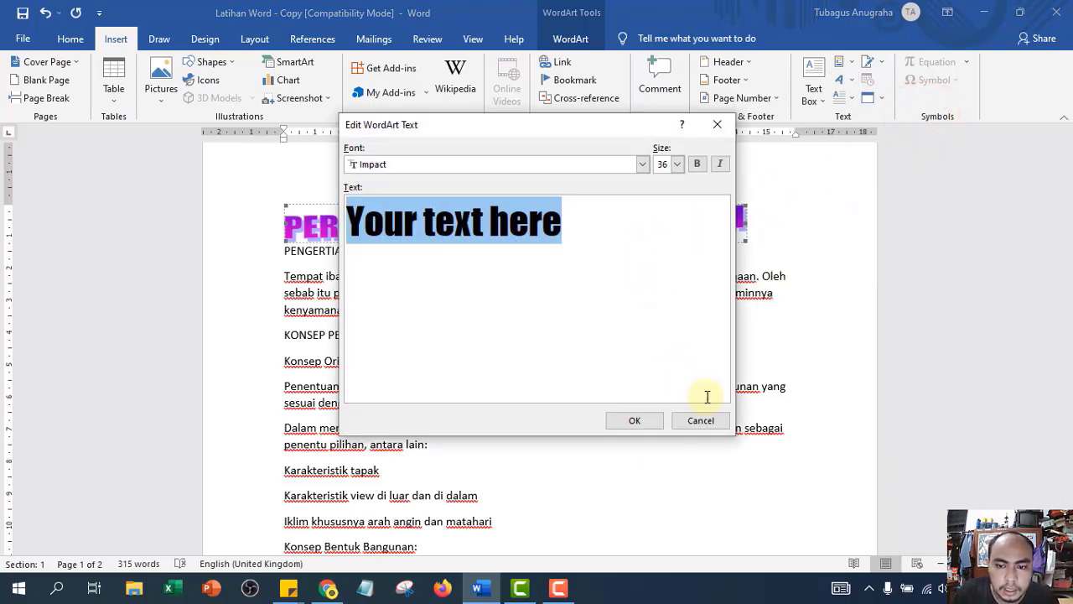
pyautogui.click(709, 421)
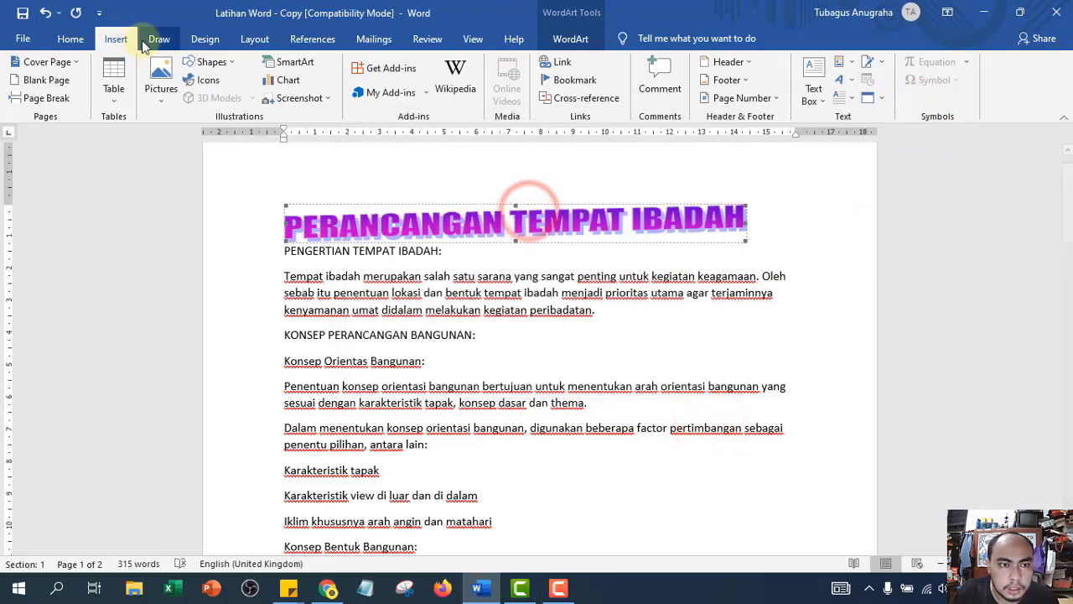
# - Apply the bold black WordArt style to the title
pyautogui.click(560, 38)
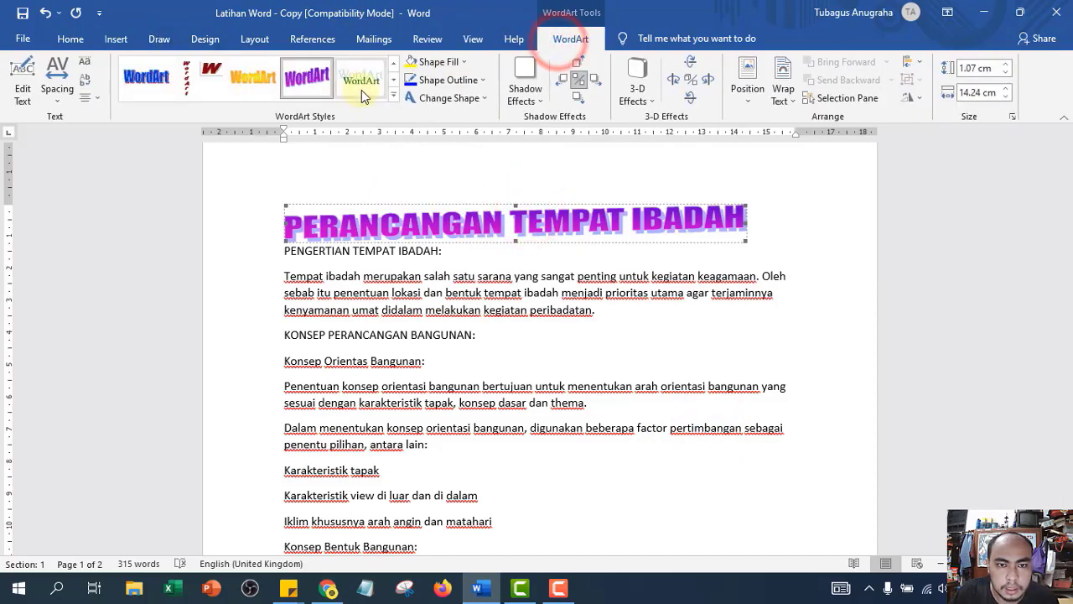
pyautogui.click(393, 98)
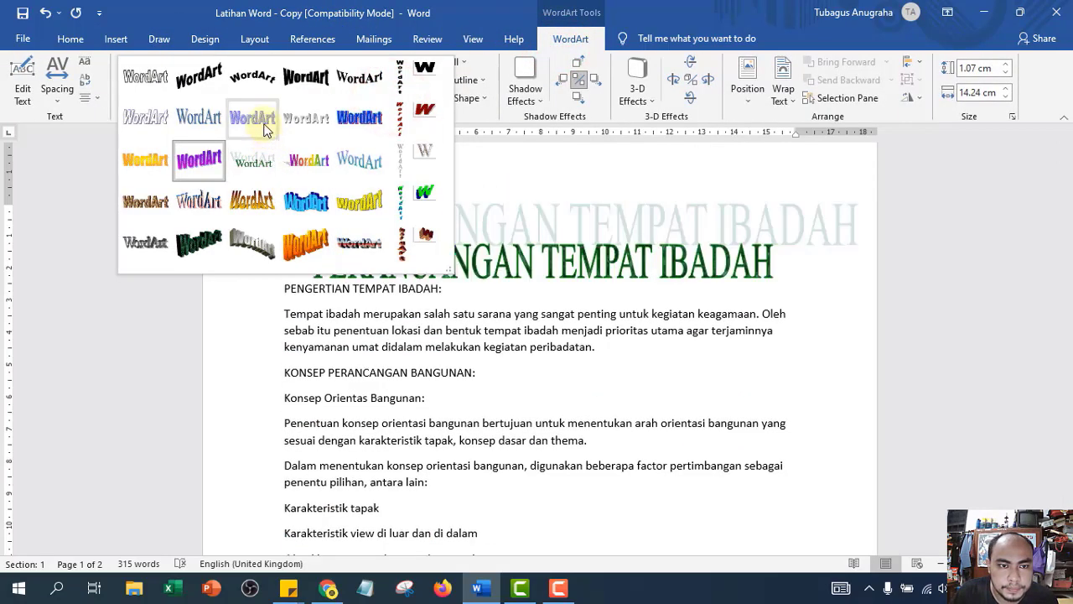
pyautogui.click(307, 80)
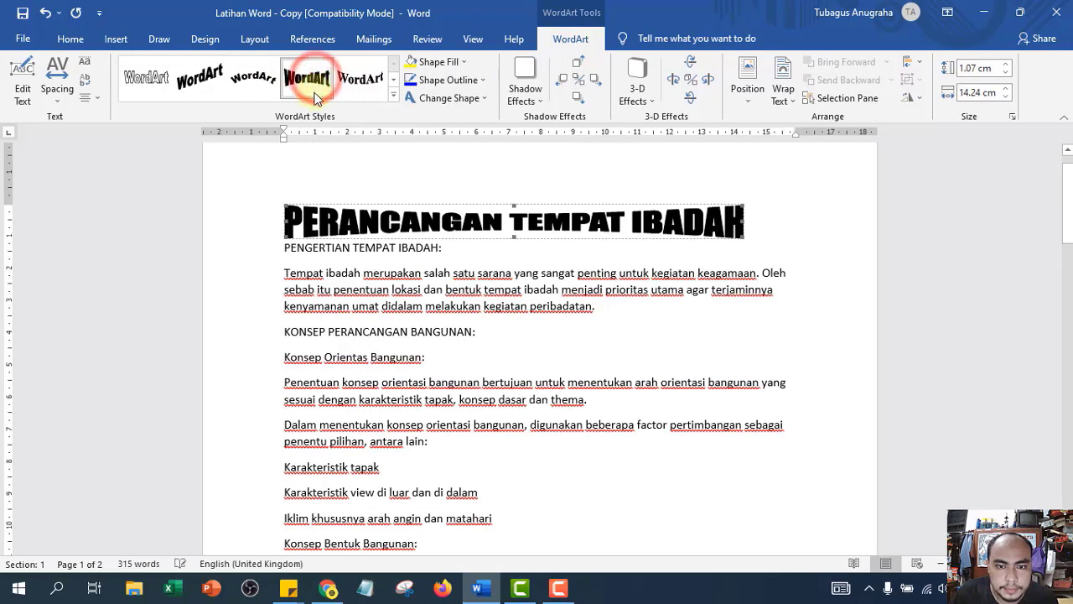
# - Add Shadow Style 17, a grey mirrored reflection beneath the title
pyautogui.click(534, 99)
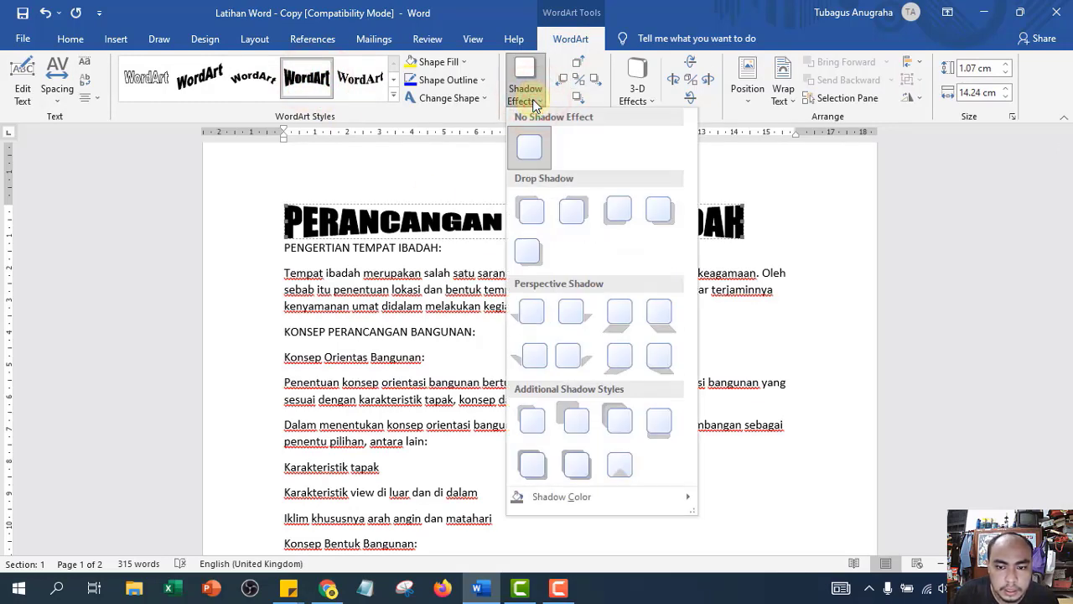
pyautogui.click(534, 100)
pyautogui.click(533, 99)
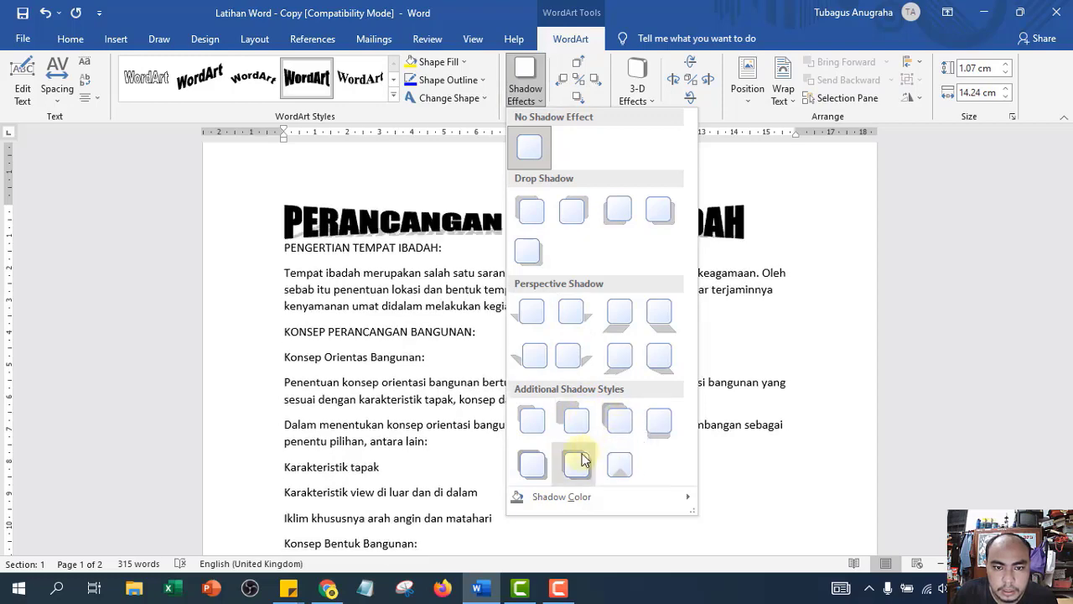
pyautogui.click(662, 423)
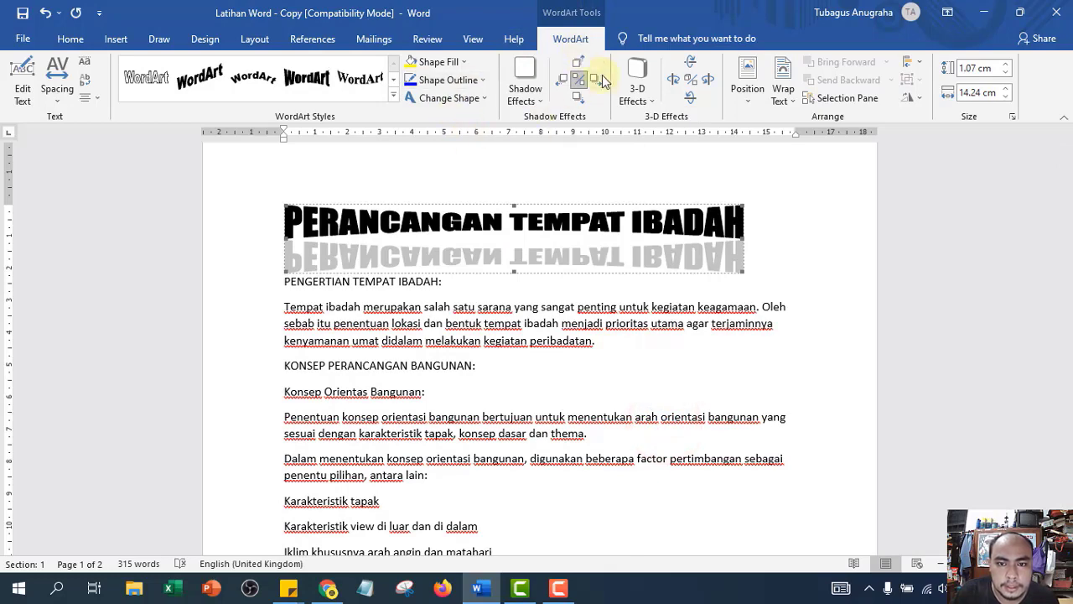
pyautogui.click(524, 91)
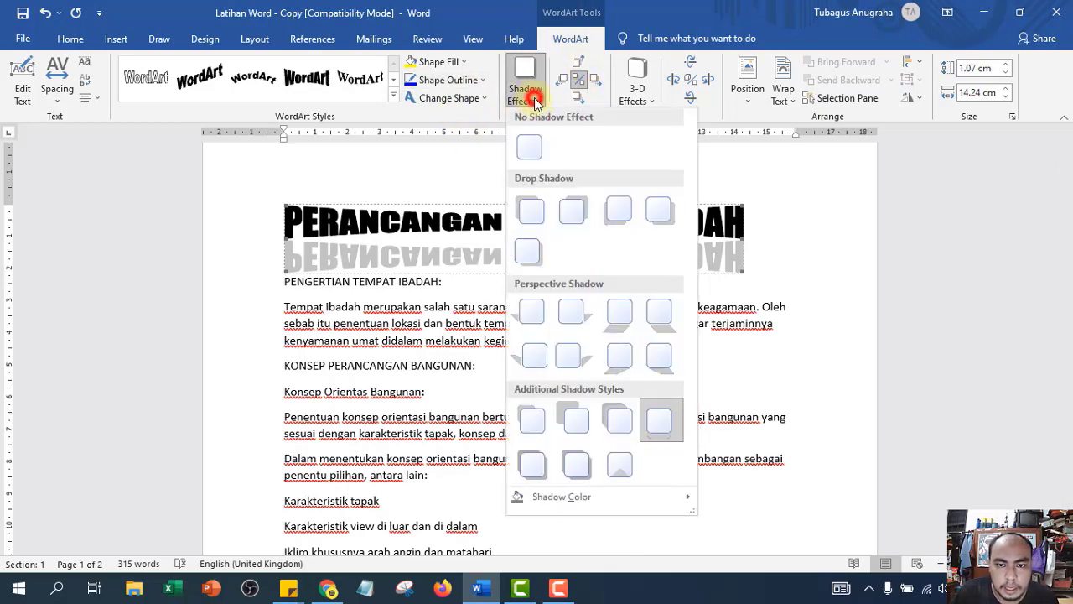
pyautogui.click(670, 420)
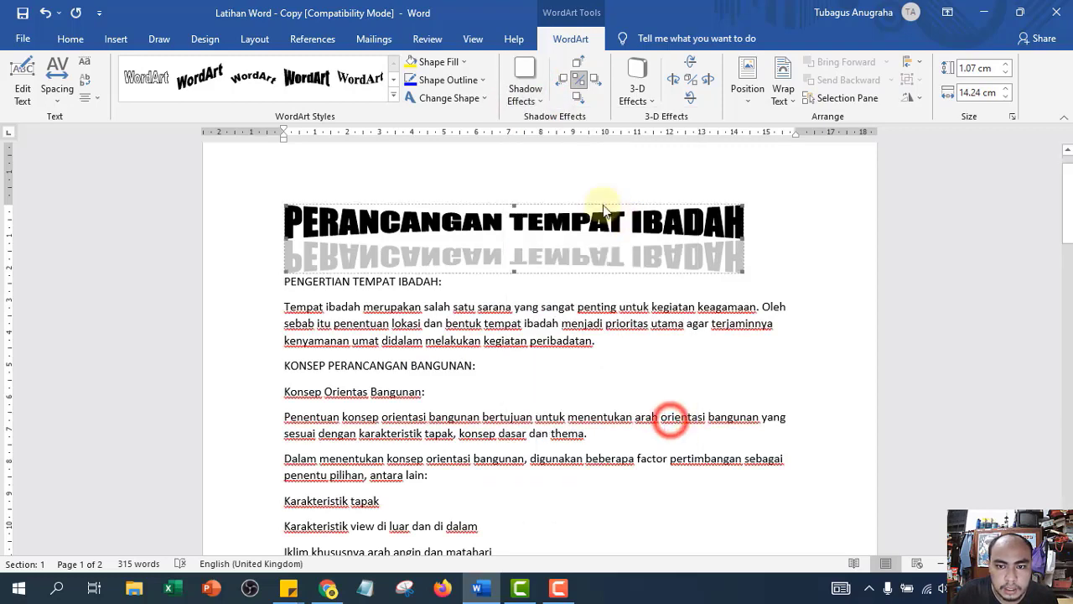
# - Set the title's Shape Fill and Shape Outline both to light blue
pyautogui.click(395, 98)
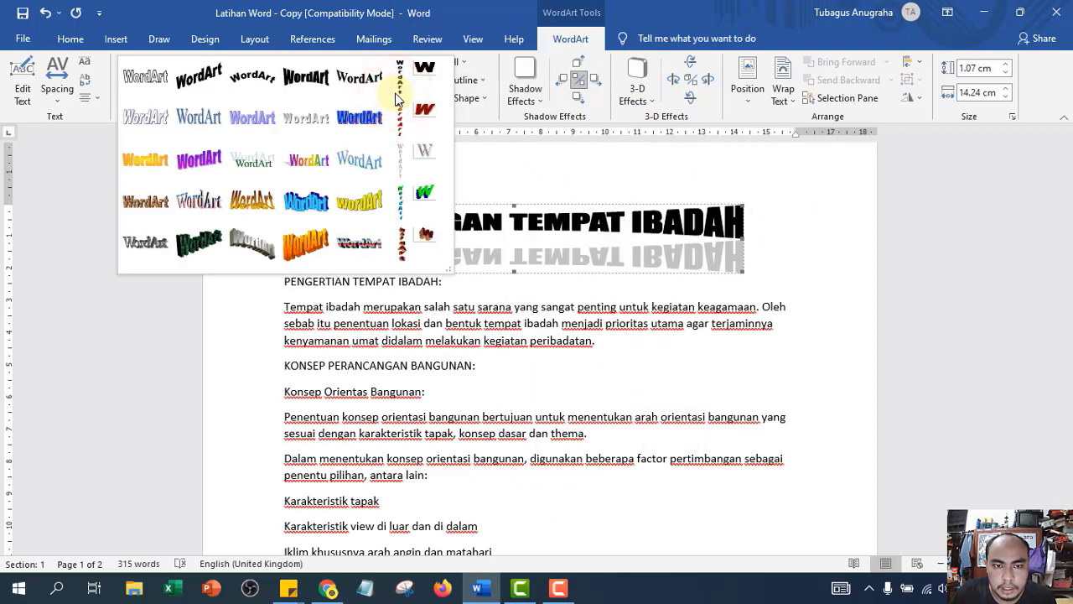
pyautogui.click(708, 230)
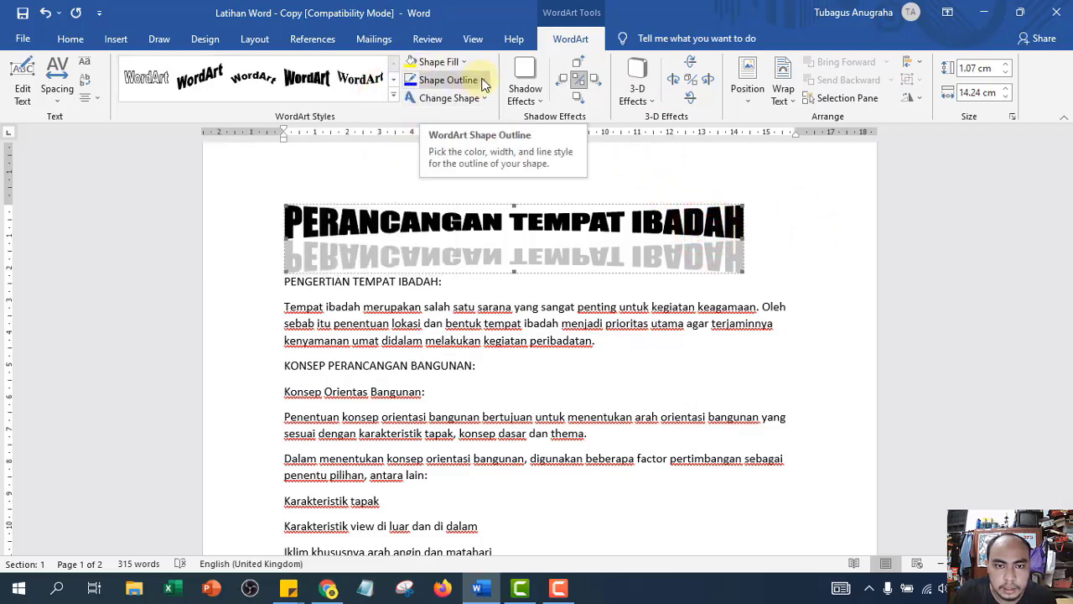
pyautogui.click(453, 63)
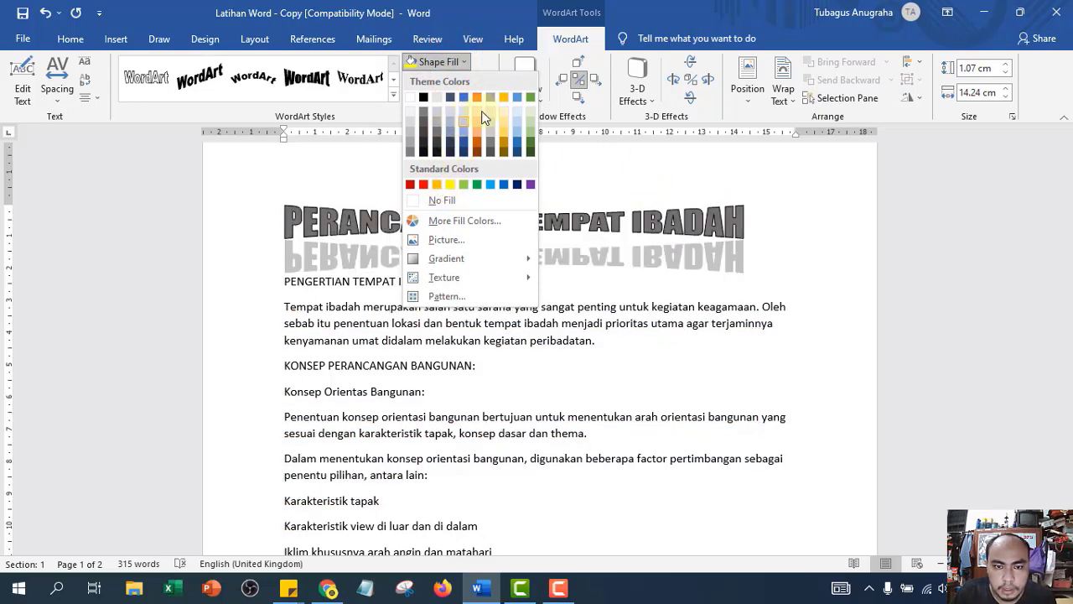
pyautogui.click(495, 189)
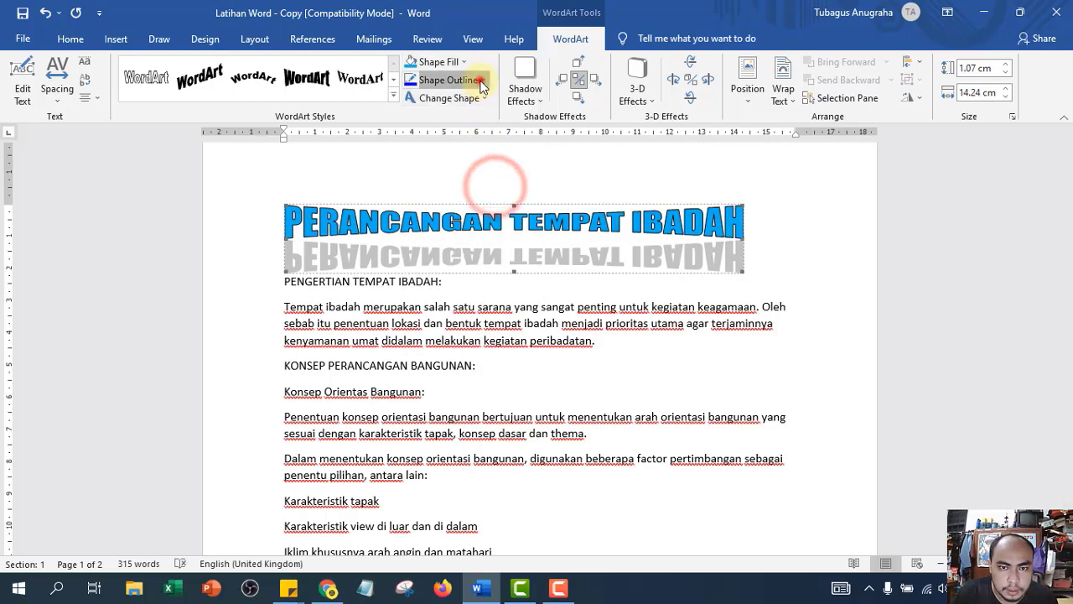
pyautogui.click(457, 80)
pyautogui.click(491, 203)
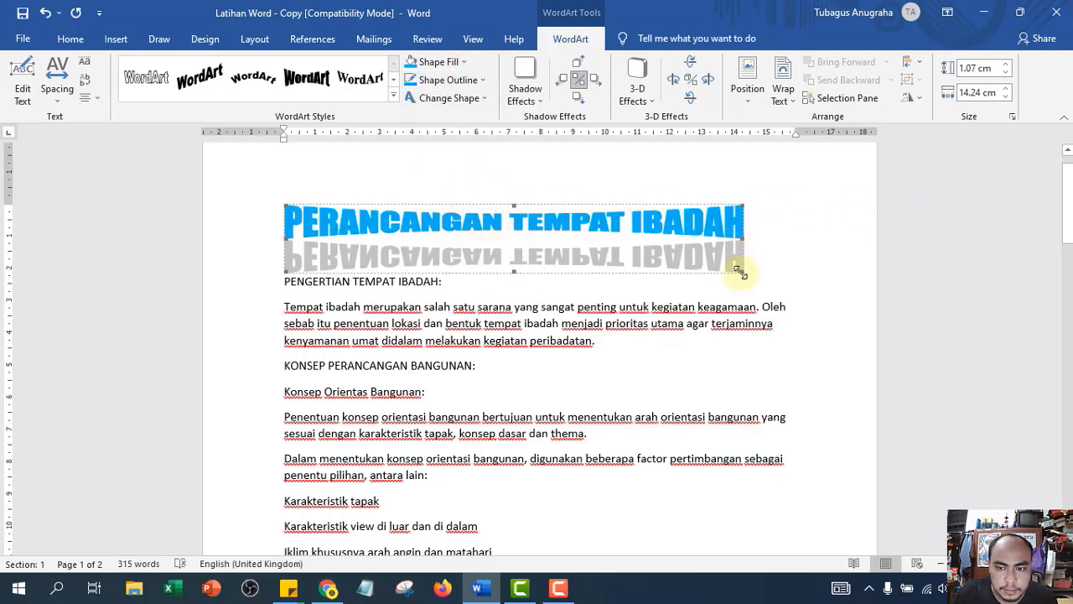
# - Enlarge the WordArt title to 1.61 × 16.49 cm and nudge its reflection down, then back up
pyautogui.moveTo(738, 270); pyautogui.dragTo(812, 297)
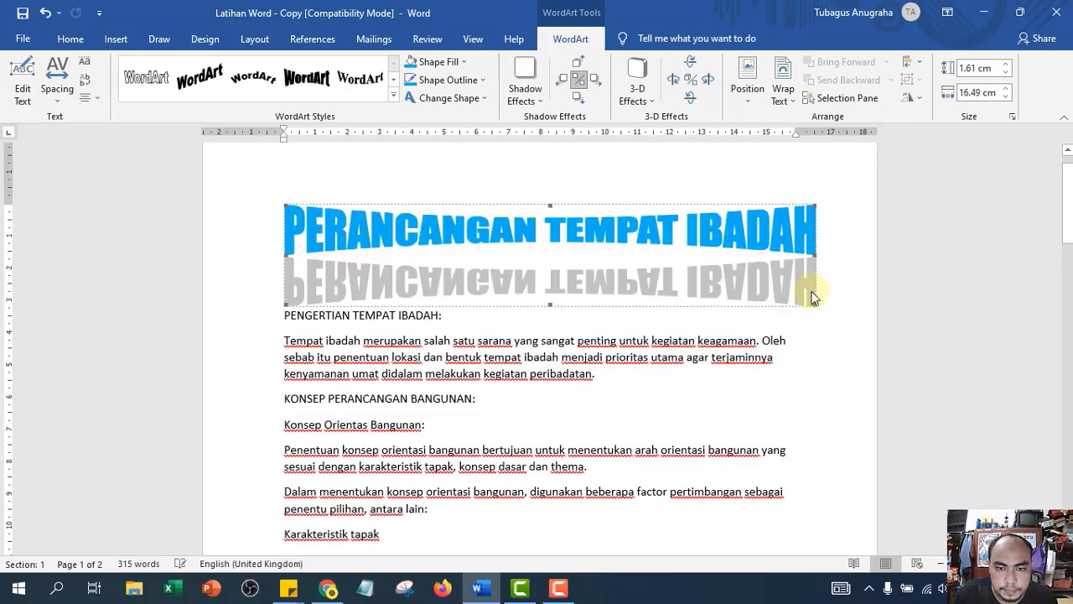
pyautogui.click(578, 100)
pyautogui.click(578, 100)
pyautogui.click(578, 101)
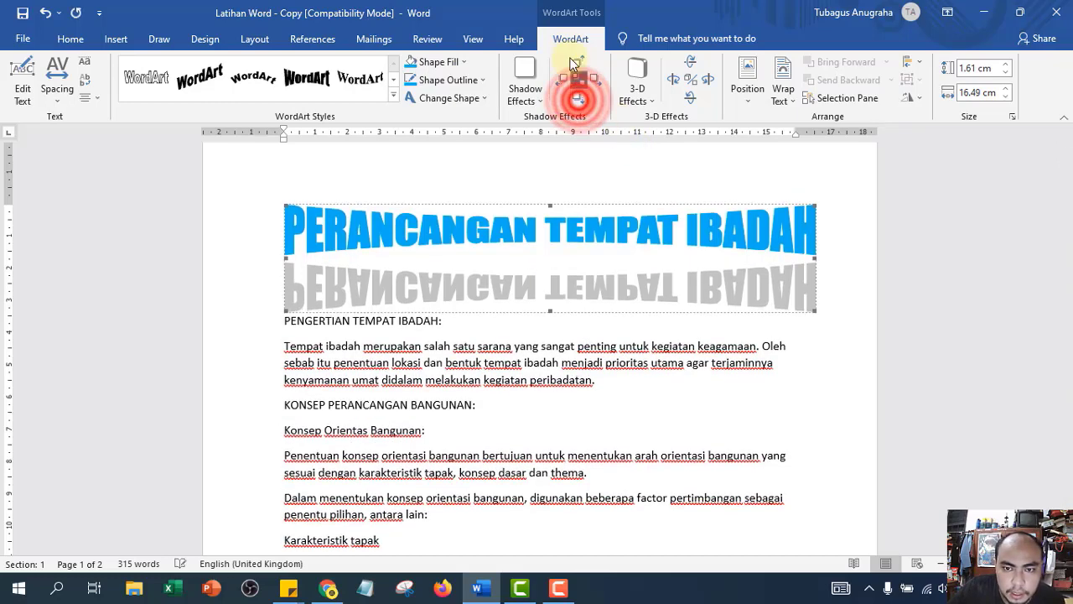
pyautogui.click(576, 64)
pyautogui.click(576, 64)
pyautogui.click(576, 64)
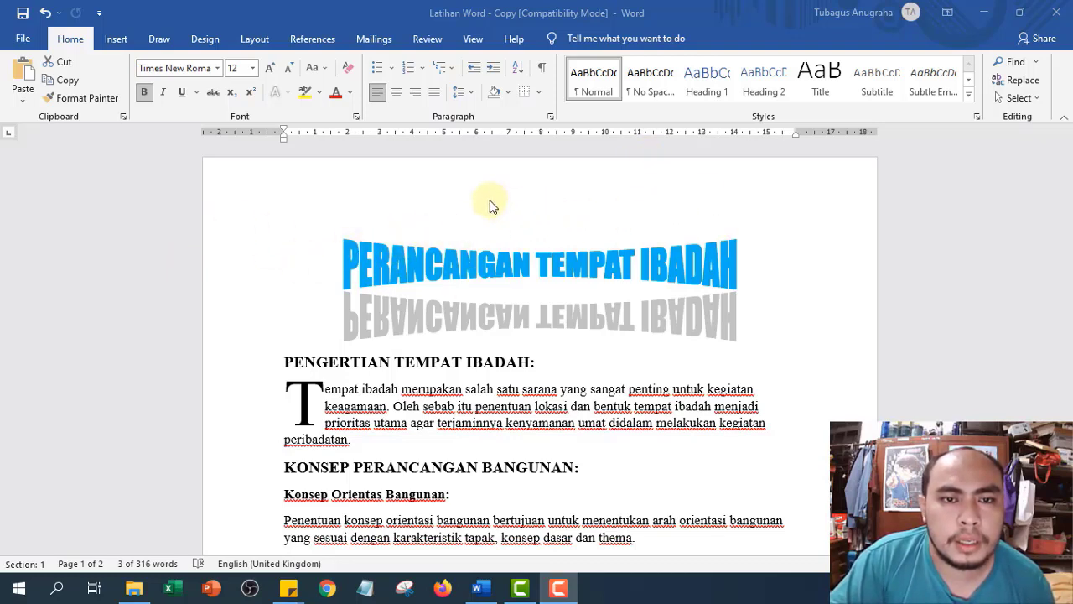
# - In Word Options > Advanced, set 'Show measurements in units of' to Centimeters and confirm with OK
pyautogui.click(261, 40)
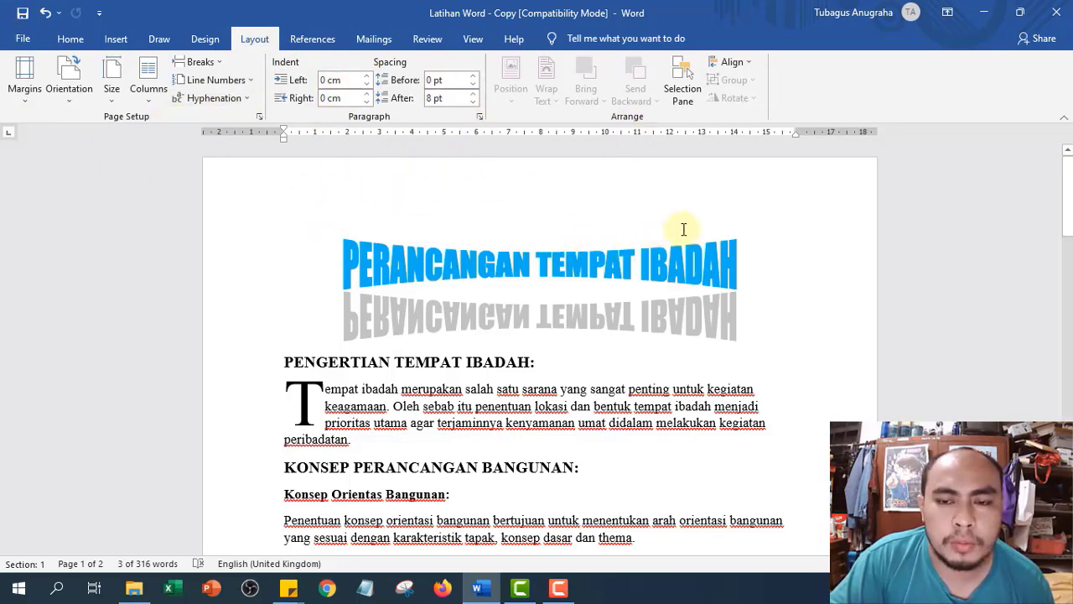
pyautogui.click(23, 38)
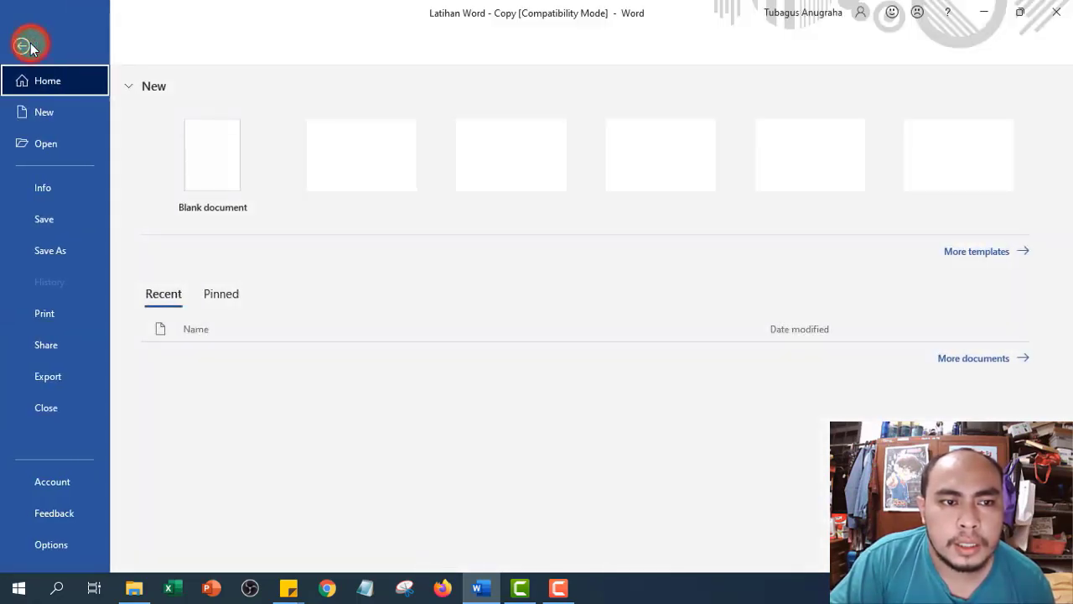
pyautogui.click(55, 543)
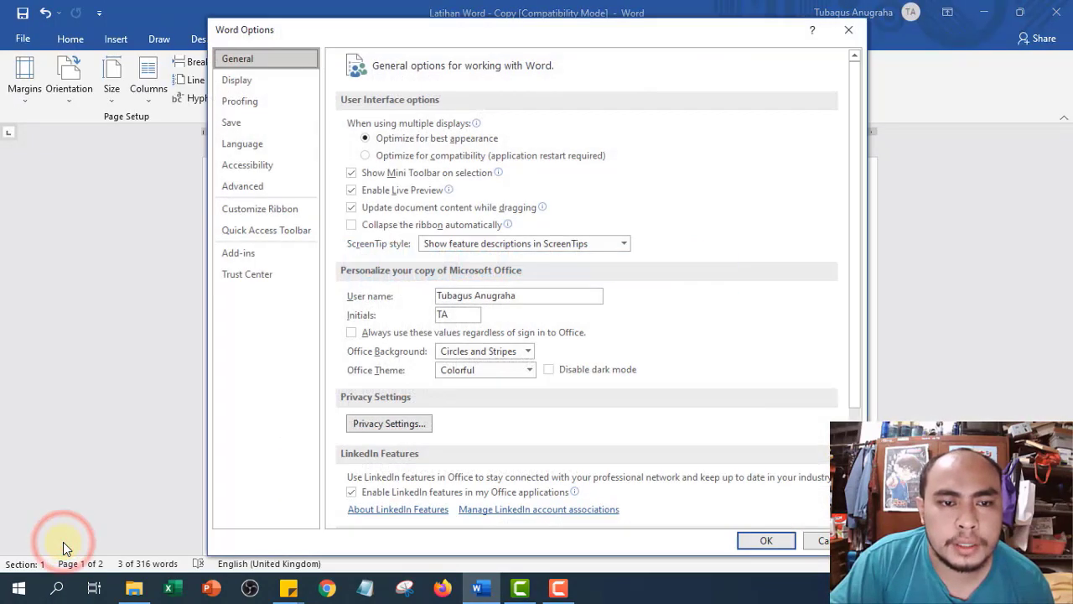
pyautogui.click(272, 186)
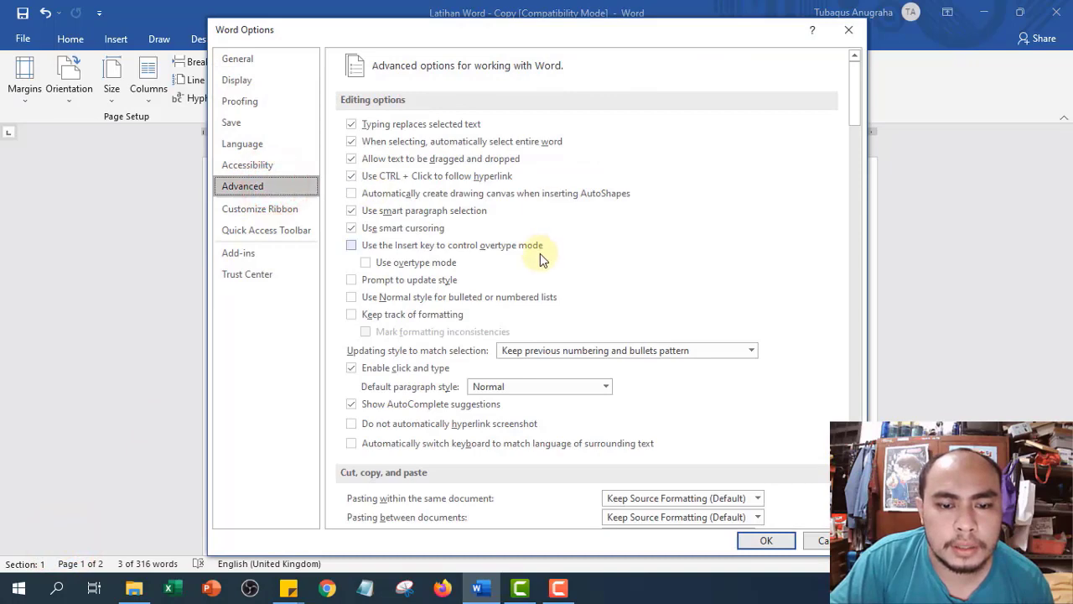
pyautogui.scroll(-5, 540, 253)
pyautogui.scroll(-3, 539, 253)
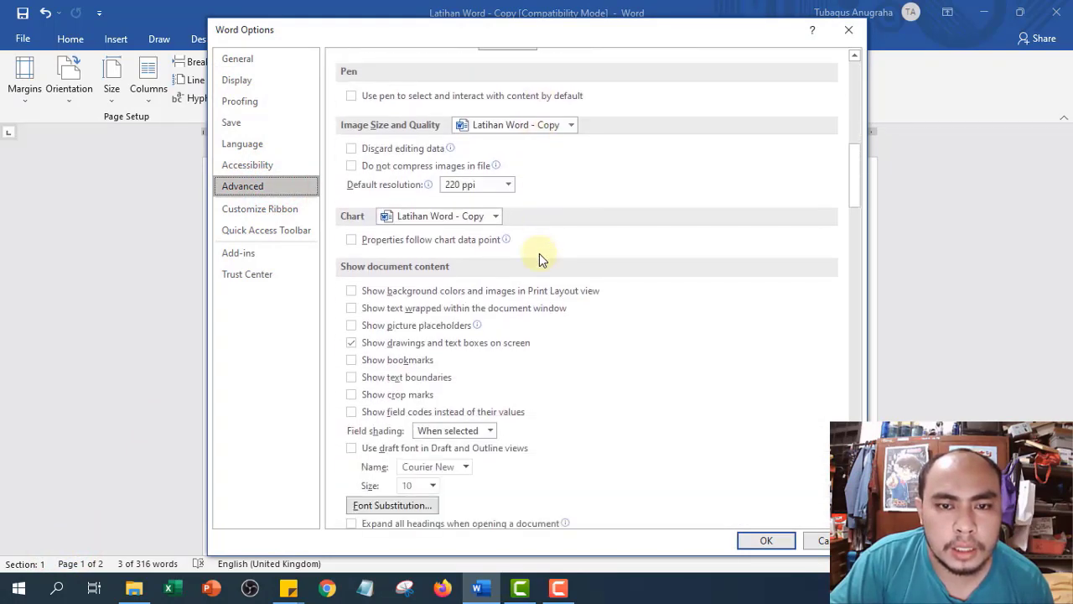
pyautogui.scroll(-4, 539, 253)
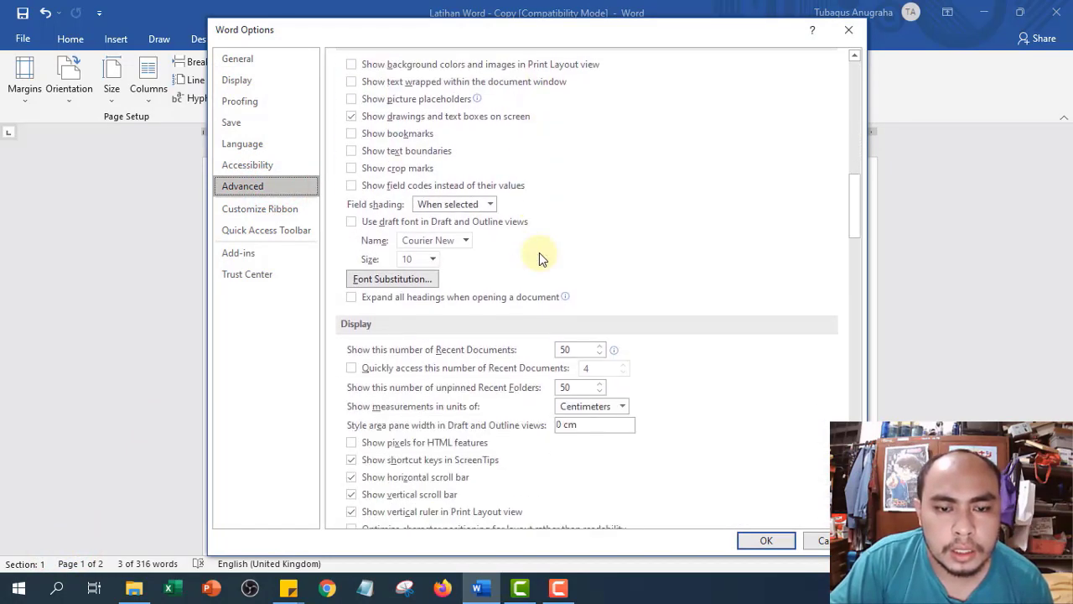
pyautogui.scroll(-1, 539, 252)
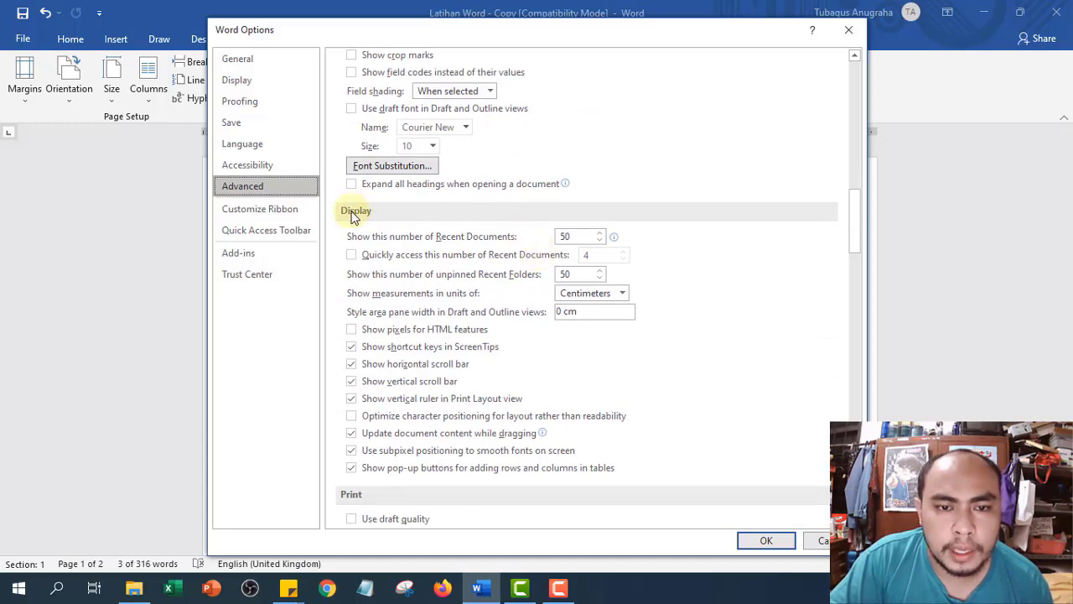
pyautogui.click(623, 292)
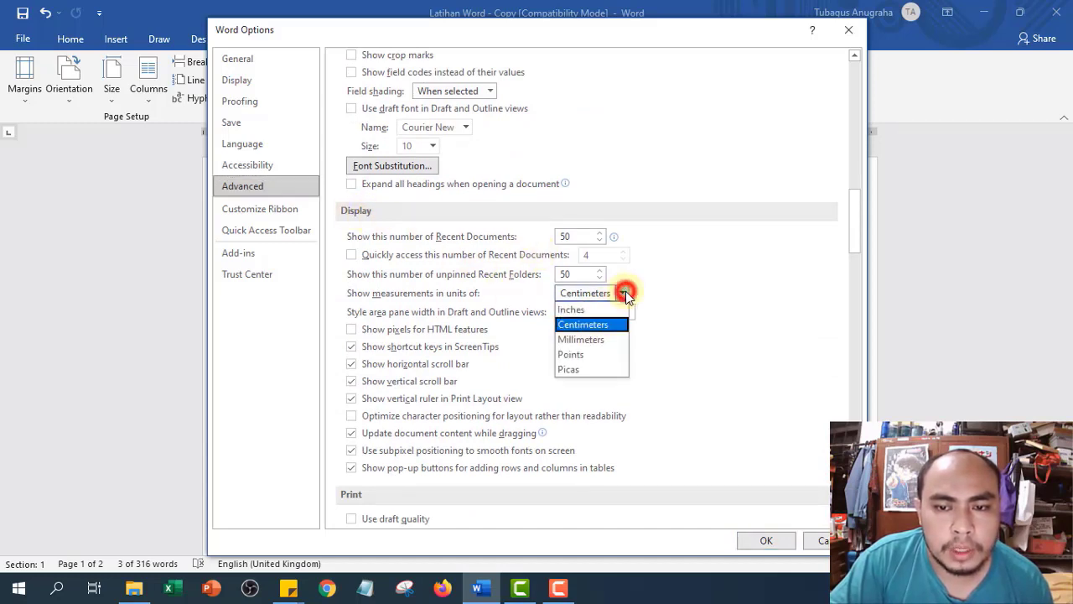
pyautogui.click(592, 326)
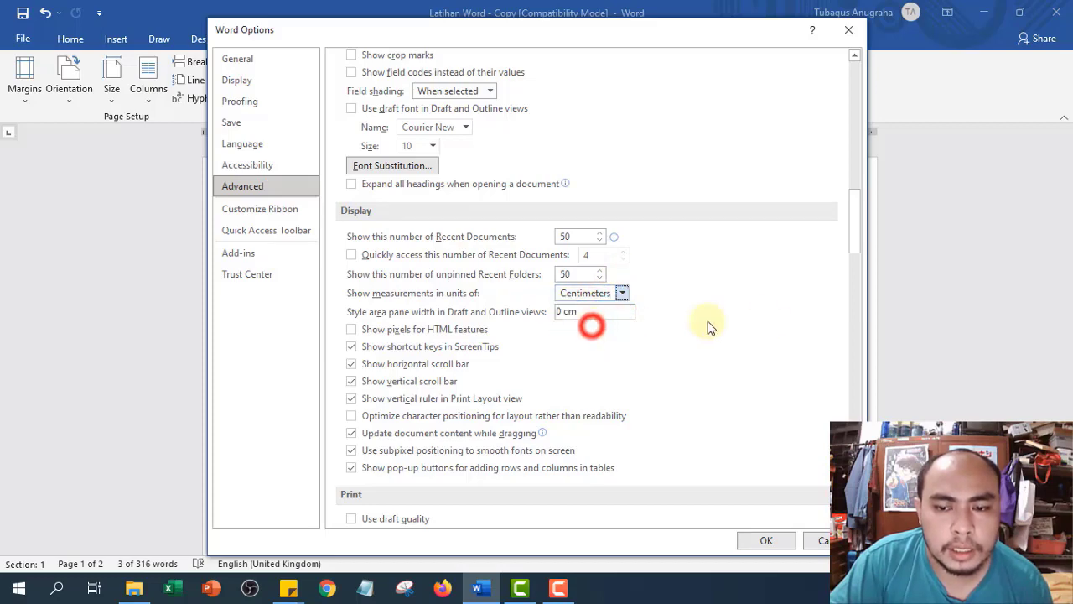
pyautogui.click(787, 542)
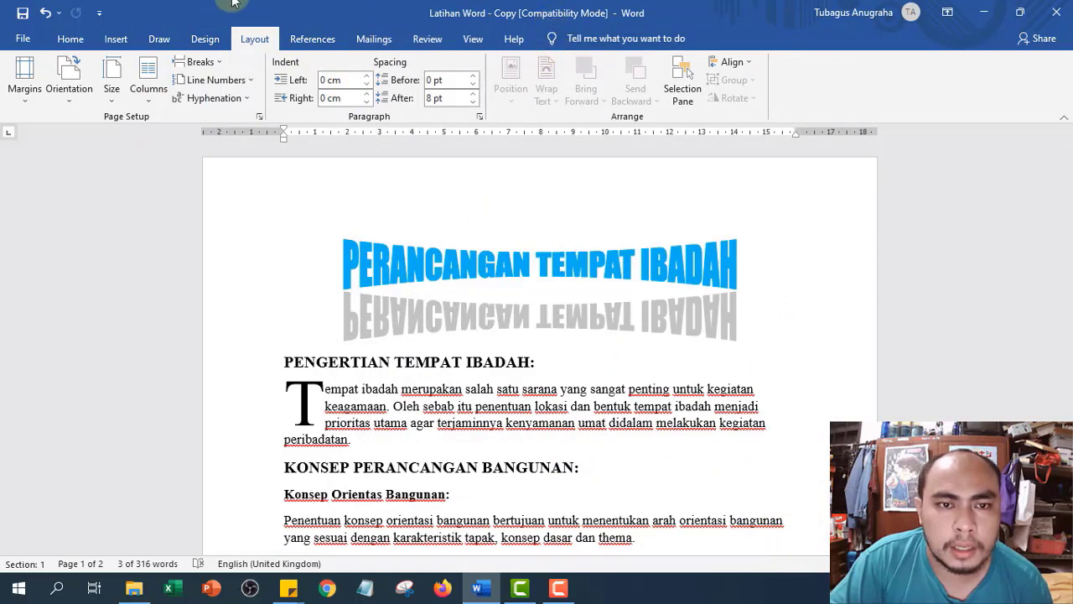
# - In Page Setup's Margins tab, set the top margin to 2.5 cm and the left to 3 cm
pyautogui.click(258, 117)
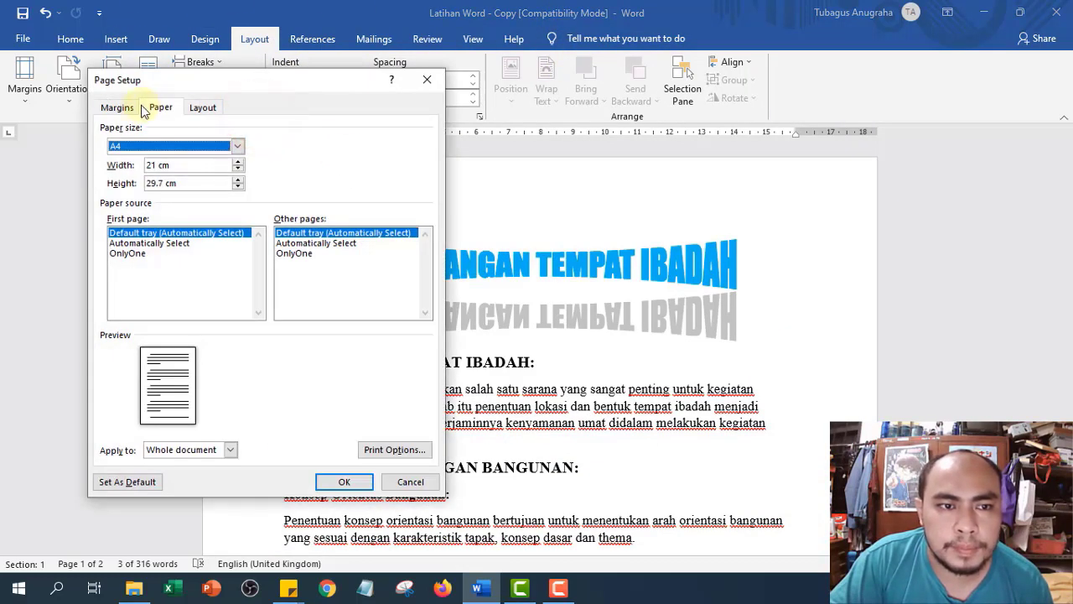
pyautogui.click(116, 109)
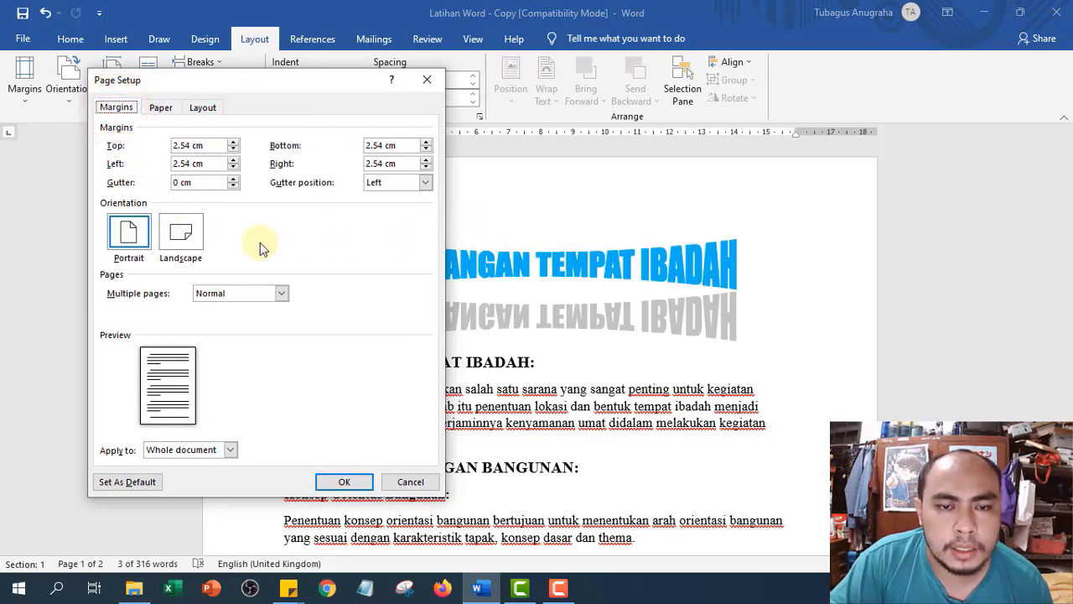
pyautogui.moveTo(172, 146); pyautogui.dragTo(195, 147)
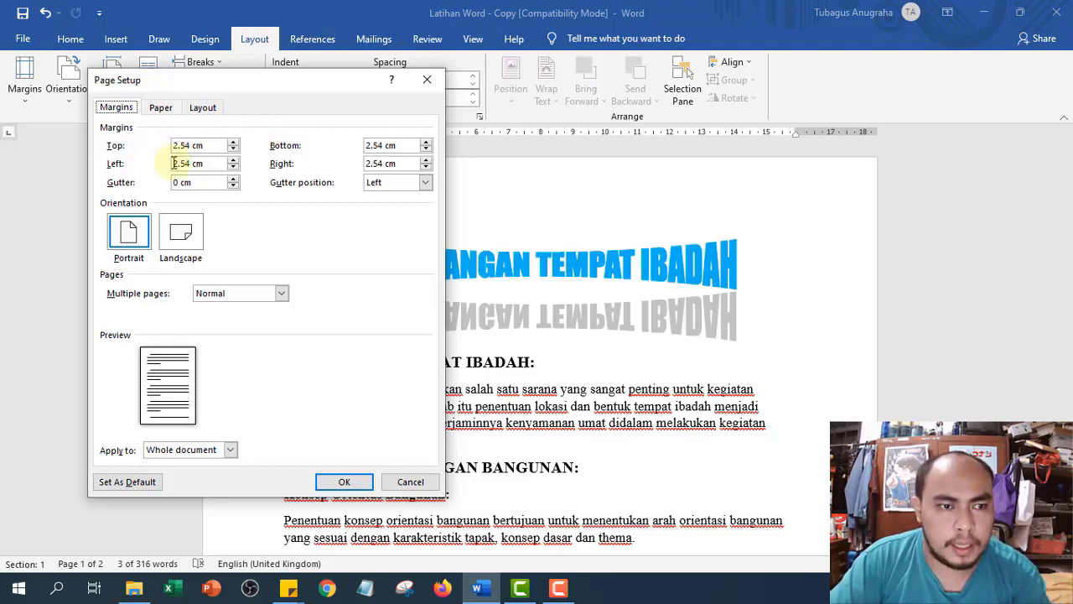
pyautogui.moveTo(204, 162); pyautogui.dragTo(173, 164)
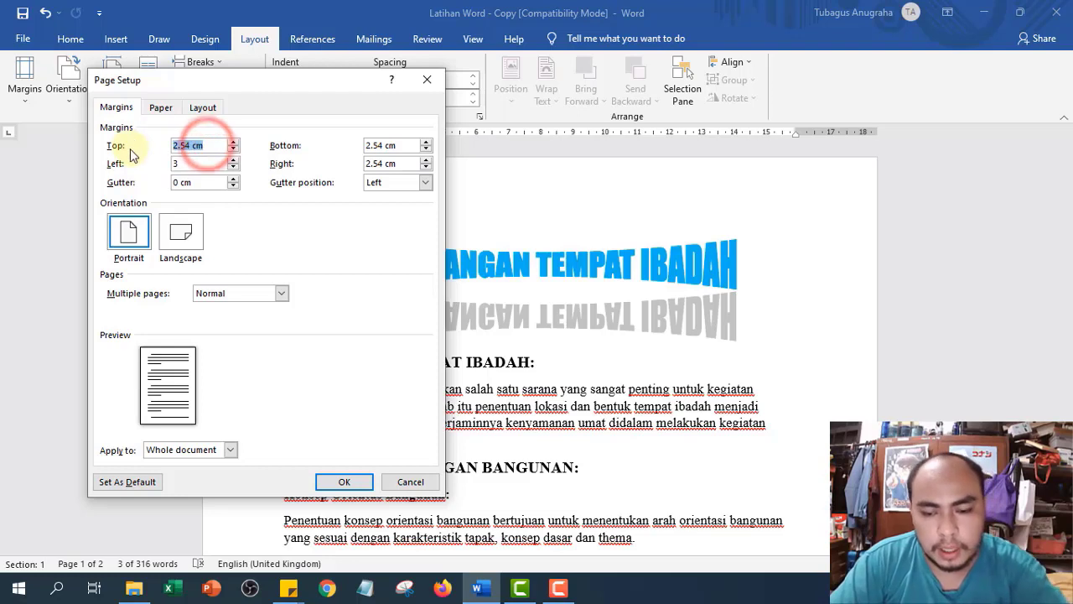
pyautogui.write('.5')
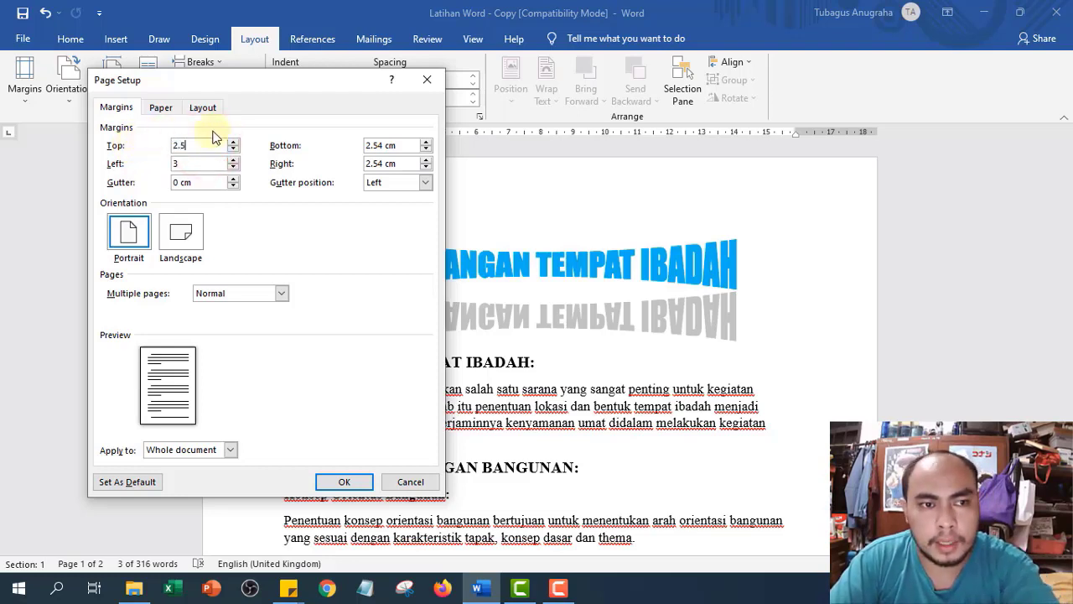
# - Set the bottom and right margins to 2.5 cm and apply the margins
pyautogui.click(400, 144)
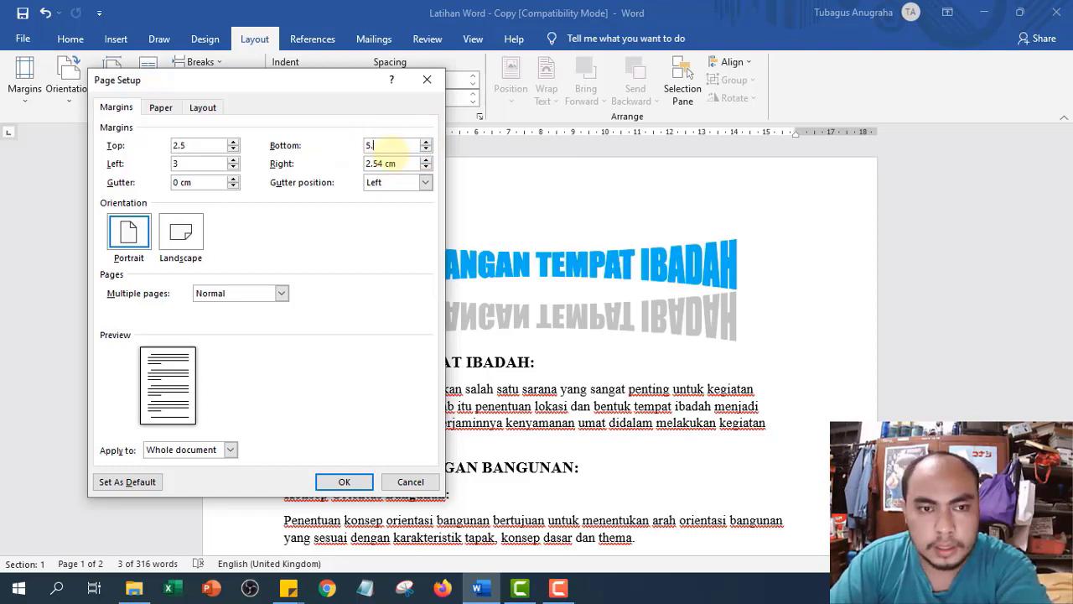
pyautogui.write('5.')
pyautogui.click(389, 145)
pyautogui.press('BackSpace')
pyautogui.press('BackSpace')
pyautogui.write('2.')
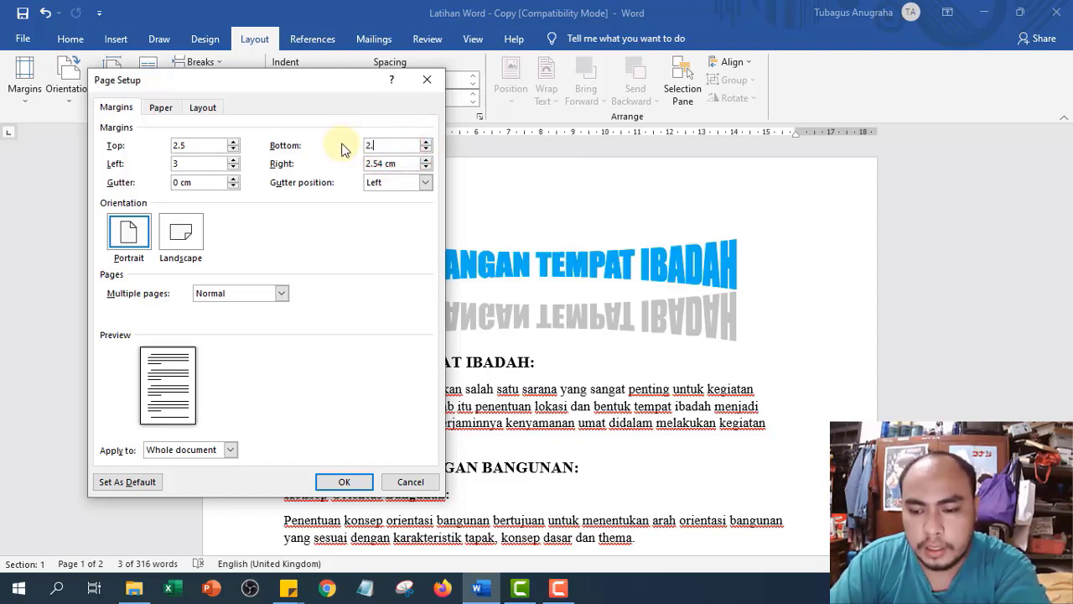
pyautogui.click(391, 162)
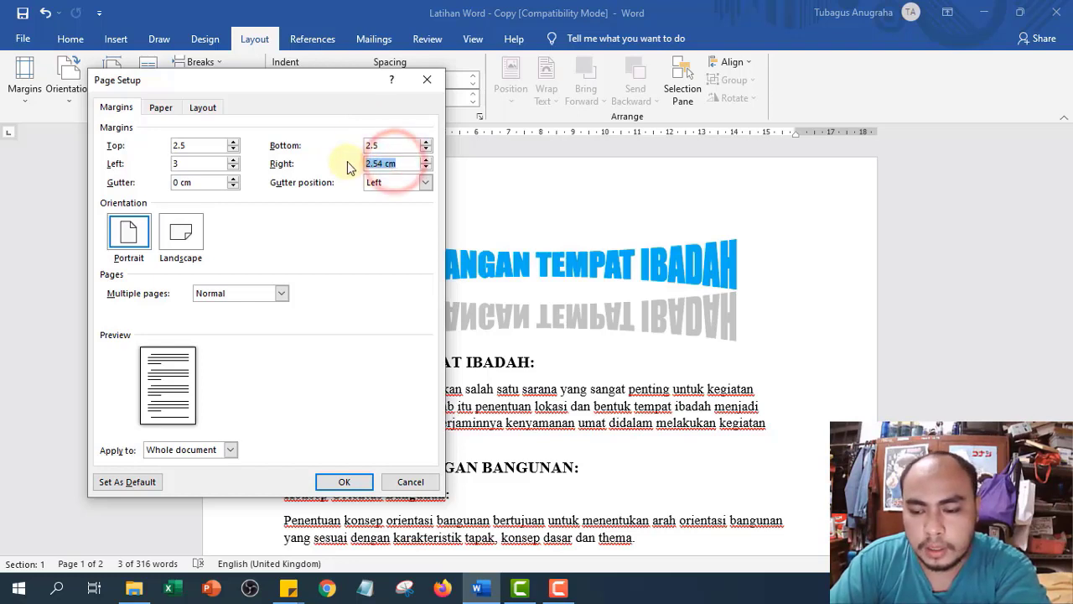
pyautogui.write('2.5')
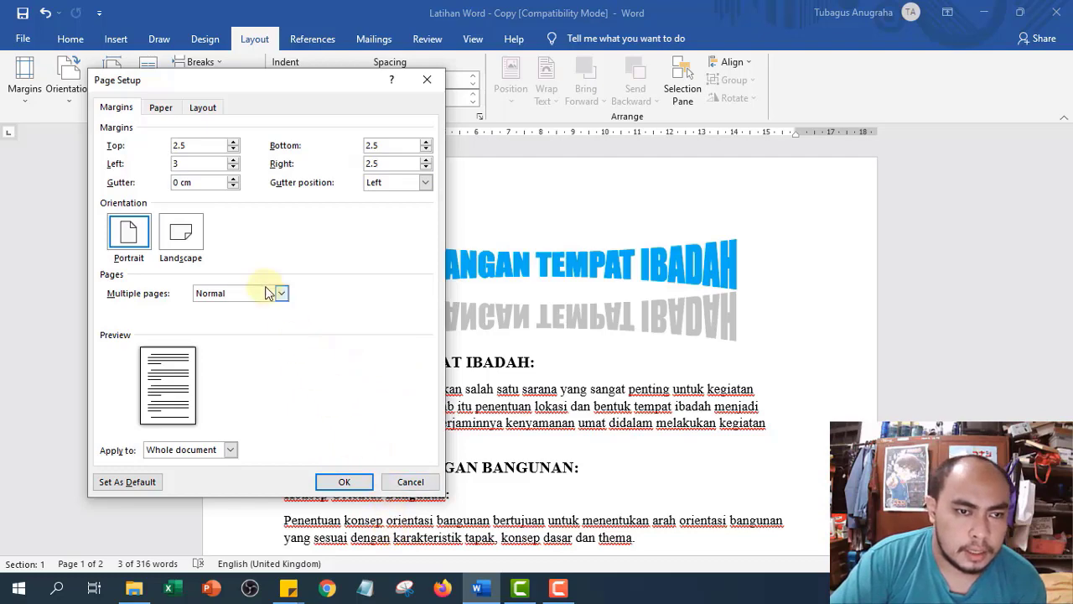
pyautogui.click(344, 482)
pyautogui.scroll(-5, 343, 477)
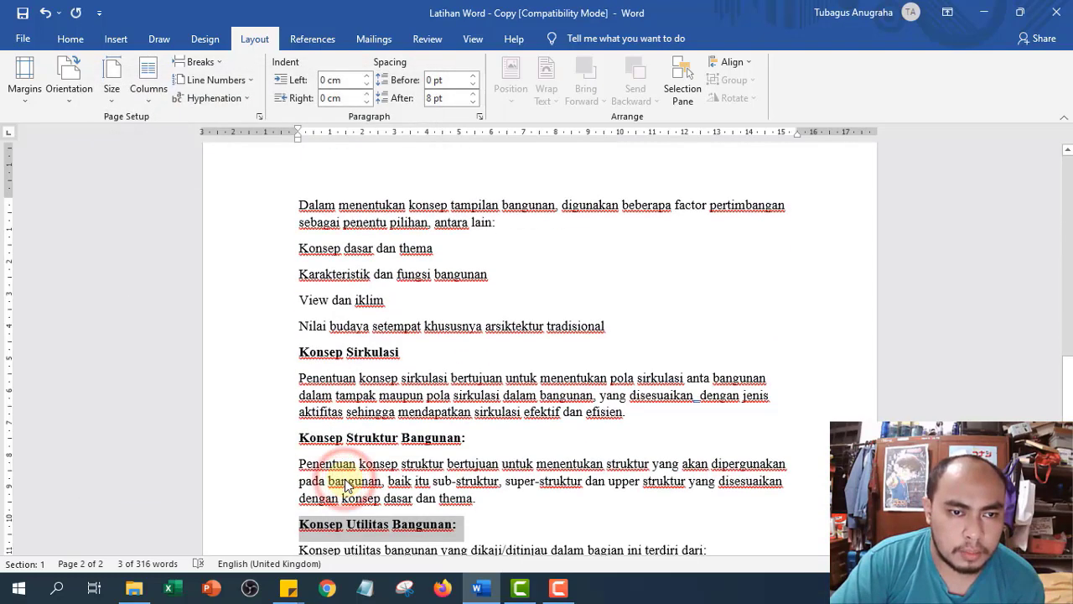
# - Return to the top of the document and select the first letter 'T' of 'Tempat'
pyautogui.scroll(5, 623, 361)
pyautogui.scroll(10, 623, 356)
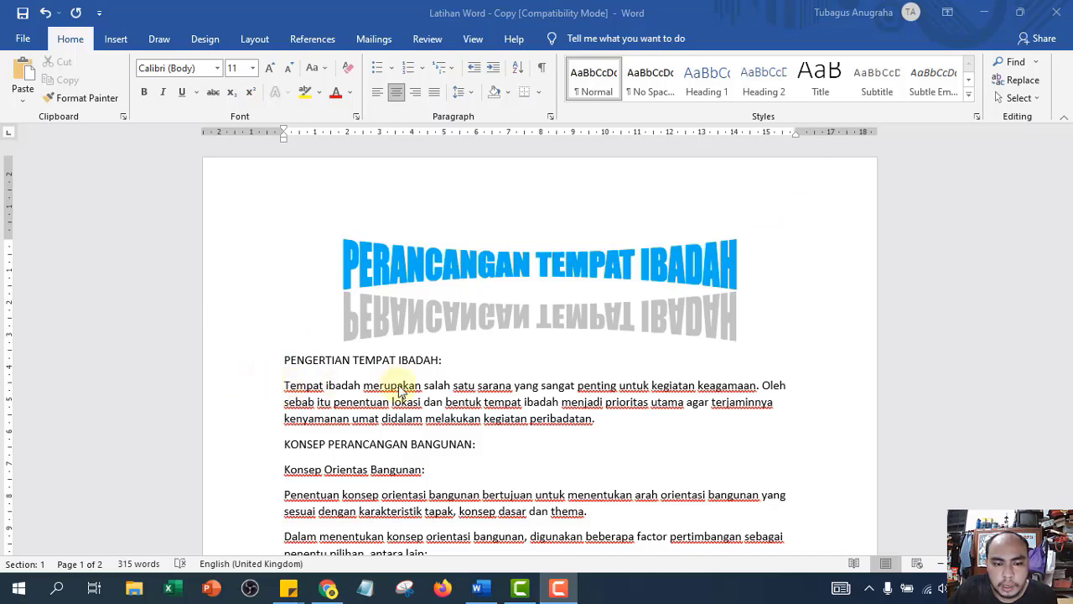
pyautogui.moveTo(291, 385); pyautogui.dragTo(284, 384)
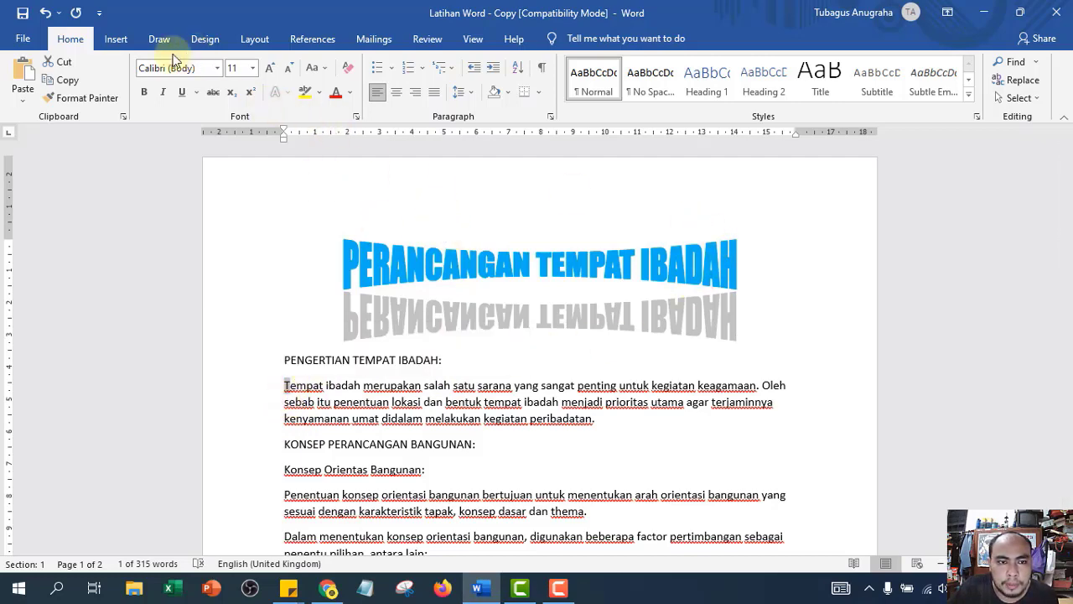
# - Make the 'T' of 'Tempat' a Dropped capital and shrink its frame slightly
pyautogui.click(119, 38)
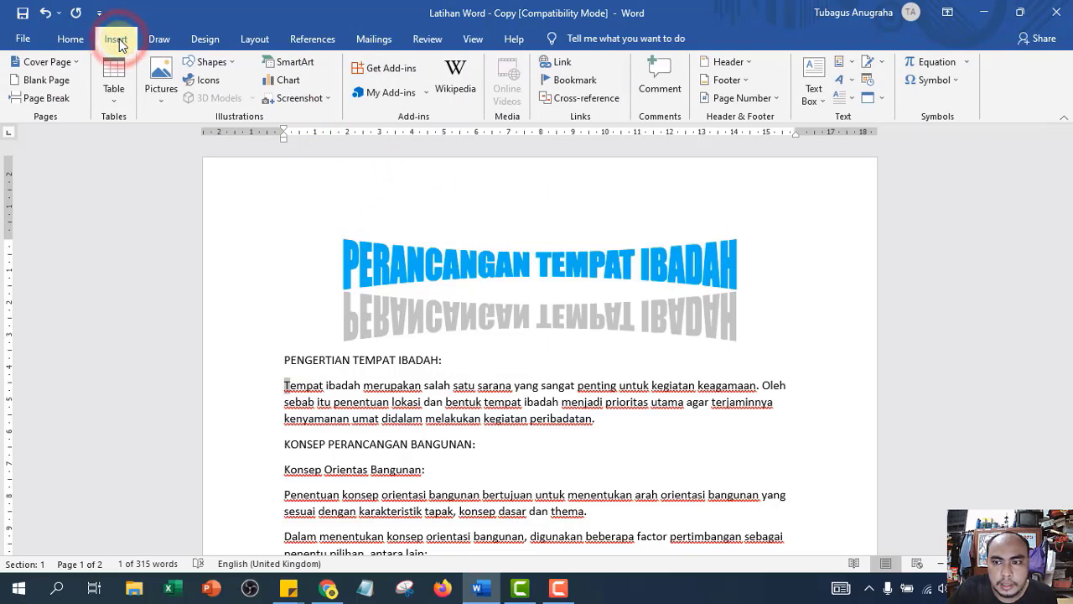
pyautogui.click(853, 98)
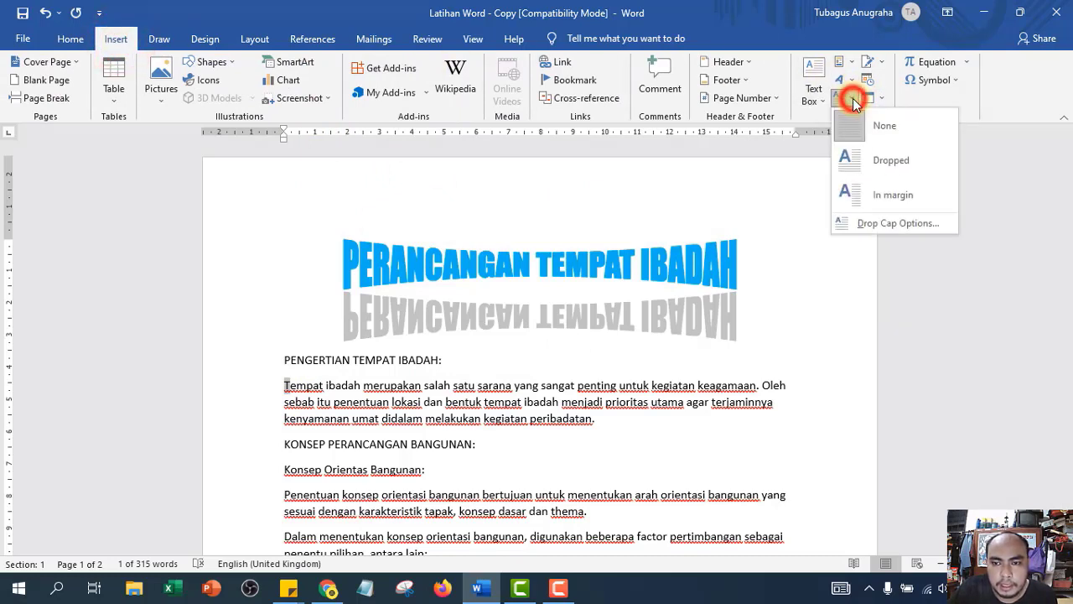
pyautogui.click(896, 168)
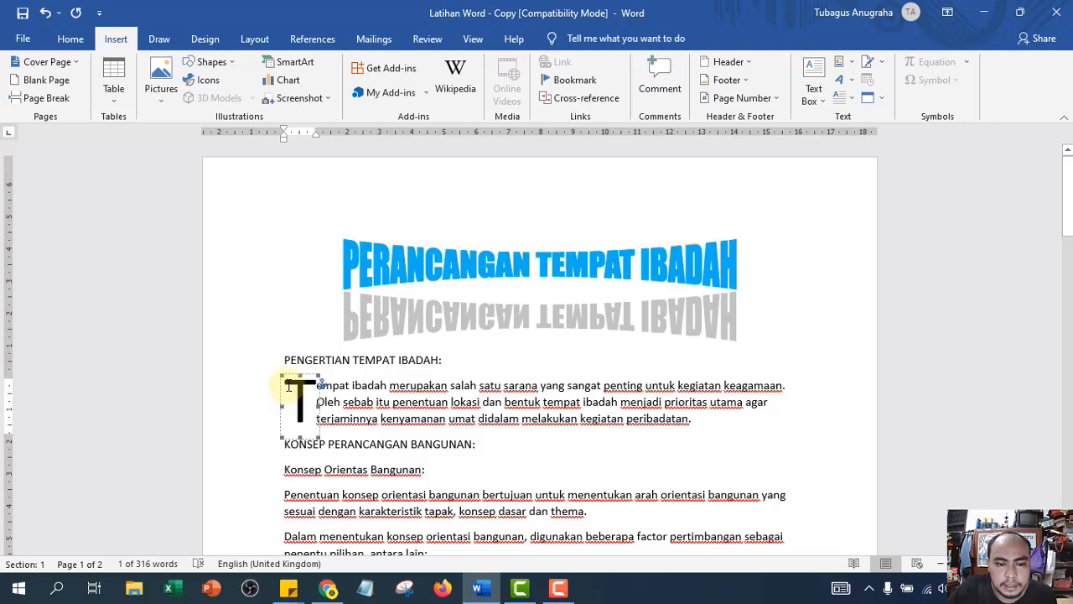
pyautogui.moveTo(317, 437)
pyautogui.mouseDown()
pyautogui.moveTo(307, 420)
pyautogui.moveTo(321, 432)
pyautogui.mouseUp()
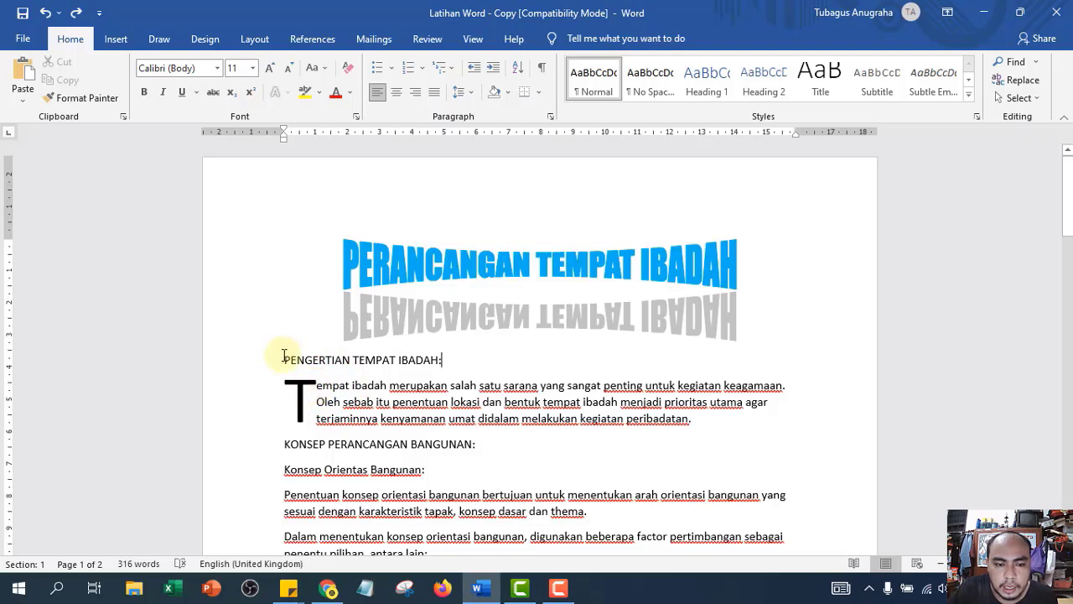
# - Select the body text from the first heading onward and change its font from Calibri to Times New Roman
pyautogui.moveTo(284, 355); pyautogui.dragTo(393, 517)
pyautogui.scroll(-8, 491, 456)
pyautogui.scroll(-10, 498, 455)
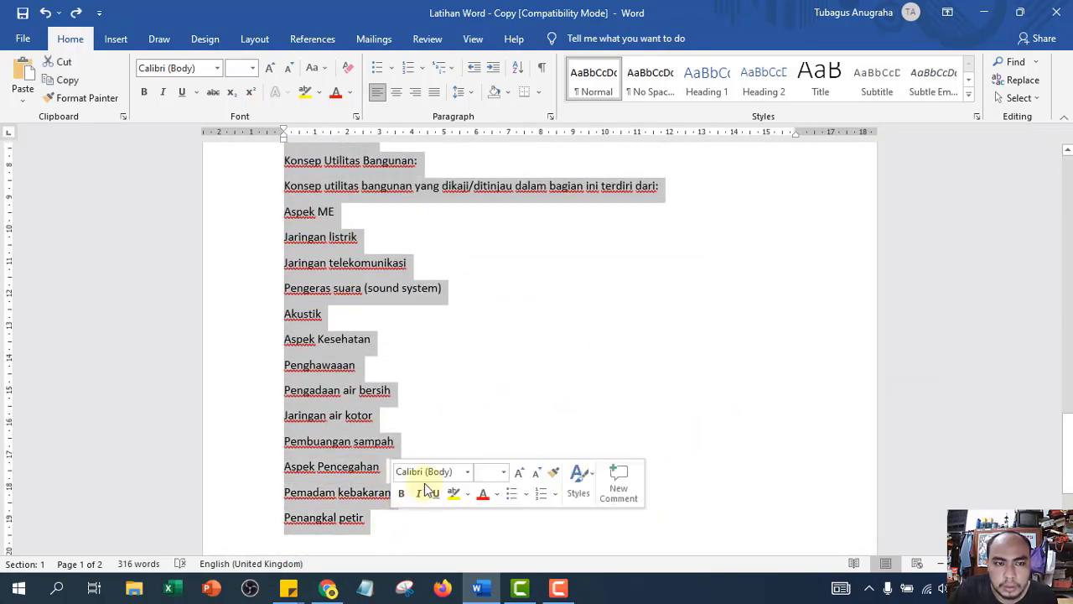
pyautogui.scroll(3, 421, 405)
pyautogui.scroll(15, 421, 405)
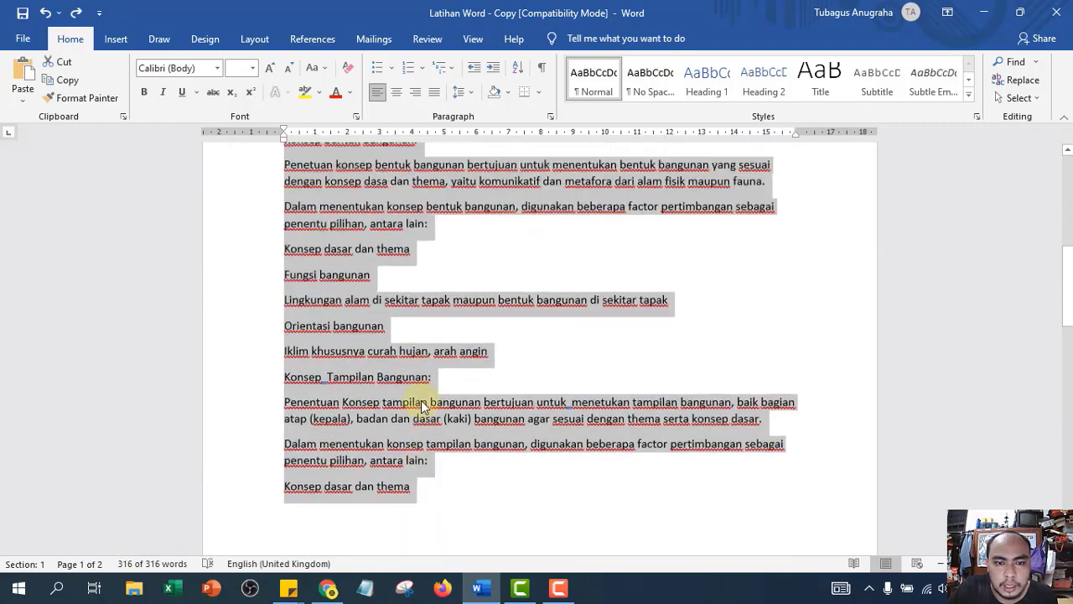
pyautogui.scroll(-2, 424, 407)
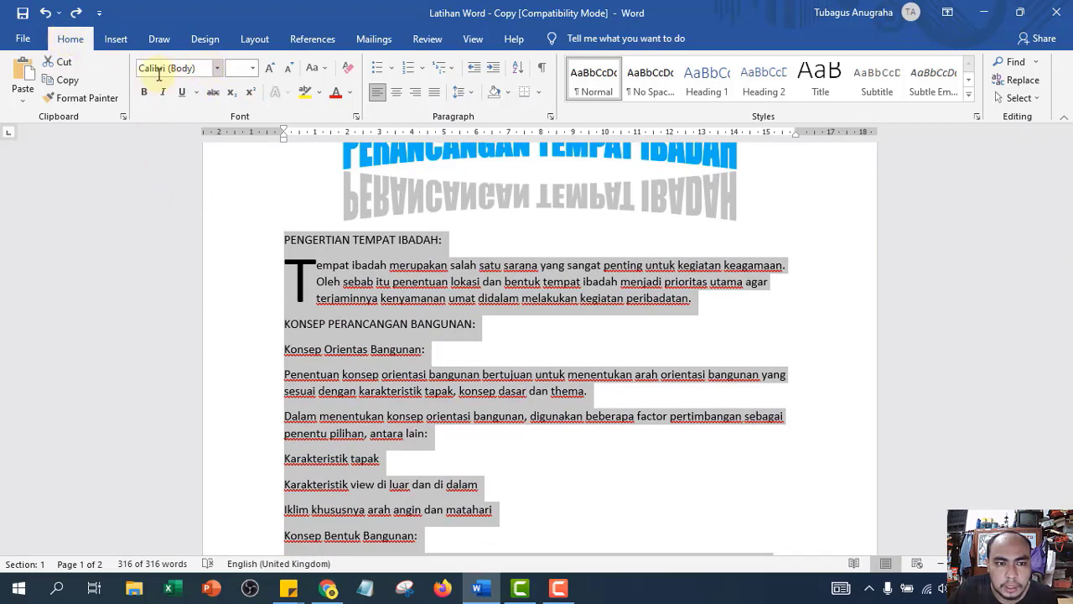
pyautogui.click(216, 74)
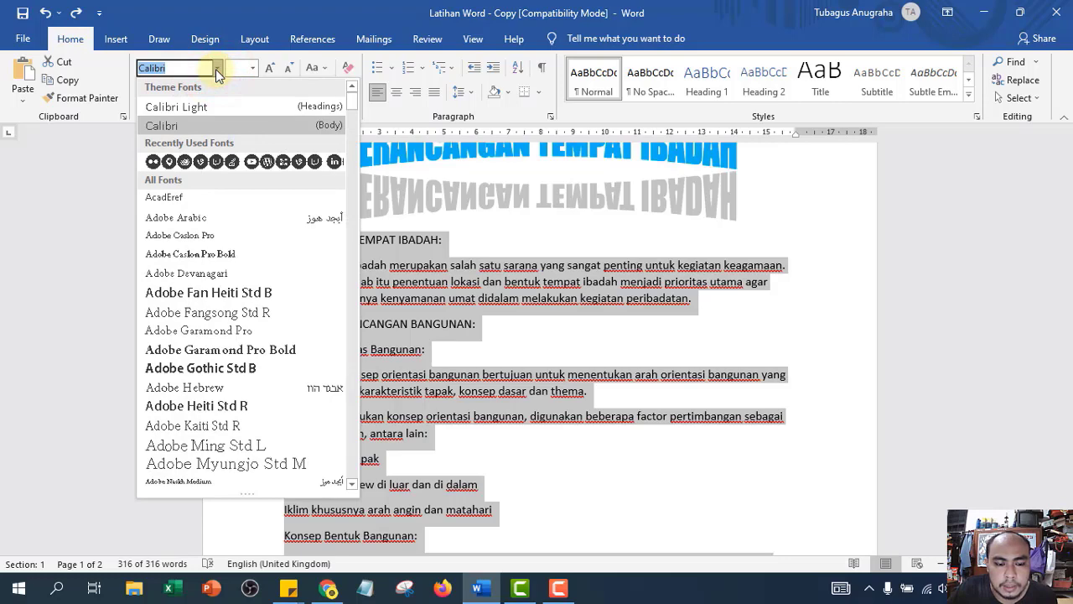
pyautogui.write('t')
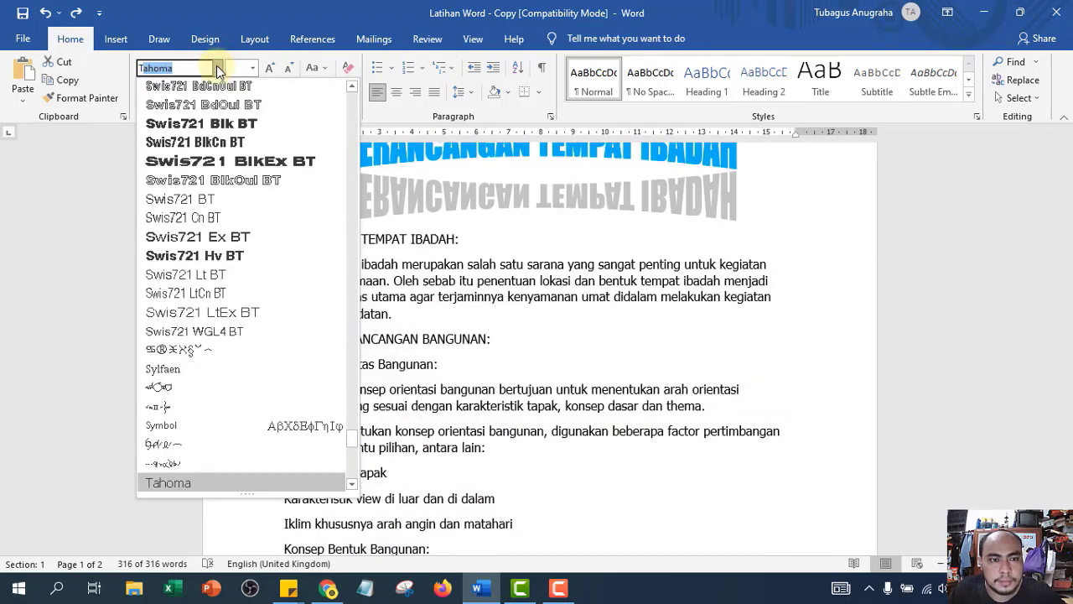
pyautogui.write('imes New R')
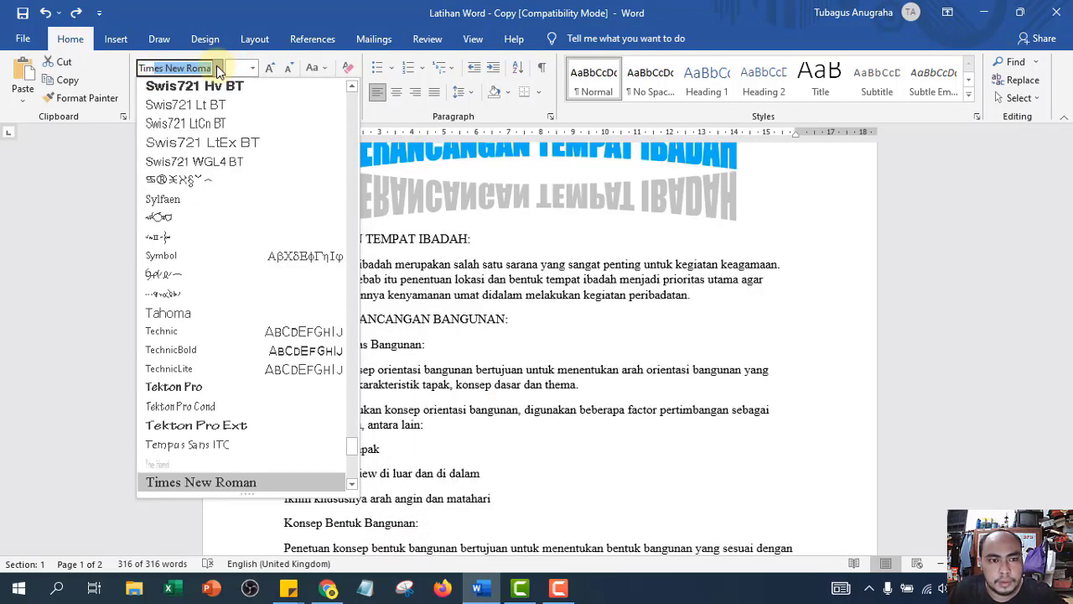
pyautogui.scroll(-6, 309, 244)
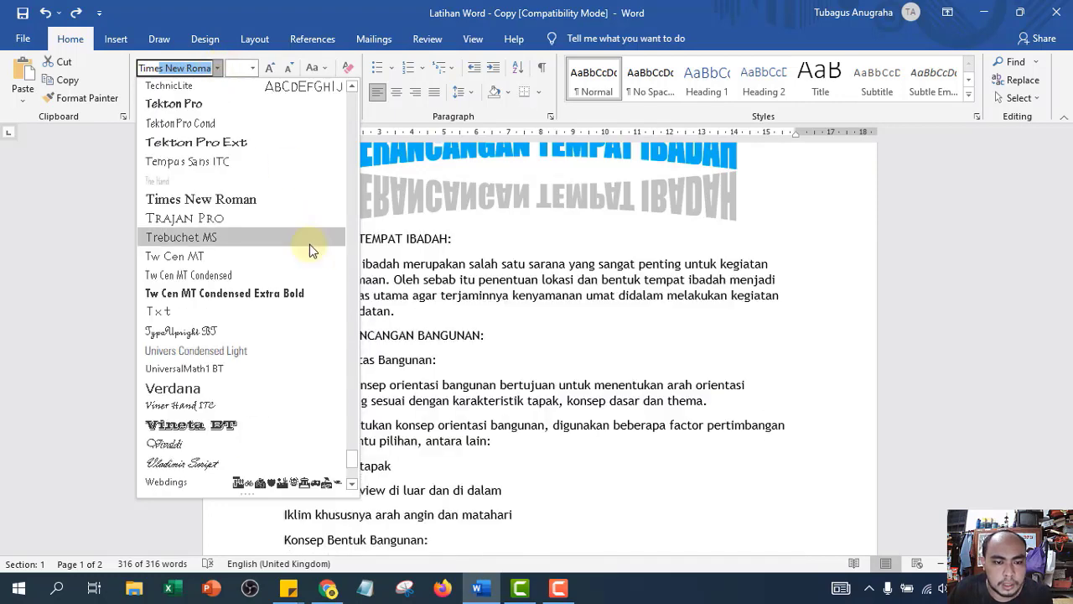
pyautogui.scroll(1, 309, 274)
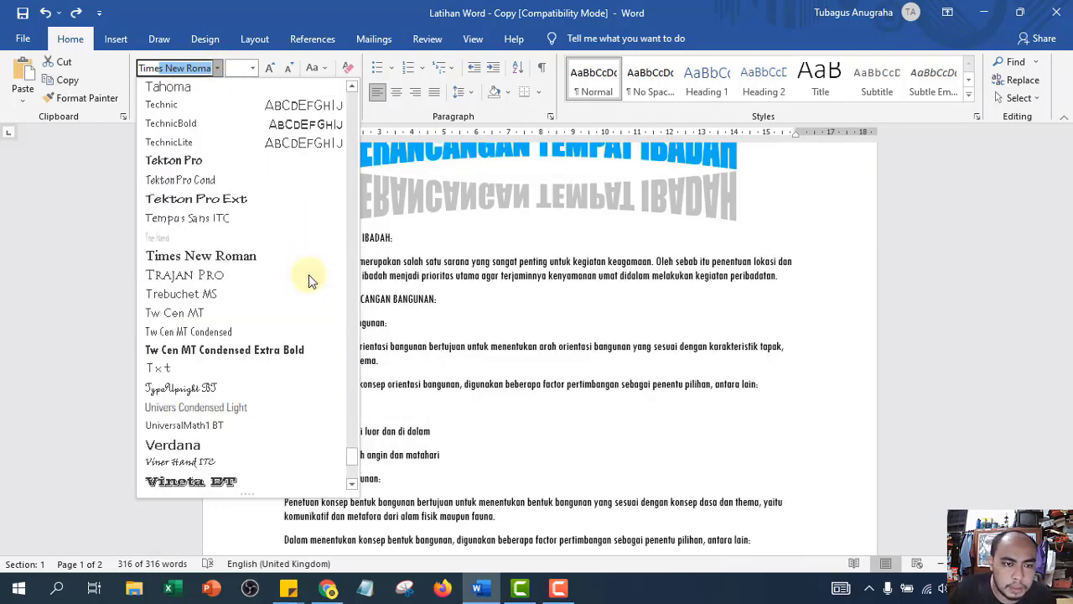
pyautogui.click(248, 260)
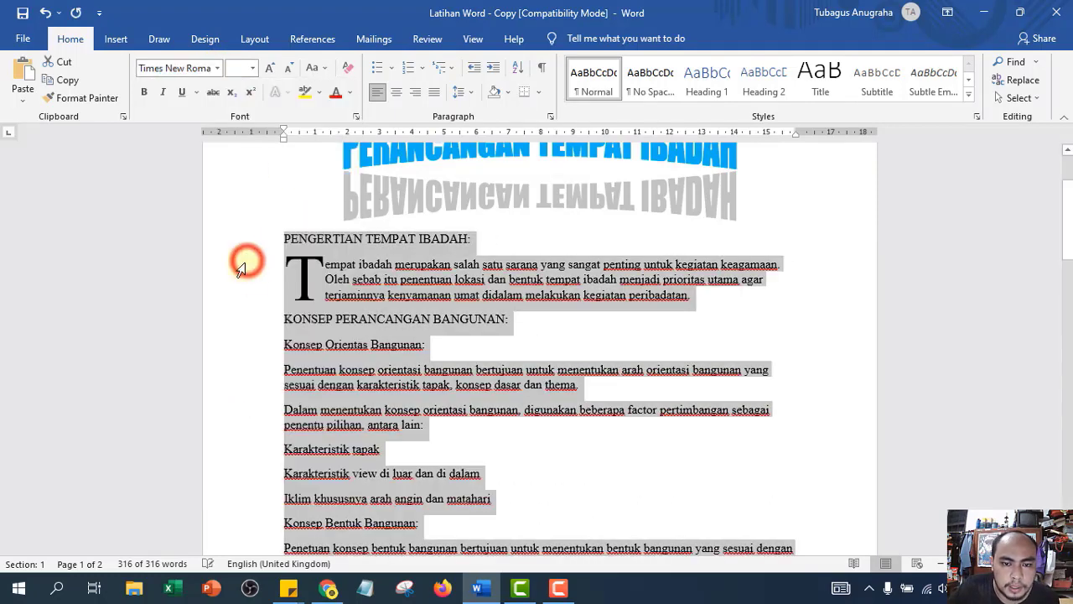
pyautogui.click(534, 290)
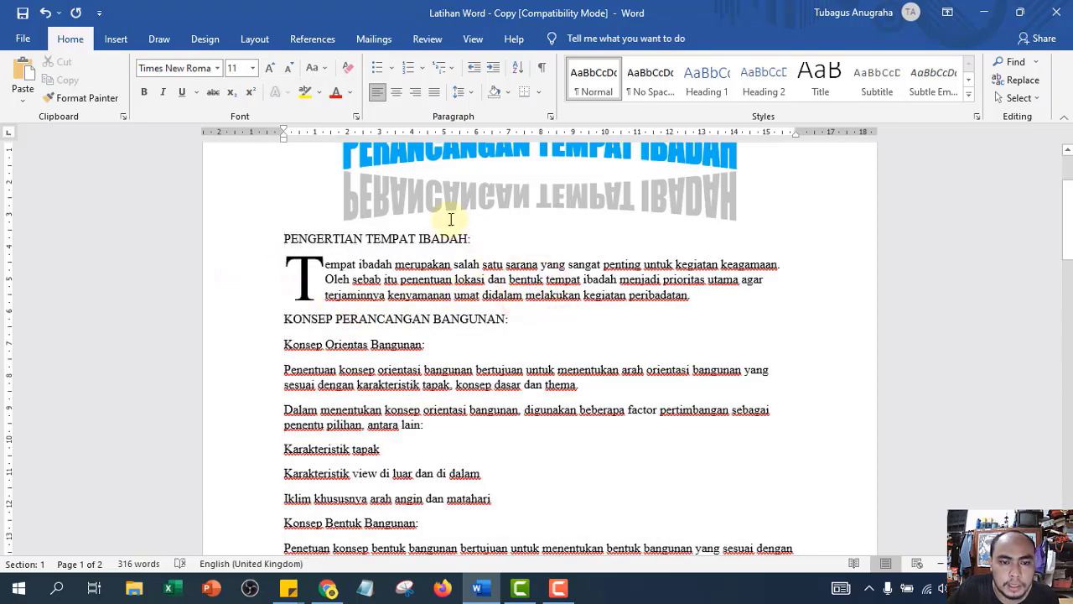
pyautogui.moveTo(283, 236); pyautogui.dragTo(371, 326)
pyautogui.scroll(-3, 520, 426)
pyautogui.scroll(-6, 525, 431)
pyautogui.scroll(-10, 520, 426)
pyautogui.scroll(-3, 441, 455)
pyautogui.scroll(-3, 408, 503)
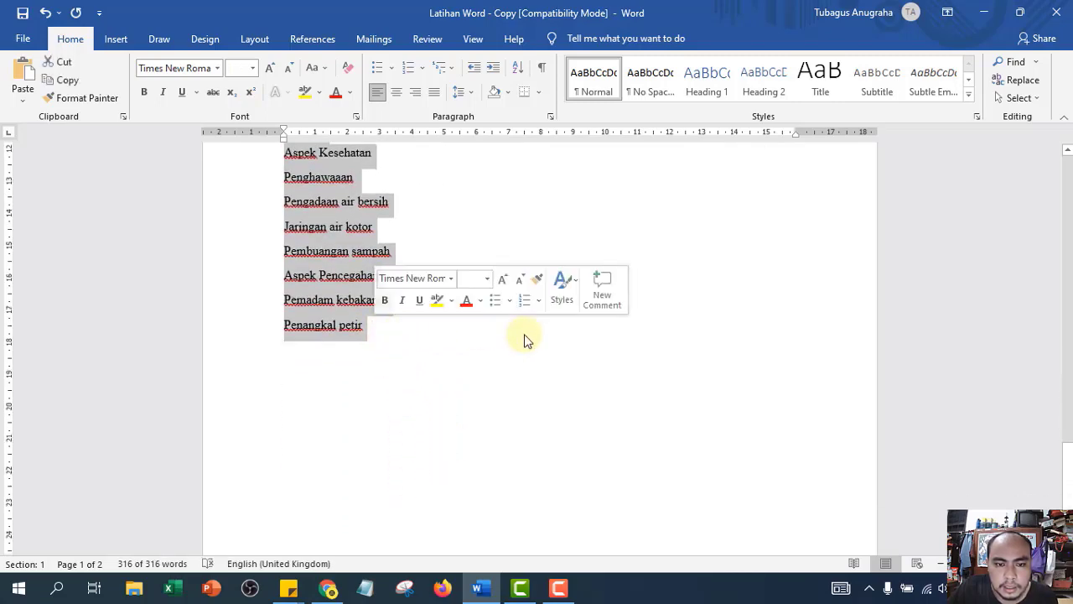
pyautogui.scroll(15, 524, 340)
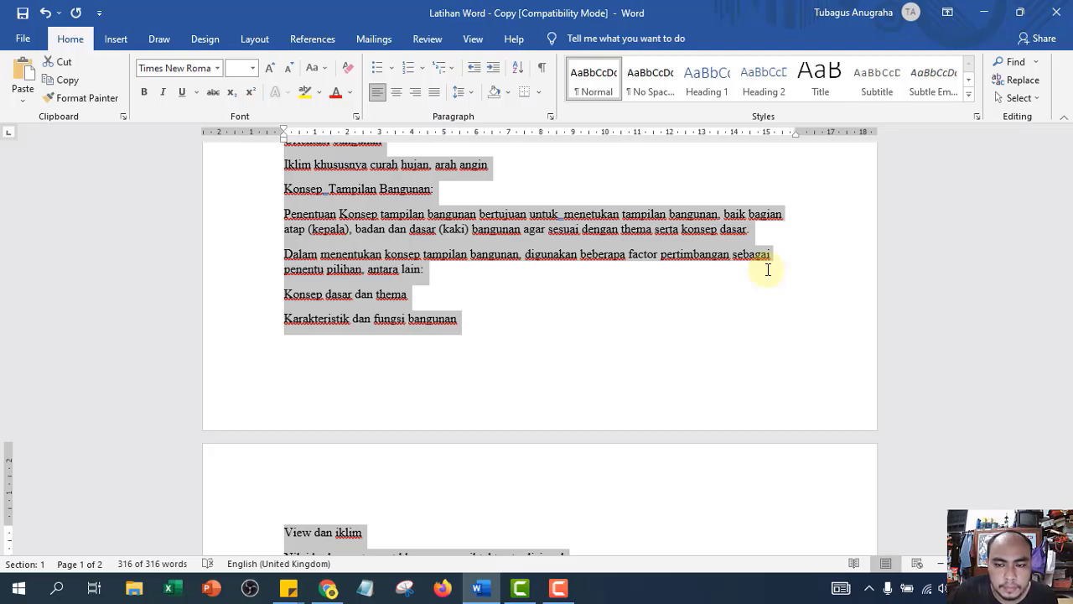
pyautogui.scroll(-1, 768, 270)
pyautogui.scroll(10, 716, 269)
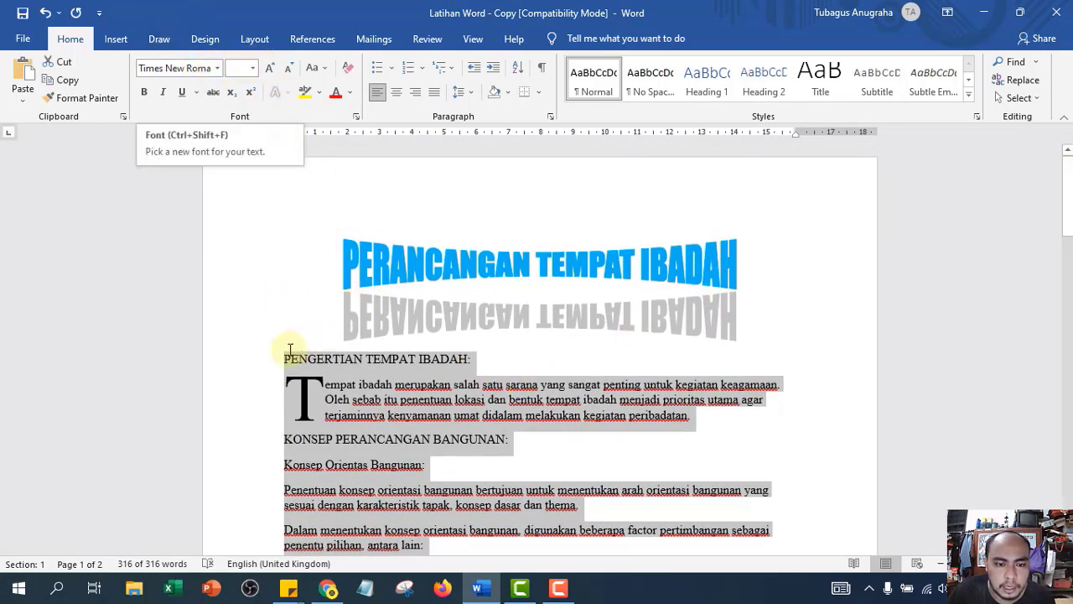
pyautogui.click(254, 70)
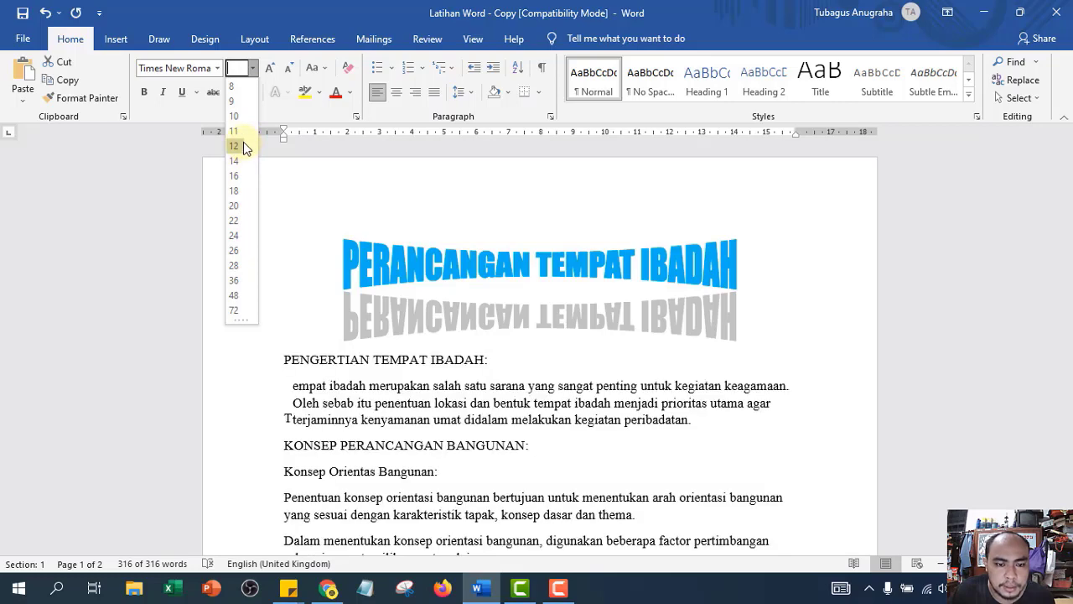
# - Set the 'PENGERTIAN TEMPAT IBADAH:' heading to 12 pt
pyautogui.click(252, 69)
pyautogui.click(251, 69)
pyautogui.click(252, 69)
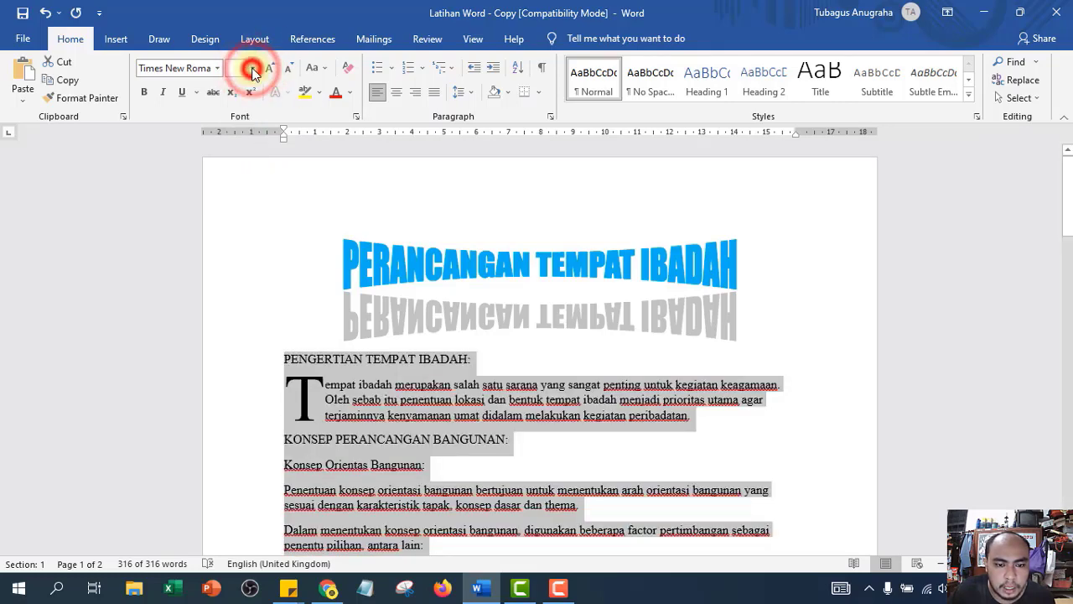
pyautogui.click(645, 384)
pyautogui.scroll(-3, 327, 252)
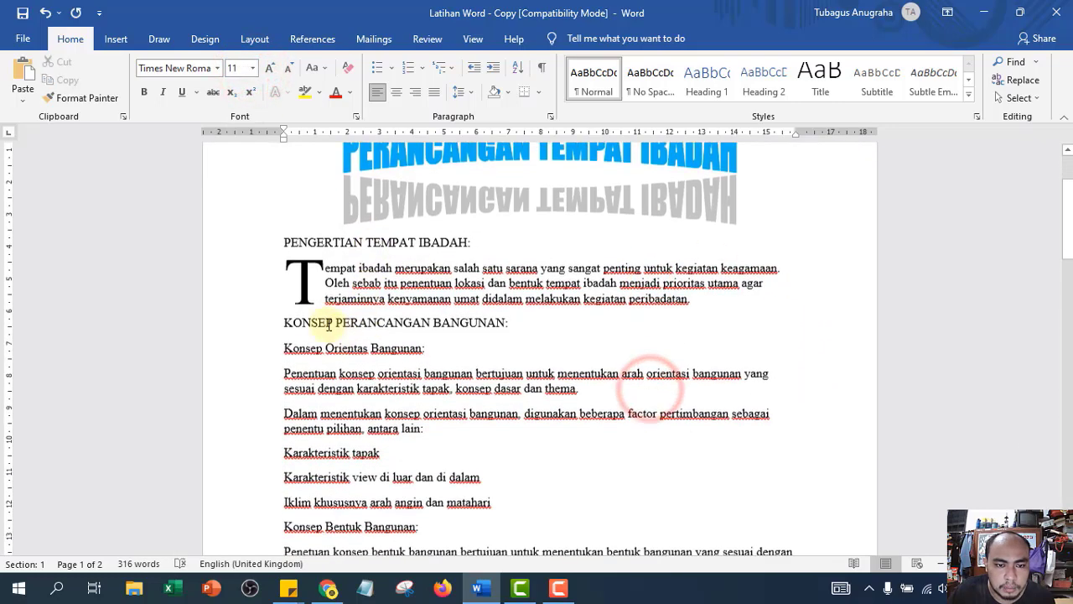
pyautogui.click(252, 245)
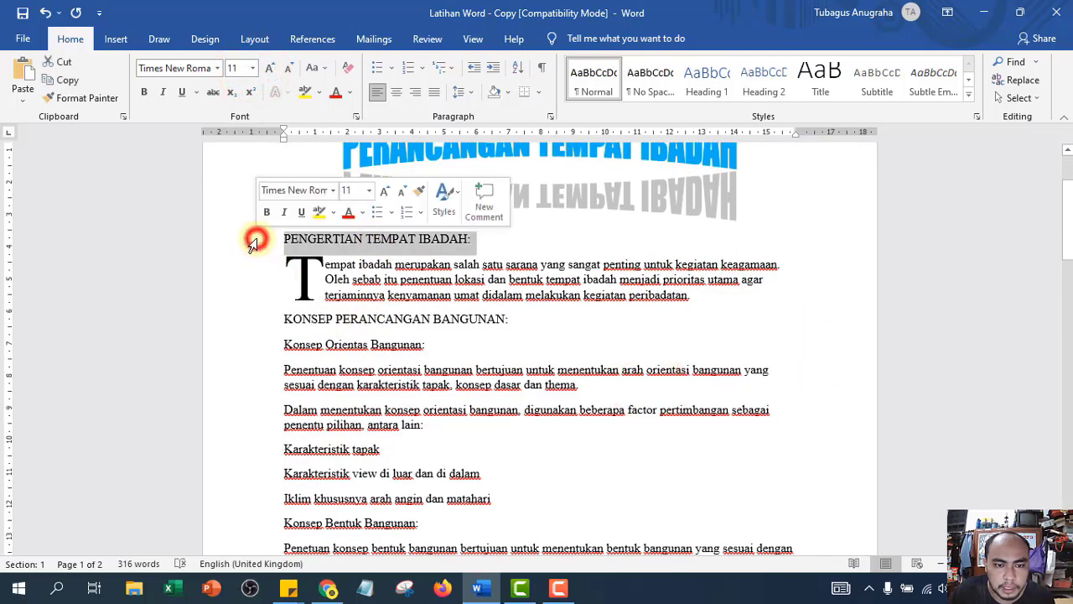
pyautogui.click(251, 68)
pyautogui.click(233, 145)
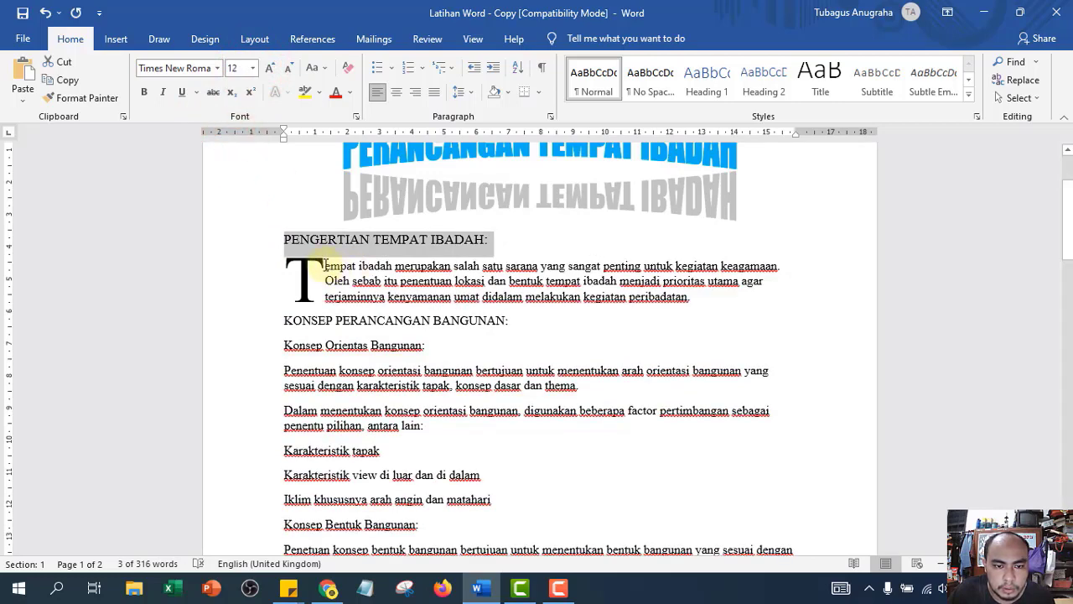
pyautogui.click(328, 264)
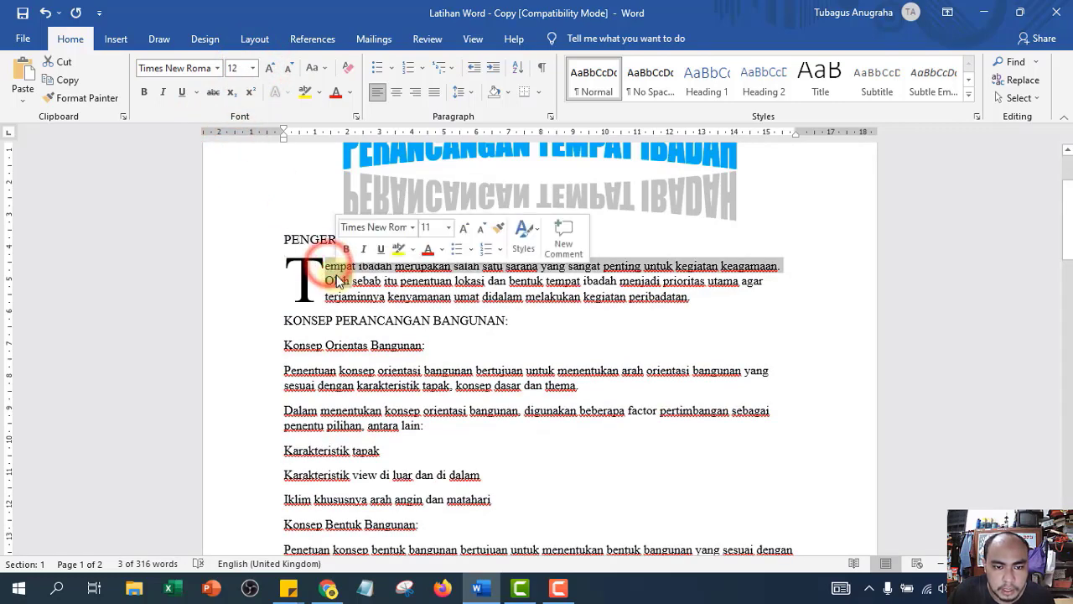
# - Select the body text from the drop-cap paragraph to the end and set it to 12 pt
pyautogui.click(333, 267)
pyautogui.moveTo(333, 266); pyautogui.dragTo(586, 344)
pyautogui.scroll(-2, 586, 343)
pyautogui.scroll(-10, 608, 319)
pyautogui.moveTo(604, 322); pyautogui.dragTo(377, 234)
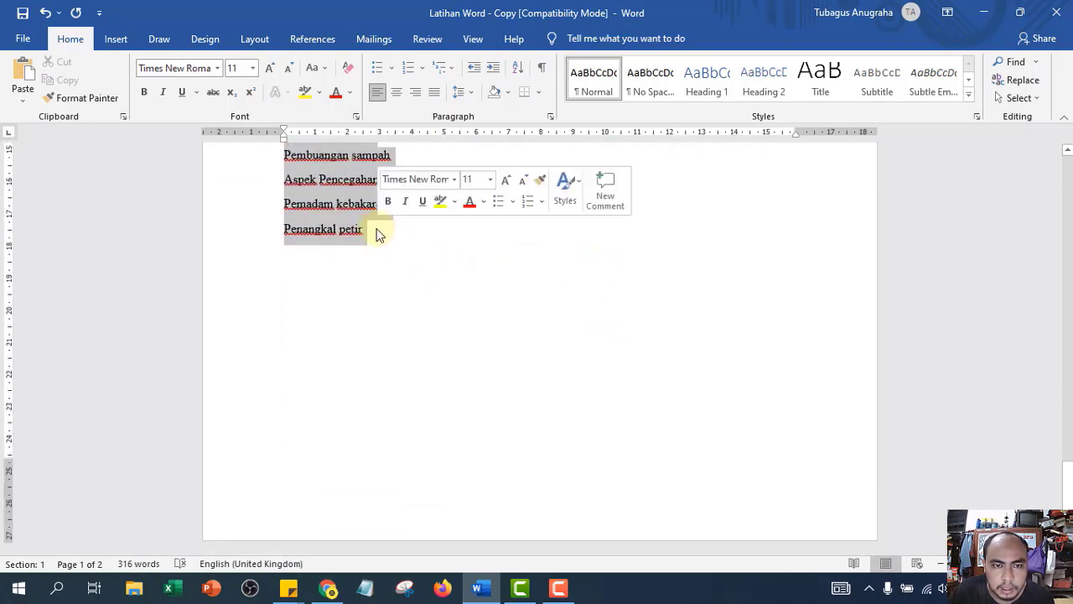
pyautogui.click(252, 67)
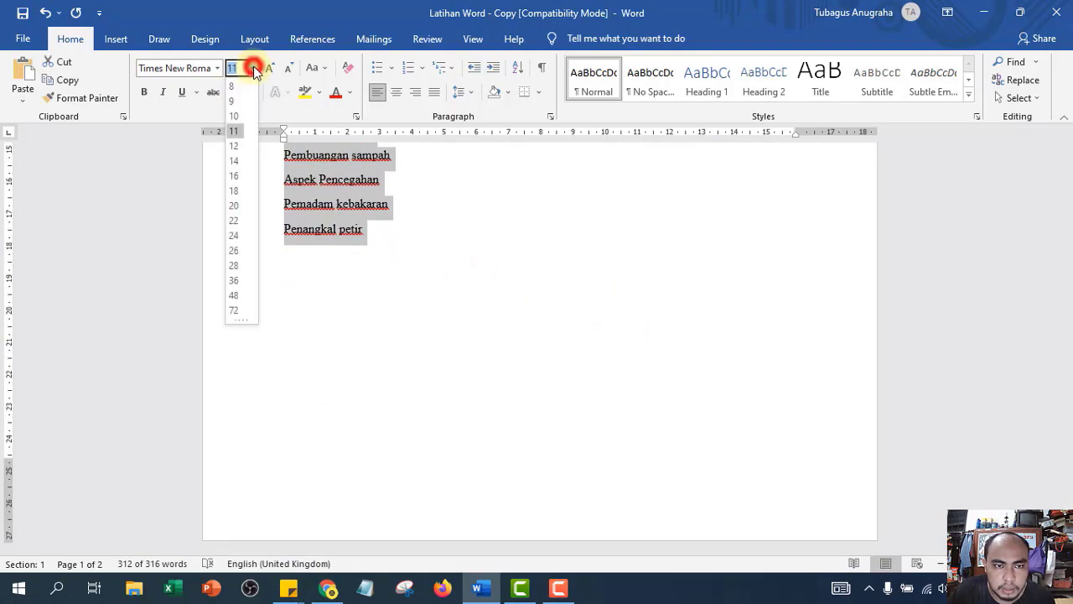
pyautogui.click(239, 147)
pyautogui.scroll(15, 582, 256)
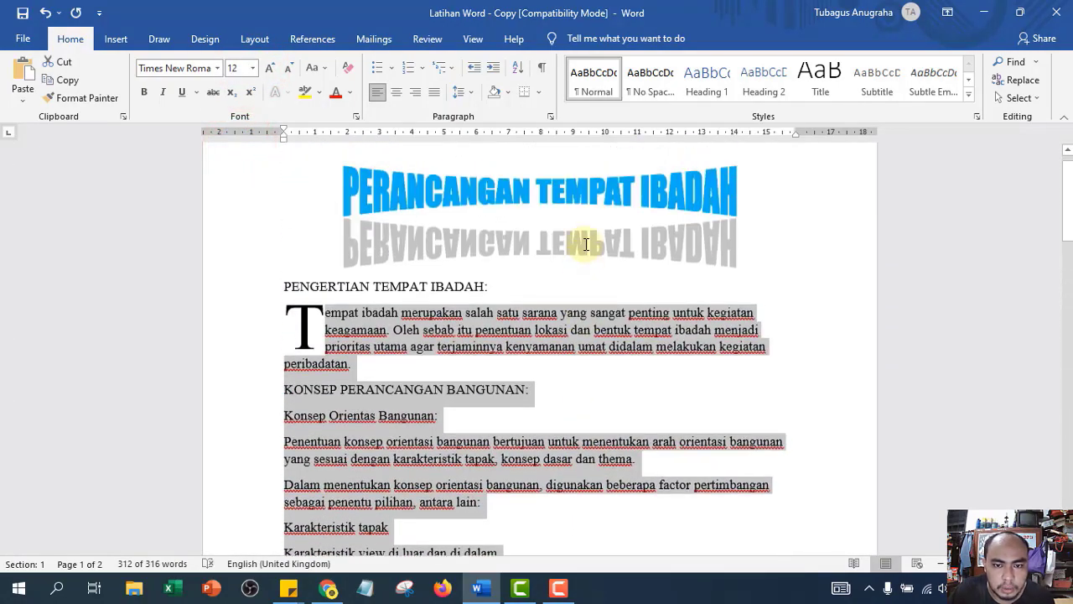
pyautogui.scroll(2, 587, 244)
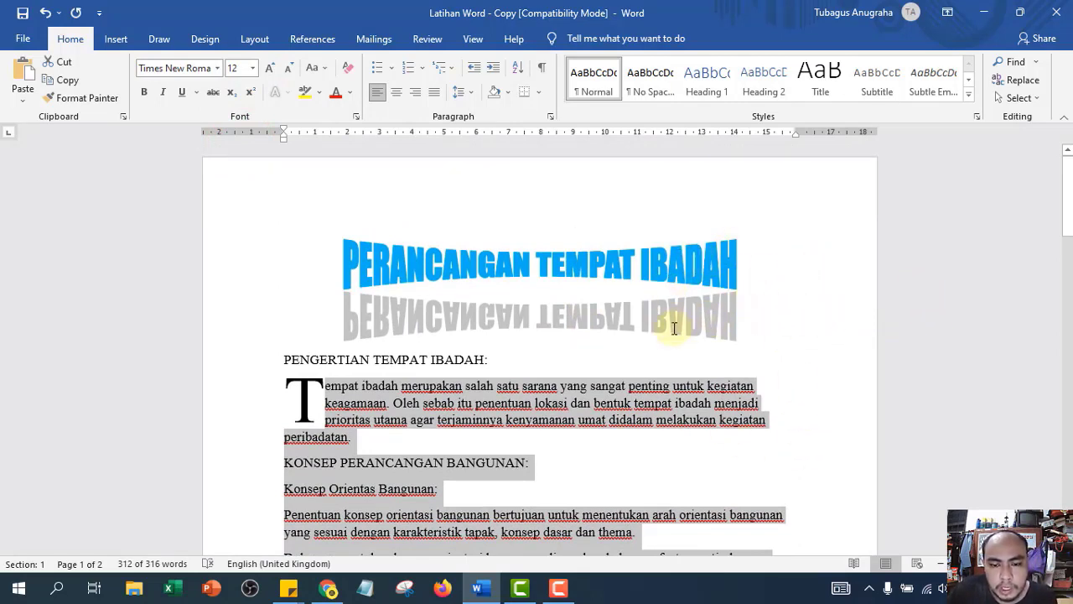
pyautogui.click(759, 400)
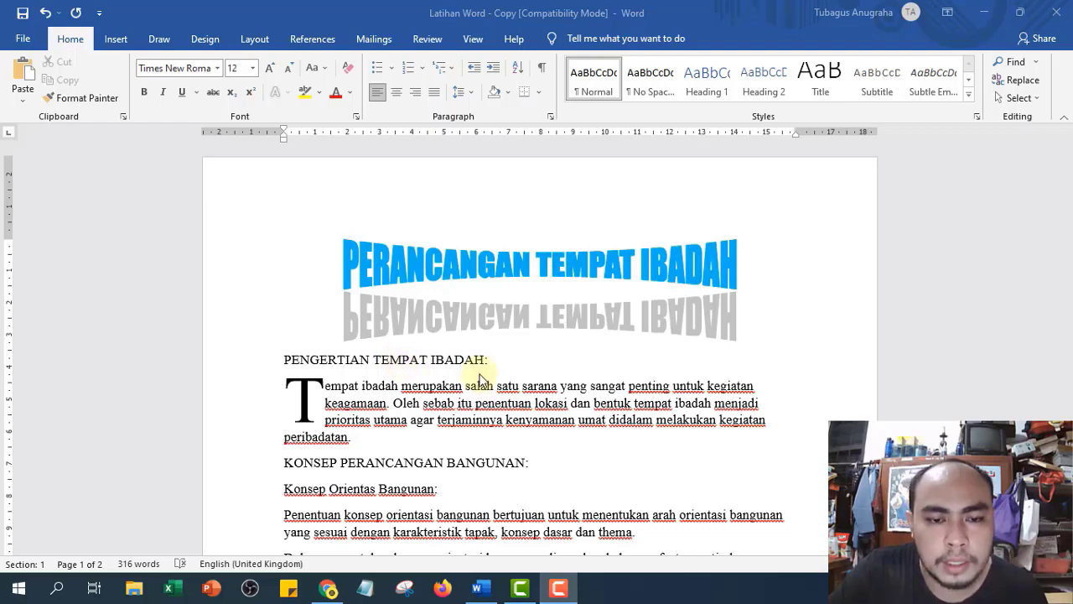
# - Set the 'PENGERTIAN TEMPAT IBADAH:' heading to 14 pt
pyautogui.click(235, 362)
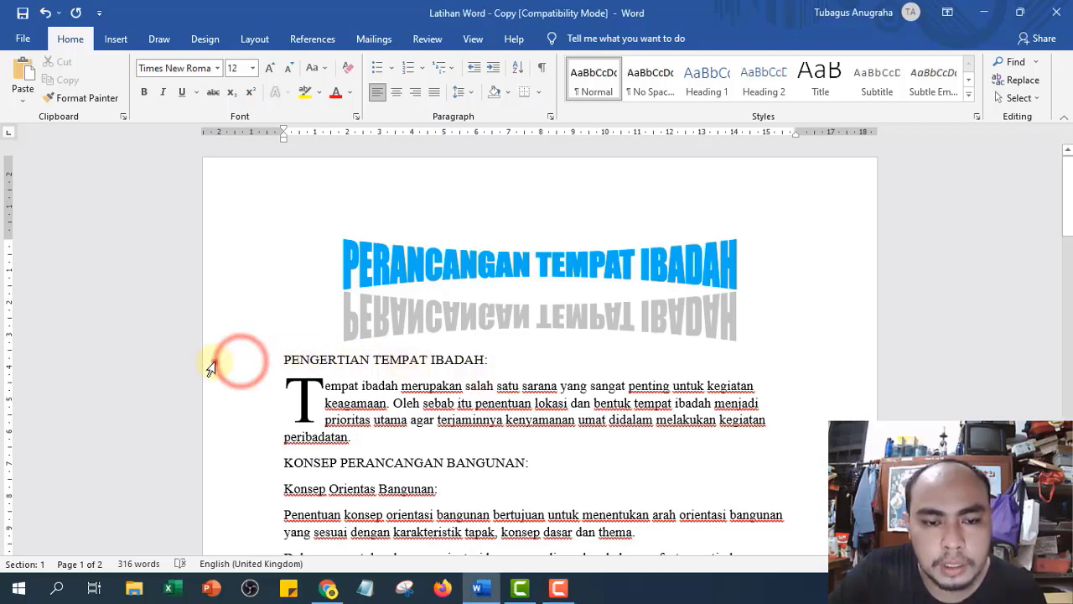
pyautogui.click(354, 388)
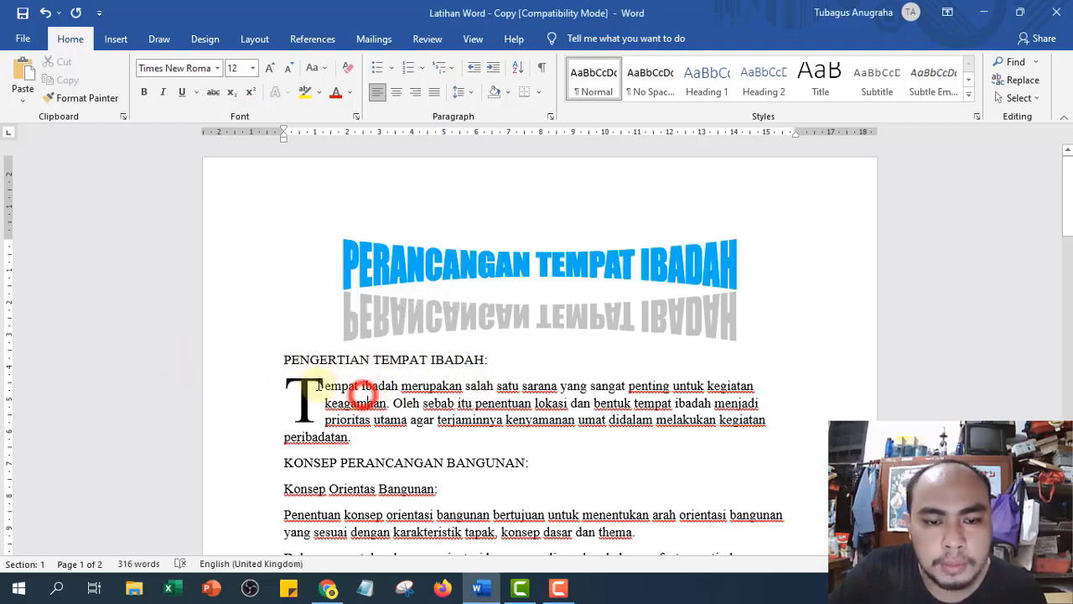
pyautogui.moveTo(324, 385); pyautogui.dragTo(419, 439)
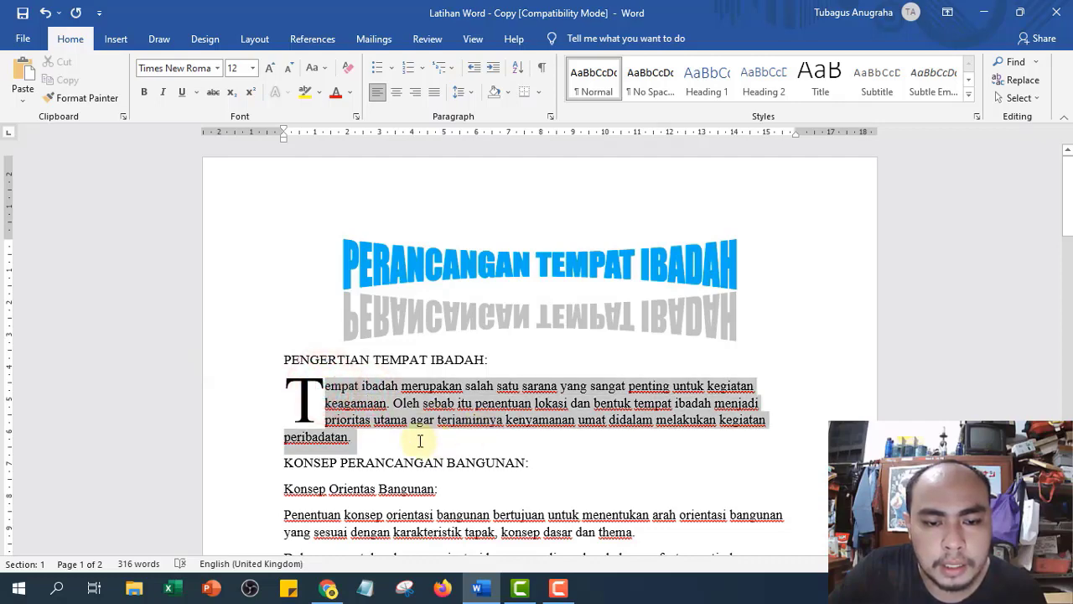
pyautogui.click(240, 362)
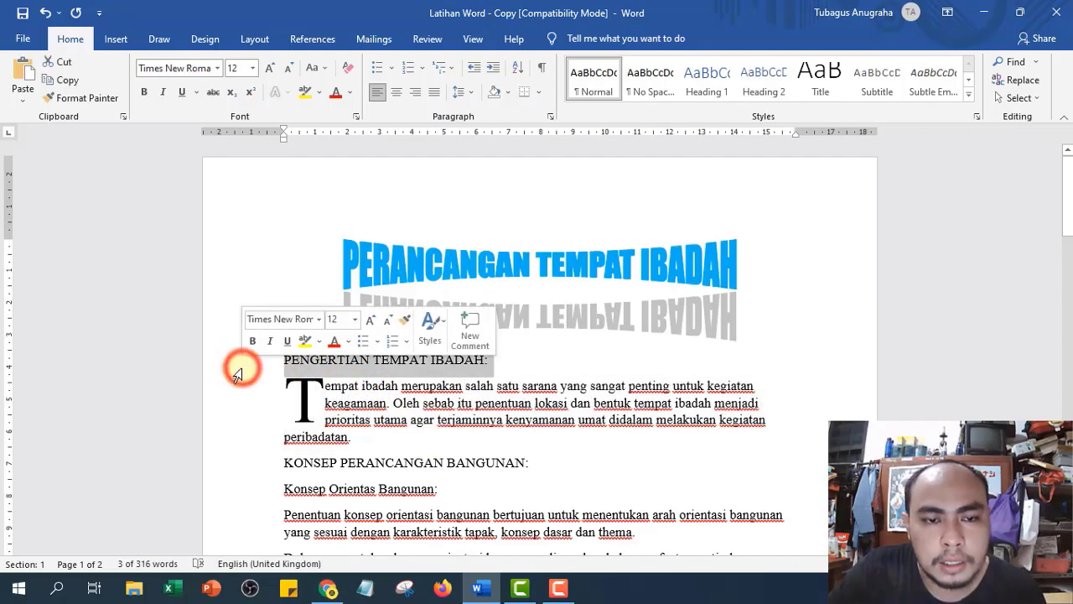
pyautogui.moveTo(326, 385); pyautogui.dragTo(371, 443)
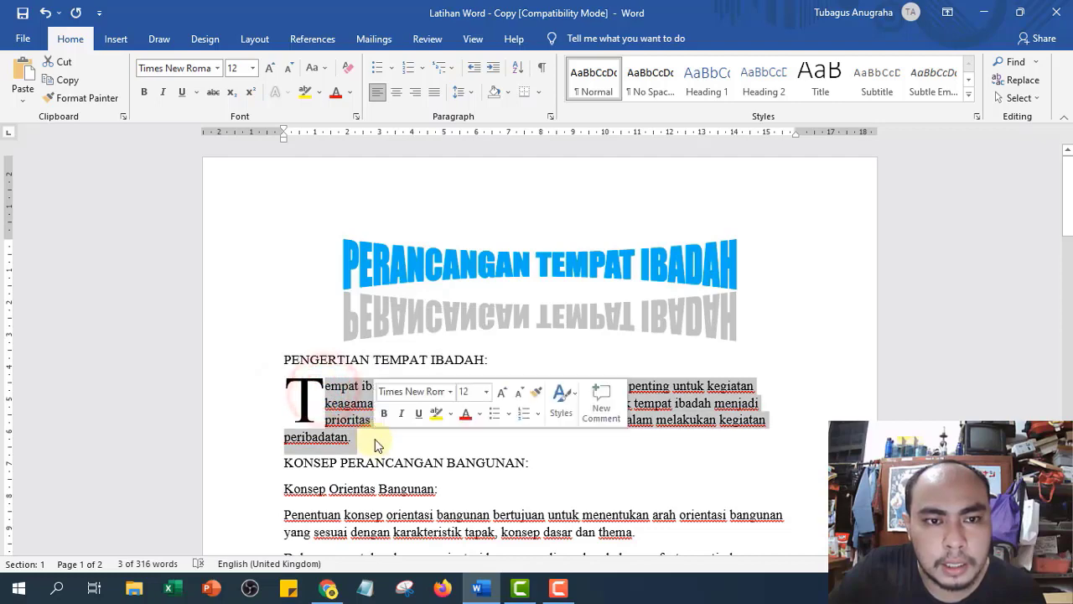
pyautogui.click(235, 363)
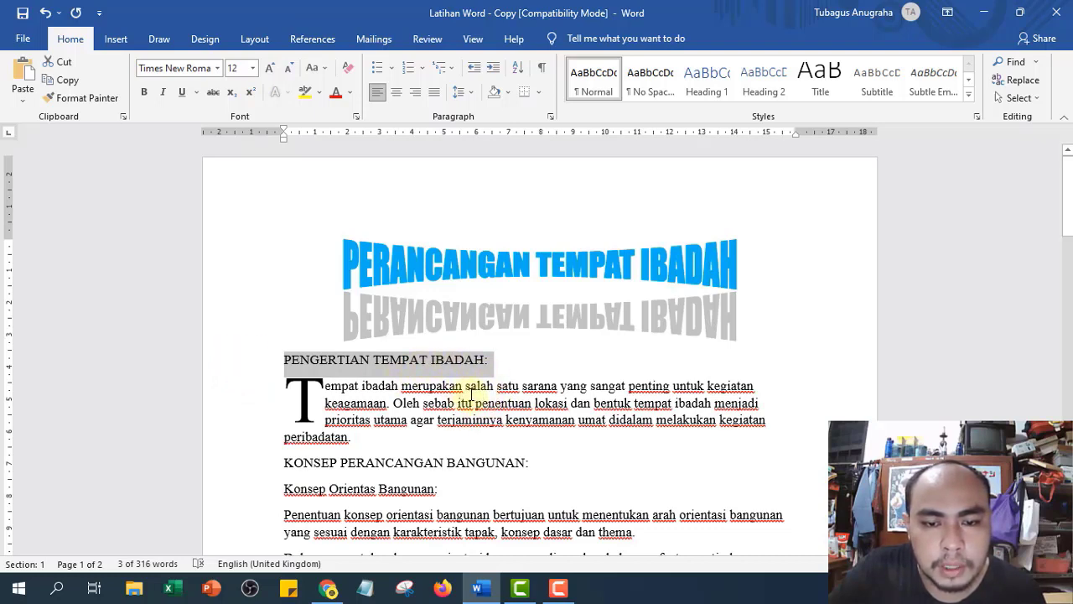
pyautogui.click(254, 69)
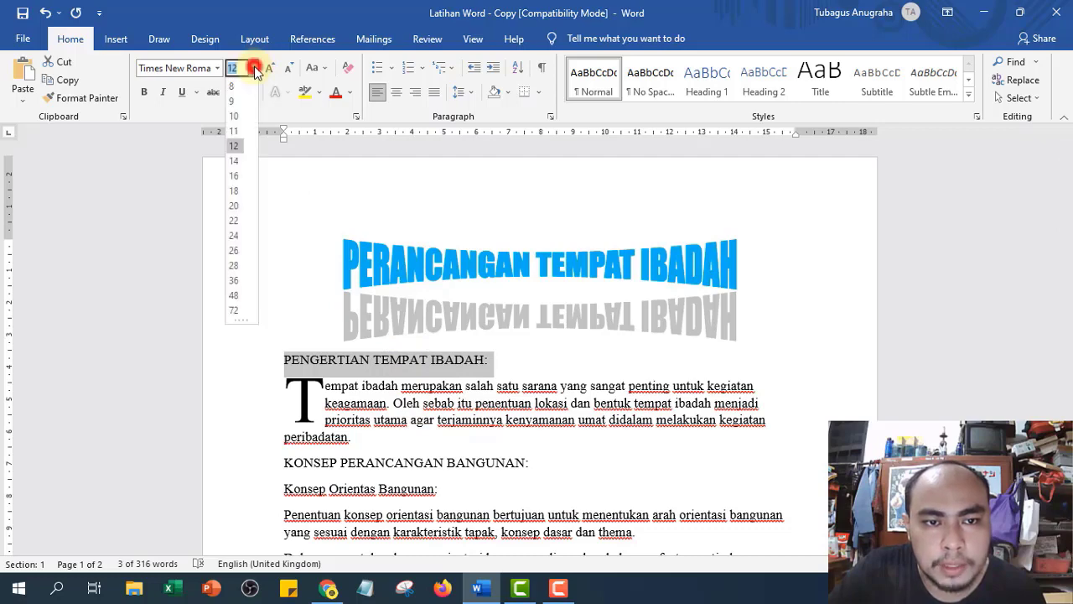
pyautogui.click(238, 162)
pyautogui.click(543, 369)
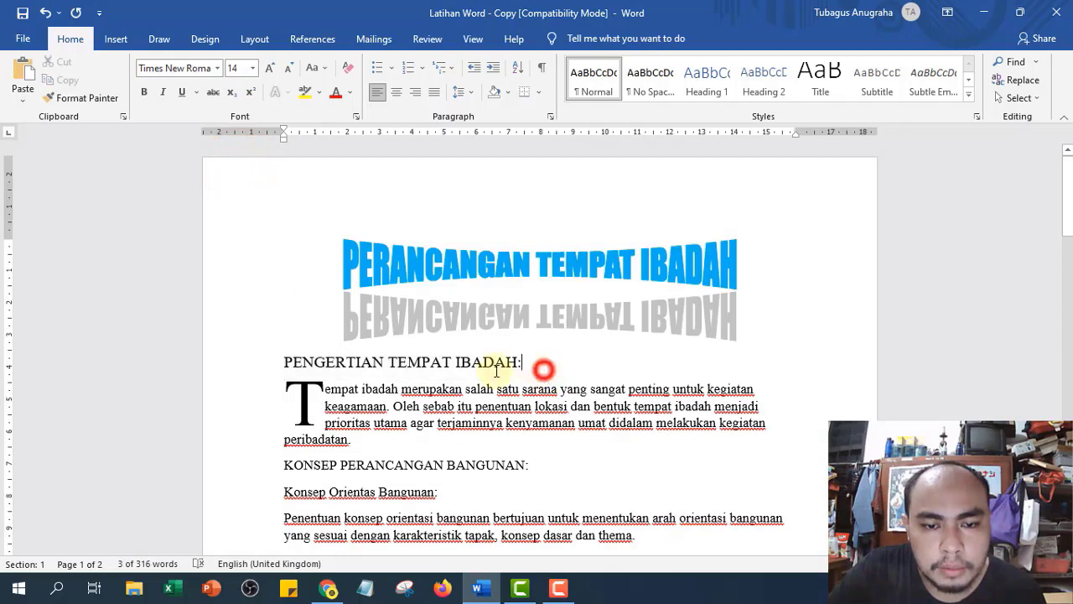
# - Set the 'KONSEP PERANCANGAN BANGUNAN:' heading to 14 pt as well
pyautogui.click(324, 361)
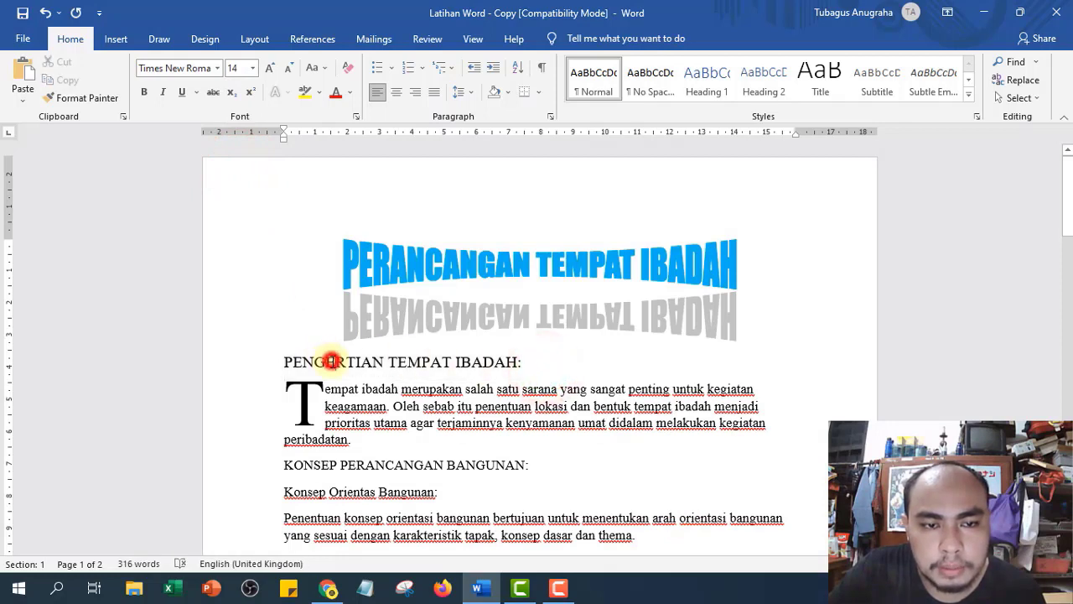
pyautogui.click(413, 406)
pyautogui.click(392, 355)
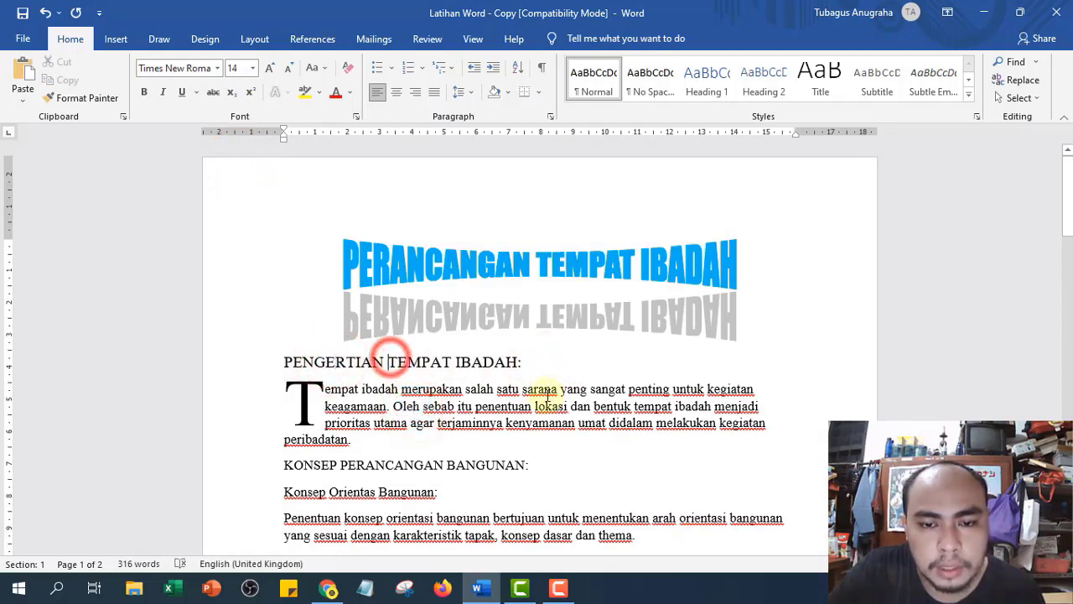
pyautogui.scroll(-2, 473, 409)
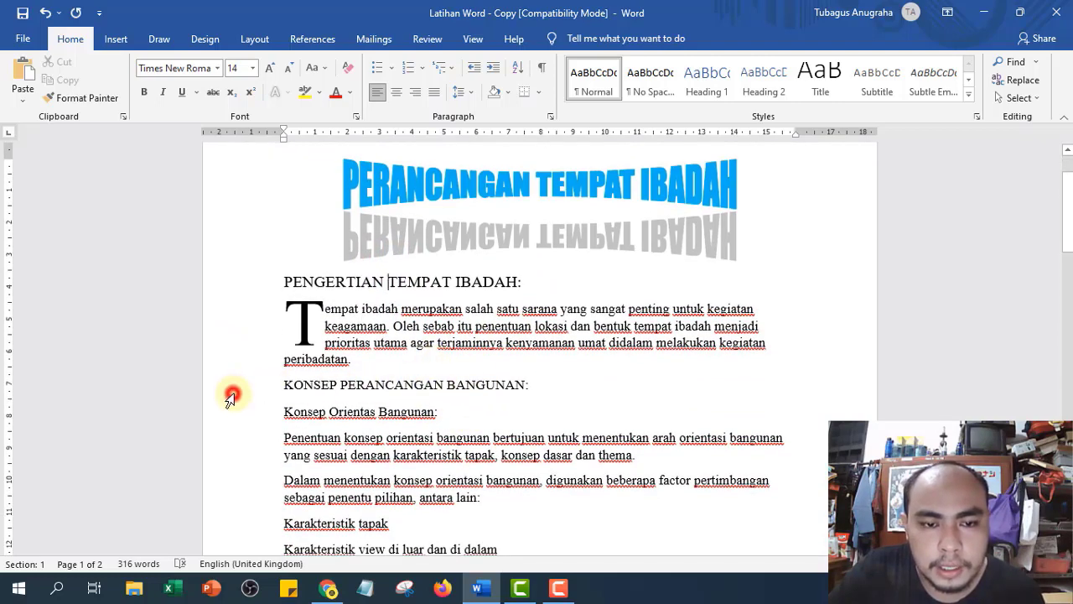
pyautogui.click(231, 397)
pyautogui.click(250, 69)
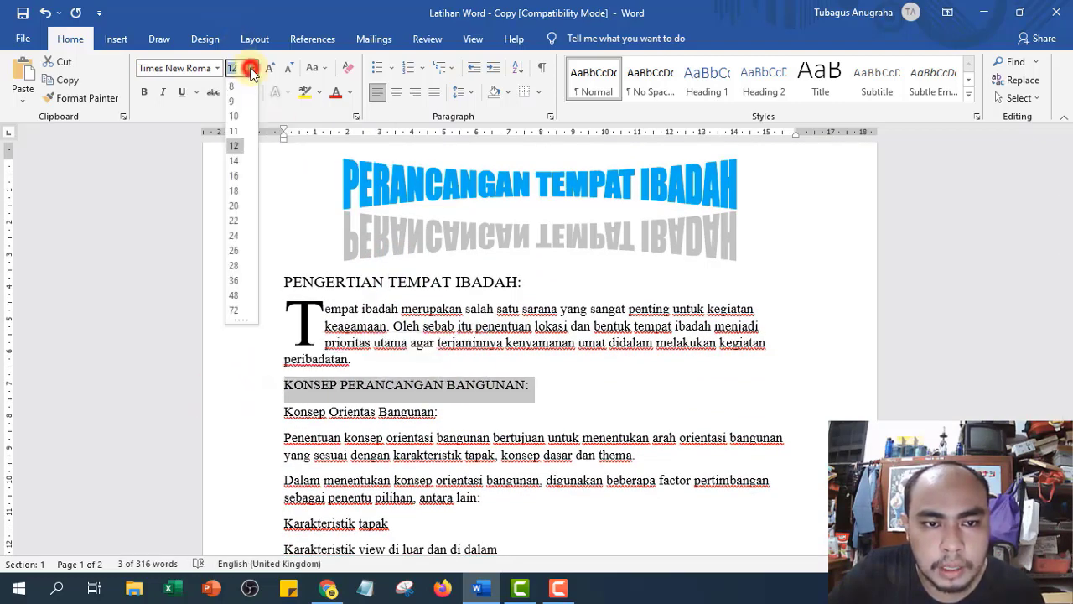
pyautogui.click(234, 160)
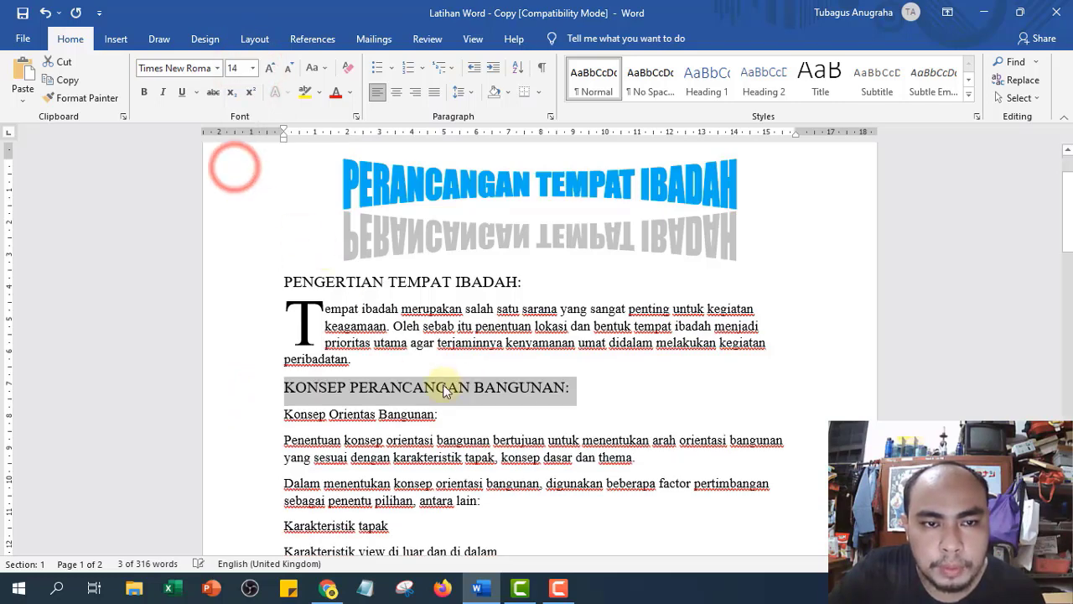
pyautogui.click(70, 97)
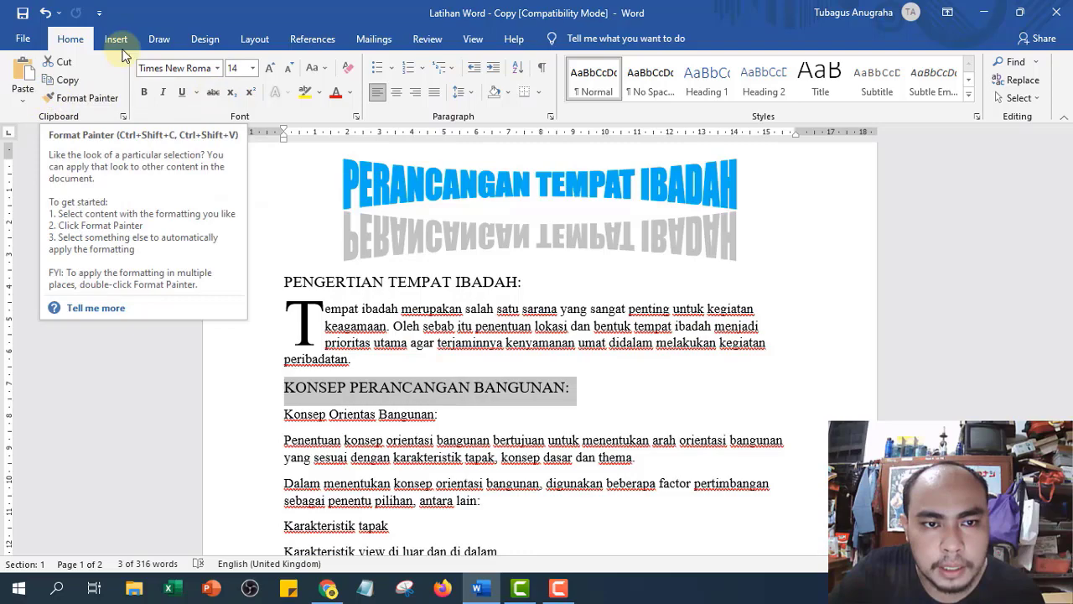
pyautogui.click(84, 98)
pyautogui.scroll(-1, 250, 403)
pyautogui.scroll(-3, 251, 403)
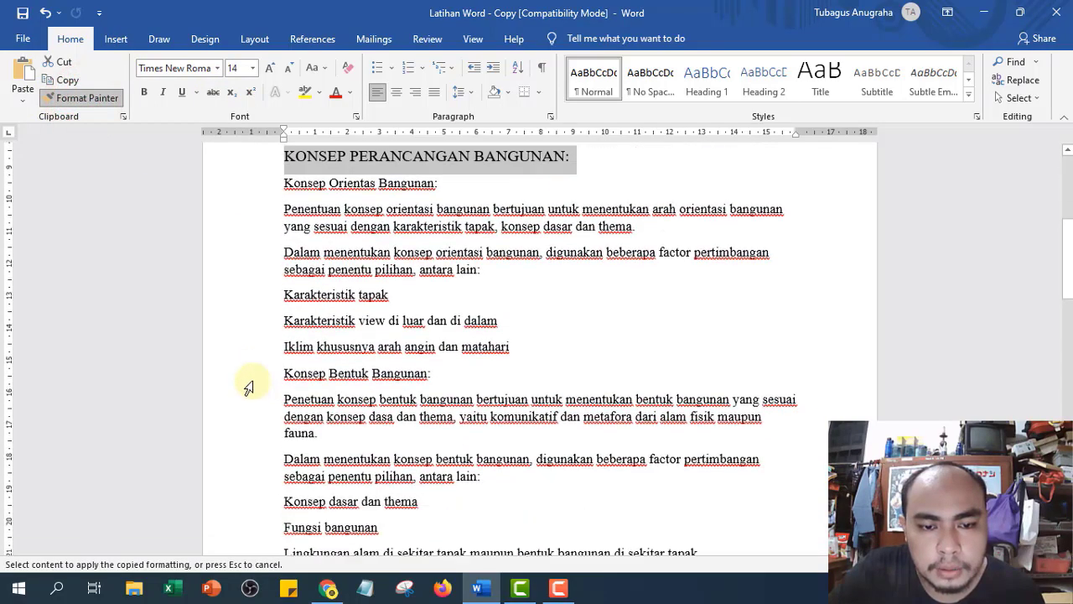
pyautogui.scroll(1, 247, 381)
pyautogui.scroll(1, 247, 373)
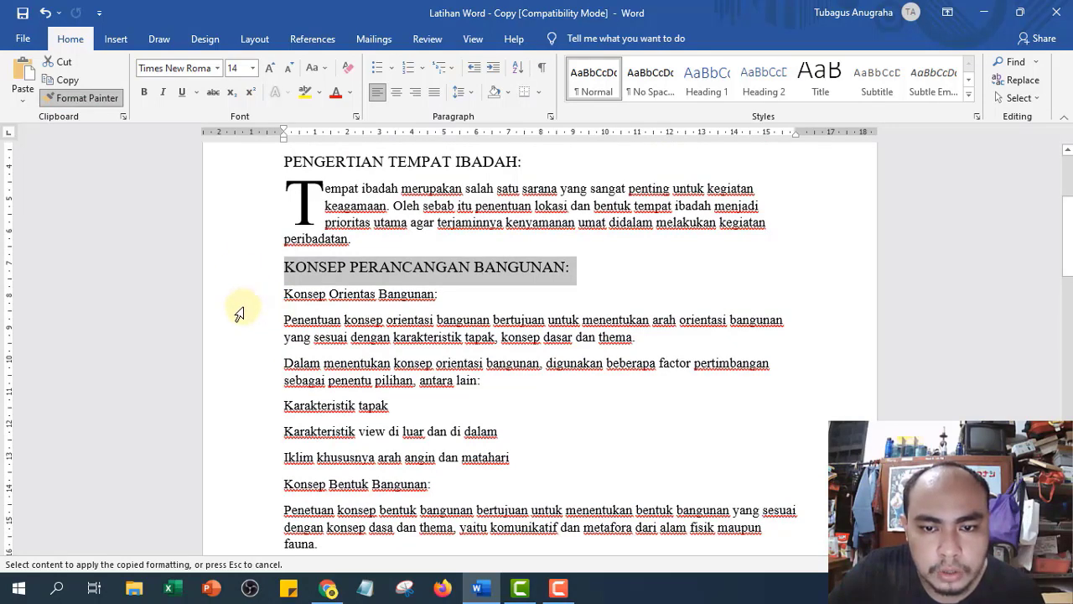
pyautogui.scroll(-2, 229, 352)
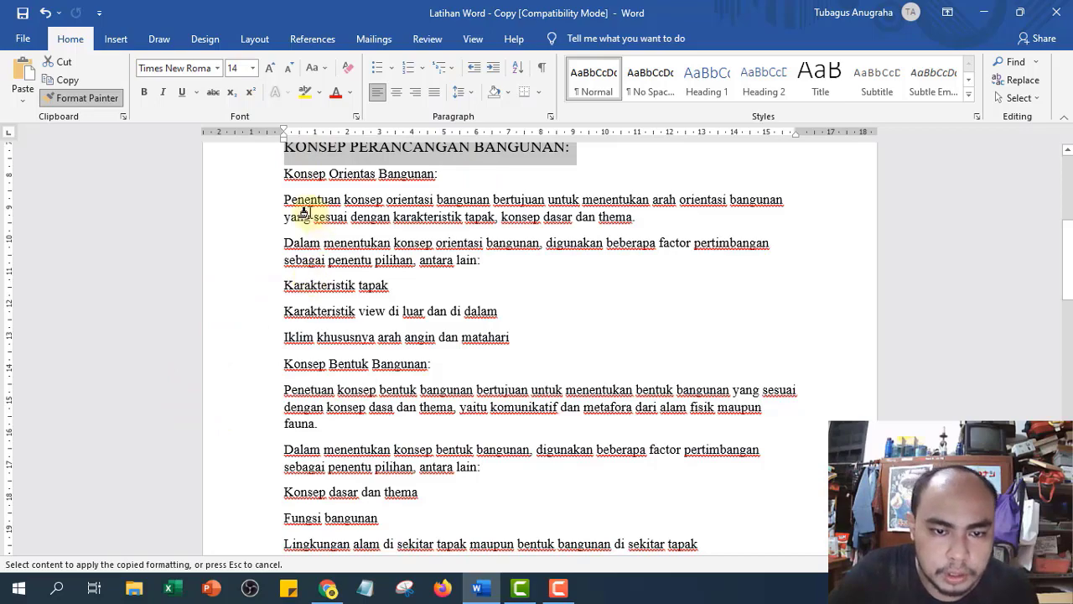
pyautogui.scroll(-6, 306, 419)
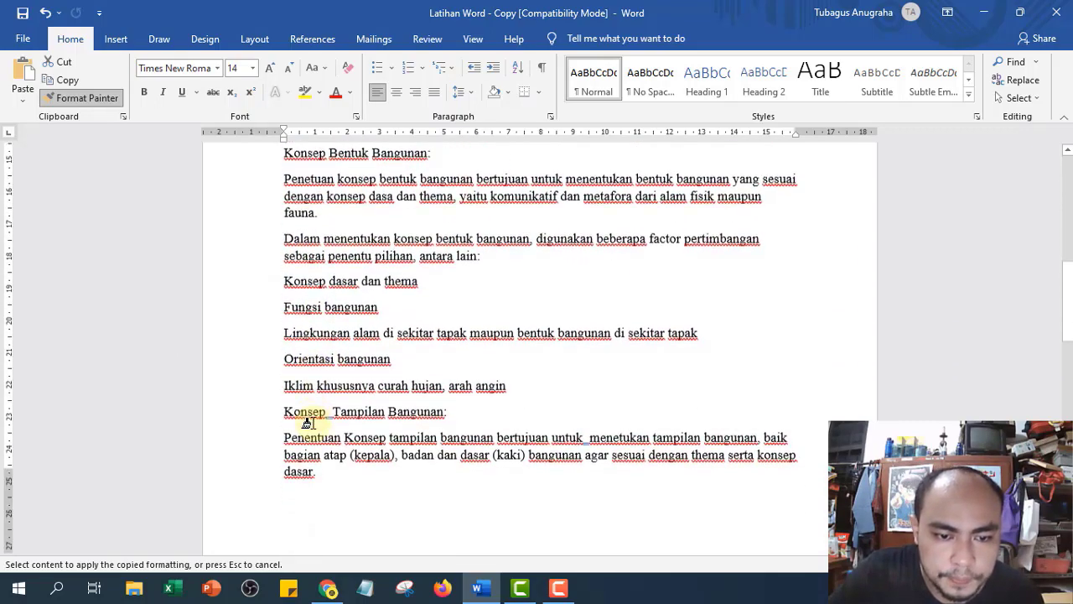
pyautogui.scroll(-7, 306, 419)
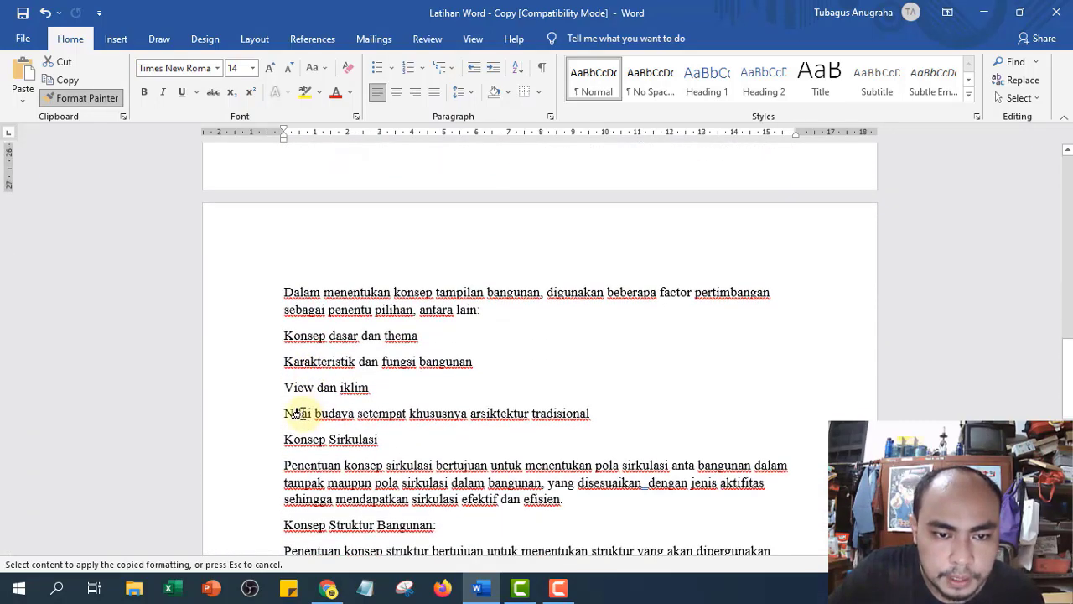
pyautogui.scroll(20, 251, 377)
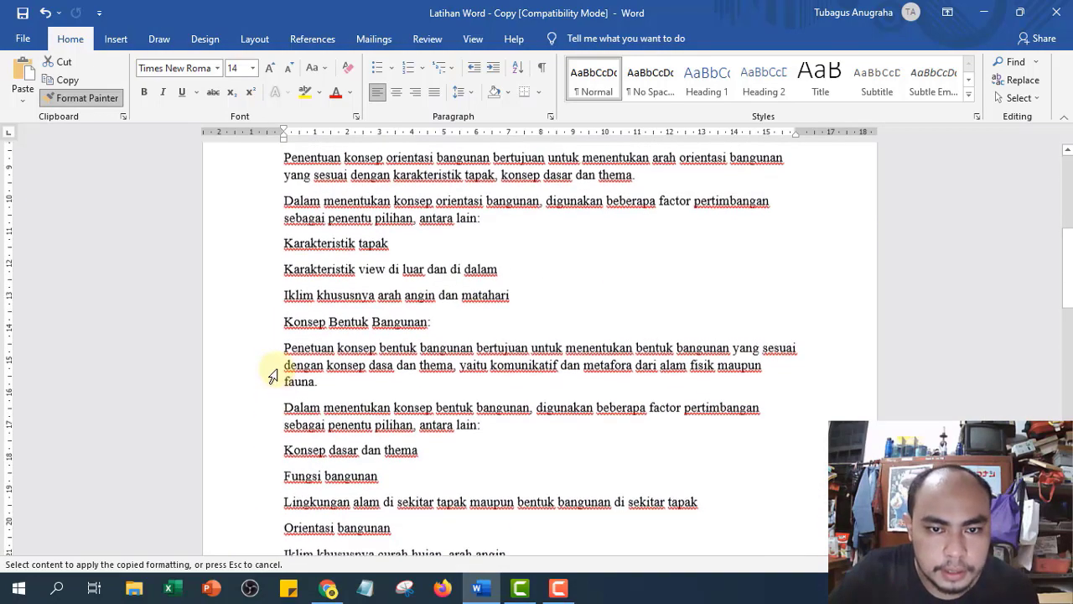
pyautogui.scroll(-3, 266, 380)
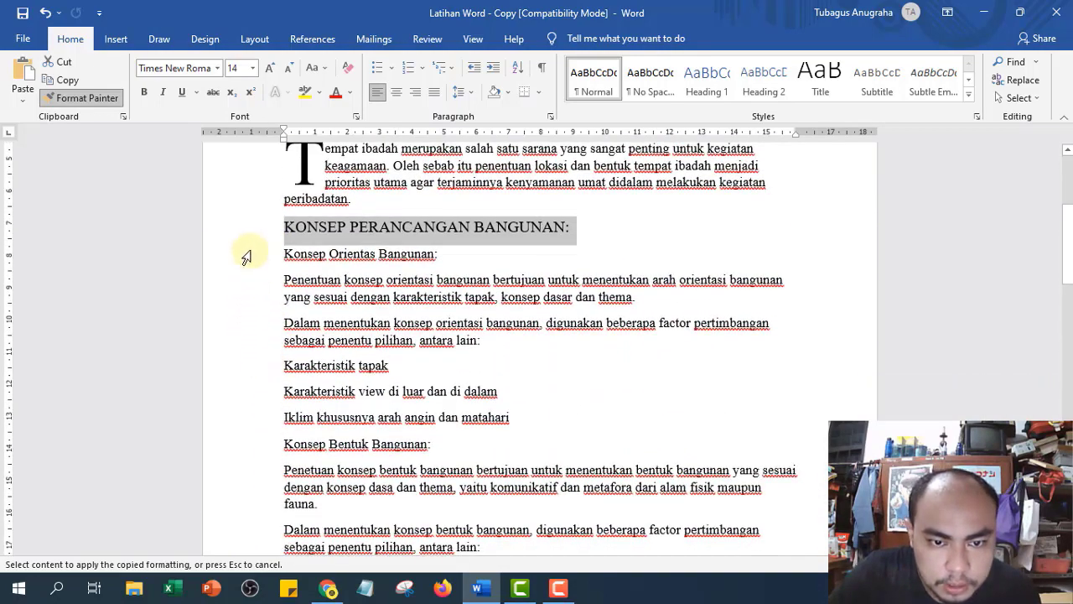
pyautogui.scroll(-4, 252, 445)
pyautogui.scroll(-9, 252, 443)
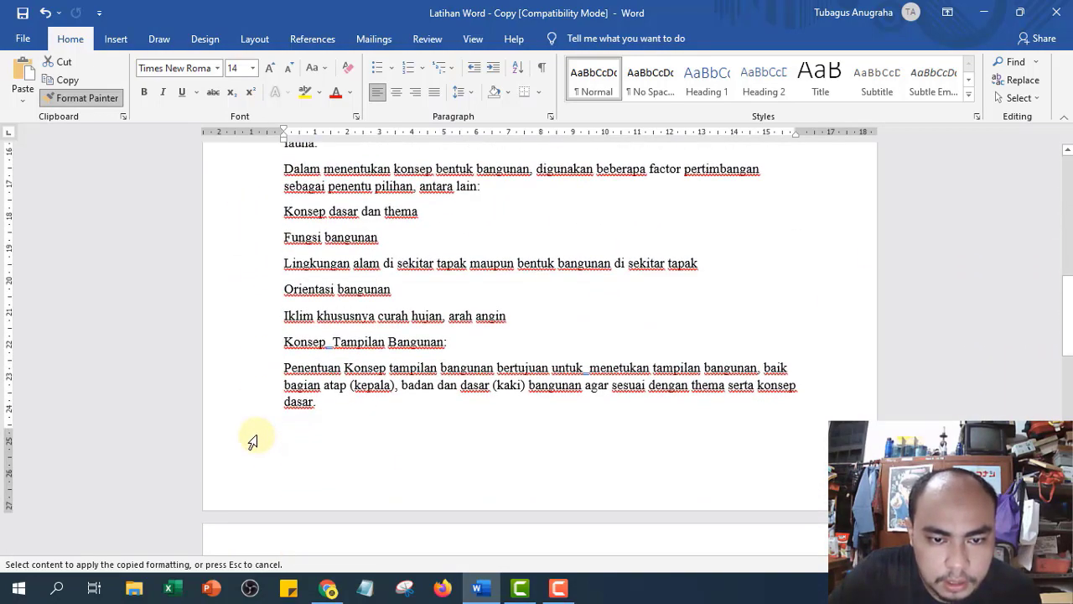
pyautogui.scroll(-11, 252, 442)
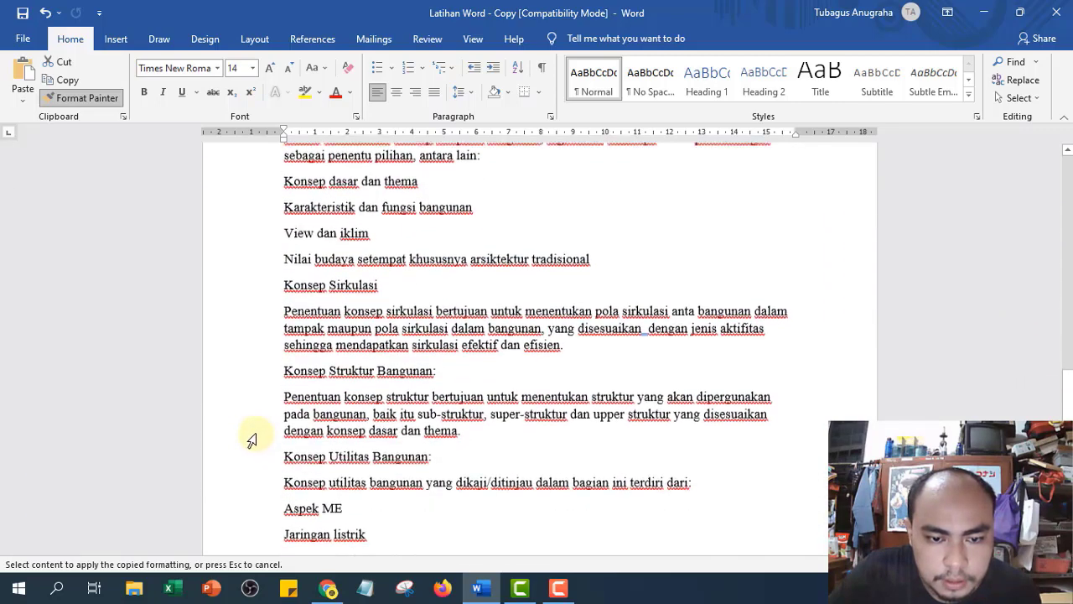
pyautogui.scroll(-3, 253, 440)
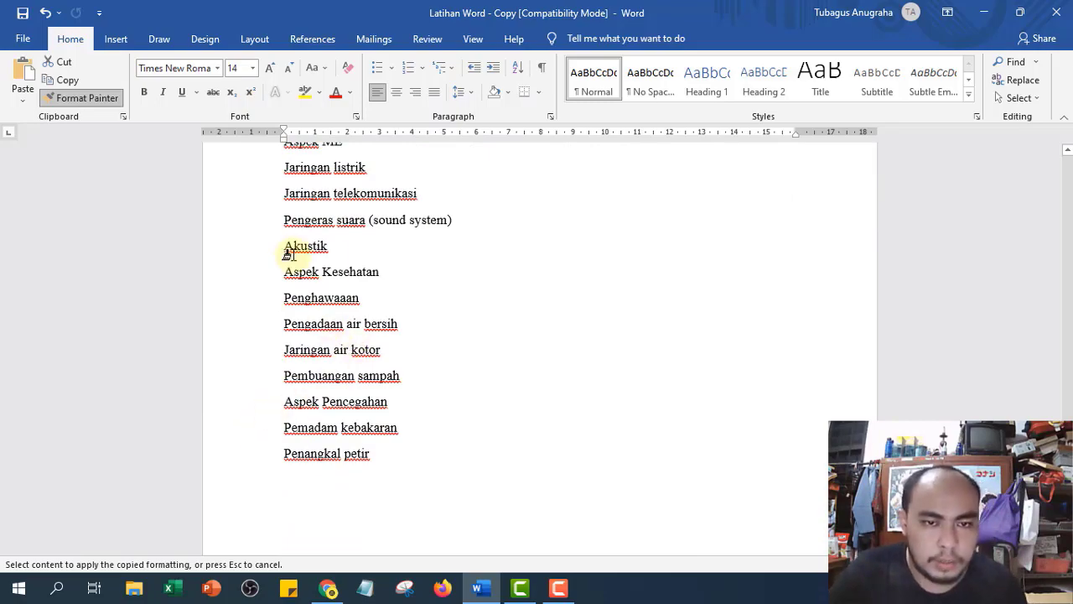
pyautogui.scroll(20, 289, 254)
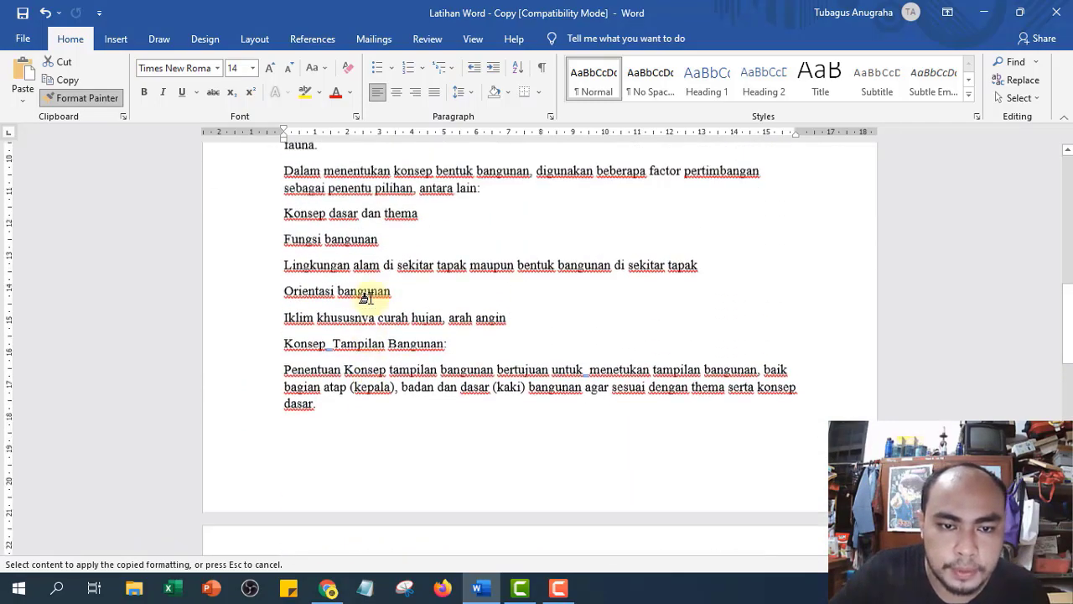
pyautogui.scroll(13, 367, 297)
pyautogui.scroll(-6, 366, 302)
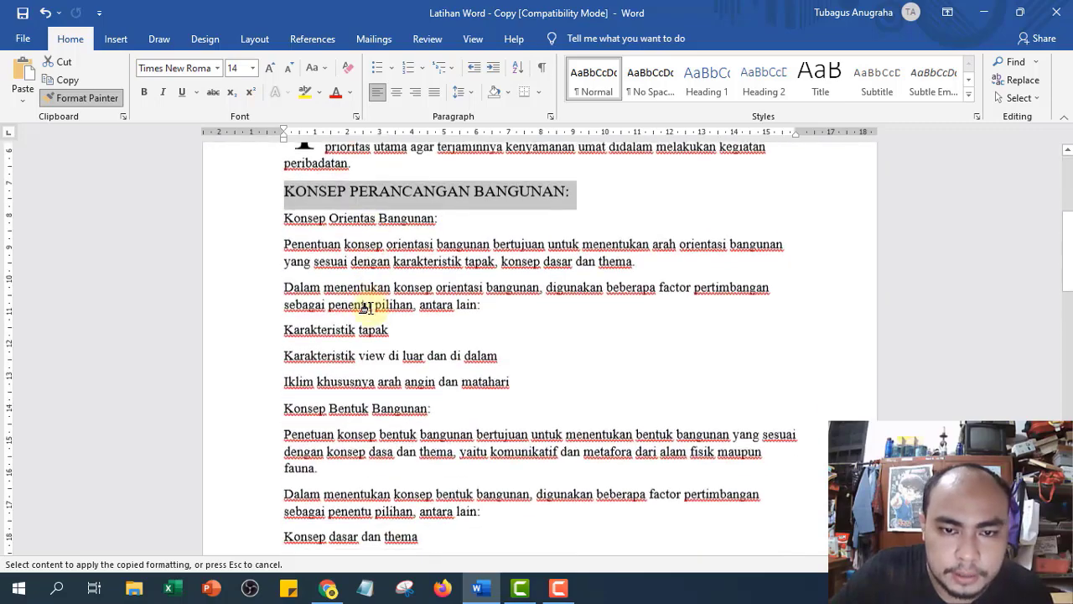
pyautogui.scroll(5, 366, 306)
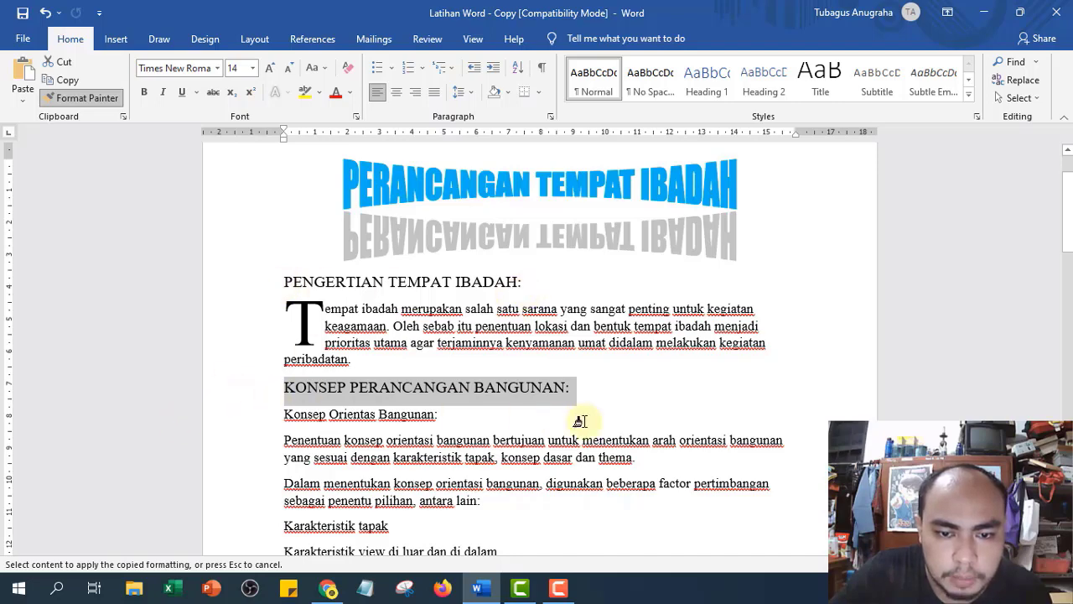
# - Paint the copied format onto 'KONSEP PERANCANGAN BANGUNAN:' and bold both main headings
pyautogui.moveTo(615, 393); pyautogui.dragTo(612, 391)
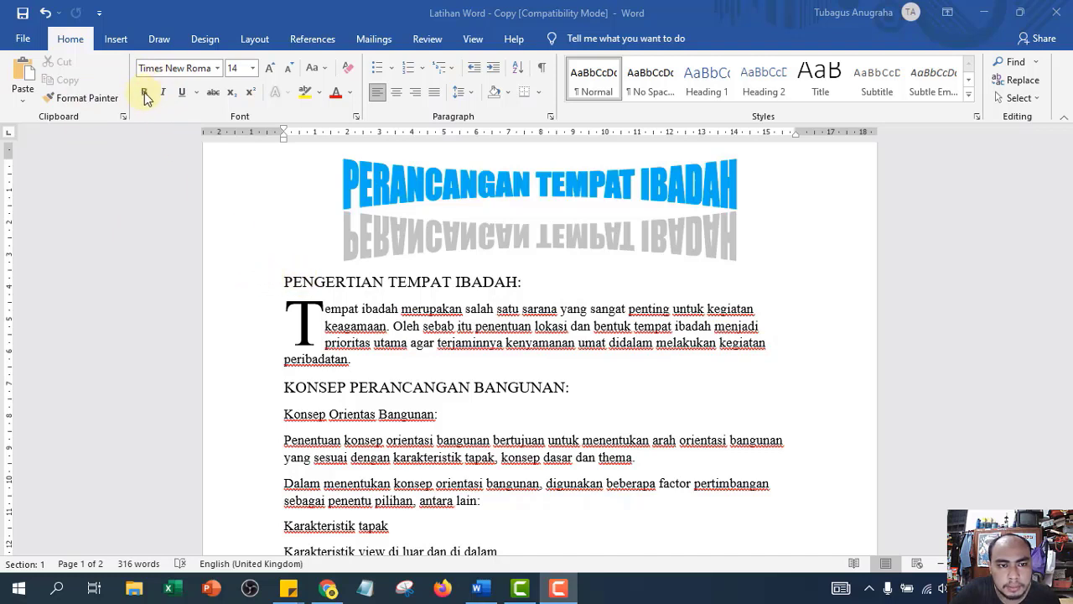
pyautogui.click(227, 294)
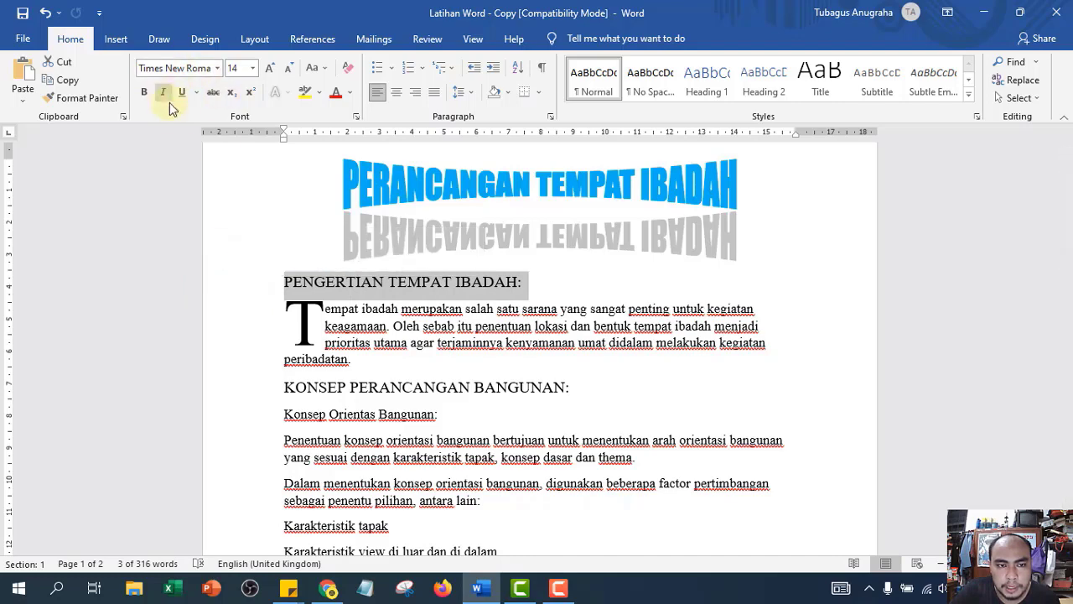
pyautogui.click(145, 95)
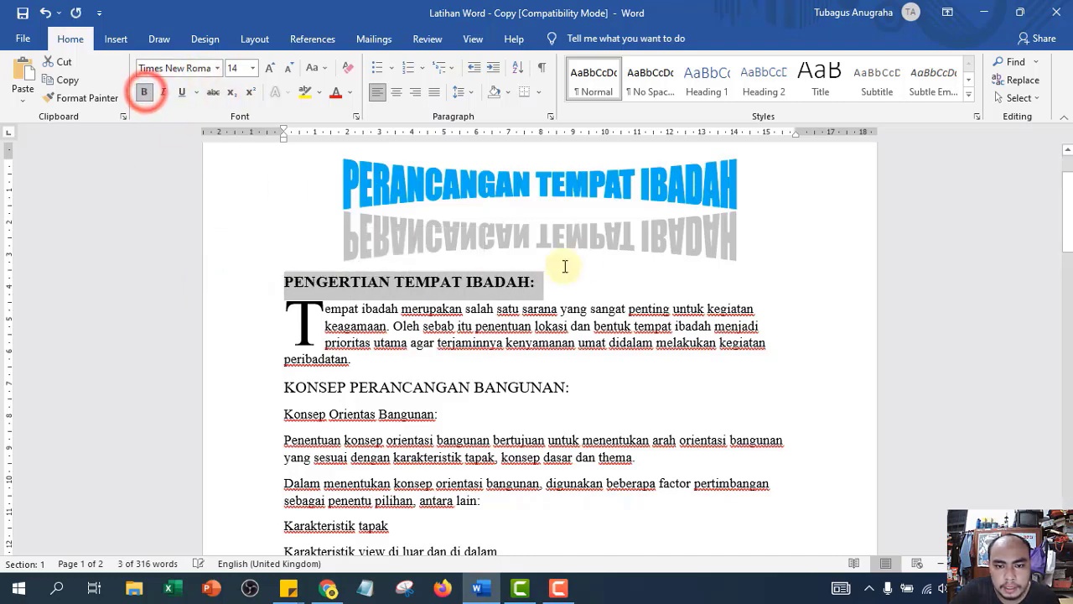
pyautogui.scroll(-2, 410, 280)
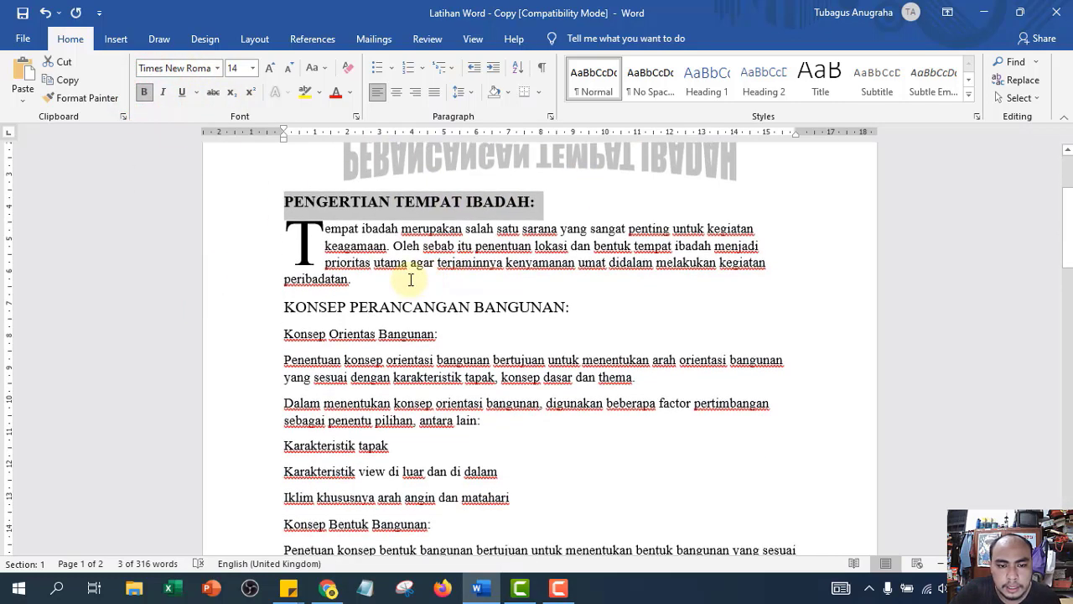
pyautogui.click(240, 308)
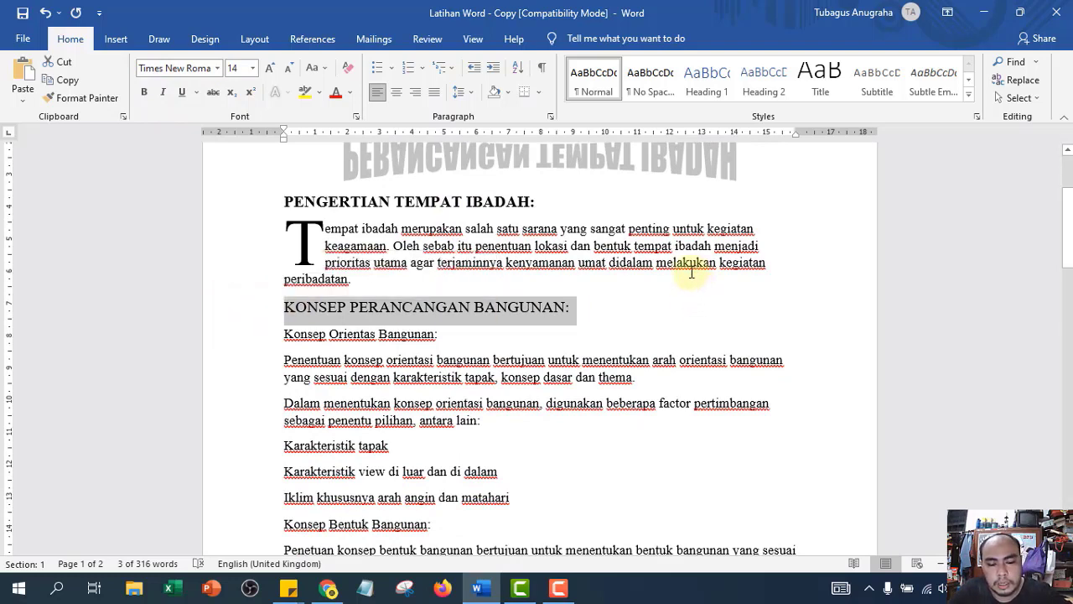
pyautogui.hotkey('ctrl', 'b')
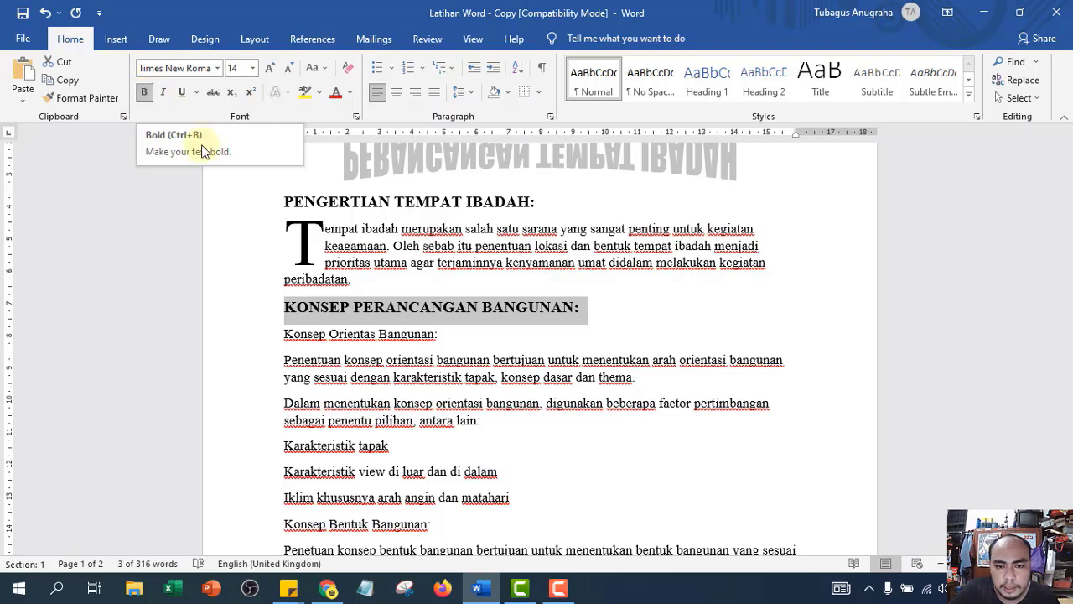
pyautogui.scroll(-2, 643, 361)
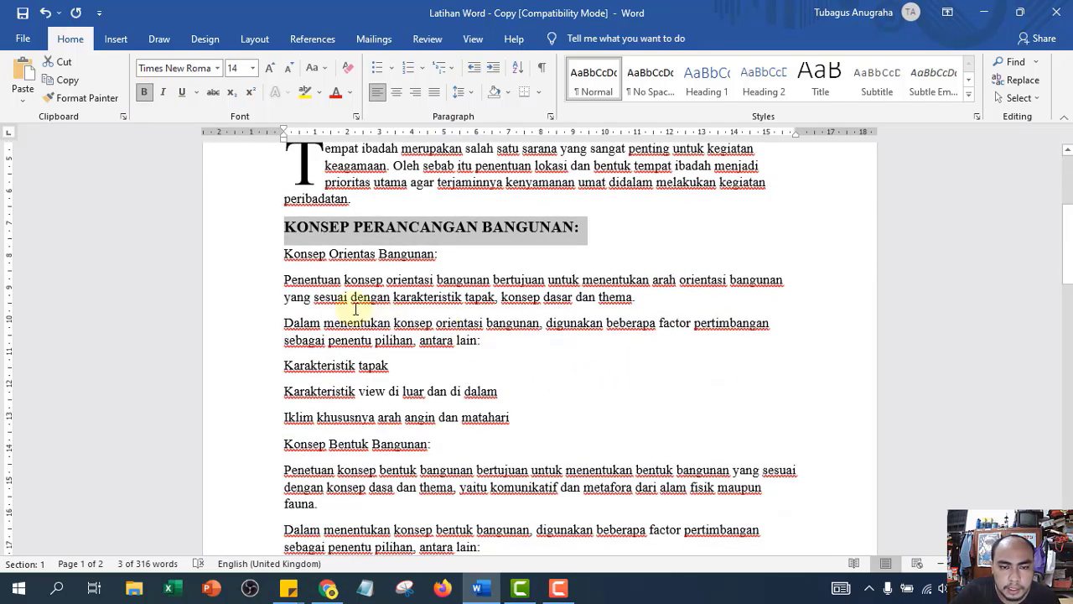
# - Bold the subheadings 'Konsep Orientas Bangunan:' and 'Konsep Bentuk Bangunan:'
pyautogui.click(226, 255)
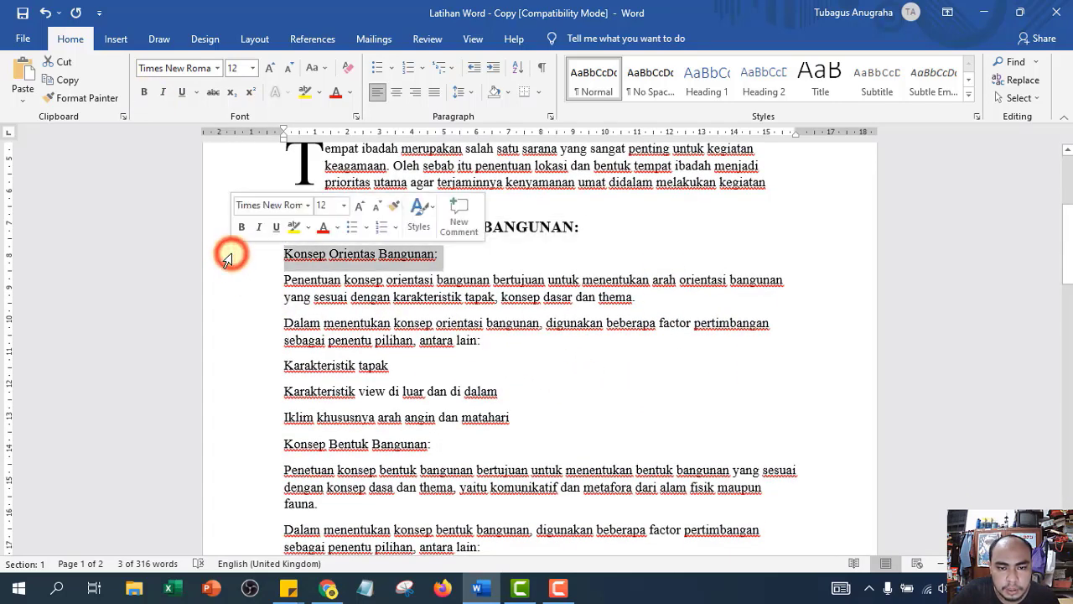
pyautogui.click(143, 93)
pyautogui.scroll(-1, 307, 355)
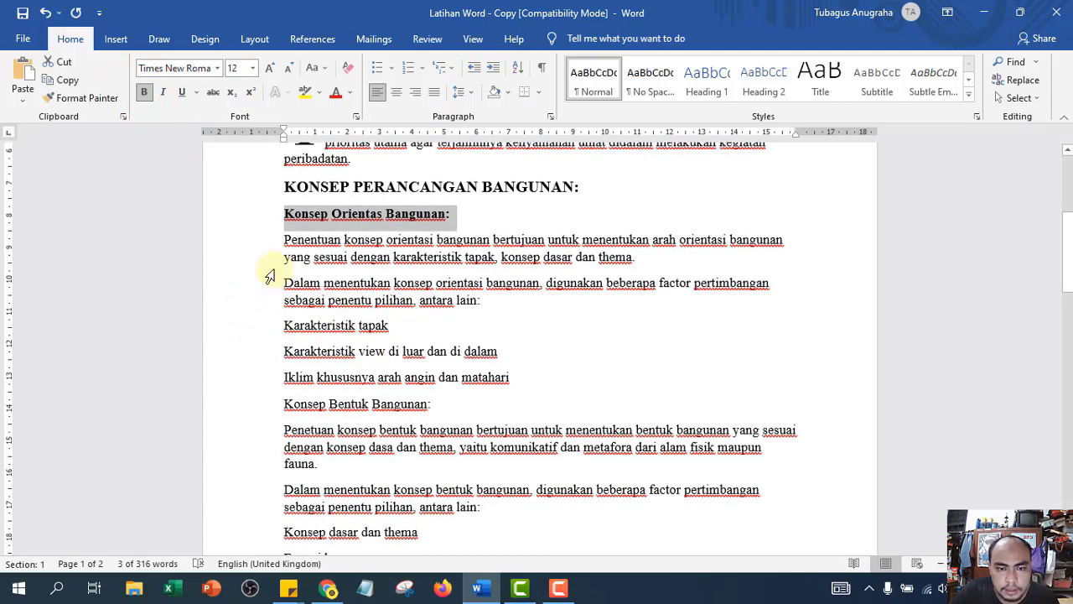
pyautogui.scroll(-1, 239, 335)
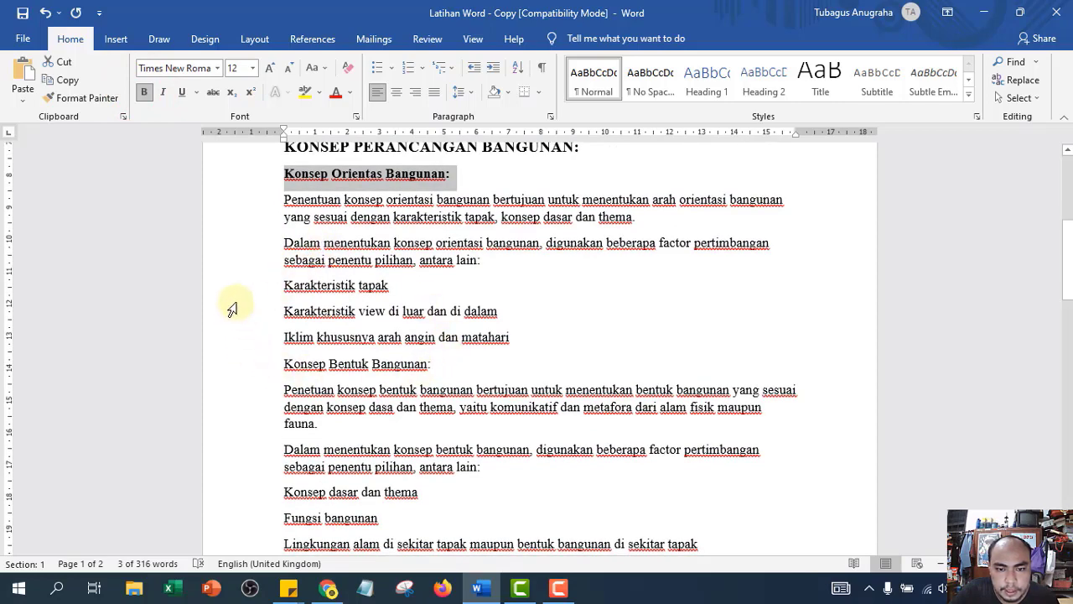
pyautogui.click(239, 364)
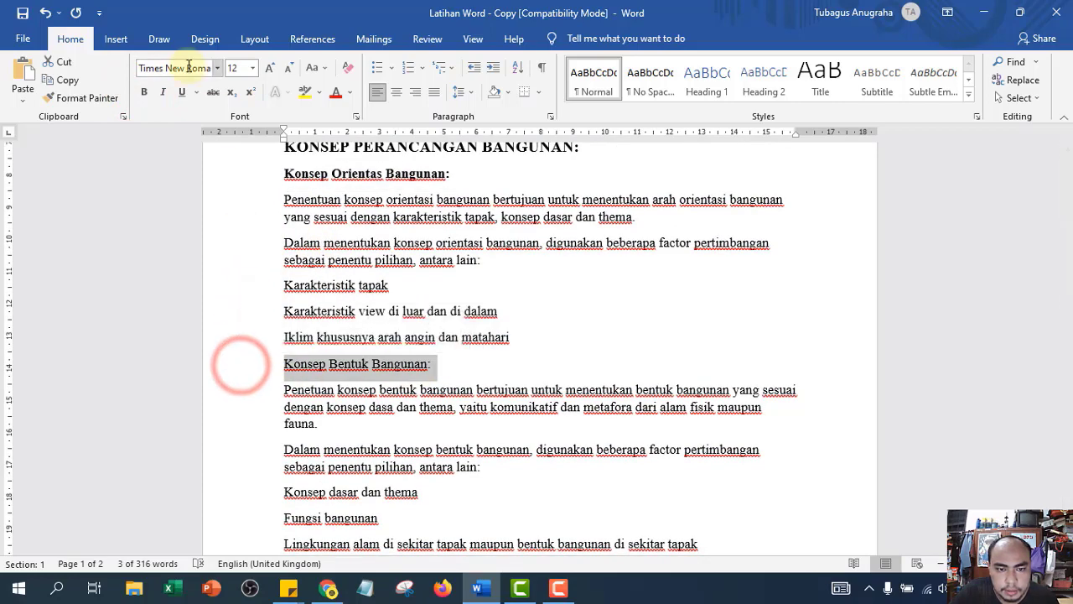
pyautogui.click(144, 93)
pyautogui.scroll(-4, 251, 350)
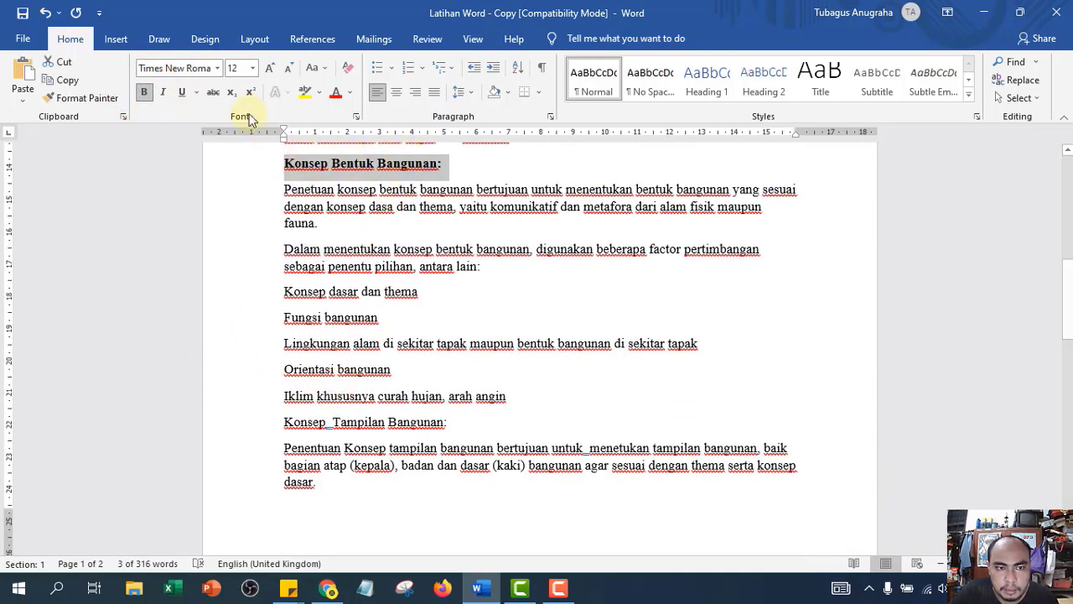
# - Use Format Painter to copy the subheading style onto 'Konsep Tampilan Bangunan:' and 'Konsep Sirkulasi'
pyautogui.click(82, 99)
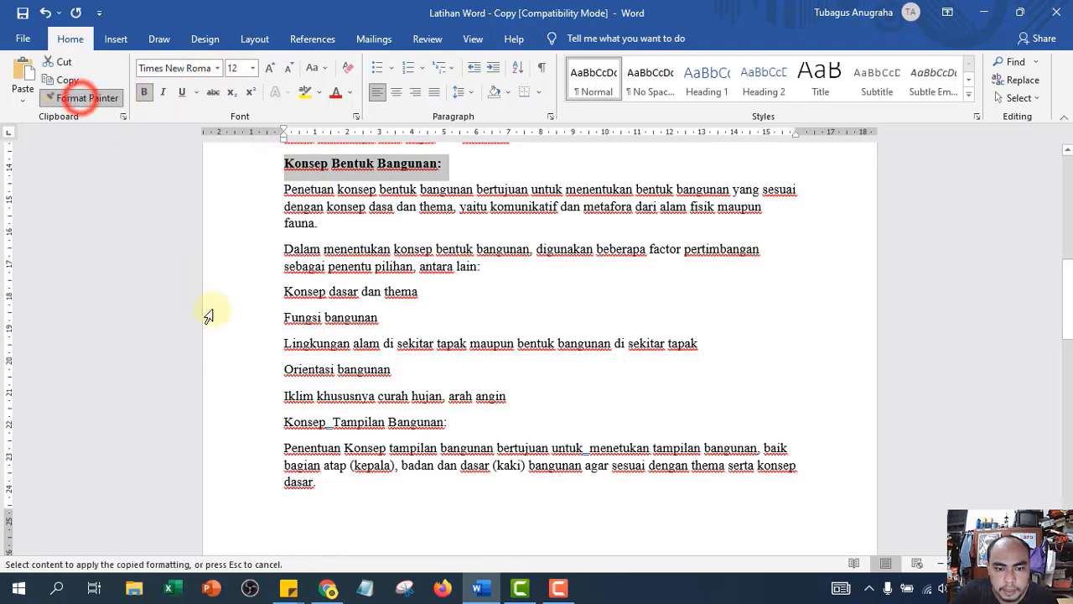
pyautogui.click(247, 431)
pyautogui.scroll(-4, 251, 408)
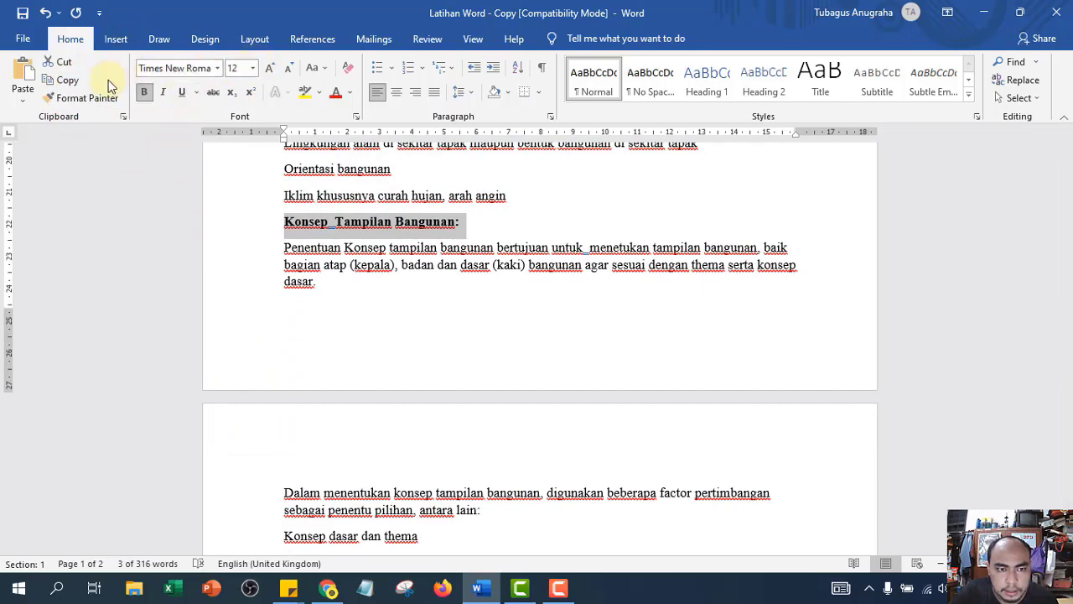
pyautogui.click(82, 97)
pyautogui.scroll(-5, 257, 412)
pyautogui.scroll(1, 223, 369)
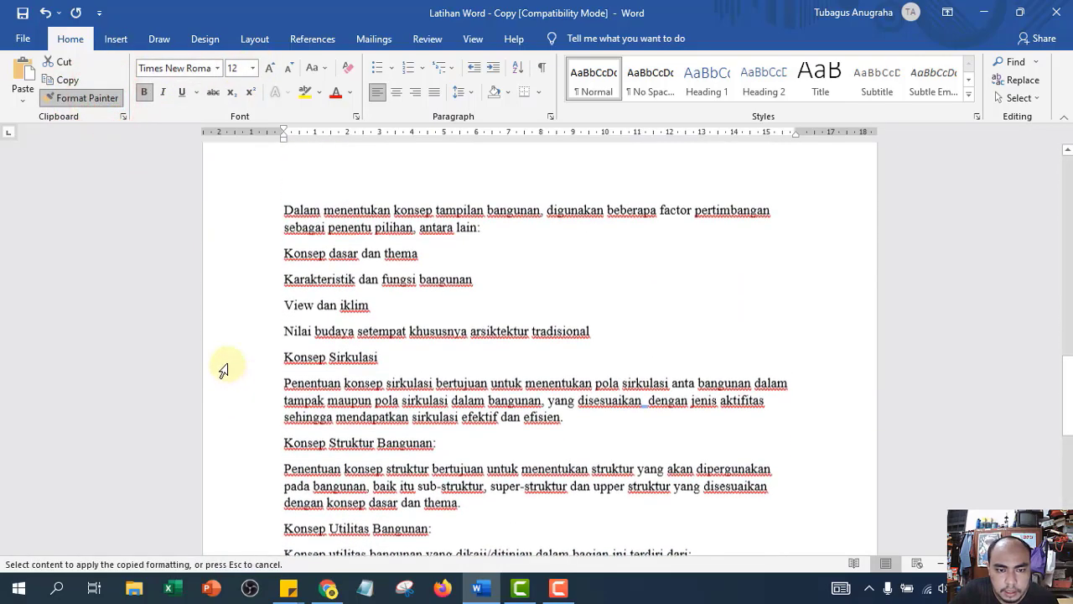
pyautogui.scroll(1, 223, 369)
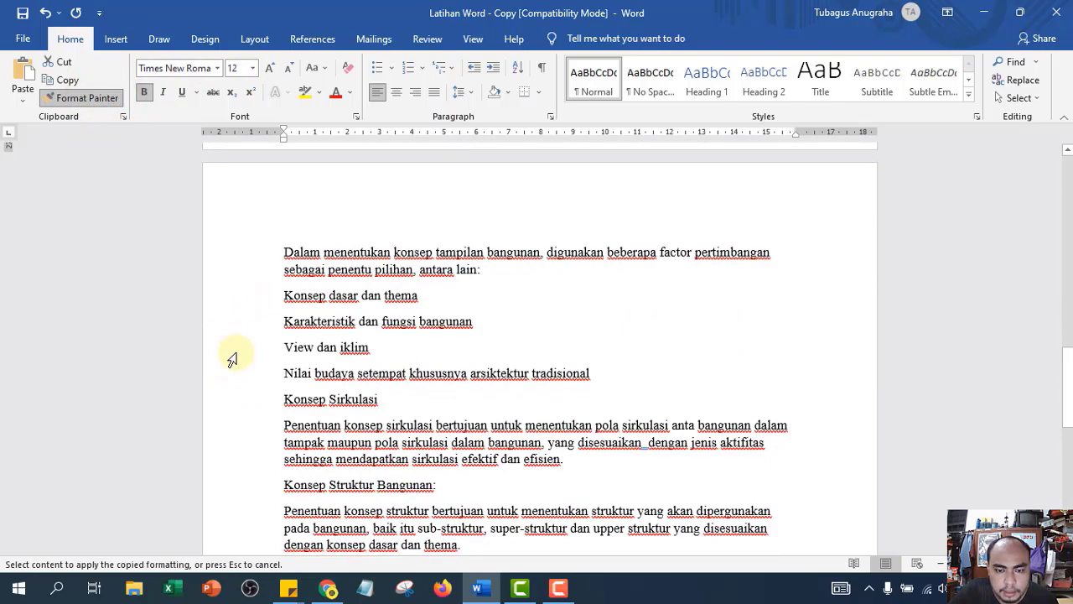
pyautogui.scroll(-2, 238, 406)
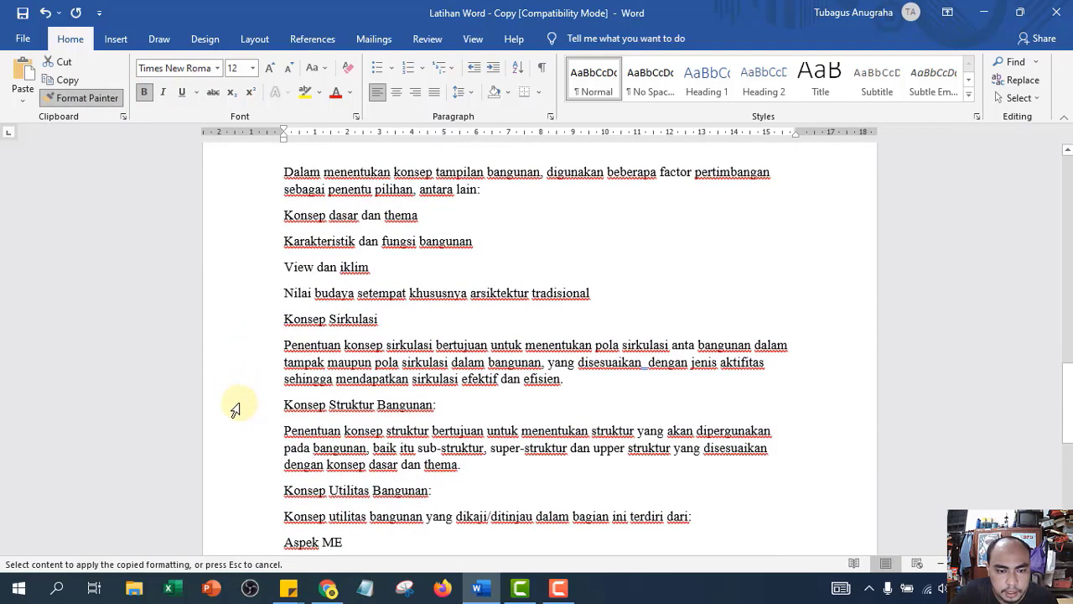
pyautogui.click(233, 325)
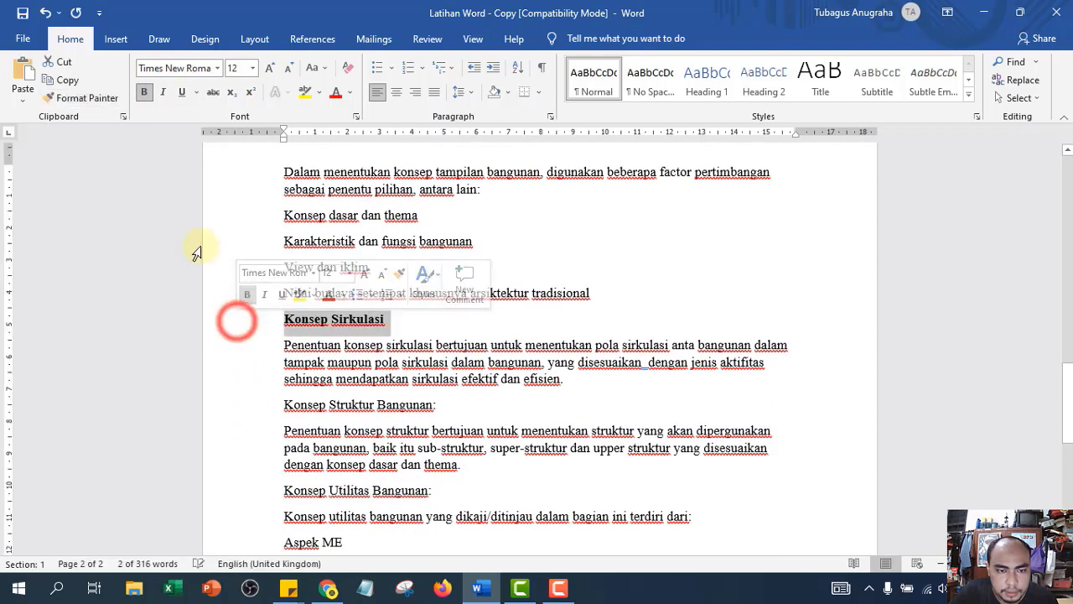
# - Paint the bold underlined heading format onto 'Konsep Struktur Bangunan:' and 'Konsep Utilitas Bangunan:'
pyautogui.click(101, 107)
pyautogui.click(254, 402)
pyautogui.scroll(-2, 301, 466)
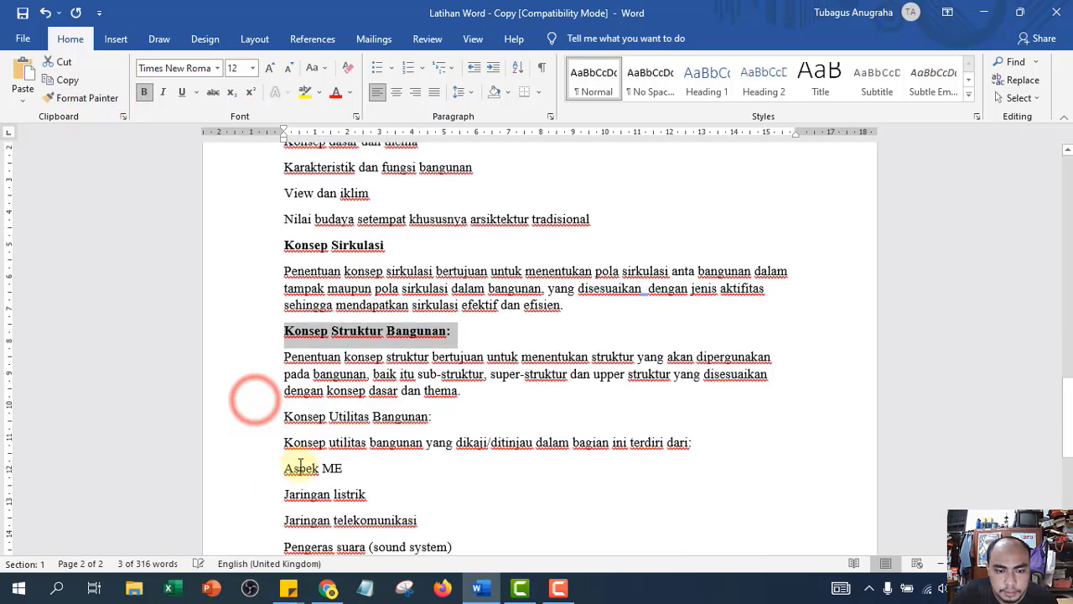
pyautogui.scroll(-1, 209, 306)
pyautogui.click(73, 98)
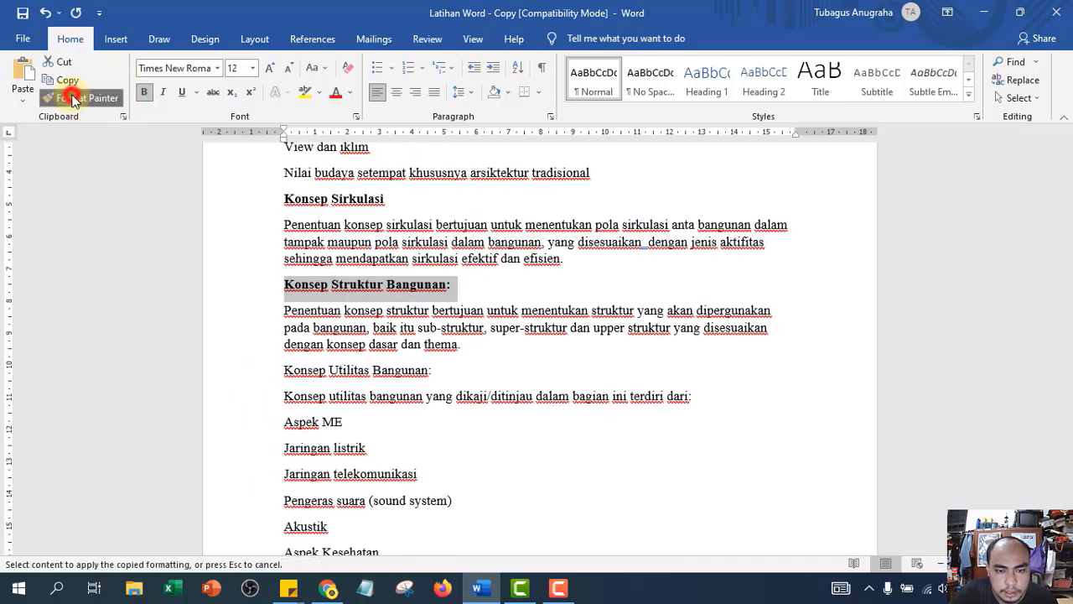
pyautogui.click(248, 371)
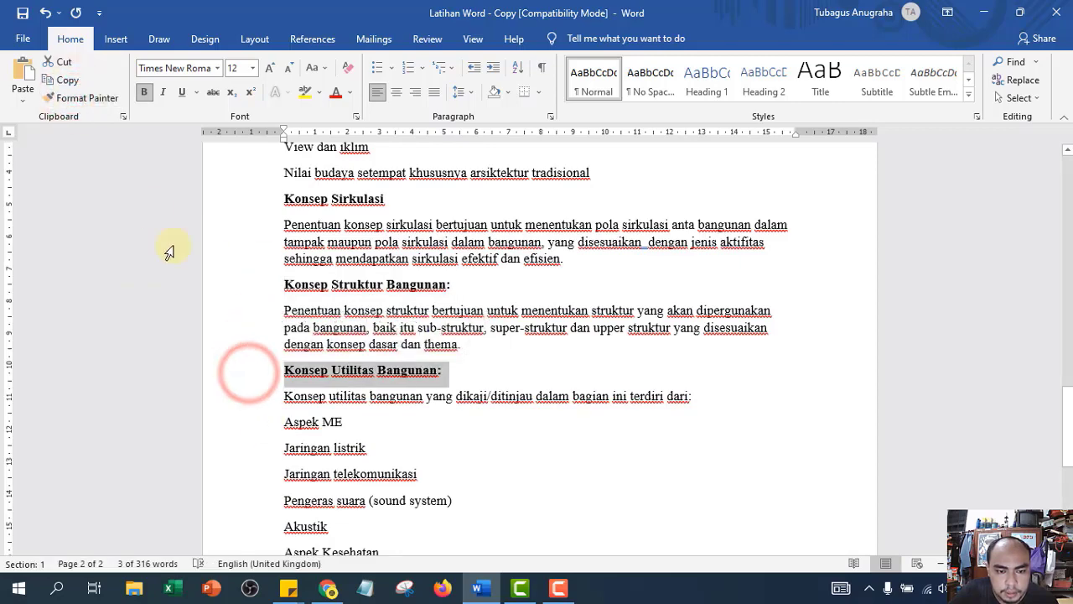
pyautogui.click(73, 98)
# - Scroll through the document to check that all 'Konsep …' subheadings are bold and underlined
pyautogui.scroll(-3, 174, 304)
pyautogui.scroll(-2, 177, 304)
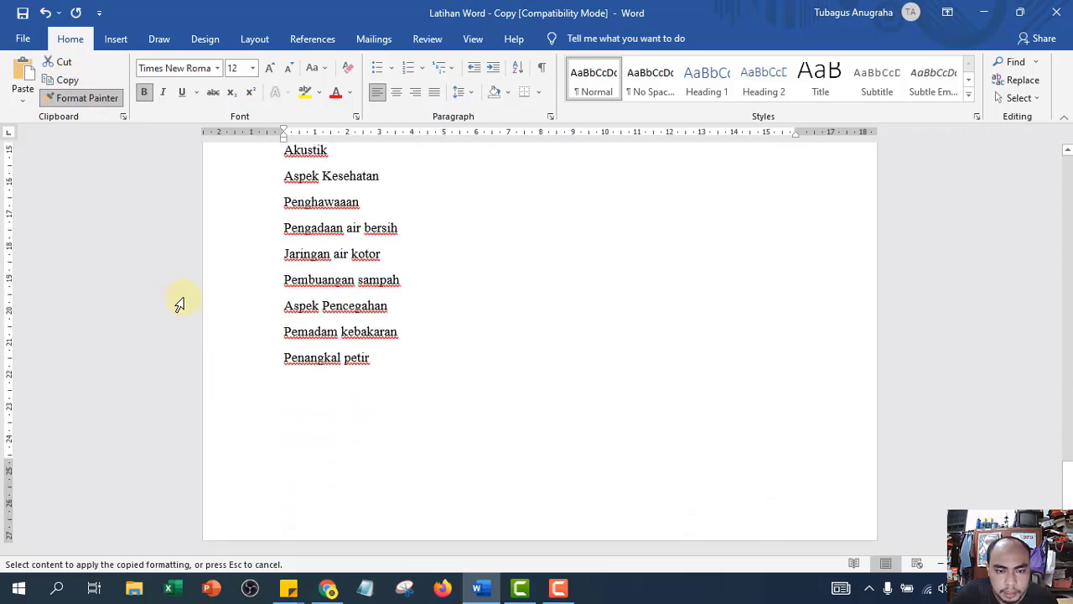
pyautogui.scroll(3, 177, 303)
pyautogui.scroll(12, 180, 303)
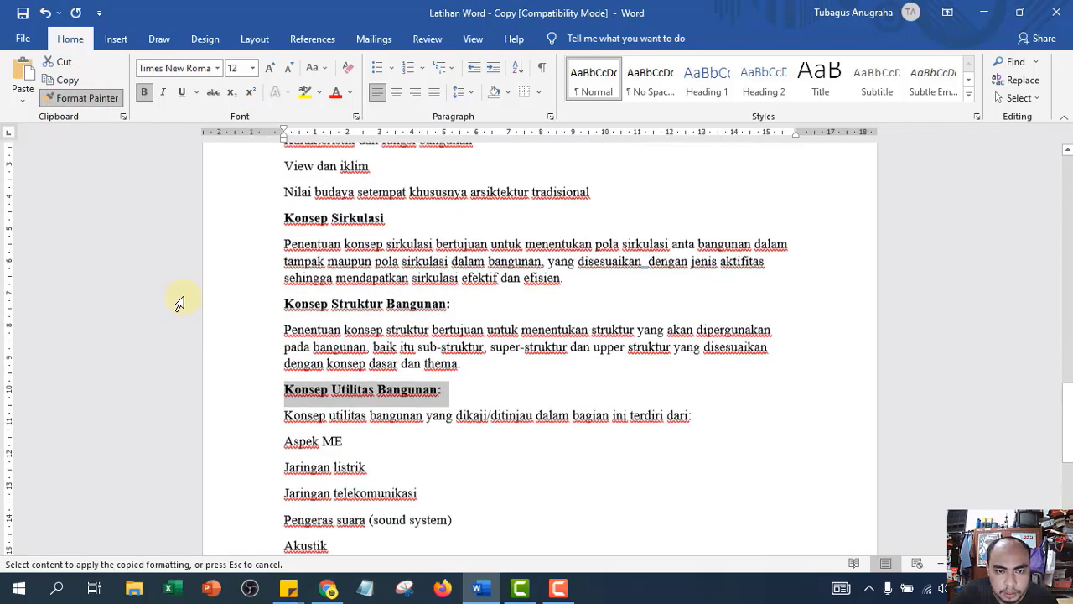
pyautogui.scroll(8, 183, 299)
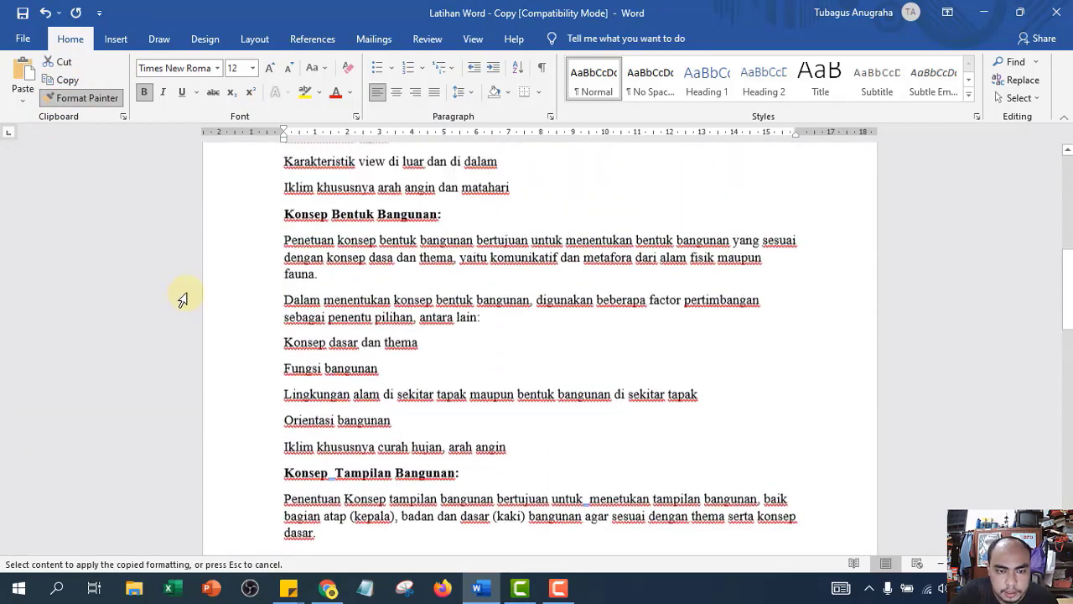
pyautogui.scroll(6, 181, 300)
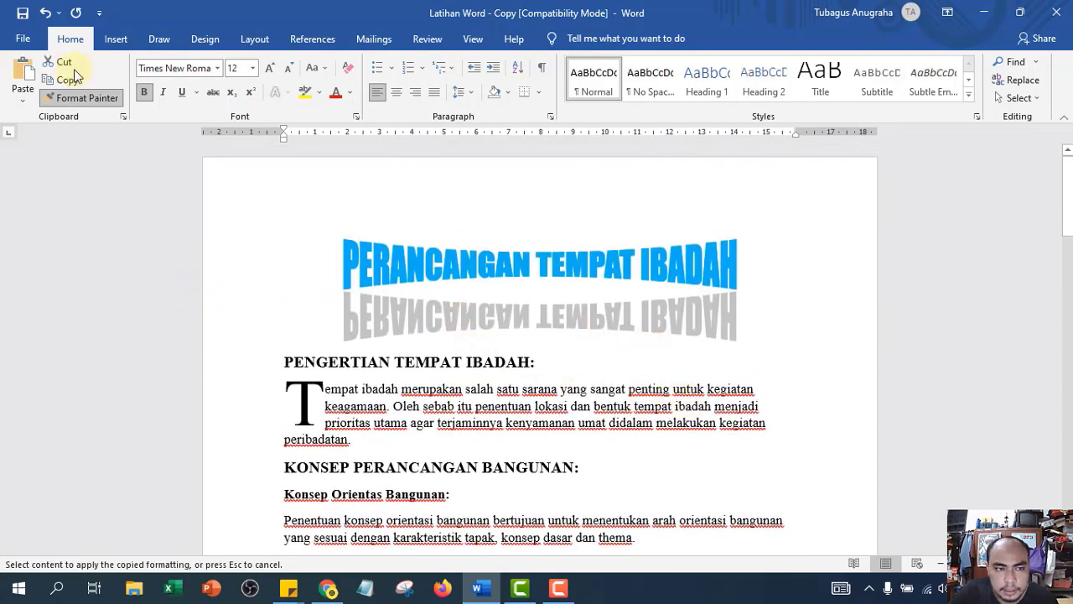
pyautogui.scroll(-12, 249, 306)
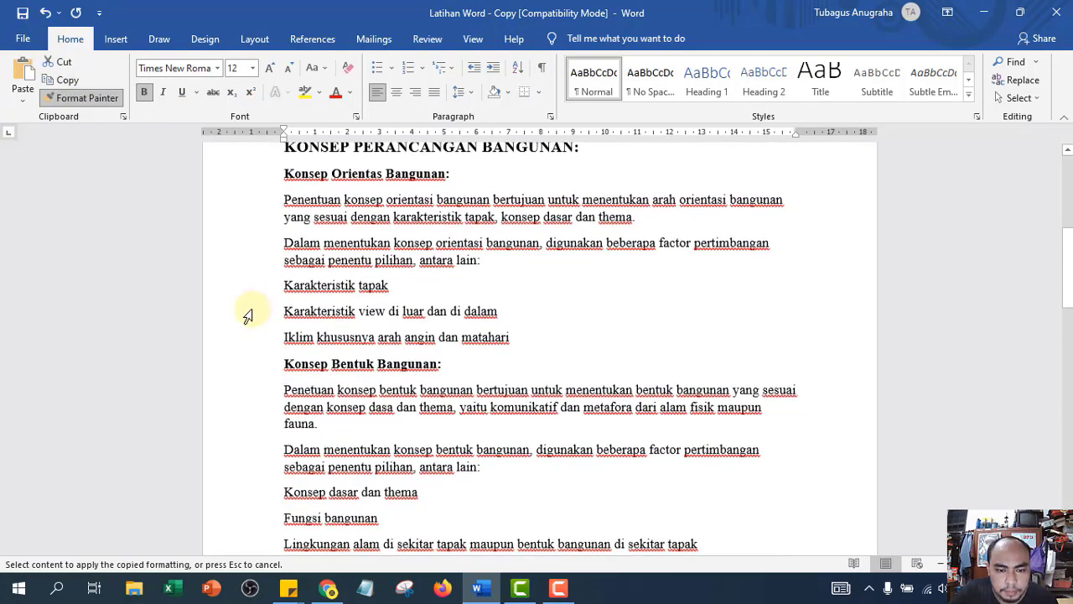
pyautogui.scroll(-4, 244, 308)
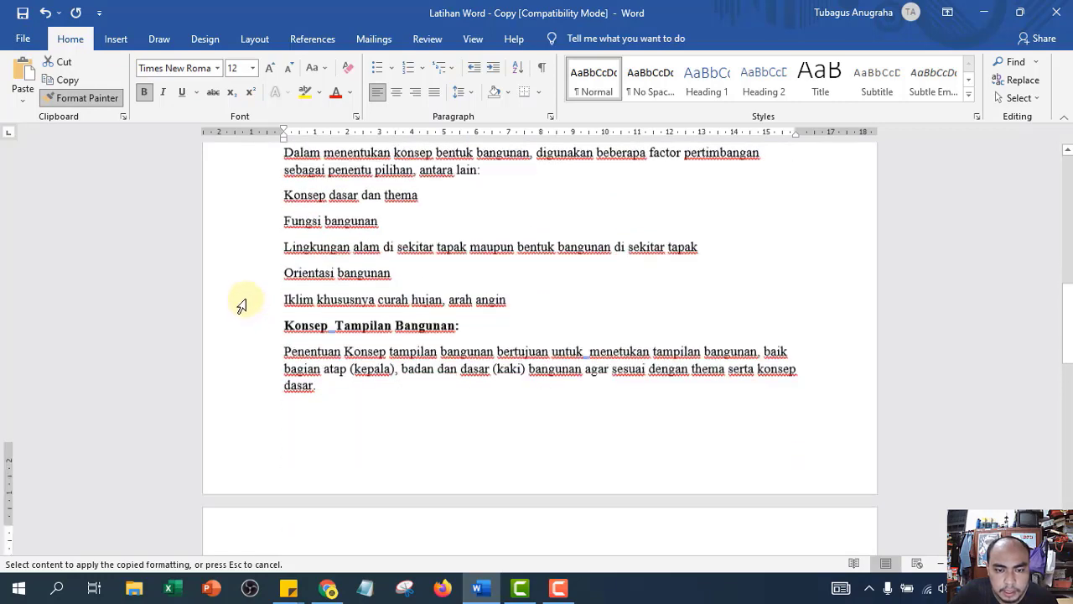
pyautogui.scroll(-6, 242, 305)
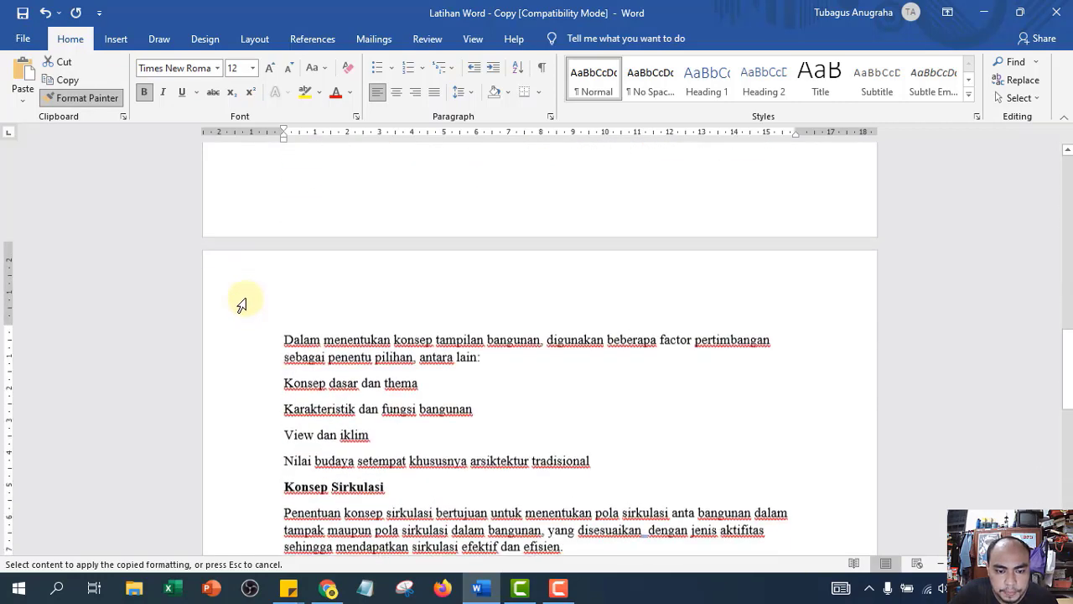
pyautogui.scroll(-5, 241, 305)
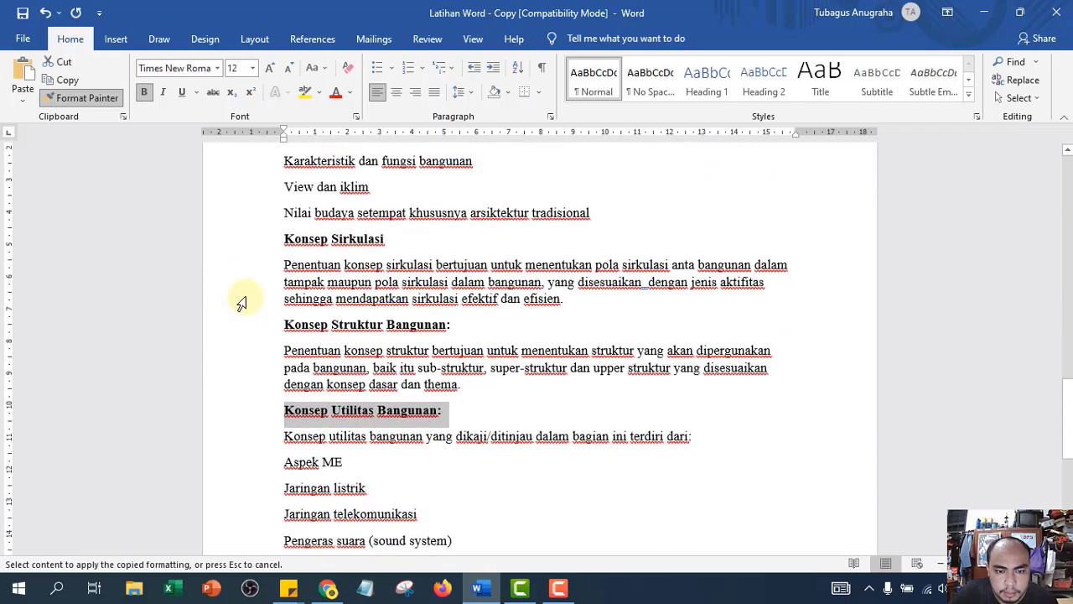
pyautogui.scroll(-3, 241, 303)
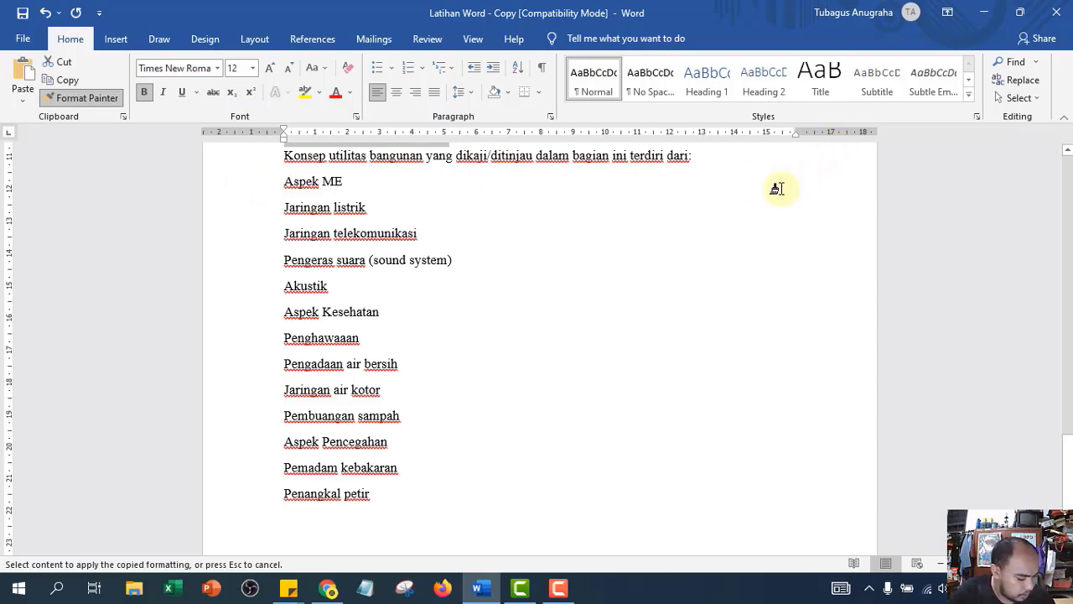
pyautogui.scroll(10, 361, 289)
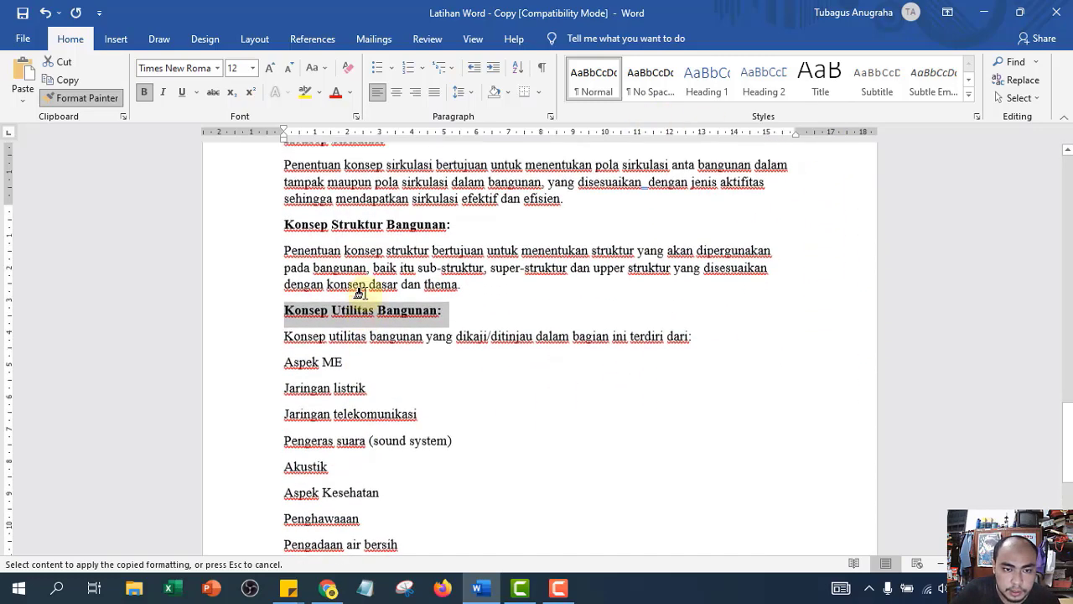
pyautogui.scroll(5, 360, 351)
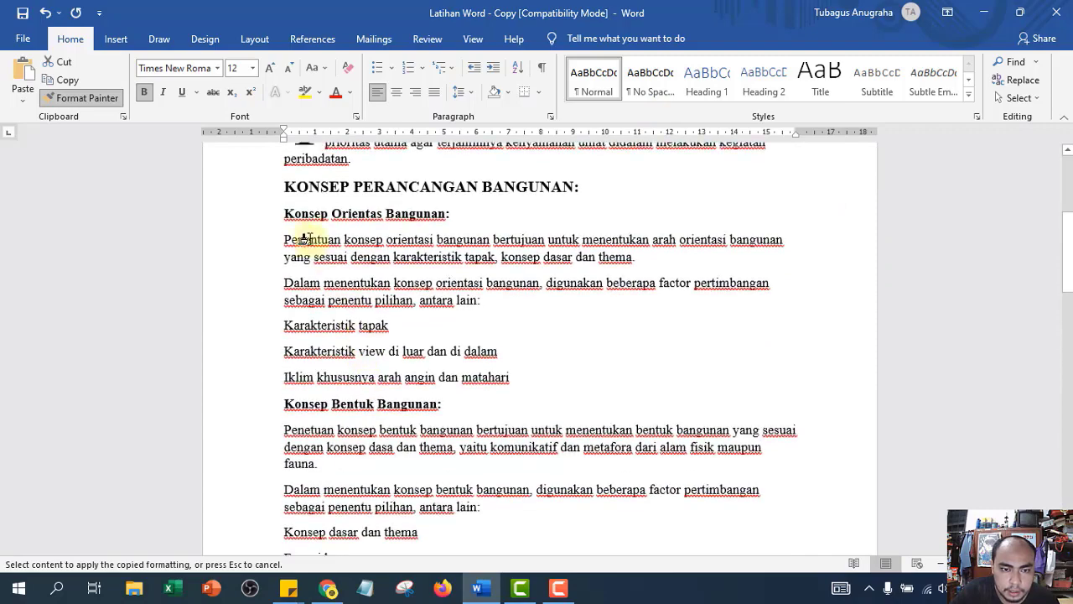
pyautogui.scroll(-1, 277, 419)
pyautogui.scroll(-12, 275, 429)
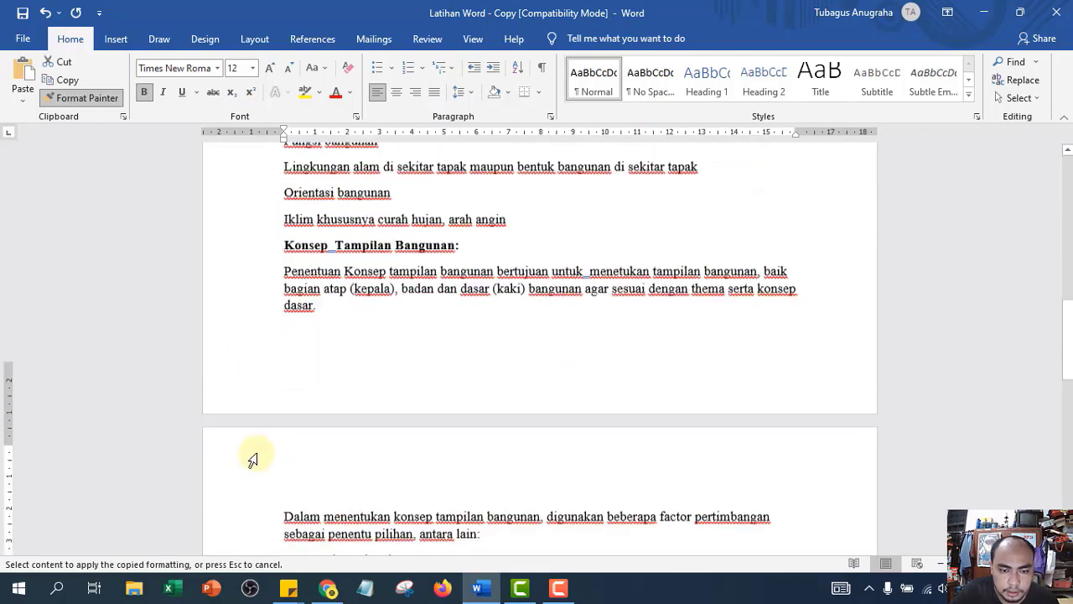
pyautogui.scroll(-4, 251, 451)
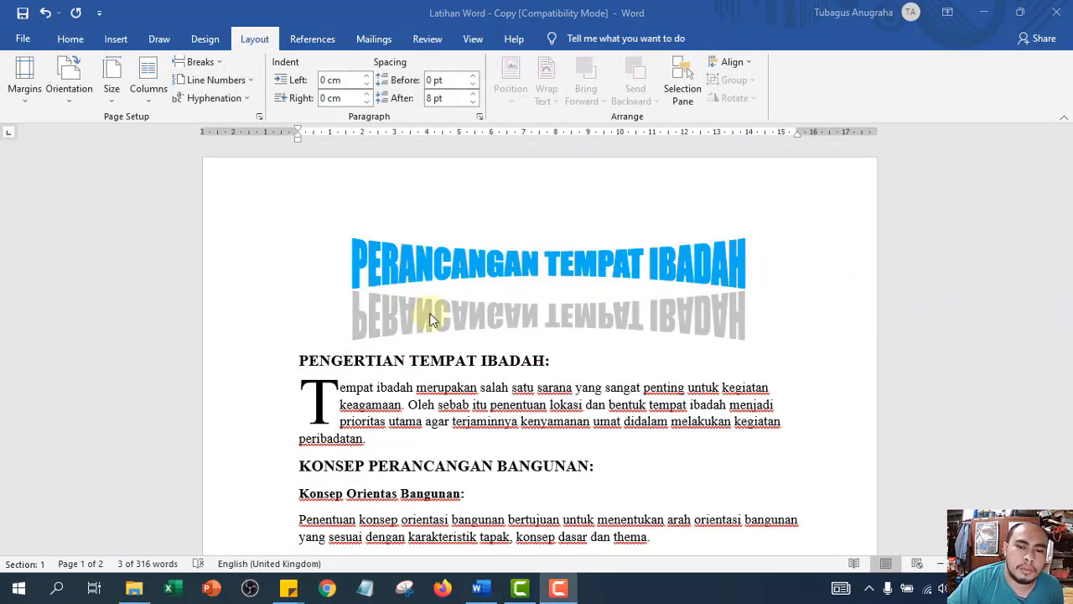
# - Italicise the Konsep Orientas Bangunan, Konsep Bentuk Bangunan and Konsep Tampilan Bangunan subheadings
pyautogui.click(72, 40)
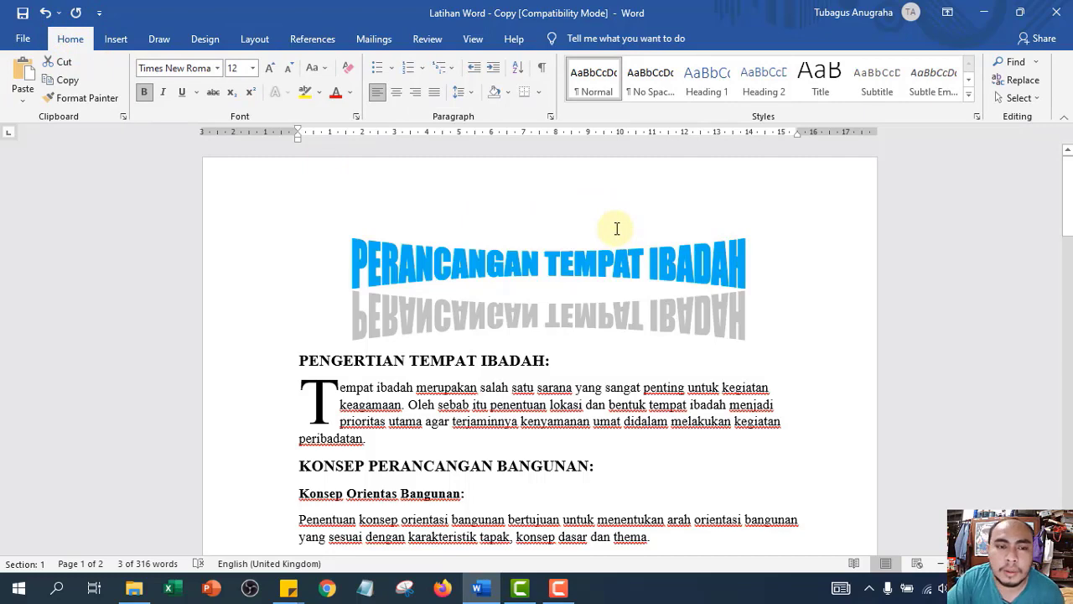
pyautogui.scroll(-3, 749, 238)
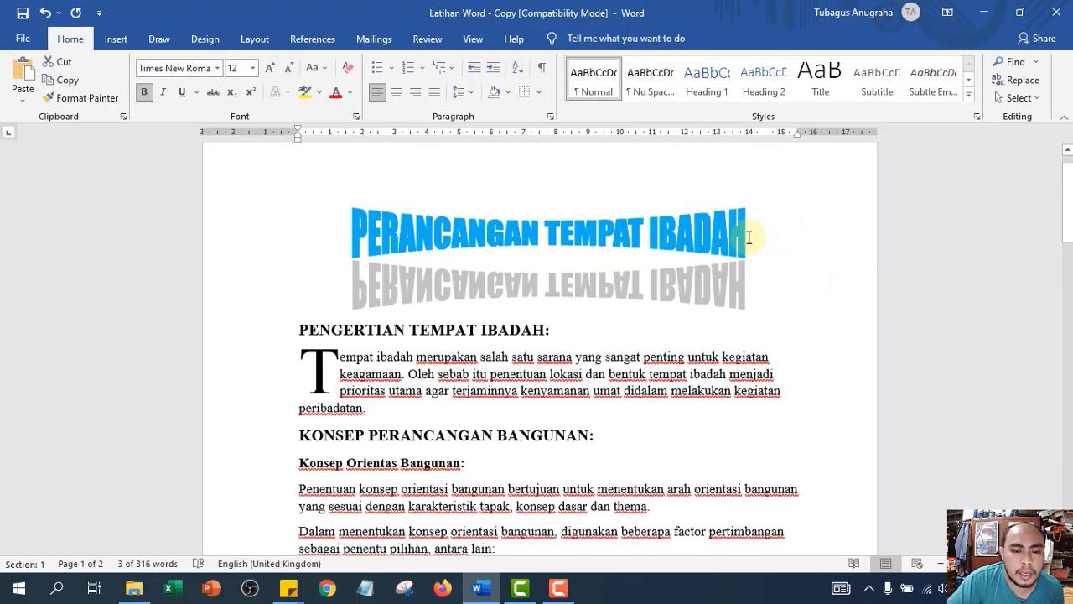
pyautogui.scroll(-3, 299, 359)
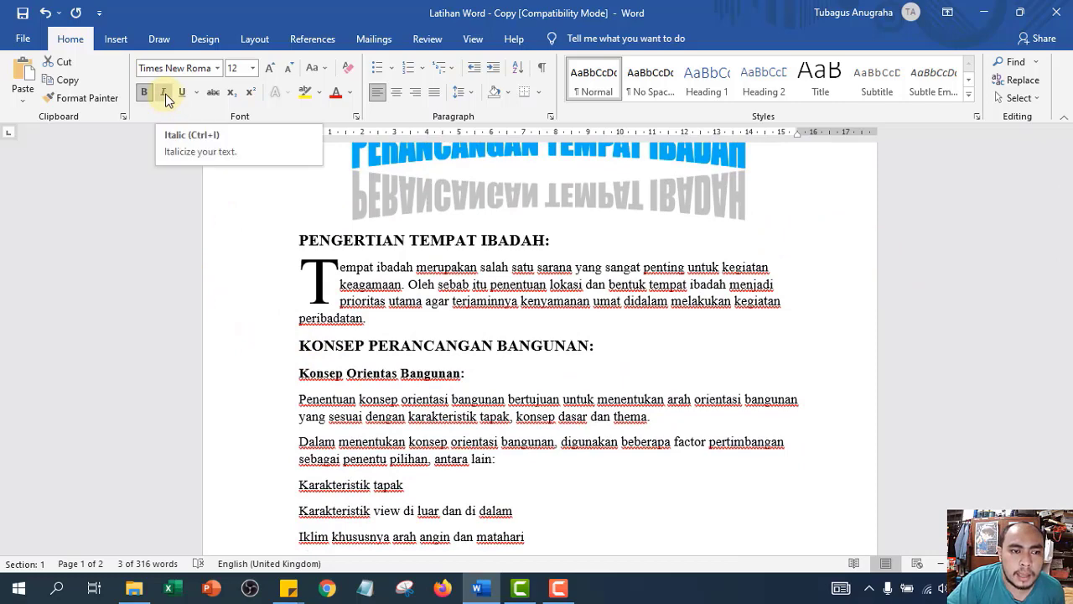
pyautogui.scroll(-3, 499, 414)
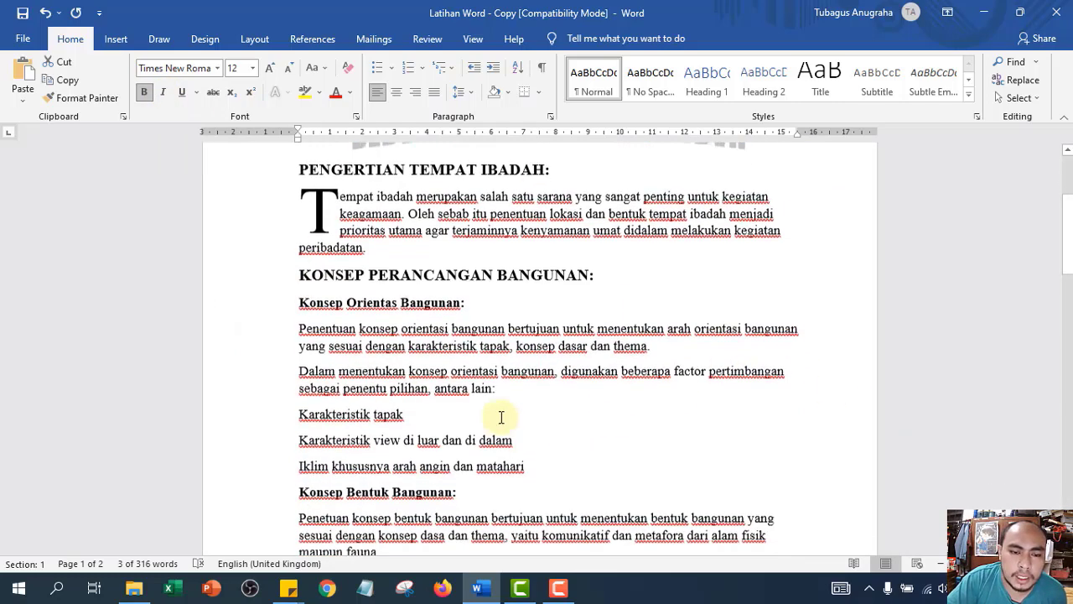
pyautogui.click(264, 301)
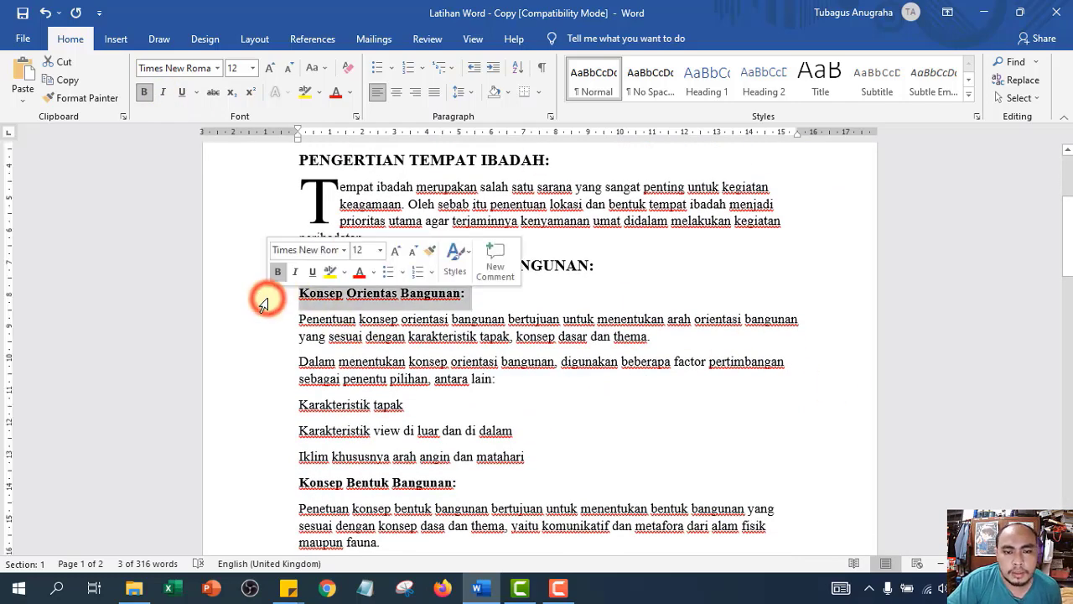
pyautogui.click(163, 92)
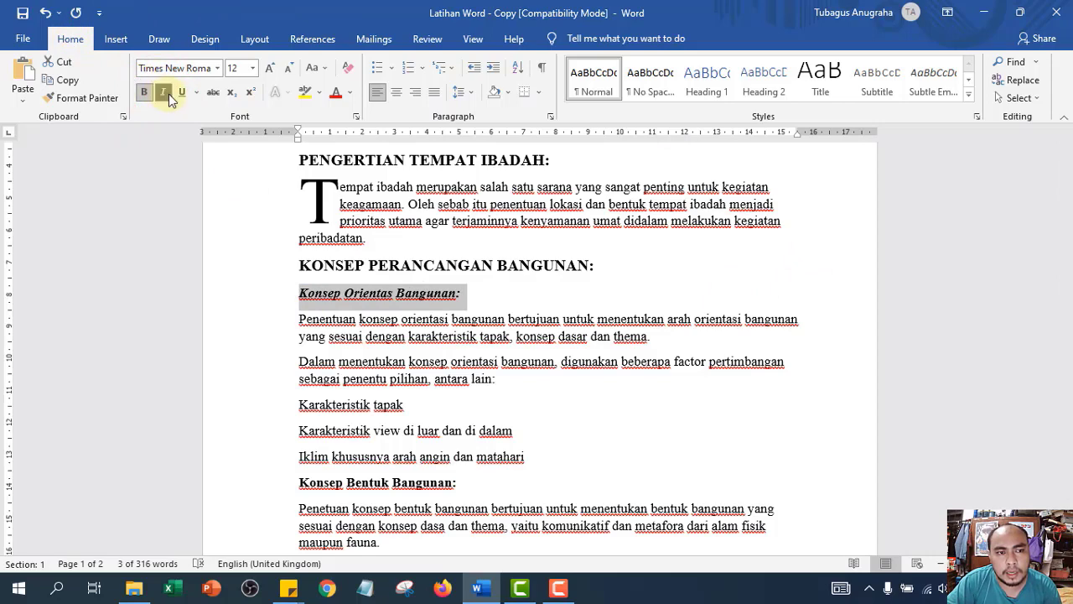
pyautogui.scroll(-3, 411, 304)
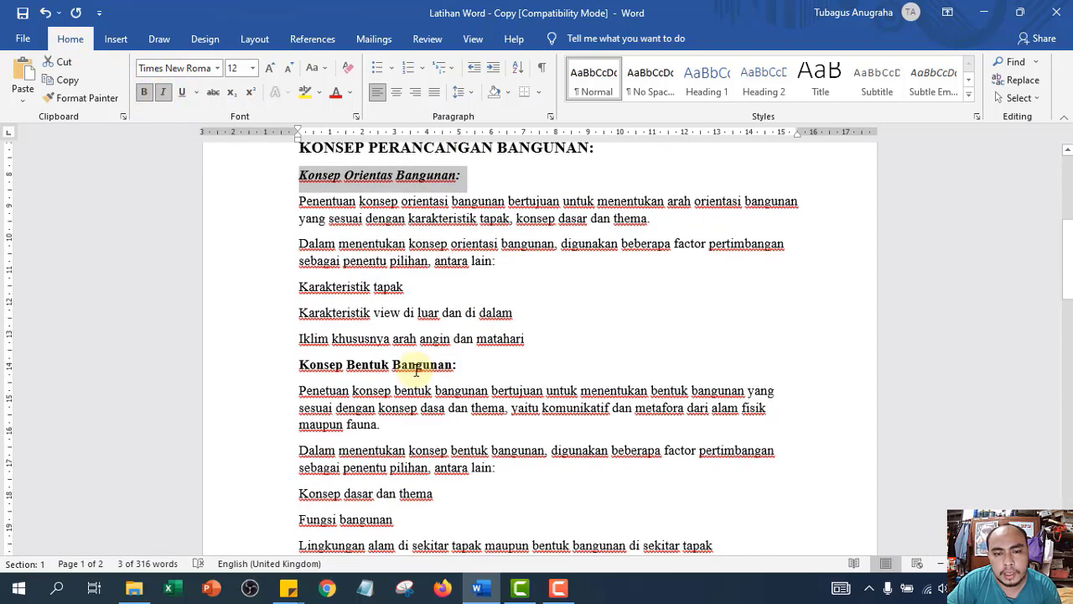
pyautogui.click(236, 374)
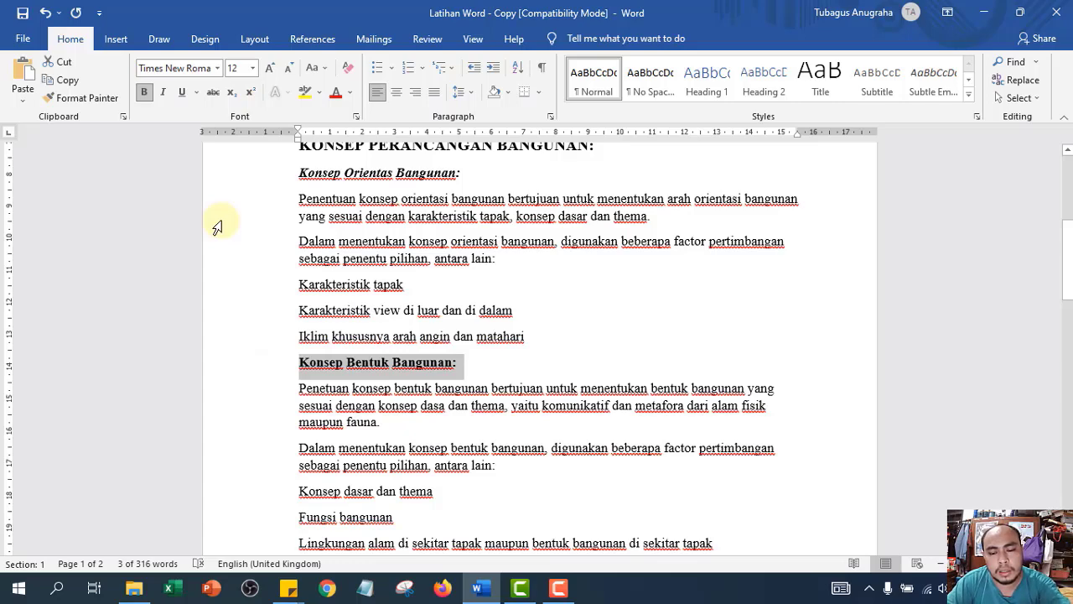
pyautogui.hotkey('ctrl', 'i')
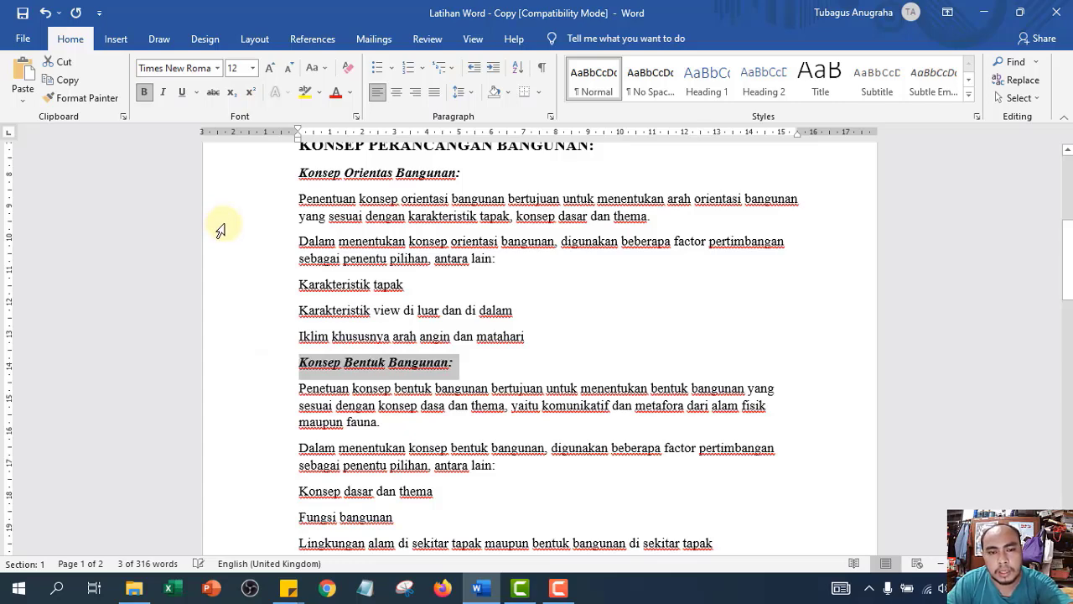
pyautogui.scroll(-5, 436, 336)
pyautogui.scroll(-1, 455, 363)
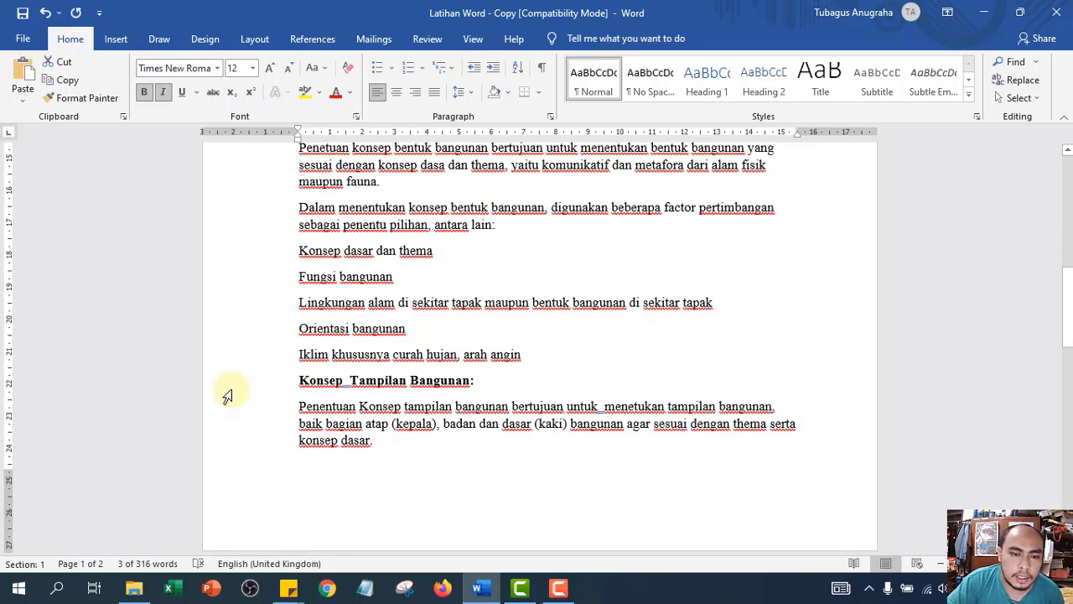
pyautogui.click(232, 383)
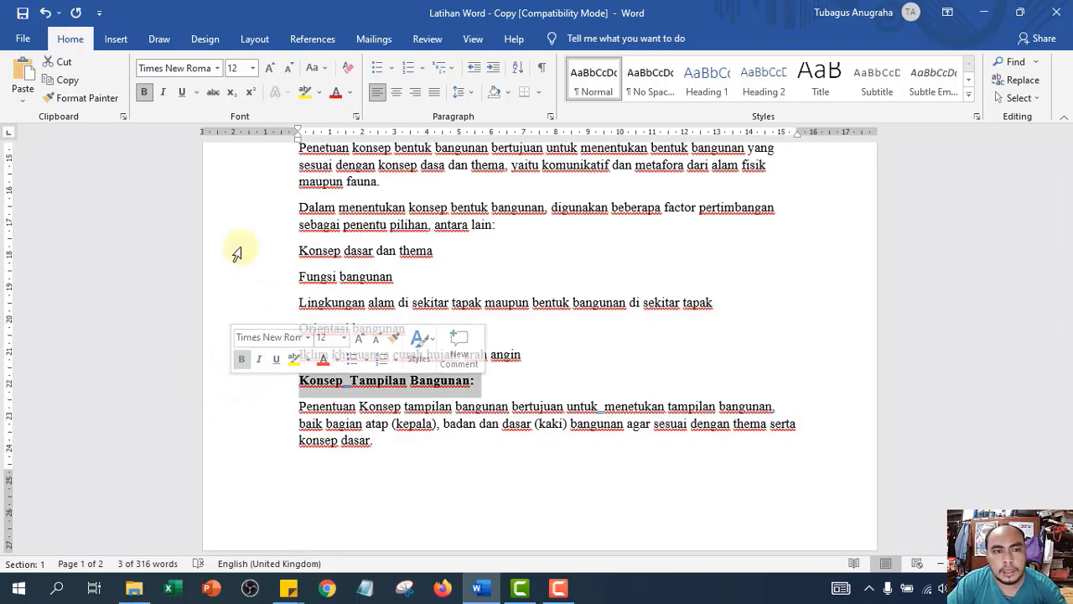
pyautogui.hotkey('ctrl', 'i')
# - Italicise the Konsep Sirkulasi, Konsep Struktur Bangunan and Konsep Utilitas Bangunan subheadings
pyautogui.scroll(-12, 384, 349)
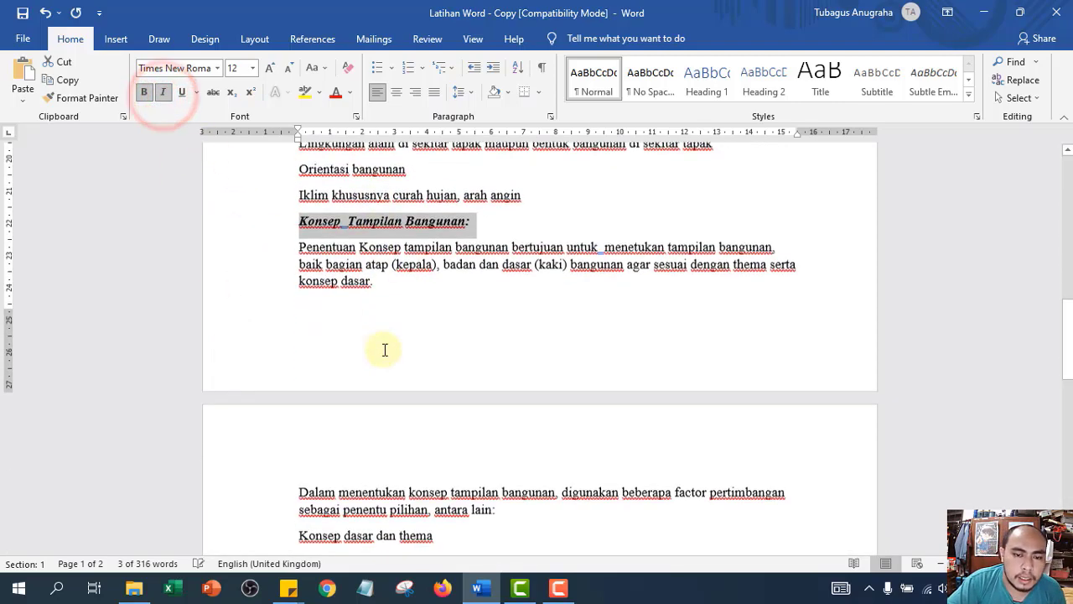
pyautogui.scroll(10, 427, 417)
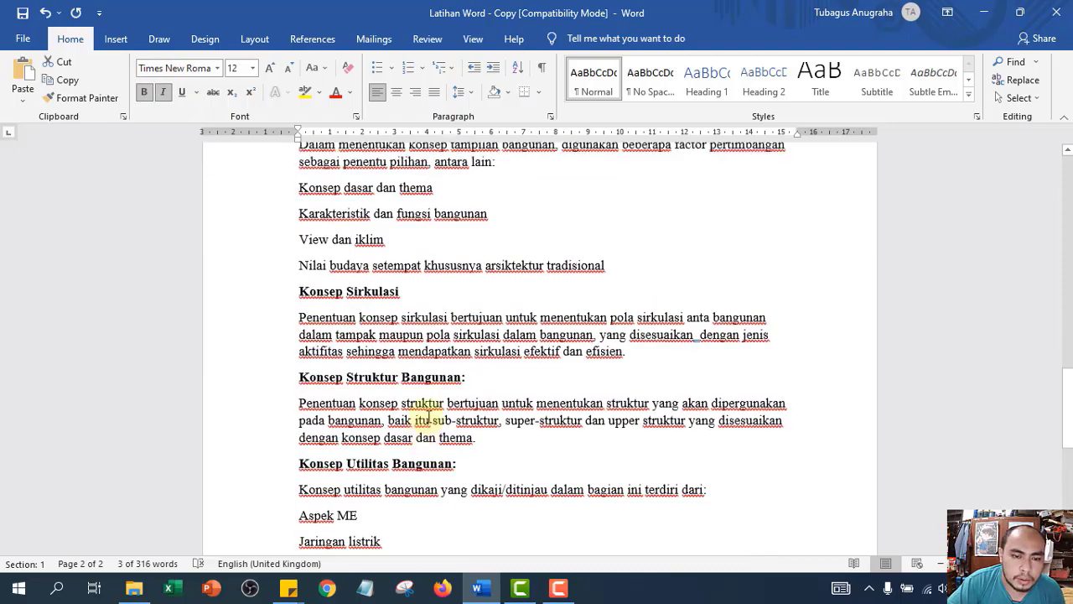
pyautogui.scroll(-10, 433, 416)
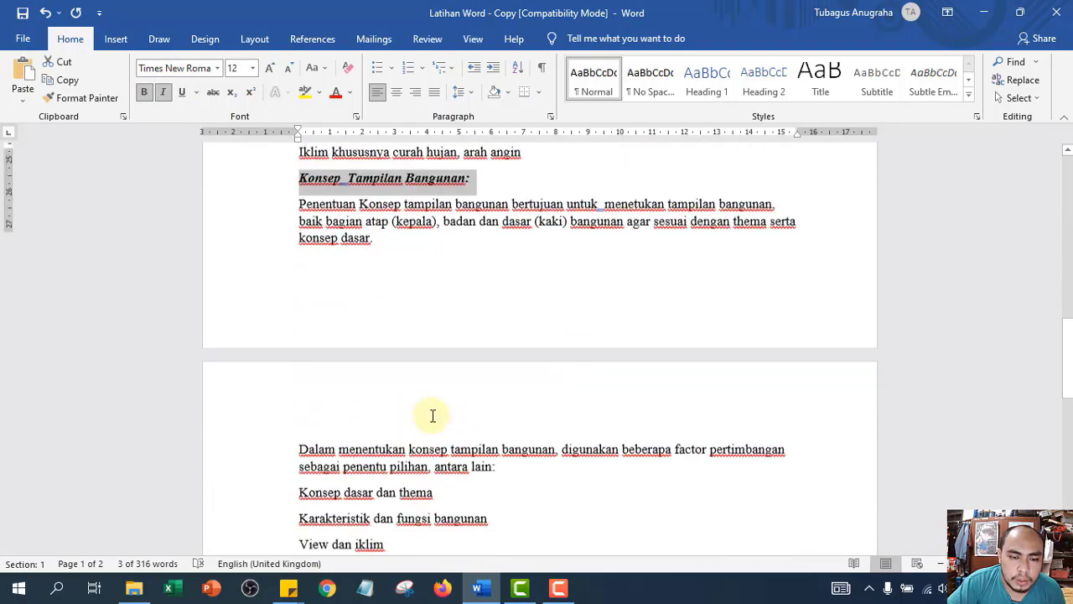
pyautogui.click(248, 362)
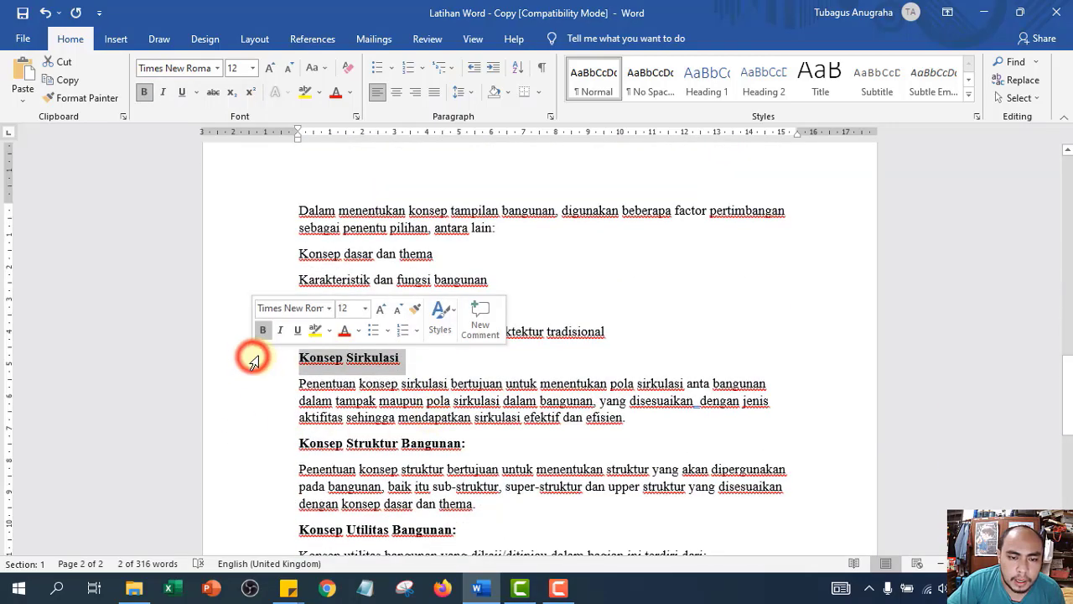
pyautogui.scroll(15, 304, 378)
pyautogui.scroll(-15, 306, 377)
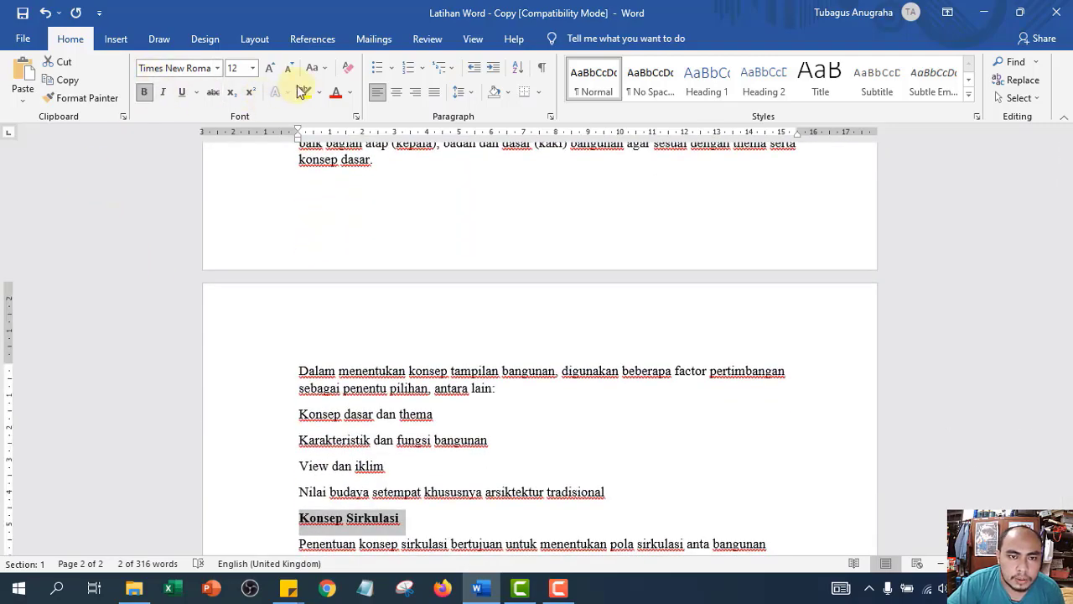
pyautogui.click(165, 93)
pyautogui.scroll(-6, 239, 318)
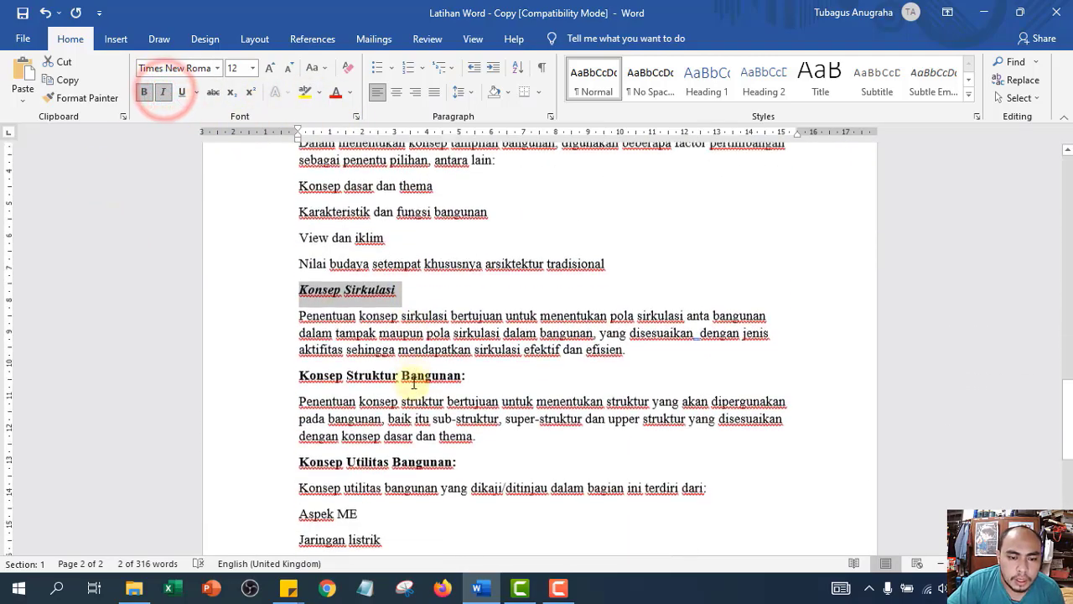
pyautogui.click(248, 285)
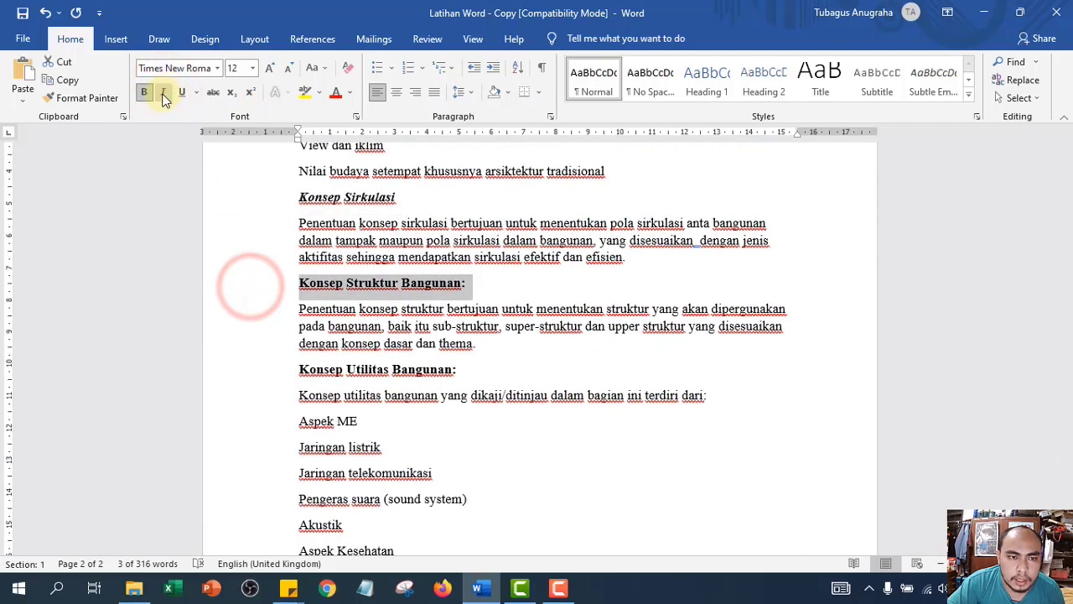
pyautogui.click(163, 92)
pyautogui.click(279, 371)
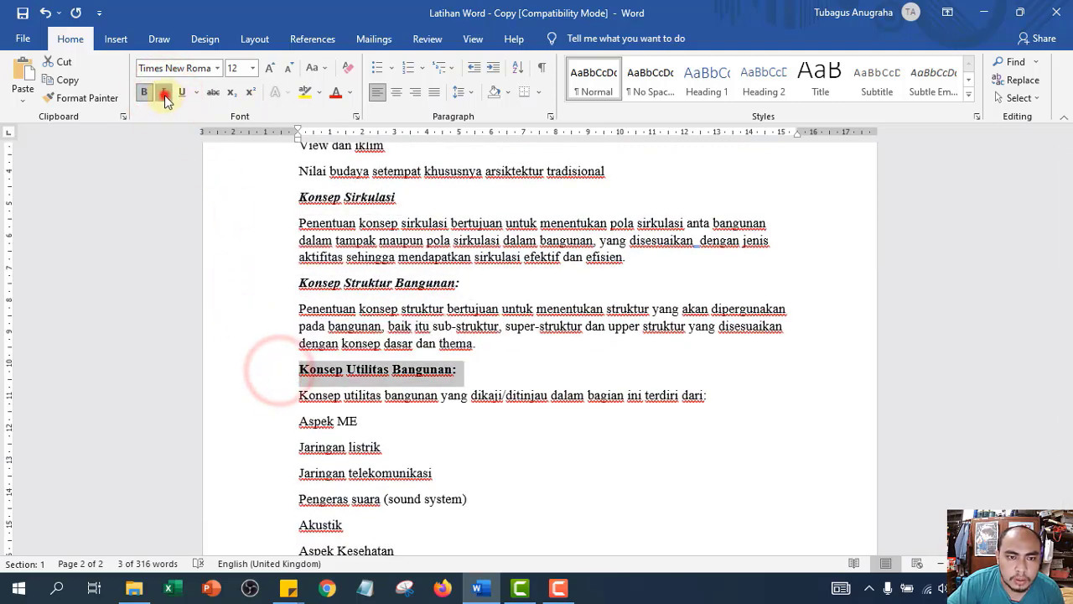
pyautogui.click(163, 92)
pyautogui.scroll(-5, 284, 386)
pyautogui.scroll(-3, 284, 386)
pyautogui.scroll(2, 307, 268)
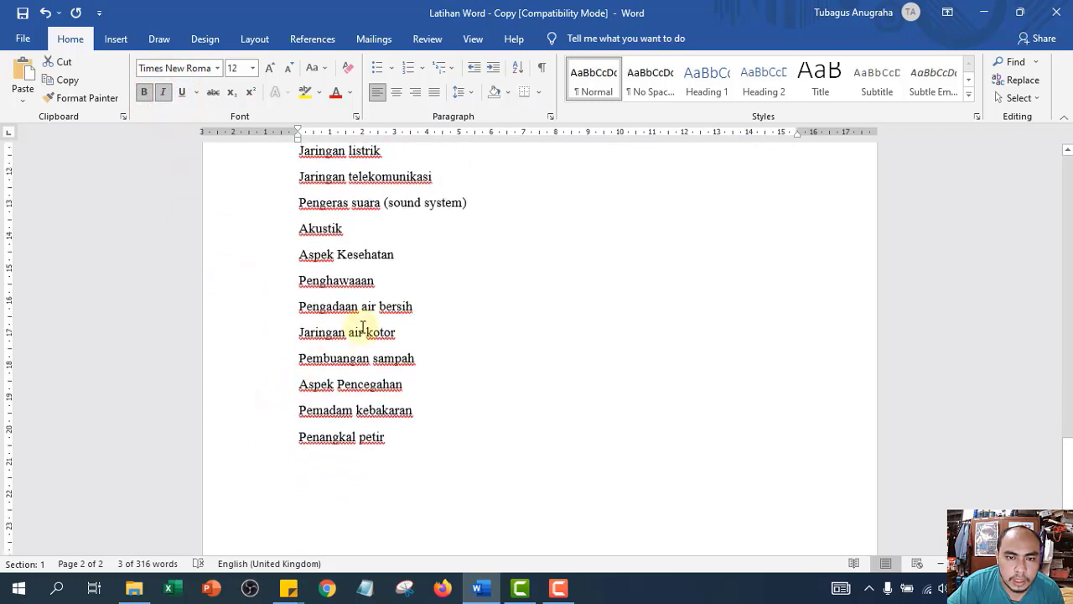
# - Make 'sound system' in 'Pengeras suara (sound system)' italic and deselect it
pyautogui.moveTo(388, 242); pyautogui.dragTo(457, 254)
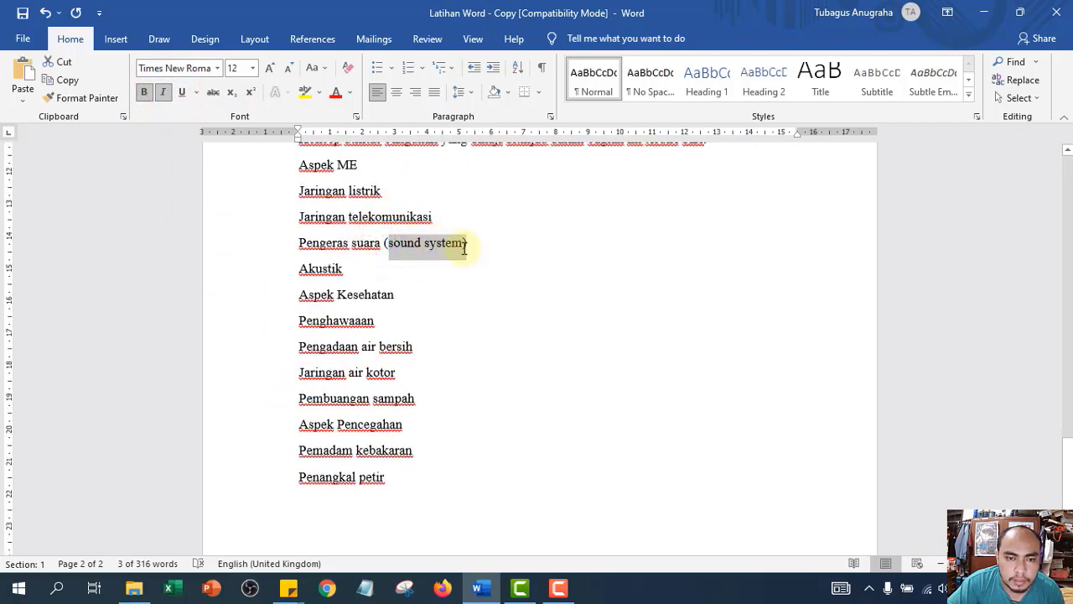
pyautogui.click(163, 94)
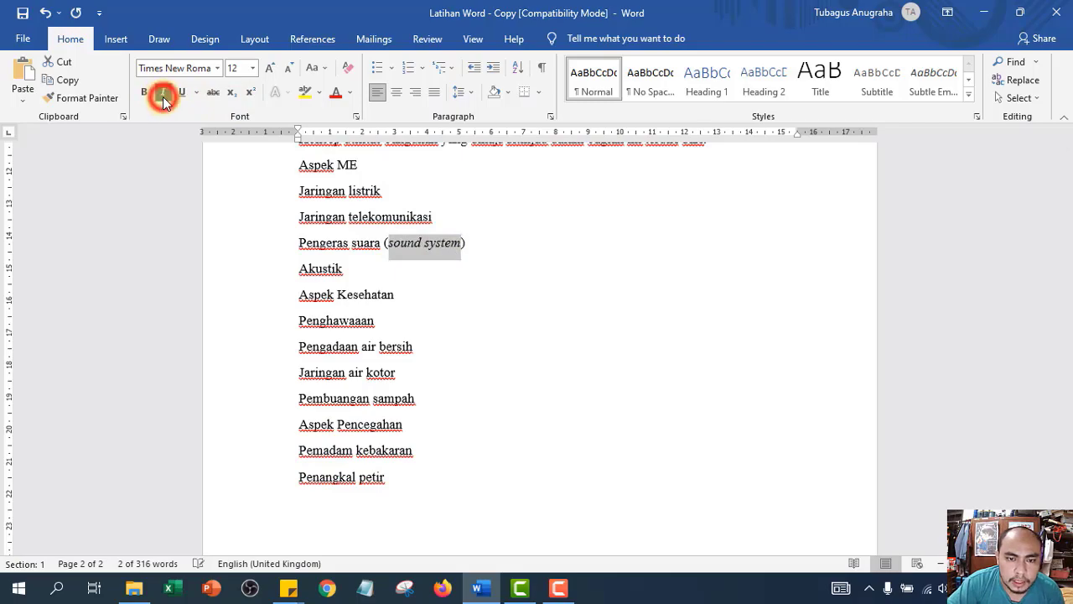
pyautogui.click(602, 256)
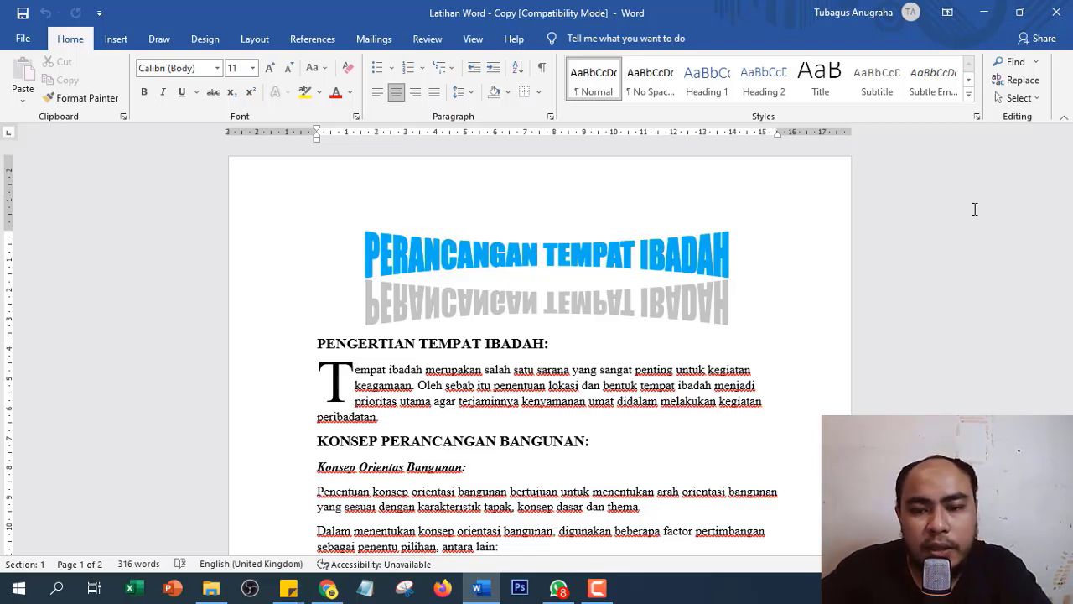
pyautogui.scroll(-1, 199, 297)
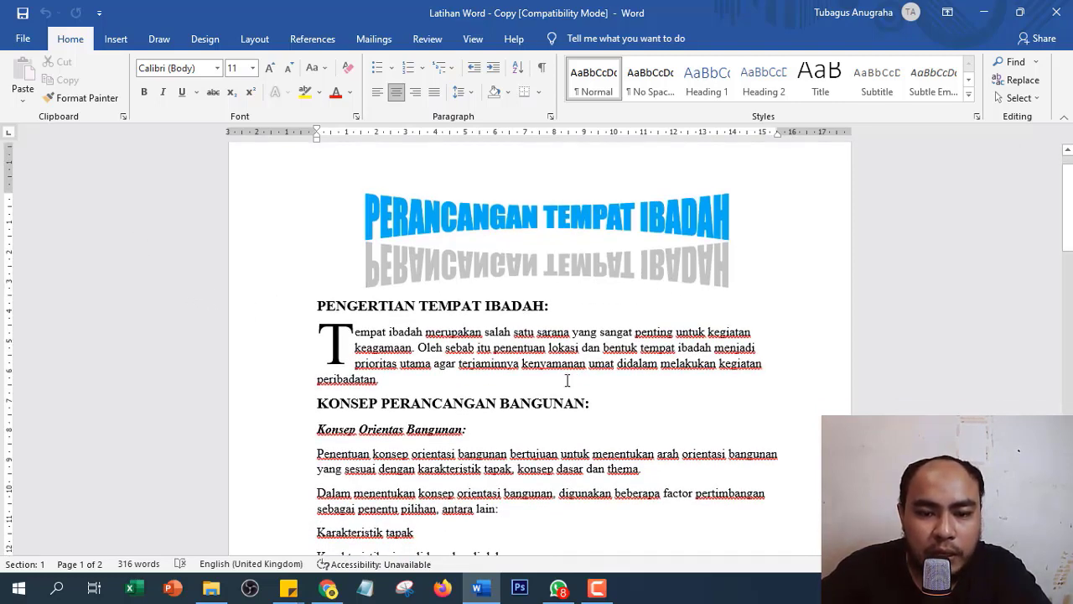
pyautogui.scroll(-2, 366, 387)
pyautogui.scroll(-18, 534, 311)
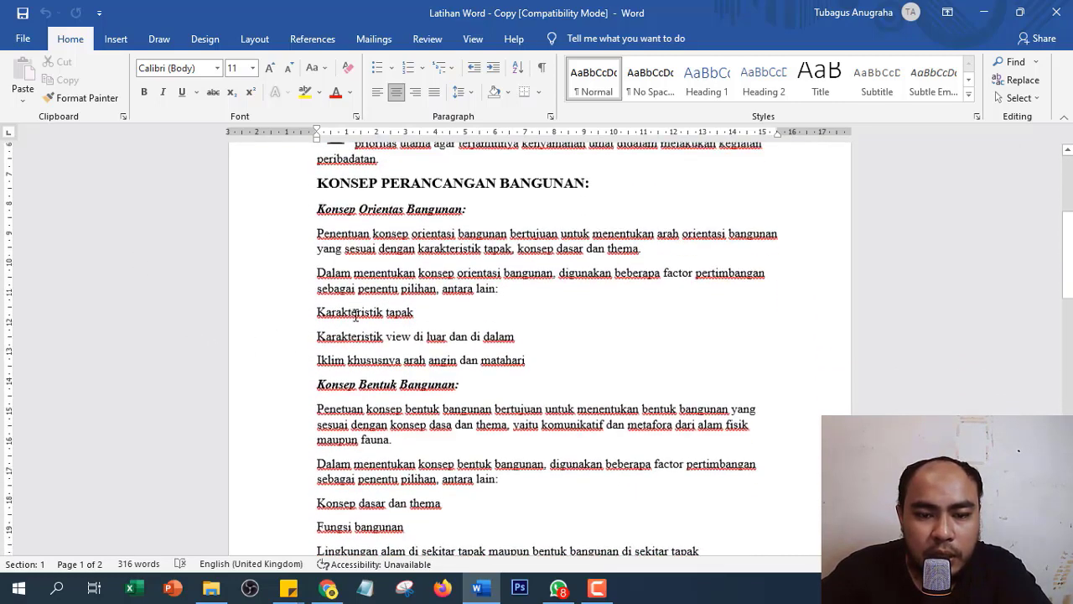
pyautogui.scroll(-15, 471, 353)
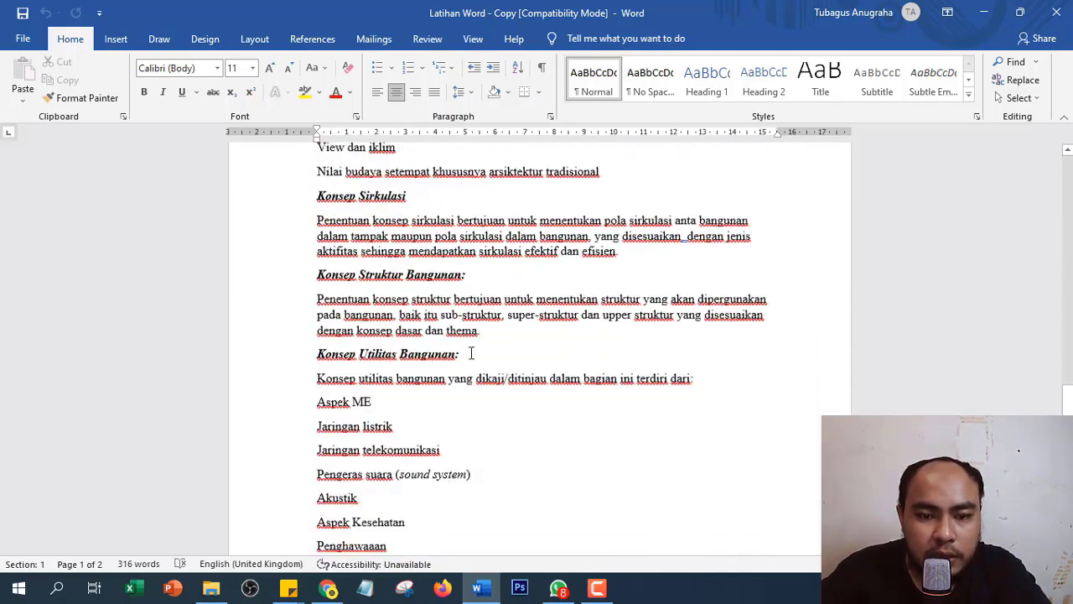
pyautogui.scroll(20, 474, 354)
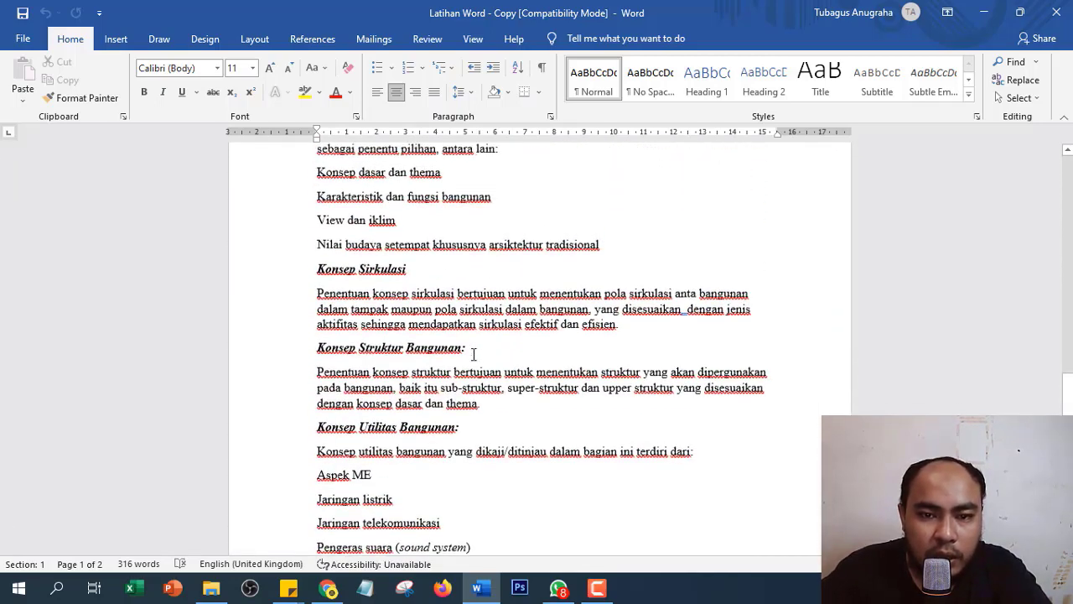
pyautogui.scroll(-1, 379, 343)
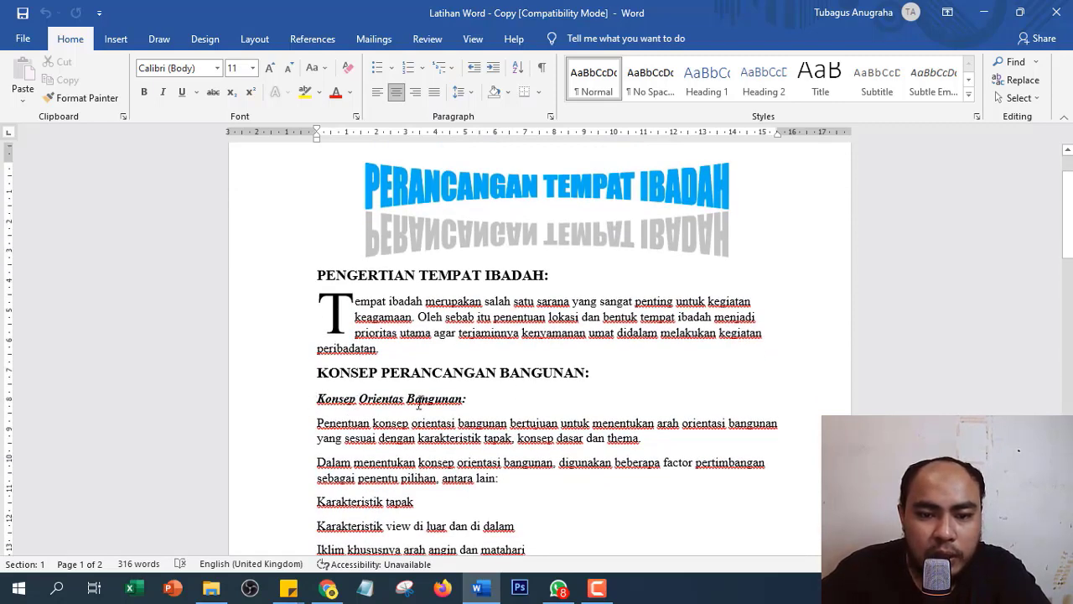
pyautogui.scroll(-18, 412, 344)
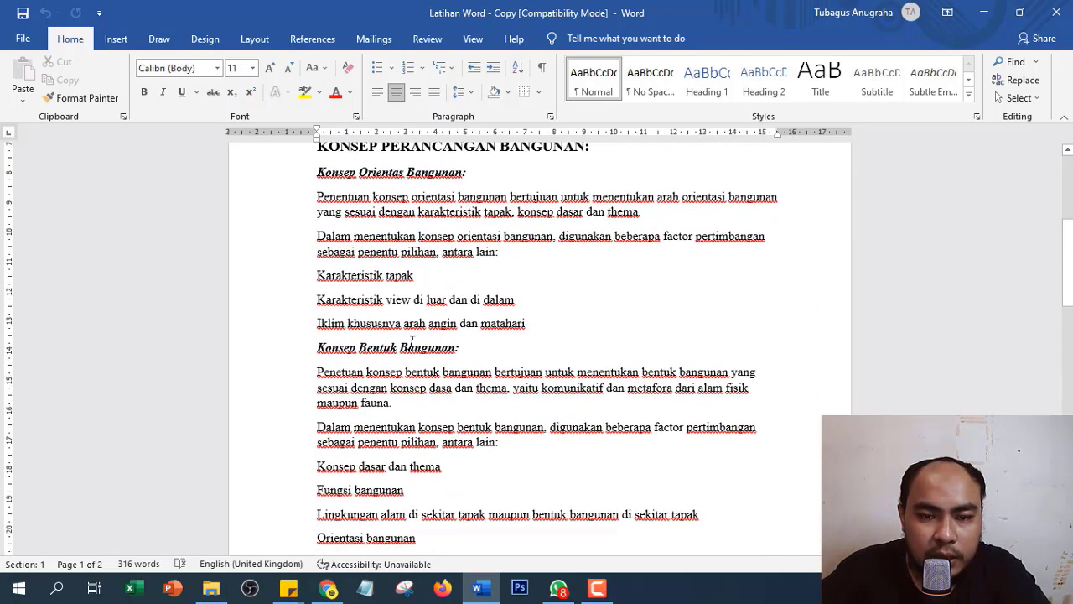
pyautogui.scroll(-15, 412, 344)
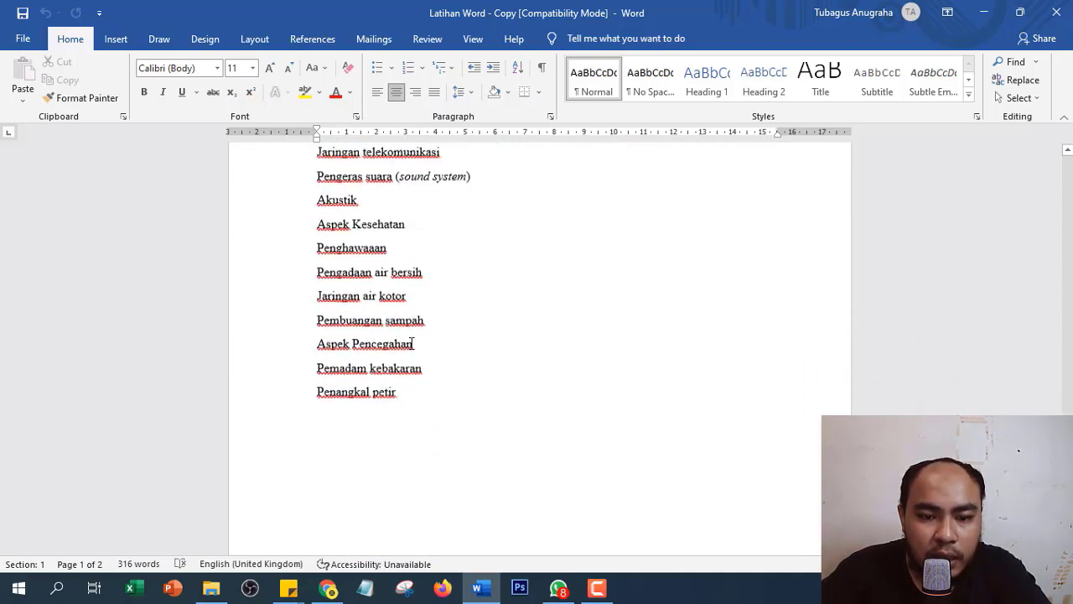
pyautogui.scroll(9, 411, 340)
pyautogui.scroll(20, 410, 342)
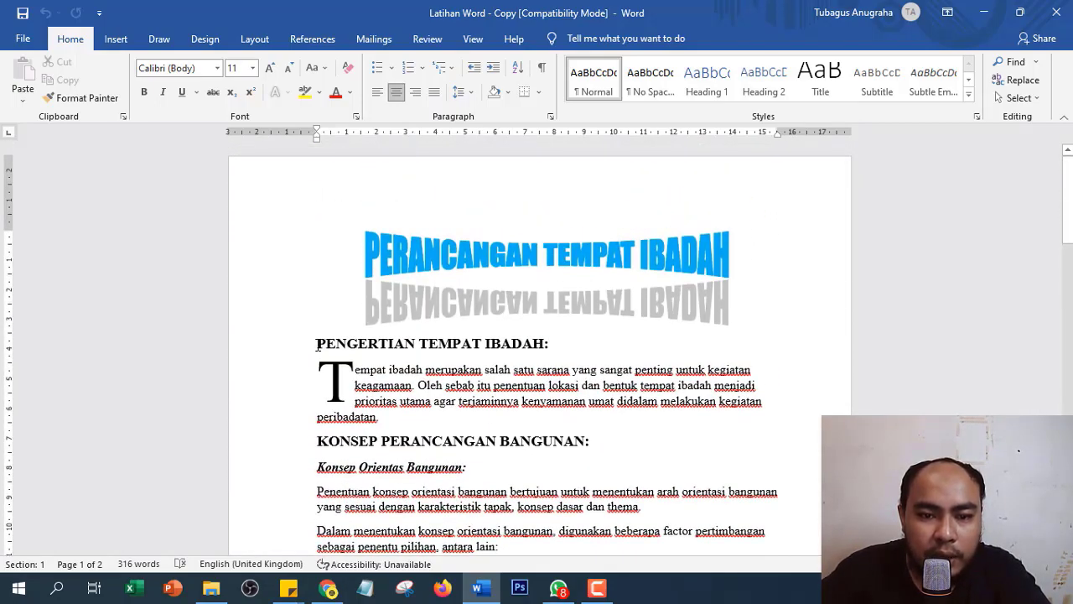
pyautogui.moveTo(314, 344); pyautogui.dragTo(549, 347)
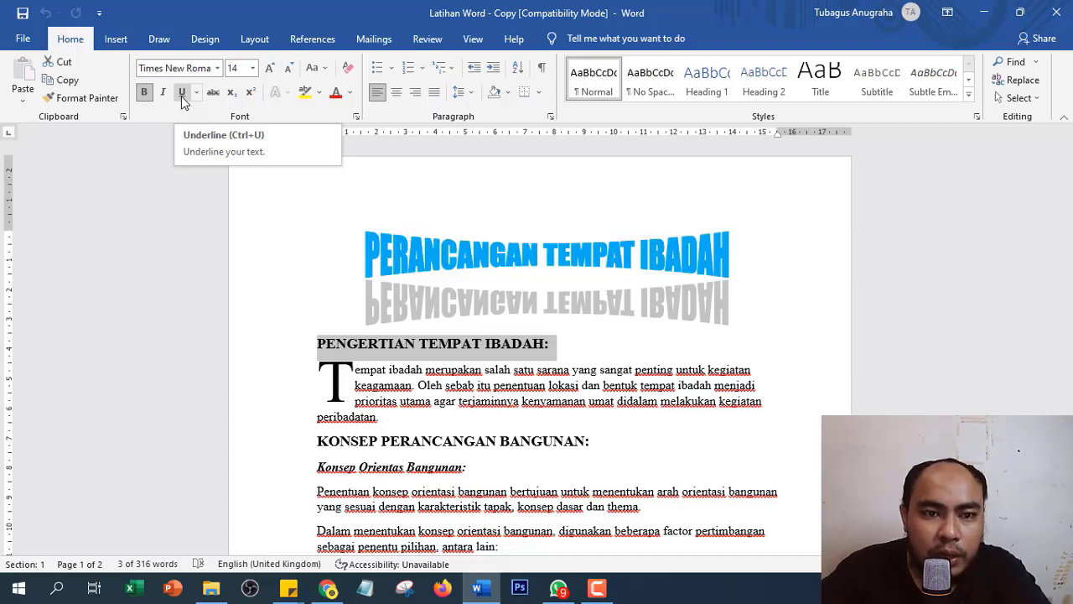
pyautogui.click(182, 94)
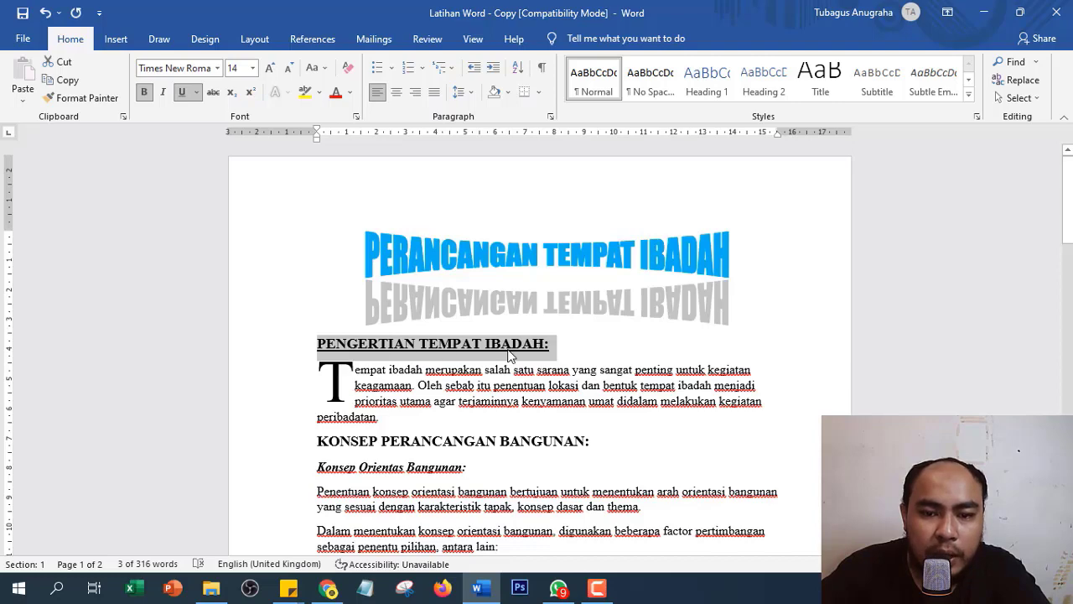
pyautogui.scroll(-1, 514, 356)
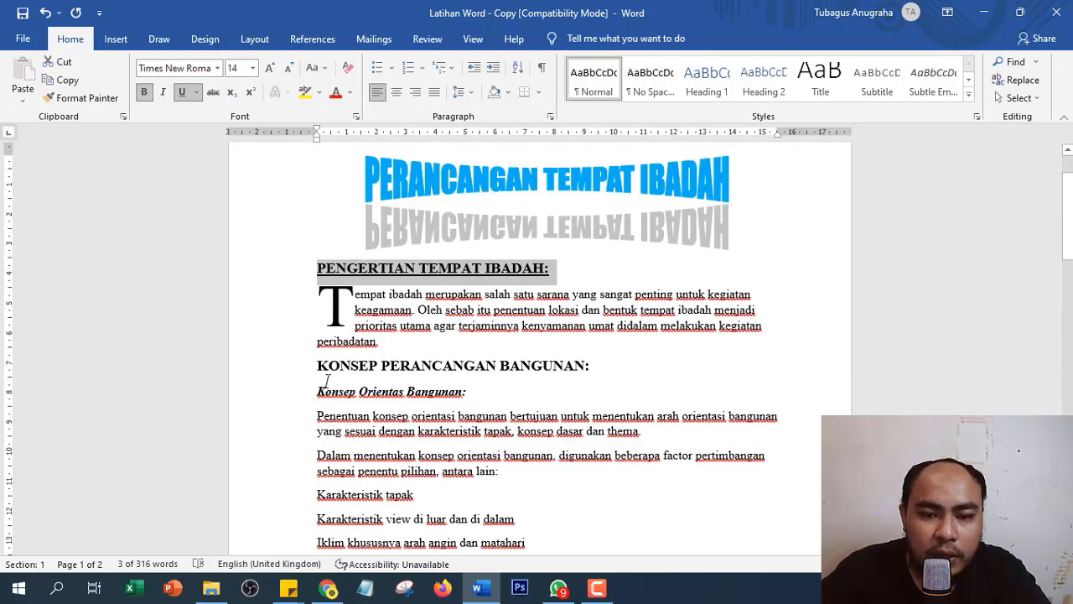
pyautogui.moveTo(319, 365); pyautogui.dragTo(591, 377)
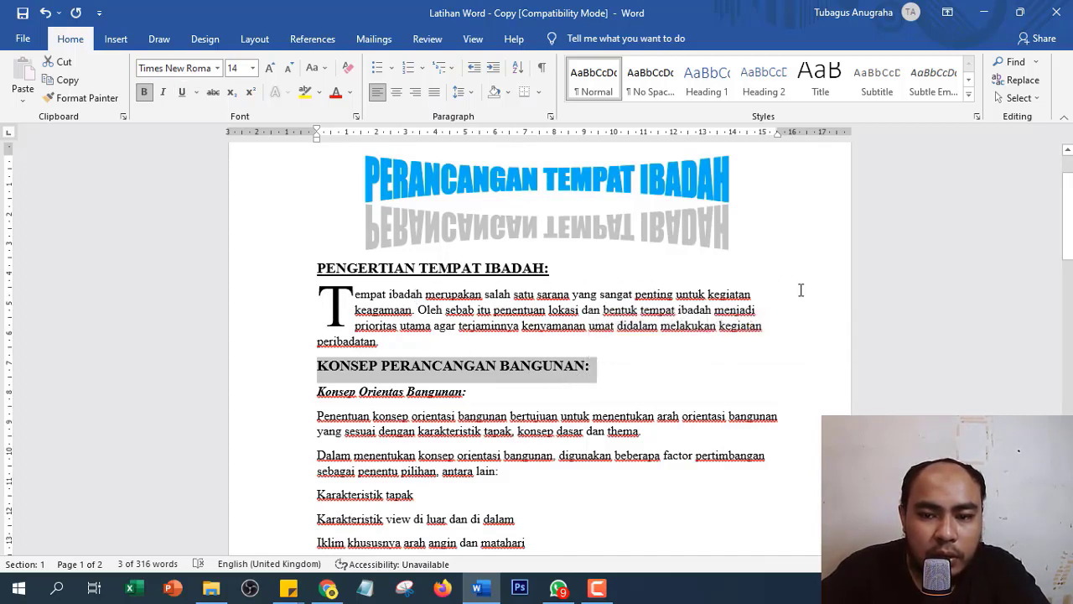
pyautogui.hotkey('ctrl', 'u')
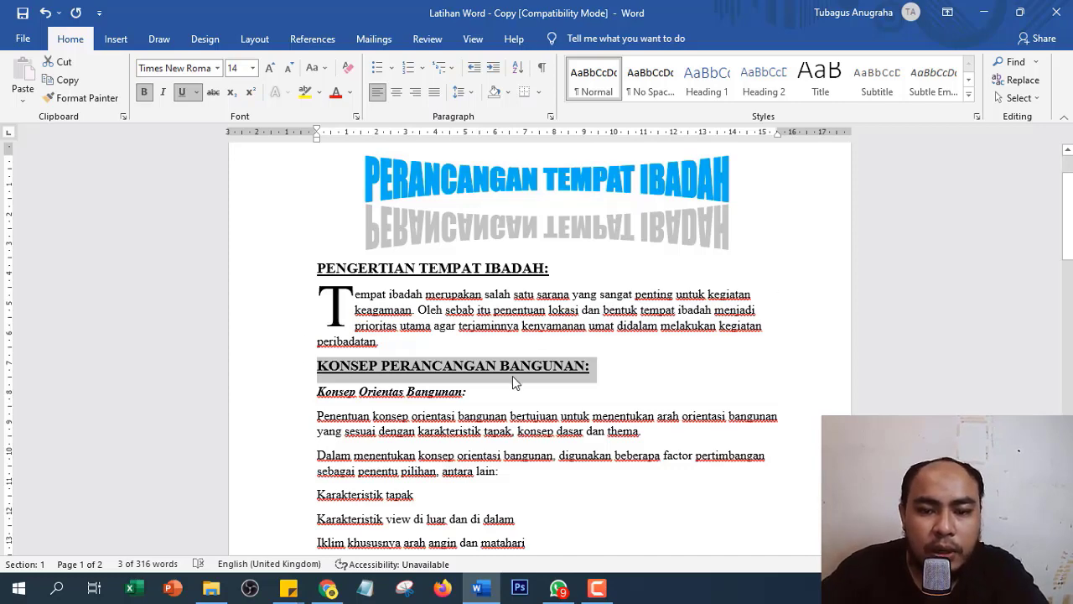
pyautogui.scroll(-5, 515, 382)
pyautogui.scroll(4, 503, 369)
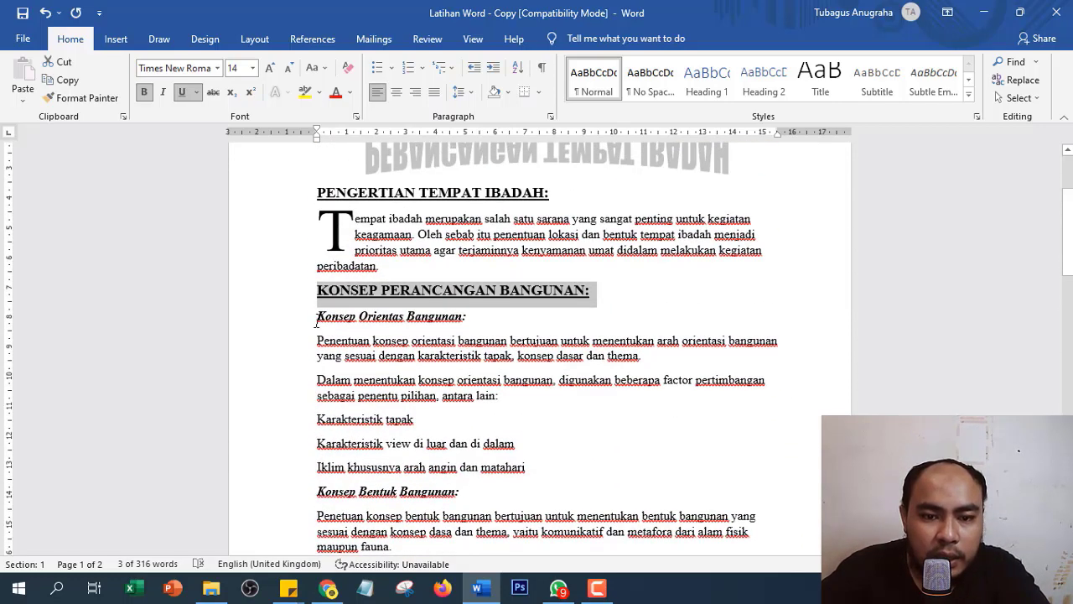
pyautogui.moveTo(315, 317); pyautogui.dragTo(471, 329)
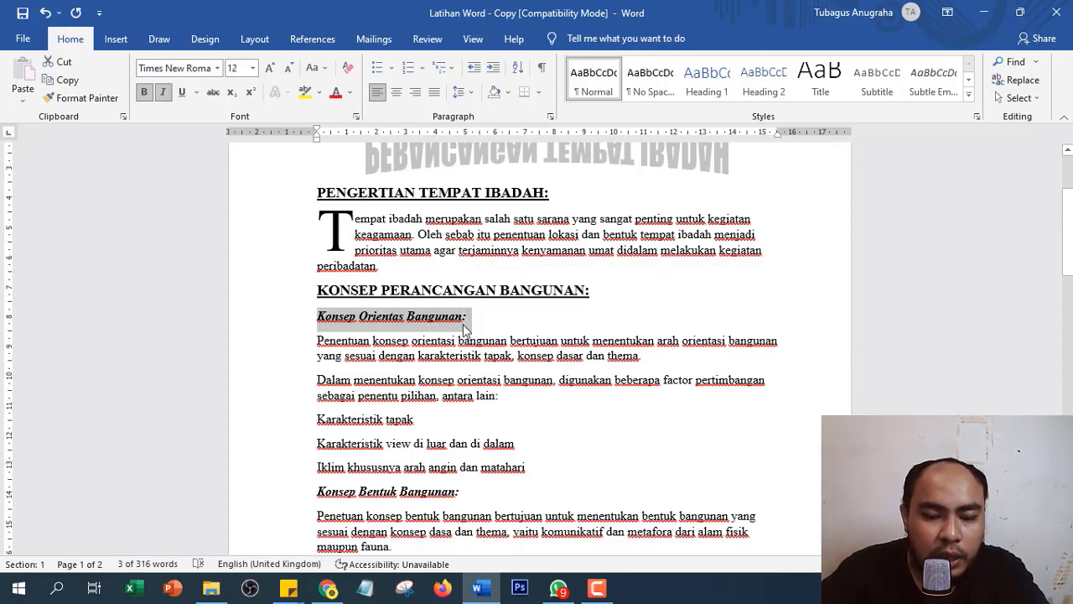
pyautogui.hotkey('ctrl', 'u')
pyautogui.scroll(-3, 290, 367)
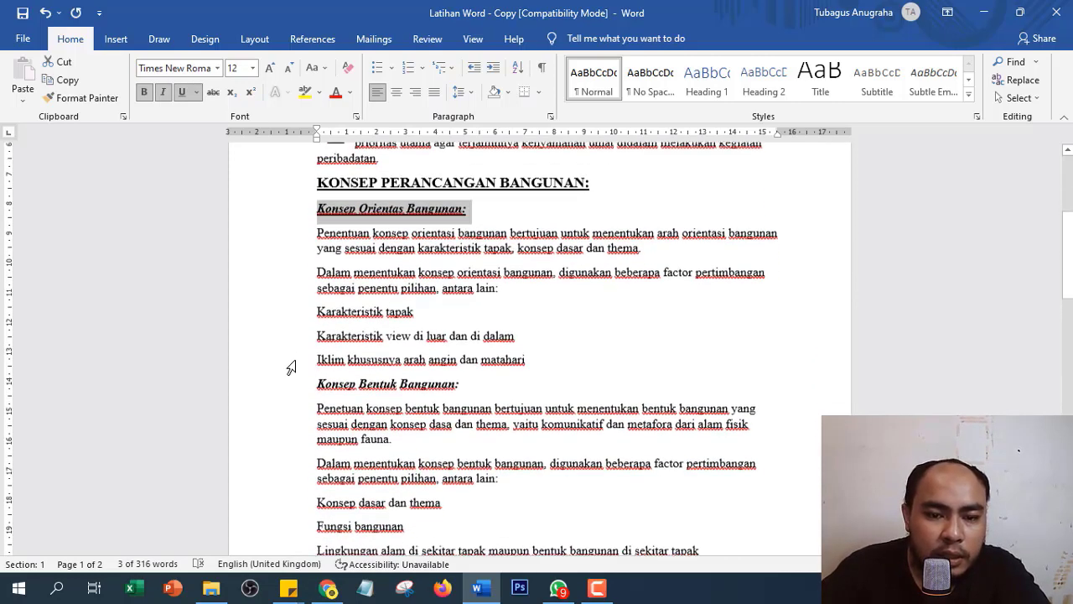
pyautogui.moveTo(314, 380); pyautogui.dragTo(467, 382)
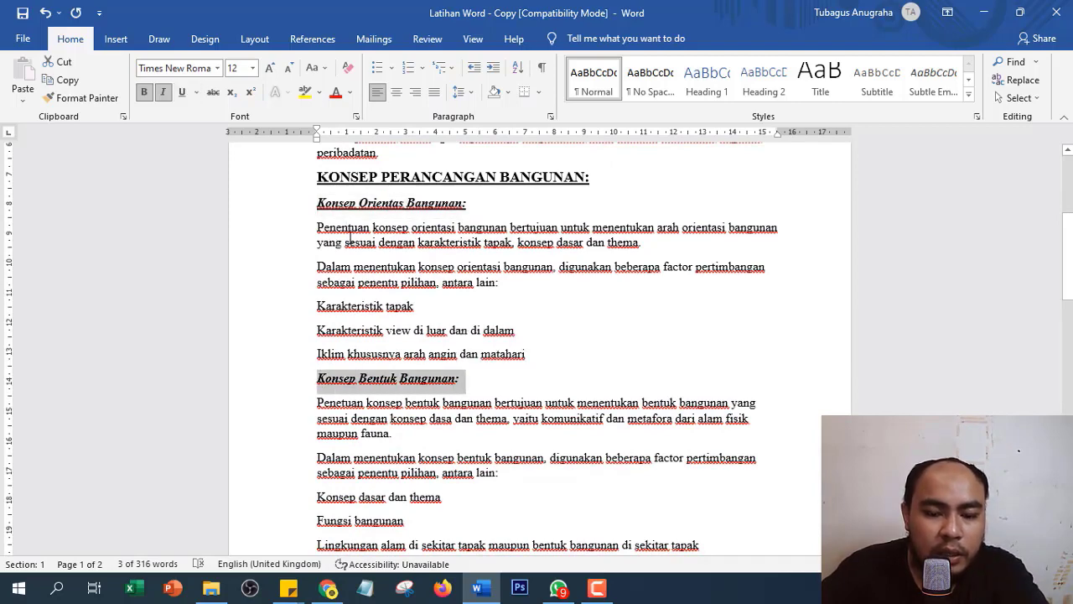
pyautogui.hotkey('ctrl', 'u')
pyautogui.scroll(-7, 327, 285)
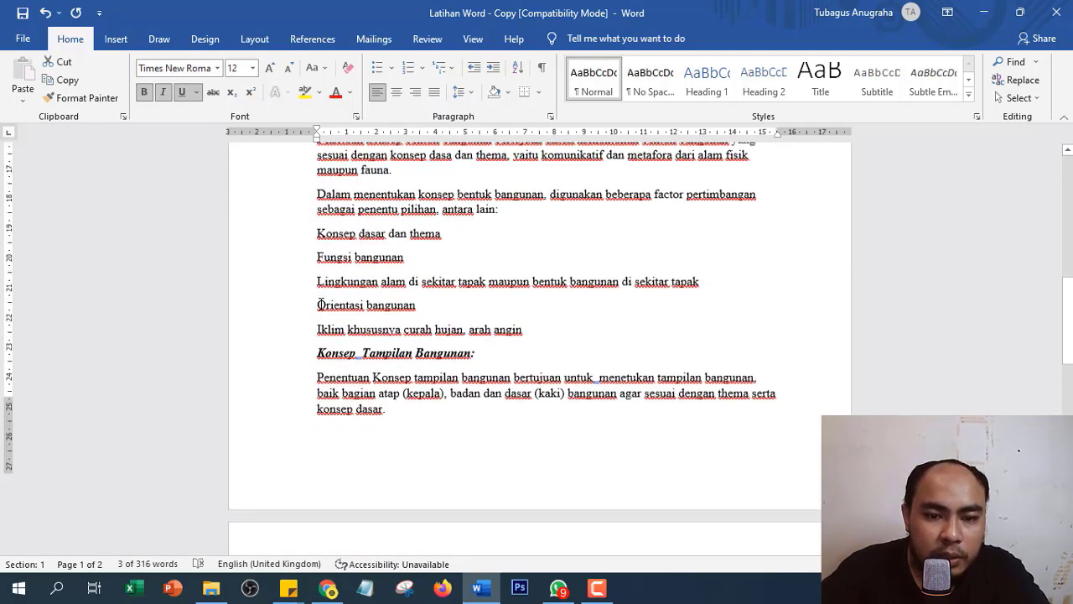
pyautogui.scroll(-1, 320, 304)
pyautogui.moveTo(311, 317); pyautogui.dragTo(468, 323)
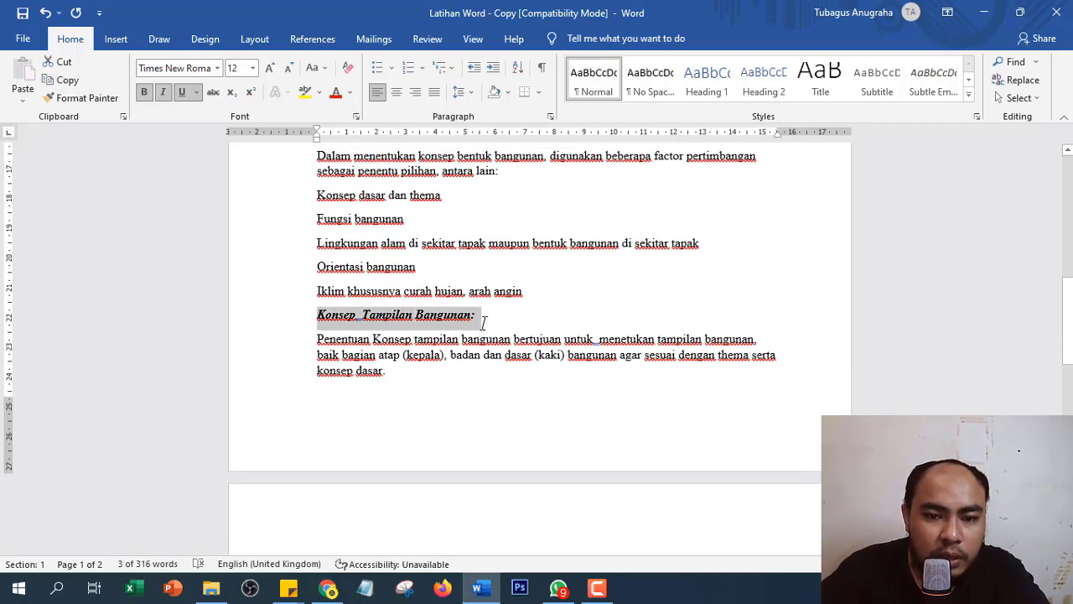
pyautogui.hotkey('ctrl', 'u')
pyautogui.hotkey('ctrl', 'u')
pyautogui.scroll(-9, 319, 305)
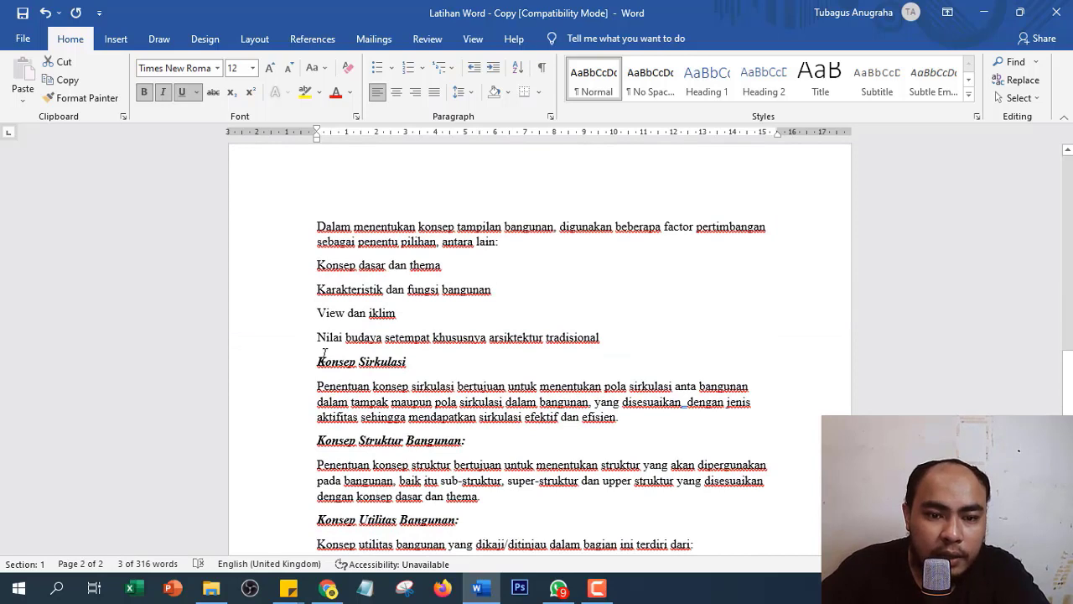
pyautogui.moveTo(318, 360); pyautogui.dragTo(412, 368)
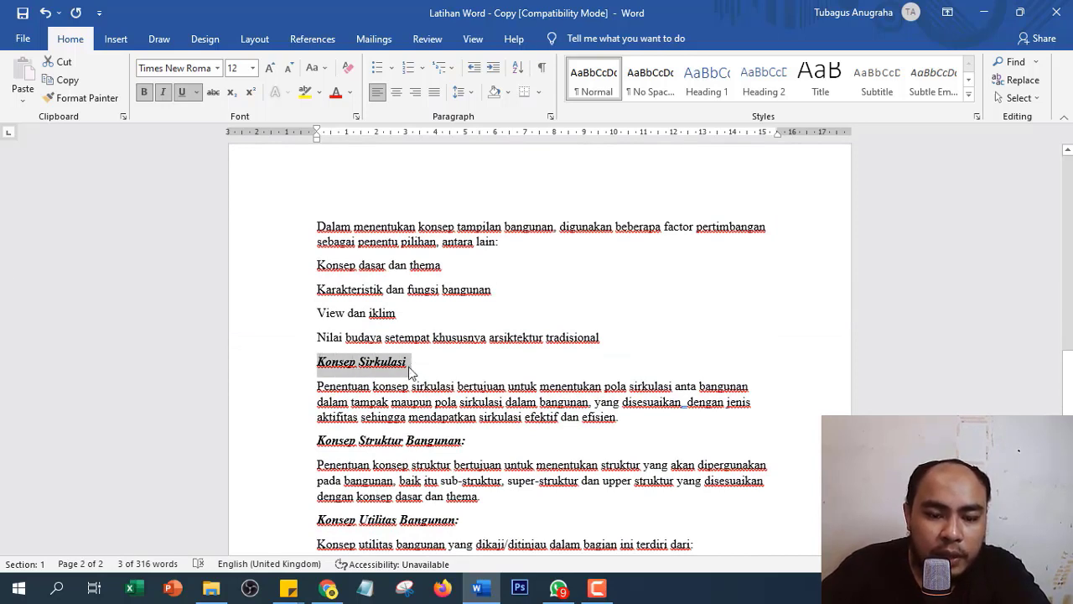
pyautogui.hotkey('ctrl', 'u')
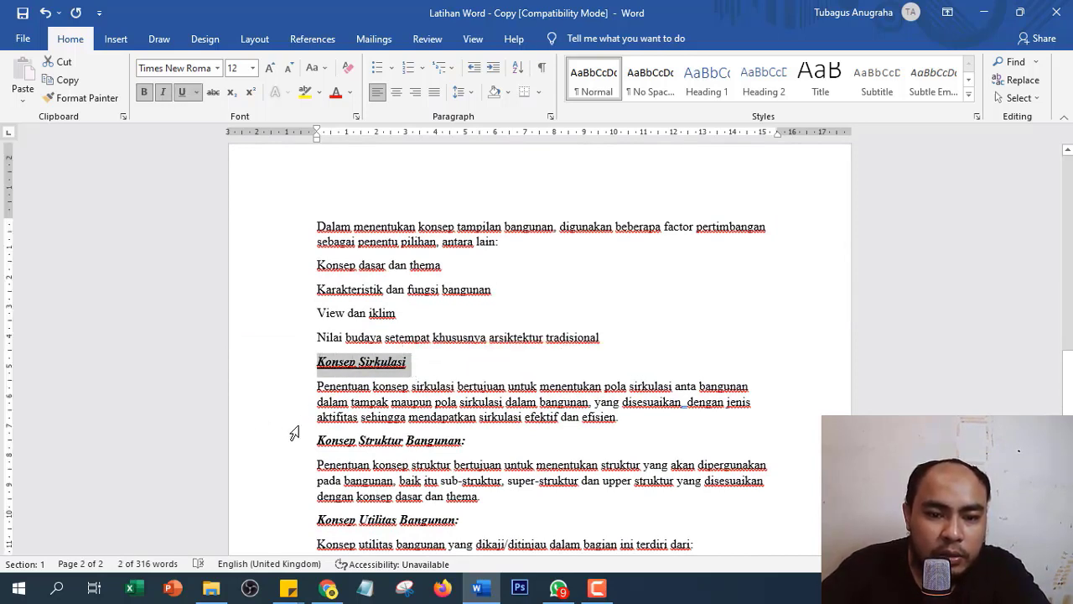
pyautogui.moveTo(315, 440); pyautogui.dragTo(466, 447)
pyautogui.scroll(-3, 453, 430)
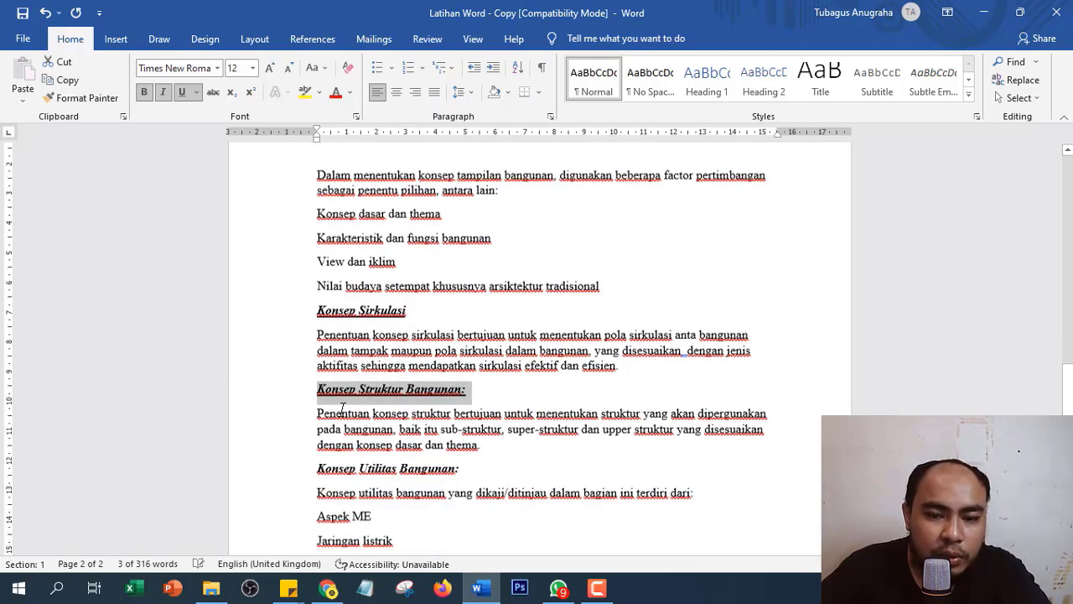
pyautogui.moveTo(342, 372); pyautogui.dragTo(460, 376)
pyautogui.scroll(-7, 453, 378)
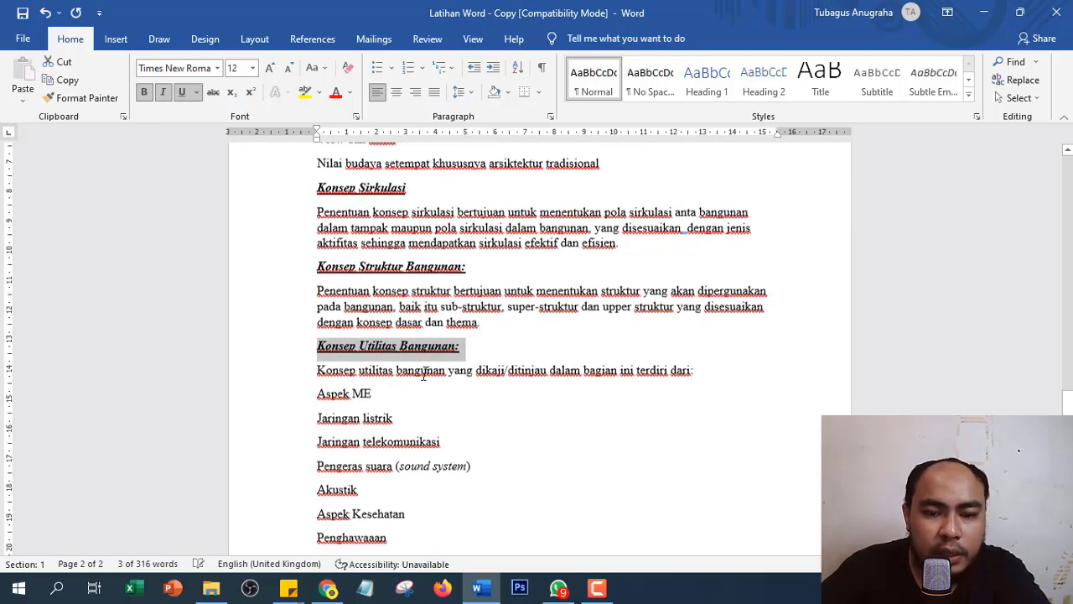
pyautogui.scroll(20, 369, 374)
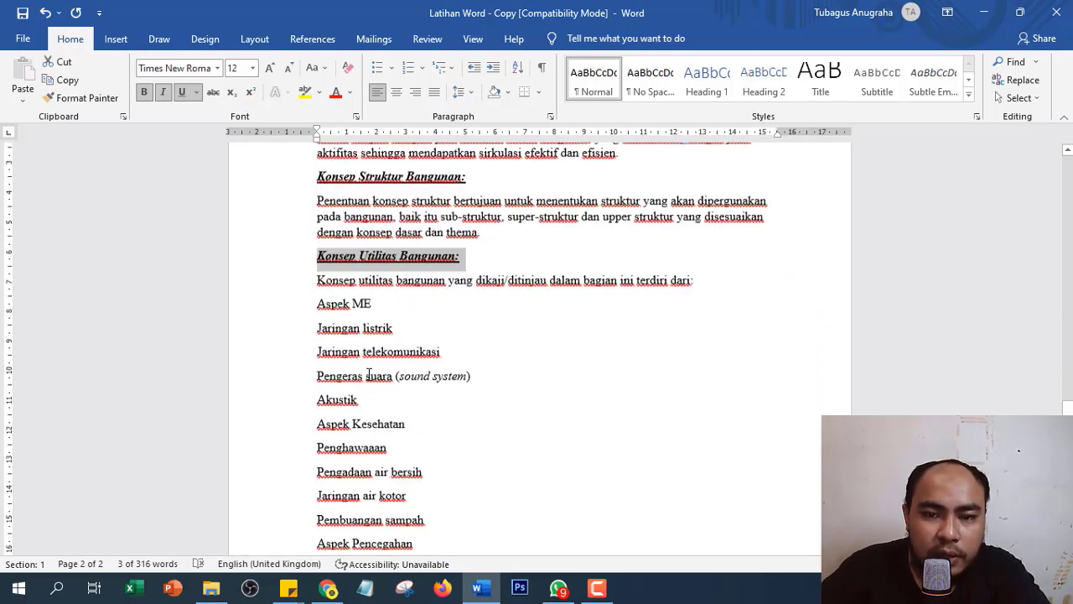
pyautogui.scroll(7, 369, 374)
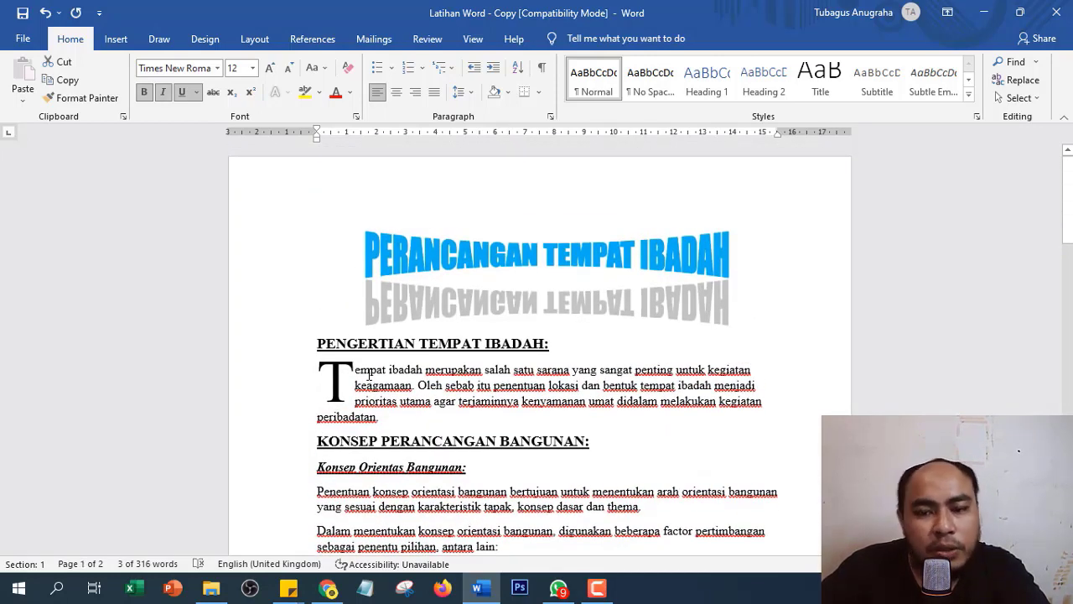
pyautogui.scroll(-1, 832, 327)
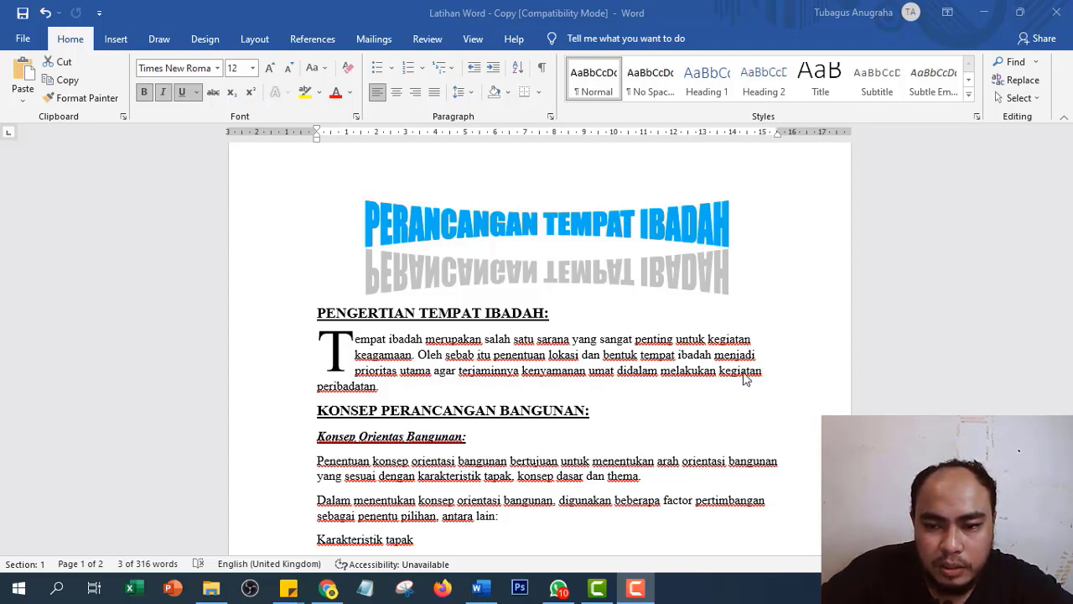
pyautogui.scroll(-1, 763, 416)
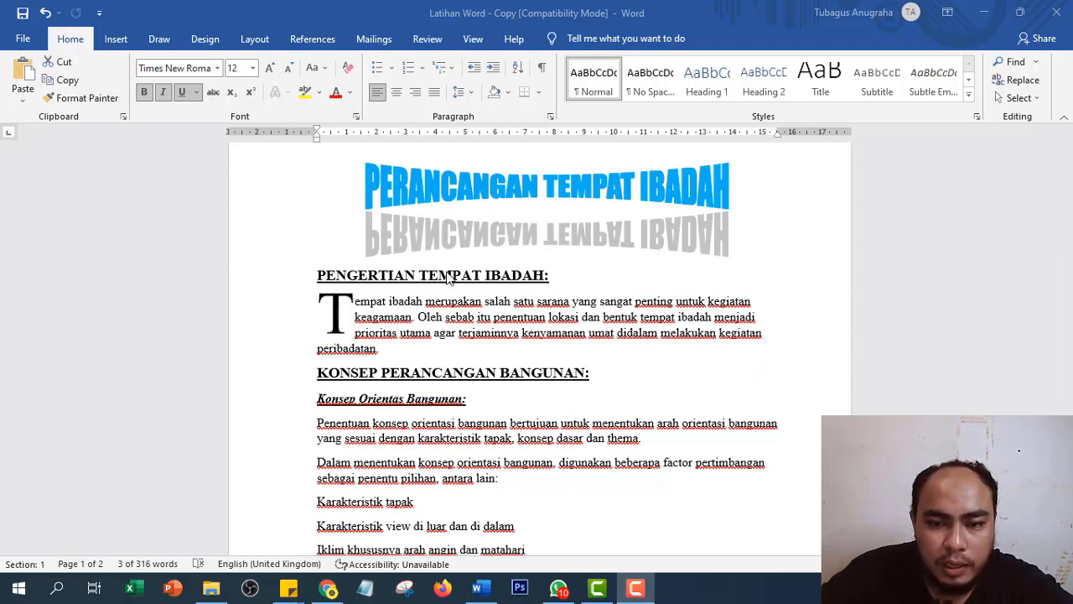
# - Justify the opening drop-cap paragraph and the Konsep Orientas and Konsep Bentuk Bangunan paragraphs
pyautogui.click(361, 307)
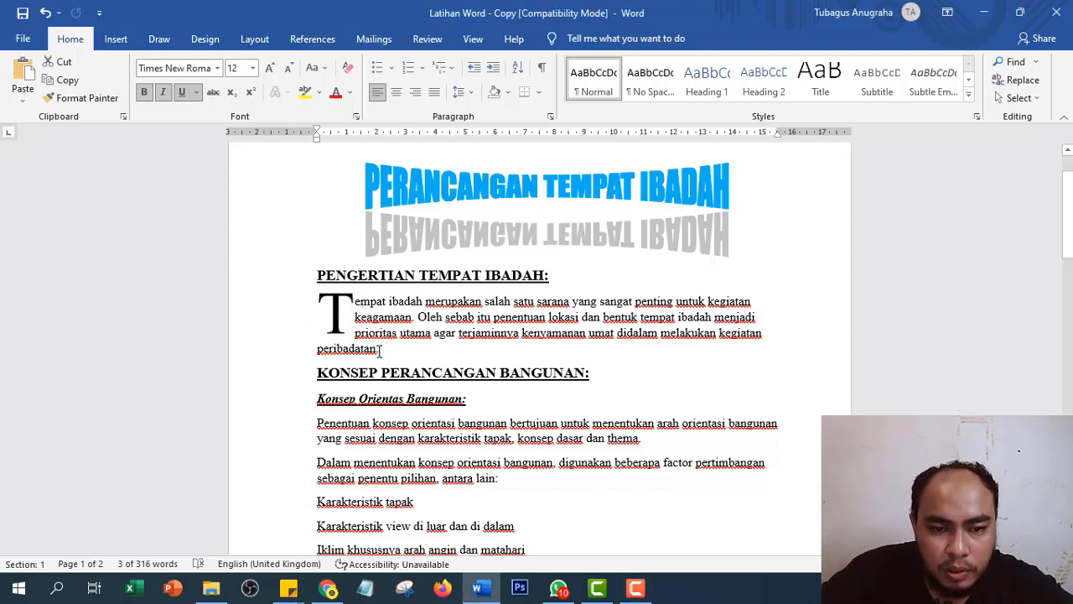
pyautogui.moveTo(381, 351); pyautogui.dragTo(359, 303)
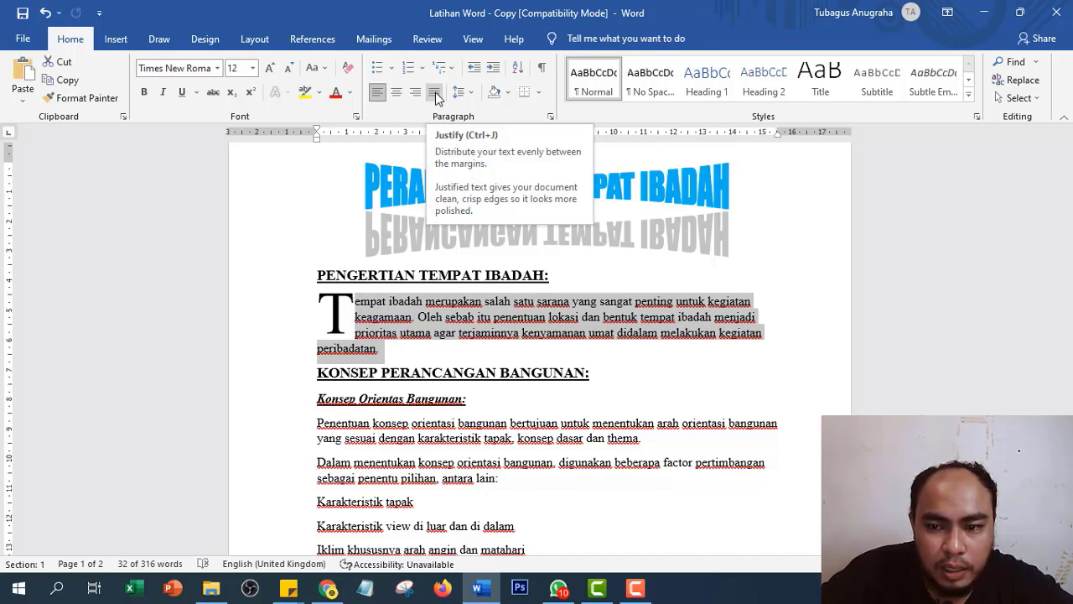
pyautogui.click(435, 94)
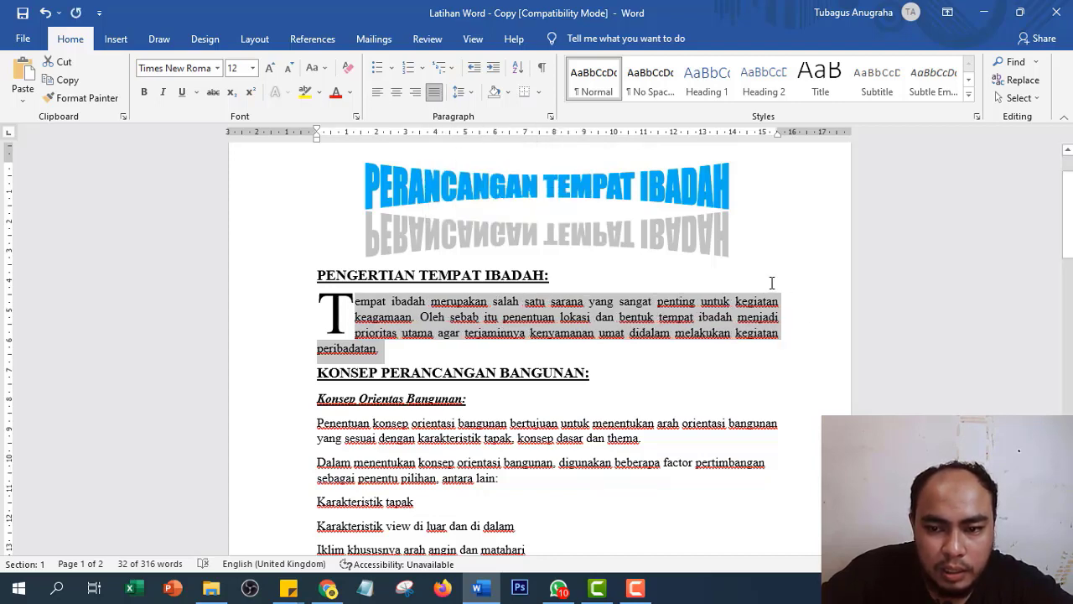
pyautogui.scroll(-2, 189, 394)
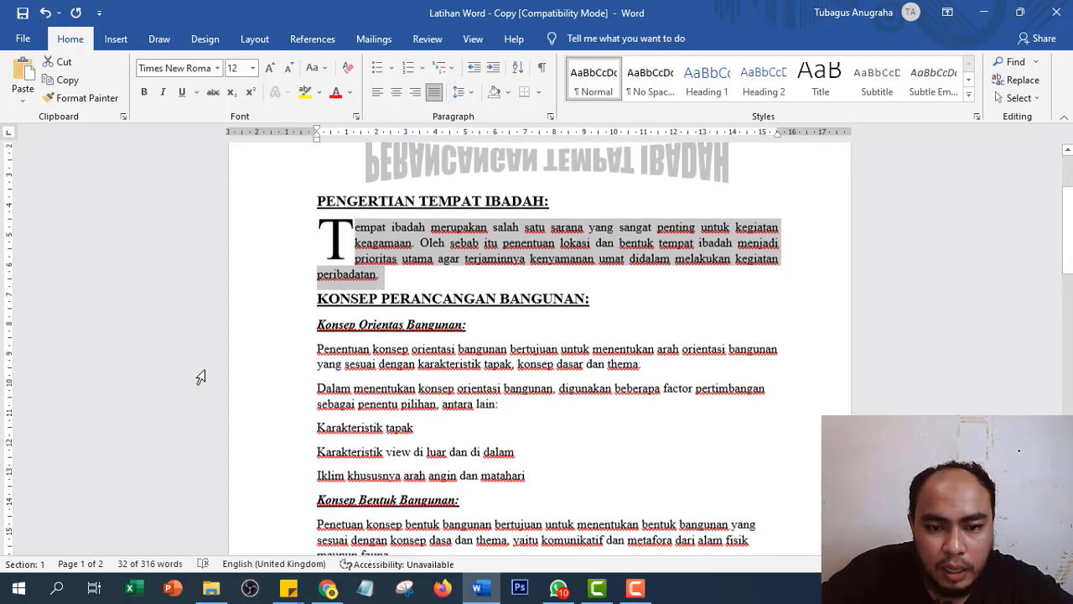
pyautogui.moveTo(276, 358); pyautogui.dragTo(297, 477)
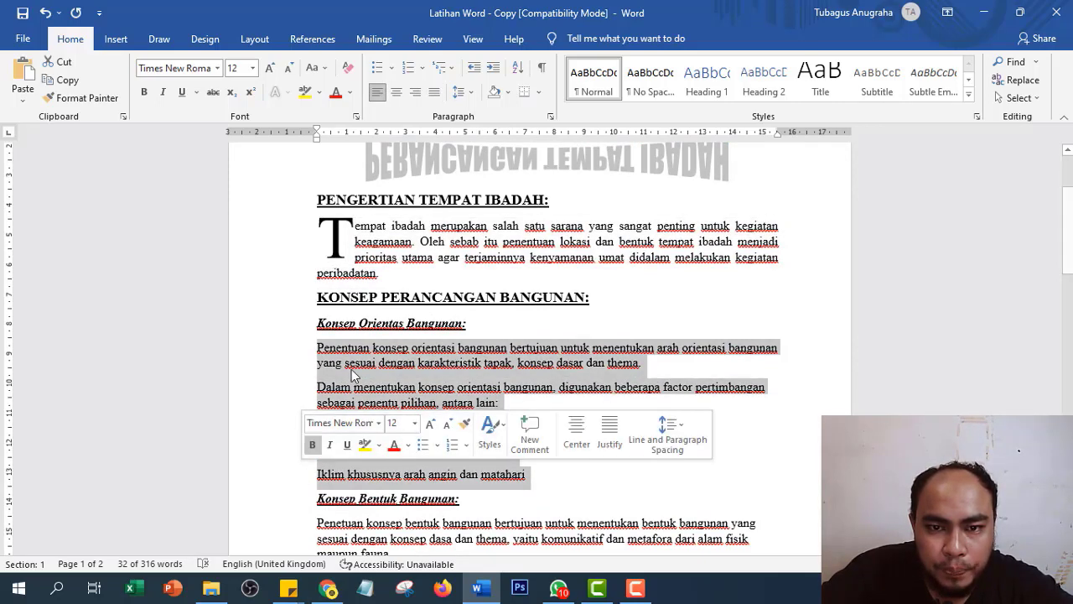
pyautogui.click(434, 96)
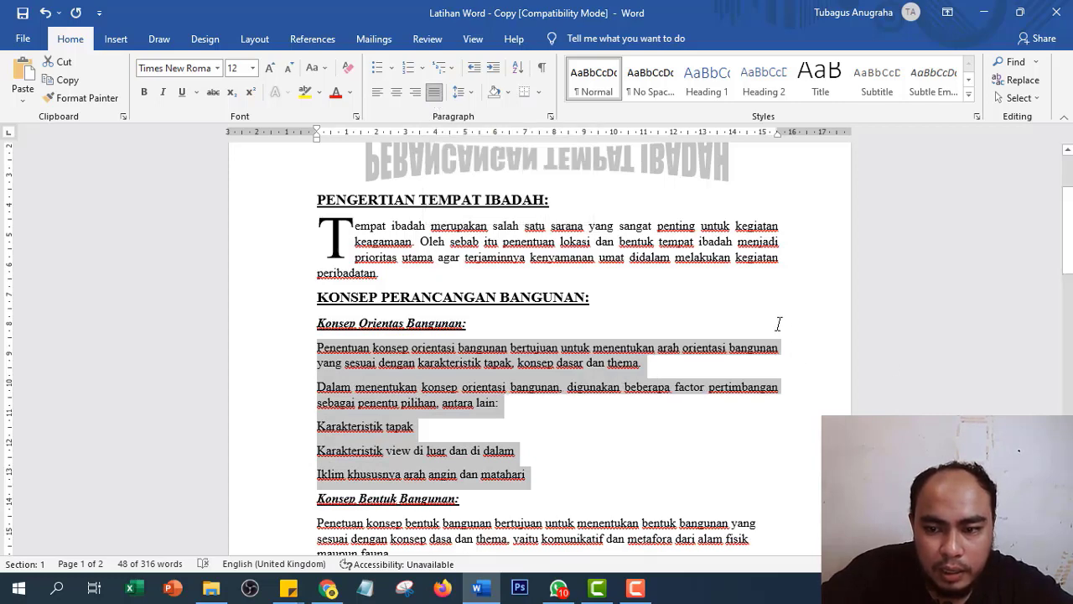
pyautogui.scroll(-3, 423, 430)
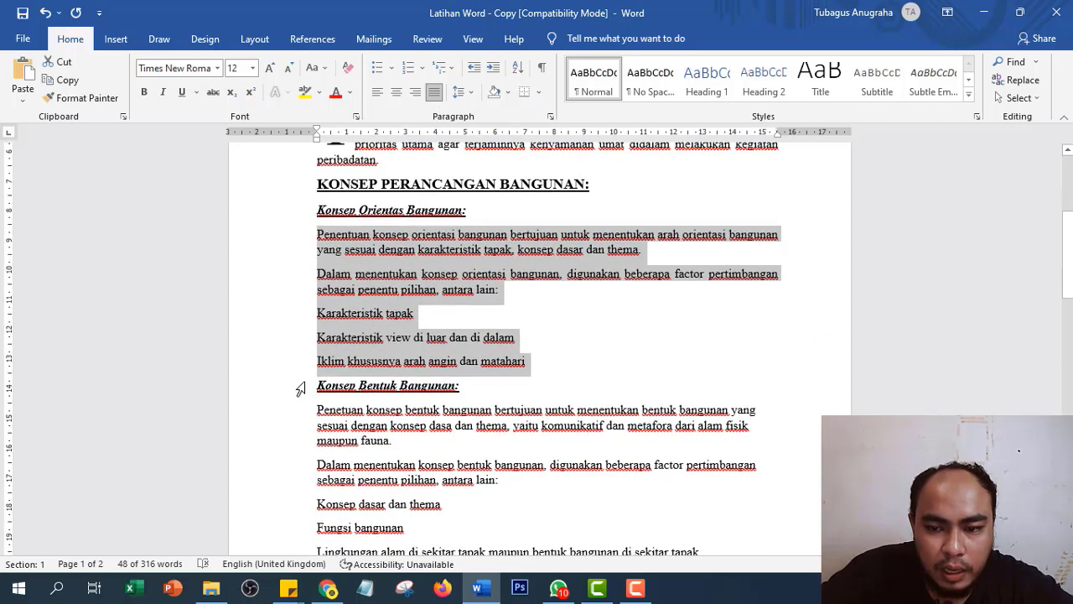
pyautogui.moveTo(287, 414); pyautogui.dragTo(277, 492)
pyautogui.scroll(-3, 282, 472)
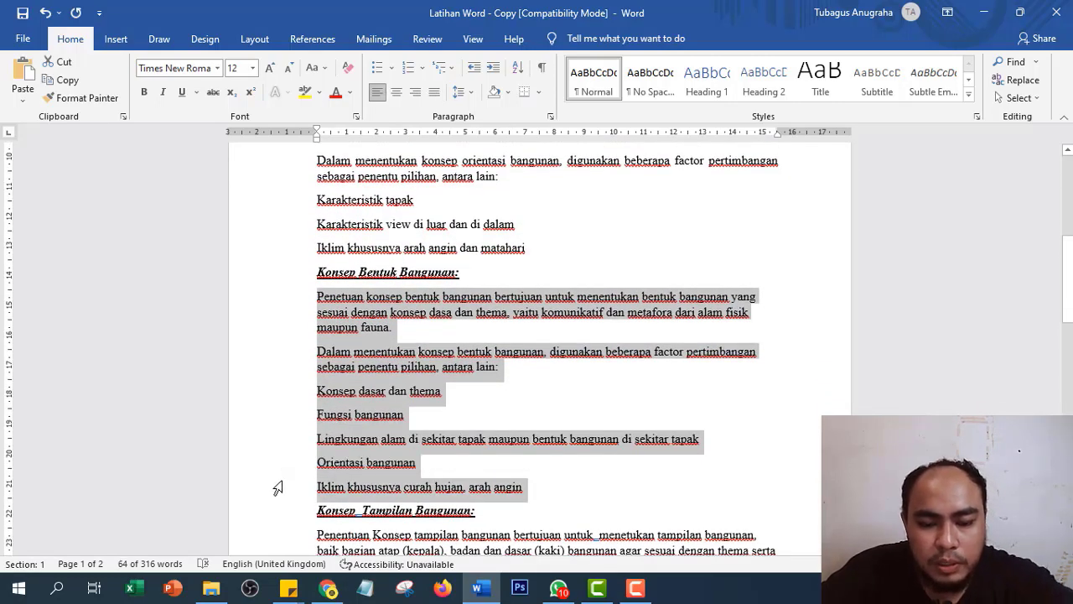
pyautogui.hotkey('ctrl', 'j')
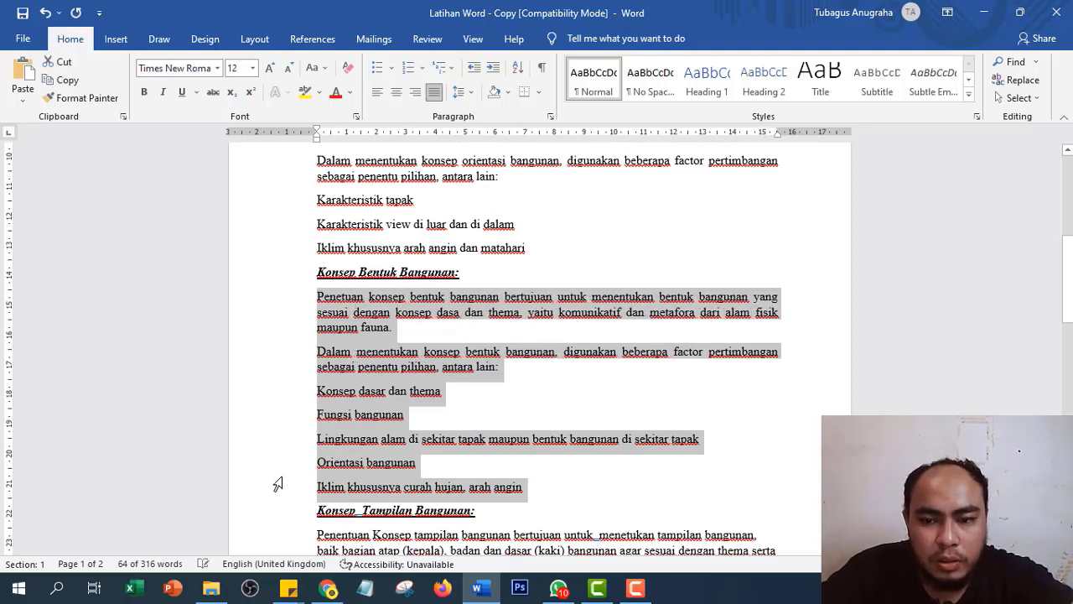
# - Justify the remaining body text down to the Penangkal petir list, then return to the document start
pyautogui.scroll(-3, 306, 441)
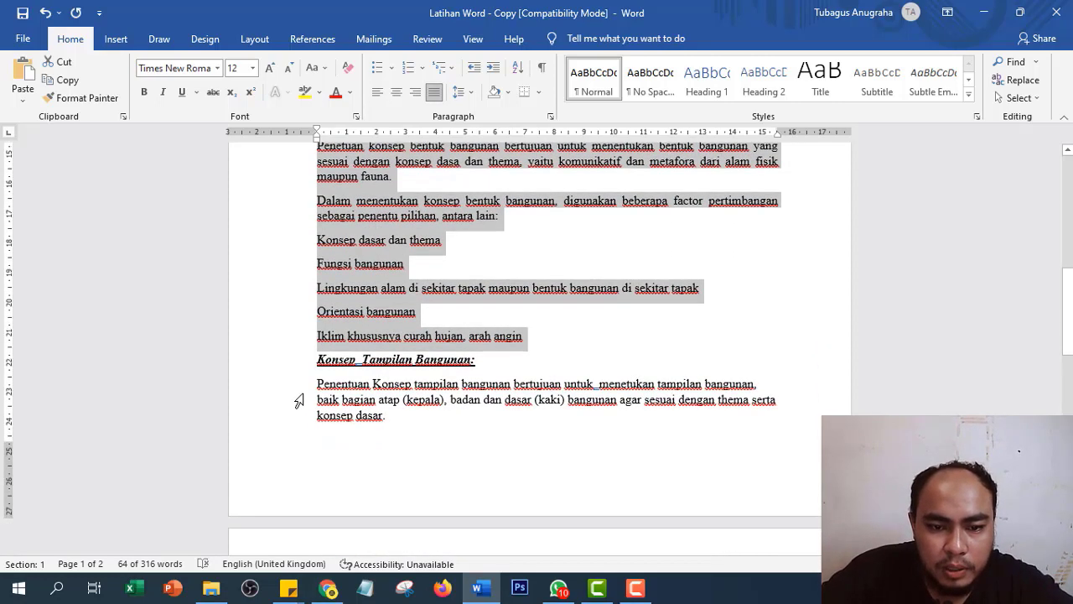
pyautogui.moveTo(295, 405); pyautogui.dragTo(305, 377)
pyautogui.scroll(-5, 295, 469)
pyautogui.scroll(-8, 310, 473)
pyautogui.scroll(2, 314, 454)
pyautogui.scroll(-2, 311, 449)
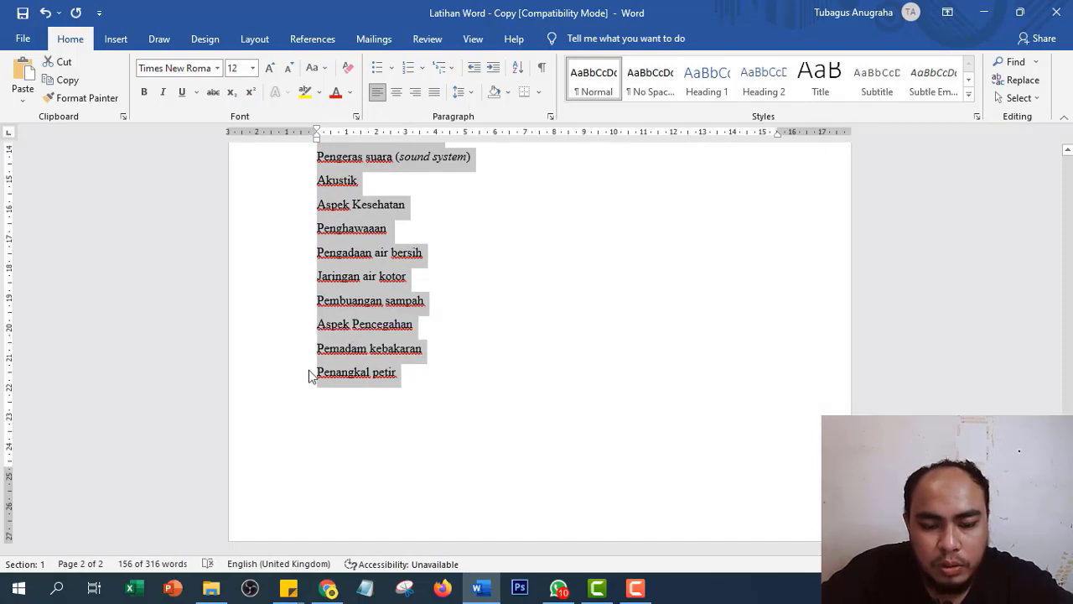
pyautogui.scroll(6, 443, 431)
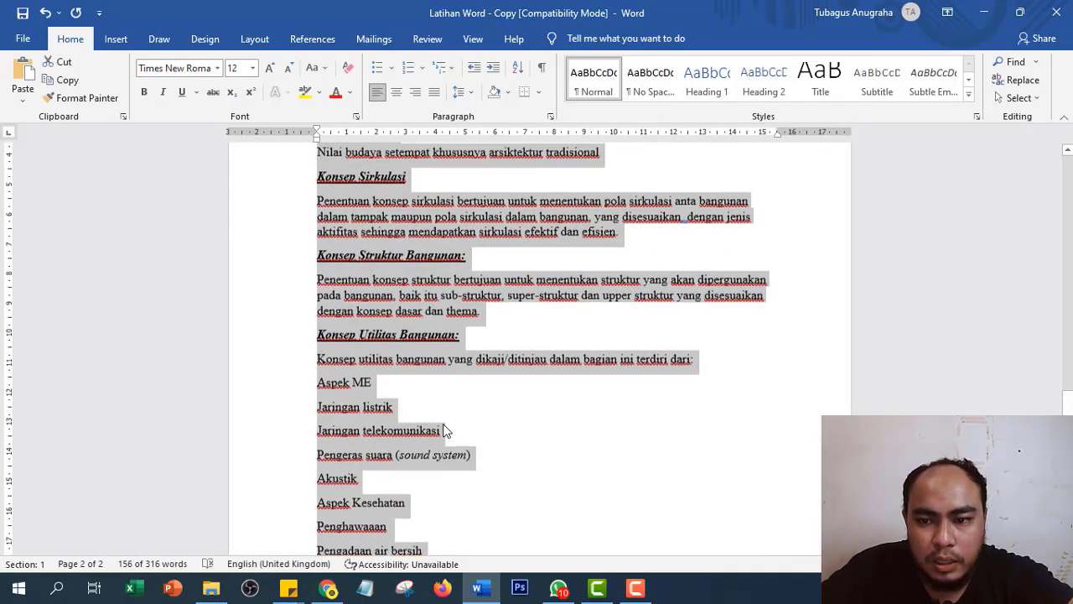
pyautogui.hotkey('ctrl', 'j')
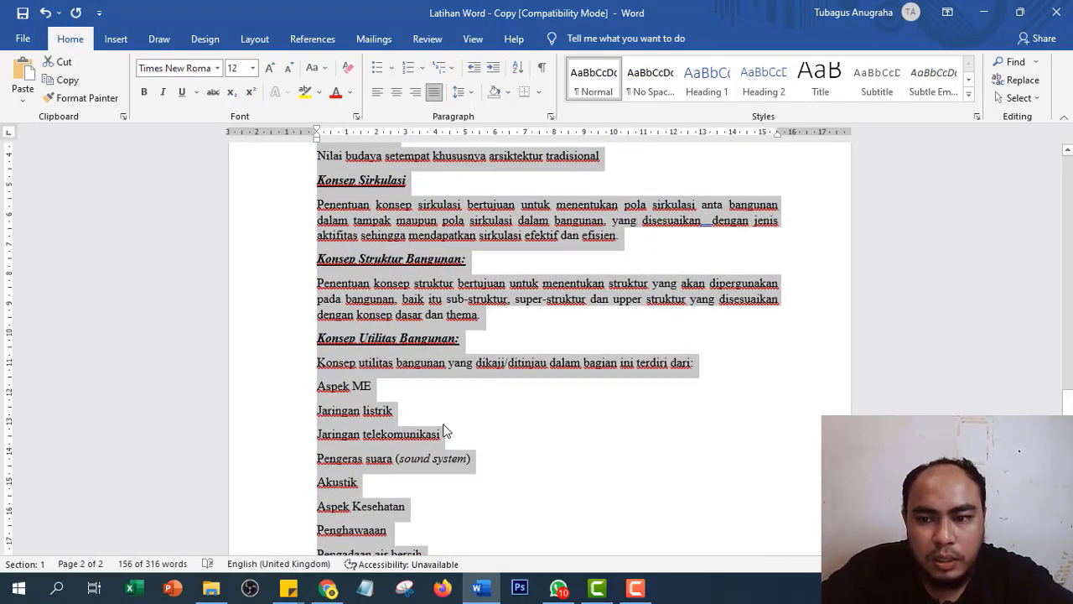
pyautogui.scroll(3, 709, 216)
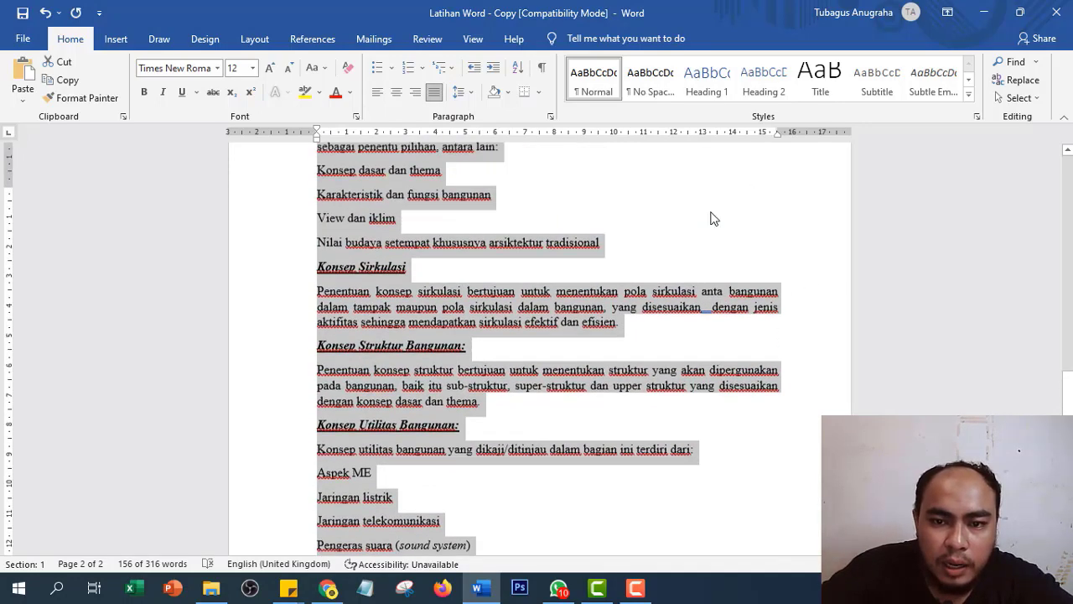
pyautogui.scroll(11, 704, 268)
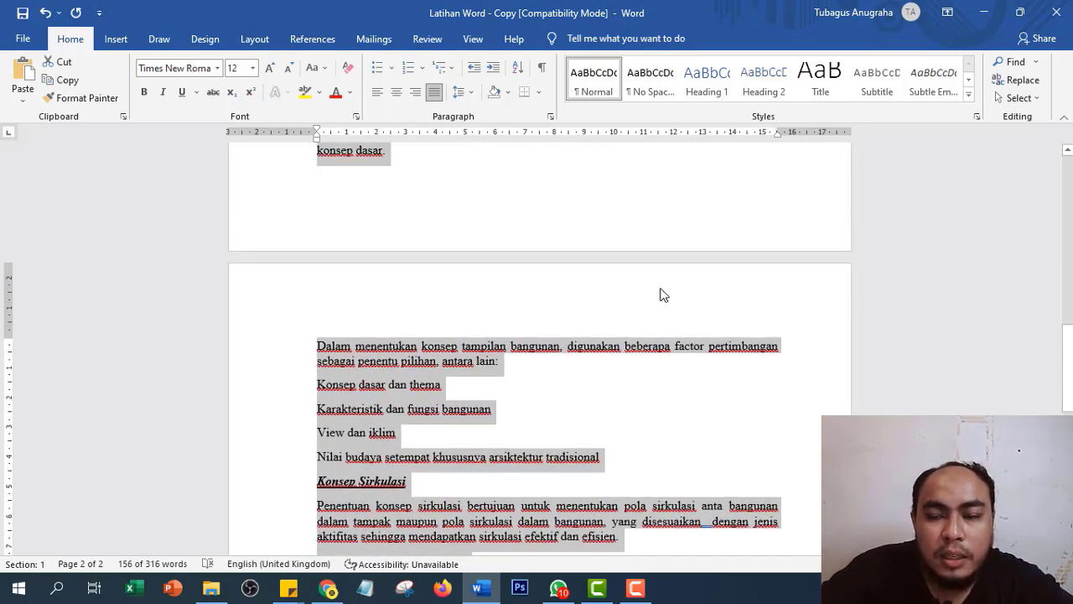
pyautogui.hotkey('ctrl', 'Home')
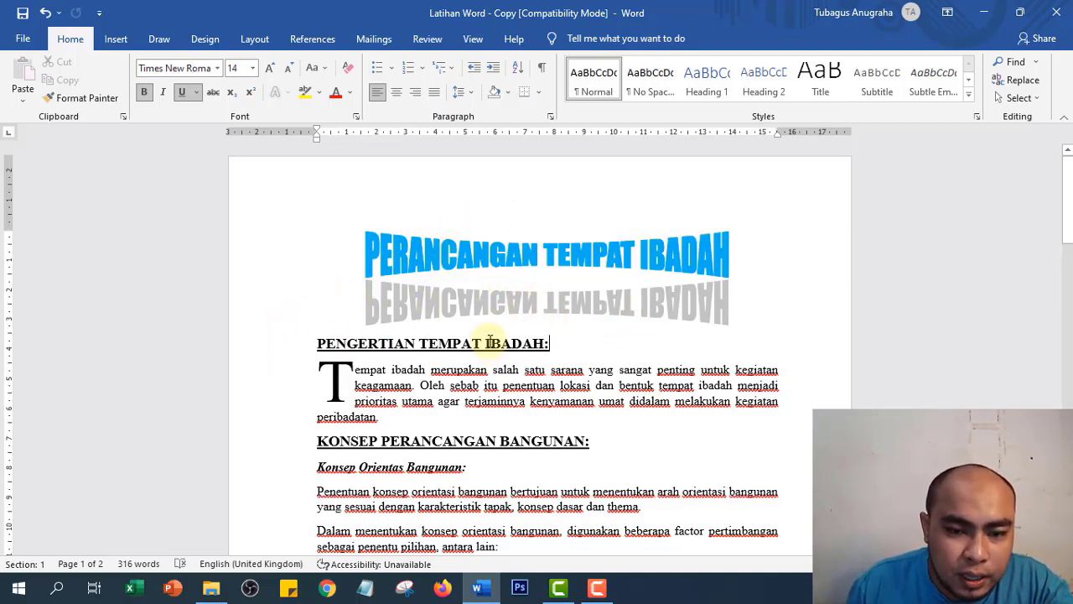
# - Select the PENGERTIAN TEMPAT IBADAH: heading line from the left margin
pyautogui.scroll(-2, 439, 374)
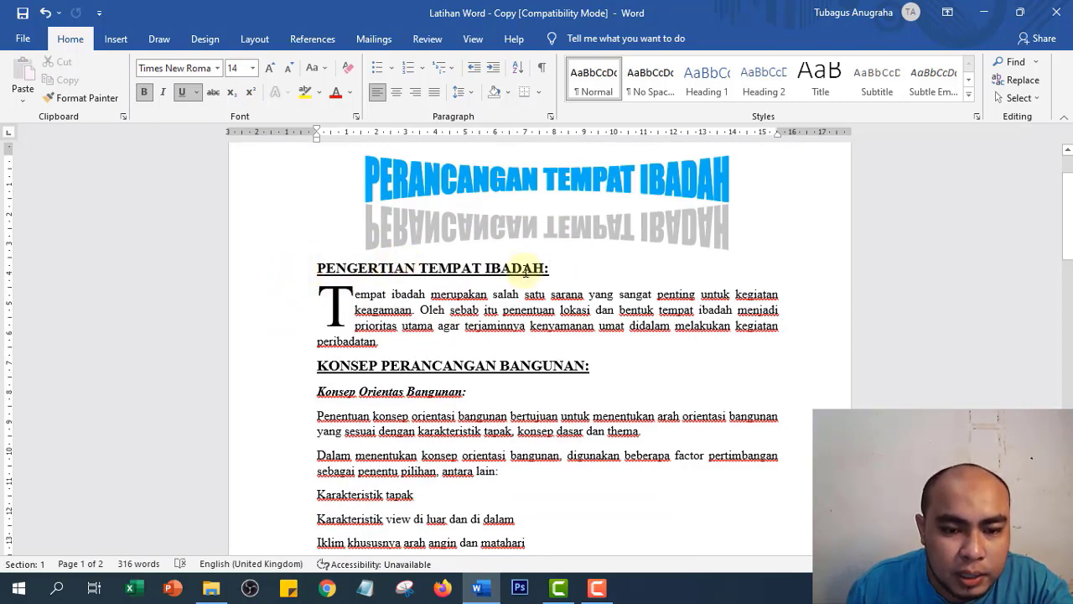
pyautogui.scroll(-3, 210, 350)
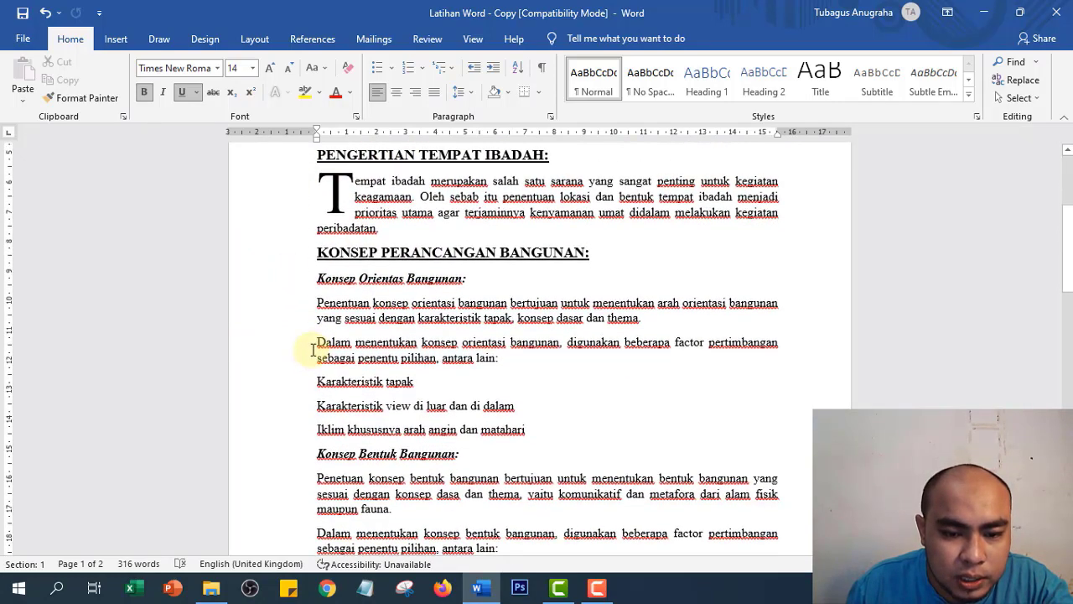
pyautogui.scroll(5, 276, 348)
pyautogui.click(268, 345)
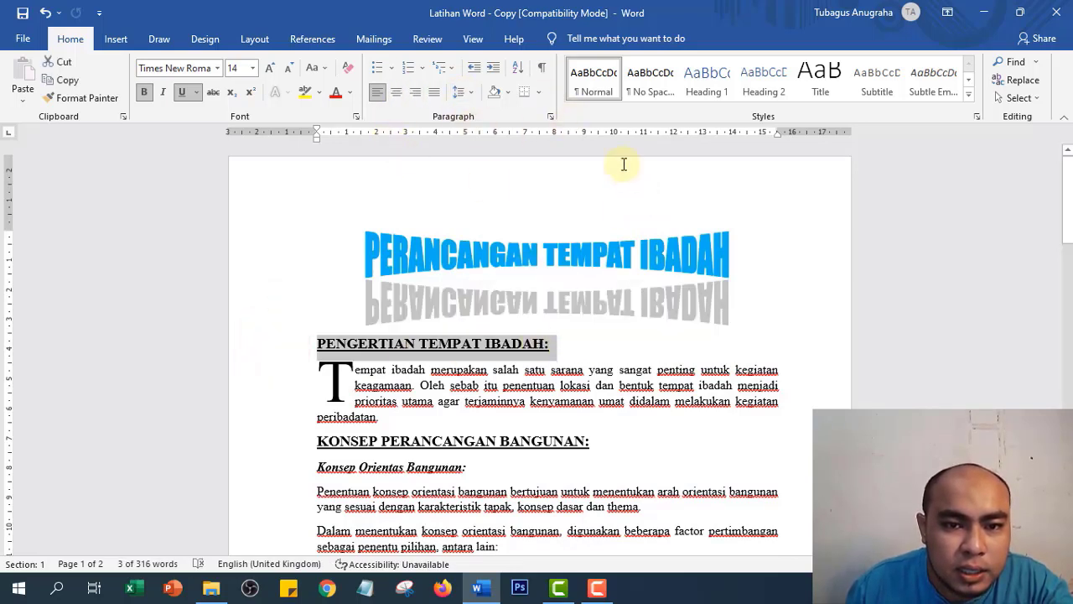
# - Apply the I., II., III. Roman numeral numbering format to PENGERTIAN TEMPAT IBADAH:
pyautogui.click(418, 68)
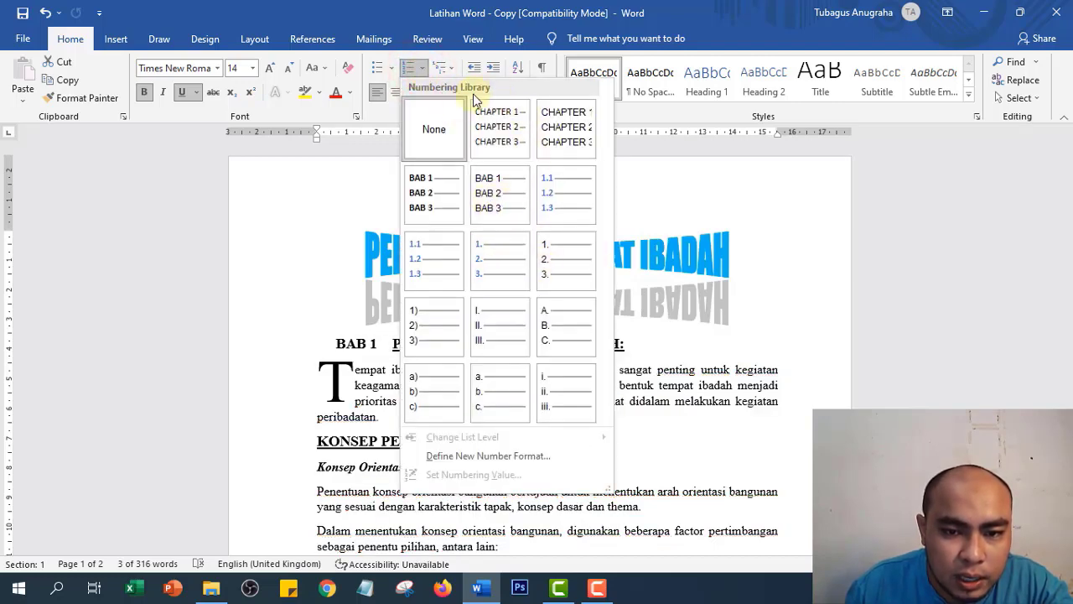
pyautogui.click(495, 340)
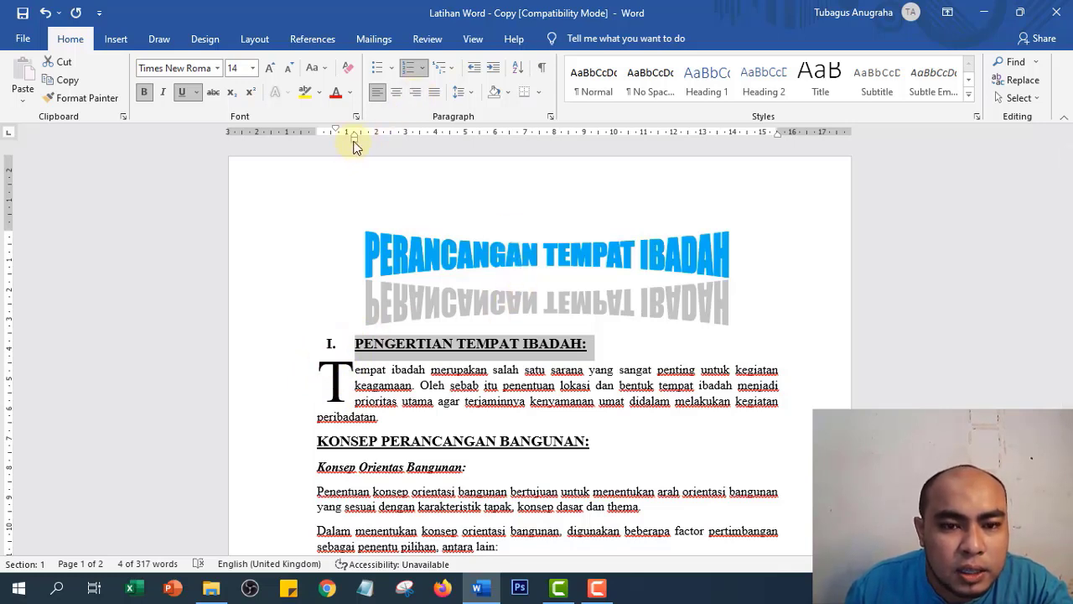
# - Drag the heading's left indent marker so 'I.' aligns with the body text margin
pyautogui.moveTo(357, 141); pyautogui.dragTo(317, 144)
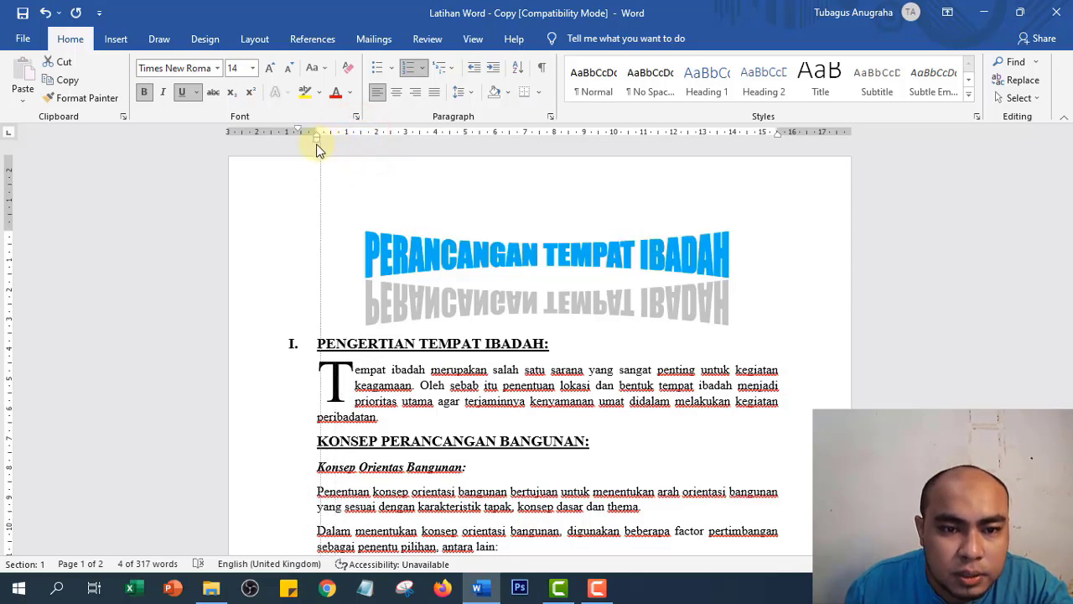
pyautogui.moveTo(317, 148); pyautogui.dragTo(316, 144)
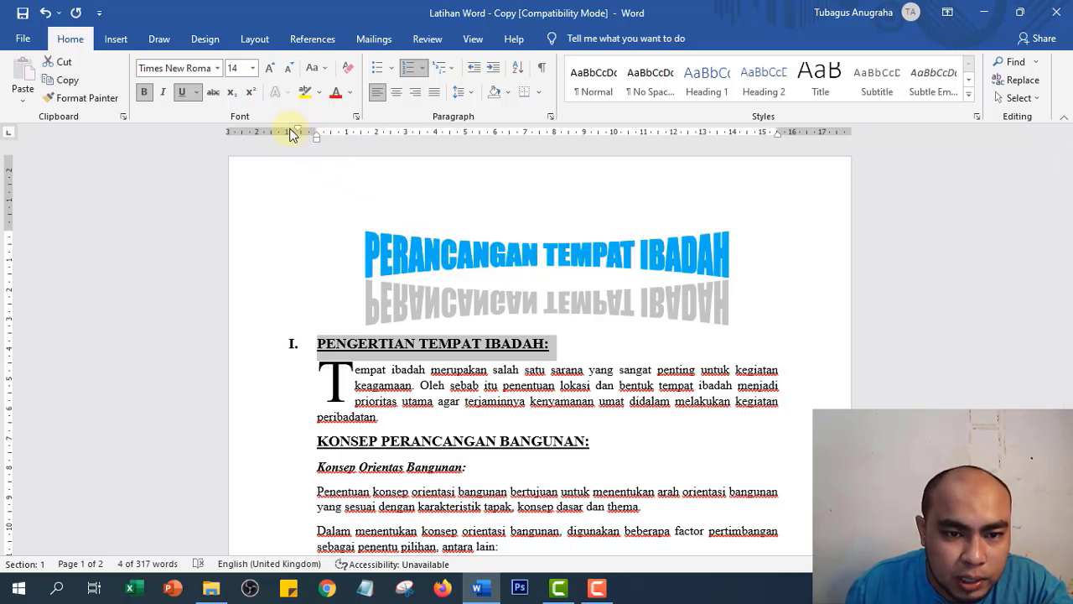
pyautogui.moveTo(317, 144); pyautogui.dragTo(336, 145)
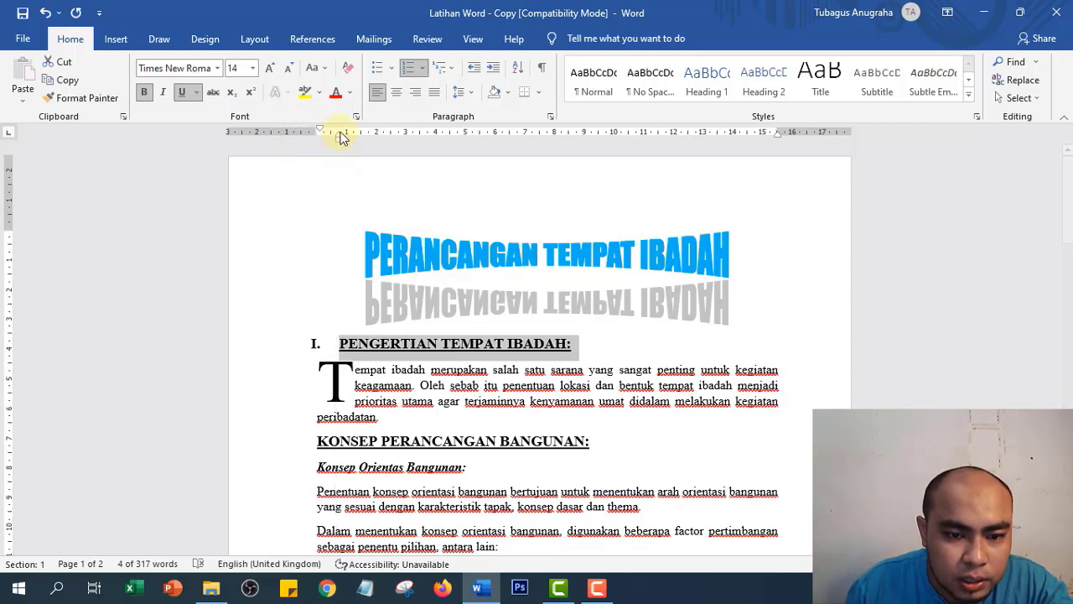
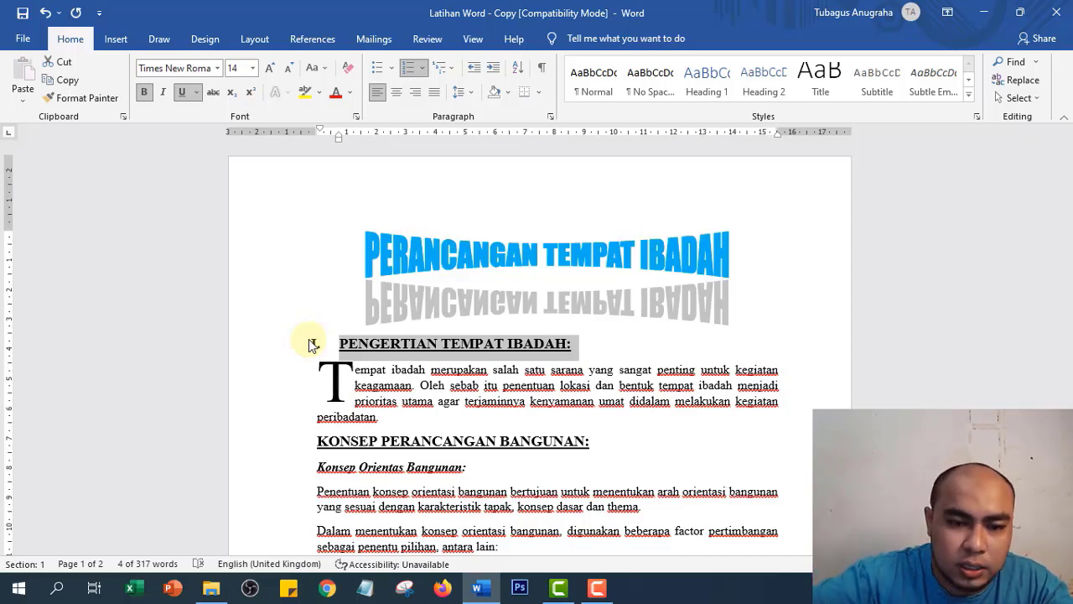
# - Number the PENGERTIAN TEMPAT IBADAH: heading as I. and indent the Tempat ibadah paragraph right
pyautogui.click(312, 343)
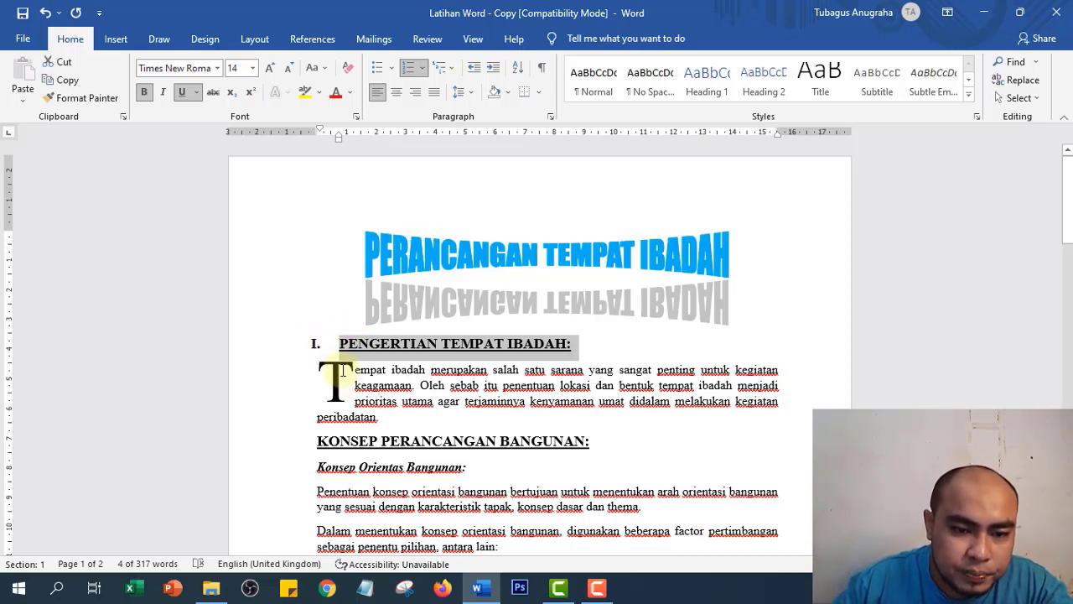
pyautogui.moveTo(271, 365); pyautogui.dragTo(276, 422)
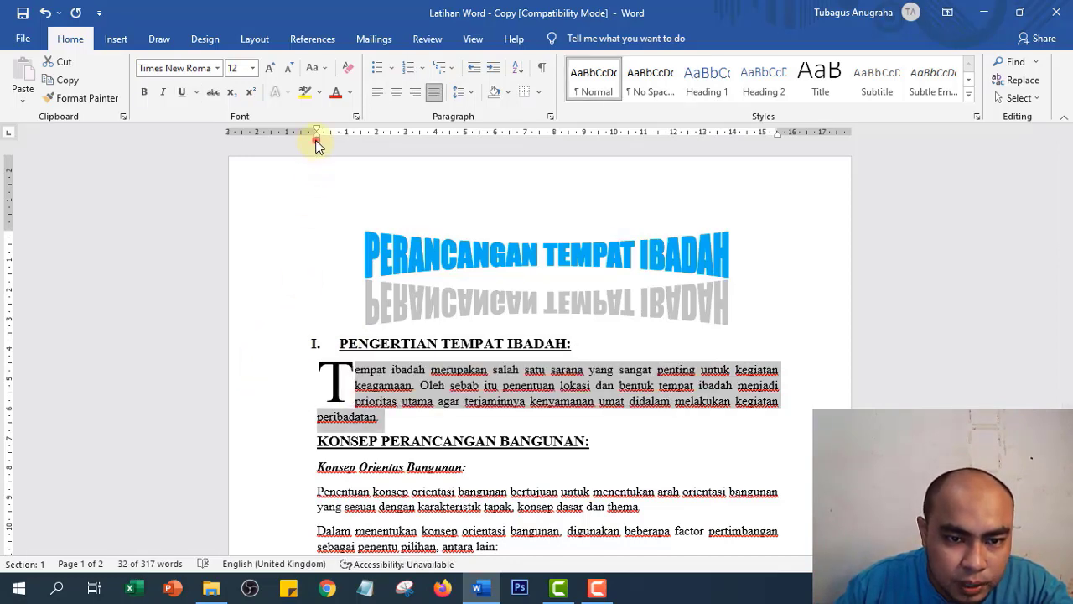
pyautogui.moveTo(317, 144); pyautogui.dragTo(378, 151)
# - Shift the Tempat ibadah paragraph text right, away from the drop cap, with the left indent marker
pyautogui.click(342, 375)
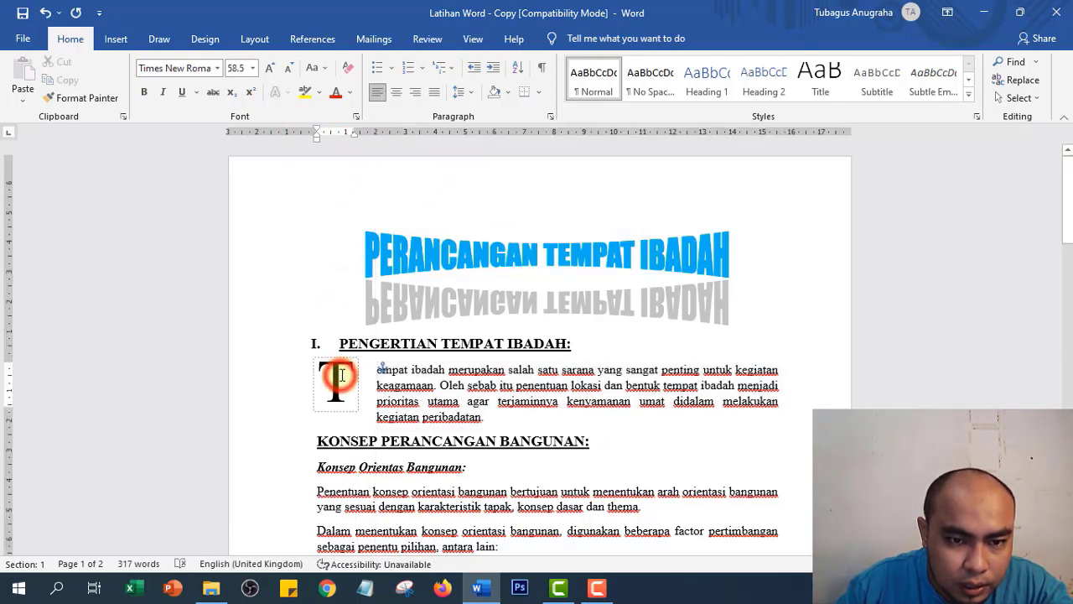
pyautogui.click(318, 139)
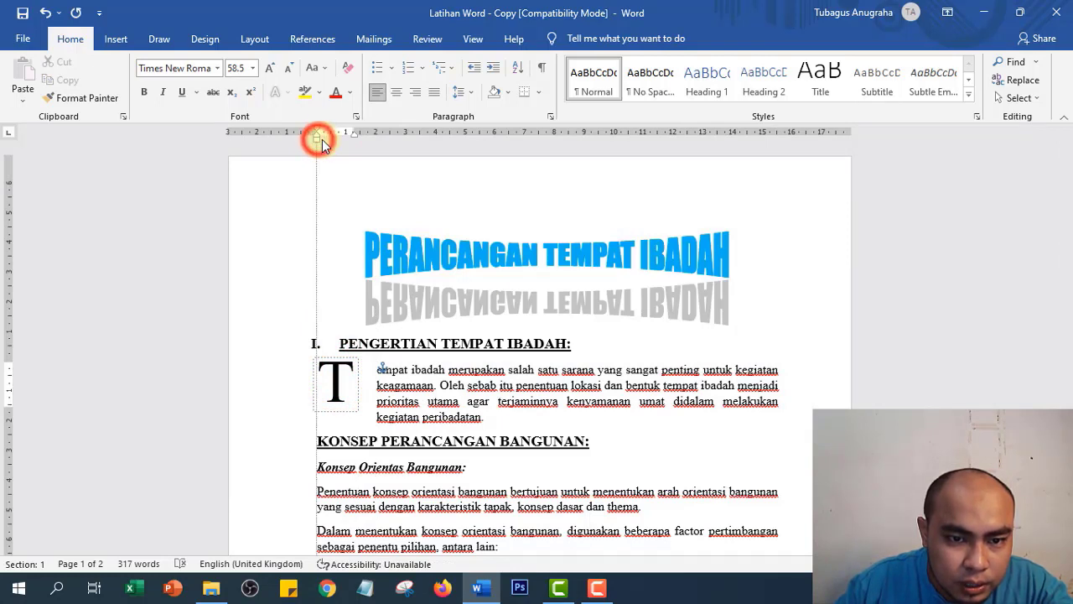
pyautogui.click(316, 139)
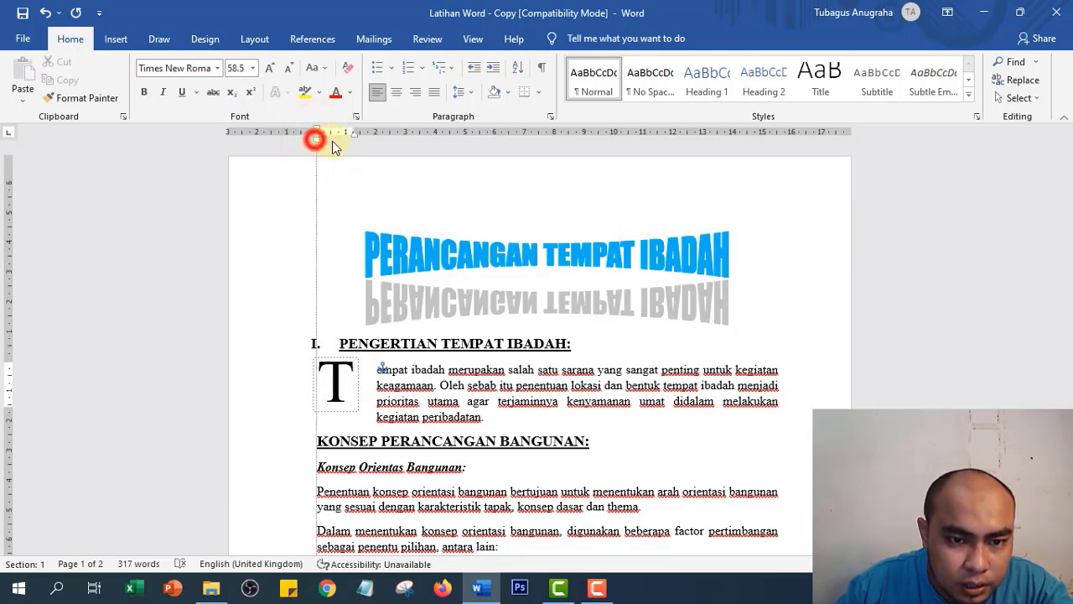
pyautogui.click(378, 384)
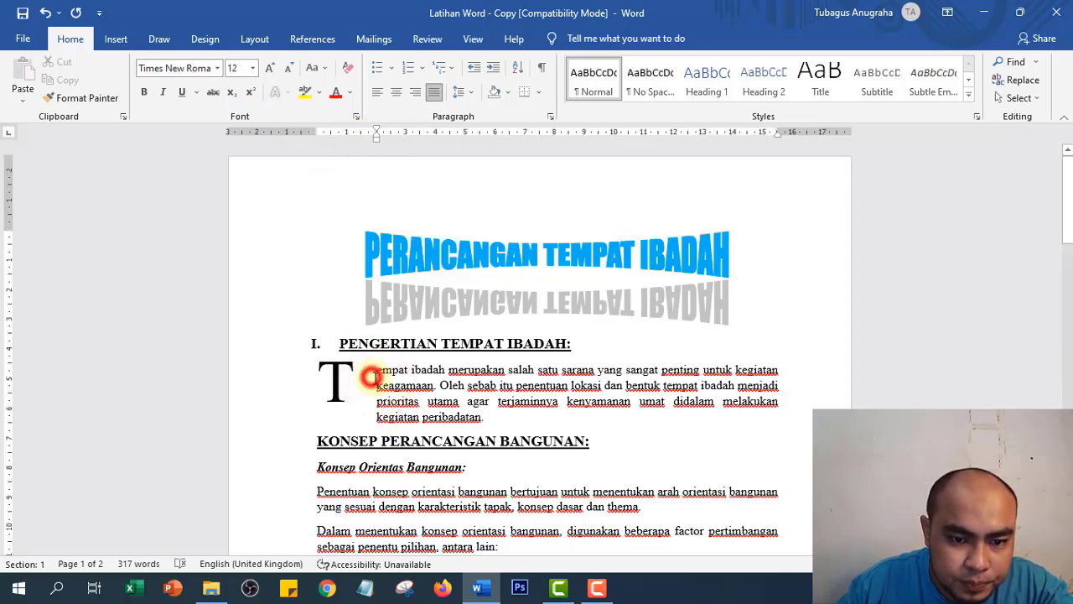
pyautogui.click(379, 418)
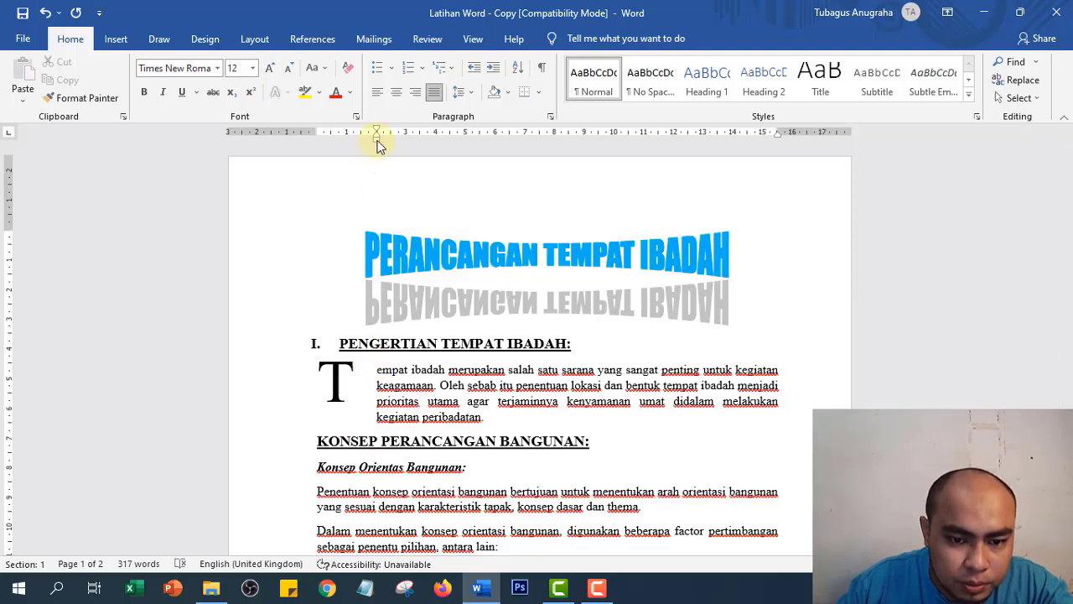
pyautogui.moveTo(378, 142); pyautogui.dragTo(412, 143)
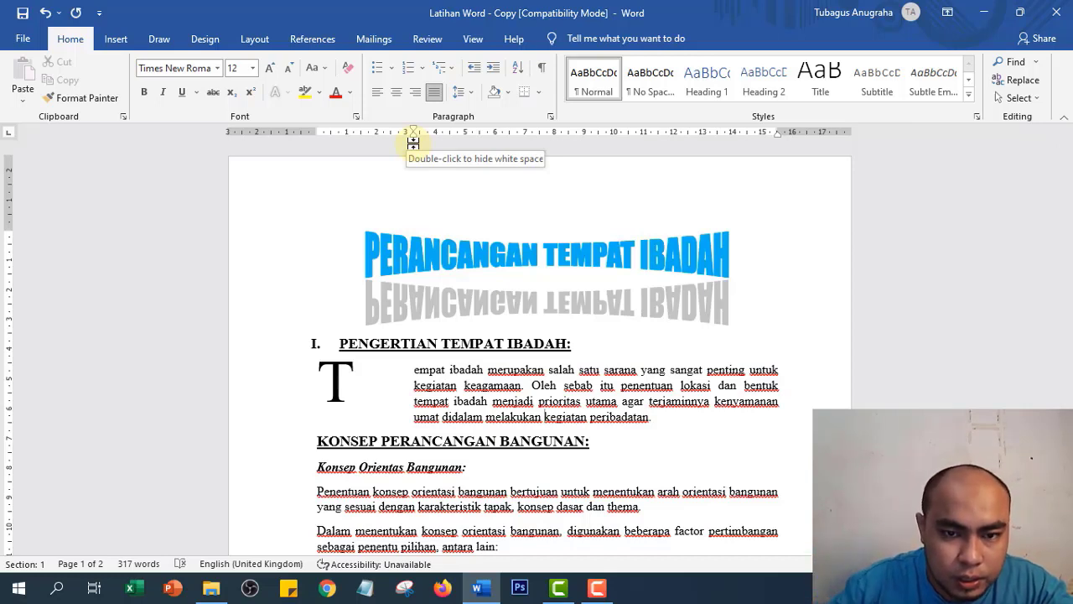
pyautogui.moveTo(414, 142); pyautogui.dragTo(395, 148)
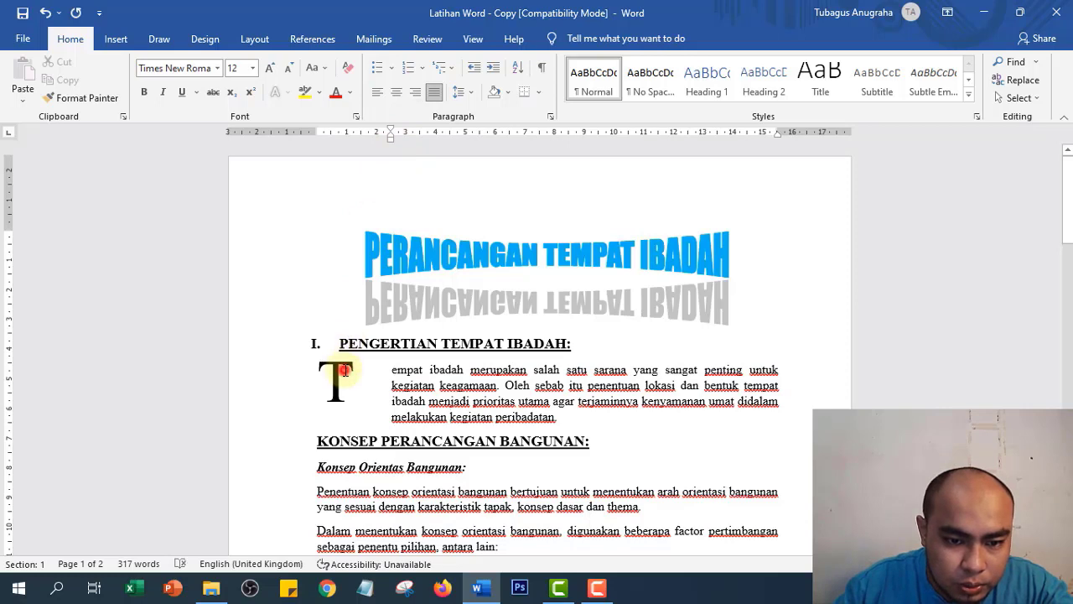
# - Move the drop cap T further right within its frame
pyautogui.click(346, 377)
pyautogui.doubleClick(344, 381)
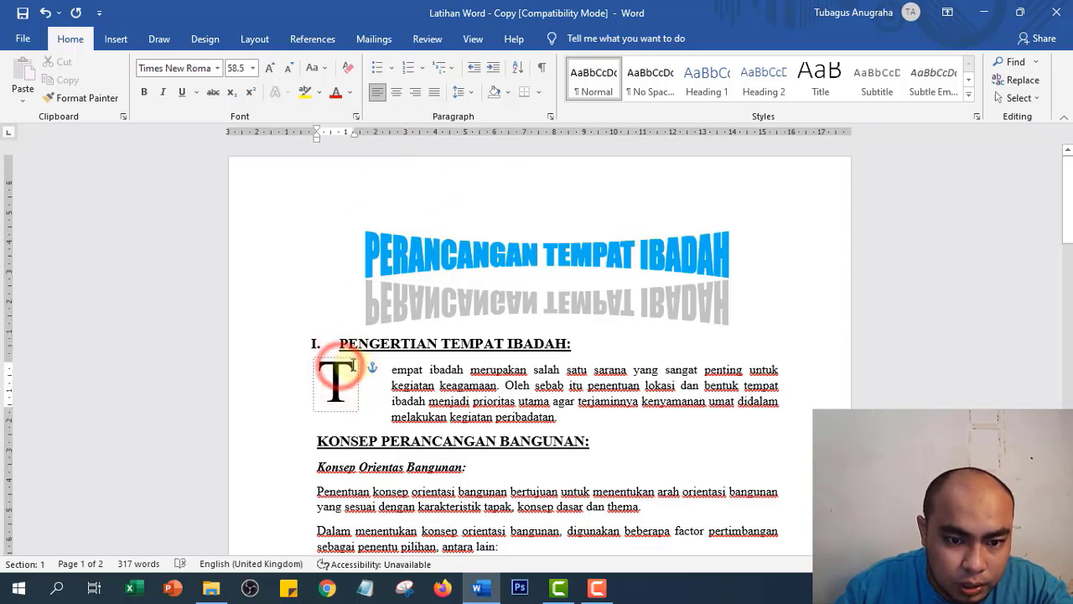
pyautogui.moveTo(353, 134); pyautogui.dragTo(386, 140)
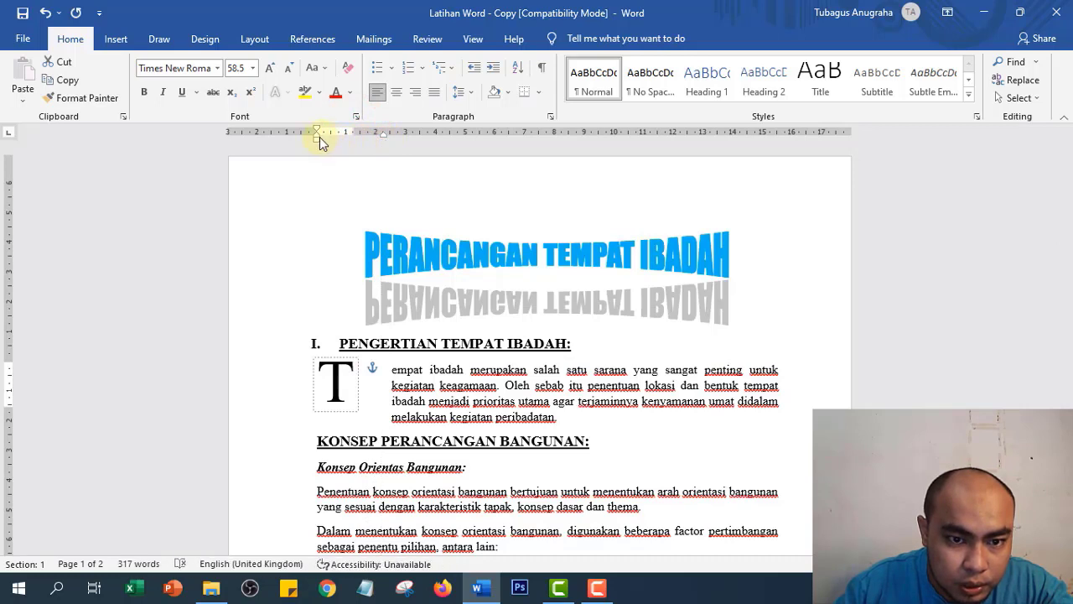
pyautogui.moveTo(320, 137)
pyautogui.mouseDown()
pyautogui.moveTo(355, 148)
pyautogui.moveTo(408, 132)
pyautogui.moveTo(383, 138)
pyautogui.mouseUp()
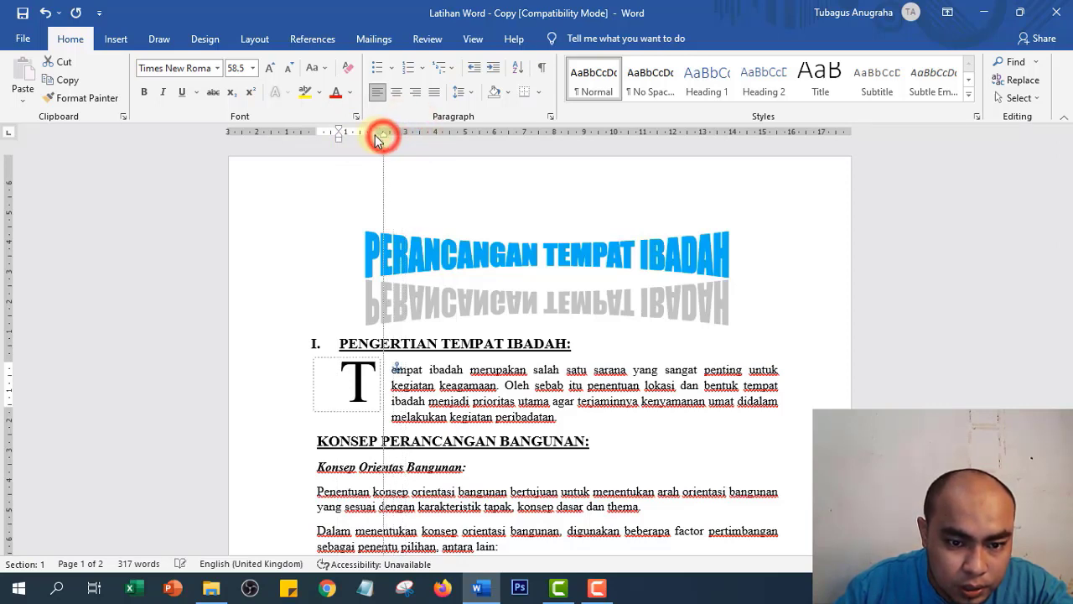
pyautogui.click(342, 379)
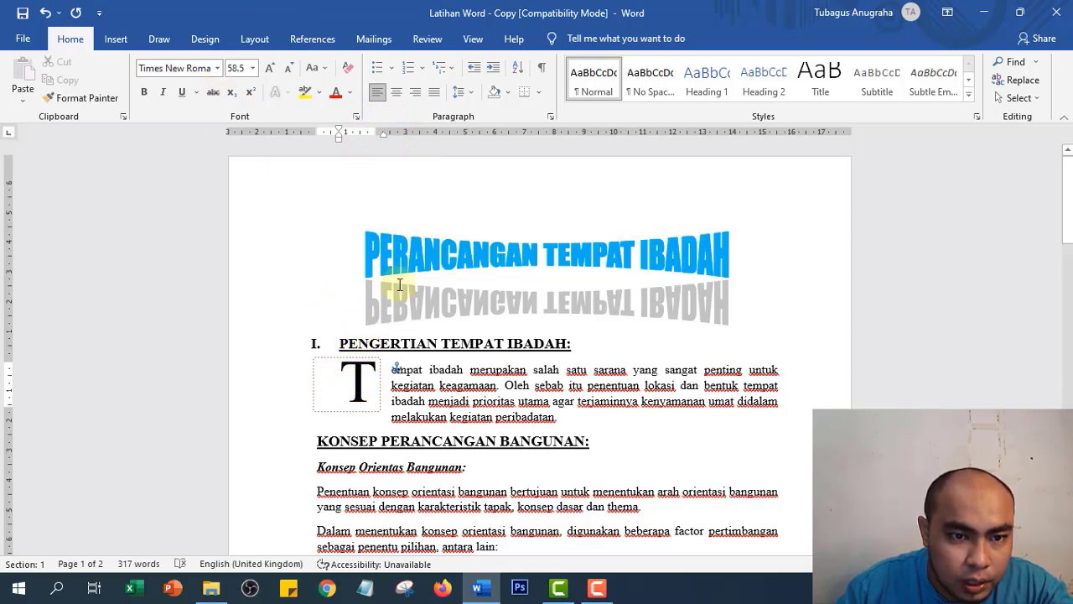
# - Enlarge the drop cap T two steps with Grow Font
pyautogui.doubleClick(358, 383)
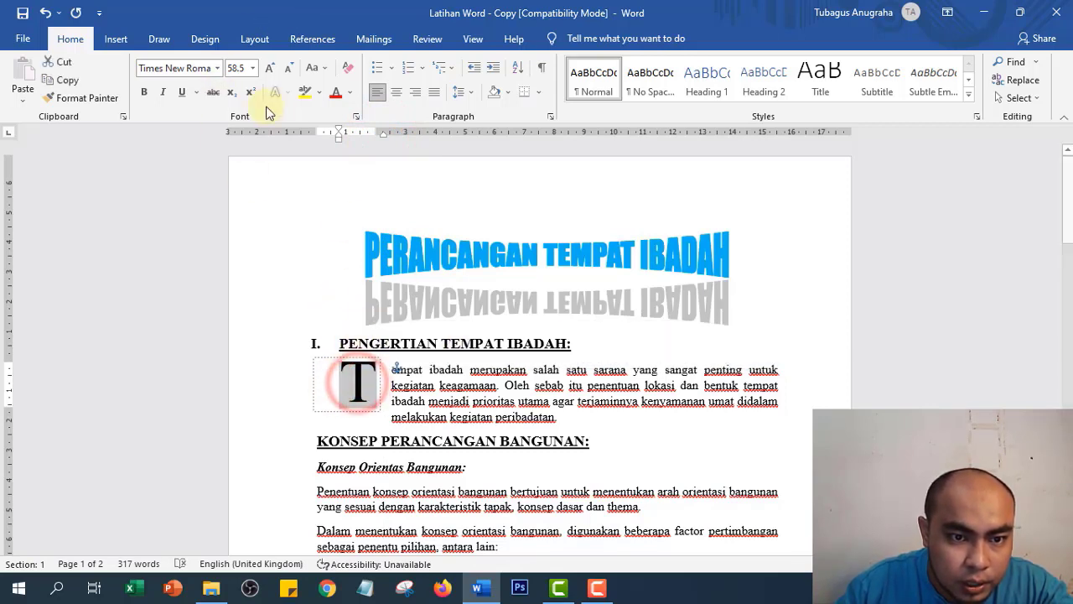
pyautogui.click(252, 67)
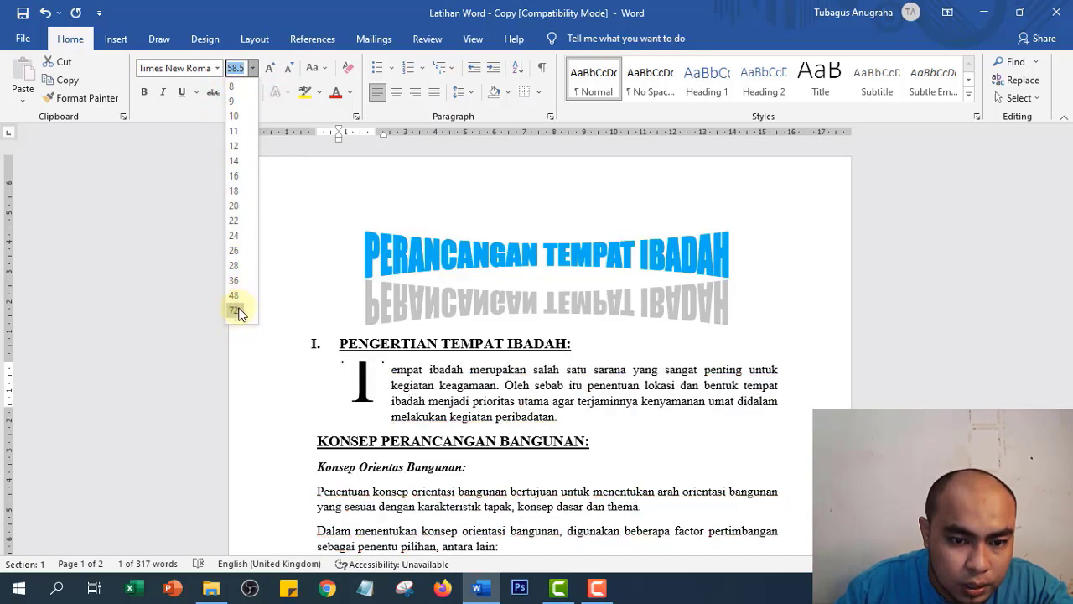
pyautogui.click(361, 384)
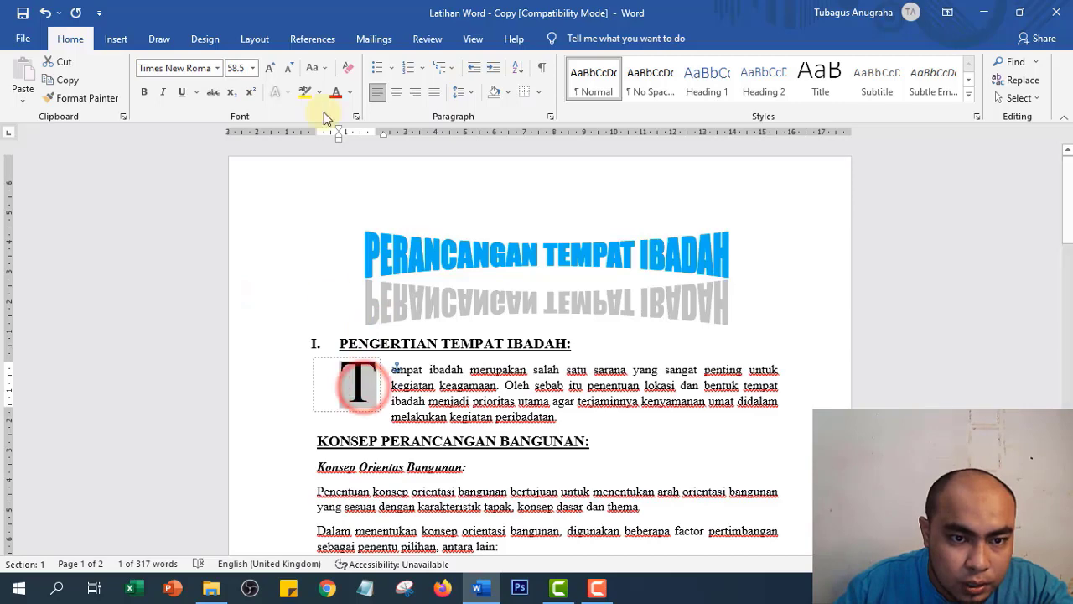
pyautogui.click(271, 67)
pyautogui.click(271, 67)
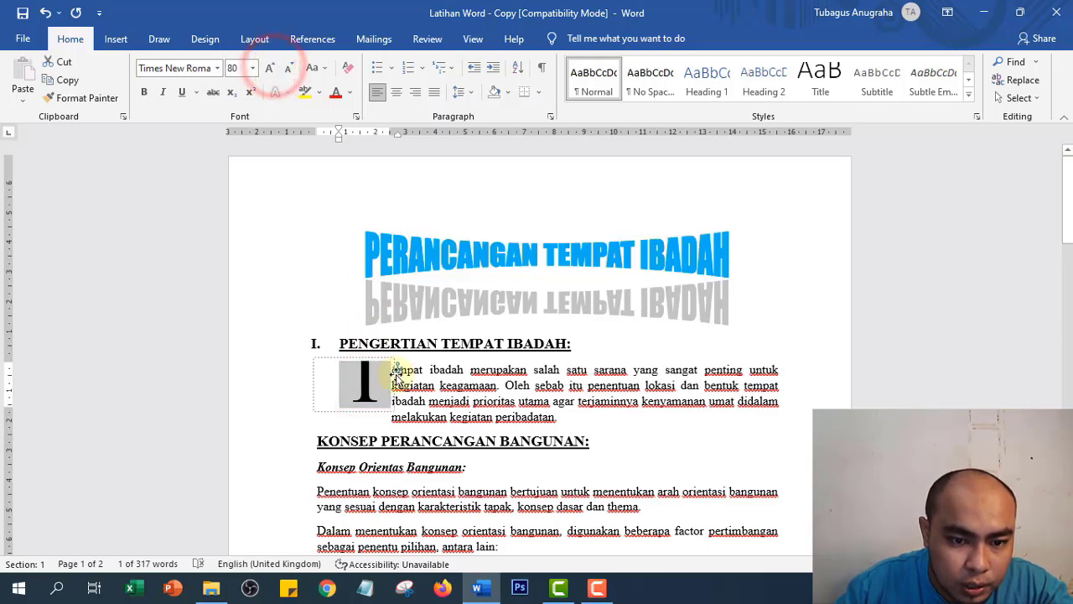
pyautogui.click(360, 383)
pyautogui.scroll(-2, 365, 382)
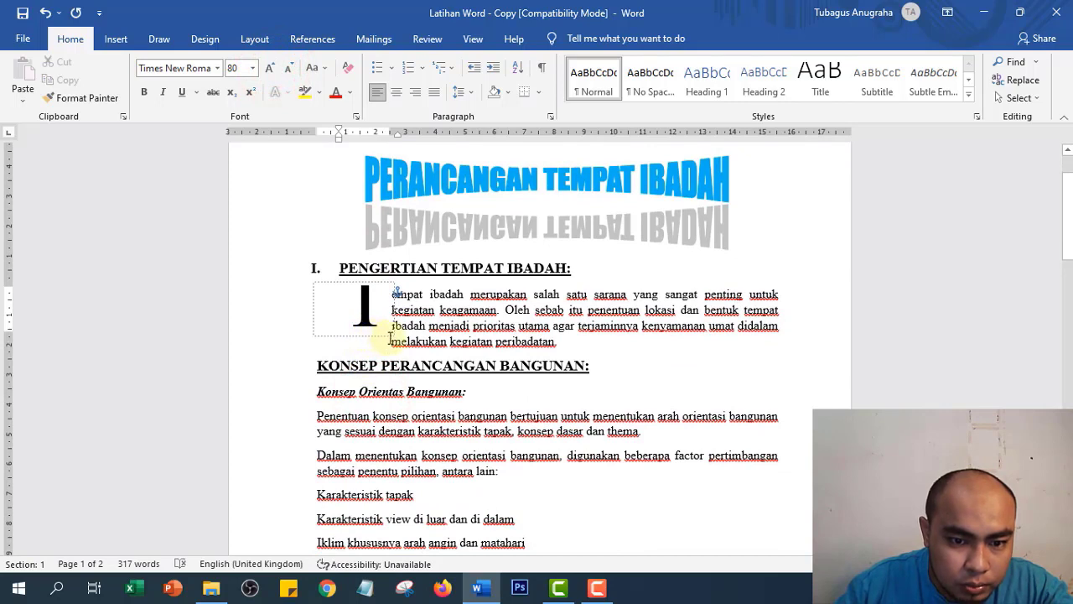
# - Stretch the drop cap frame downward and set the T to 72 pt
pyautogui.click(355, 292)
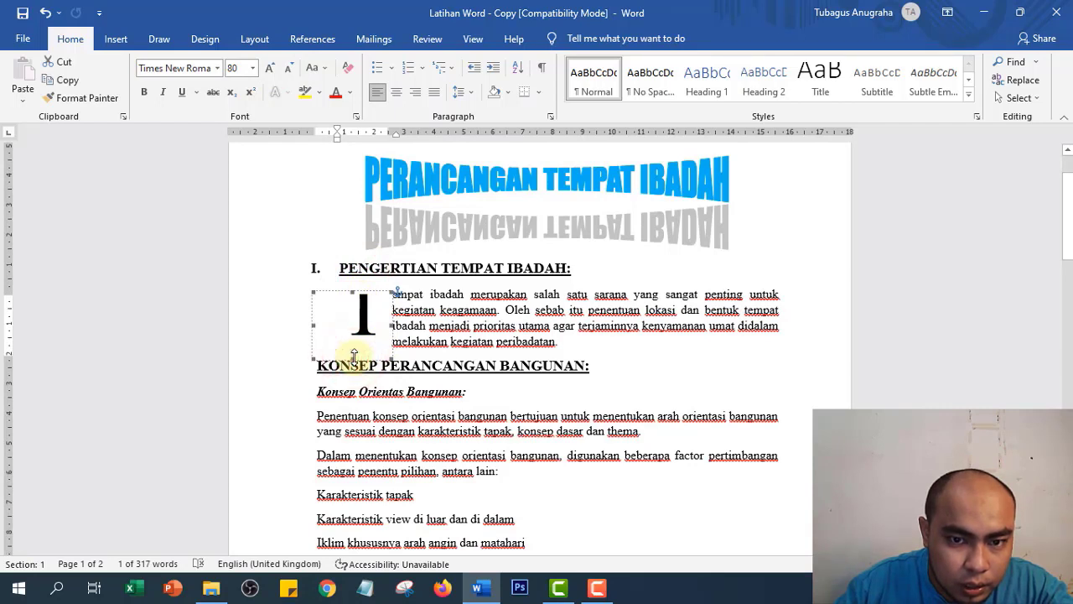
pyautogui.moveTo(353, 355)
pyautogui.mouseDown()
pyautogui.moveTo(359, 342)
pyautogui.moveTo(348, 372)
pyautogui.mouseUp()
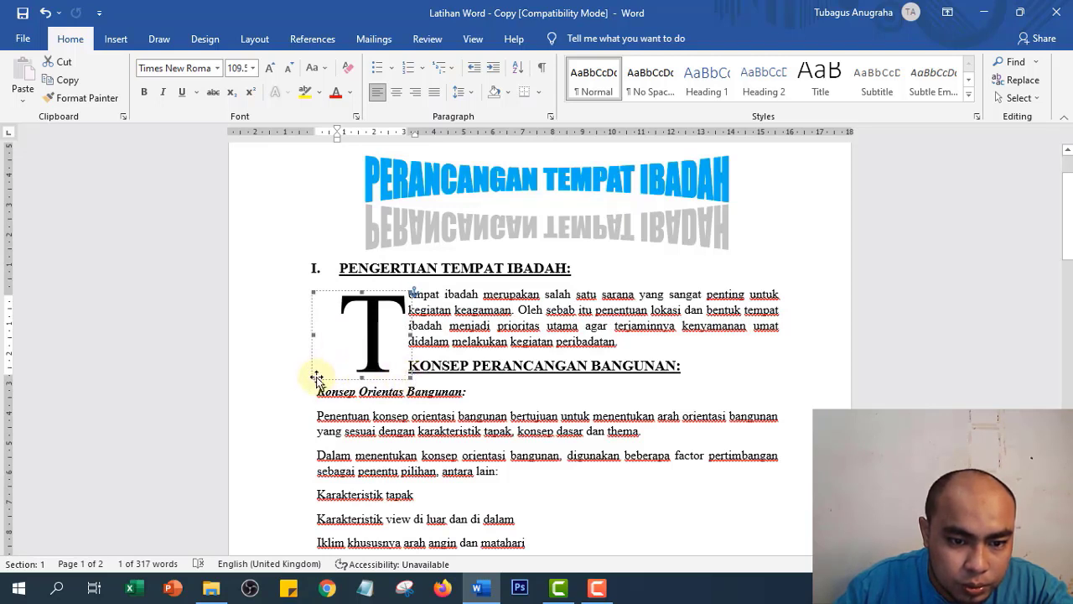
pyautogui.moveTo(315, 375); pyautogui.dragTo(340, 364)
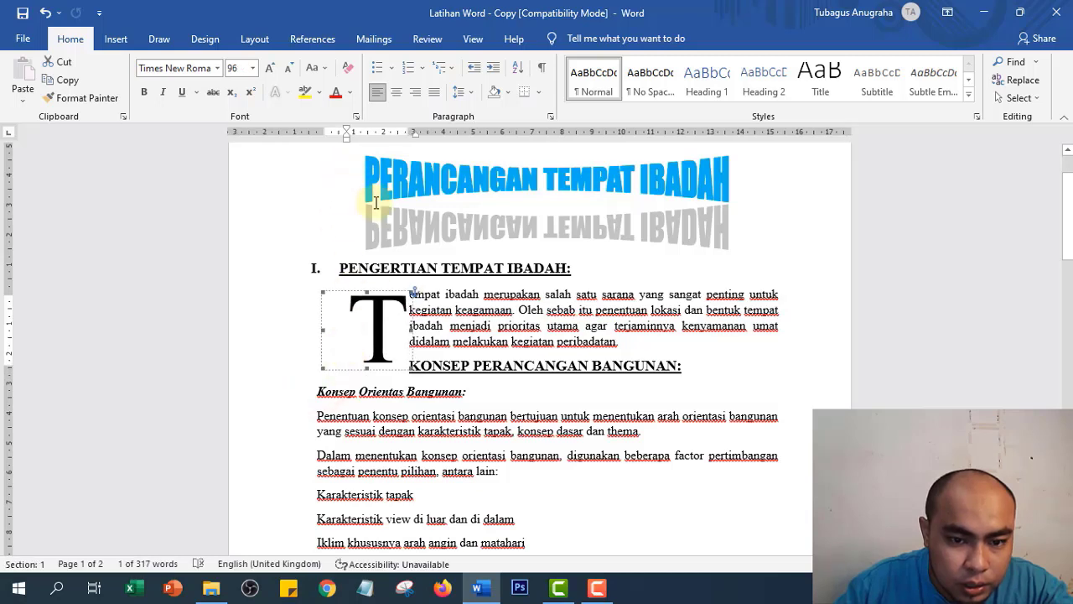
pyautogui.click(289, 67)
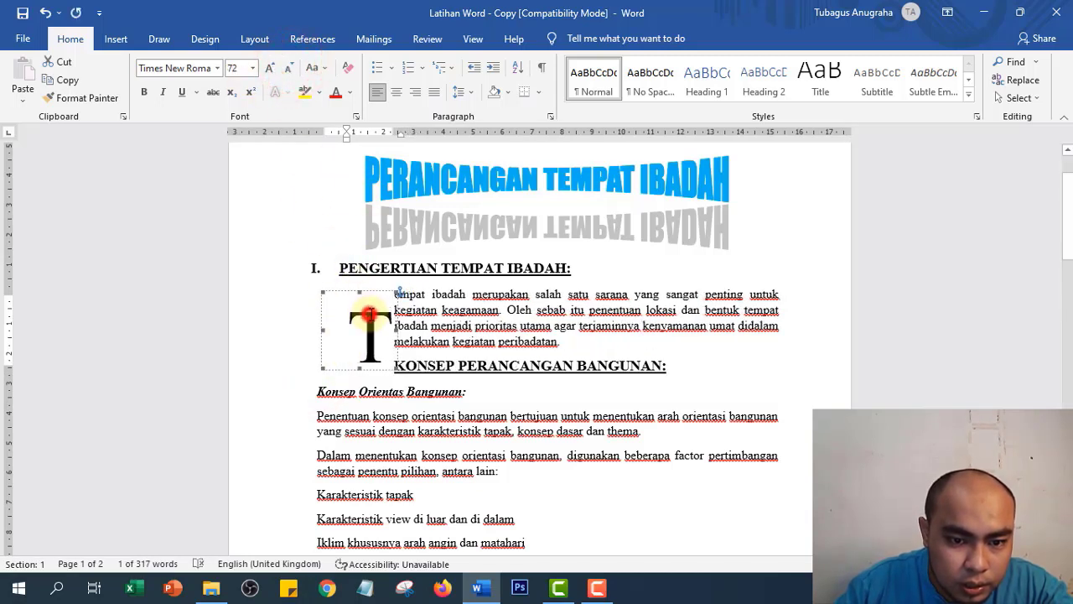
pyautogui.click(369, 315)
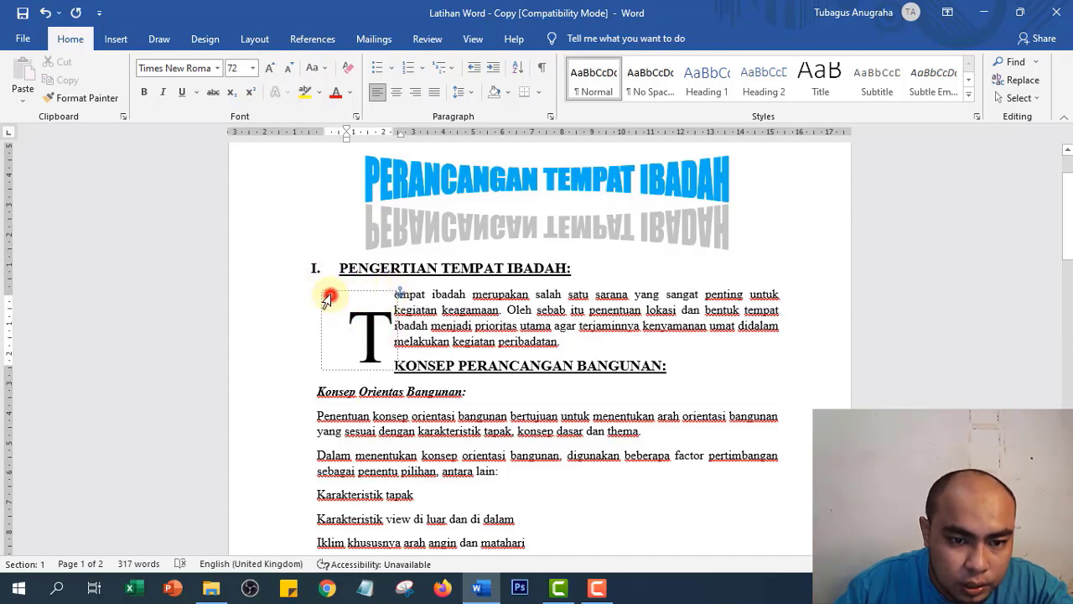
# - Widen the drop cap frame so the T reaches about 79 pt
pyautogui.click(325, 295)
pyautogui.click(332, 294)
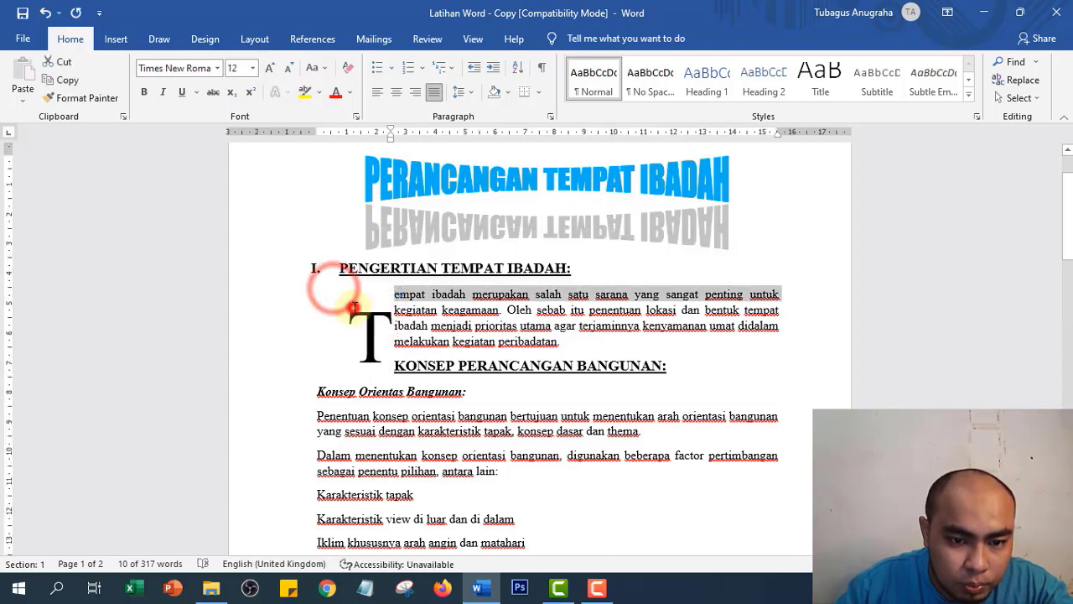
pyautogui.click(352, 308)
pyautogui.click(321, 291)
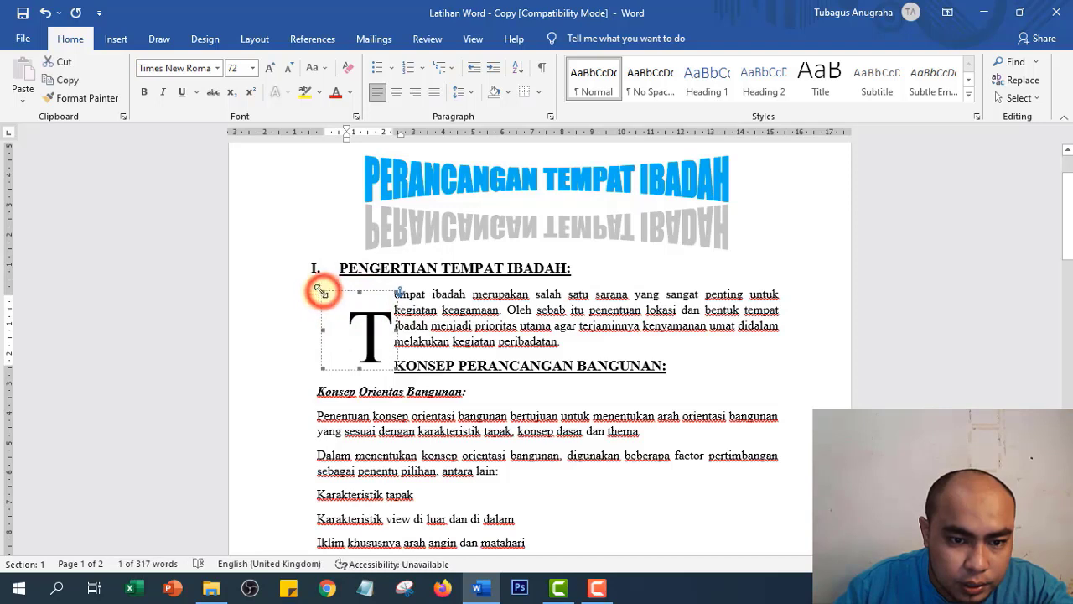
pyautogui.moveTo(321, 291); pyautogui.dragTo(358, 288)
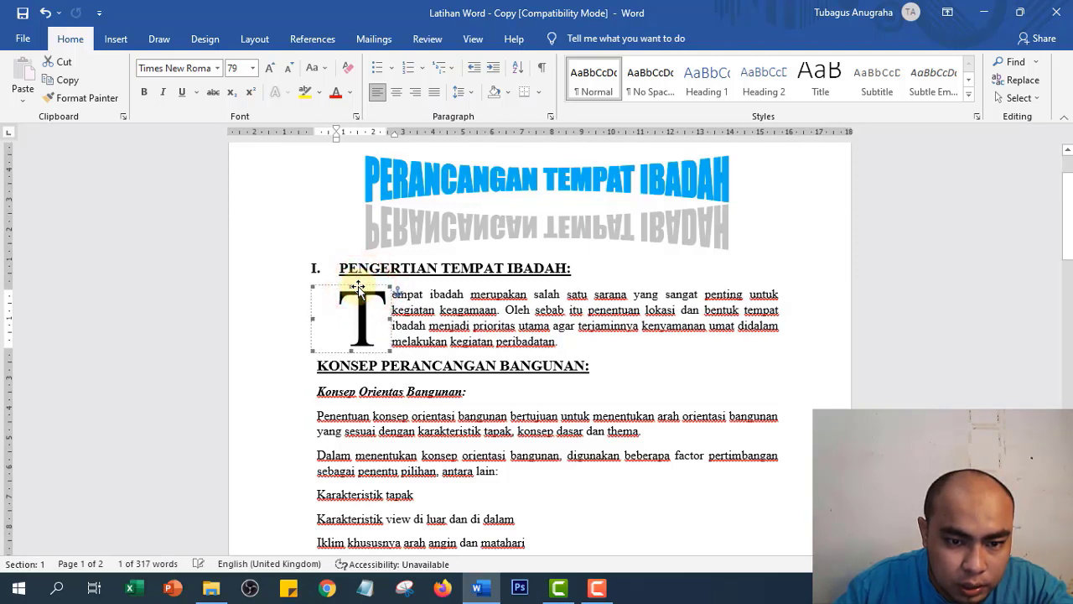
pyautogui.click(477, 313)
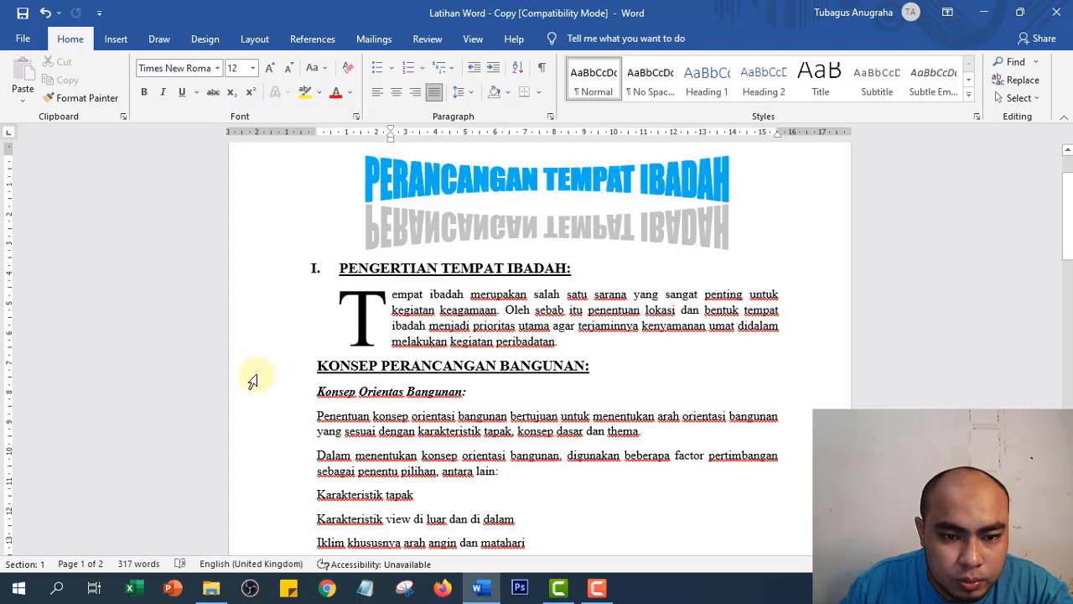
pyautogui.moveTo(250, 379); pyautogui.dragTo(250, 587)
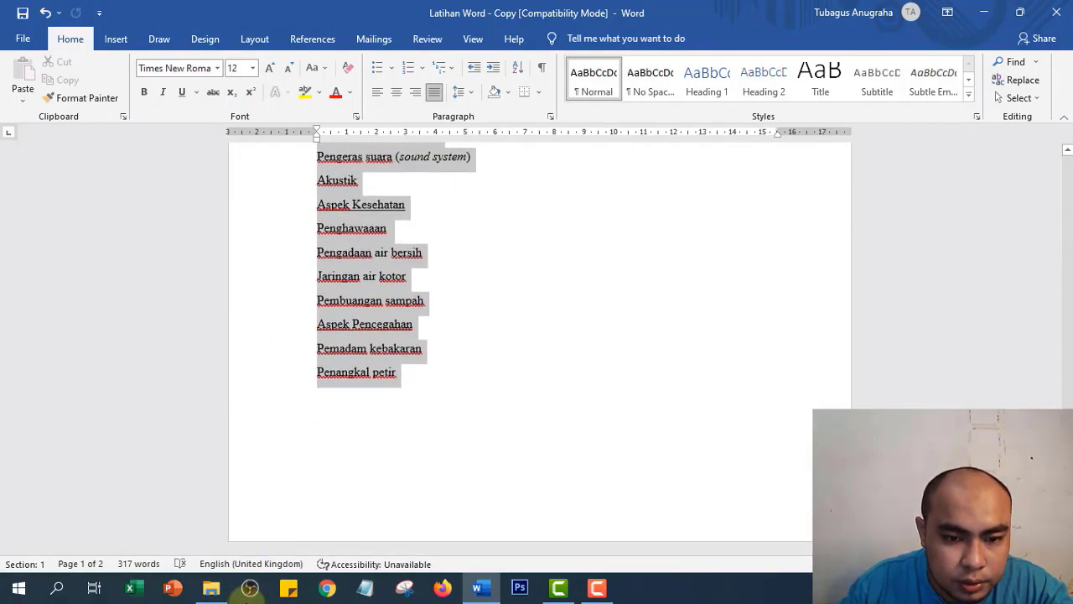
pyautogui.scroll(9, 263, 438)
pyautogui.scroll(10, 314, 353)
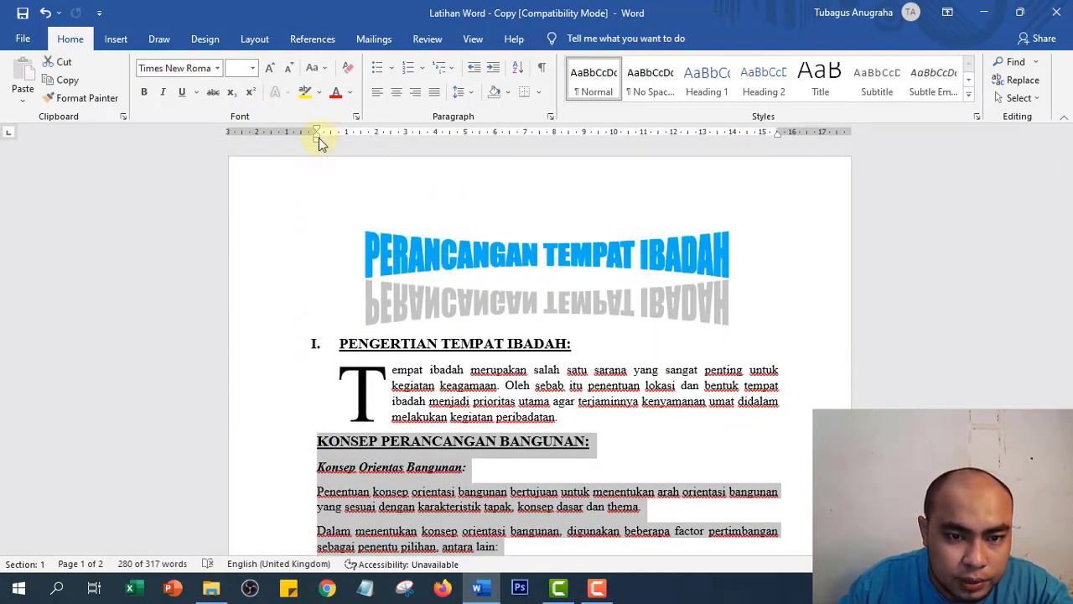
pyautogui.moveTo(317, 137); pyautogui.dragTo(339, 144)
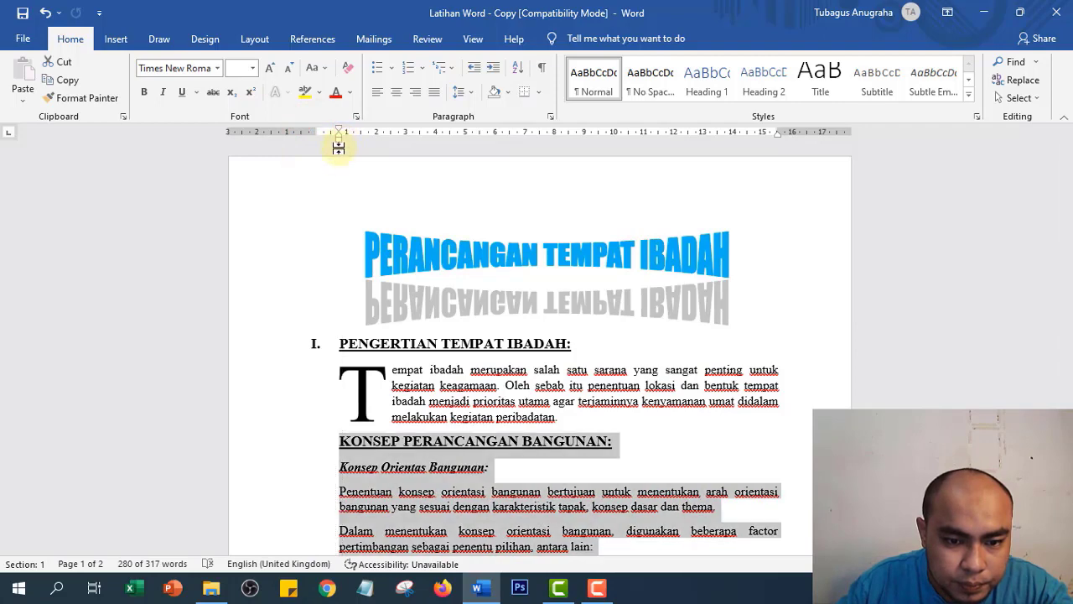
pyautogui.click(550, 490)
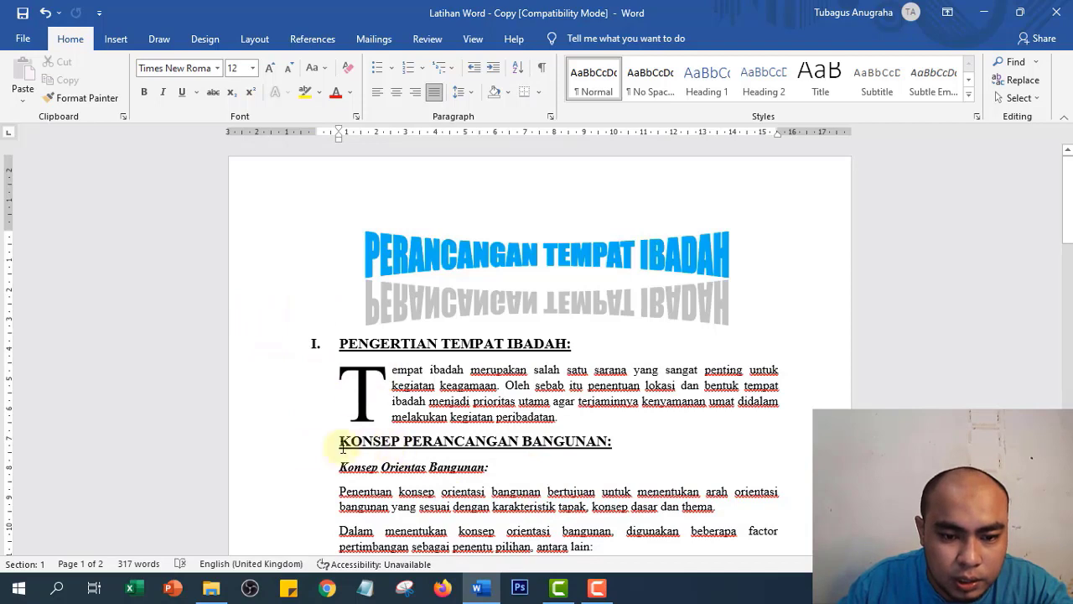
pyautogui.click(249, 344)
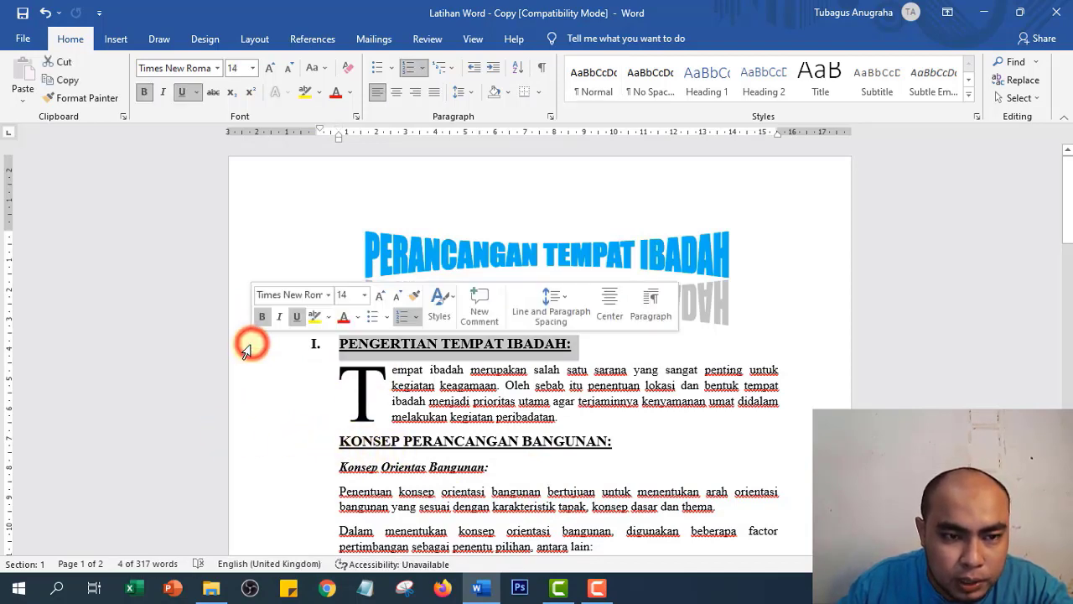
# - Paint heading I's numbered format onto KONSEP PERANCANGAN BANGUNAN:, making it II
pyautogui.click(83, 99)
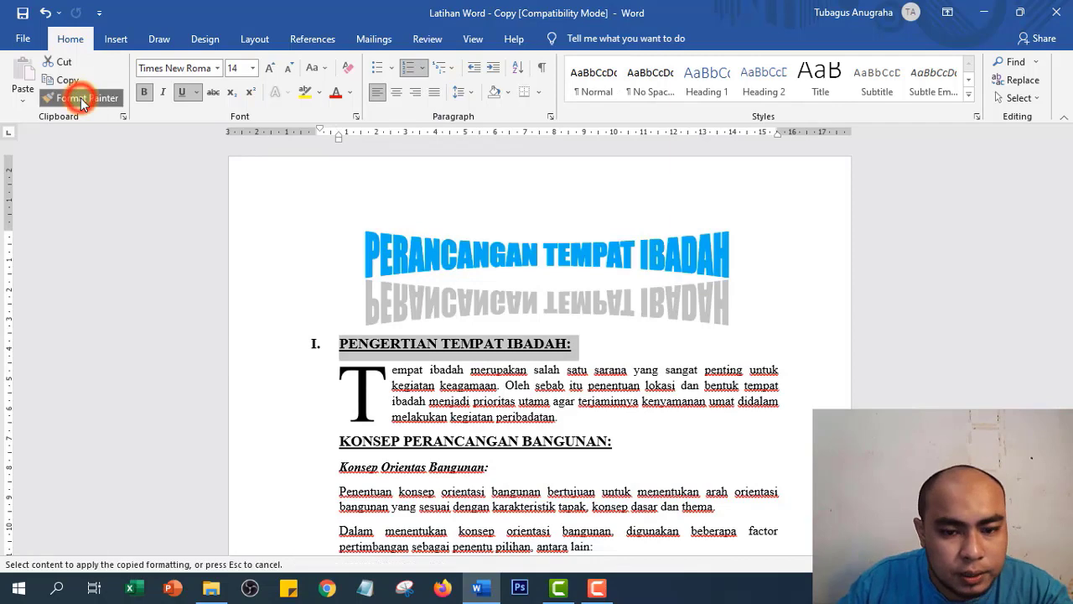
pyautogui.click(299, 449)
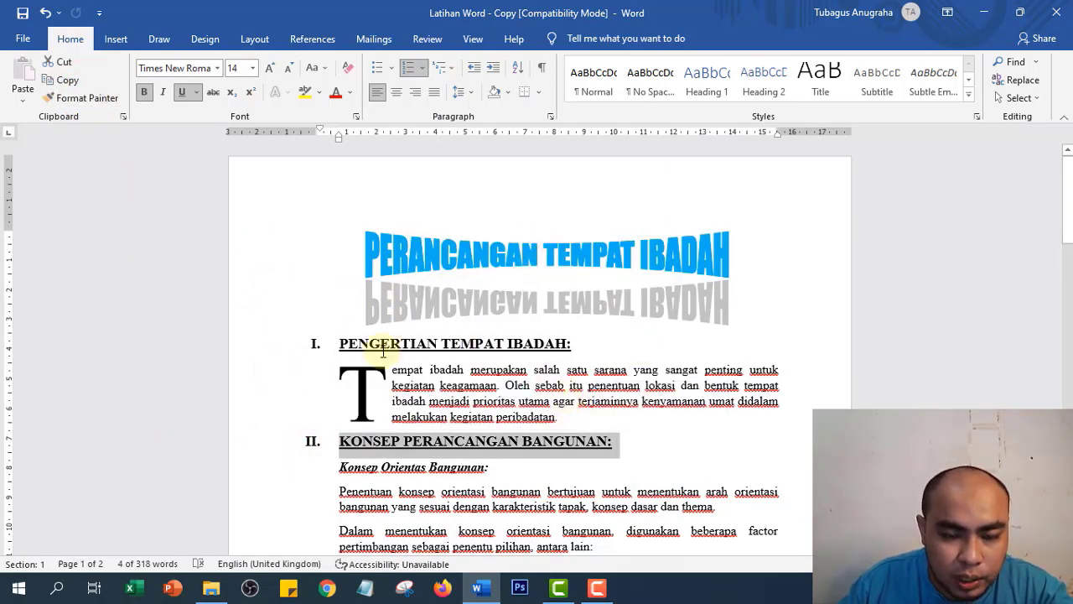
pyautogui.scroll(-2, 450, 470)
pyautogui.scroll(1, 336, 319)
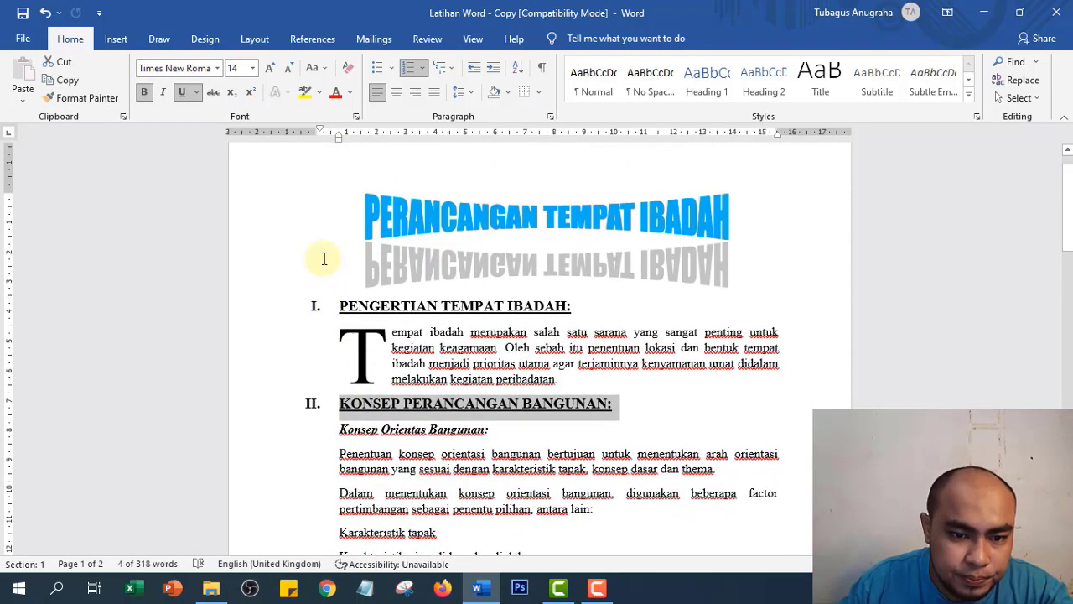
pyautogui.scroll(-2, 331, 407)
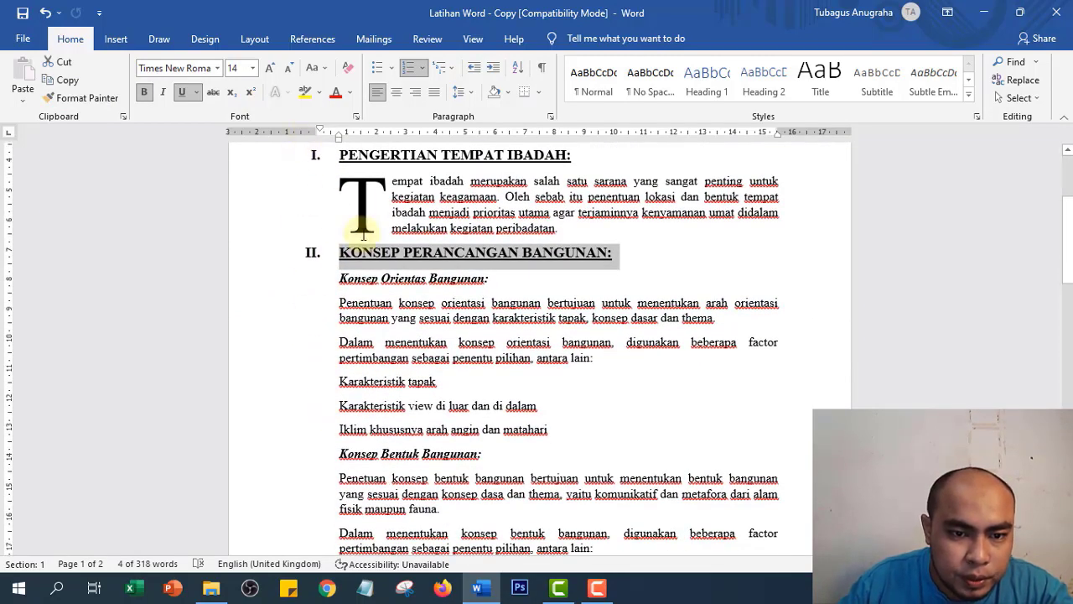
pyautogui.click(361, 254)
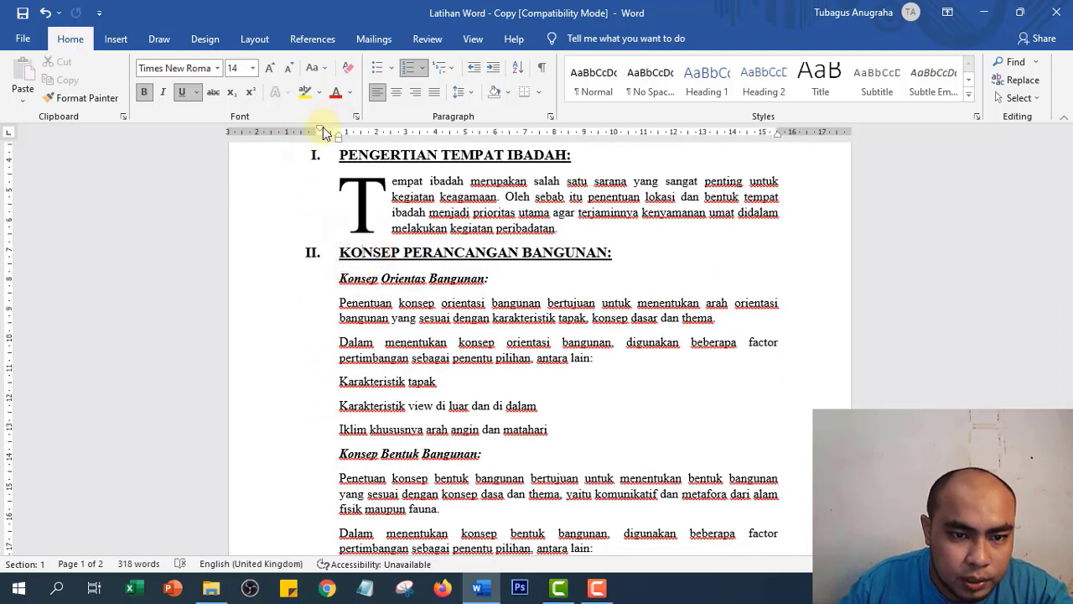
pyautogui.scroll(-2, 355, 305)
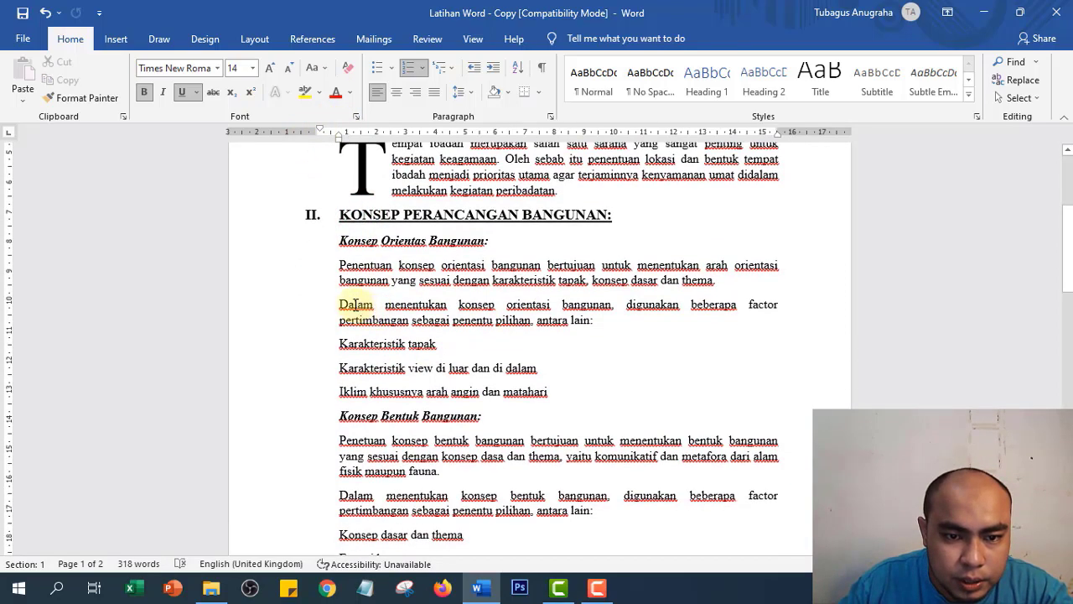
pyautogui.scroll(2, 345, 249)
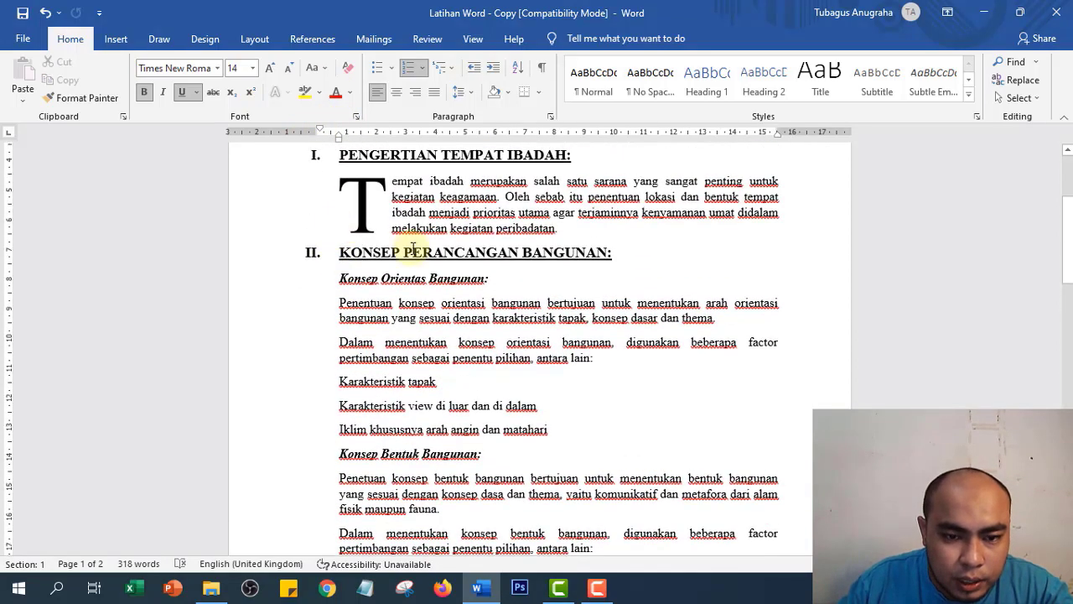
# - Letter Konsep Orientas Bangunan: as A. and shift its indent slightly left
pyautogui.click(281, 289)
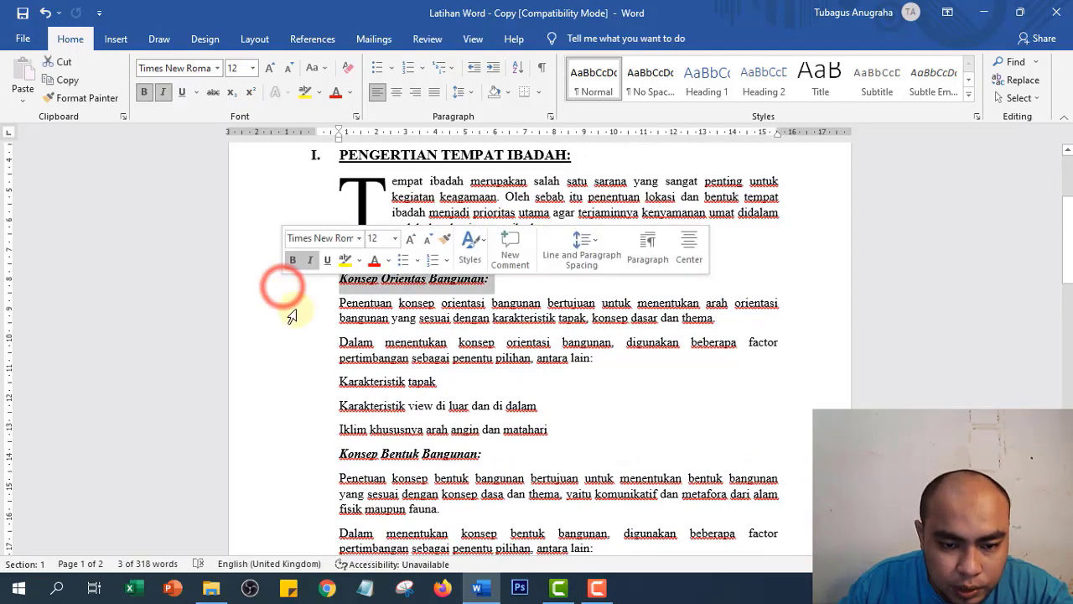
pyautogui.scroll(-4, 376, 379)
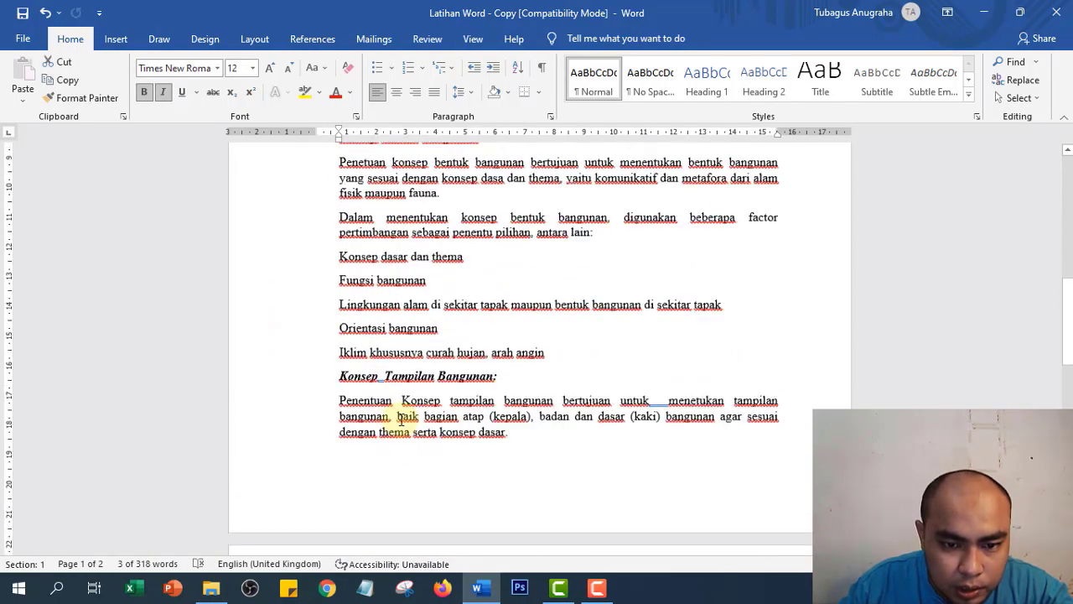
pyautogui.scroll(7, 382, 407)
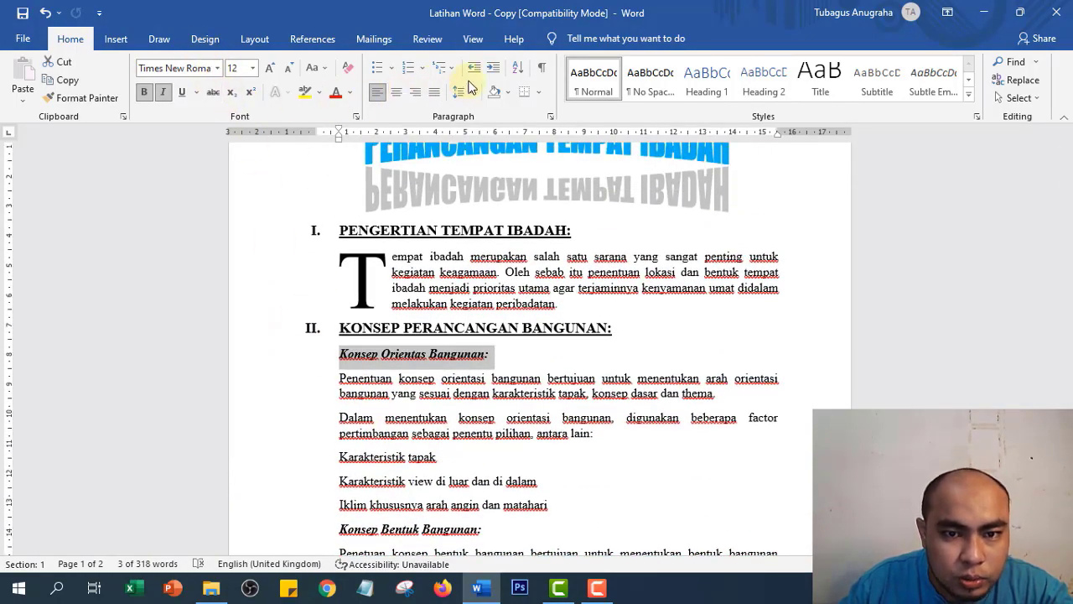
pyautogui.click(422, 72)
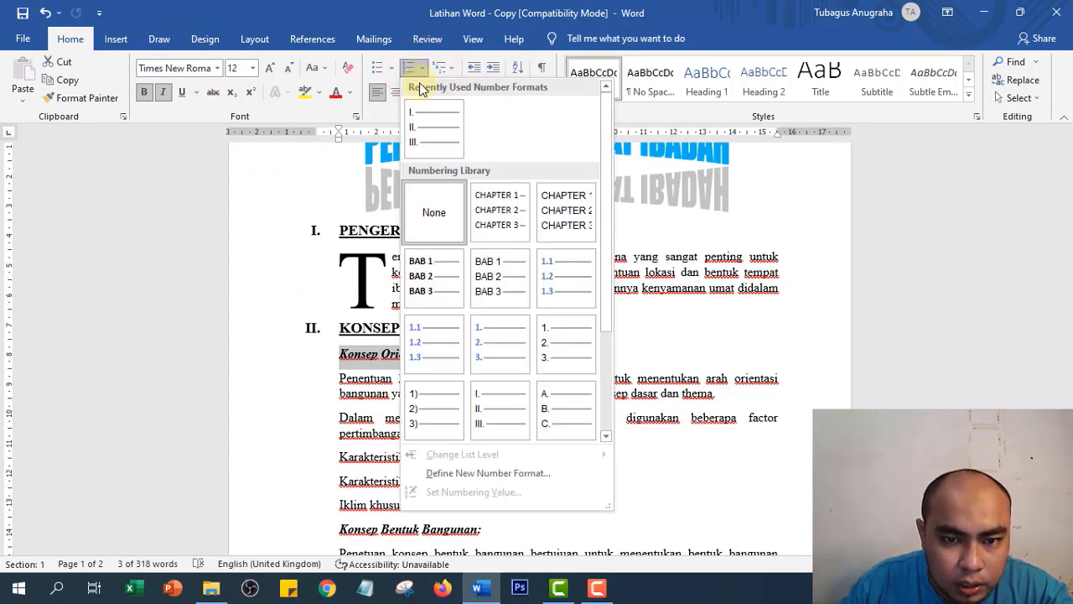
pyautogui.click(560, 404)
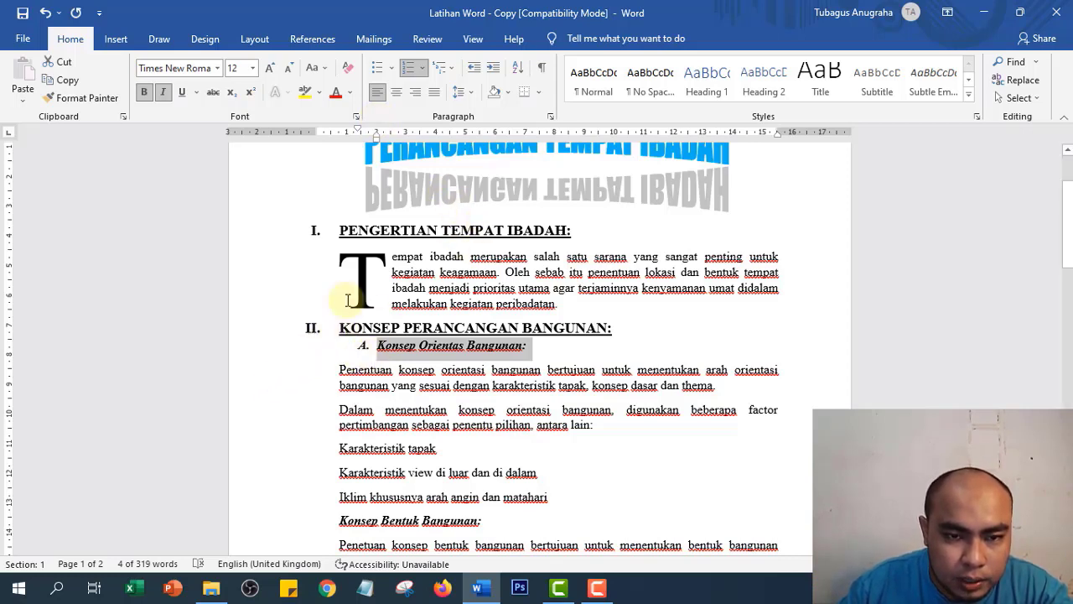
pyautogui.moveTo(376, 140); pyautogui.dragTo(362, 148)
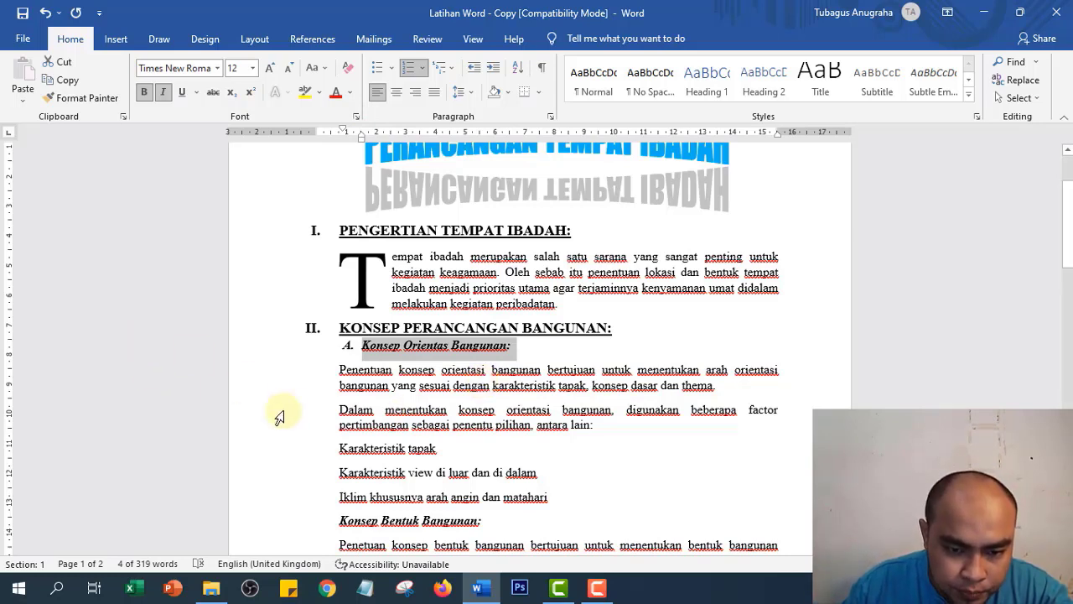
# - Copy subheading A.'s format onto Konsep Bentuk Bangunan: and Konsep Tampilan Bangunan: as B. and C
pyautogui.click(249, 350)
pyautogui.click(67, 102)
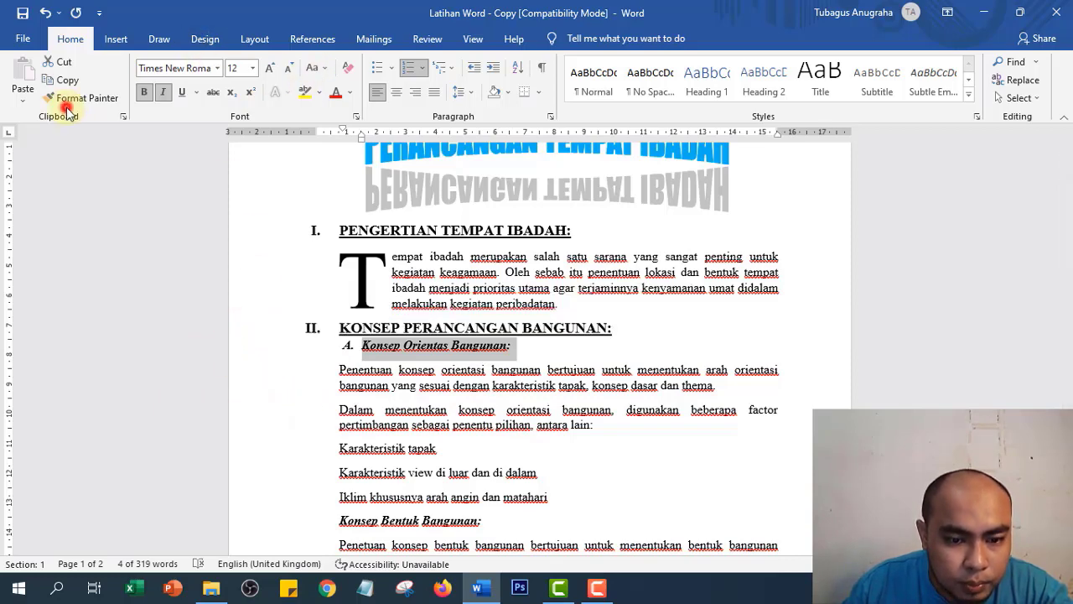
pyautogui.scroll(-4, 268, 355)
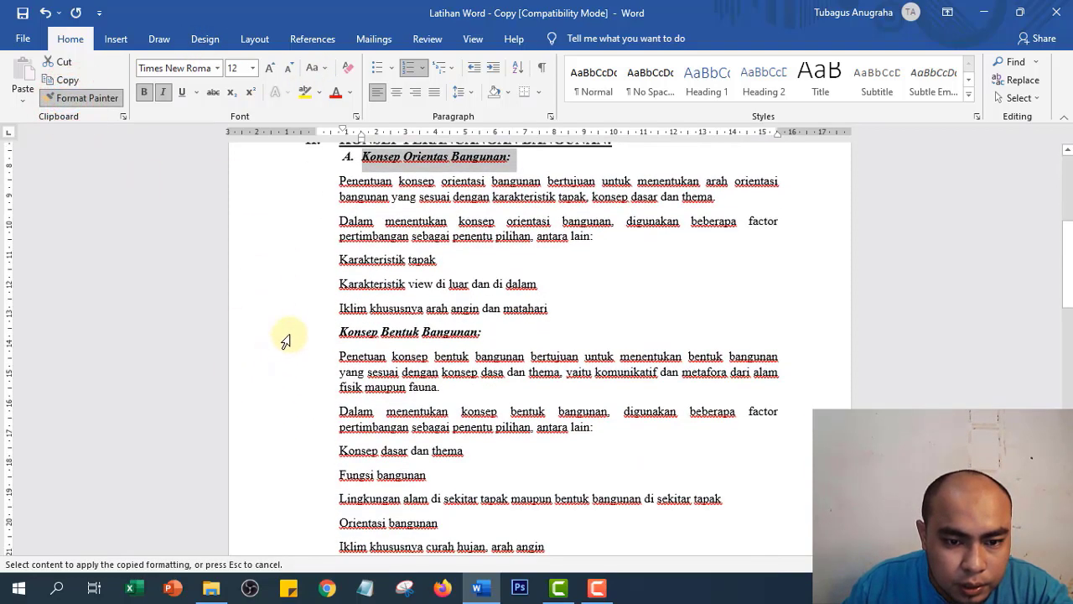
pyautogui.click(285, 338)
pyautogui.click(92, 99)
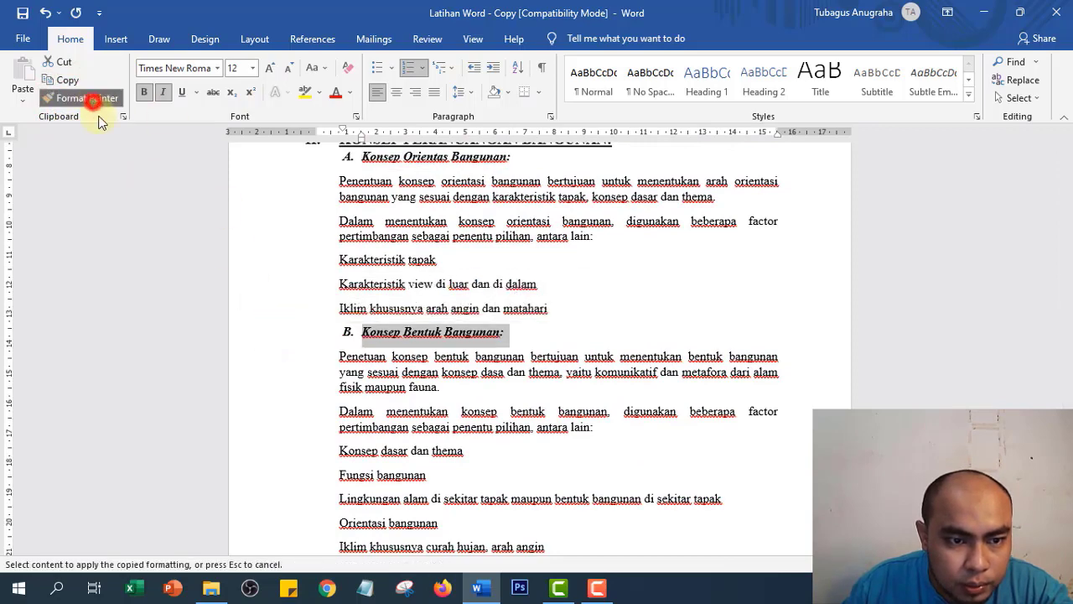
pyautogui.scroll(-7, 211, 364)
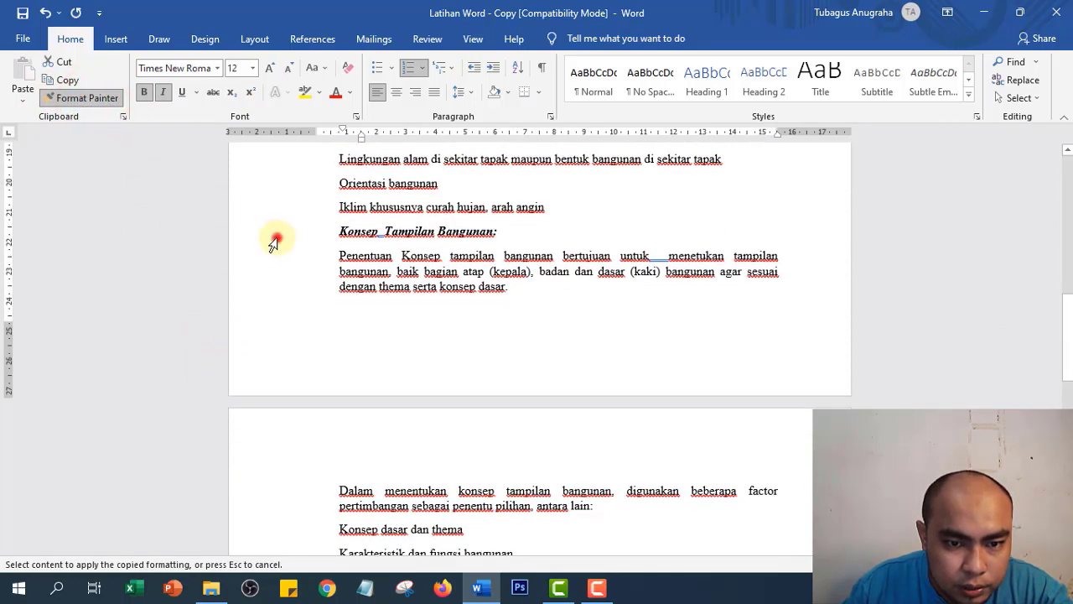
pyautogui.click(274, 243)
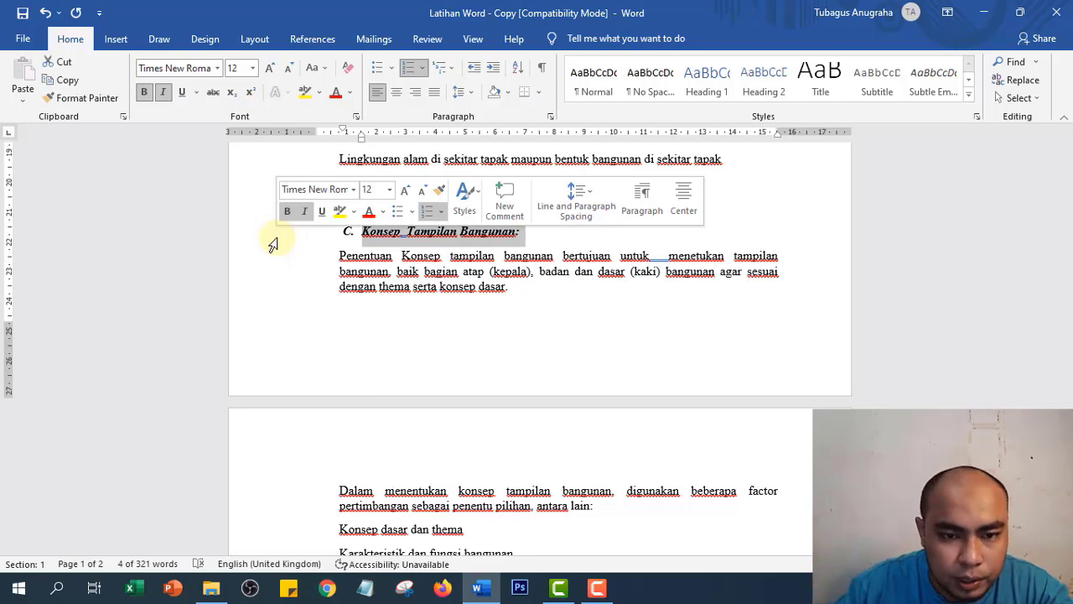
# - Letter Konsep Sirkulasi, Konsep Struktur Bangunan: and Konsep Utilitas Bangunan: as D., E. and F
pyautogui.click(87, 98)
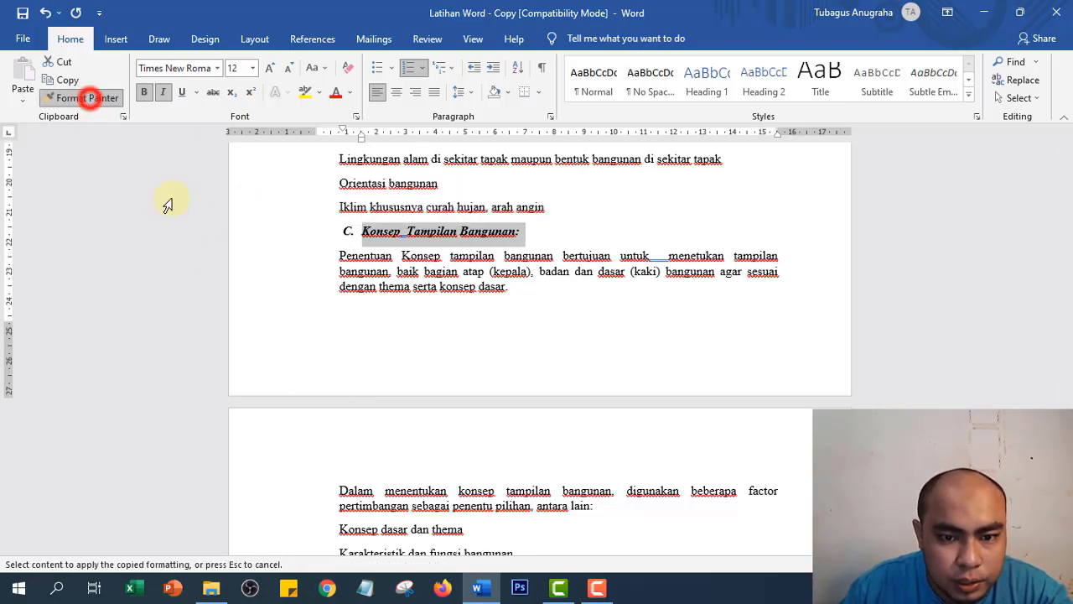
pyautogui.scroll(-8, 316, 436)
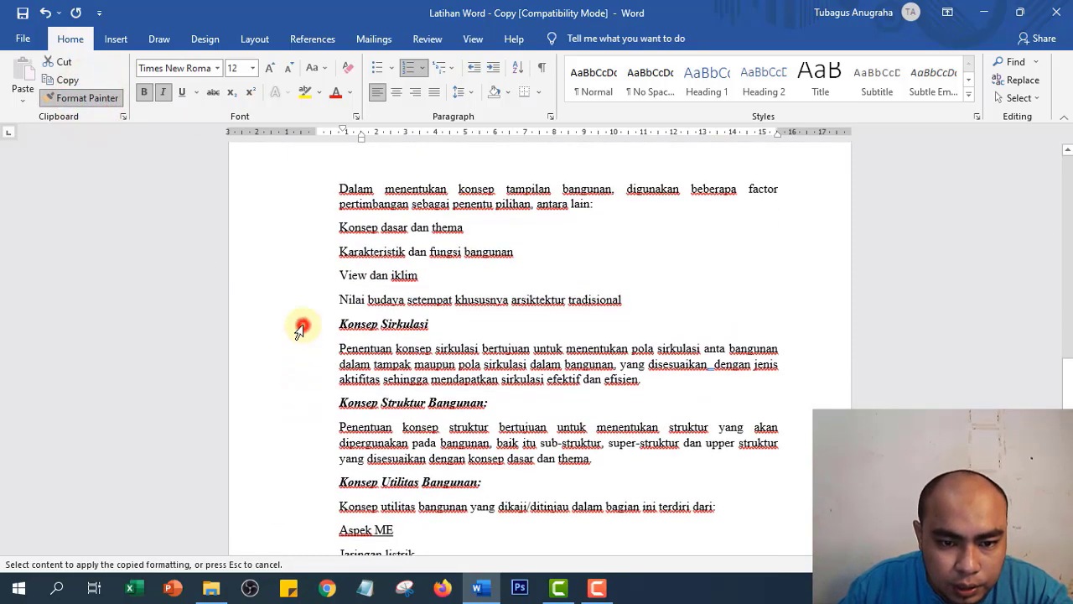
pyautogui.click(300, 329)
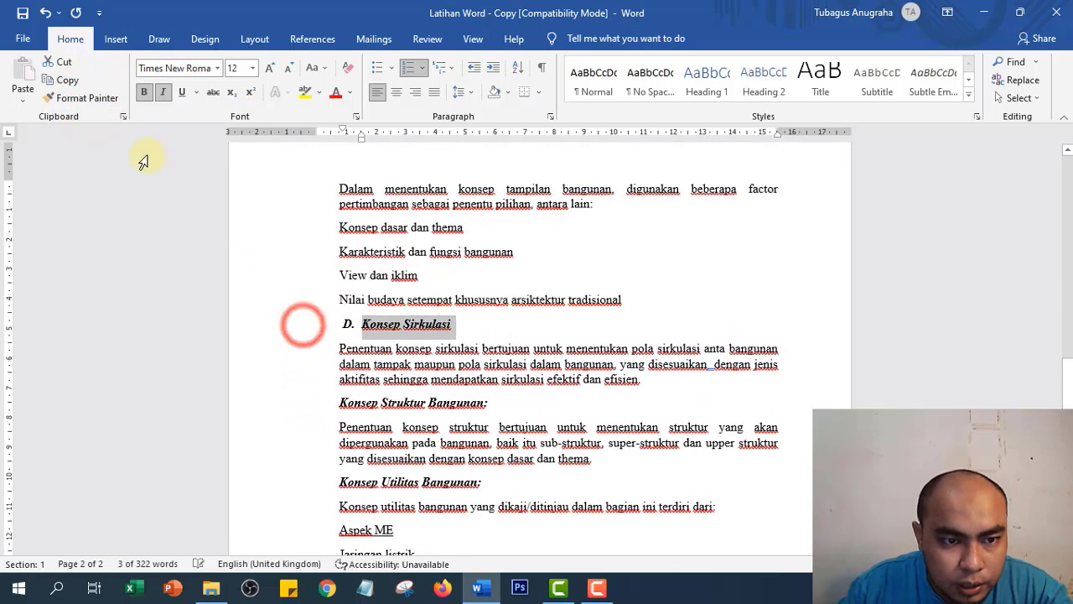
pyautogui.click(97, 98)
pyautogui.click(316, 408)
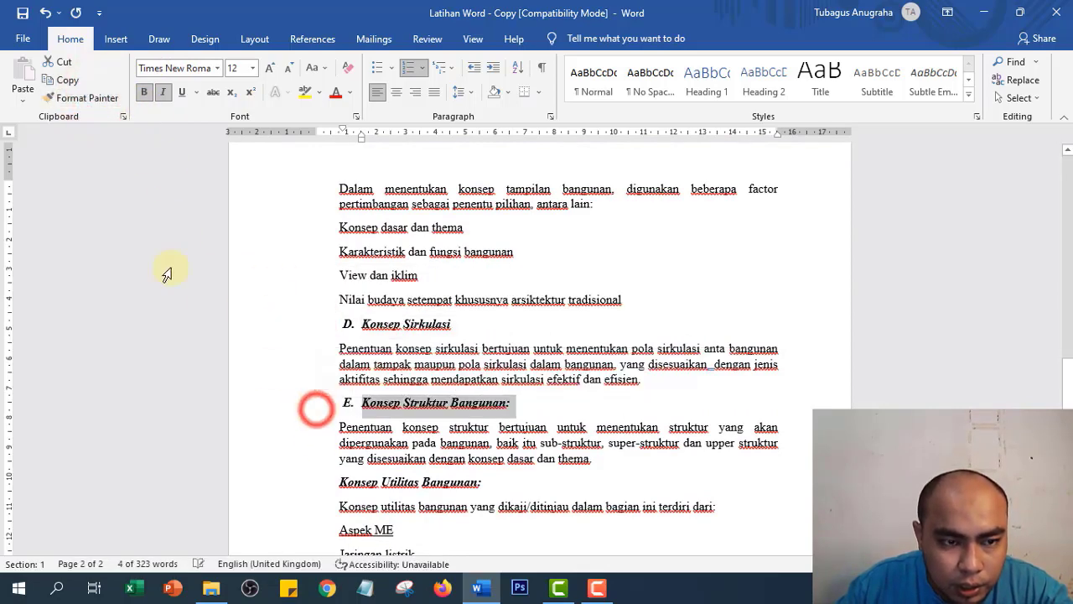
pyautogui.click(76, 97)
pyautogui.scroll(-9, 171, 314)
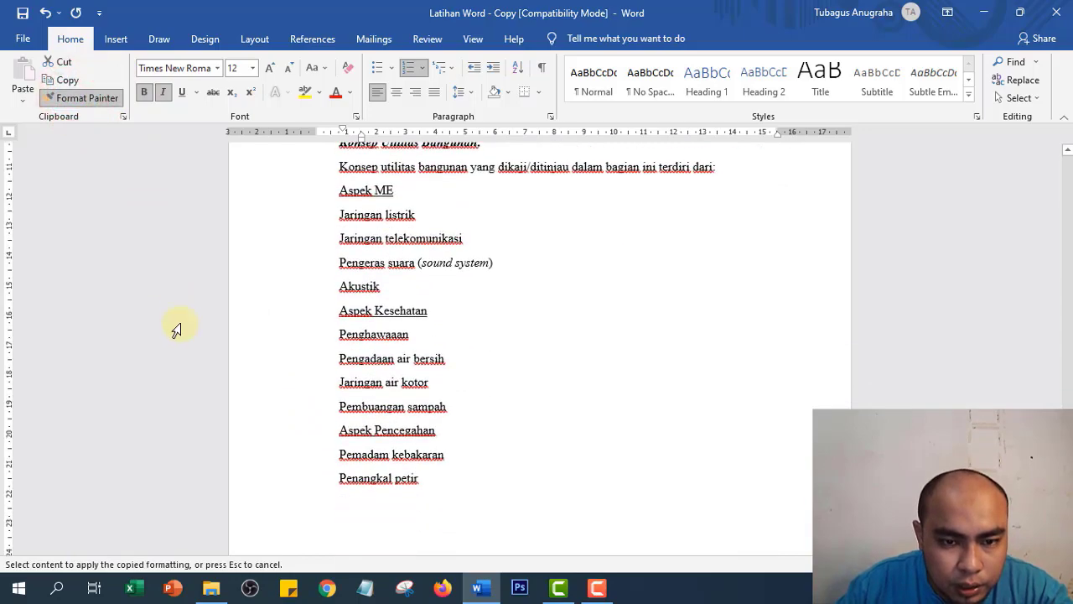
pyautogui.scroll(3, 307, 249)
pyautogui.click(304, 258)
pyautogui.scroll(8, 393, 334)
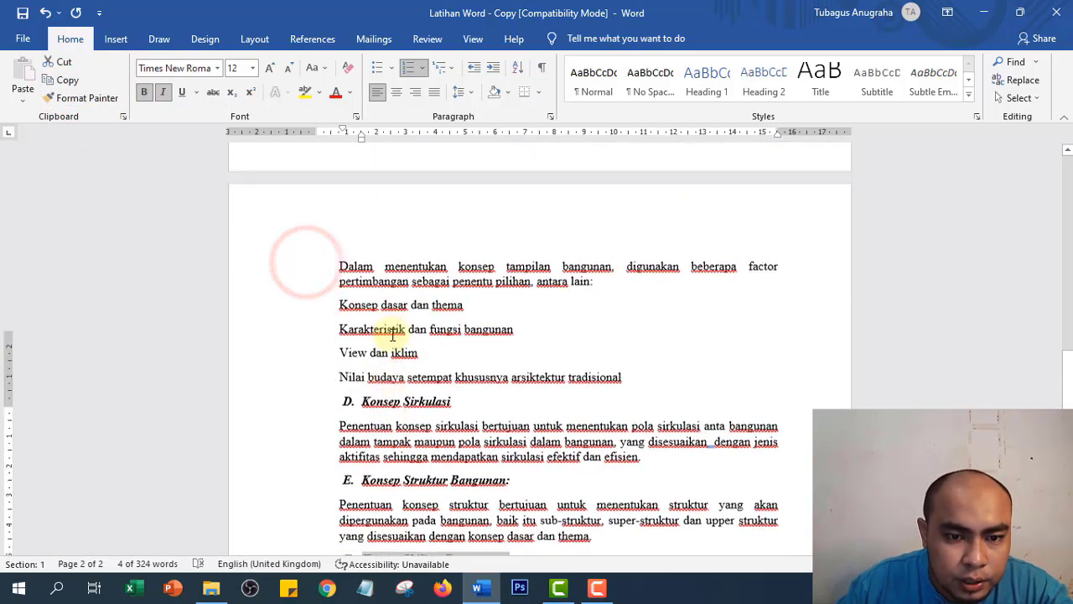
# - Indent the five paragraphs under subheading A. in line with its text
pyautogui.scroll(8, 393, 333)
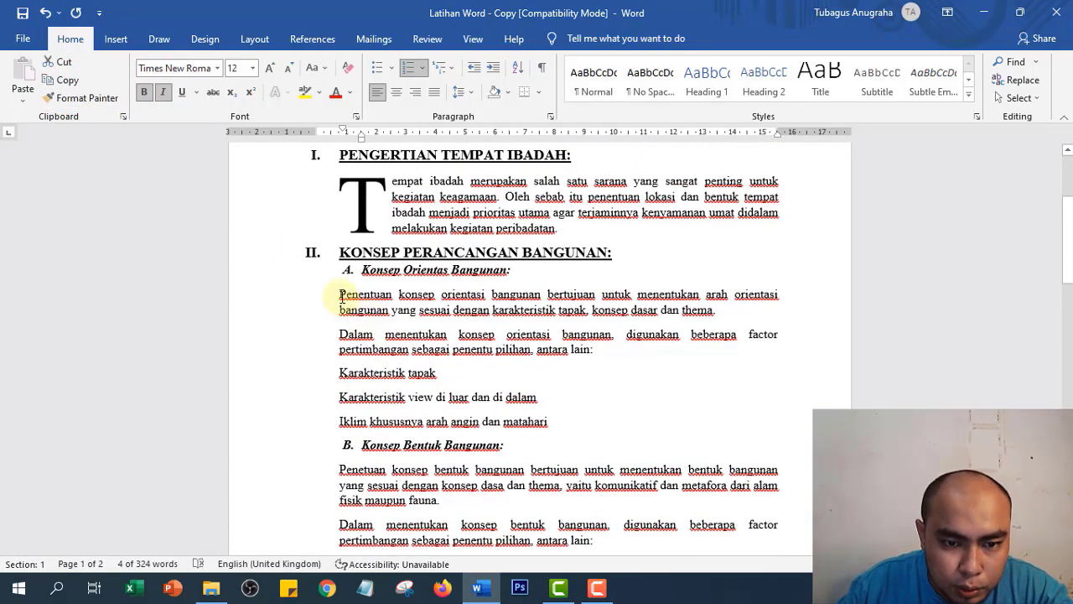
pyautogui.moveTo(339, 294); pyautogui.dragTo(558, 421)
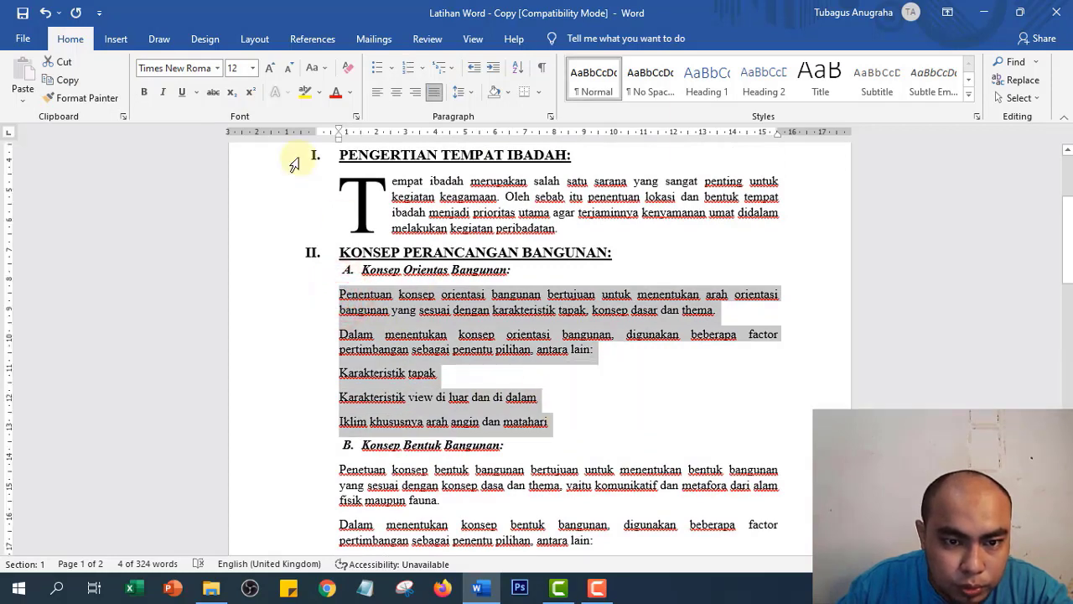
pyautogui.moveTo(339, 139)
pyautogui.mouseDown()
pyautogui.moveTo(369, 139)
pyautogui.moveTo(361, 155)
pyautogui.mouseUp()
pyautogui.scroll(-4, 383, 335)
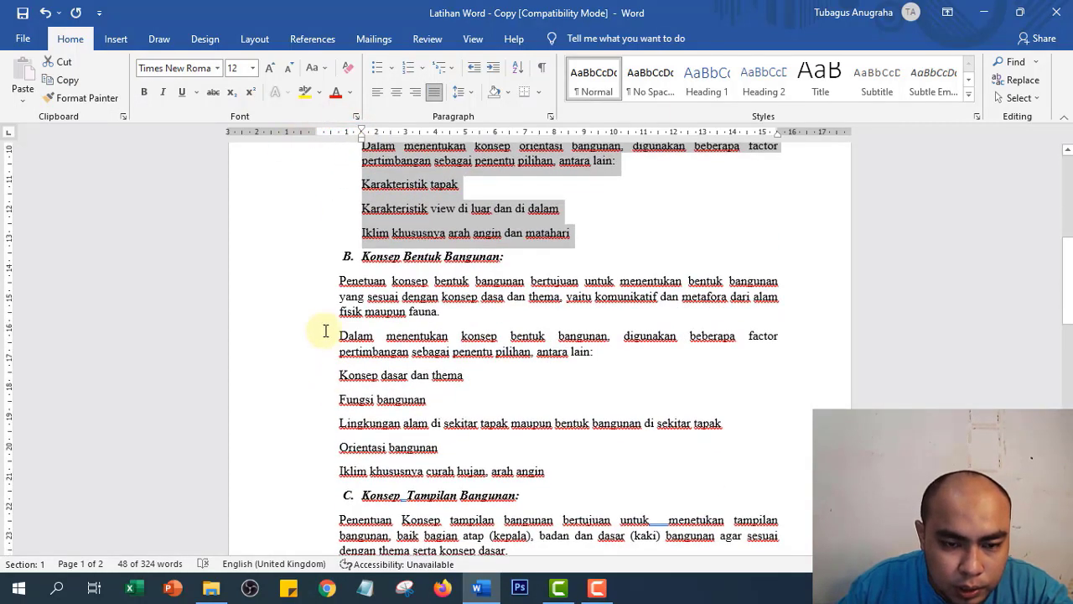
# - Paint section A's indented formatting onto the lines of sections B and C
pyautogui.click(95, 98)
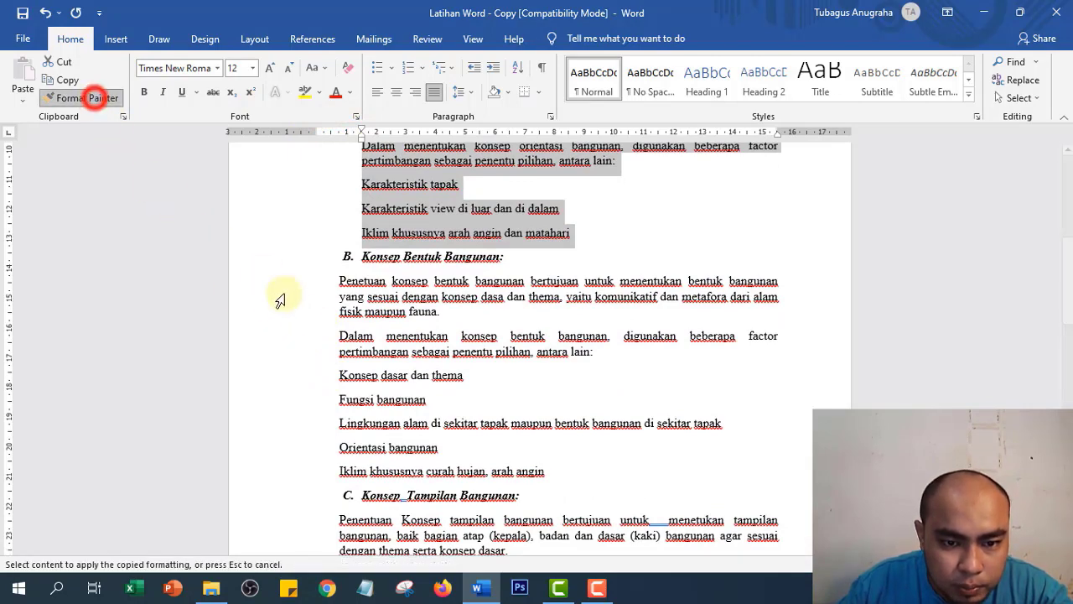
pyautogui.moveTo(302, 285); pyautogui.dragTo(312, 468)
pyautogui.scroll(-3, 179, 273)
pyautogui.click(88, 98)
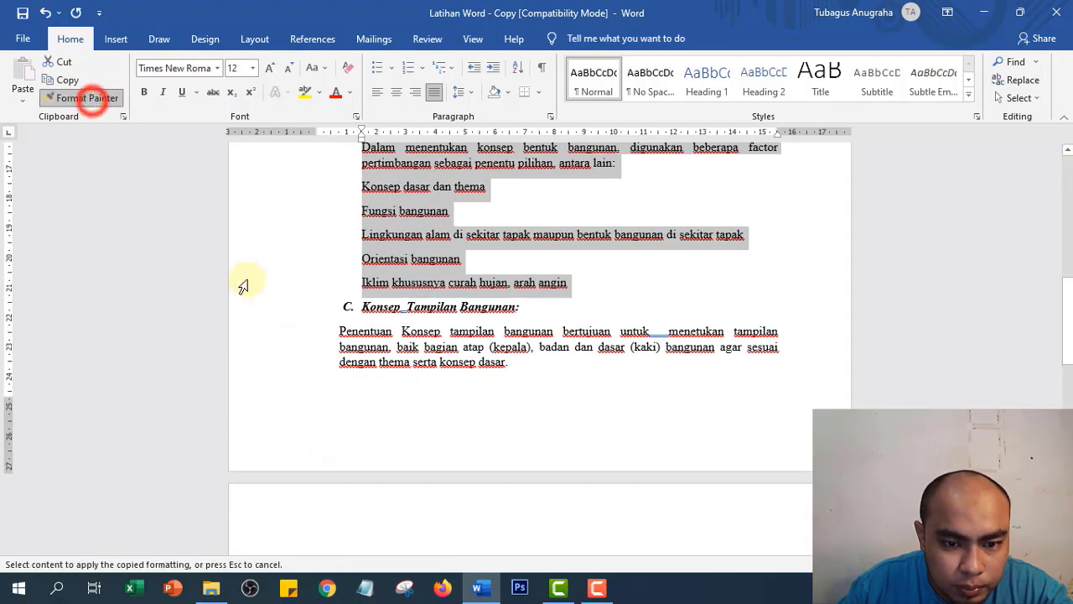
pyautogui.moveTo(302, 330); pyautogui.dragTo(299, 416)
# - Apply the same indented formatting to the paragraphs of sections D, E and F
pyautogui.scroll(-3, 304, 422)
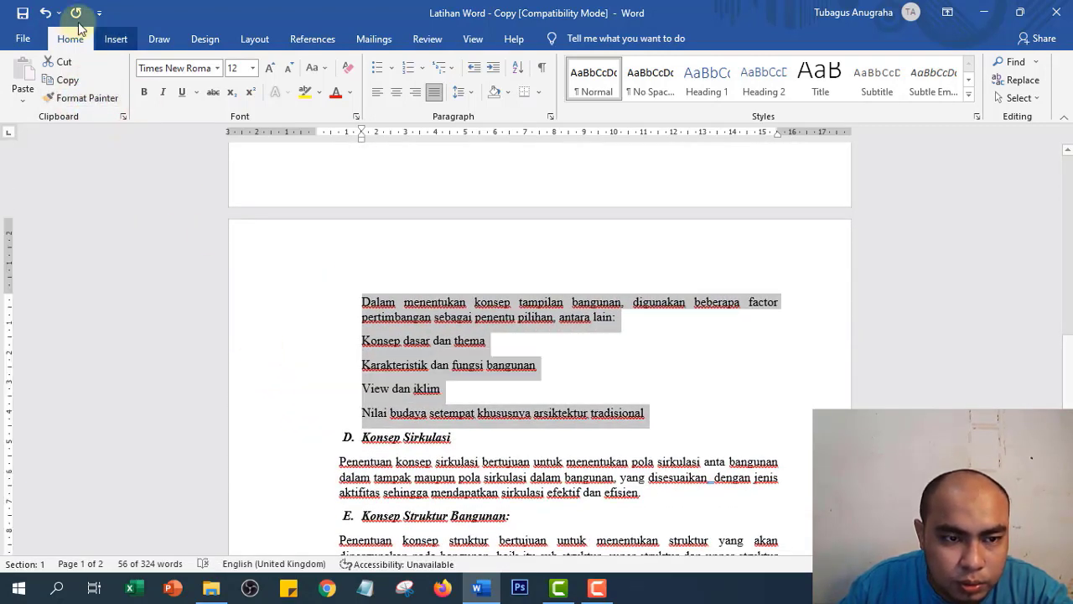
pyautogui.click(67, 98)
pyautogui.scroll(-1, 257, 404)
pyautogui.scroll(-1, 258, 404)
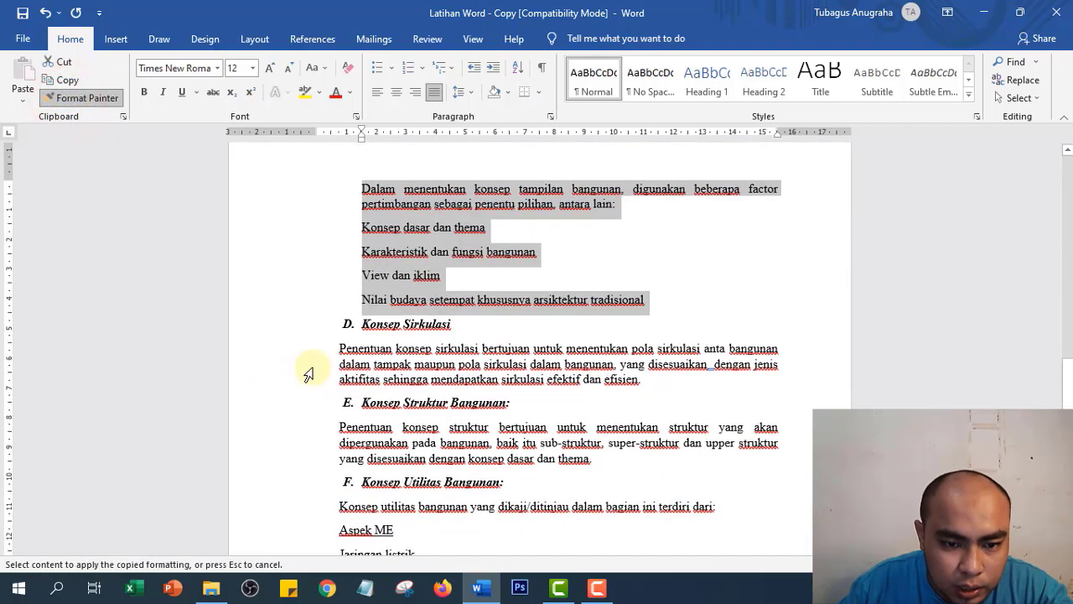
pyautogui.moveTo(311, 354); pyautogui.dragTo(301, 372)
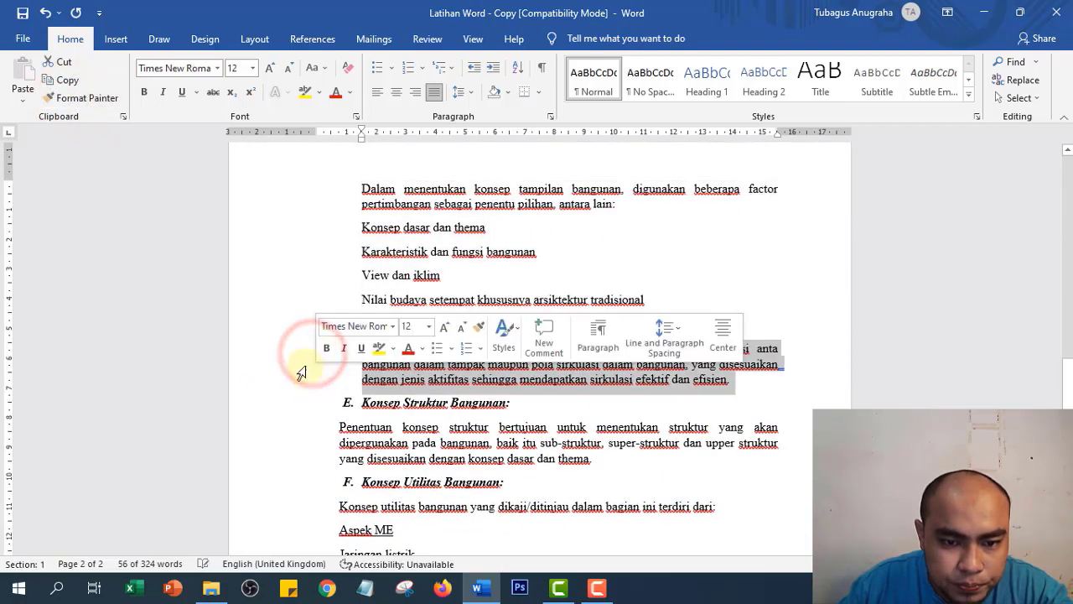
pyautogui.click(87, 99)
pyautogui.scroll(-3, 297, 451)
pyautogui.moveTo(304, 287); pyautogui.dragTo(302, 300)
pyautogui.click(90, 102)
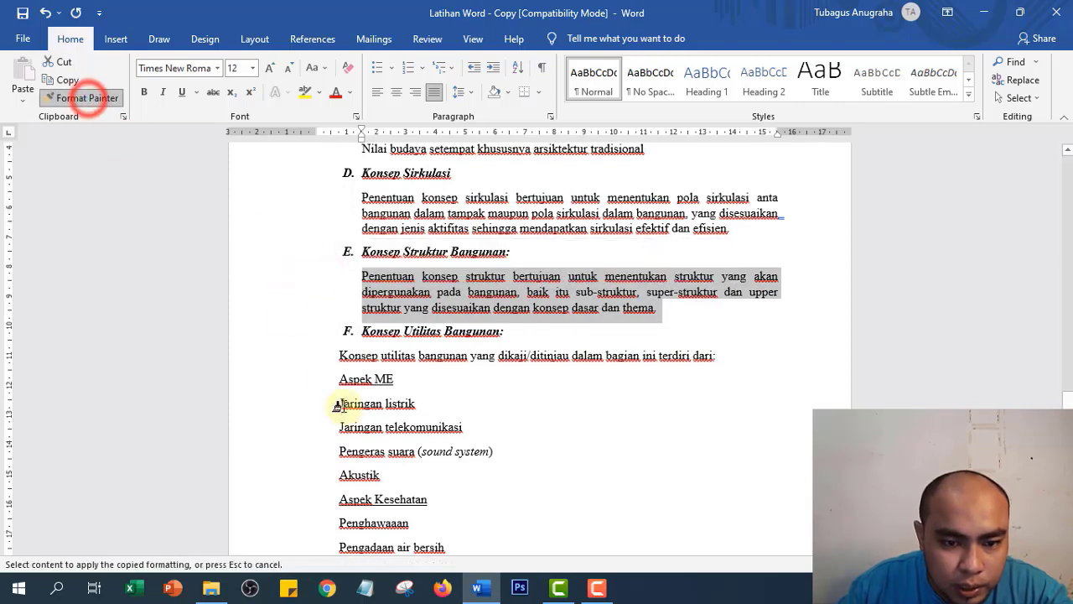
pyautogui.moveTo(317, 355)
pyautogui.mouseDown()
pyautogui.moveTo(314, 445)
pyautogui.moveTo(327, 487)
pyautogui.moveTo(319, 376)
pyautogui.mouseUp()
pyautogui.scroll(9, 626, 489)
pyautogui.scroll(10, 414, 397)
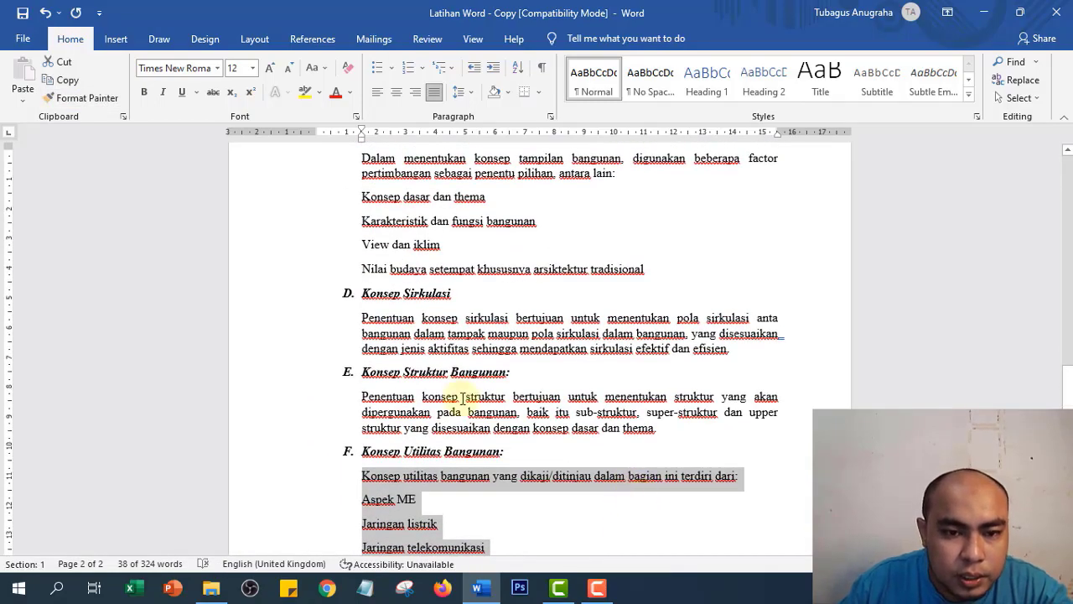
pyautogui.scroll(6, 428, 342)
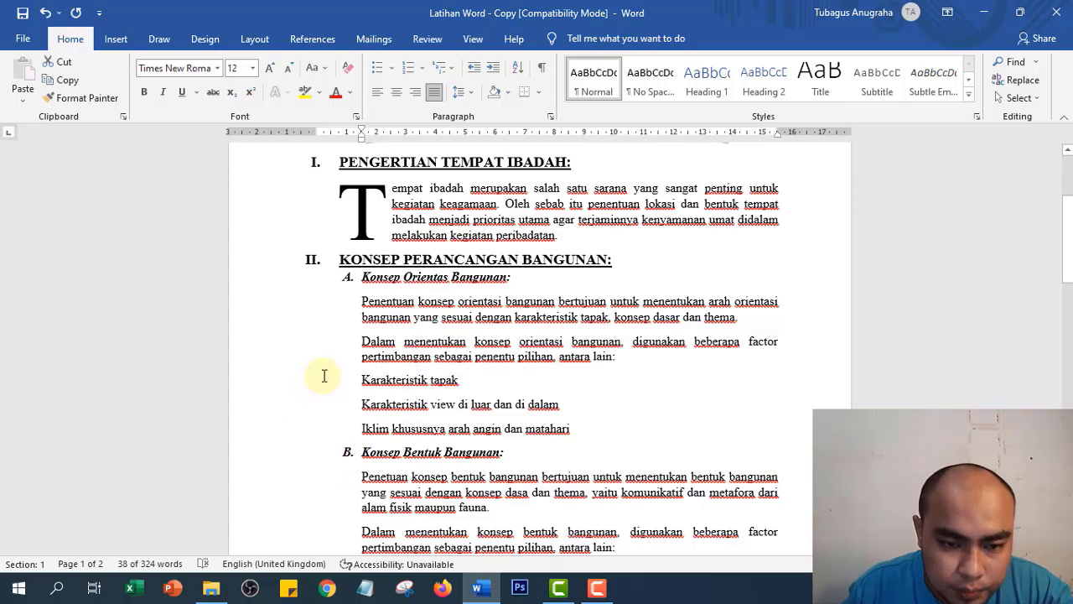
# - Give the three factor lines under Konsep Orientas Bangunan arrow bullets
pyautogui.moveTo(284, 387); pyautogui.dragTo(281, 434)
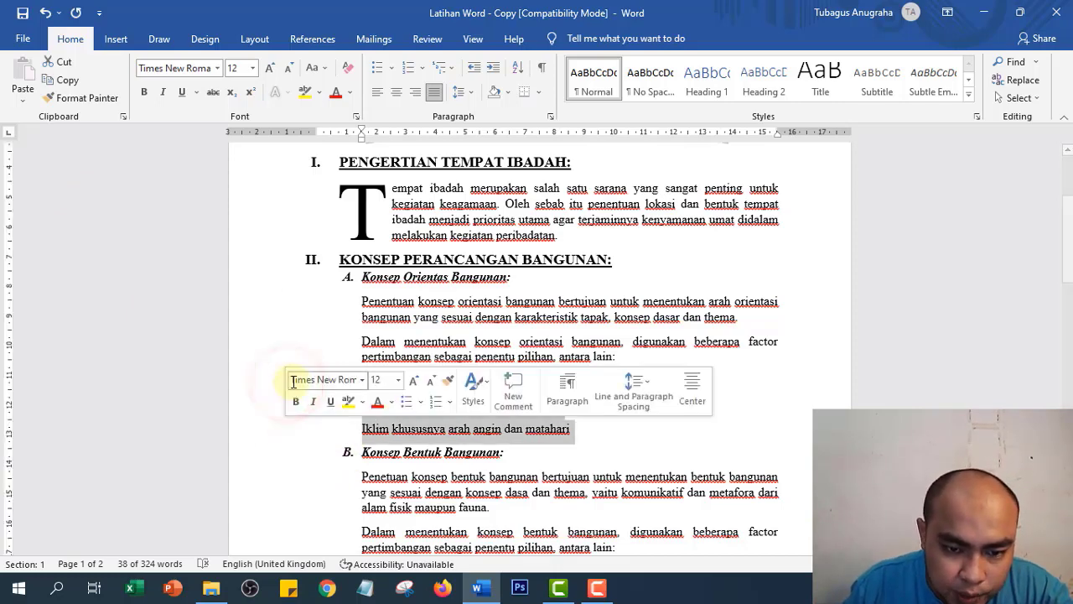
pyautogui.click(246, 372)
pyautogui.click(274, 384)
pyautogui.moveTo(274, 385); pyautogui.dragTo(274, 438)
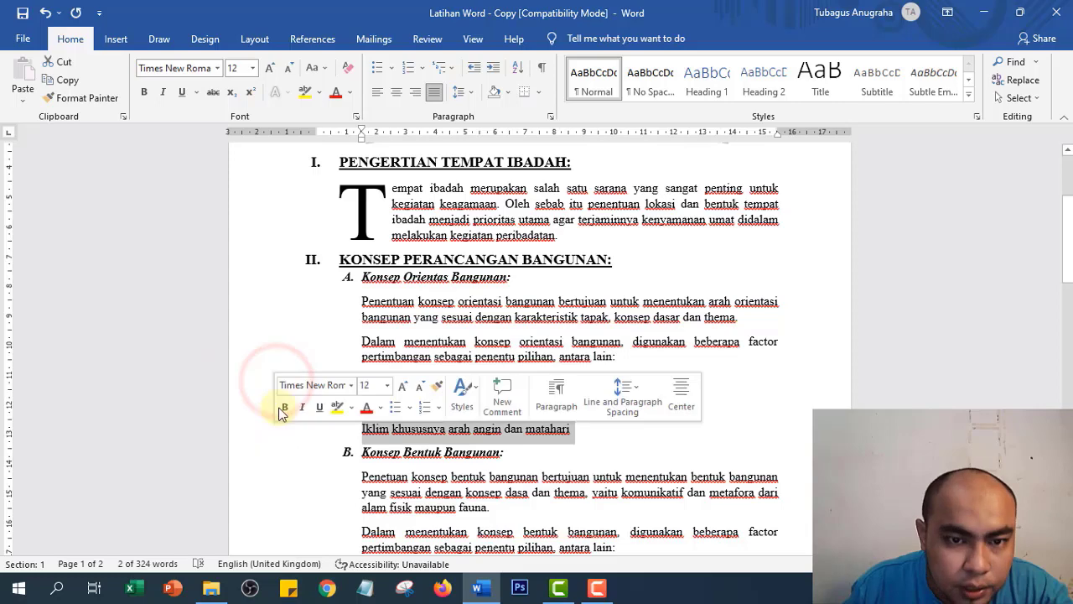
pyautogui.click(420, 69)
pyautogui.click(421, 71)
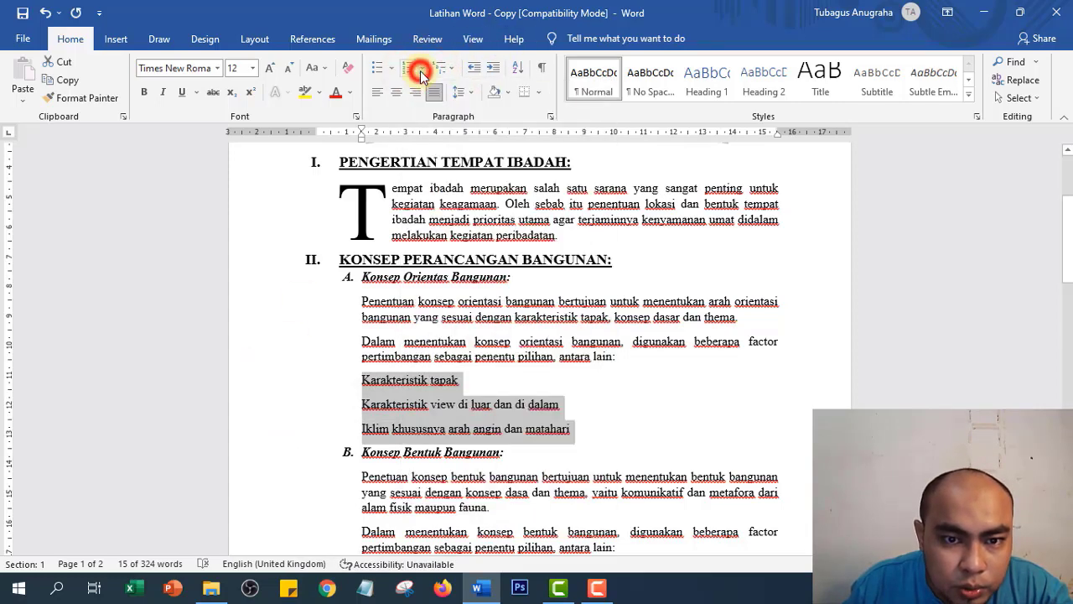
pyautogui.click(391, 69)
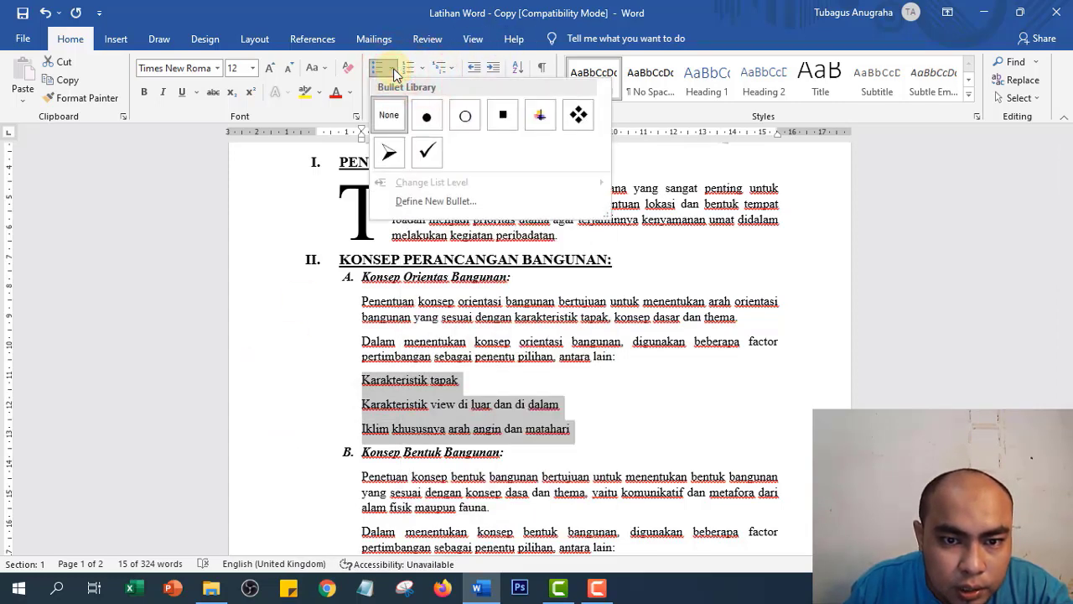
pyautogui.click(424, 69)
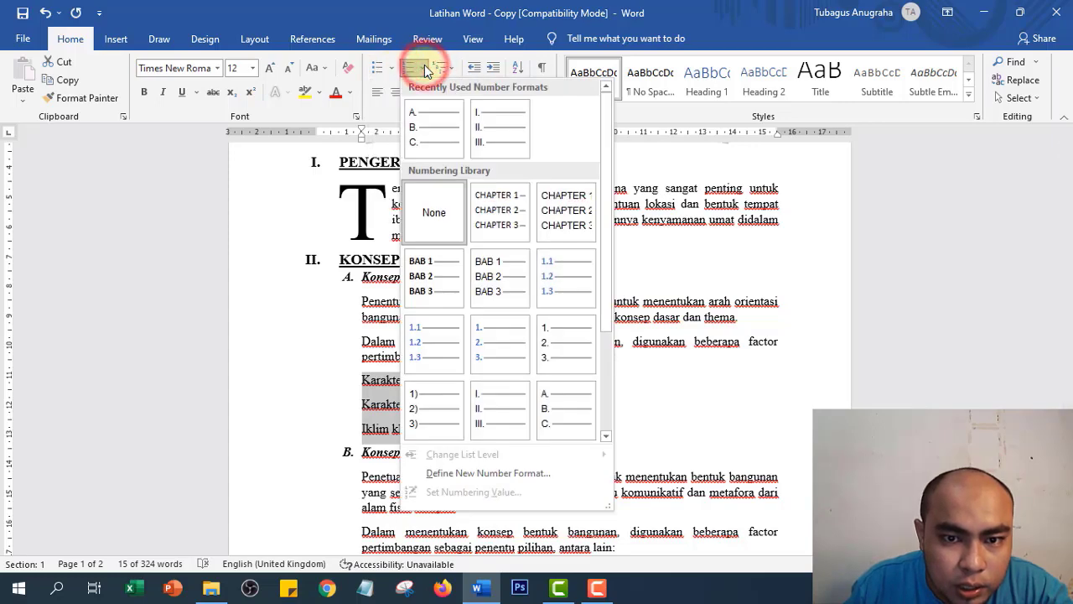
pyautogui.click(391, 72)
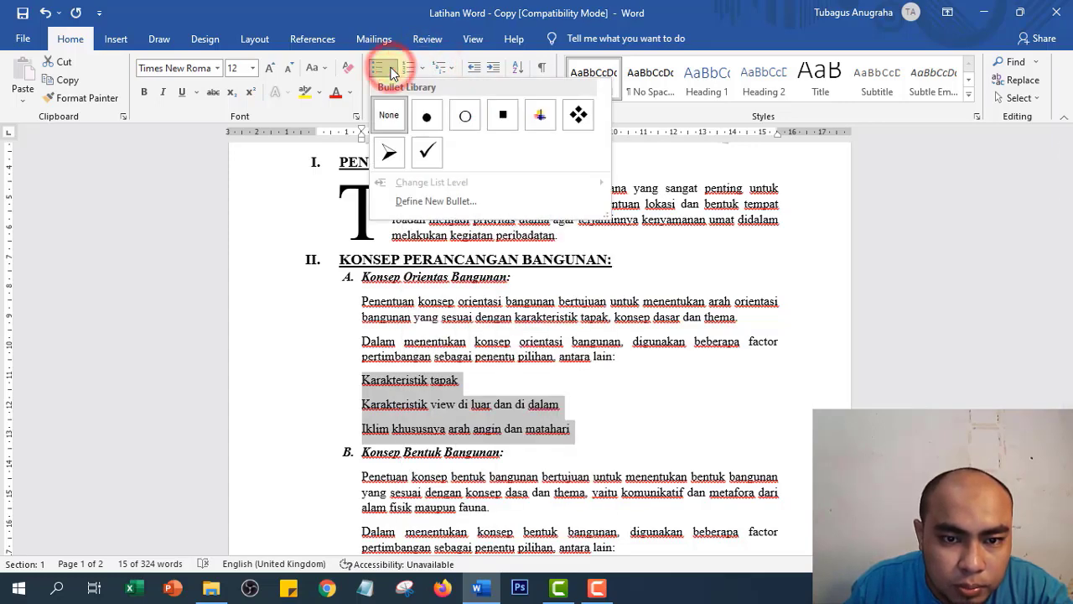
pyautogui.click(384, 153)
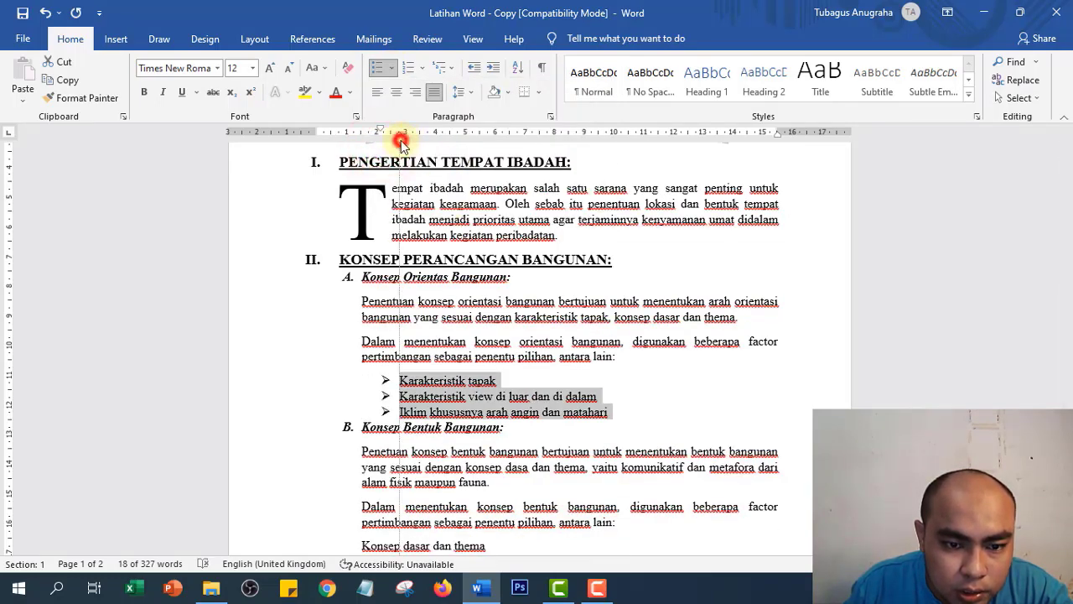
# - Fine-tune the bulleted lines' left indent on the ruler
pyautogui.moveTo(401, 142); pyautogui.dragTo(379, 151)
pyautogui.scroll(-5, 371, 371)
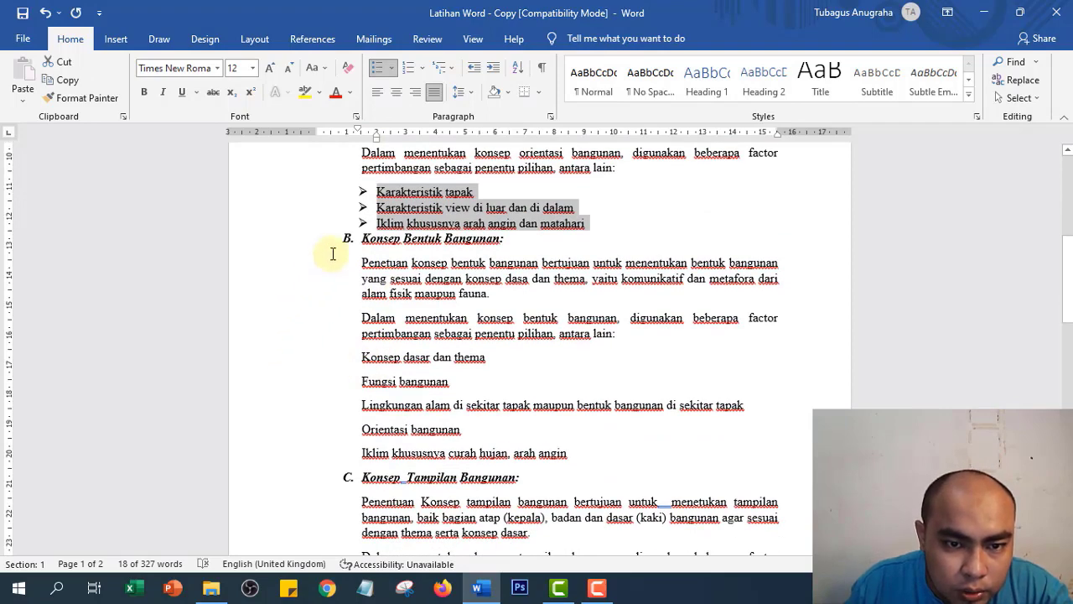
pyautogui.moveTo(374, 139)
pyautogui.mouseDown()
pyautogui.moveTo(383, 134)
pyautogui.moveTo(362, 129)
pyautogui.mouseUp()
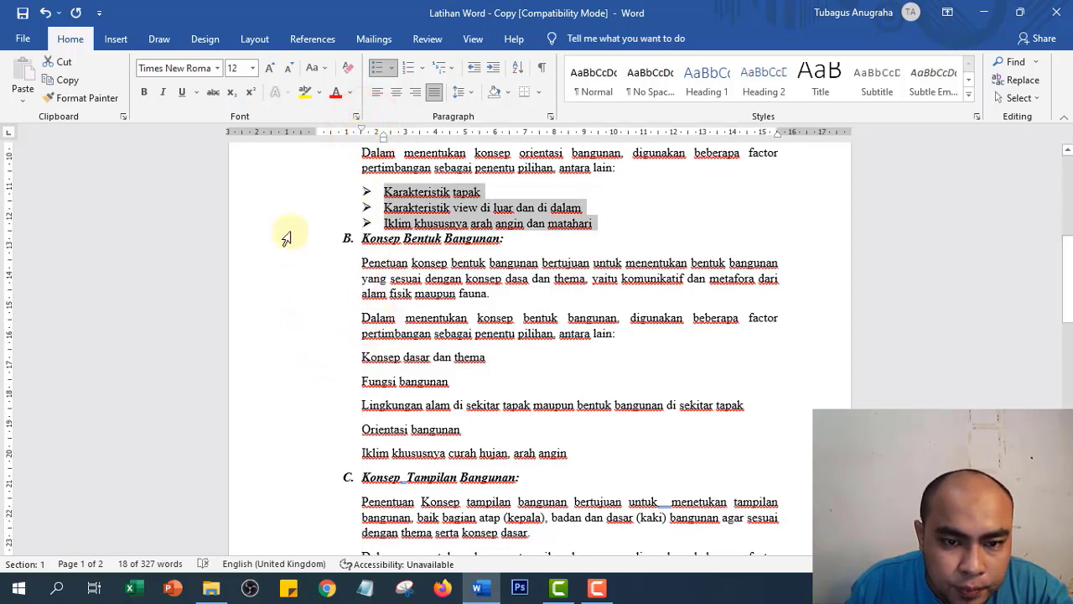
# - Arrow-bullet the lines under Konsep Bentuk Bangunan and Konsep Tampilan Bangunan
pyautogui.click(67, 98)
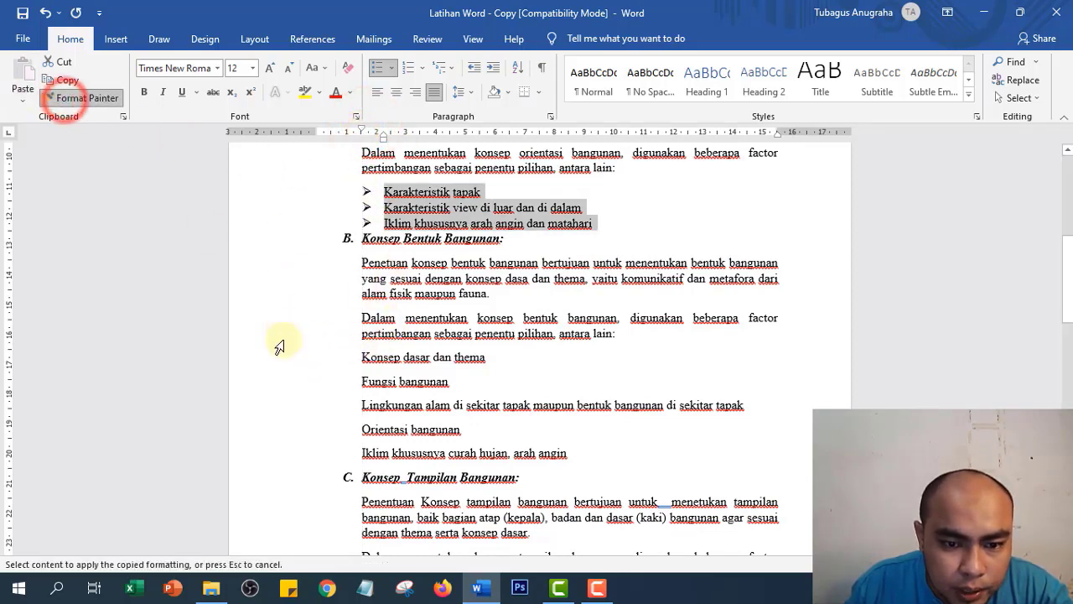
pyautogui.moveTo(319, 362); pyautogui.dragTo(335, 447)
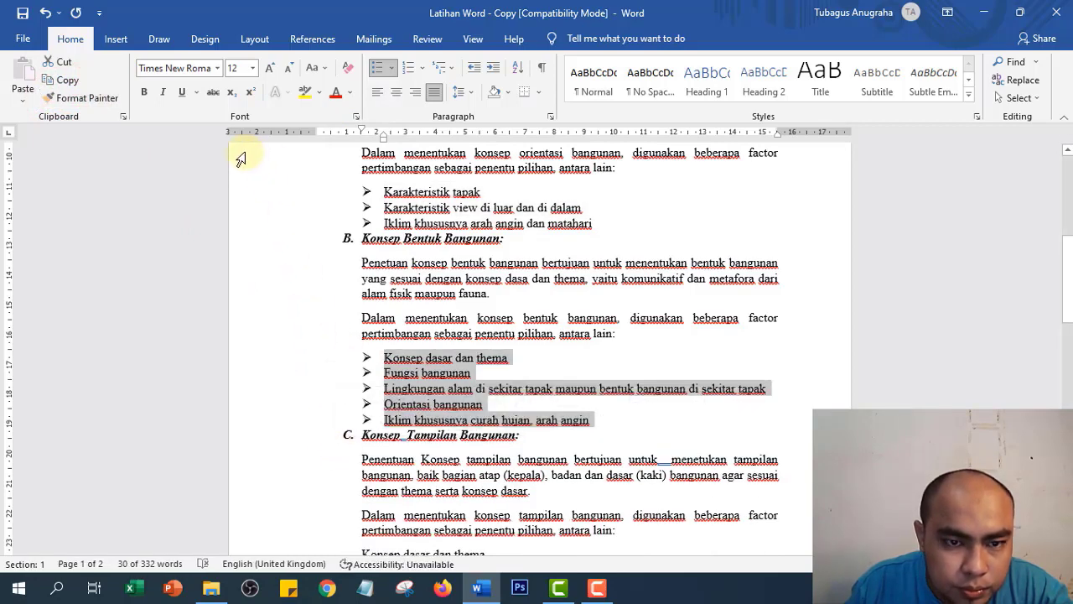
pyautogui.click(74, 101)
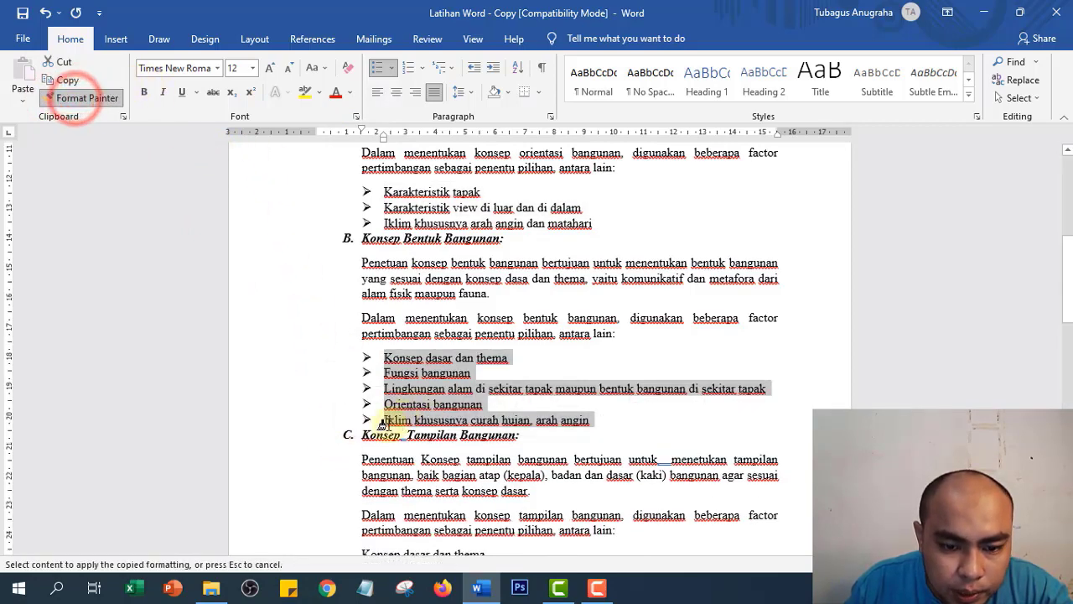
pyautogui.scroll(-8, 379, 415)
pyautogui.scroll(3, 369, 406)
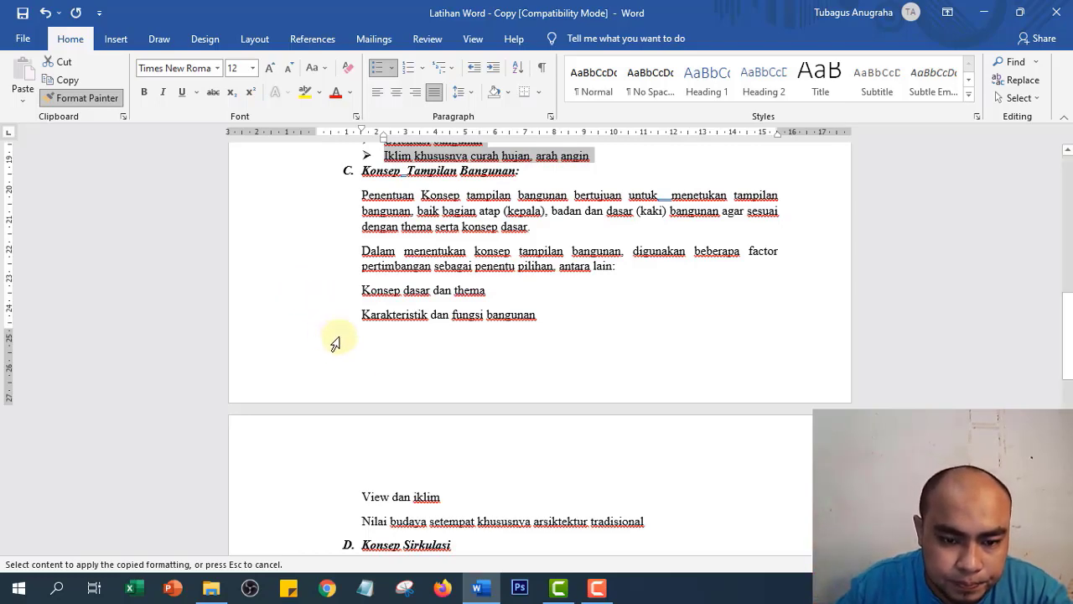
pyautogui.scroll(-3, 305, 383)
pyautogui.scroll(1, 301, 373)
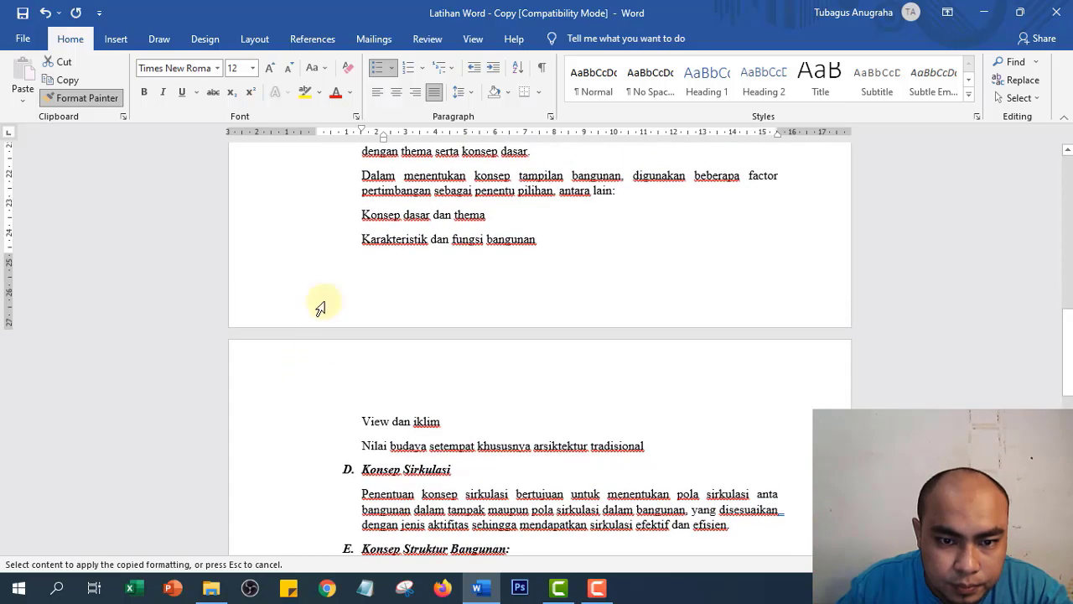
pyautogui.moveTo(309, 218)
pyautogui.mouseDown()
pyautogui.moveTo(273, 369)
pyautogui.moveTo(285, 450)
pyautogui.mouseUp()
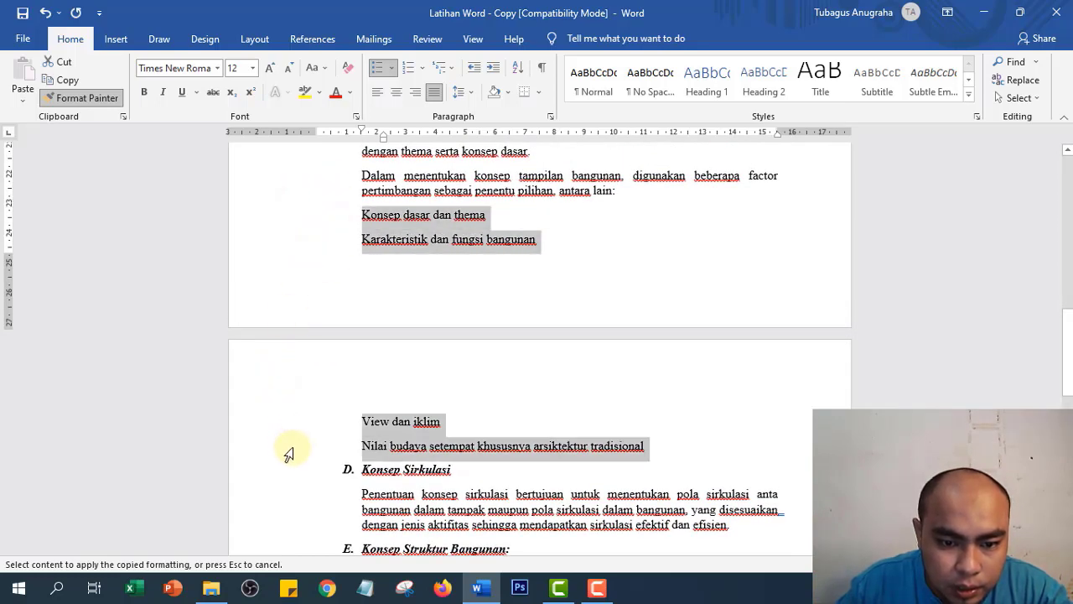
# - Give the Aspek ME and Aspek Kesehatan lines arrow bullets
pyautogui.scroll(3, 391, 336)
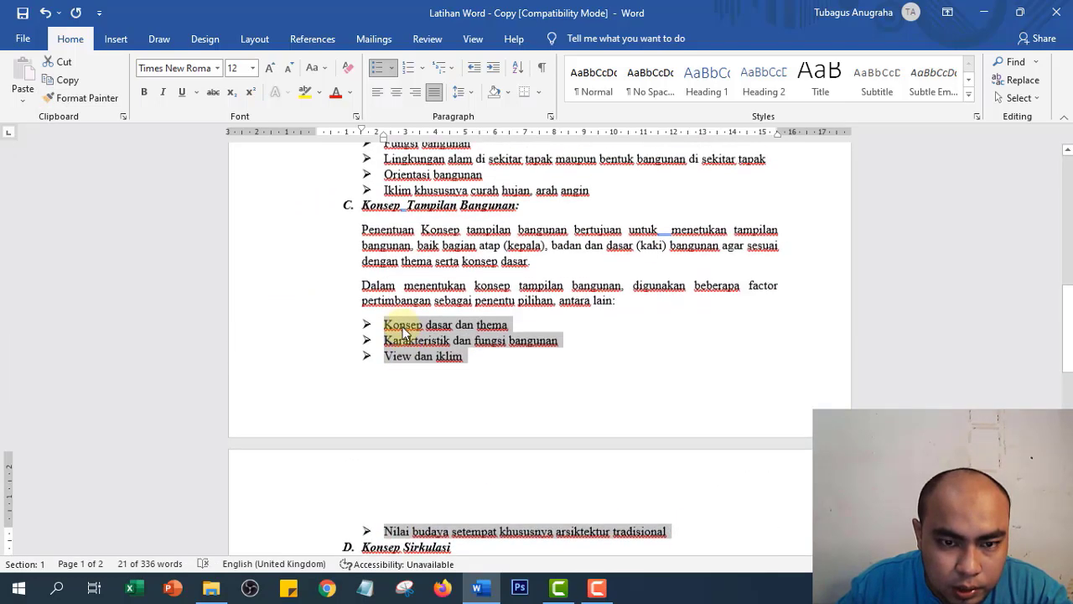
pyautogui.click(87, 98)
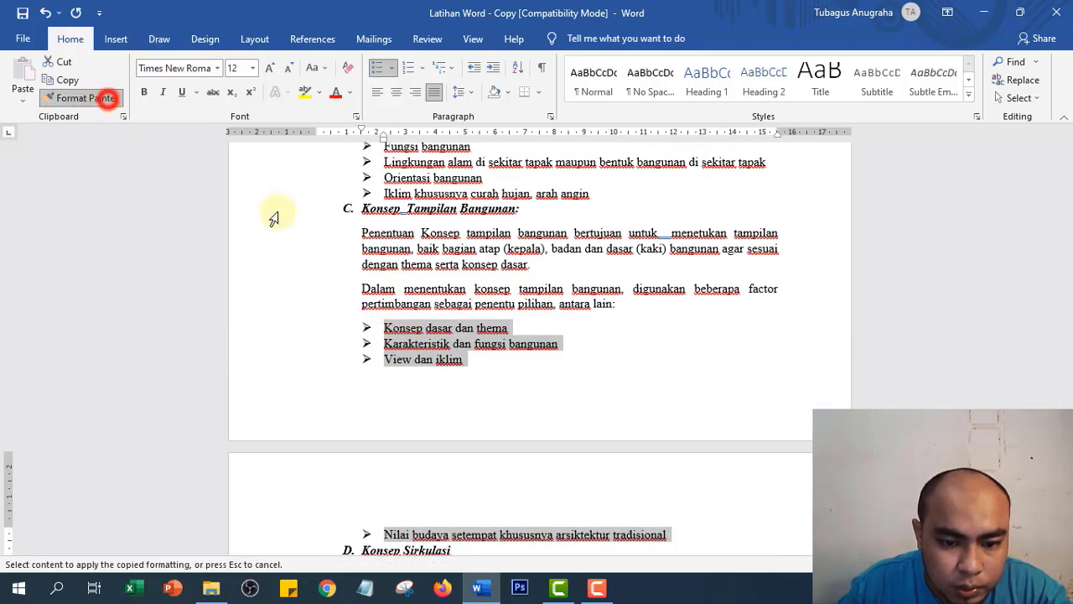
pyautogui.scroll(-14, 410, 352)
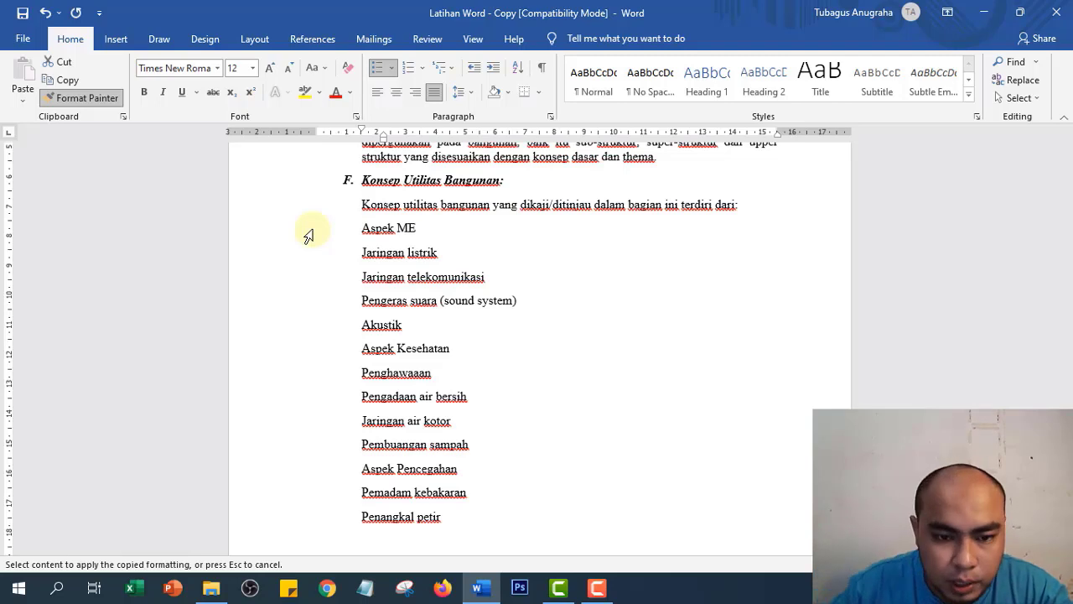
pyautogui.click(307, 236)
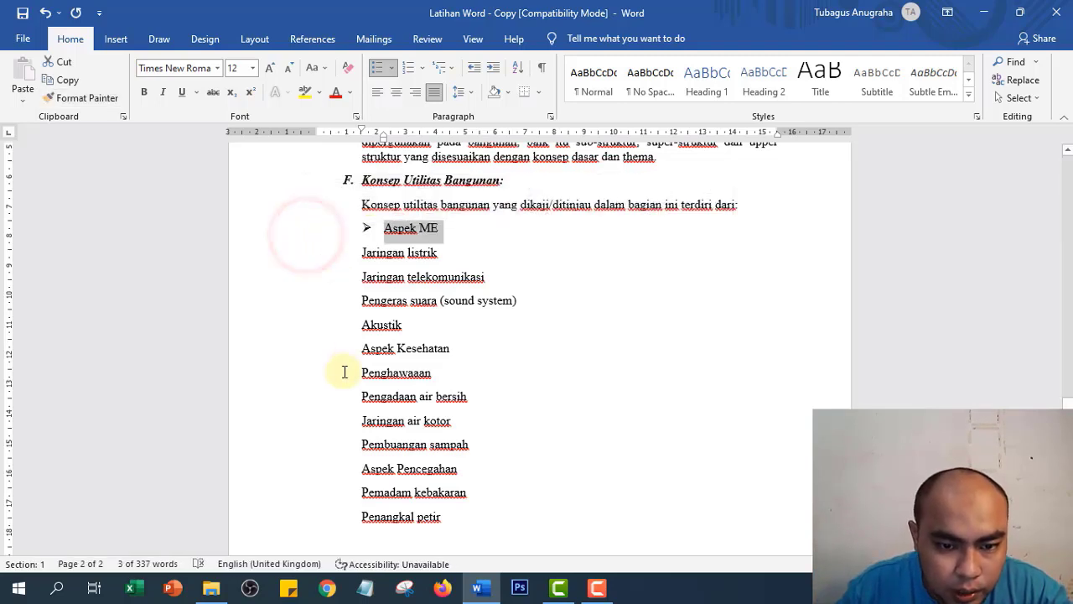
pyautogui.click(102, 100)
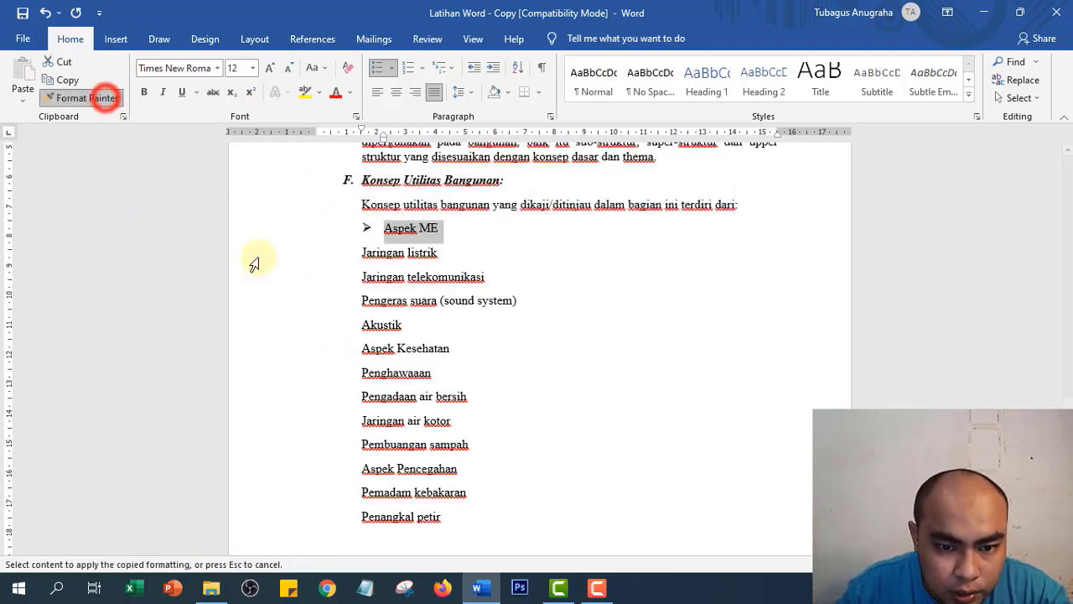
pyautogui.click(324, 357)
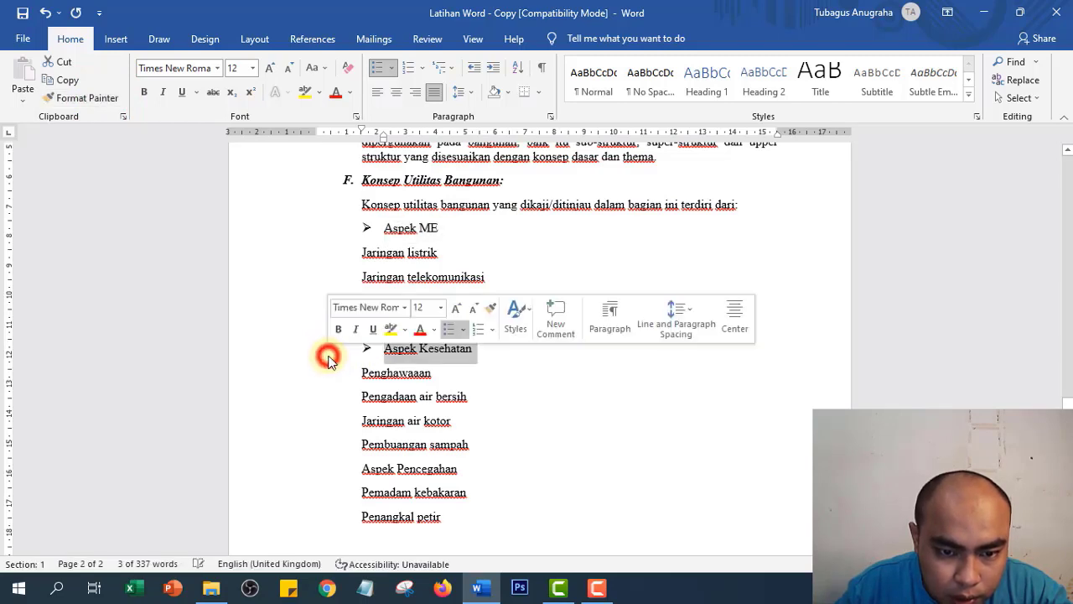
pyautogui.click(86, 98)
pyautogui.scroll(-5, 303, 340)
pyautogui.scroll(3, 314, 344)
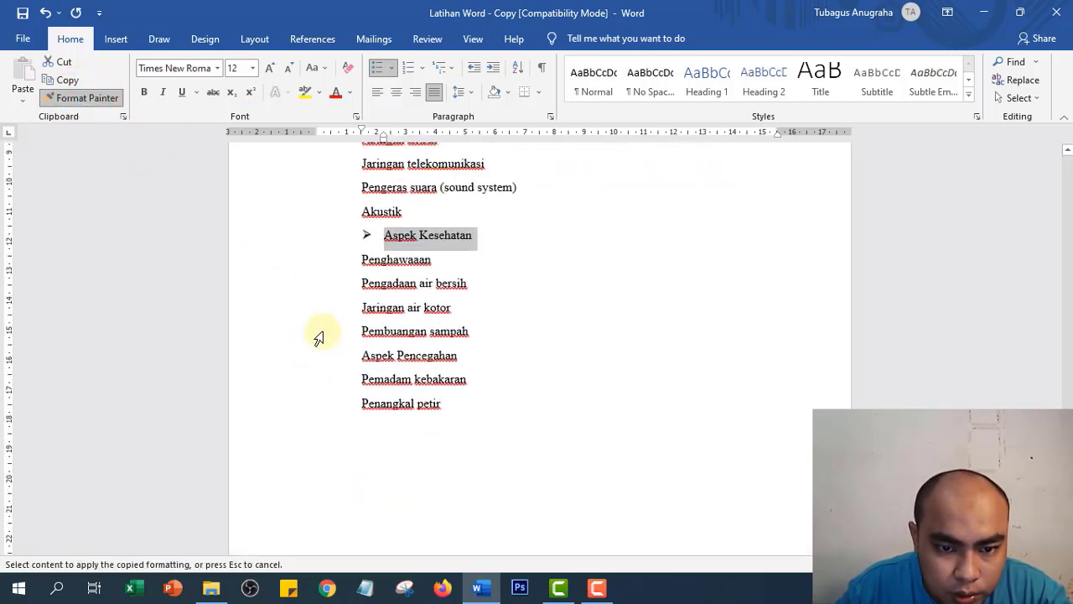
# - Bullet Aspek Pencegahan, then underline Aspek Pencegahan, Aspek Kesehatan and Aspek ME
pyautogui.click(319, 359)
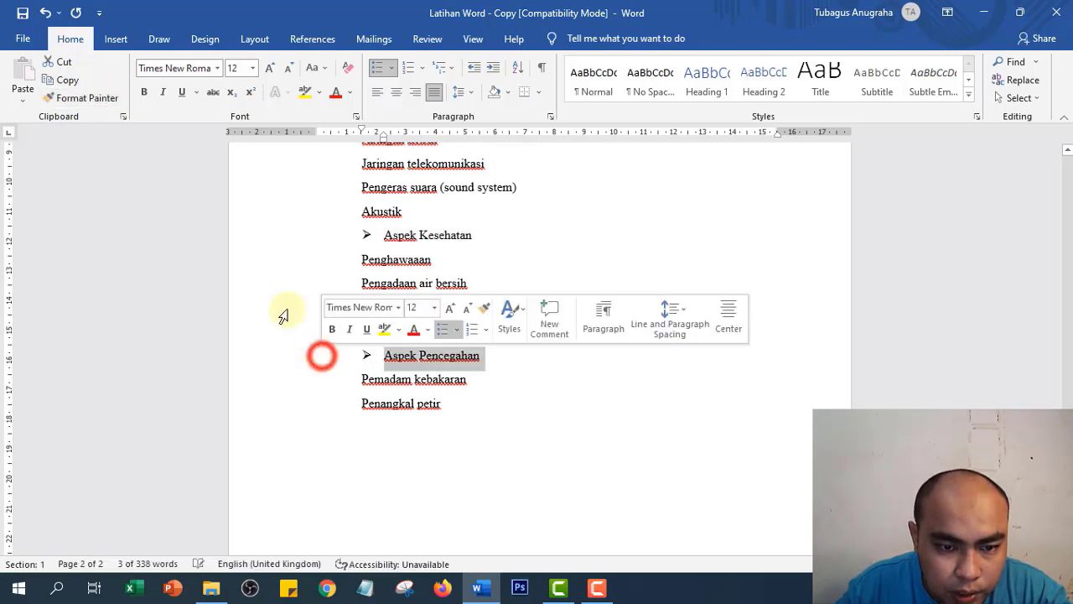
pyautogui.click(186, 93)
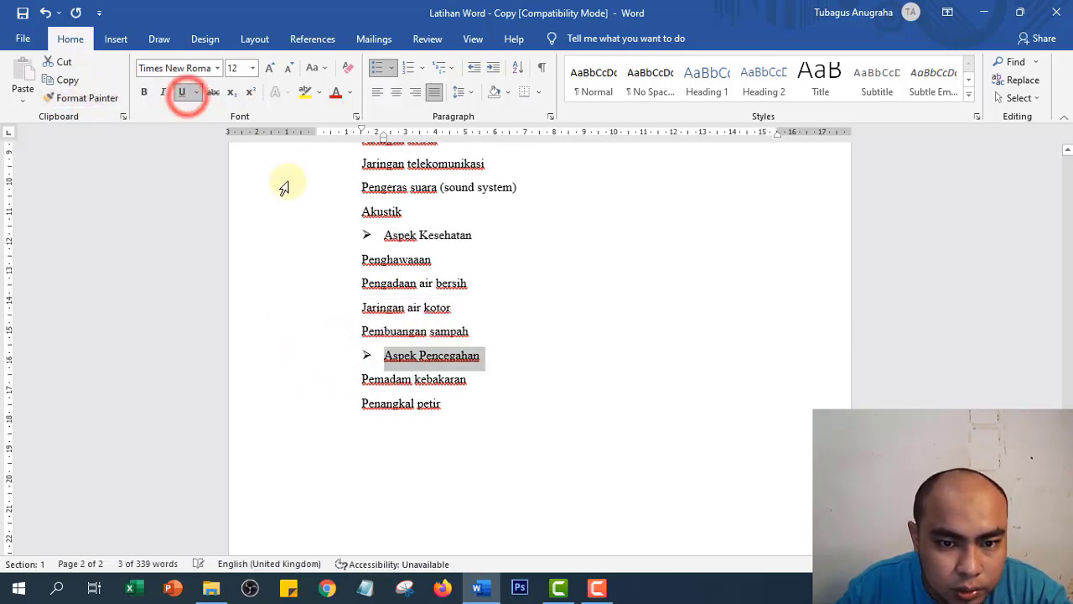
pyautogui.click(302, 244)
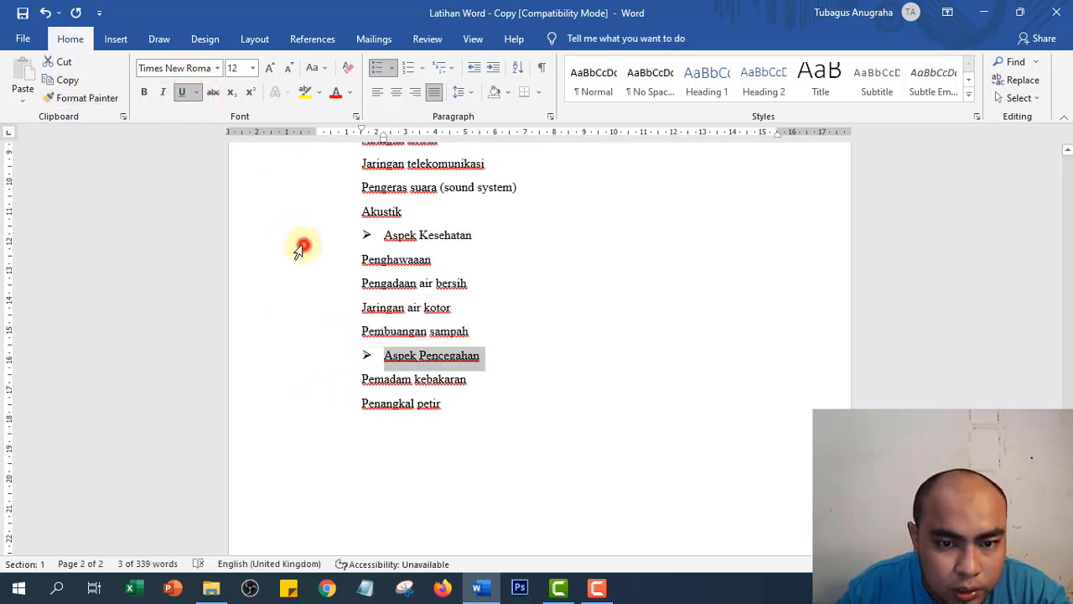
pyautogui.click(182, 92)
pyautogui.scroll(2, 289, 280)
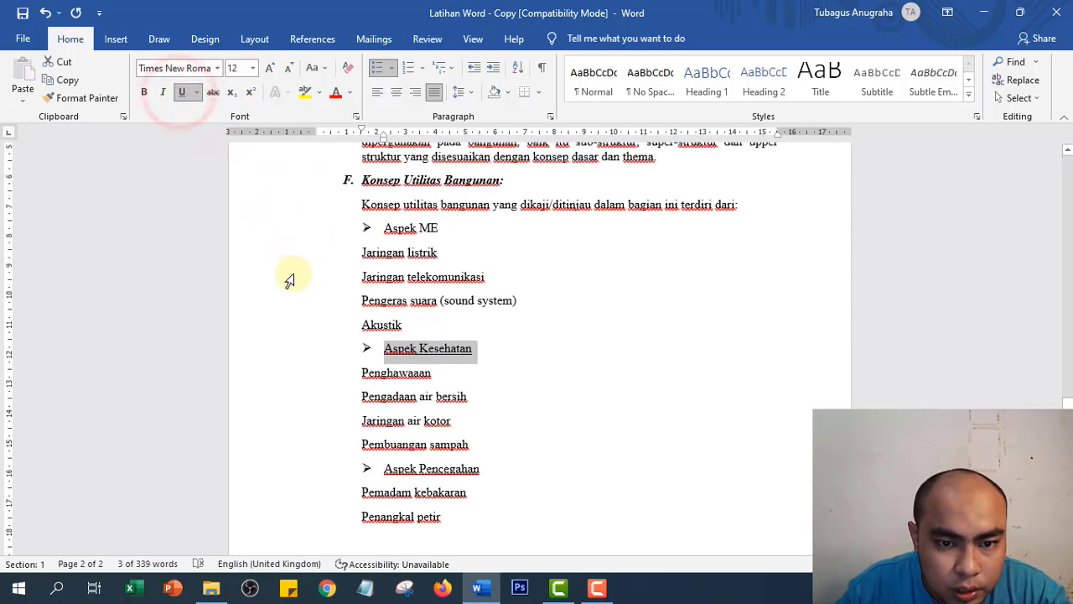
pyautogui.click(294, 230)
pyautogui.click(181, 92)
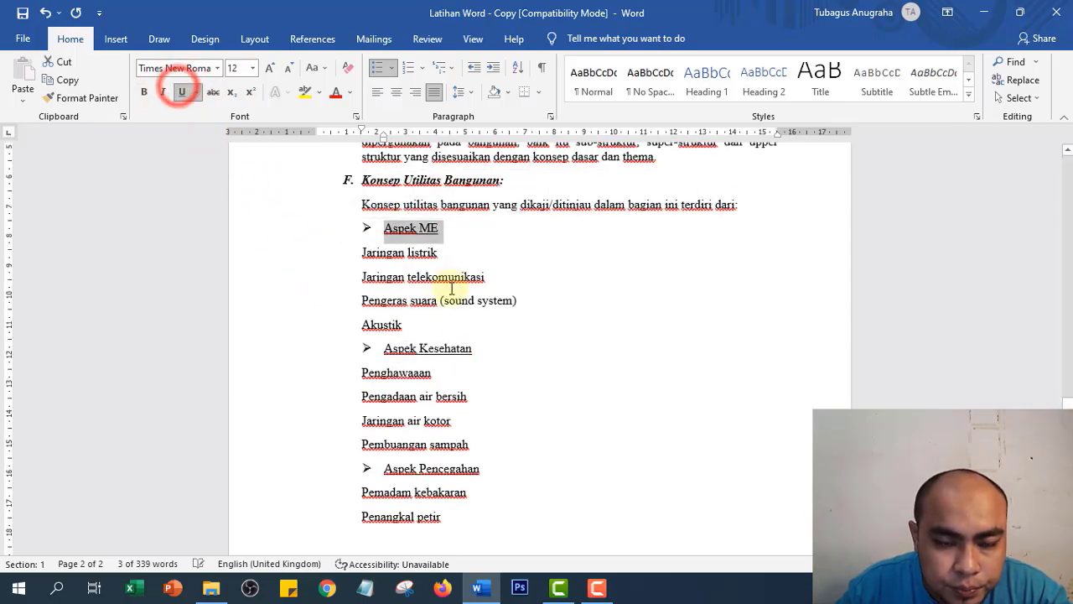
pyautogui.scroll(5, 425, 268)
pyautogui.scroll(-2, 416, 313)
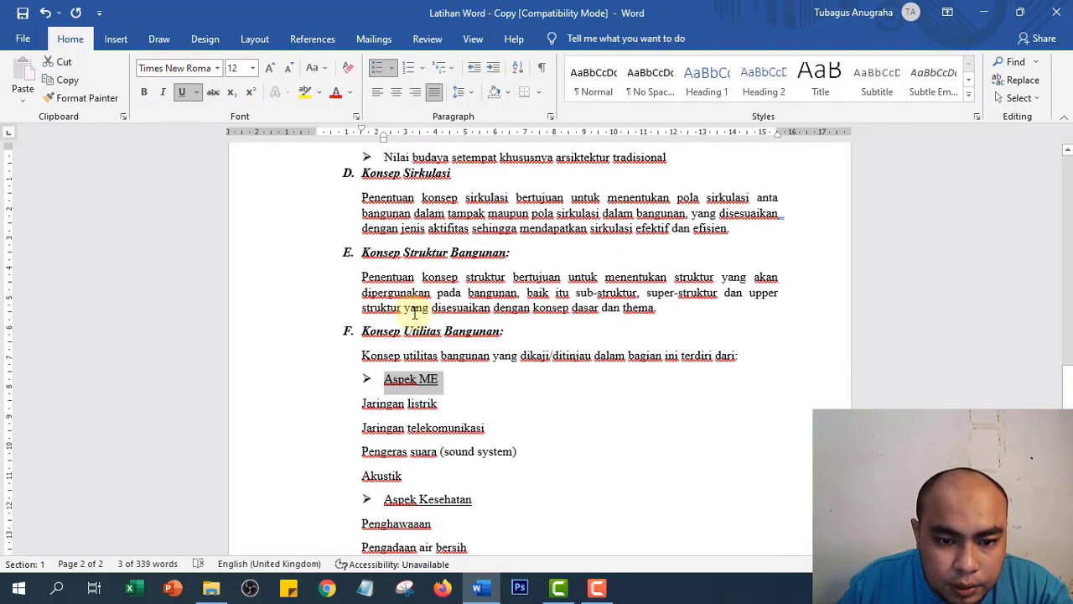
pyautogui.scroll(-1, 450, 374)
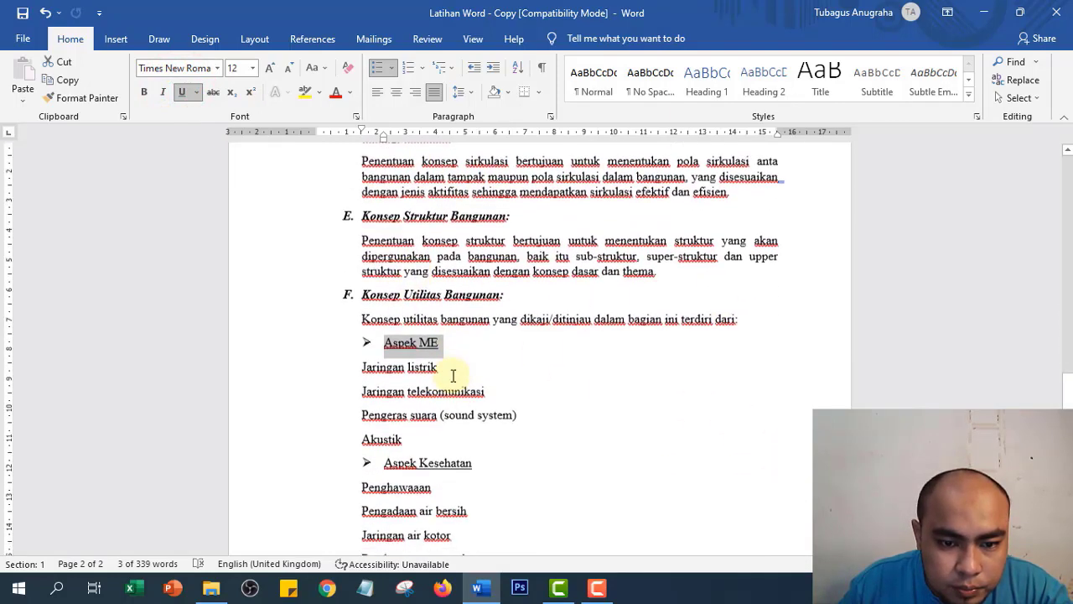
pyautogui.scroll(4, 384, 362)
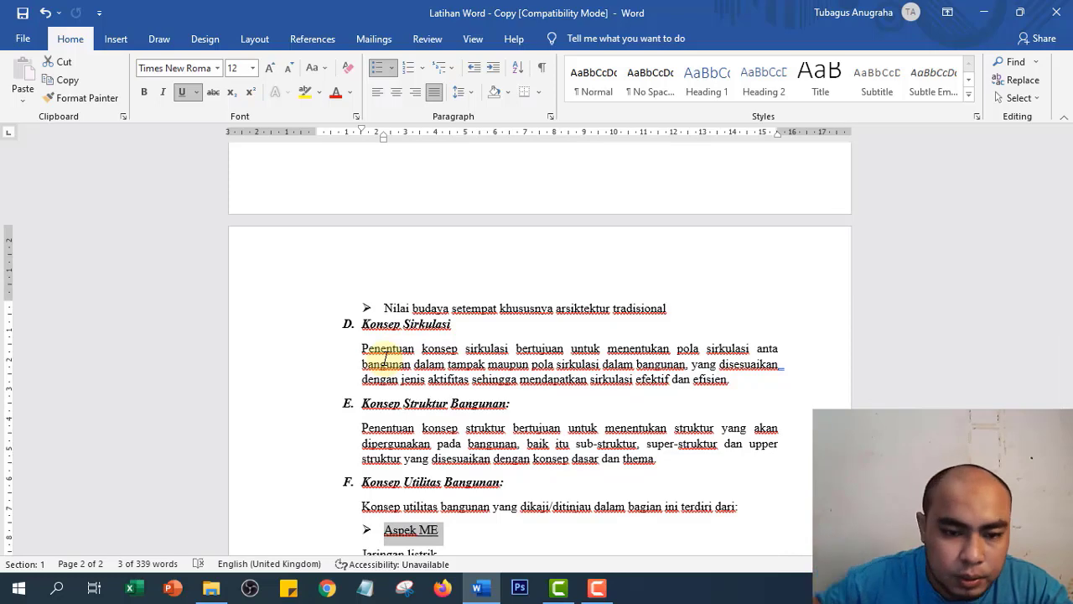
pyautogui.scroll(-7, 360, 469)
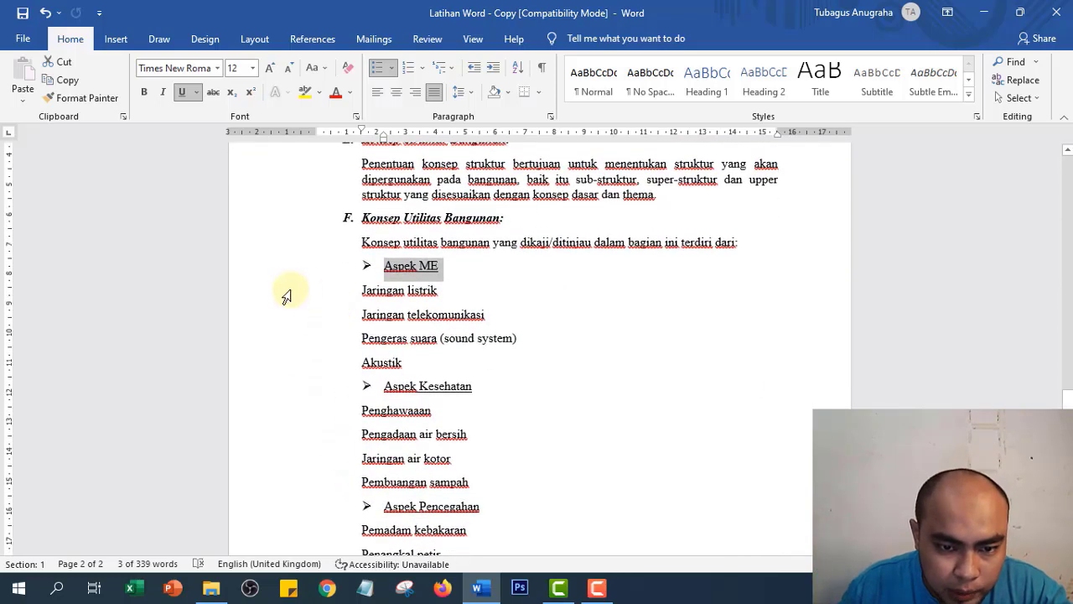
# - Give the four Aspek ME lines, Jaringan listrik through Akustik, round bullets
pyautogui.moveTo(277, 292); pyautogui.dragTo(264, 359)
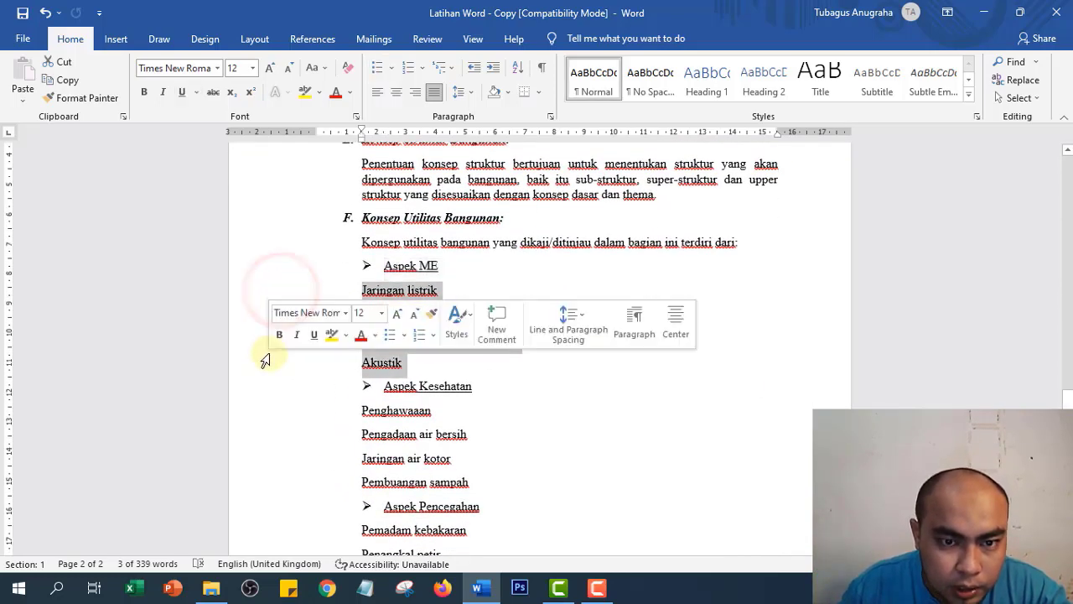
pyautogui.click(386, 70)
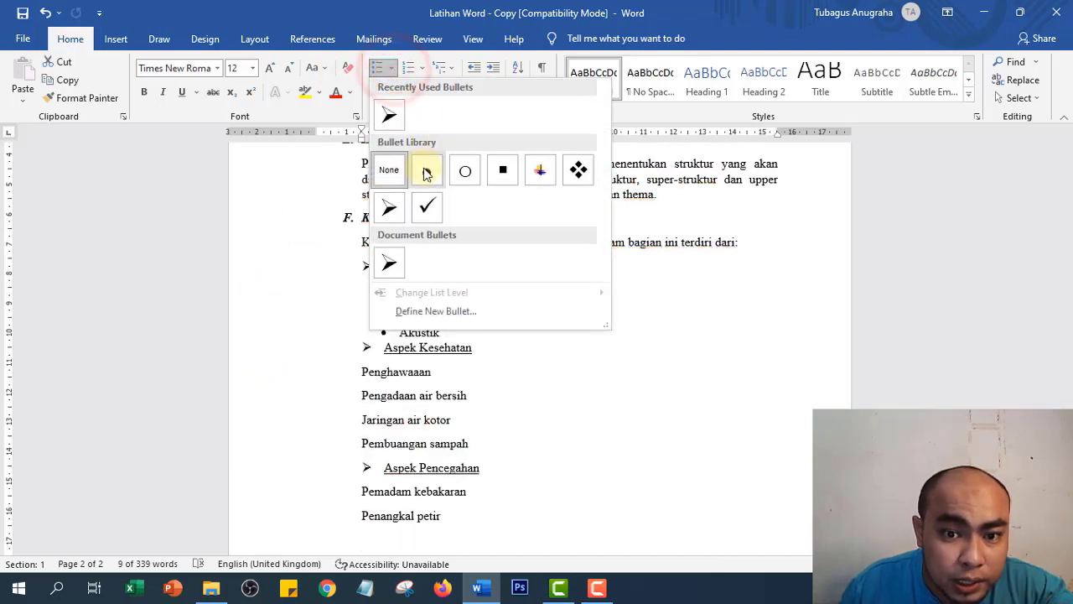
pyautogui.click(426, 172)
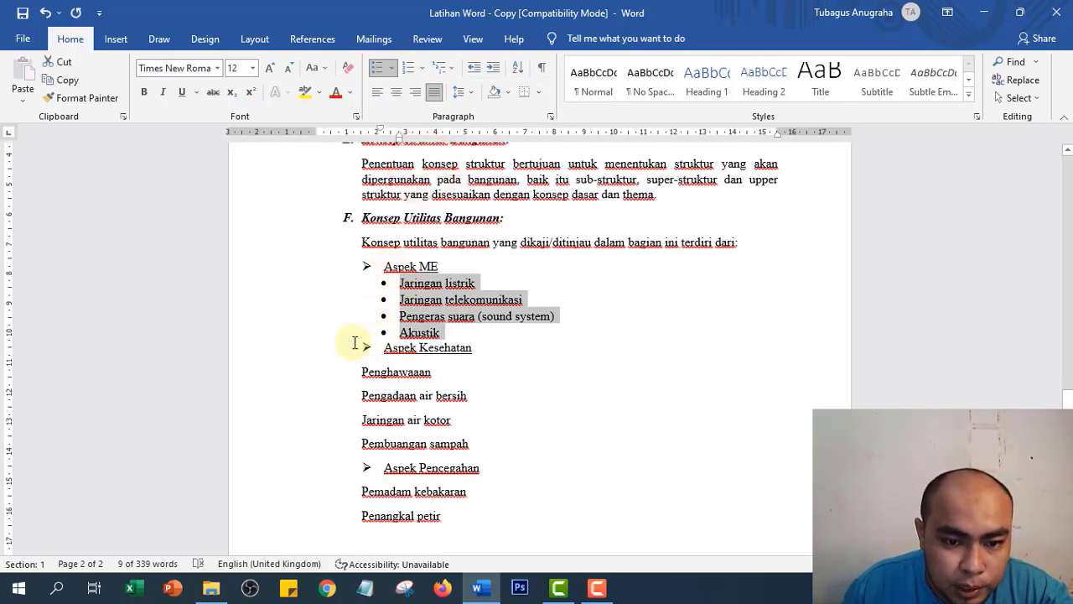
# - Format Painter the round bullets onto the Aspek Kesehatan and Aspek Pencegahan sub-items
pyautogui.click(88, 97)
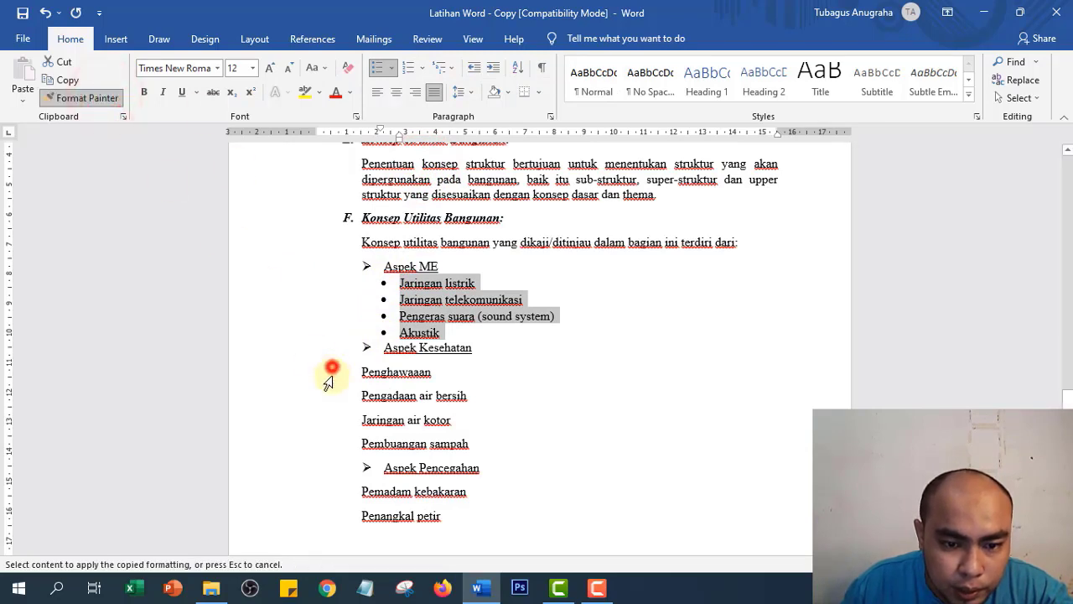
pyautogui.moveTo(330, 372); pyautogui.dragTo(332, 445)
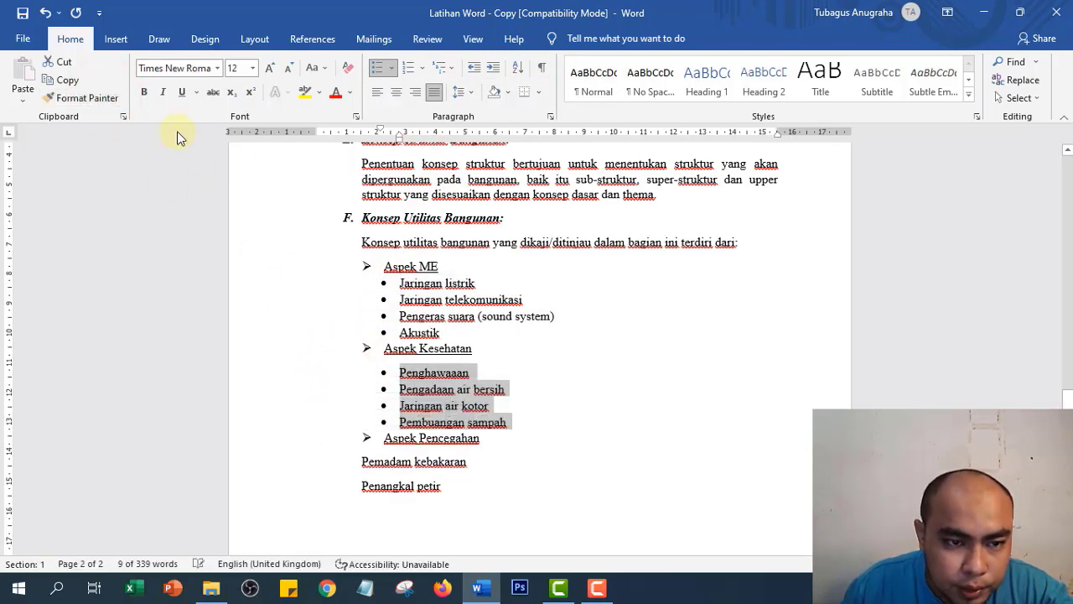
pyautogui.click(87, 97)
pyautogui.scroll(-5, 335, 469)
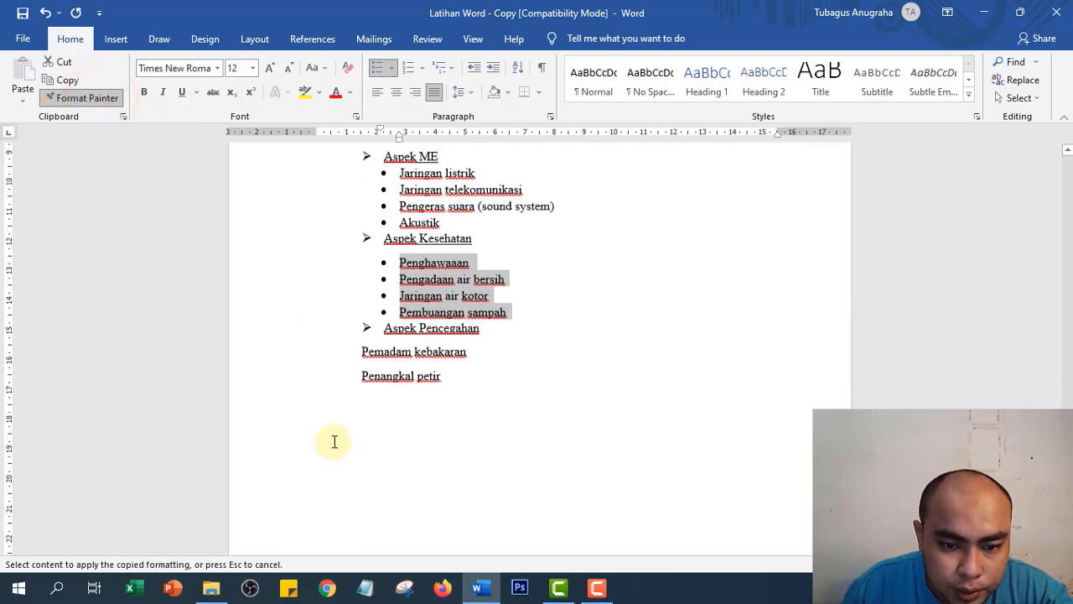
pyautogui.scroll(2, 333, 324)
pyautogui.moveTo(336, 315); pyautogui.dragTo(335, 337)
pyautogui.scroll(5, 671, 322)
pyautogui.scroll(15, 728, 385)
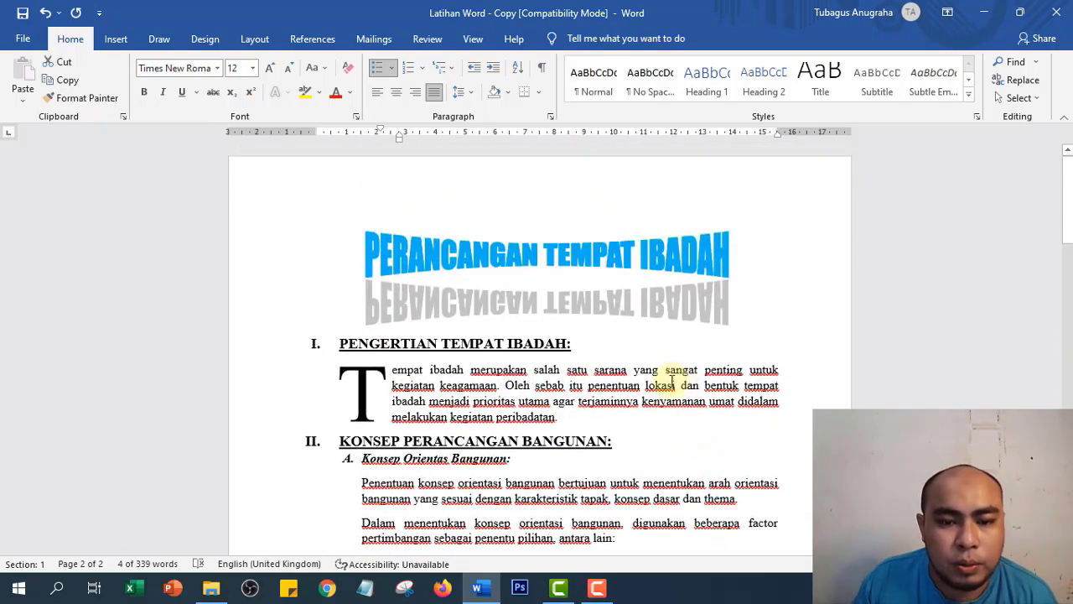
pyautogui.scroll(-3, 410, 324)
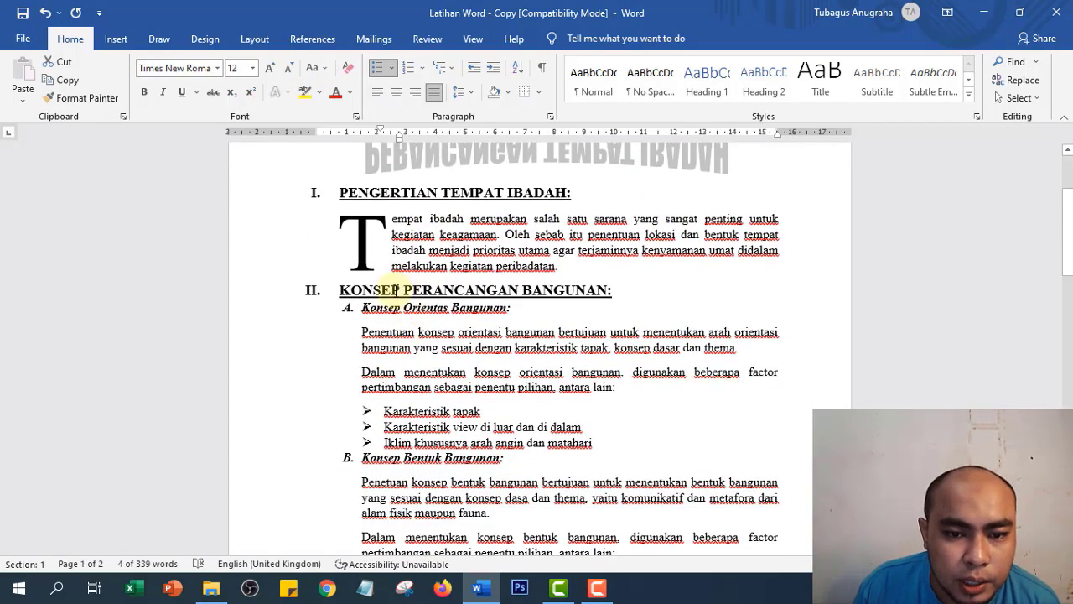
pyautogui.rightClick(397, 289)
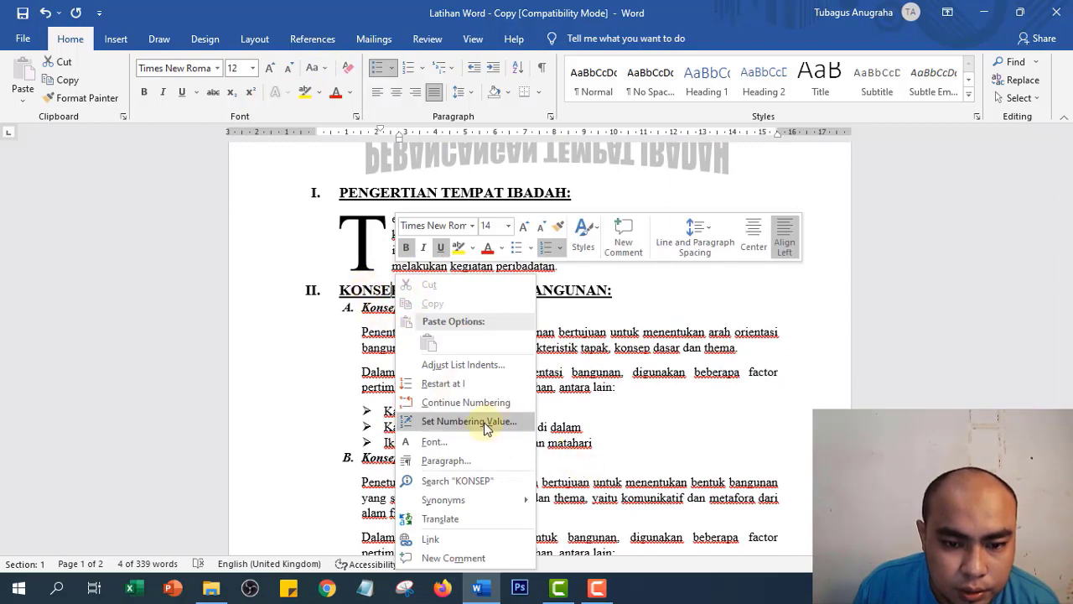
pyautogui.click(359, 291)
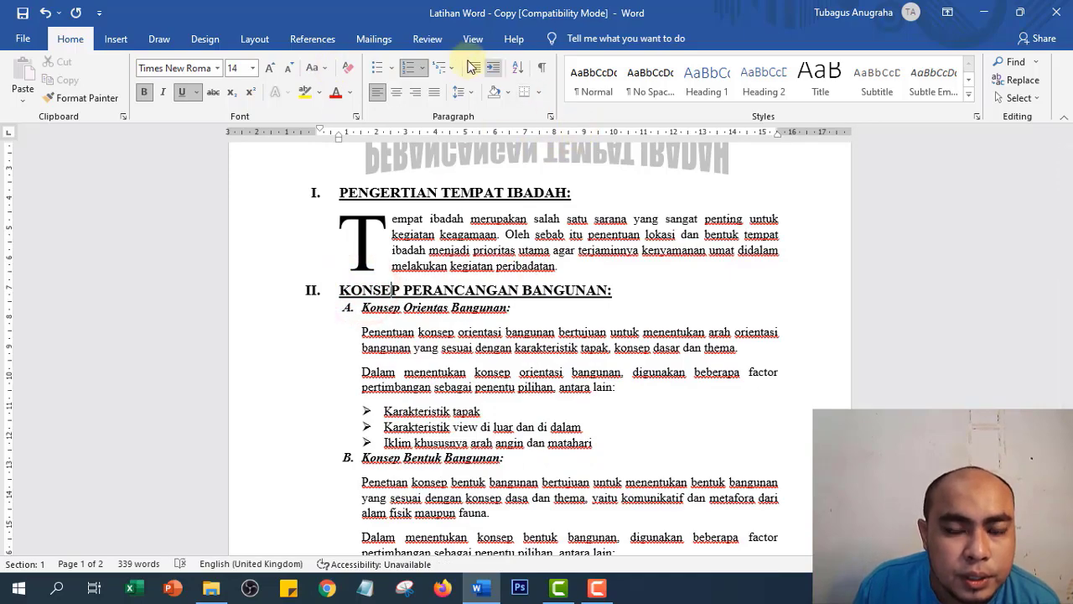
pyautogui.scroll(-12, 444, 348)
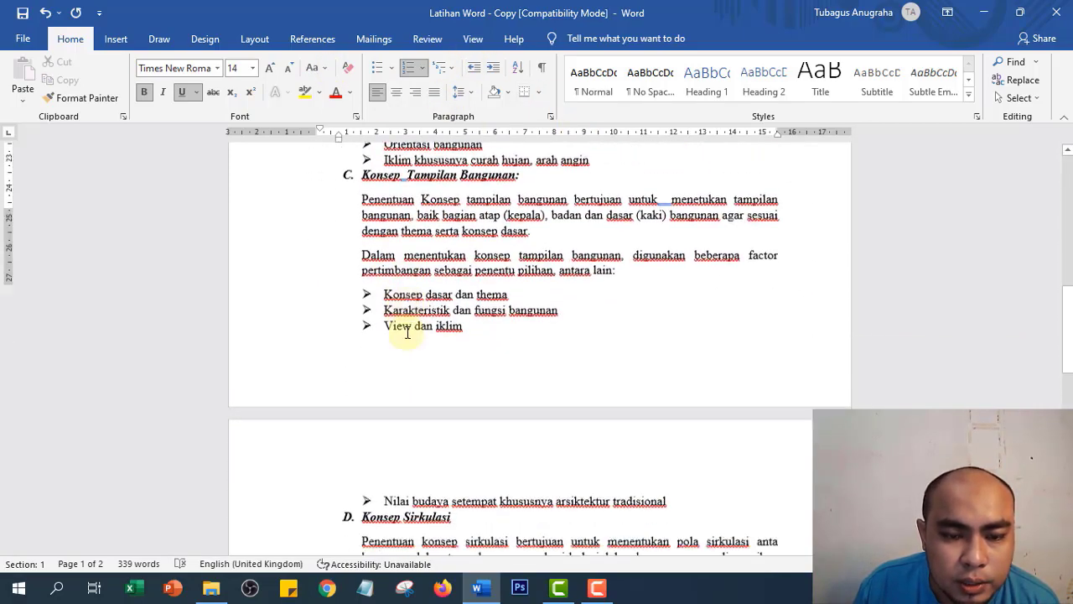
pyautogui.scroll(-5, 394, 319)
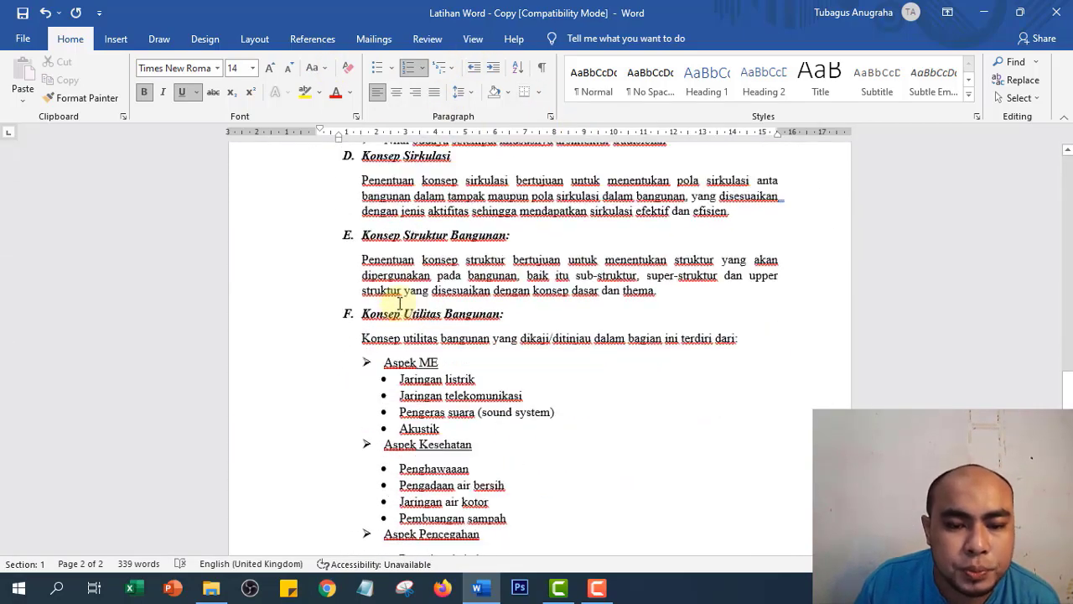
pyautogui.scroll(15, 444, 344)
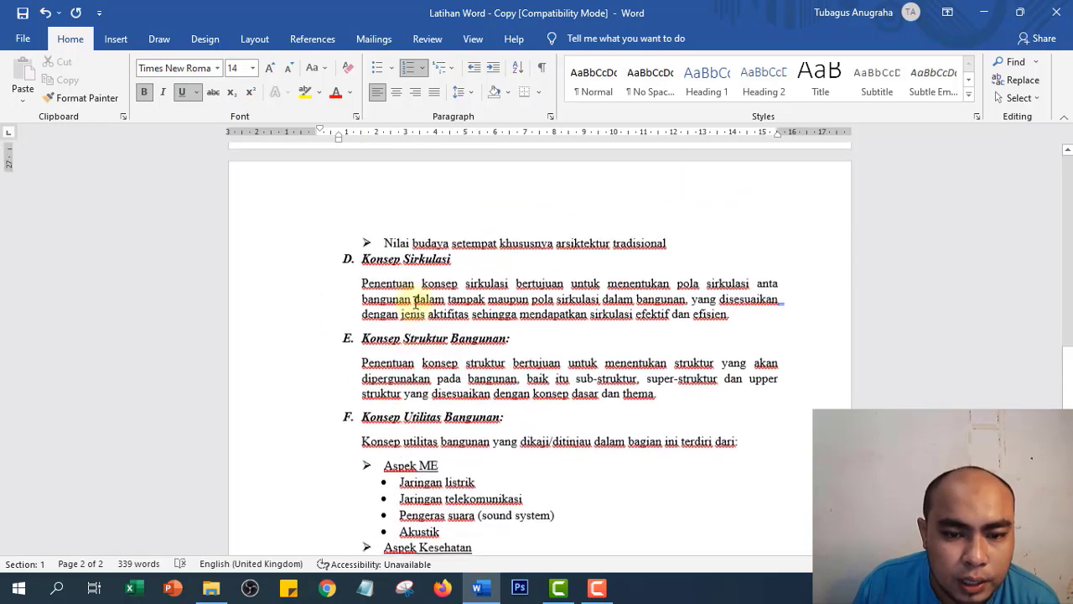
pyautogui.scroll(5, 416, 304)
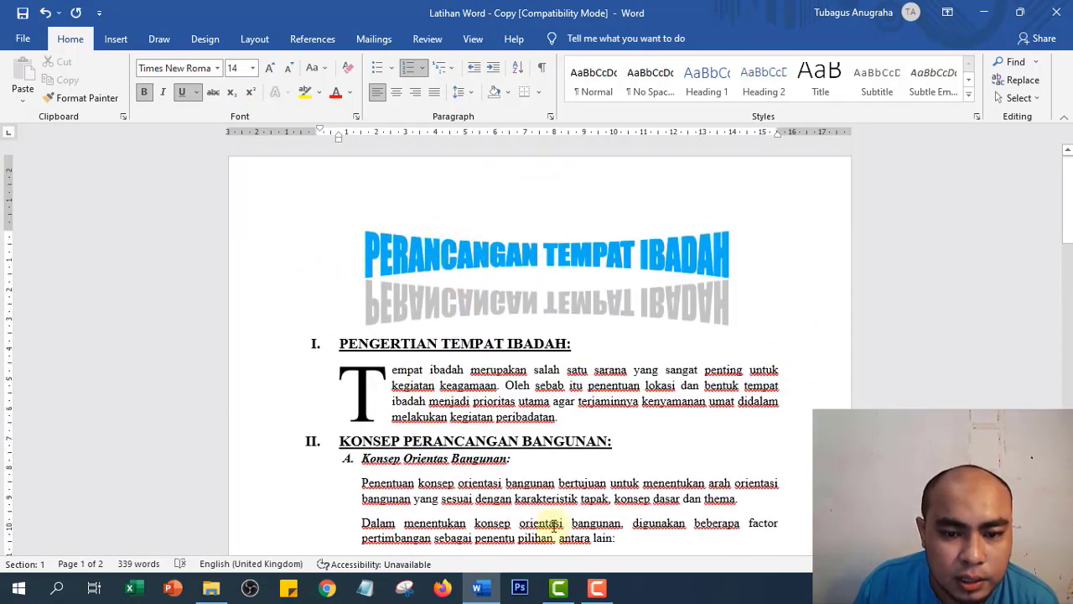
pyautogui.scroll(-3, 495, 421)
pyautogui.scroll(3, 493, 420)
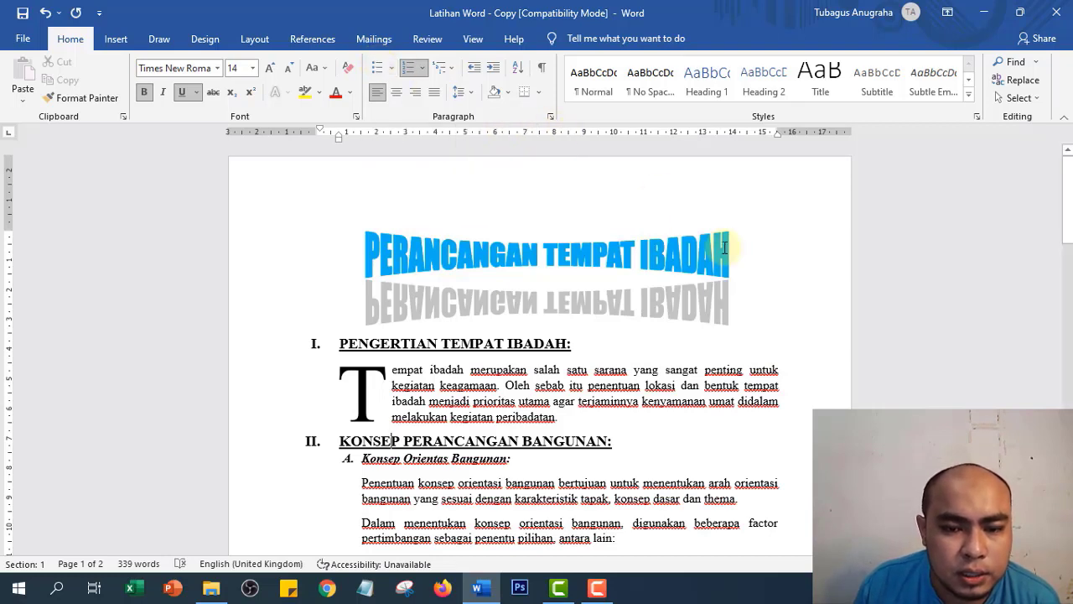
pyautogui.click(819, 276)
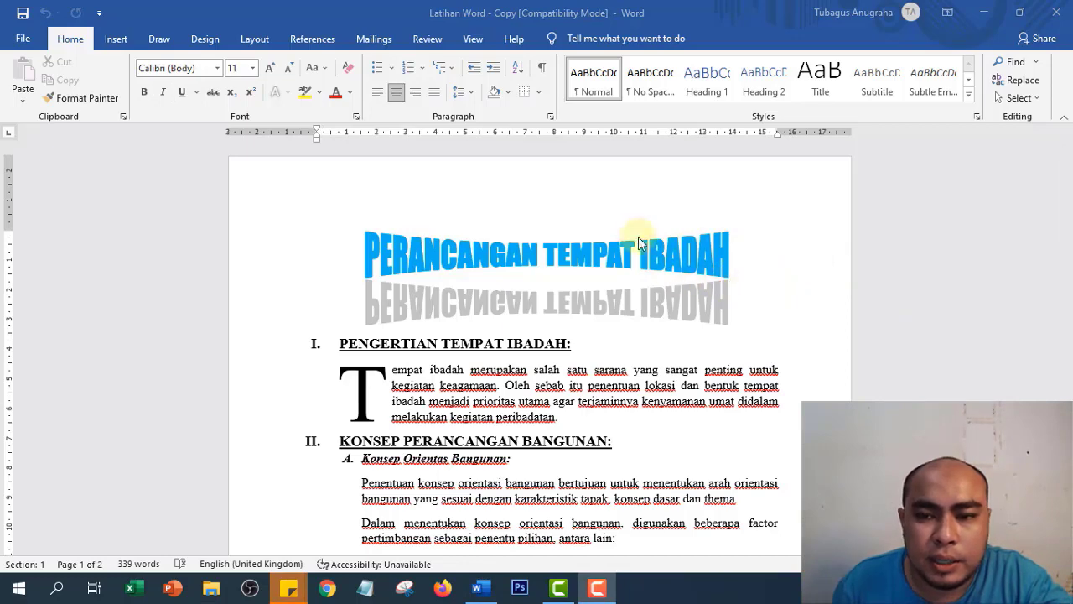
pyautogui.scroll(-3, 634, 254)
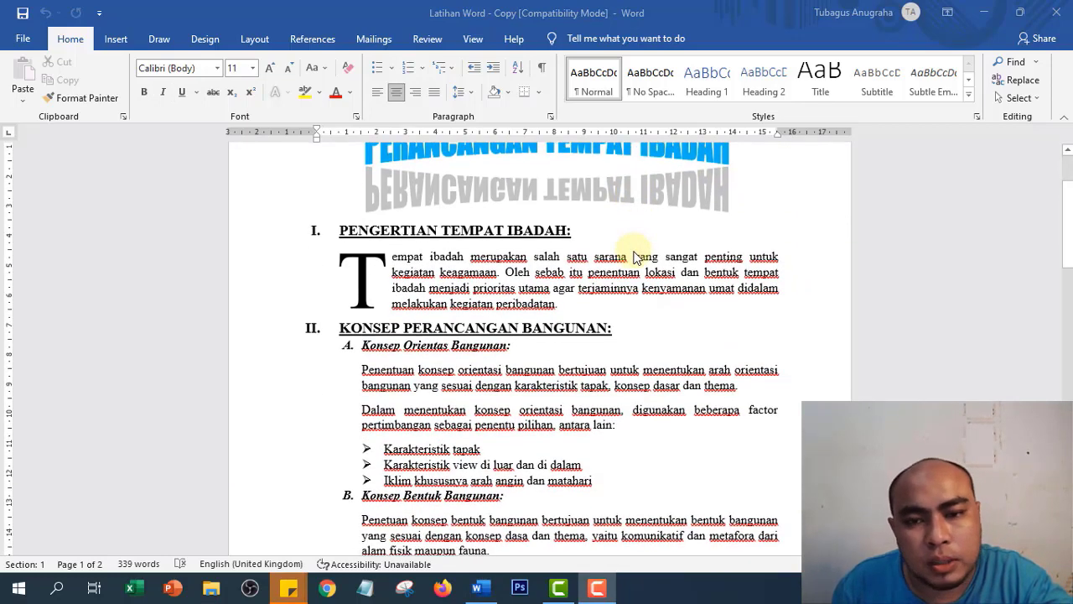
pyautogui.scroll(-4, 634, 256)
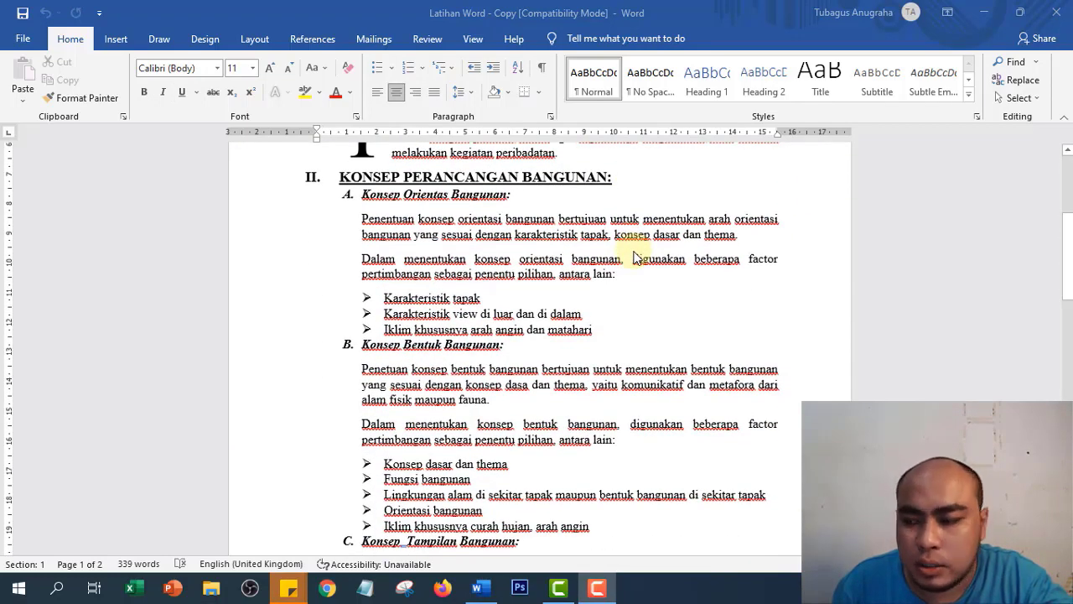
pyautogui.scroll(-1, 634, 256)
pyautogui.scroll(2, 547, 270)
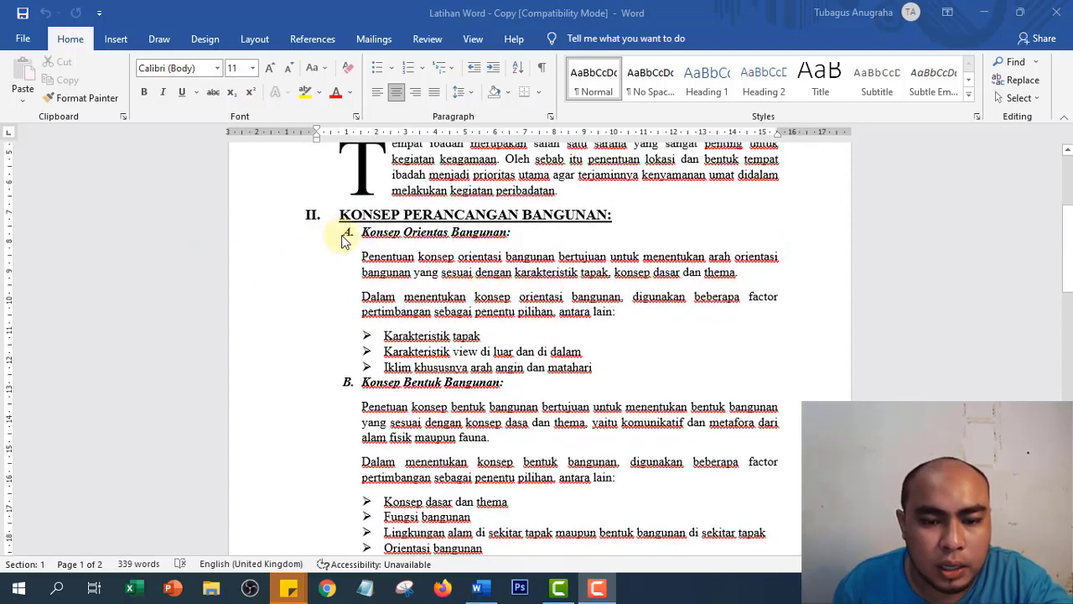
pyautogui.scroll(-4, 445, 369)
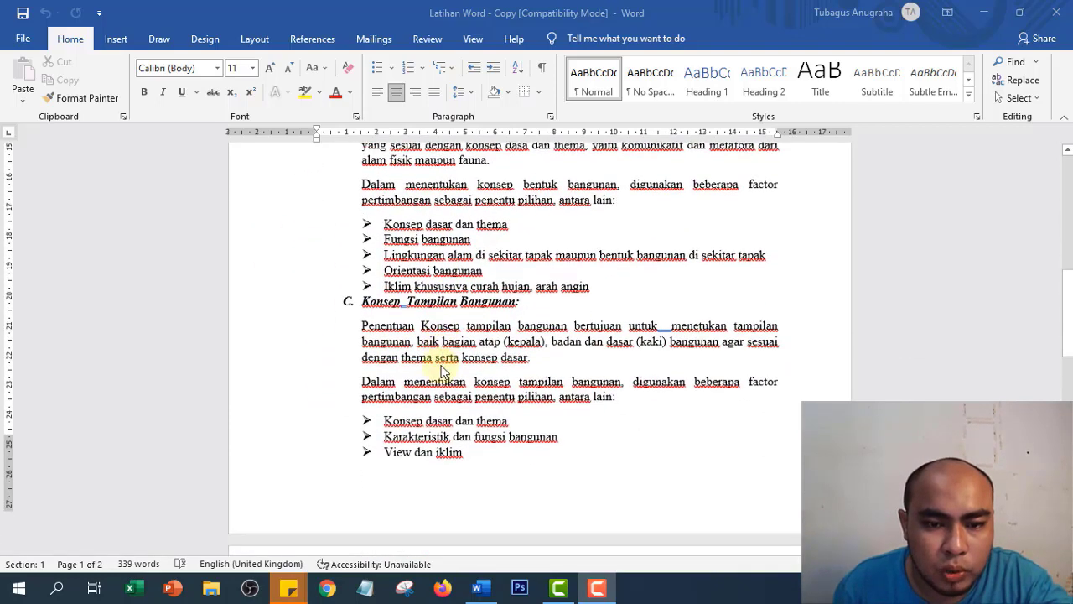
pyautogui.scroll(7, 443, 371)
pyautogui.scroll(-2, 443, 371)
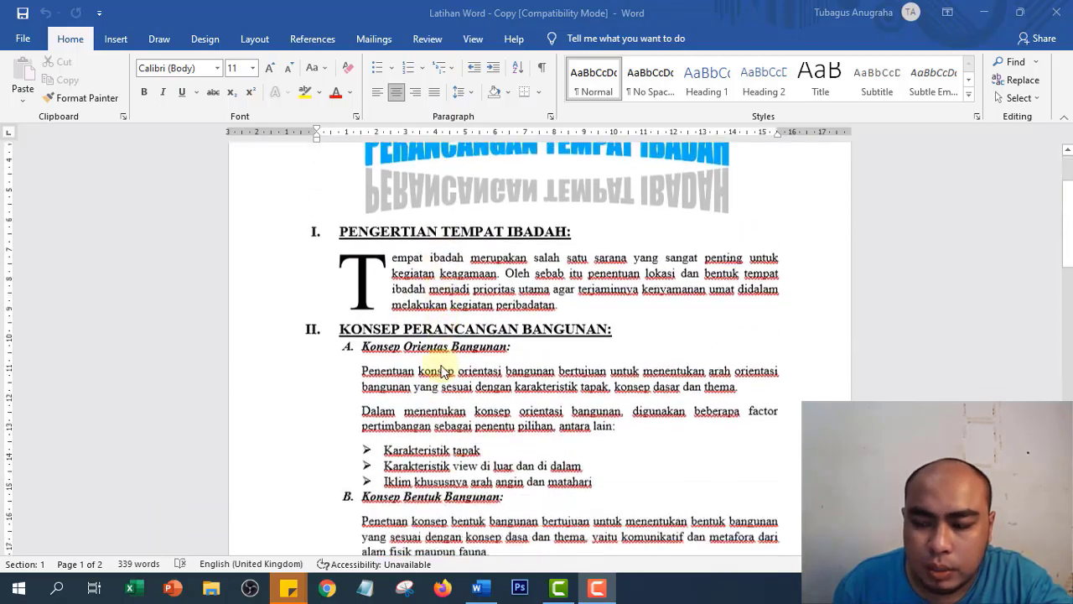
pyautogui.scroll(-1, 379, 285)
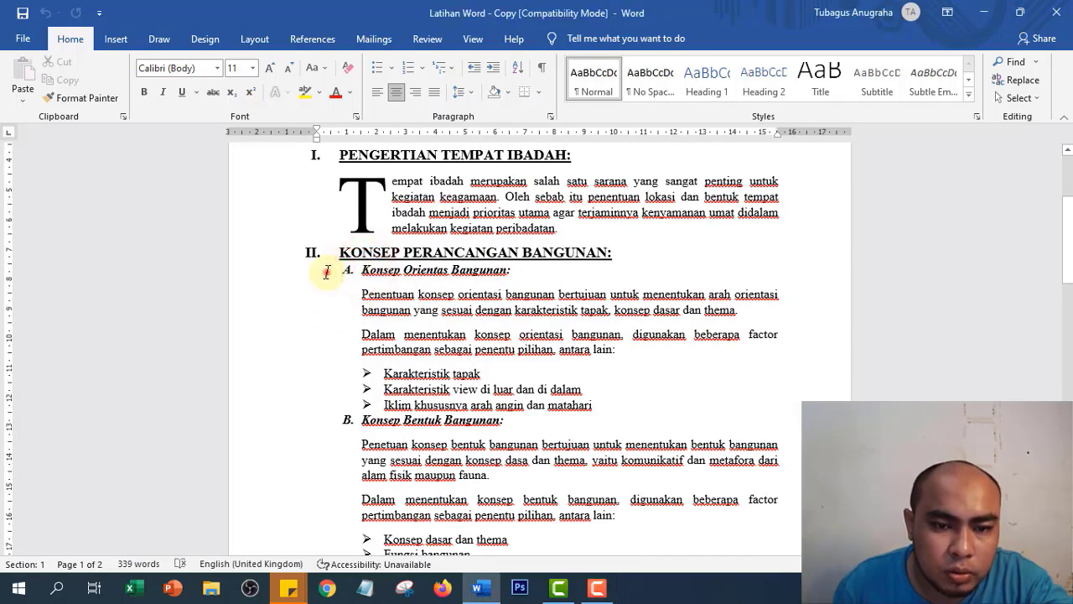
# - Split the selected subsections A and B into two columns
pyautogui.click(327, 270)
pyautogui.moveTo(393, 300); pyautogui.dragTo(595, 445)
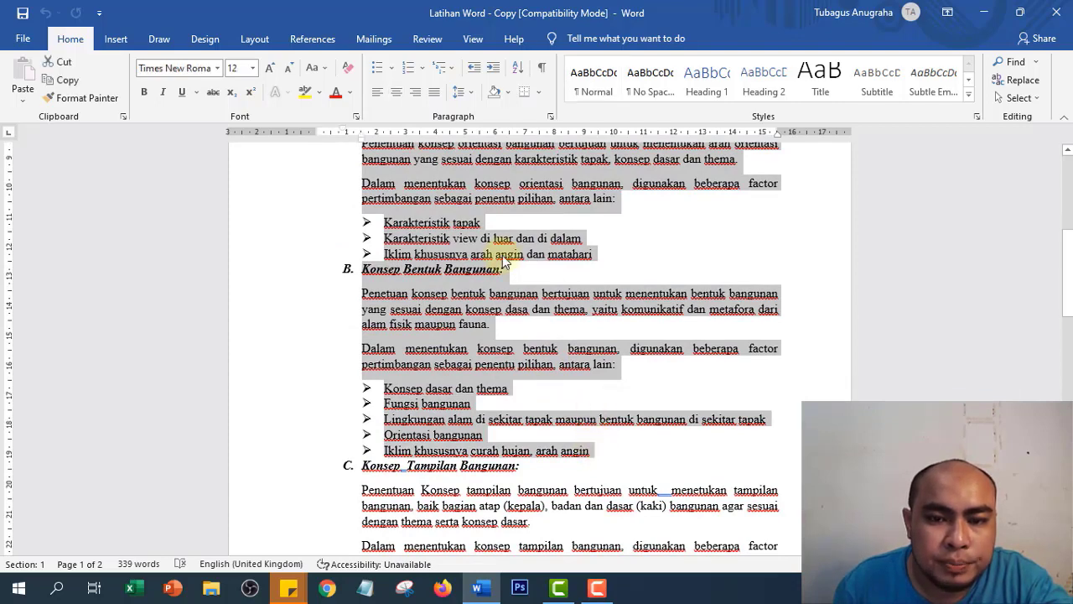
pyautogui.scroll(3, 503, 269)
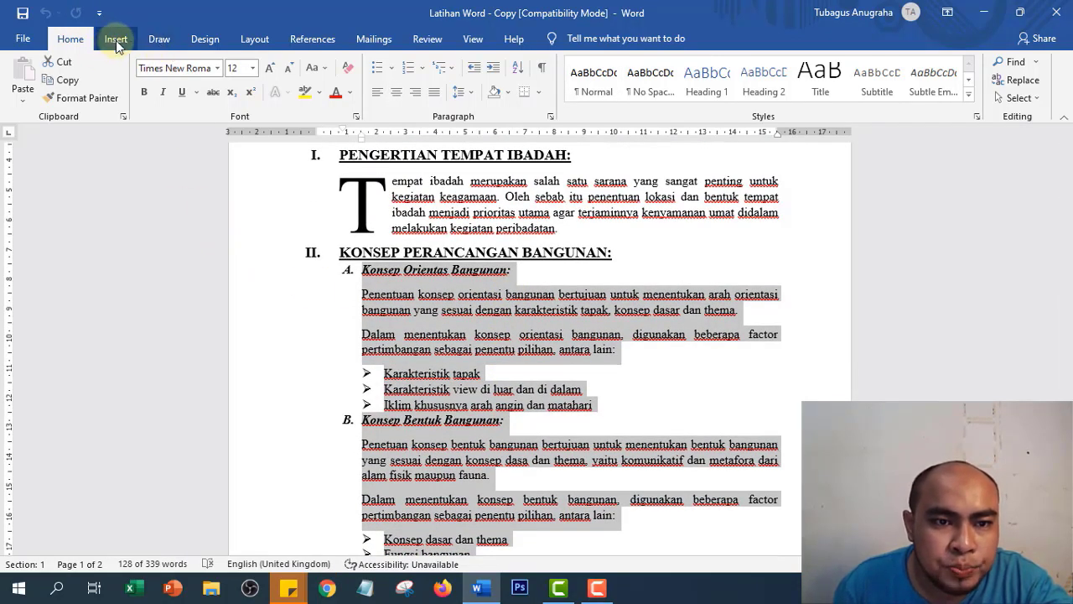
pyautogui.click(239, 42)
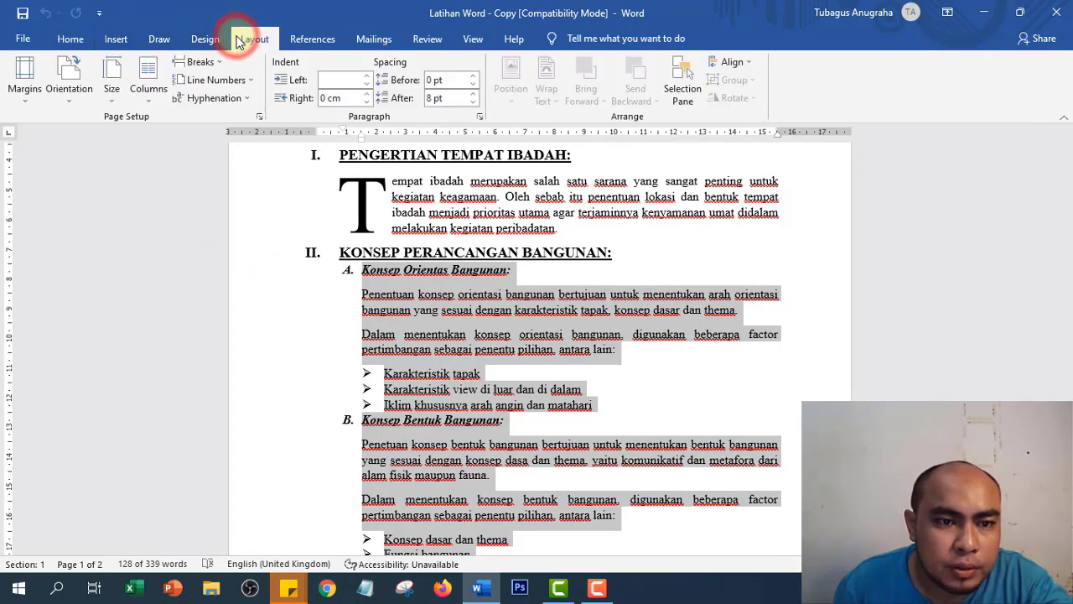
pyautogui.click(148, 92)
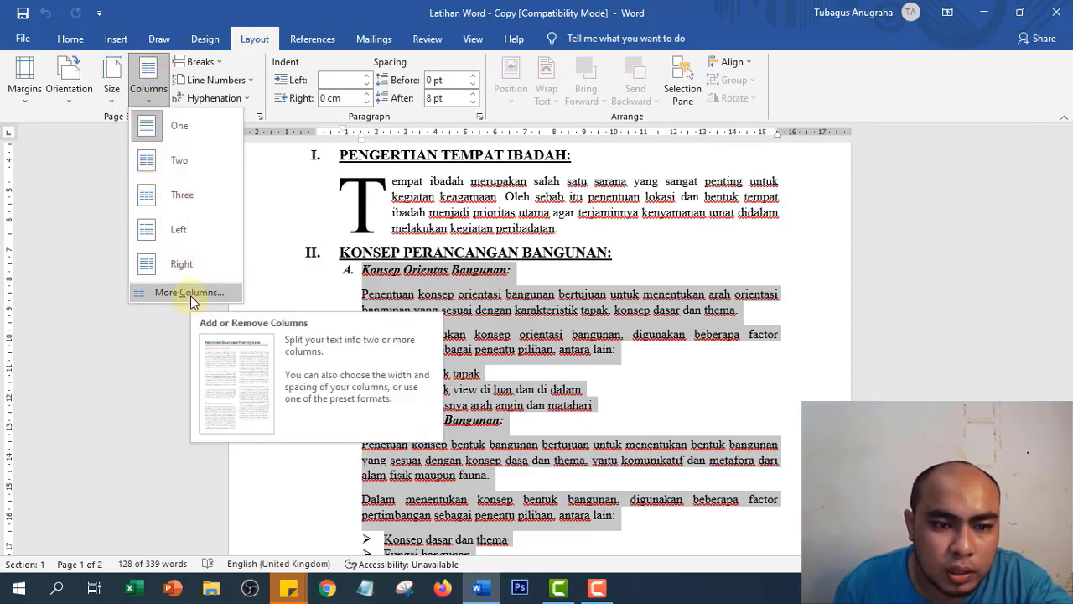
pyautogui.click(181, 162)
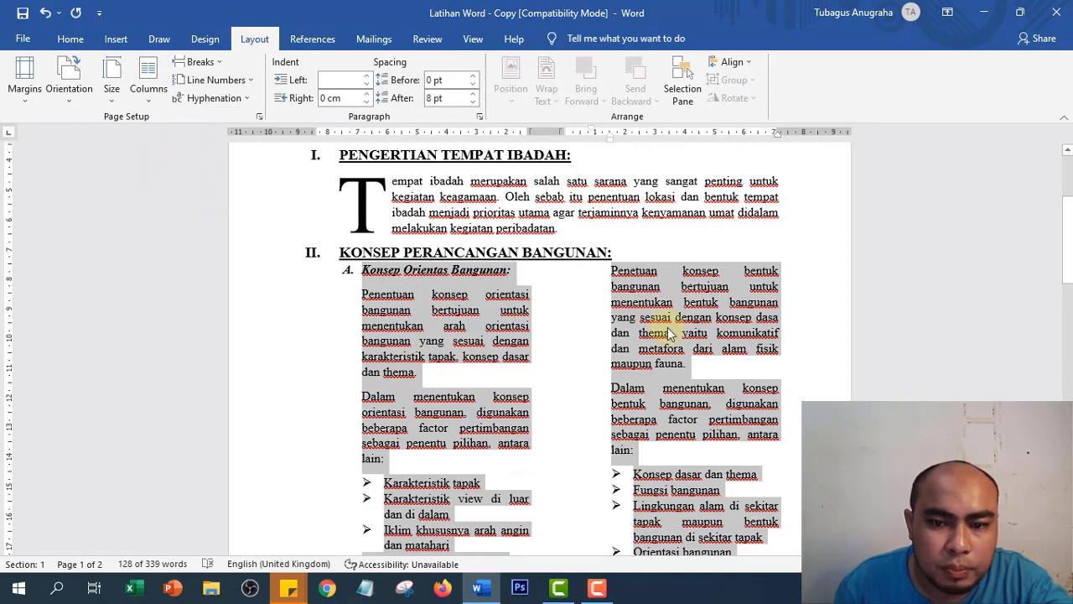
pyautogui.scroll(-5, 669, 333)
pyautogui.scroll(3, 602, 319)
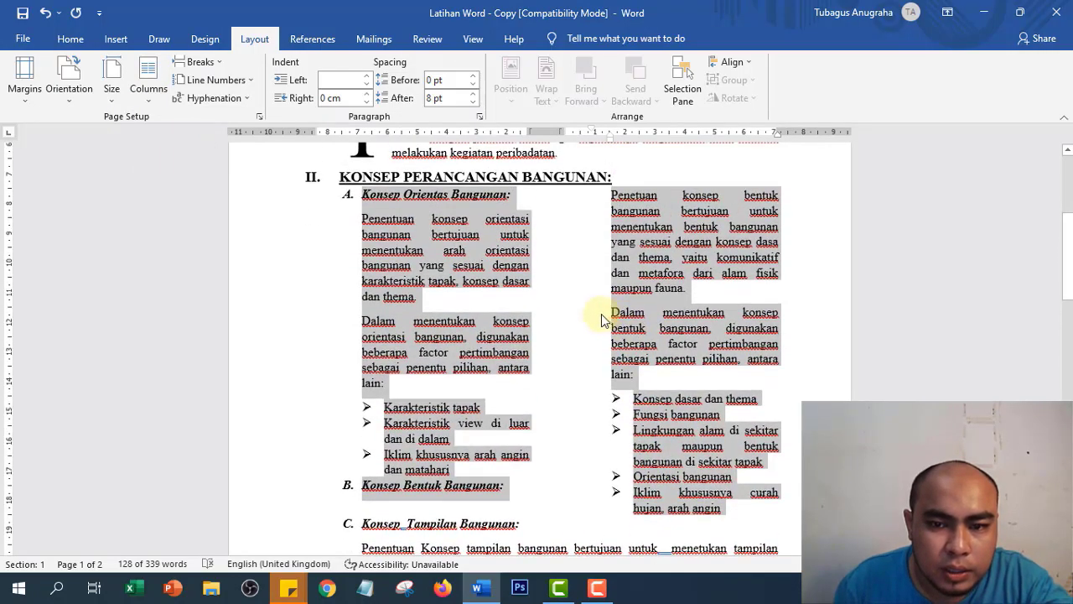
pyautogui.scroll(1, 602, 318)
pyautogui.scroll(-4, 343, 377)
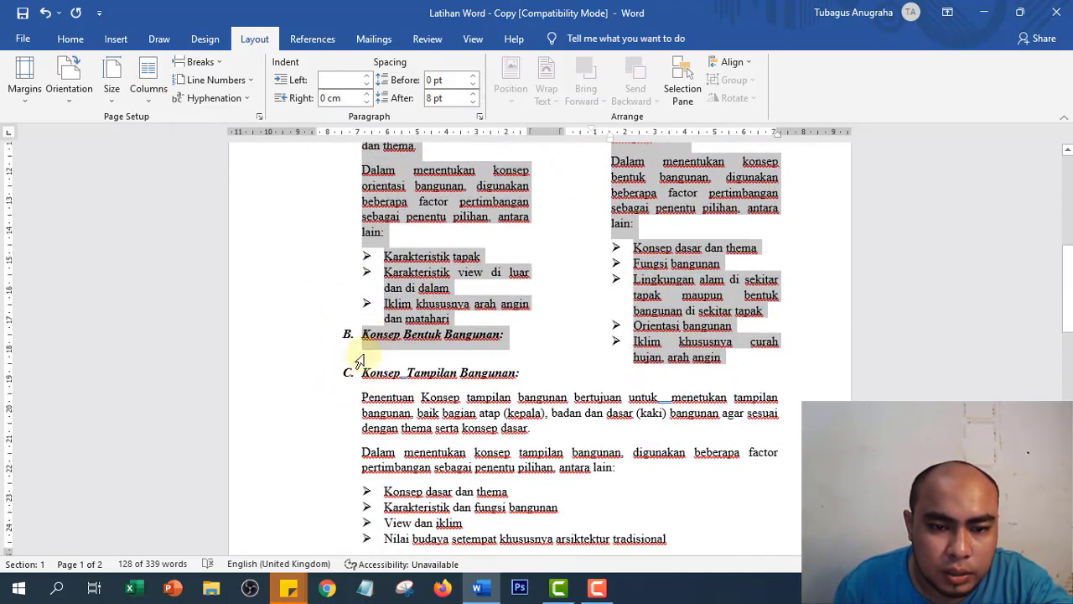
# - Add blank unbulleted lines after 'dan matahari' so heading B moves into the right column
pyautogui.click(454, 322)
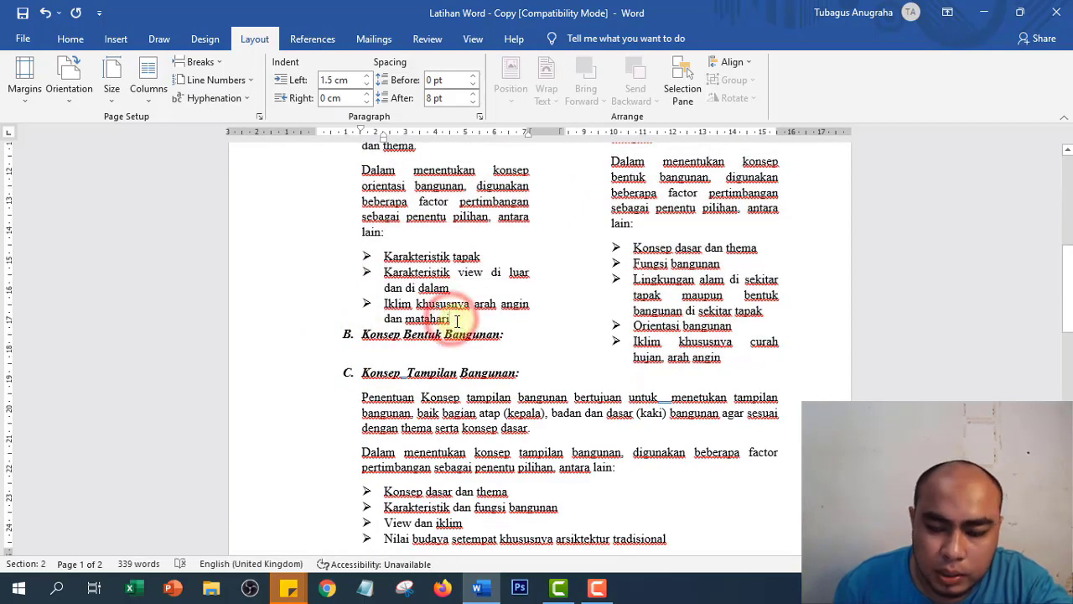
pyautogui.press('Return')
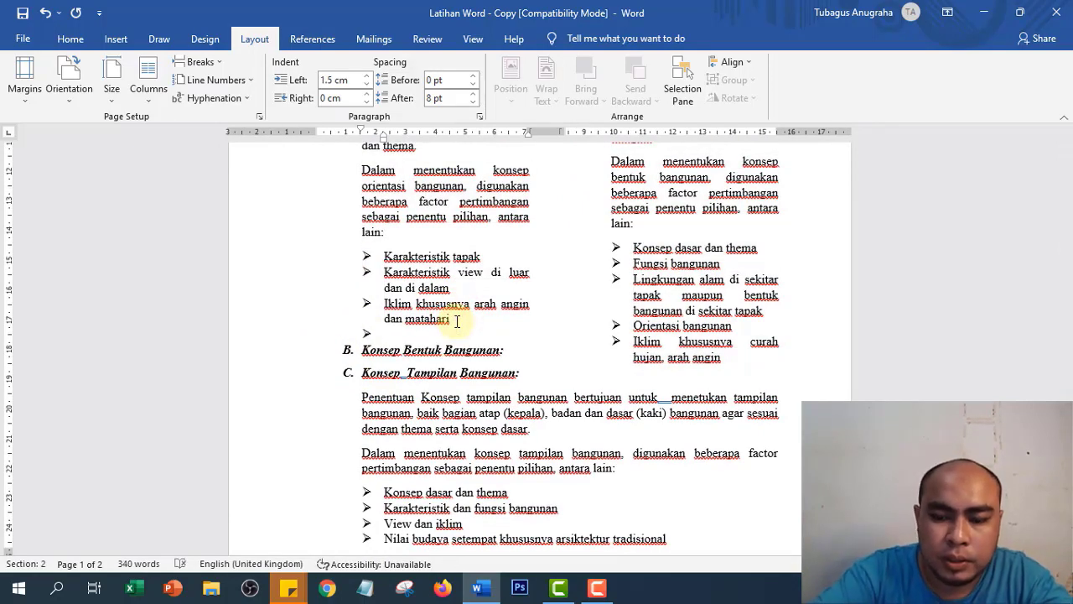
pyautogui.press('Return')
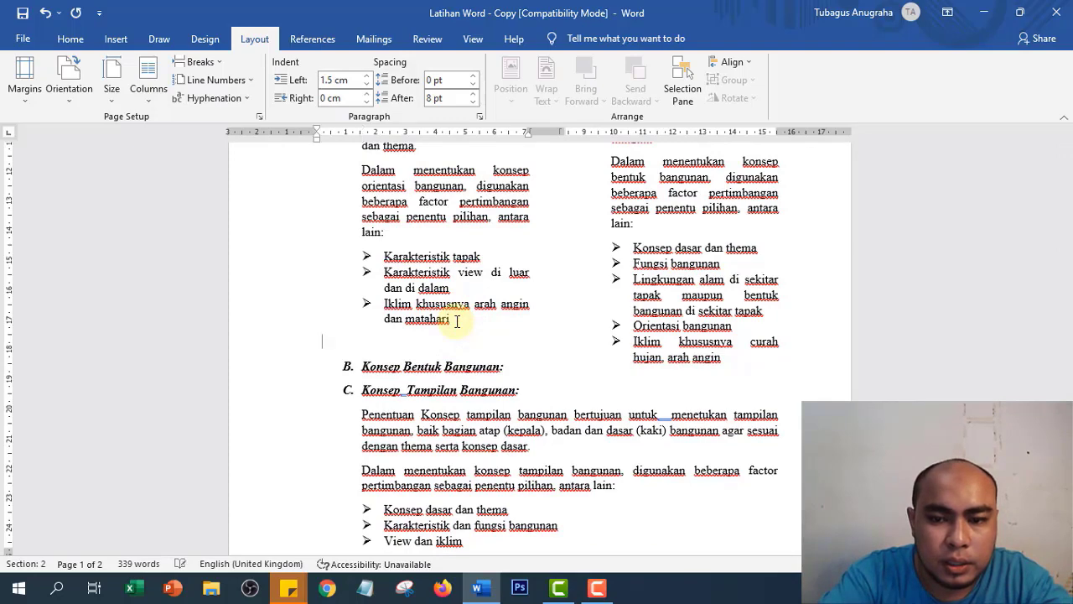
pyautogui.press('Return')
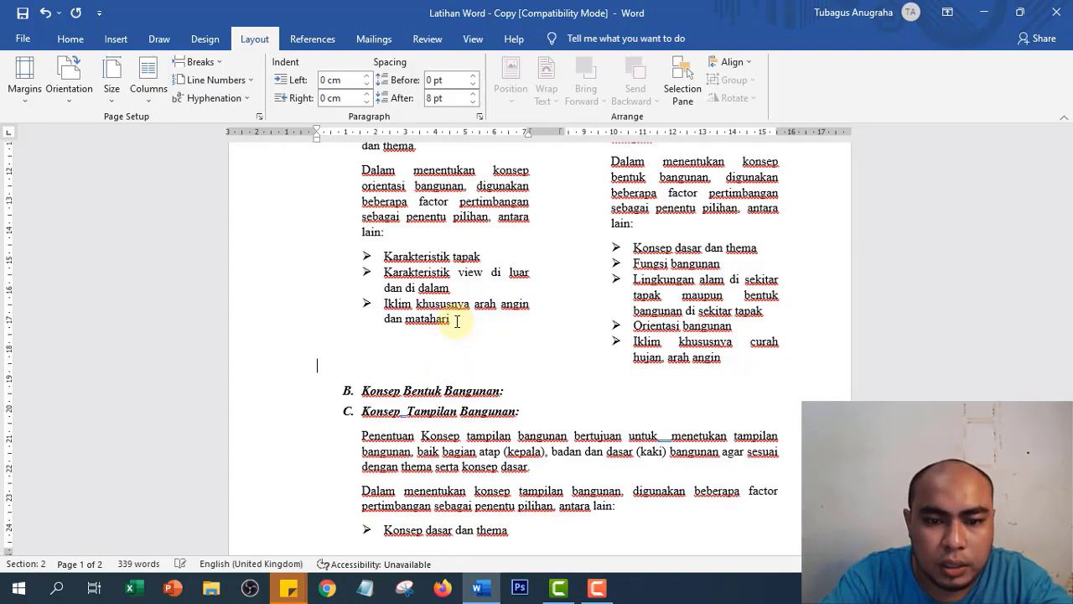
pyautogui.press('Return')
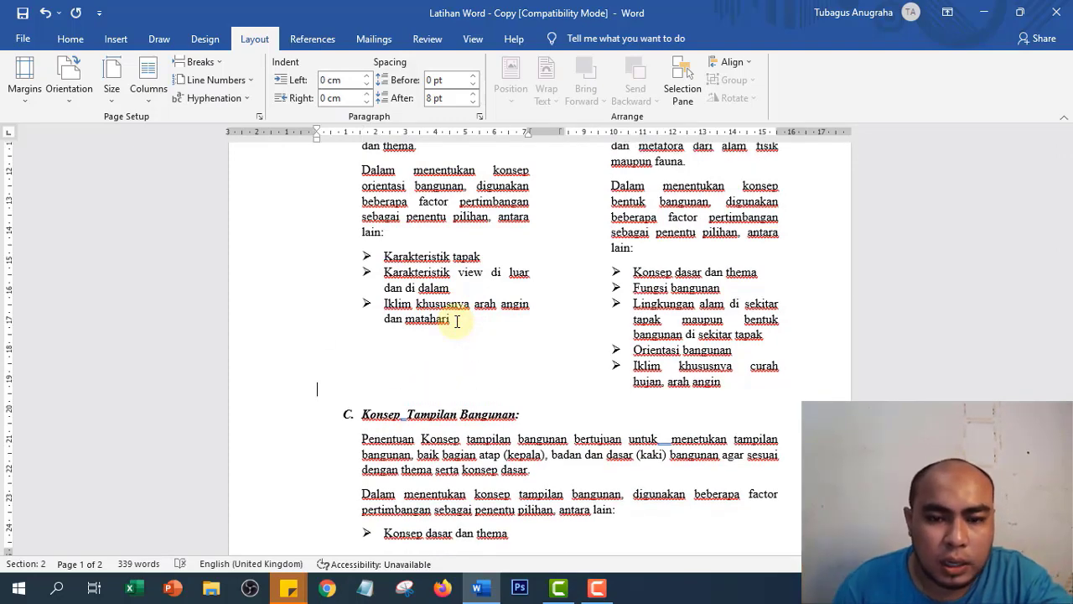
pyautogui.scroll(2, 541, 375)
pyautogui.scroll(2, 541, 376)
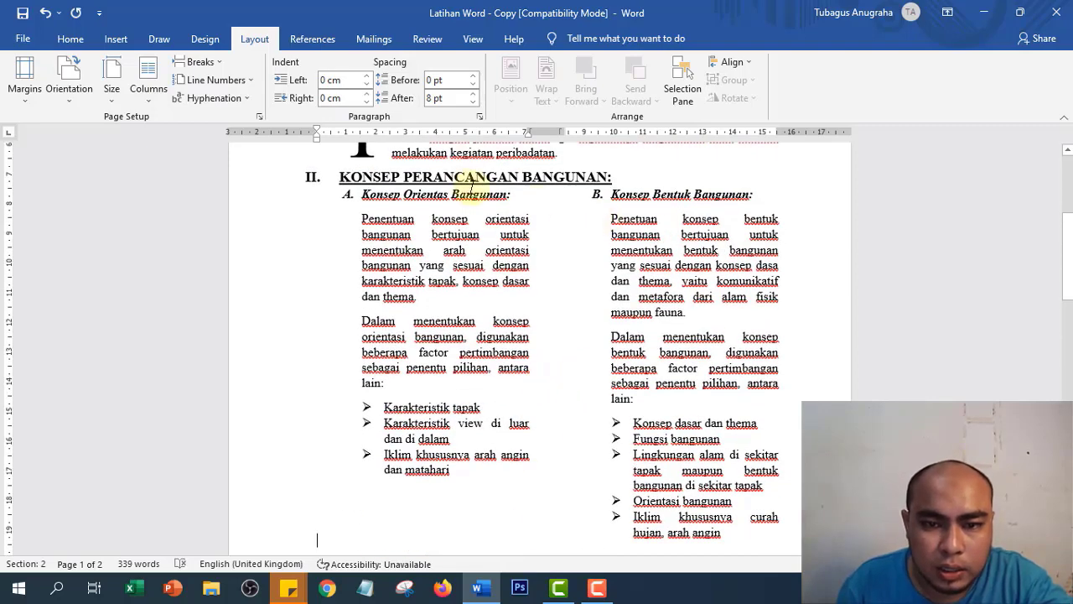
pyautogui.scroll(-3, 568, 311)
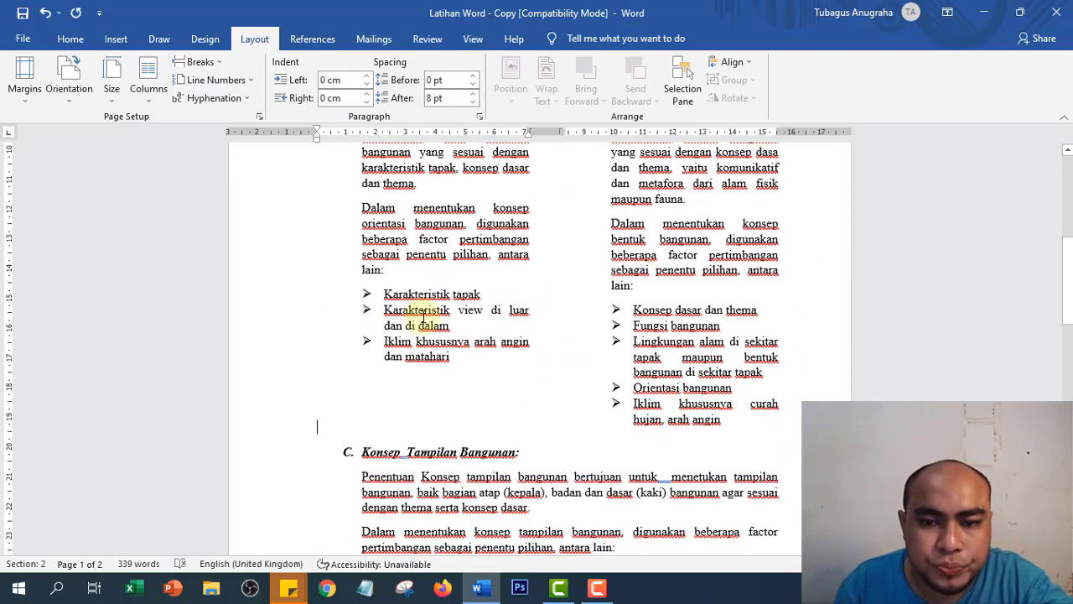
pyautogui.scroll(3, 650, 293)
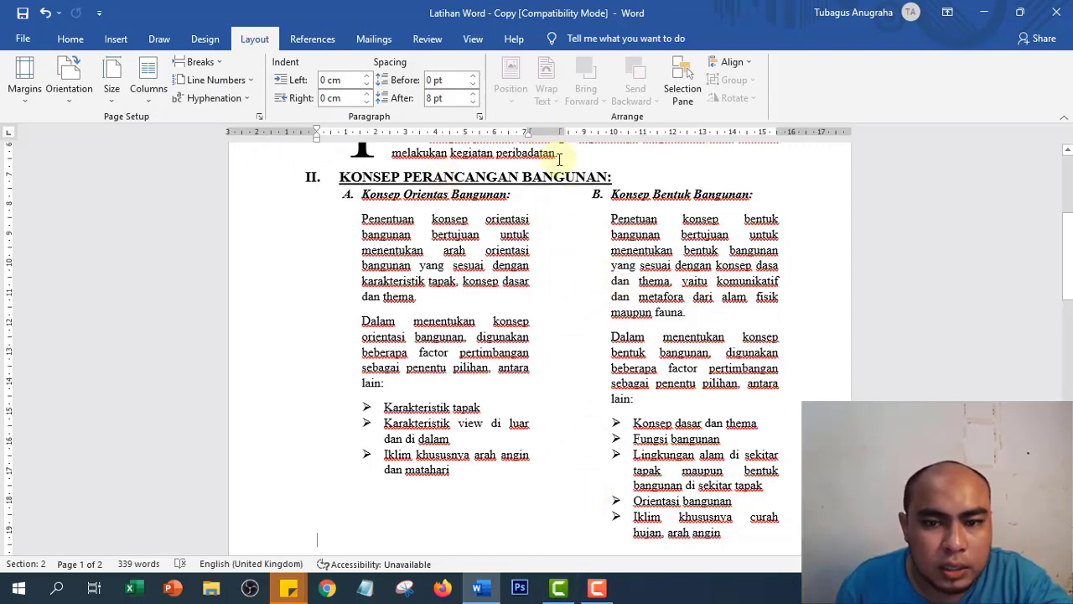
# - Turn on Line between in More Columns for the two-column sections A and B
pyautogui.click(149, 91)
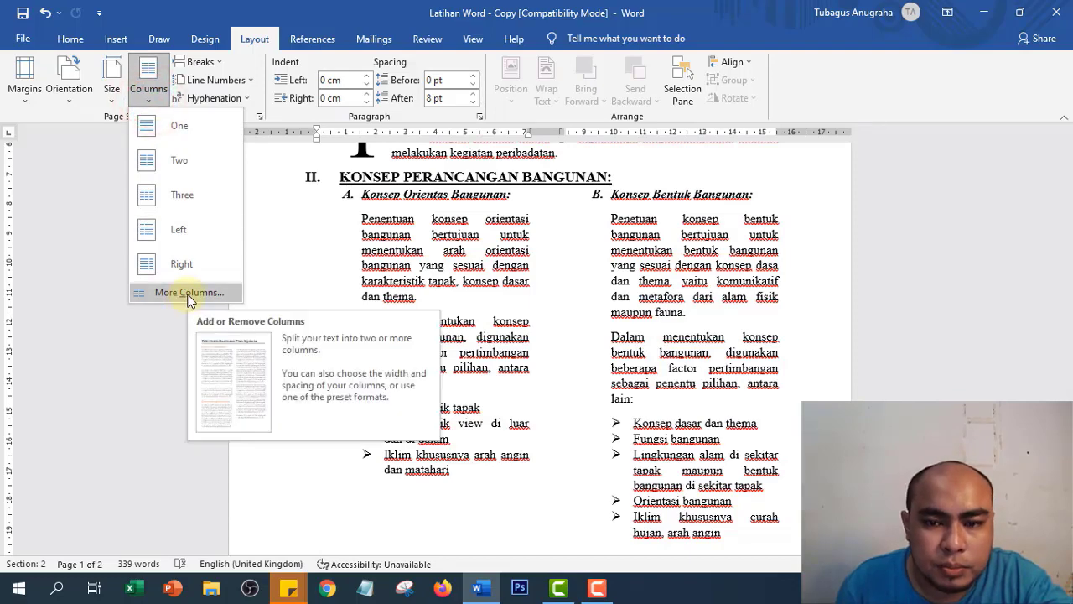
pyautogui.moveTo(340, 198); pyautogui.dragTo(721, 420)
pyautogui.scroll(-2, 695, 371)
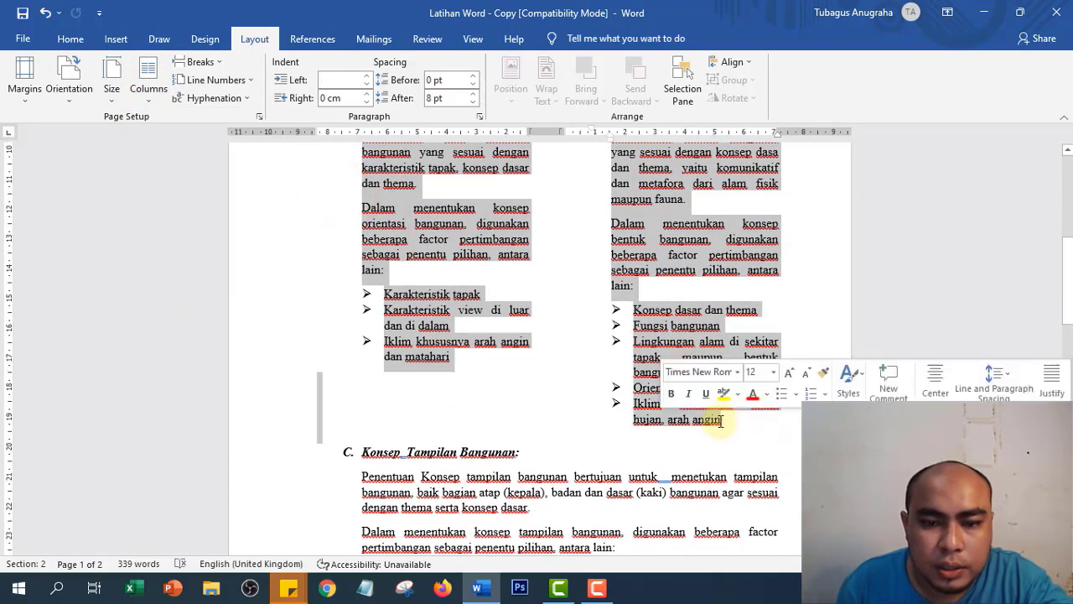
pyautogui.click(140, 87)
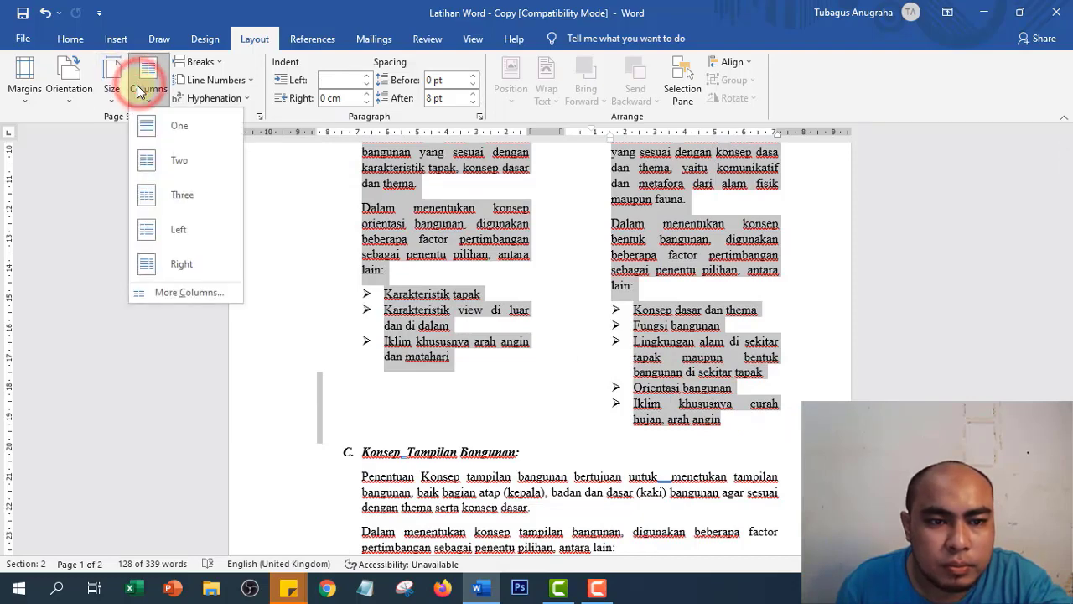
pyautogui.click(189, 290)
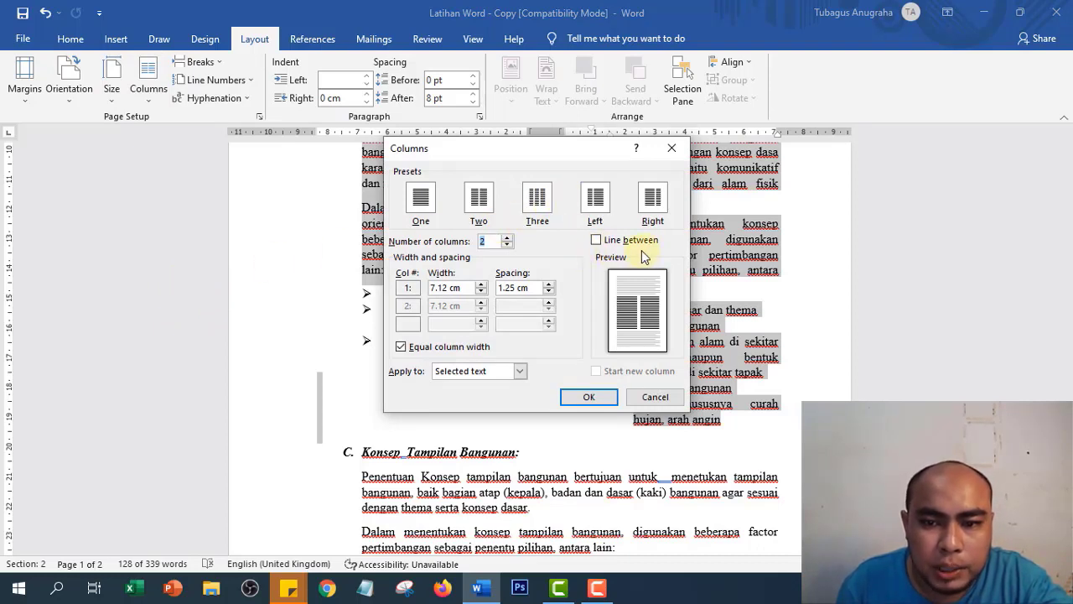
pyautogui.click(596, 242)
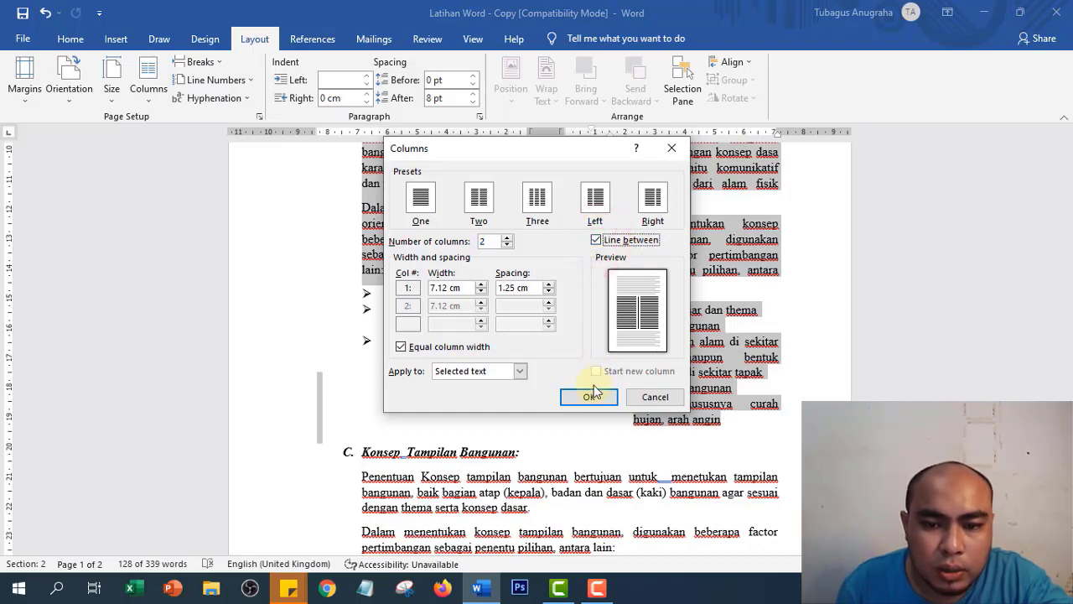
pyautogui.click(588, 397)
pyautogui.scroll(3, 587, 352)
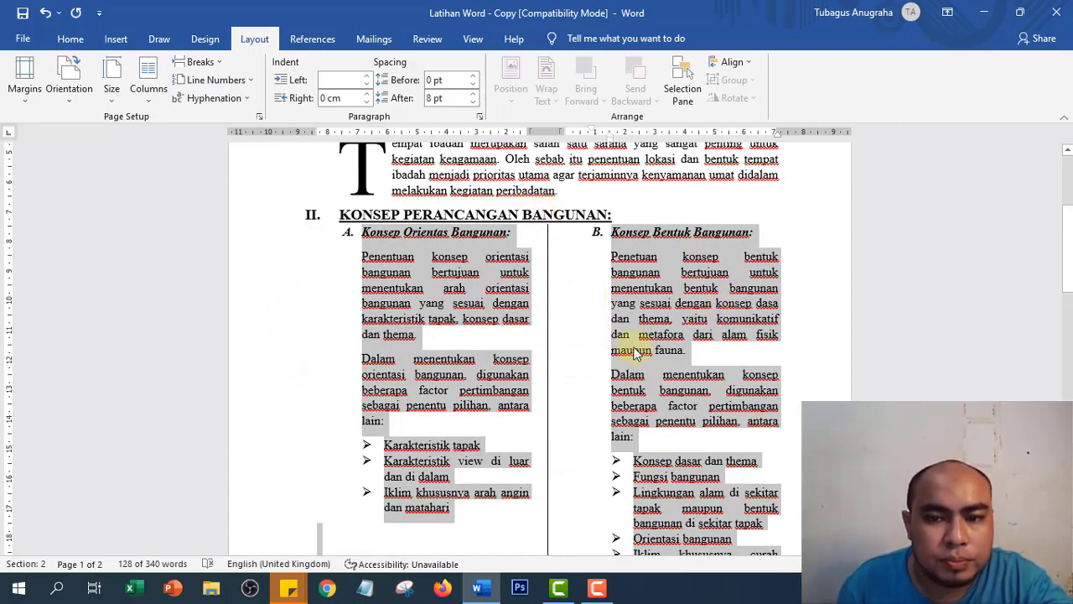
# - Start a new line after 'Penangkal petir', the last Aspek Pencegahan item
pyautogui.scroll(-2, 621, 350)
pyautogui.scroll(1, 620, 351)
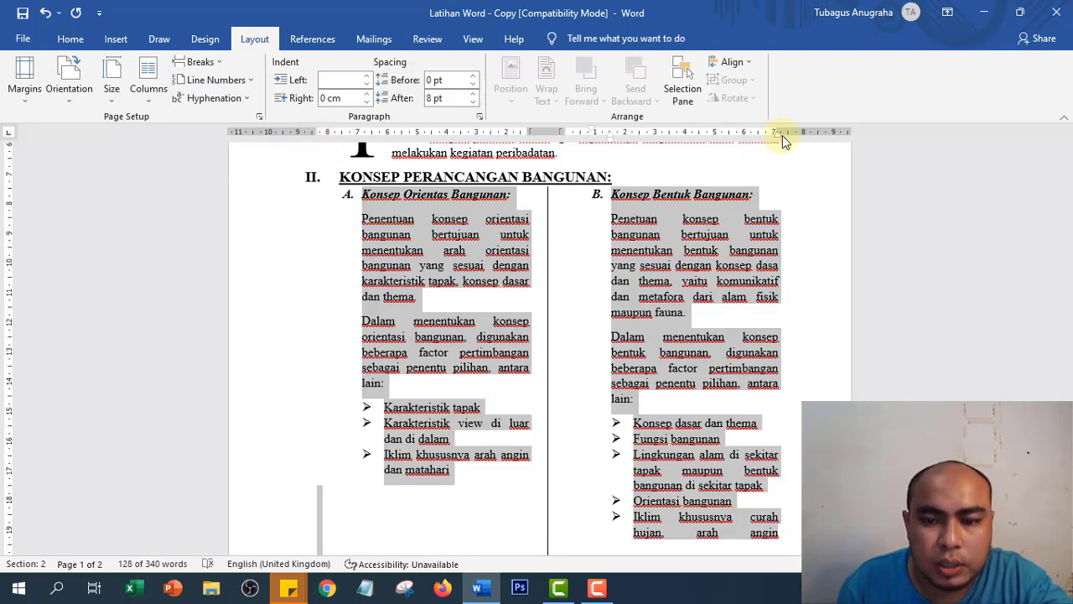
pyautogui.scroll(-2, 695, 360)
pyautogui.scroll(3, 647, 359)
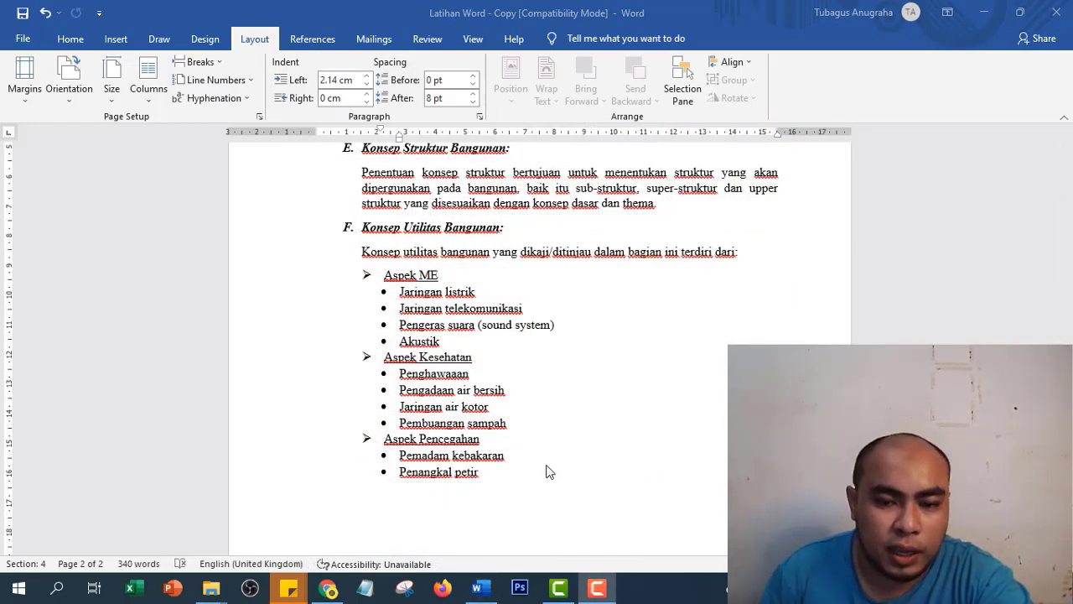
pyautogui.scroll(-1, 525, 448)
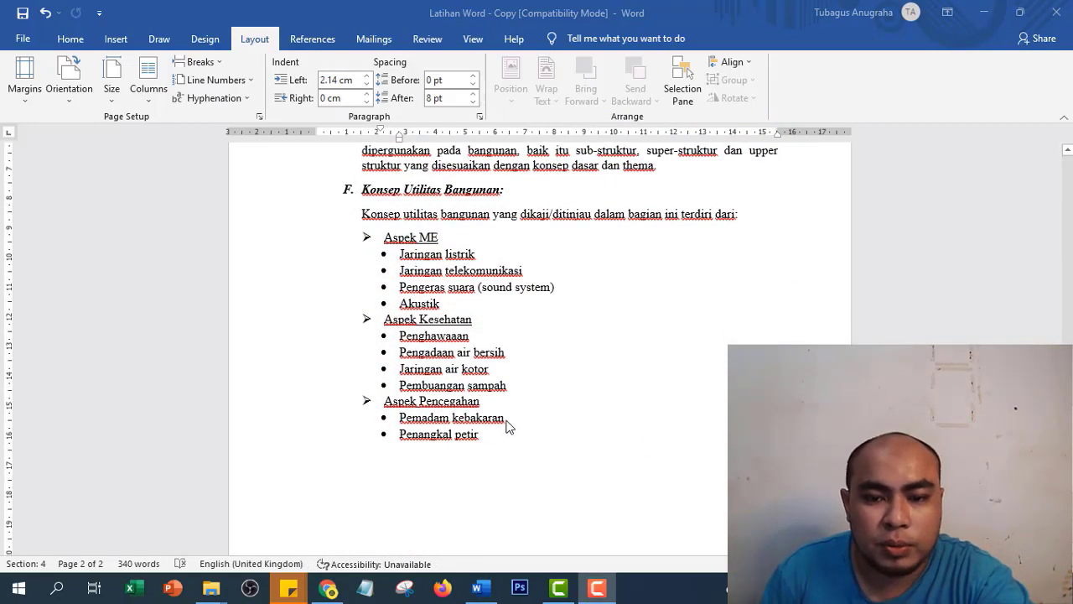
pyautogui.click(492, 435)
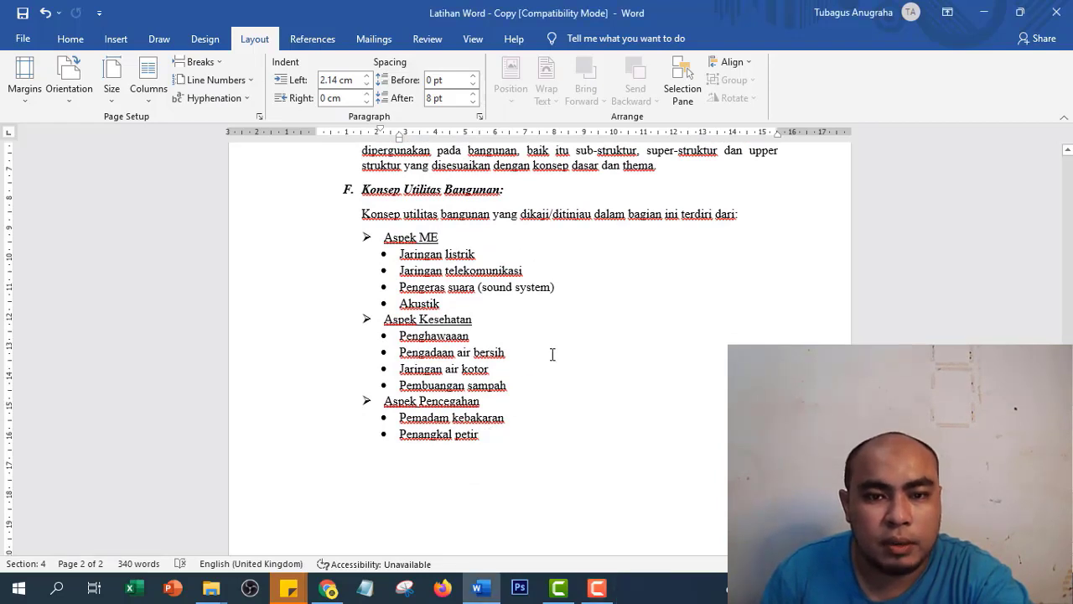
pyautogui.scroll(-6, 561, 378)
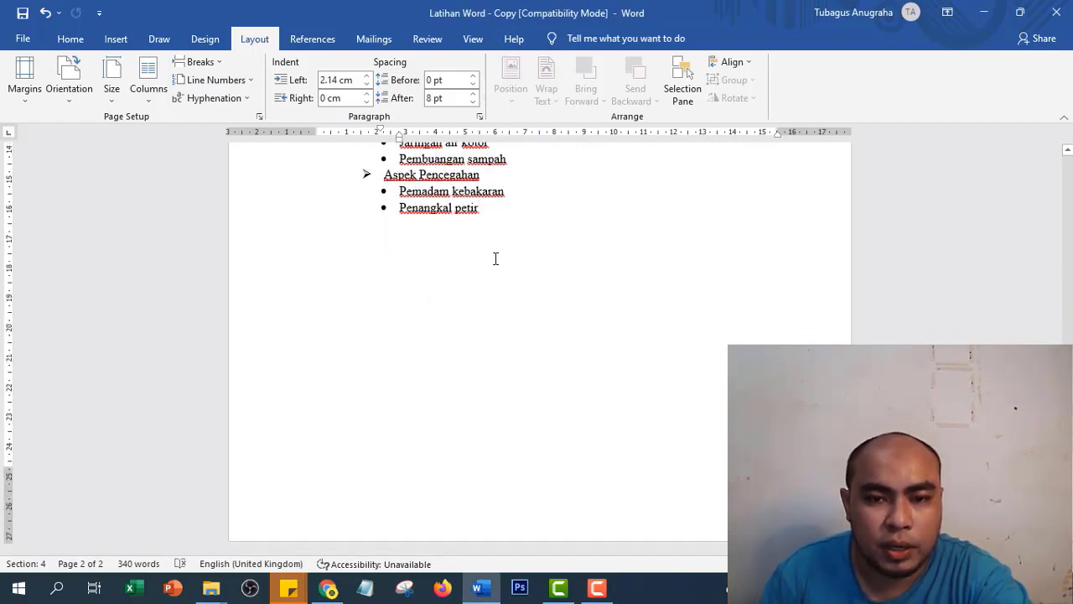
pyautogui.scroll(3, 458, 342)
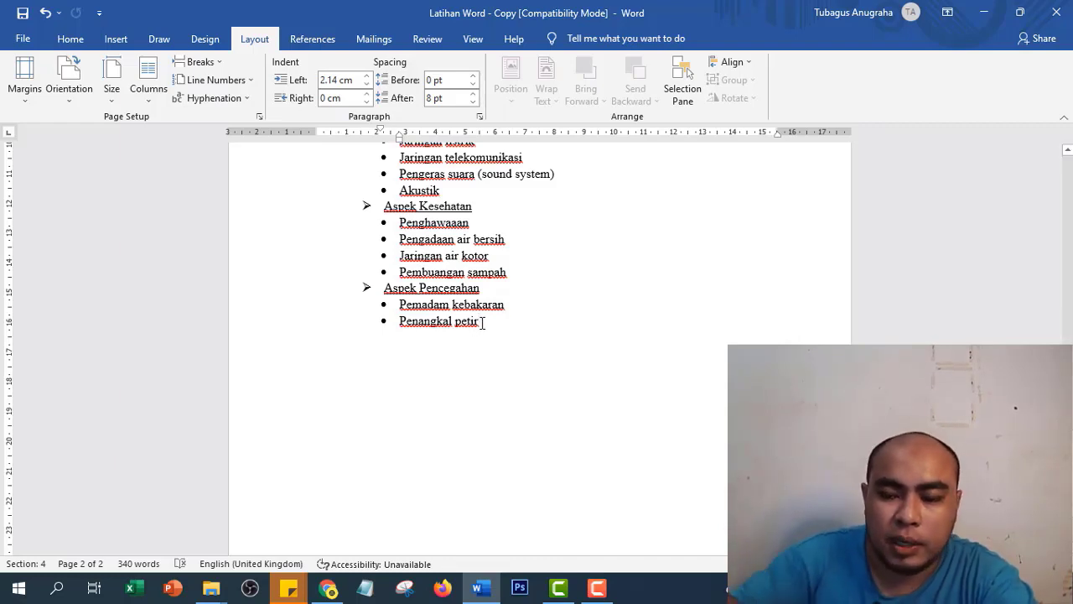
pyautogui.press('Return')
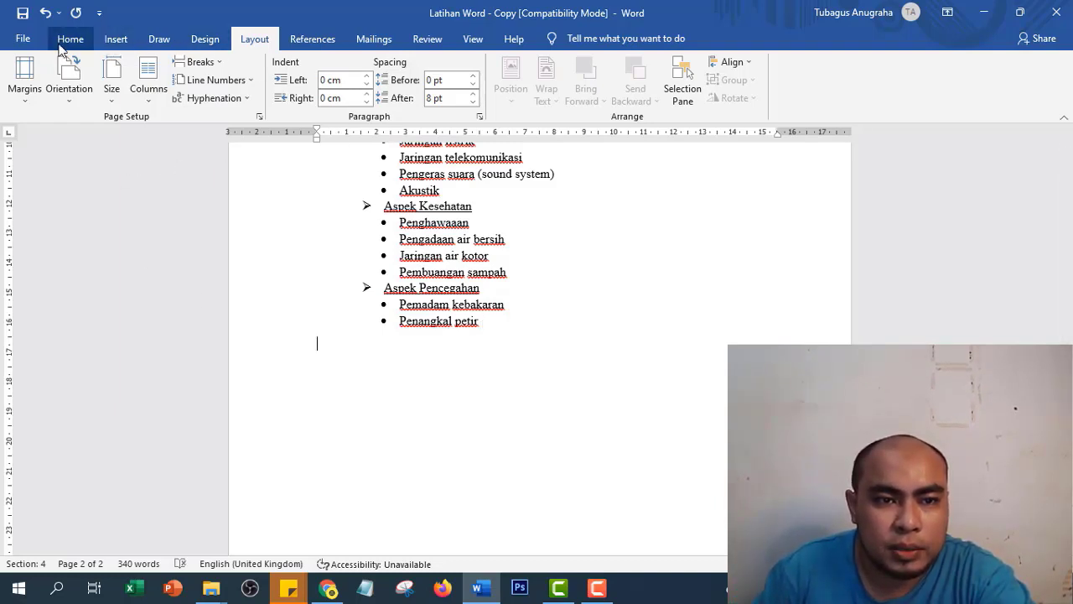
pyautogui.click(117, 40)
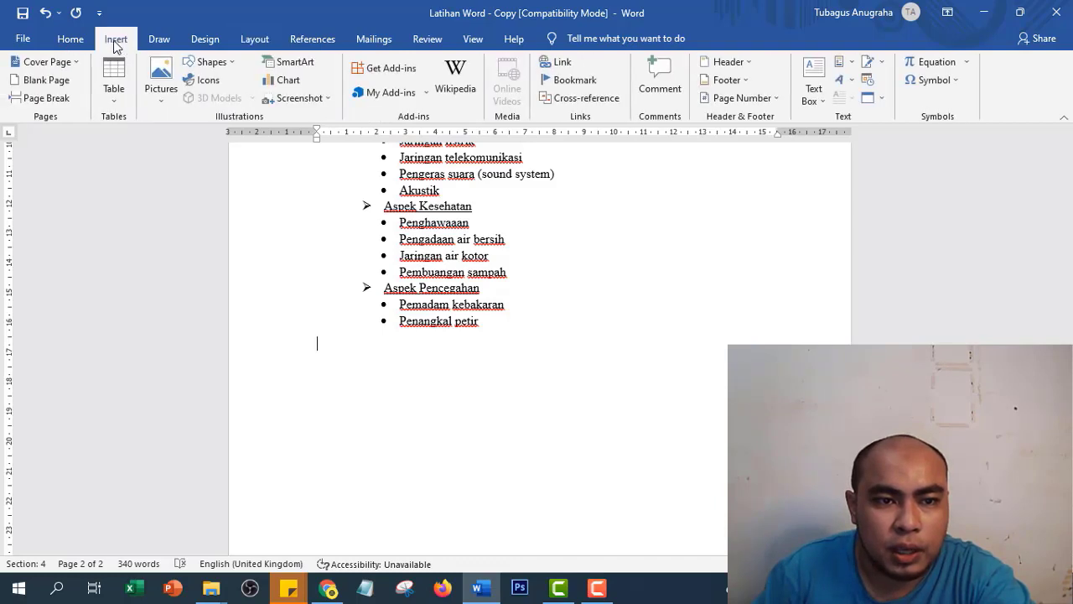
pyautogui.click(52, 107)
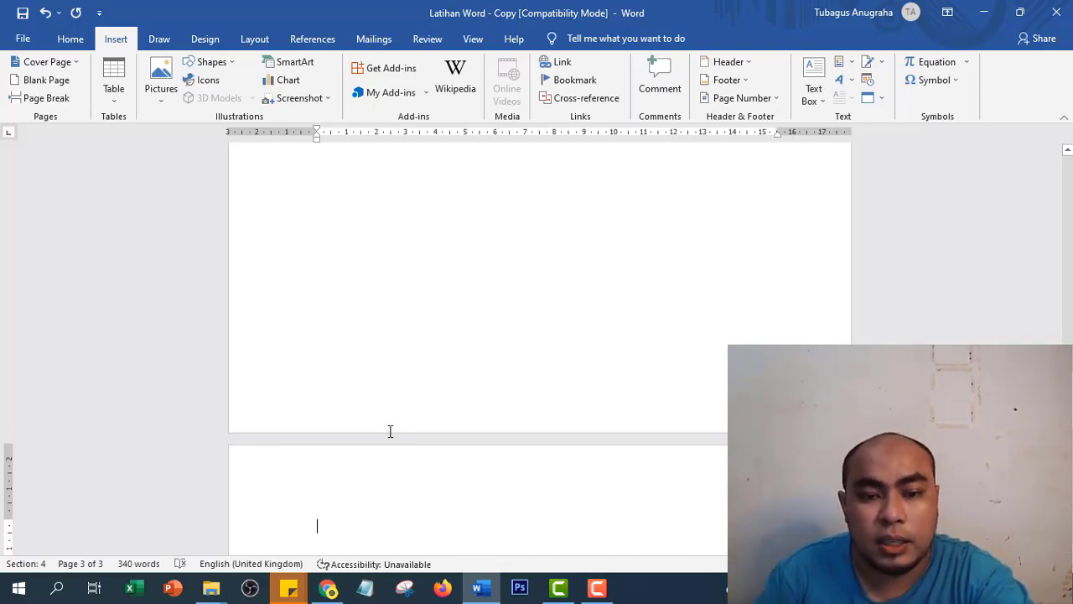
pyautogui.scroll(5, 444, 467)
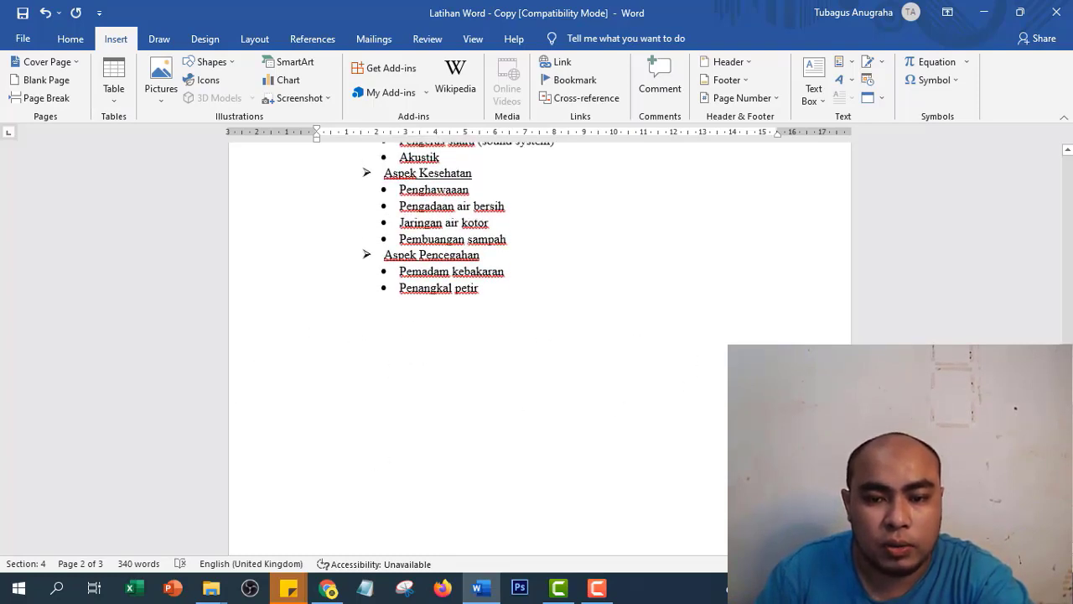
pyautogui.scroll(-5, 431, 366)
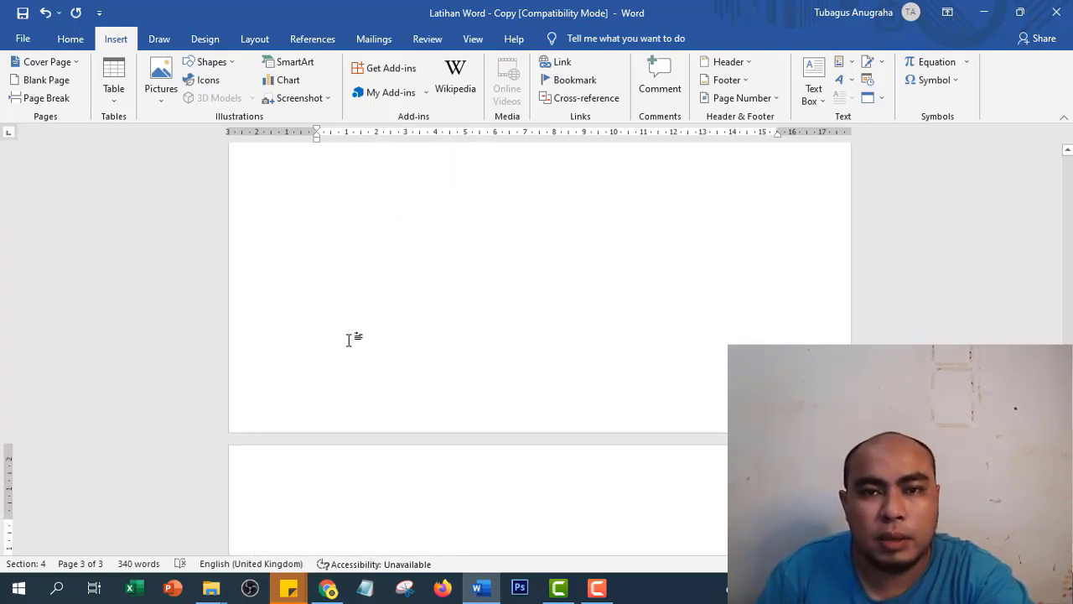
pyautogui.scroll(-2, 473, 364)
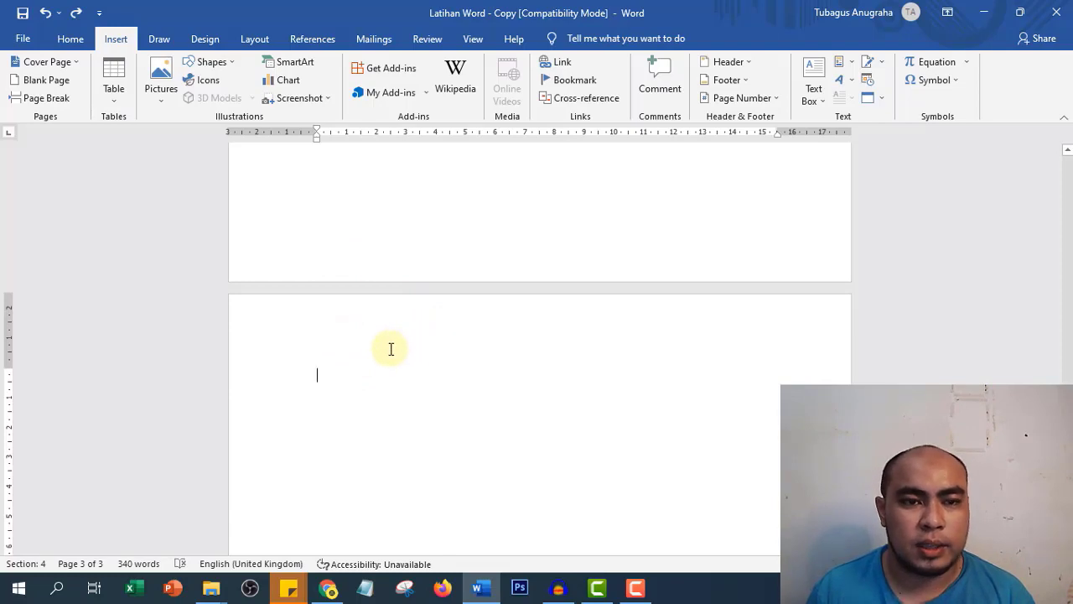
# - Search Online Pictures for 'clip art' images
pyautogui.click(163, 96)
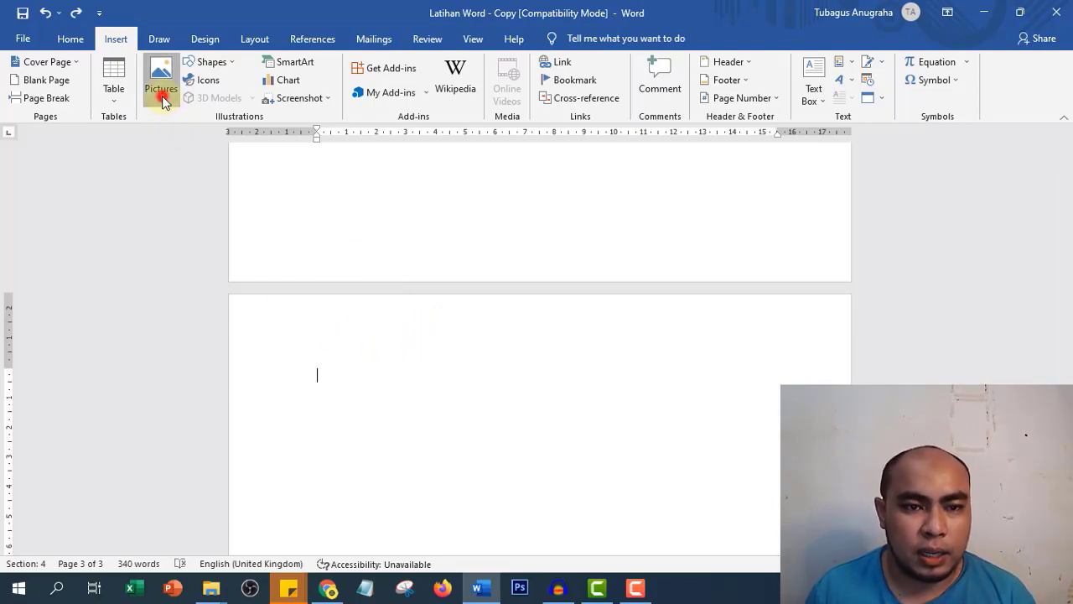
pyautogui.click(183, 162)
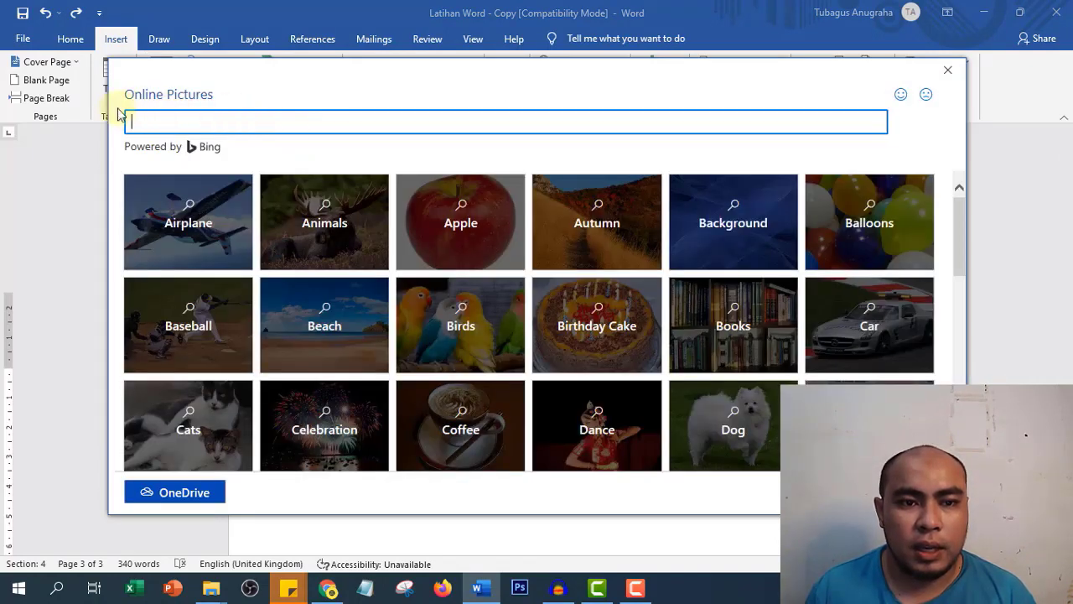
pyautogui.click(295, 127)
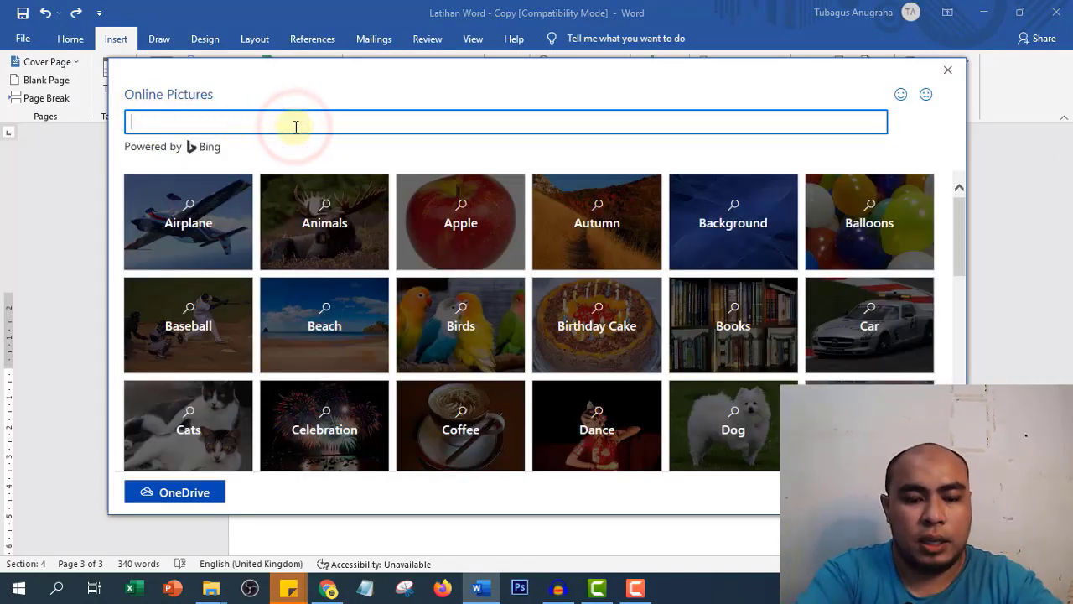
pyautogui.write('clip art')
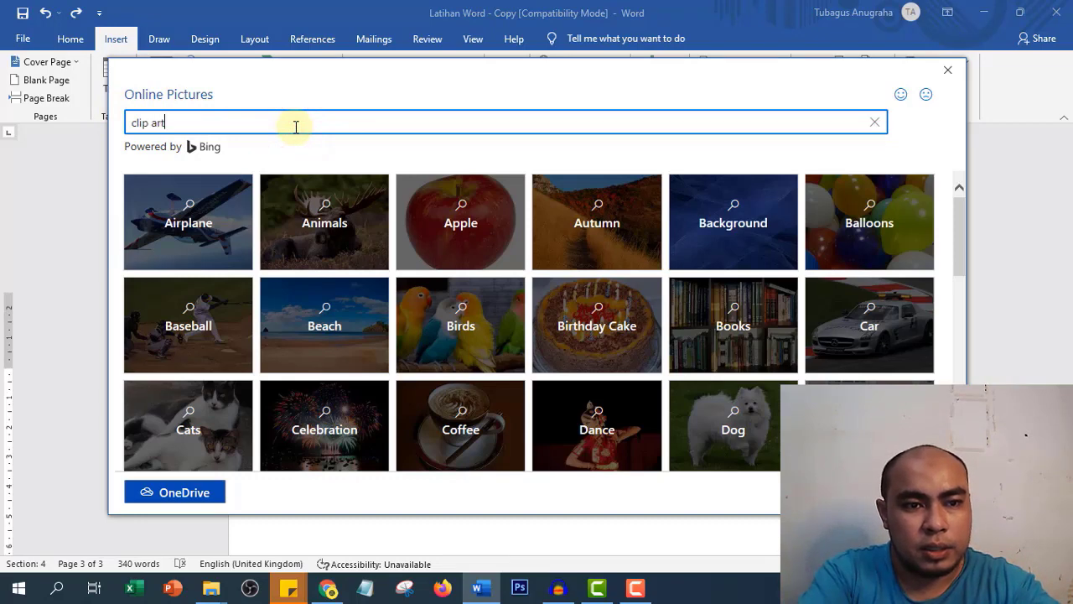
pyautogui.press('Return')
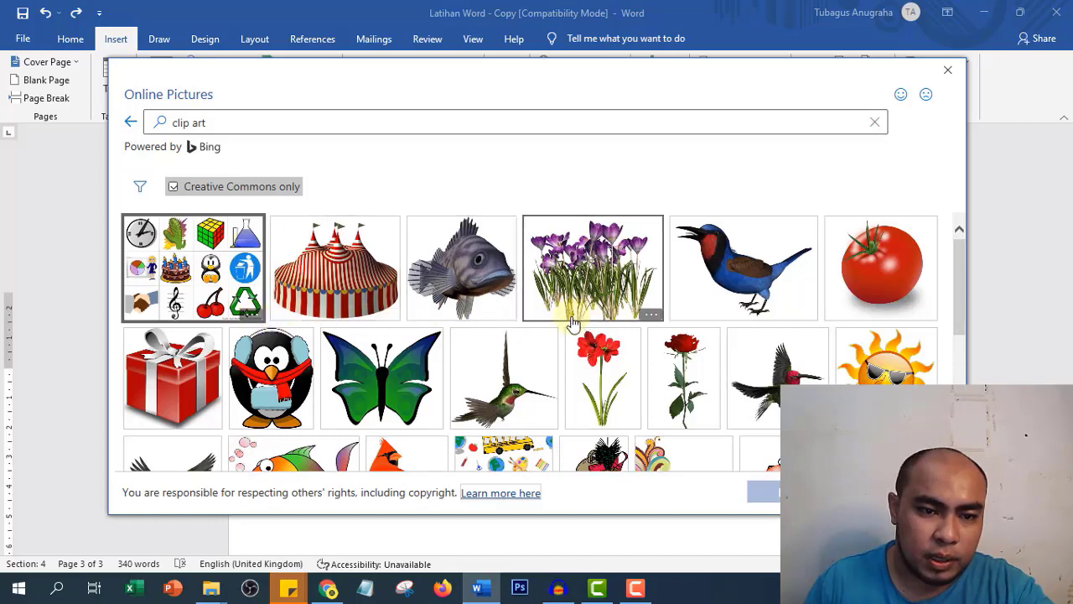
# - Insert the owl clip art from the search results onto page 3
pyautogui.scroll(-3, 566, 323)
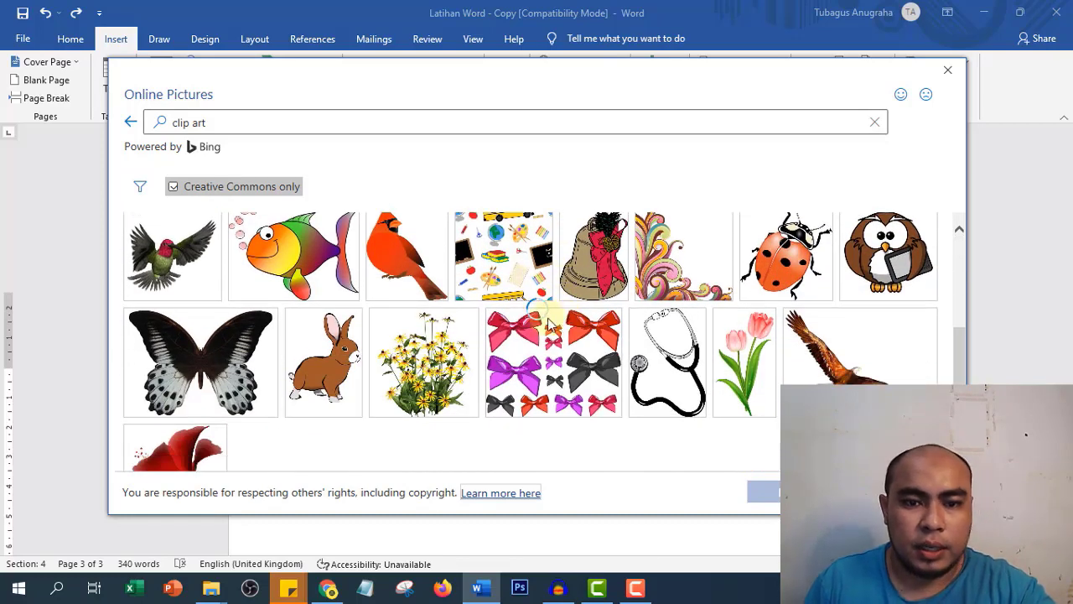
pyautogui.scroll(2, 570, 336)
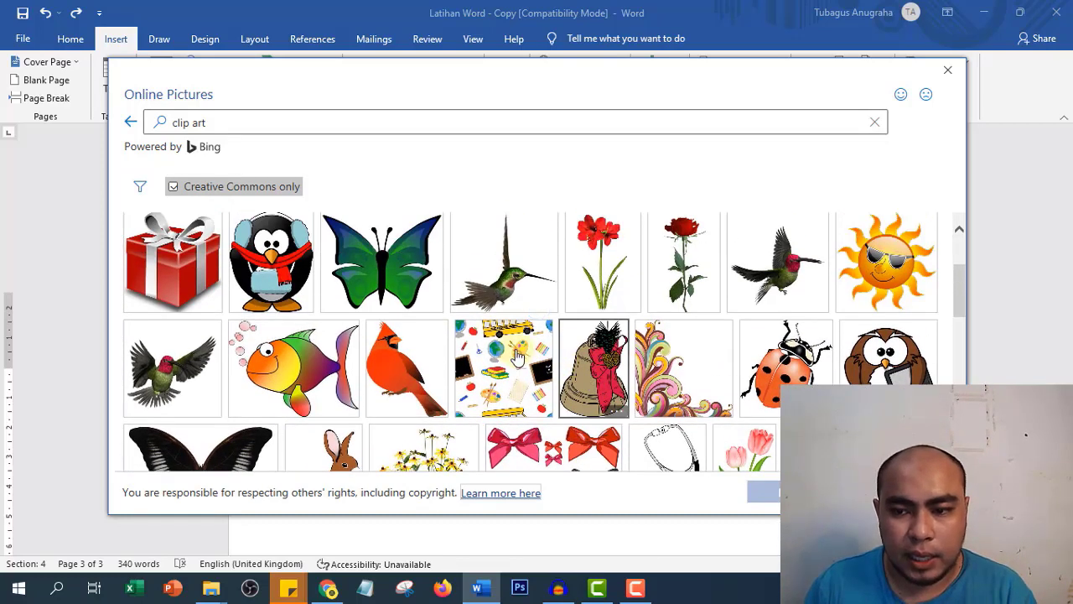
pyautogui.scroll(-3, 578, 365)
pyautogui.scroll(1, 519, 358)
pyautogui.scroll(-5, 519, 357)
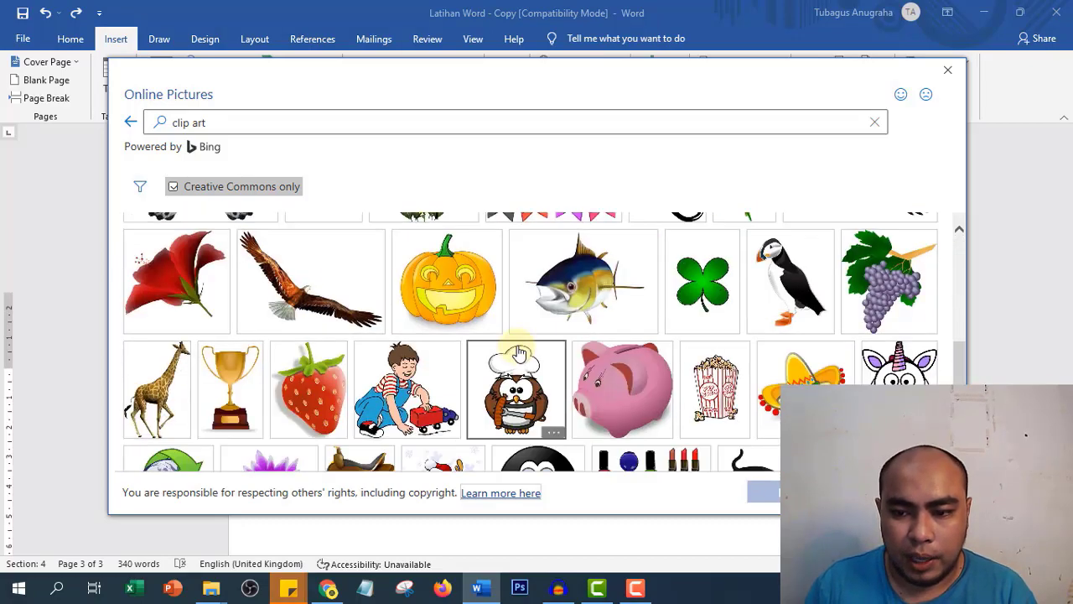
pyautogui.scroll(3, 520, 353)
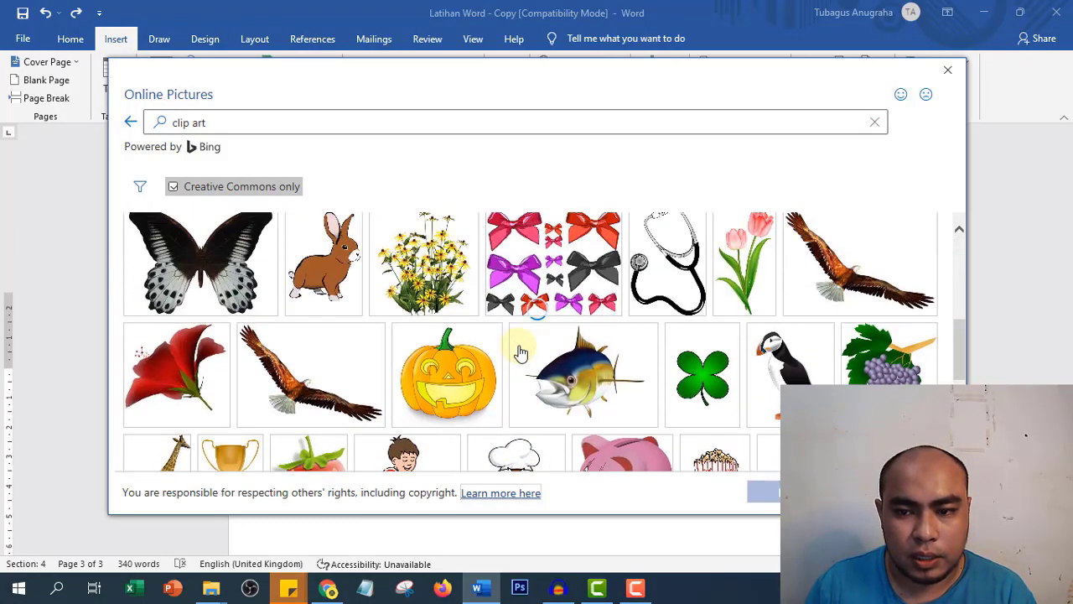
pyautogui.scroll(2, 520, 352)
pyautogui.scroll(-2, 520, 352)
pyautogui.scroll(2, 520, 352)
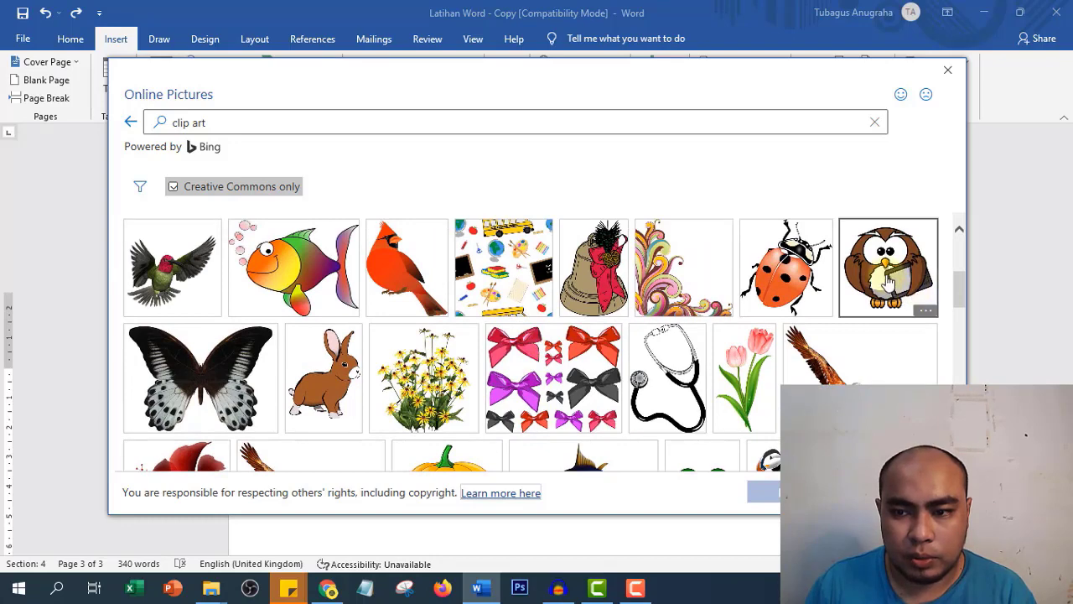
pyautogui.click(889, 285)
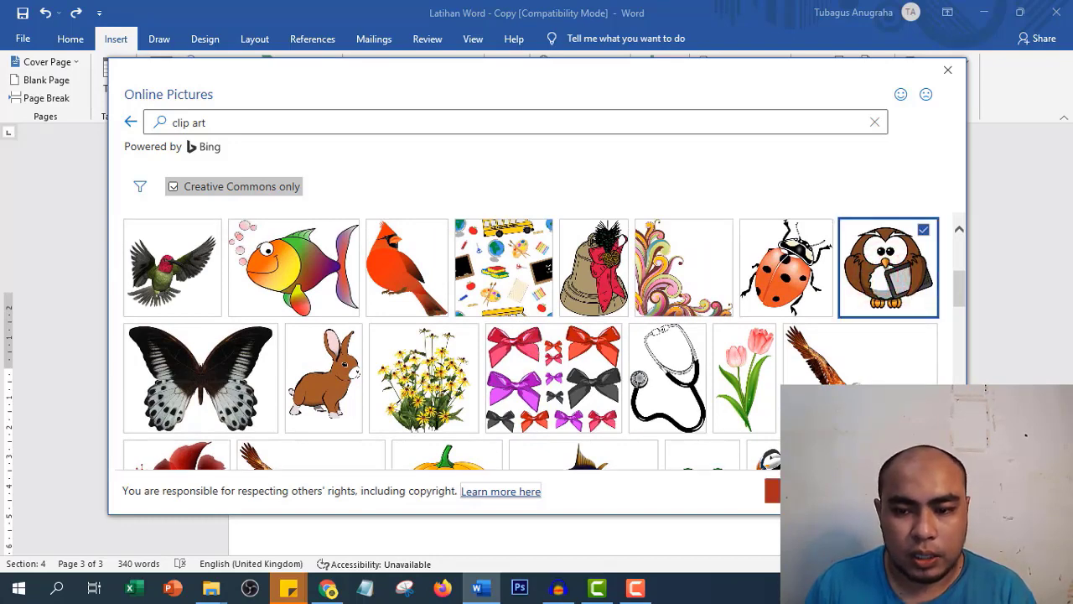
pyautogui.click(809, 491)
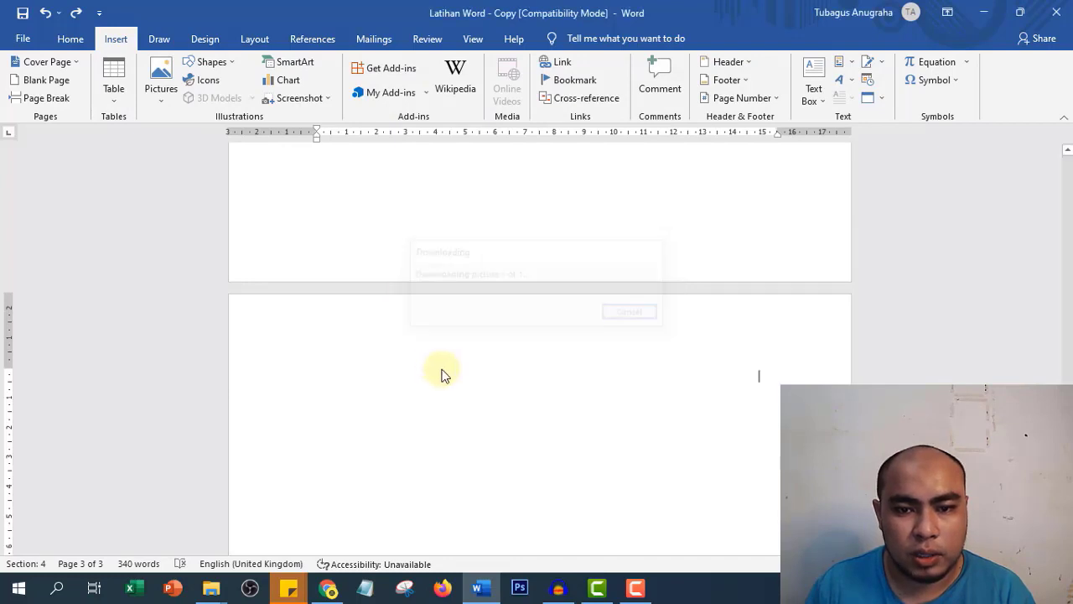
# - Delete the photo credit caption box below the owl picture
pyautogui.scroll(-3, 758, 361)
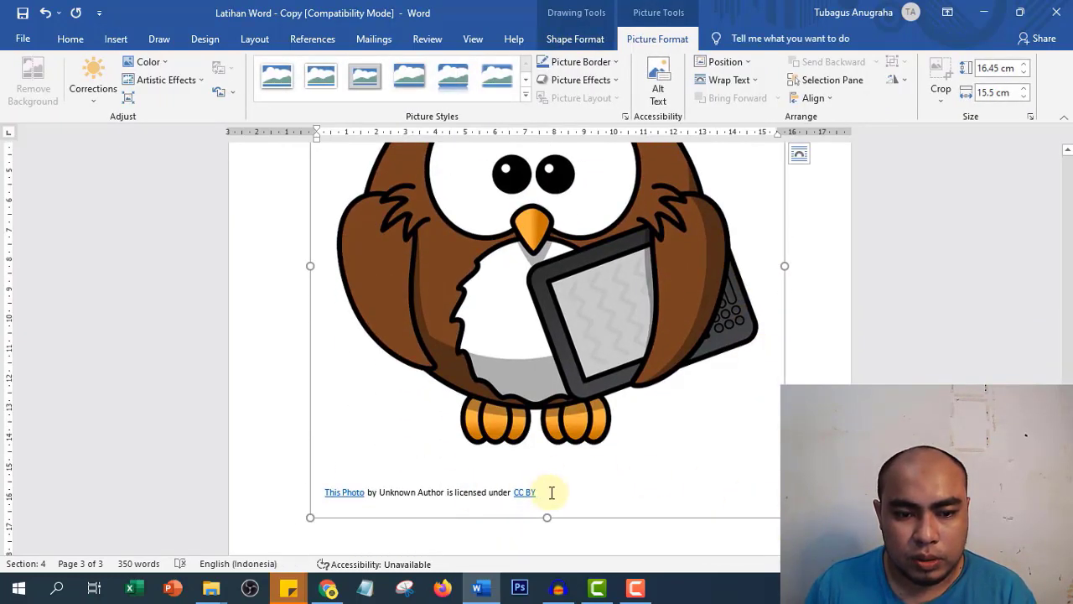
pyautogui.click(550, 492)
pyautogui.moveTo(550, 493); pyautogui.dragTo(293, 492)
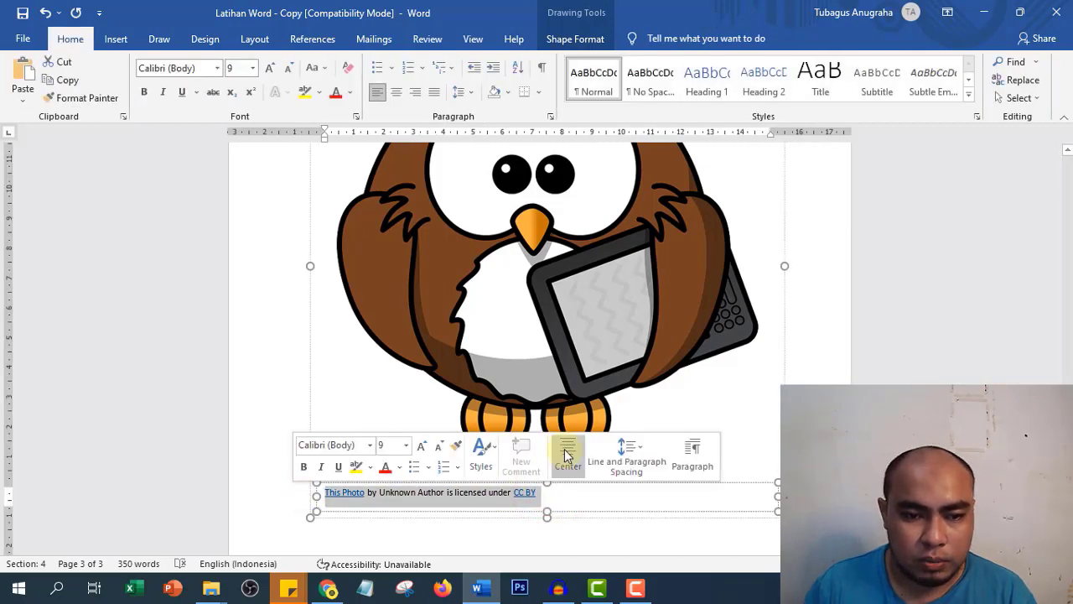
pyautogui.click(633, 482)
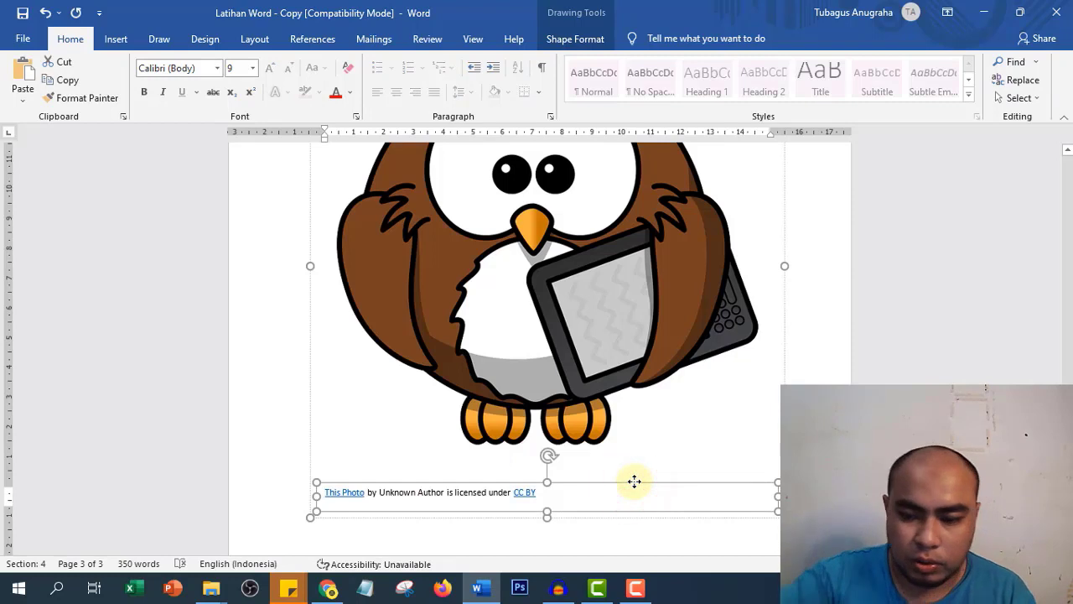
pyautogui.press('Delete')
pyautogui.press('Delete')
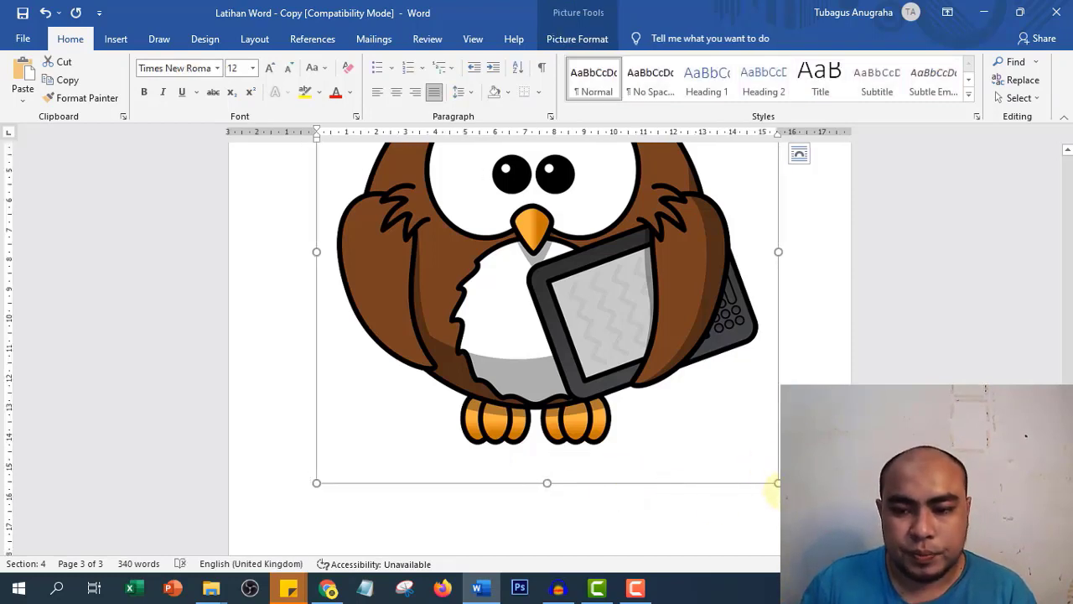
# - Shrink the owl picture to a small size at the top left of page 3
pyautogui.moveTo(775, 483); pyautogui.dragTo(539, 323)
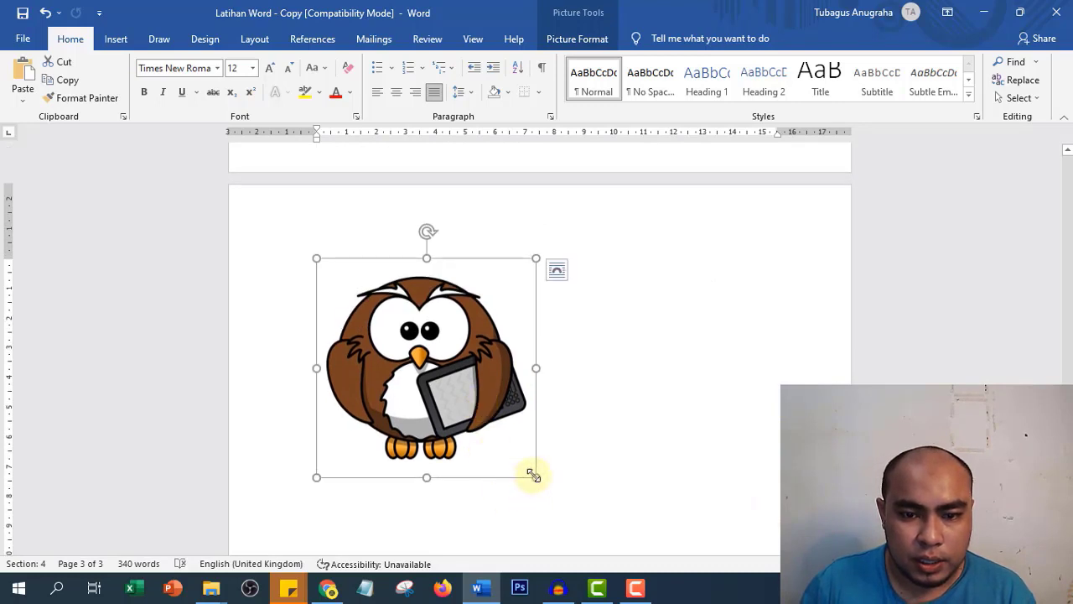
pyautogui.moveTo(536, 478); pyautogui.dragTo(400, 268)
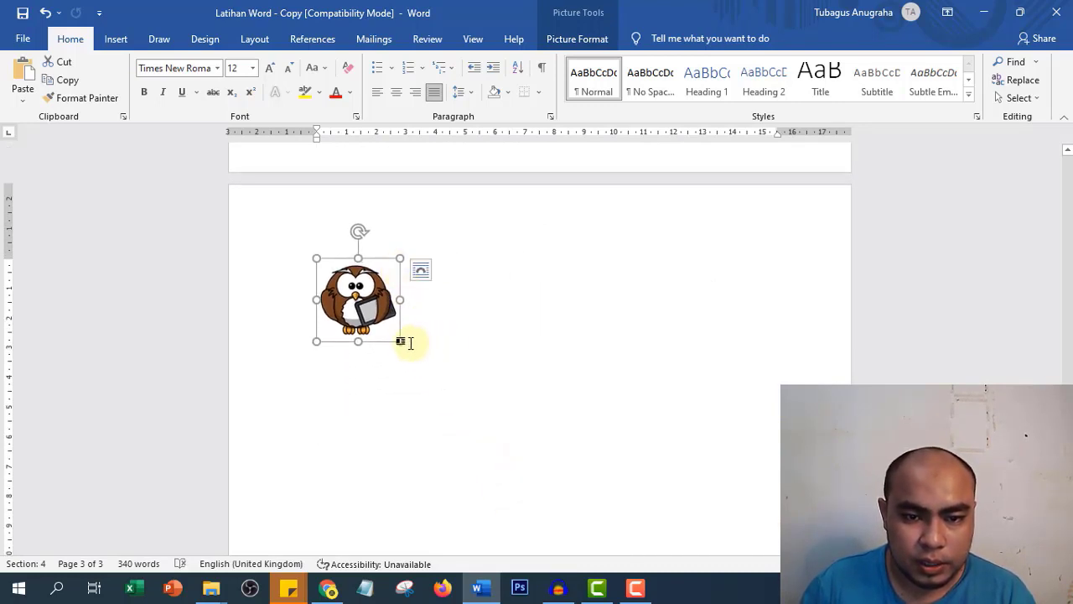
pyautogui.moveTo(401, 340); pyautogui.dragTo(389, 307)
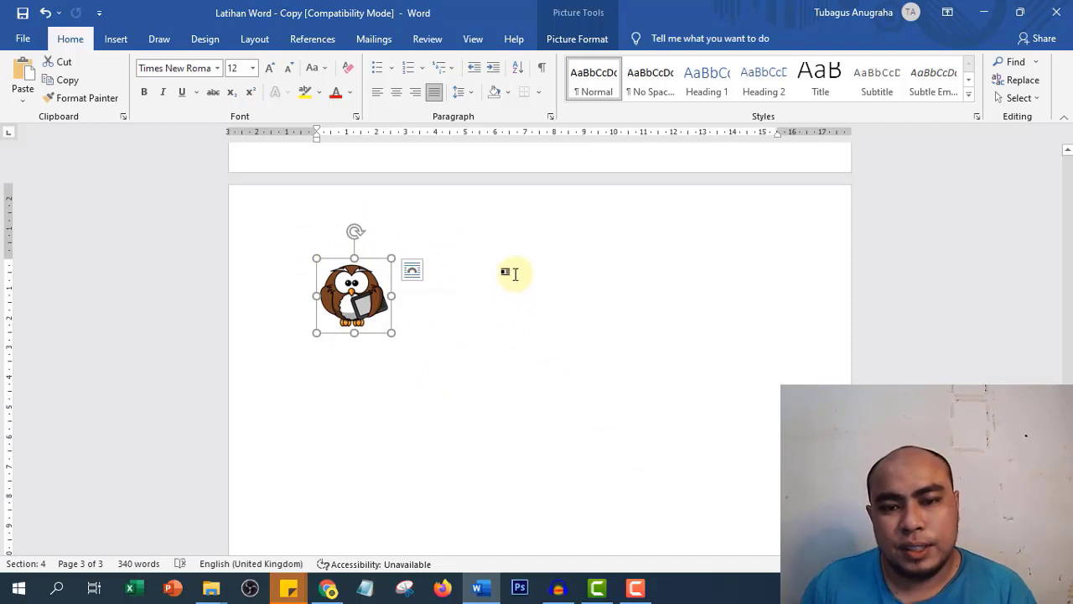
pyautogui.click(115, 39)
pyautogui.click(151, 99)
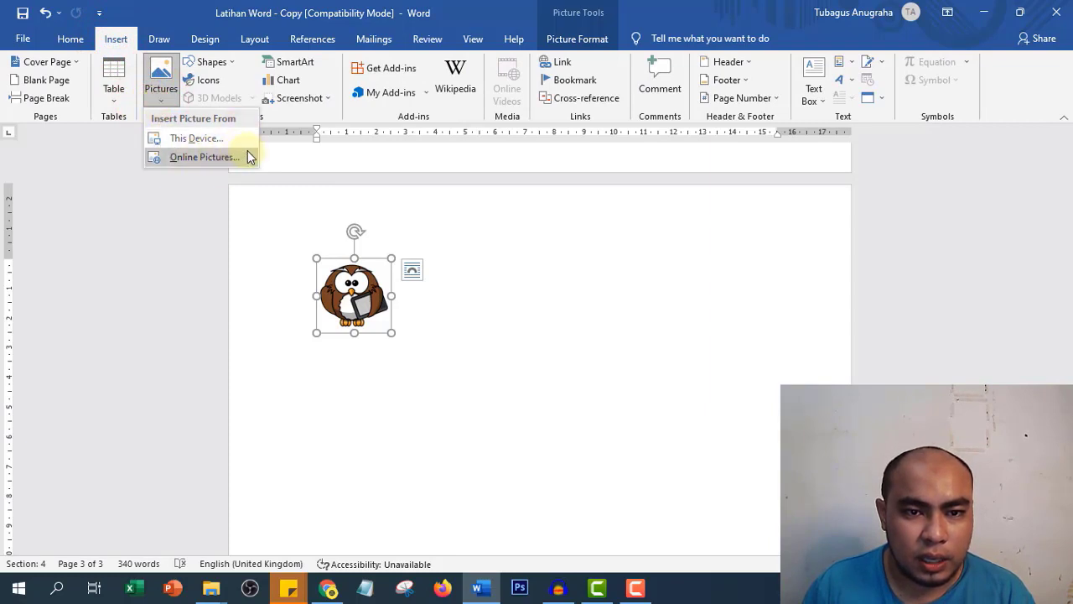
pyautogui.click(547, 285)
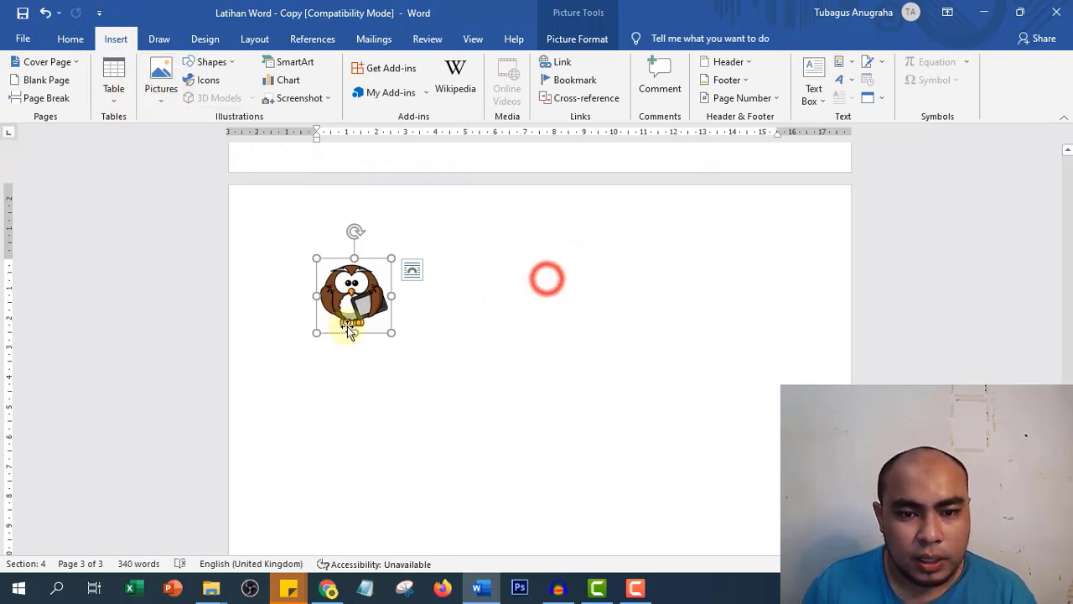
pyautogui.click(400, 316)
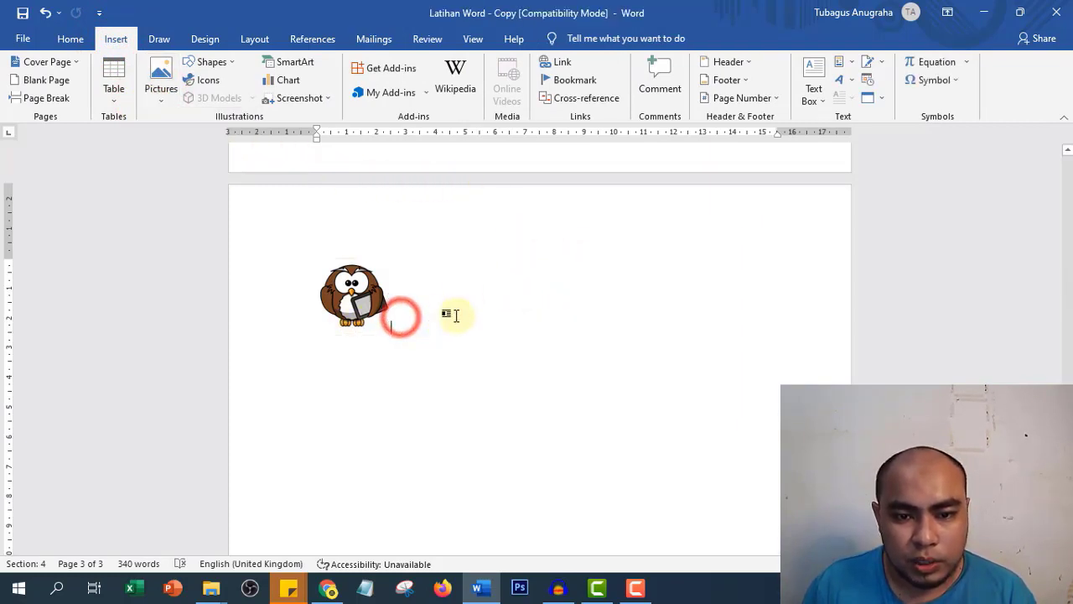
# - Insert the magnifier-with-bug icon from the Bugs category of the Icons gallery
pyautogui.click(209, 84)
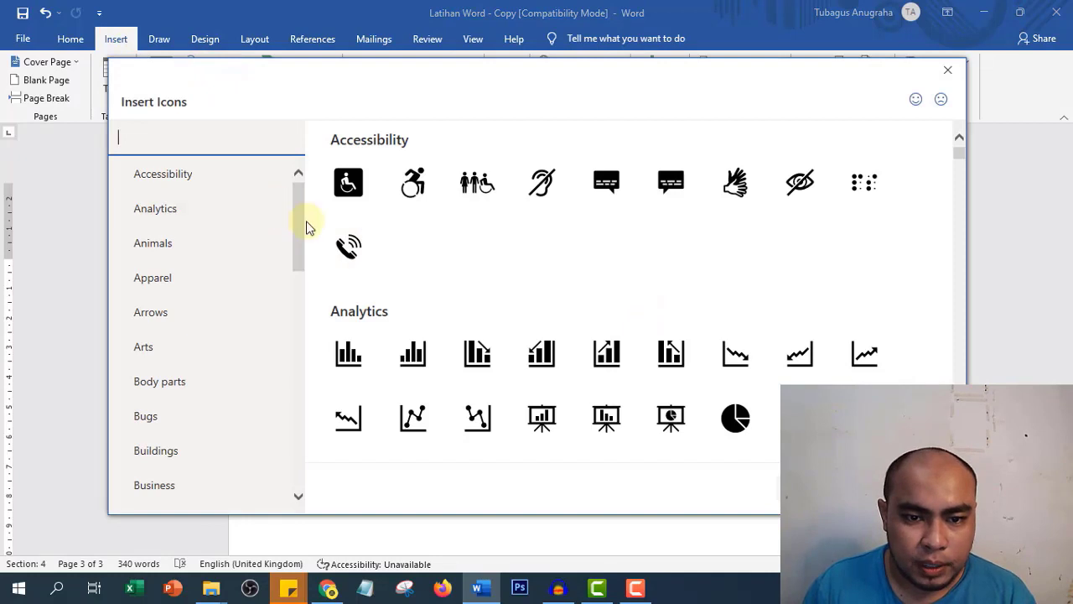
pyautogui.scroll(-1, 299, 232)
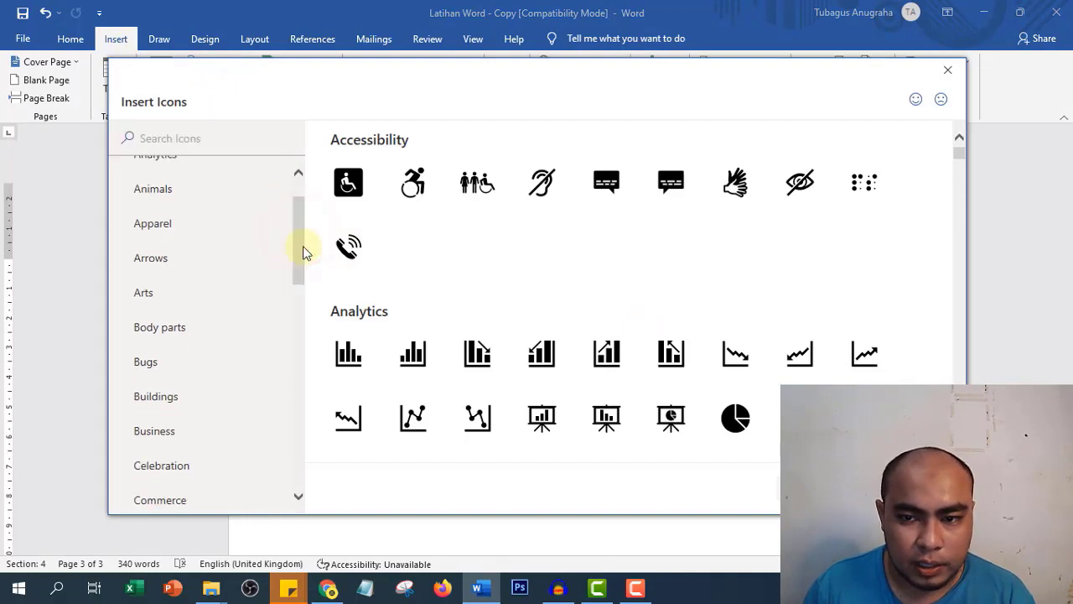
pyautogui.scroll(-6, 757, 244)
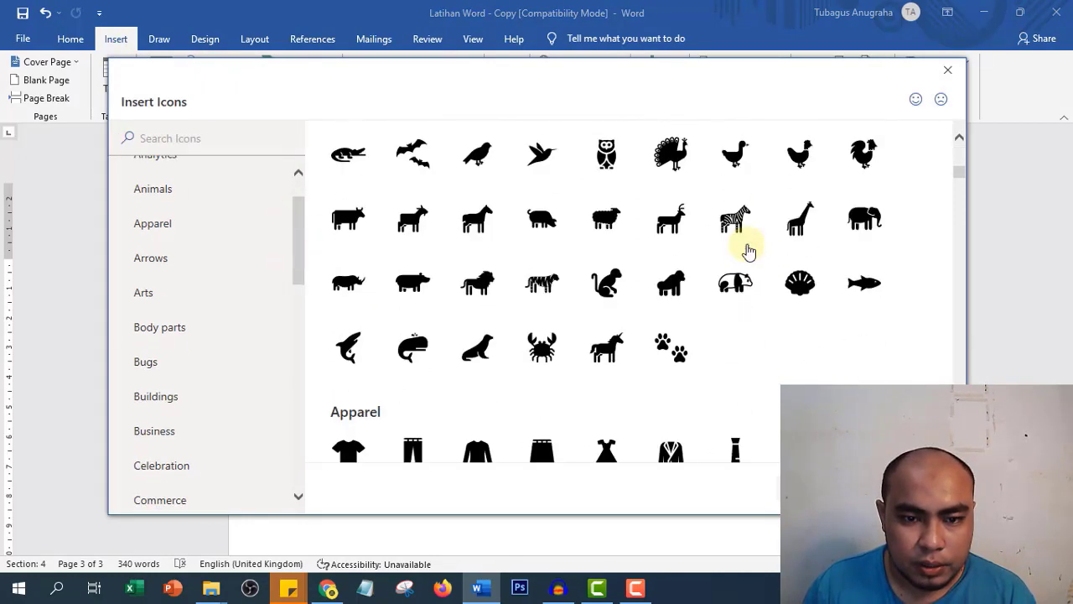
pyautogui.scroll(-8, 749, 250)
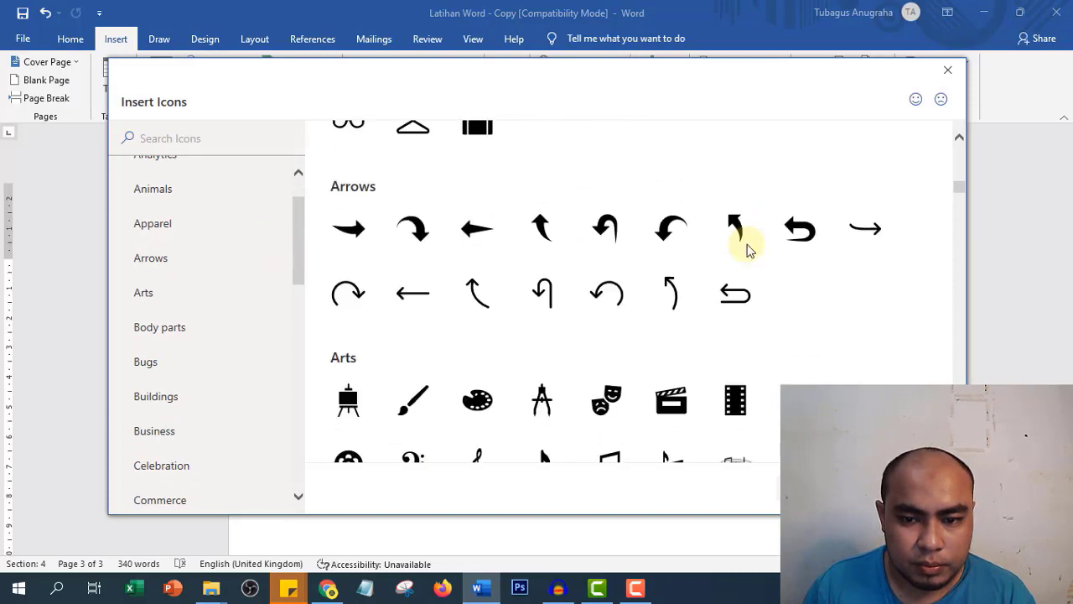
pyautogui.scroll(-8, 749, 250)
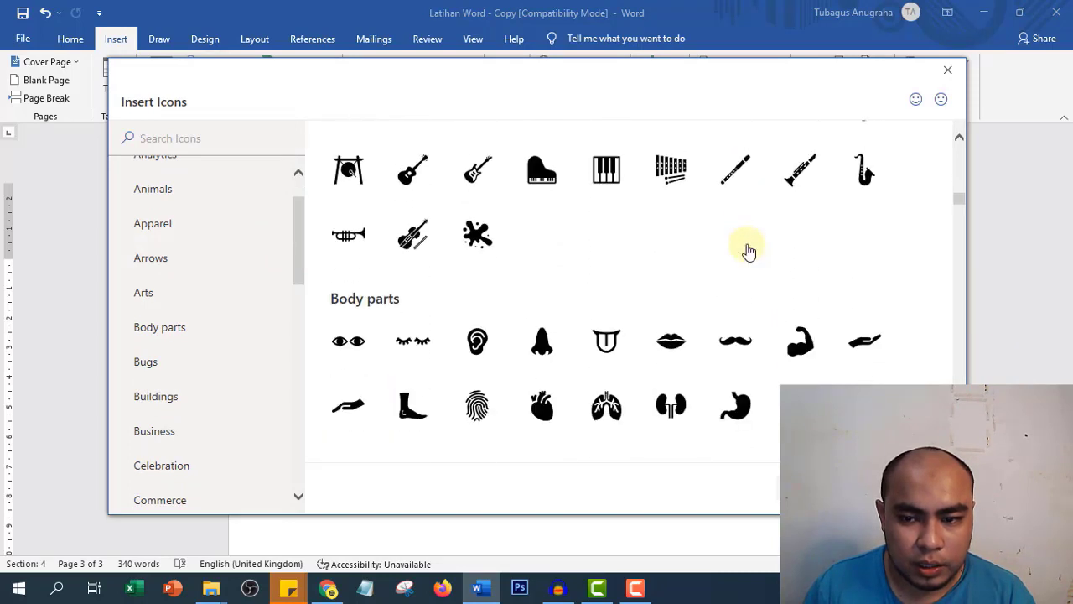
pyautogui.scroll(4, 747, 248)
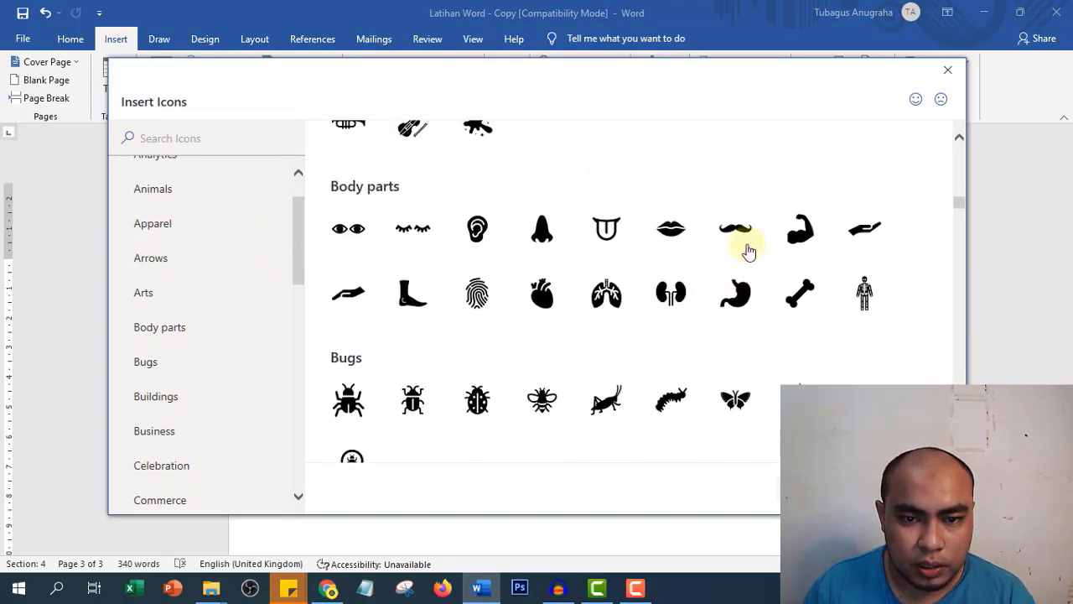
pyautogui.scroll(-4, 747, 249)
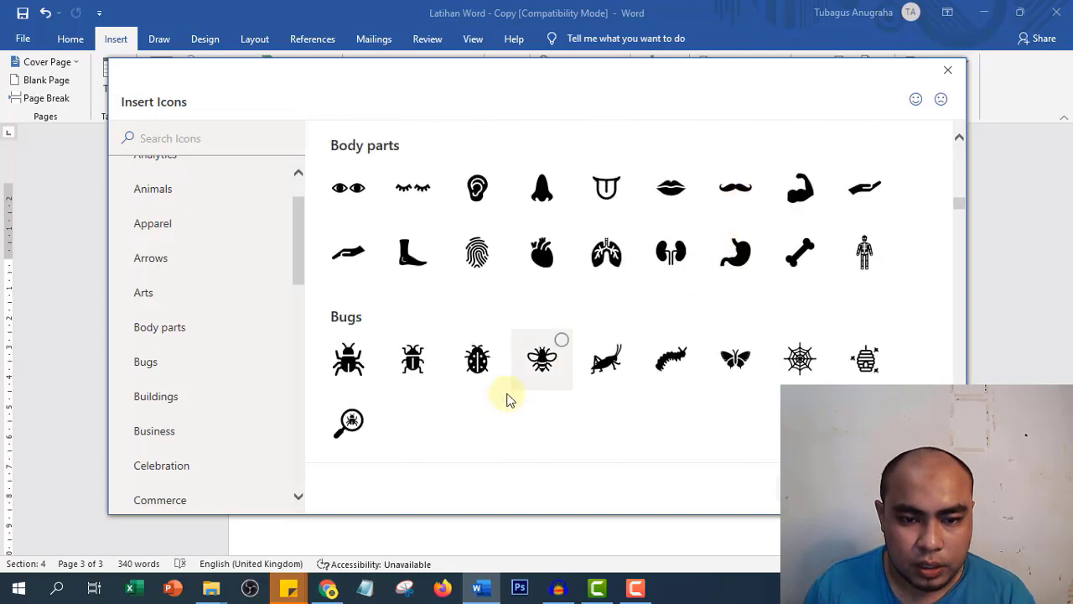
pyautogui.doubleClick(345, 424)
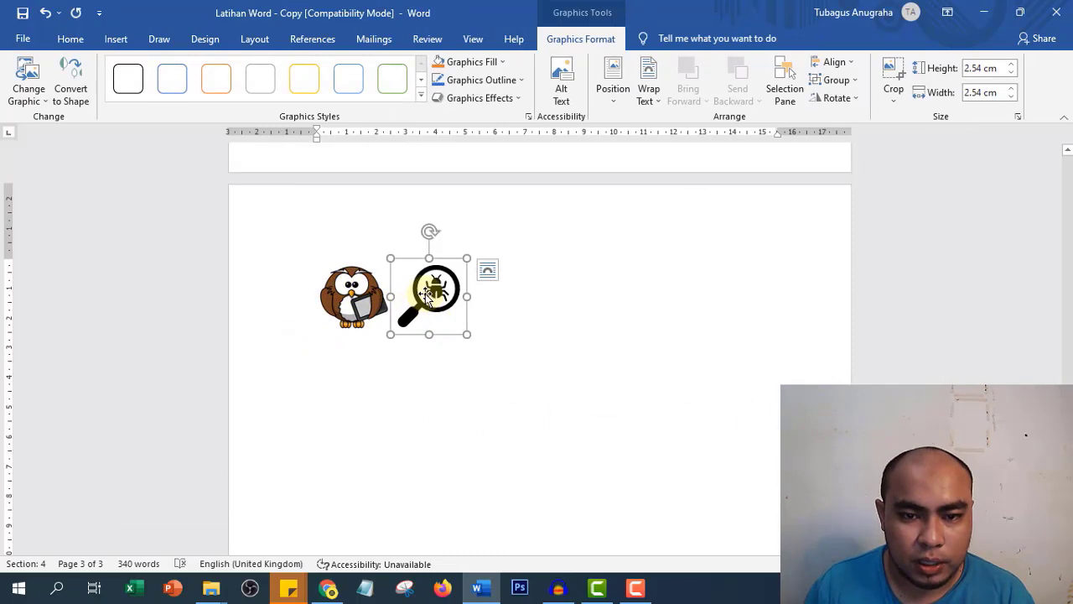
# - Set the bug icon to Tight wrapping and move it to the right side, level with the owl
pyautogui.click(510, 300)
pyautogui.click(426, 293)
pyautogui.rightClick(442, 293)
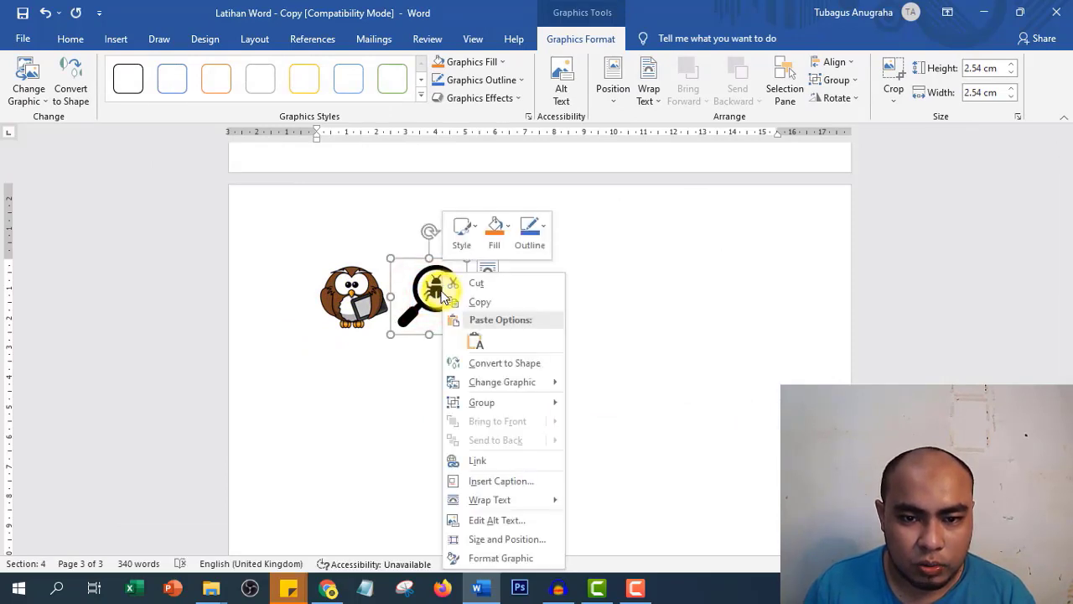
pyautogui.click(438, 290)
pyautogui.click(487, 269)
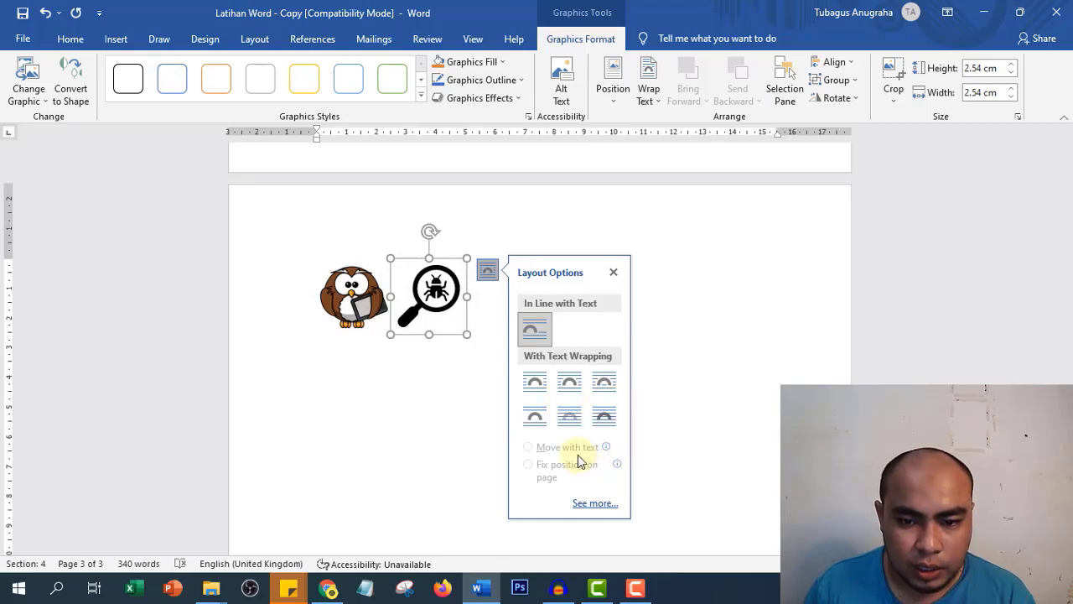
pyautogui.click(568, 384)
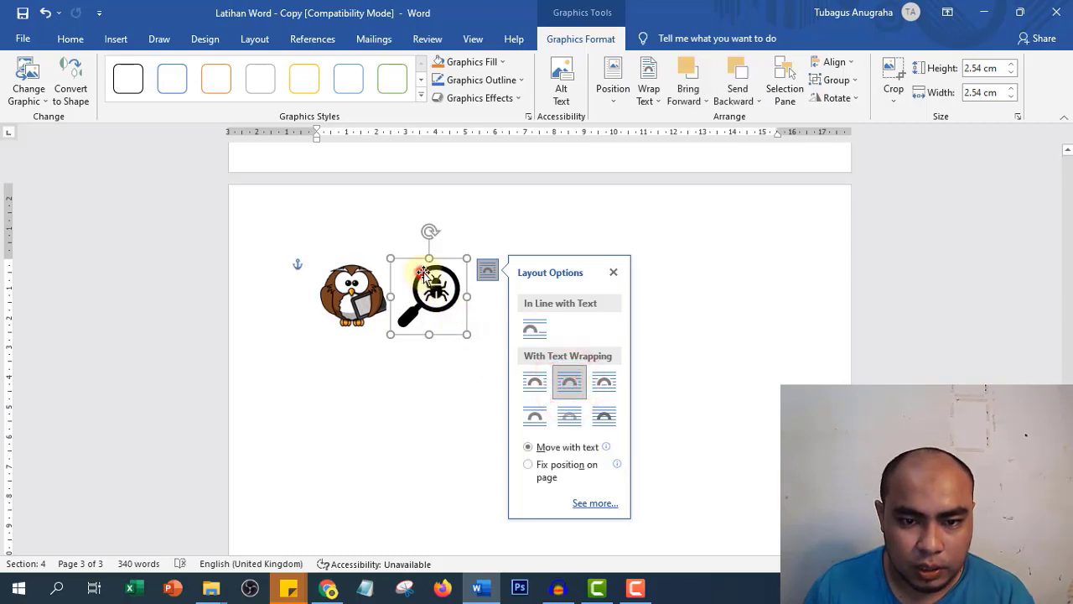
pyautogui.moveTo(422, 273); pyautogui.dragTo(730, 275)
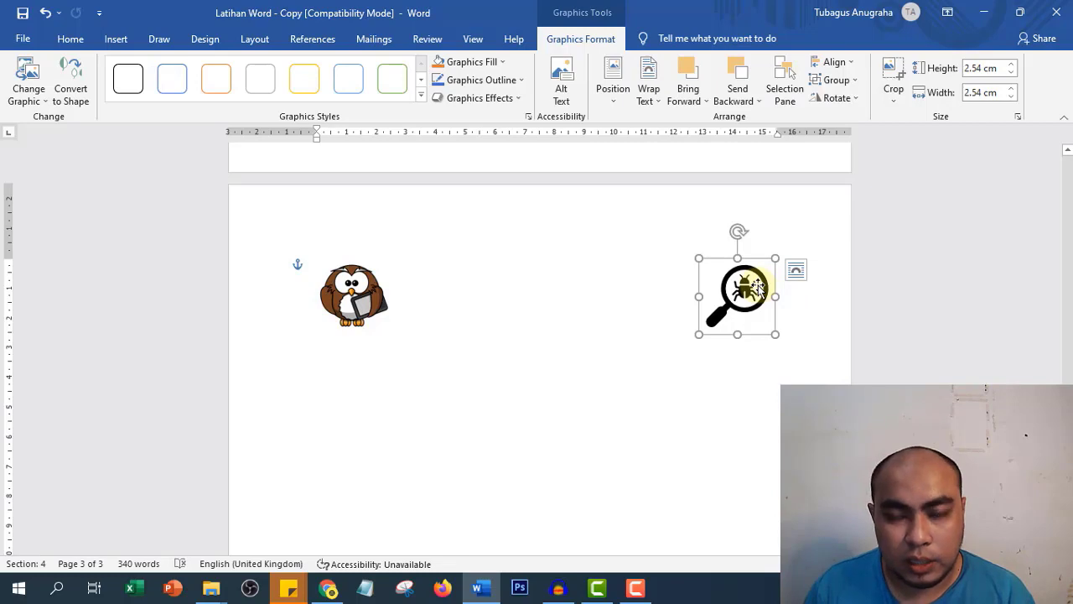
pyautogui.click(258, 223)
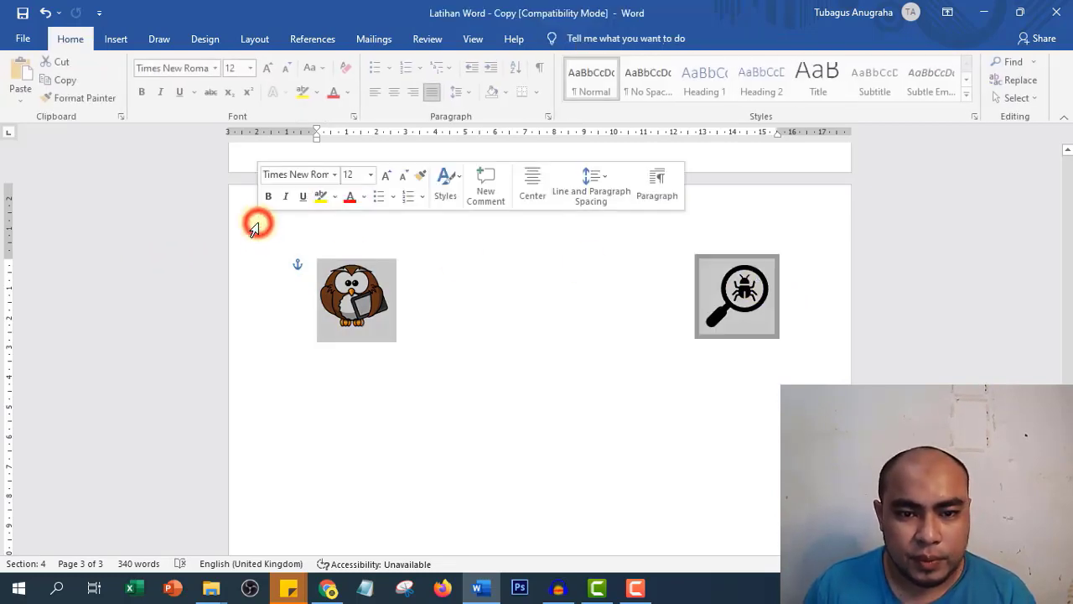
# - Set the owl picture's text wrapping to Square
pyautogui.click(575, 285)
pyautogui.click(436, 270)
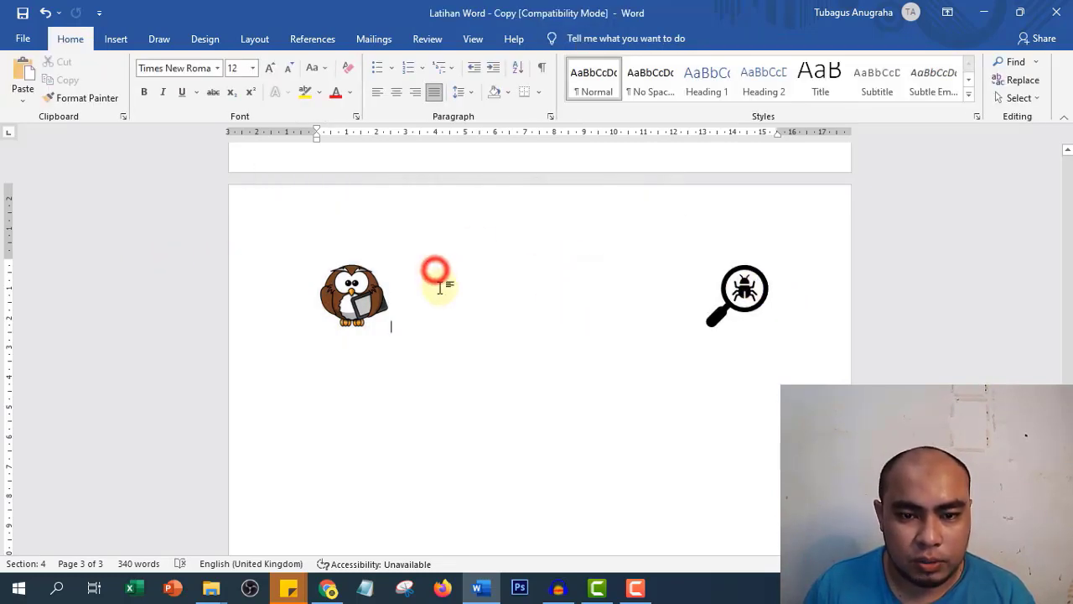
pyautogui.click(398, 290)
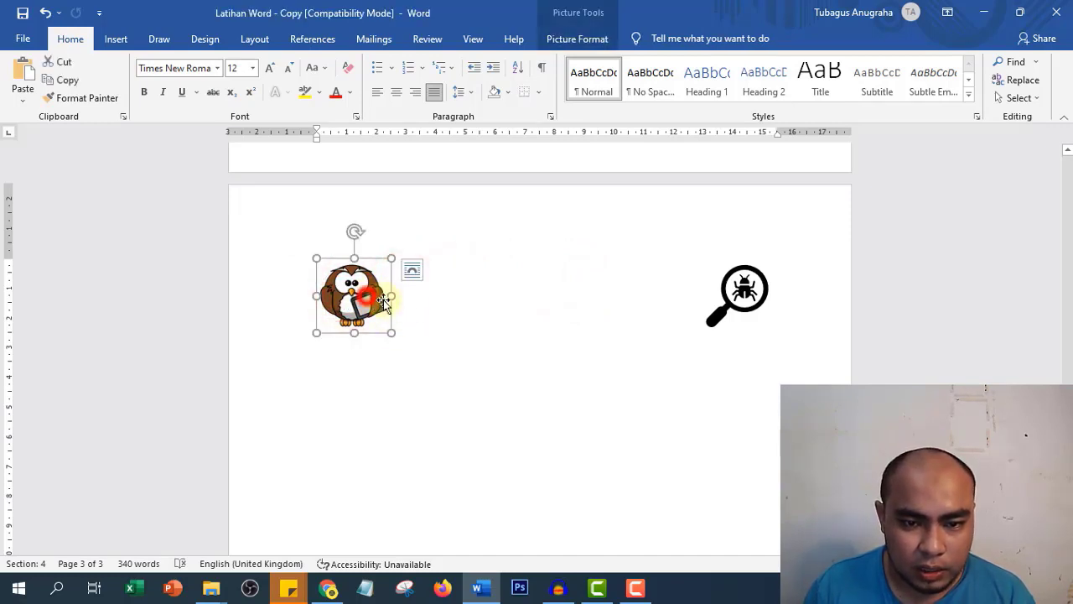
pyautogui.click(431, 311)
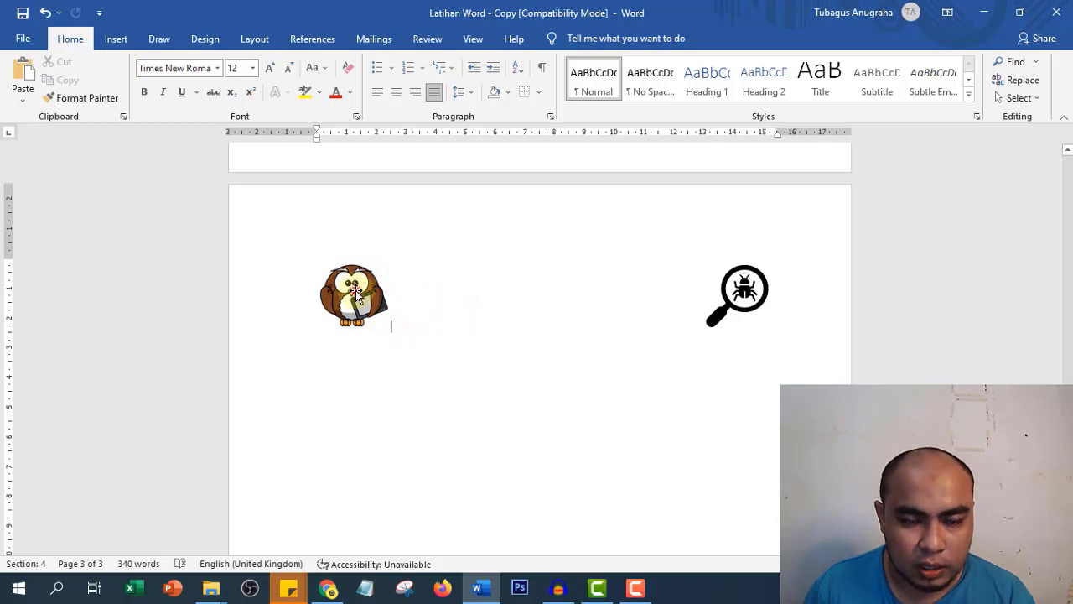
pyautogui.click(381, 319)
pyautogui.click(412, 273)
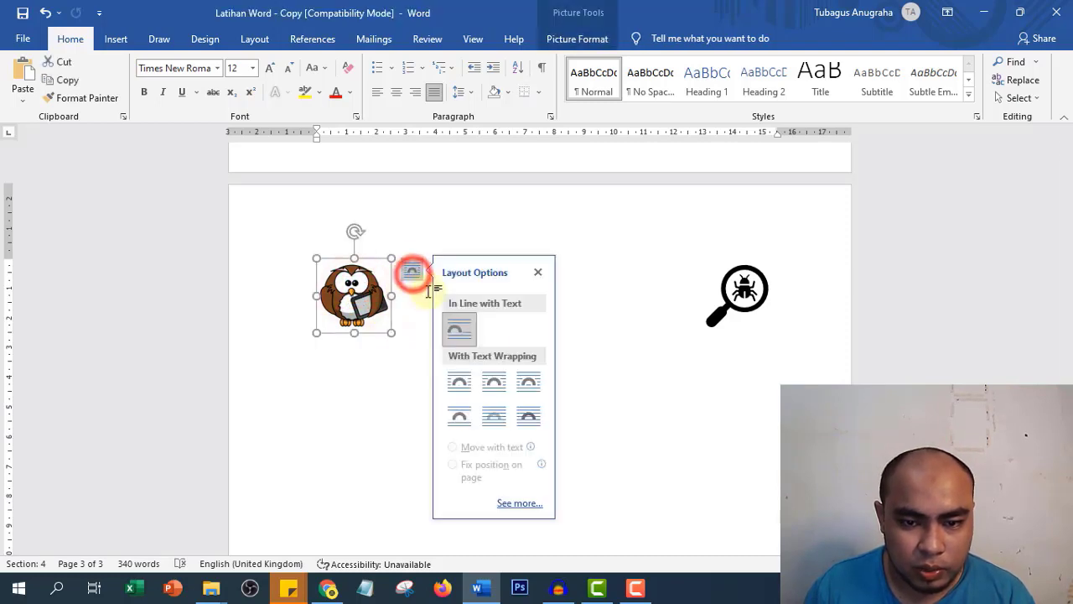
pyautogui.click(494, 382)
pyautogui.click(397, 287)
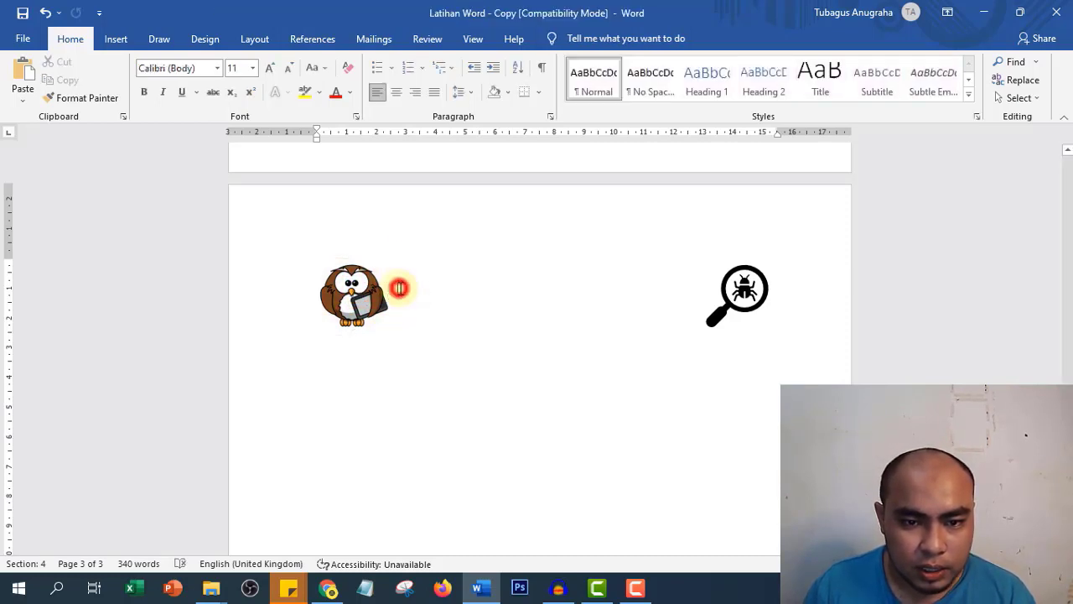
# - Place the insertion point on the line beside the owl
pyautogui.click(403, 256)
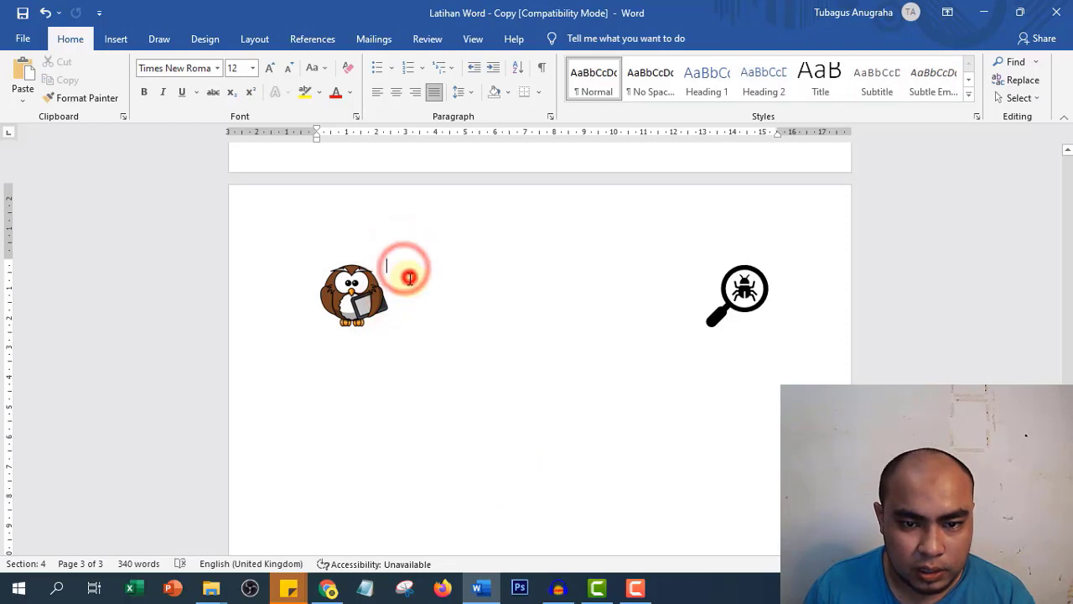
pyautogui.click(405, 271)
pyautogui.click(410, 279)
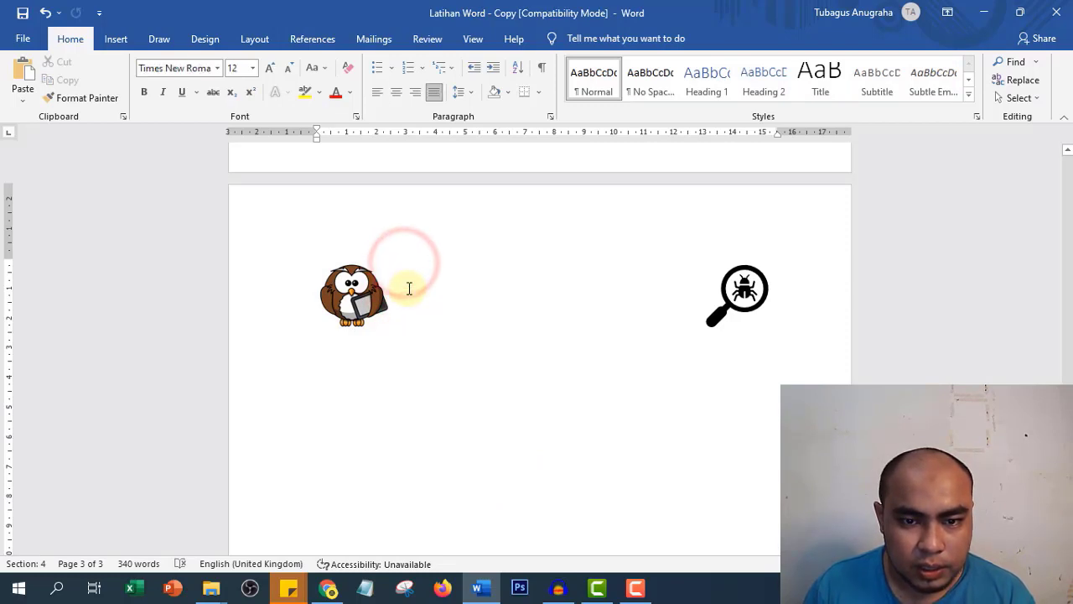
pyautogui.click(407, 288)
pyautogui.click(418, 275)
pyautogui.click(419, 275)
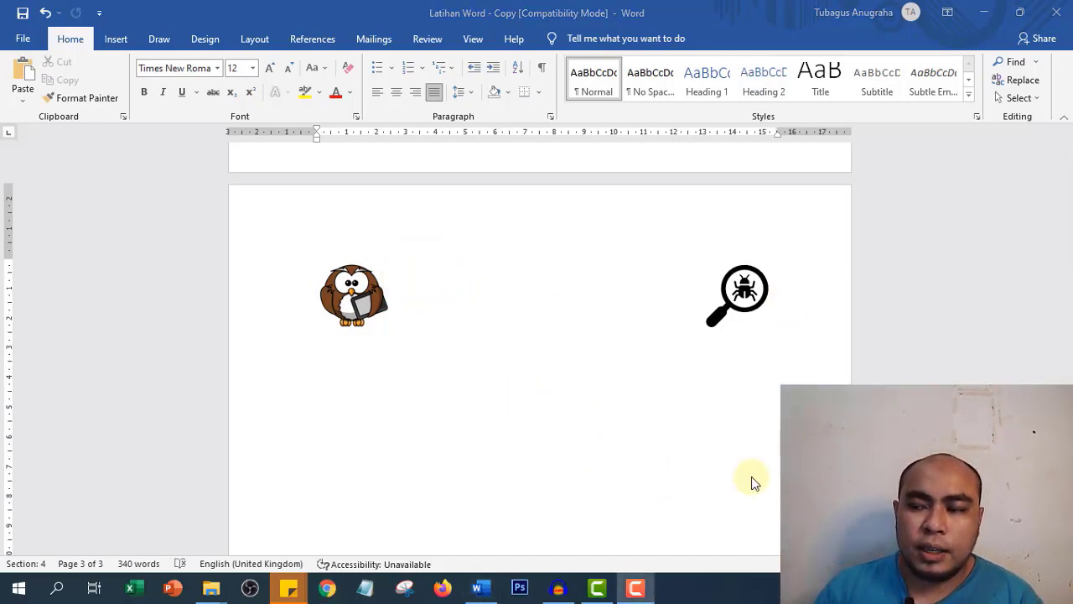
pyautogui.click(454, 269)
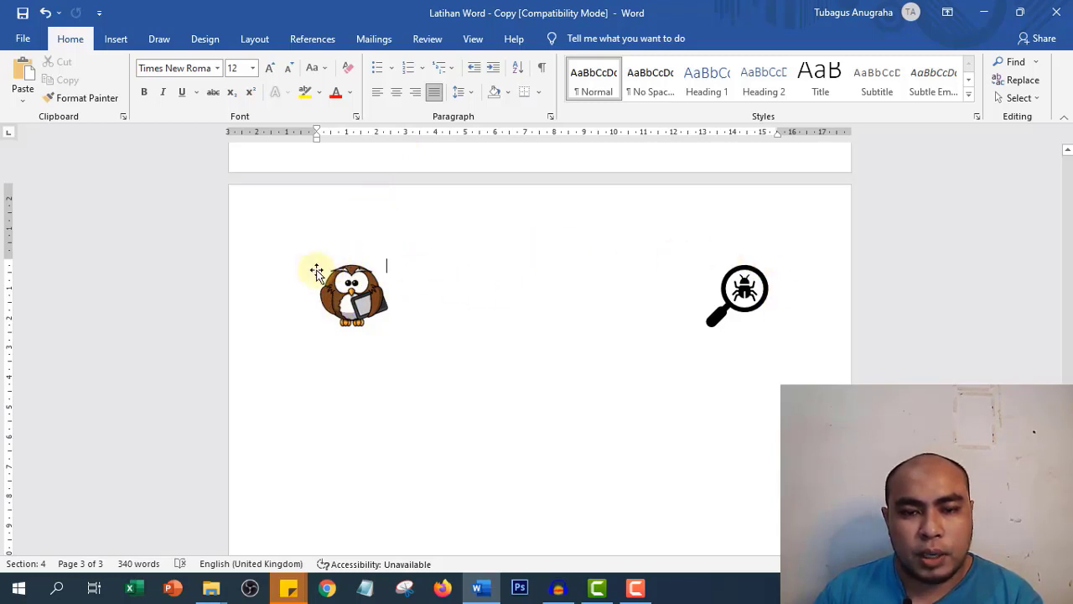
# - Indent the line beside the owl to about 2.6 cm left and 13 cm right
pyautogui.click(406, 262)
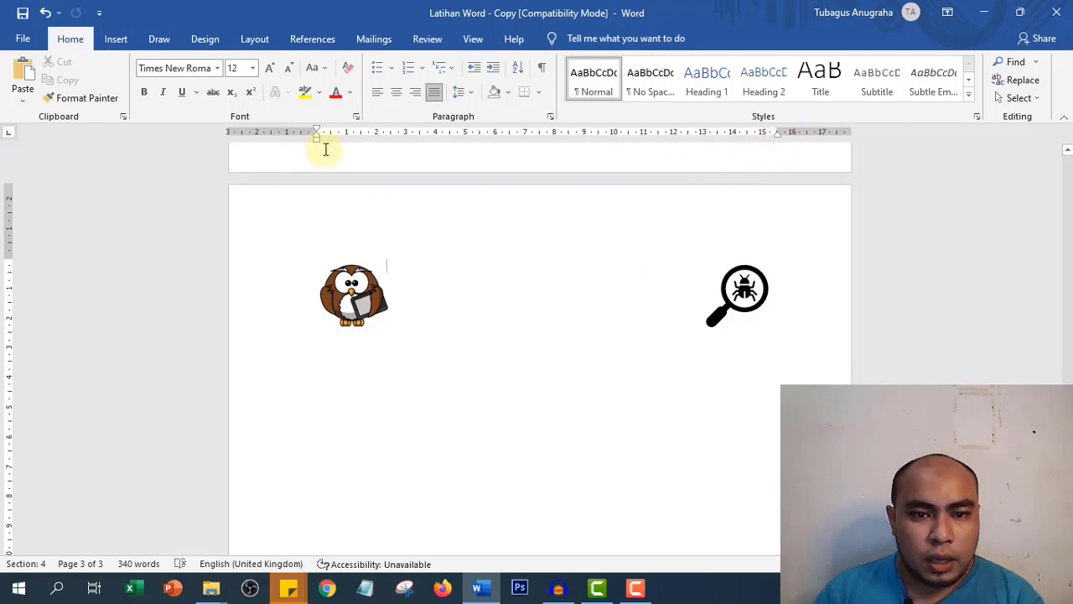
pyautogui.moveTo(317, 144)
pyautogui.mouseDown()
pyautogui.moveTo(405, 150)
pyautogui.moveTo(391, 149)
pyautogui.mouseUp()
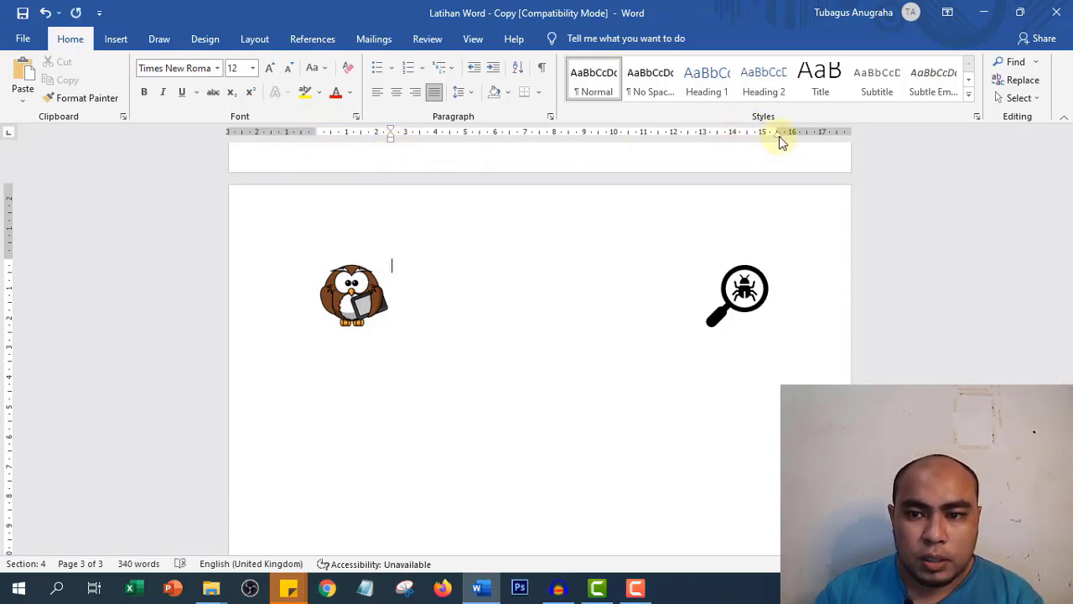
pyautogui.moveTo(779, 136)
pyautogui.mouseDown()
pyautogui.moveTo(707, 140)
pyautogui.moveTo(776, 140)
pyautogui.moveTo(694, 153)
pyautogui.moveTo(796, 151)
pyautogui.moveTo(691, 153)
pyautogui.moveTo(705, 155)
pyautogui.mouseUp()
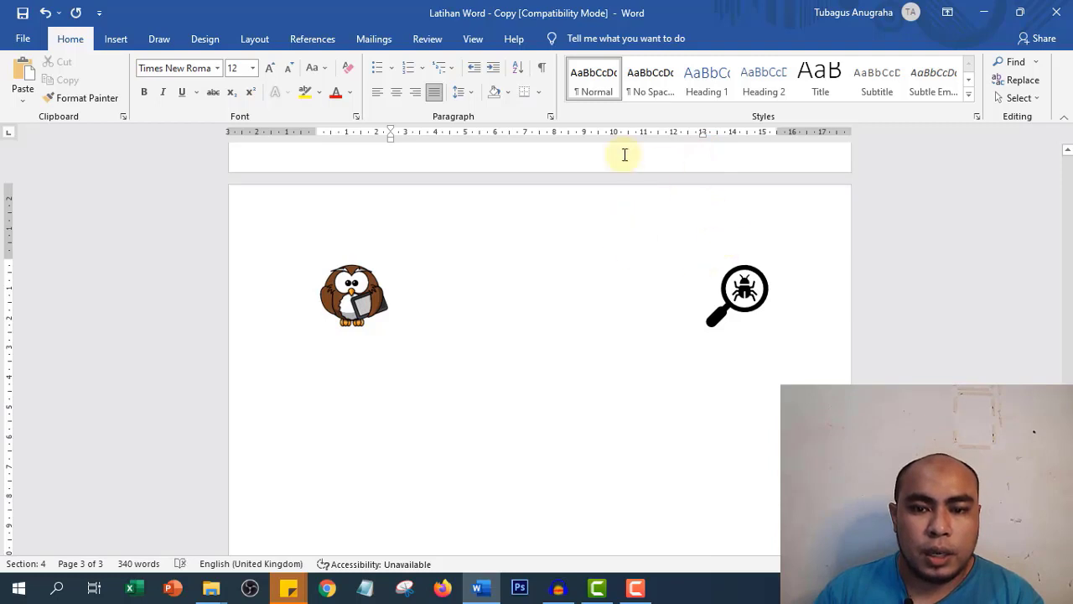
pyautogui.click(500, 249)
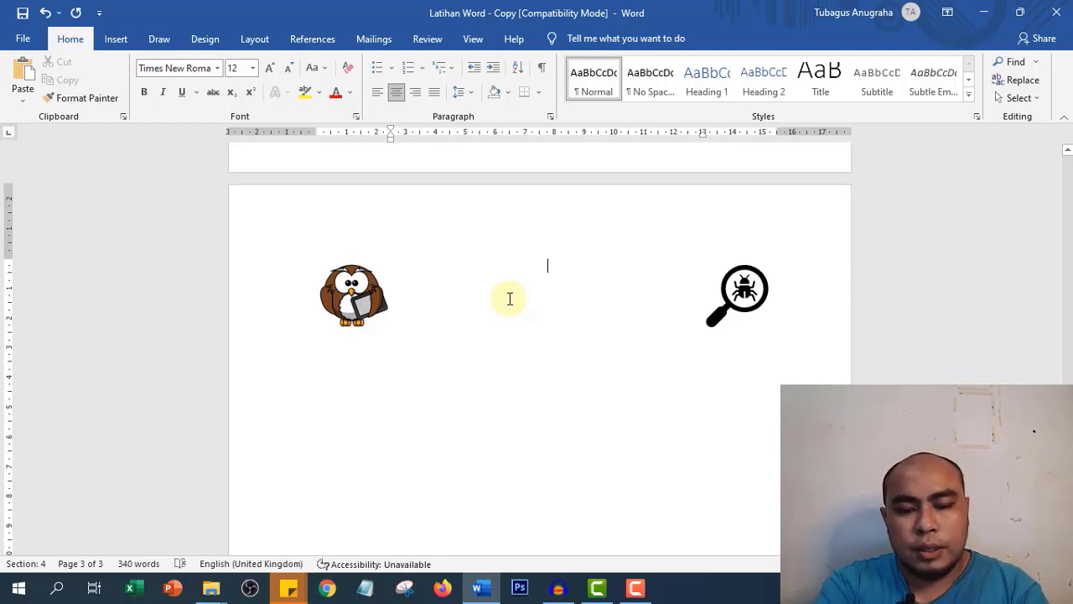
# - Type the title TABEL GAJI PEGAWAI and PT MAJU ABADI, leaving an empty line below
pyautogui.write('TABEL GAJI')
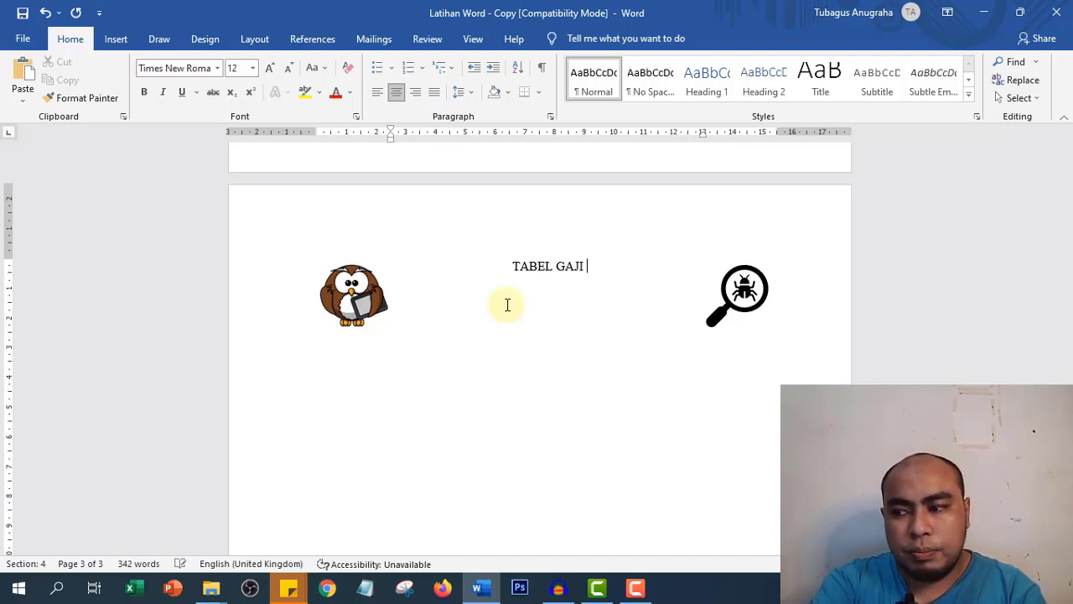
pyautogui.write('PEGA')
pyautogui.press('BackSpace')
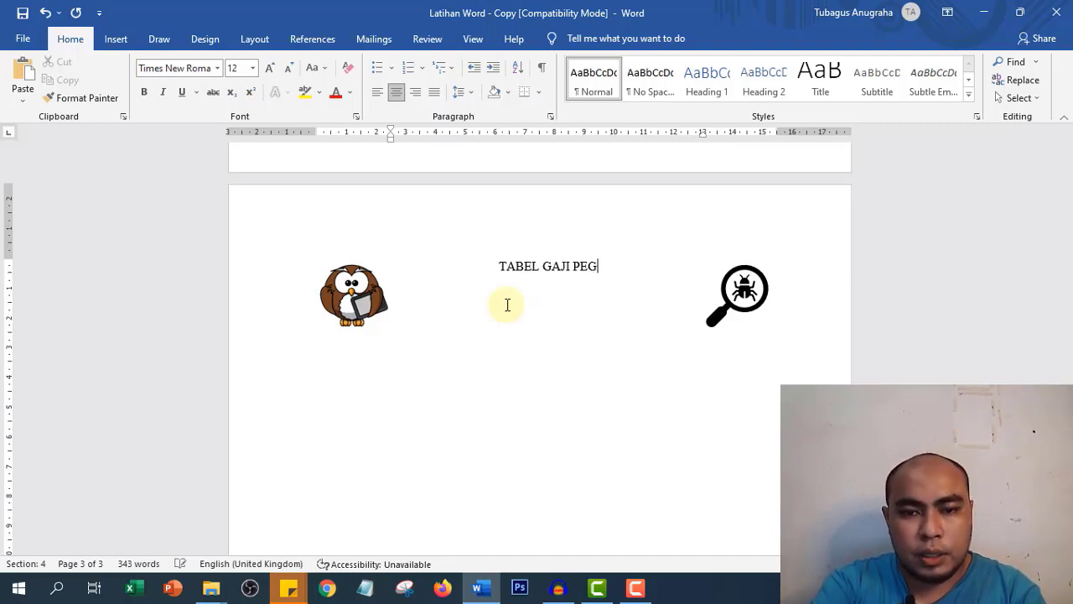
pyautogui.write('AWAI')
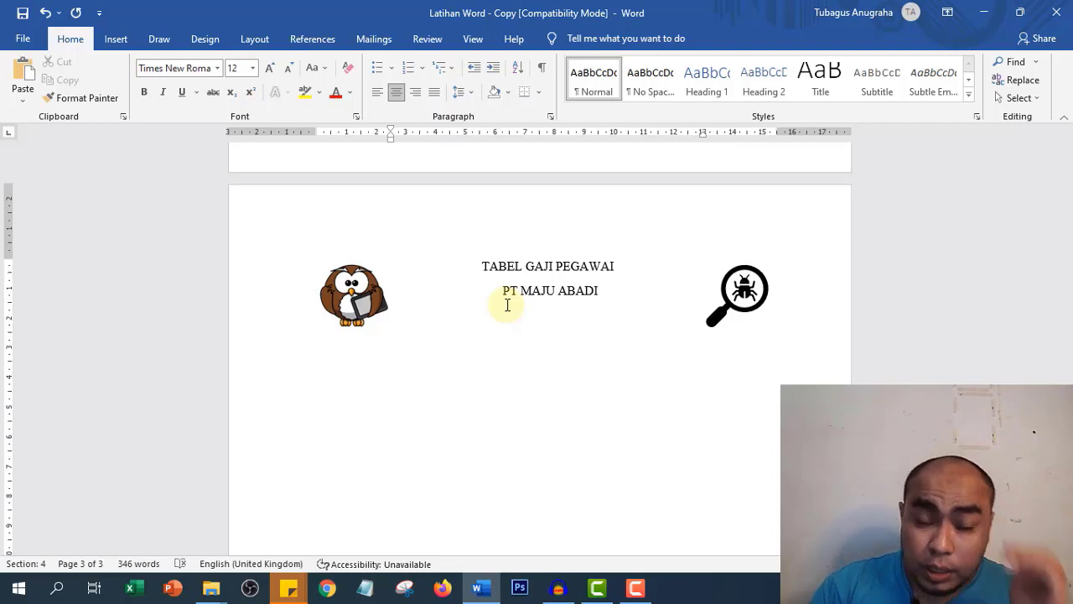
pyautogui.click(614, 311)
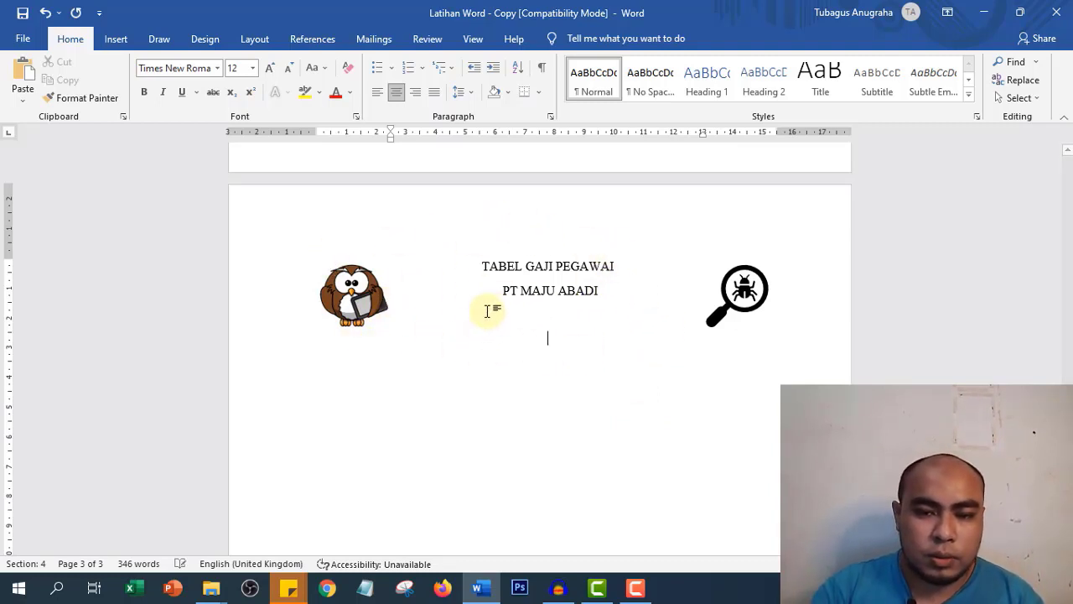
pyautogui.click(548, 336)
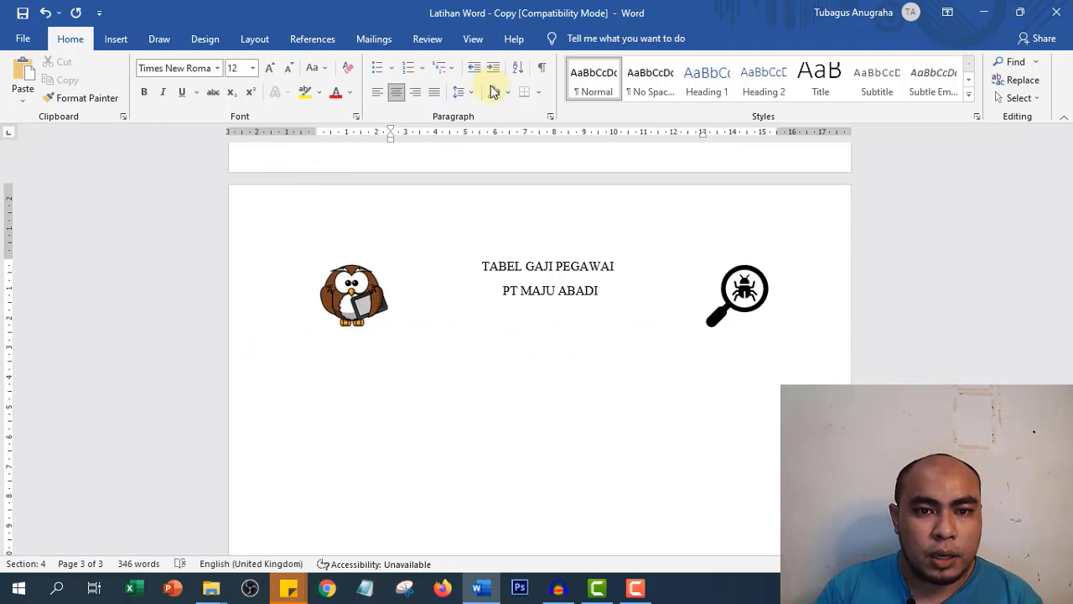
pyautogui.click(539, 92)
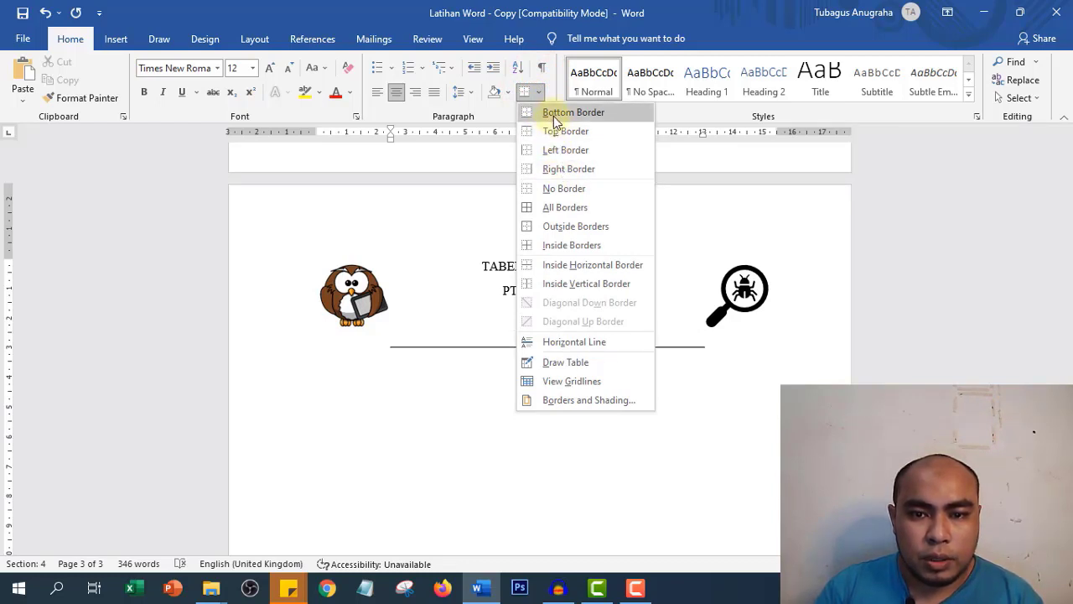
pyautogui.click(554, 117)
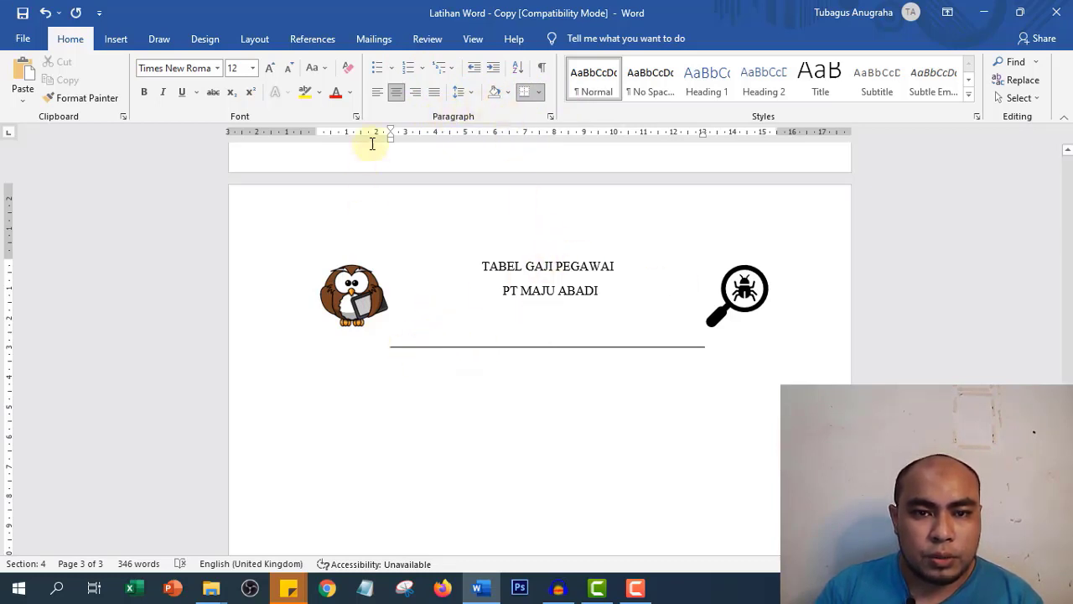
pyautogui.moveTo(390, 142); pyautogui.dragTo(316, 148)
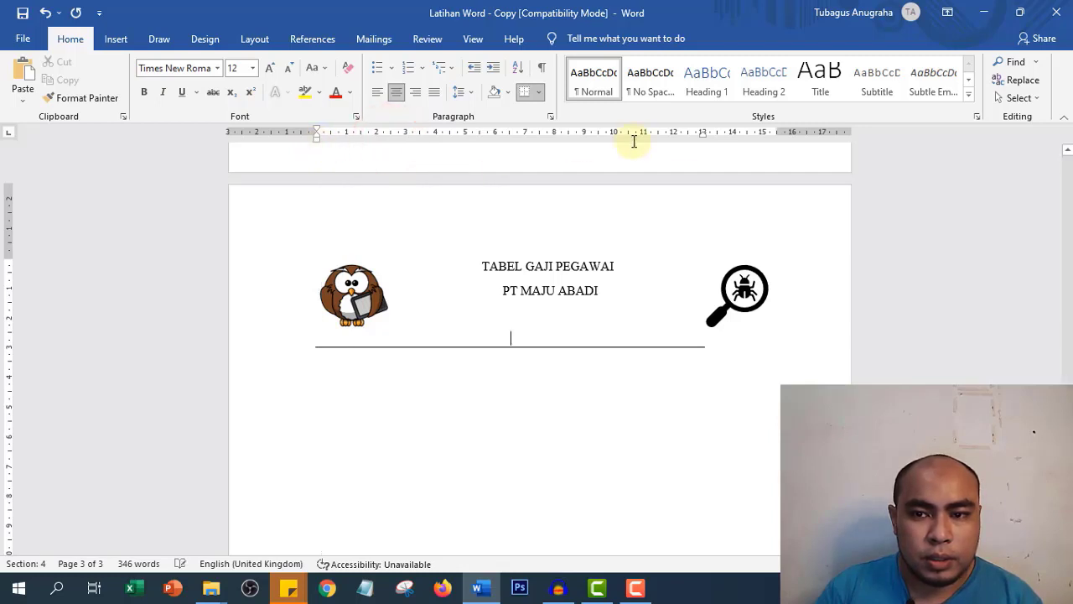
pyautogui.moveTo(702, 135); pyautogui.dragTo(778, 135)
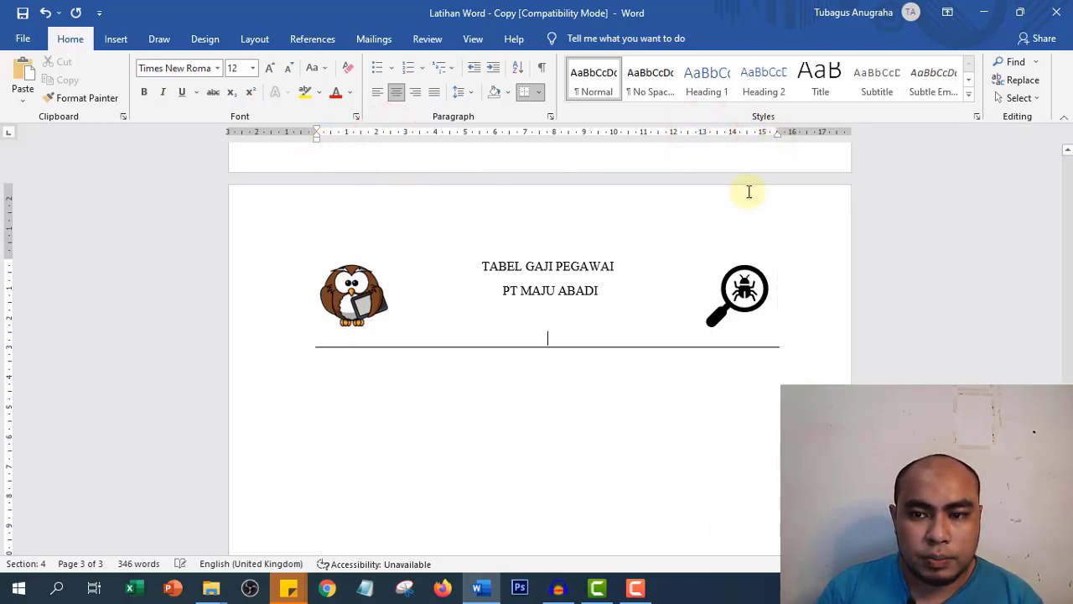
pyautogui.click(591, 365)
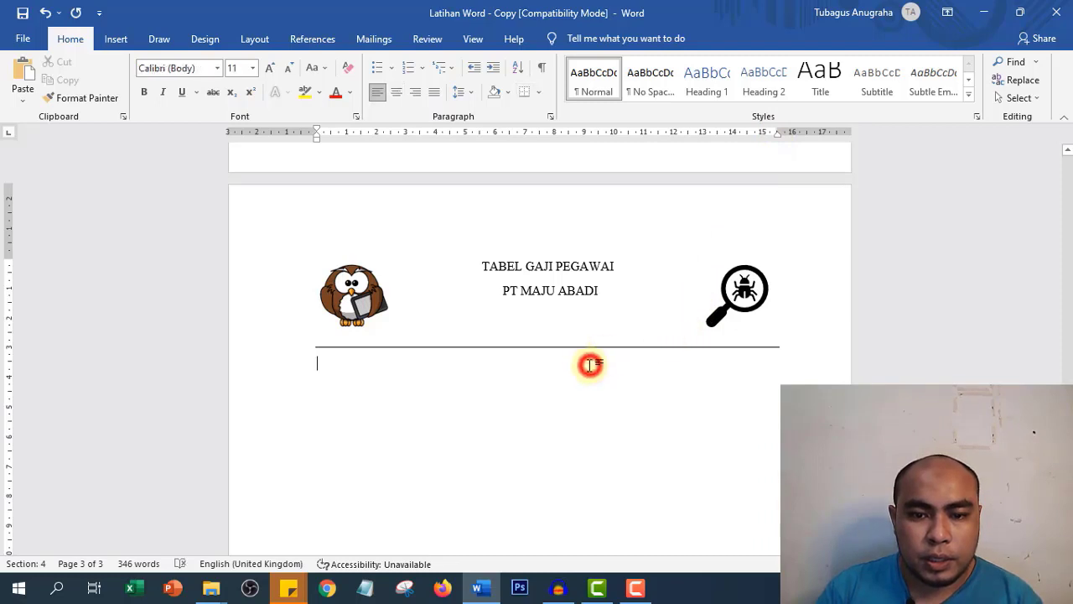
pyautogui.click(333, 369)
pyautogui.click(499, 341)
pyautogui.press('Return')
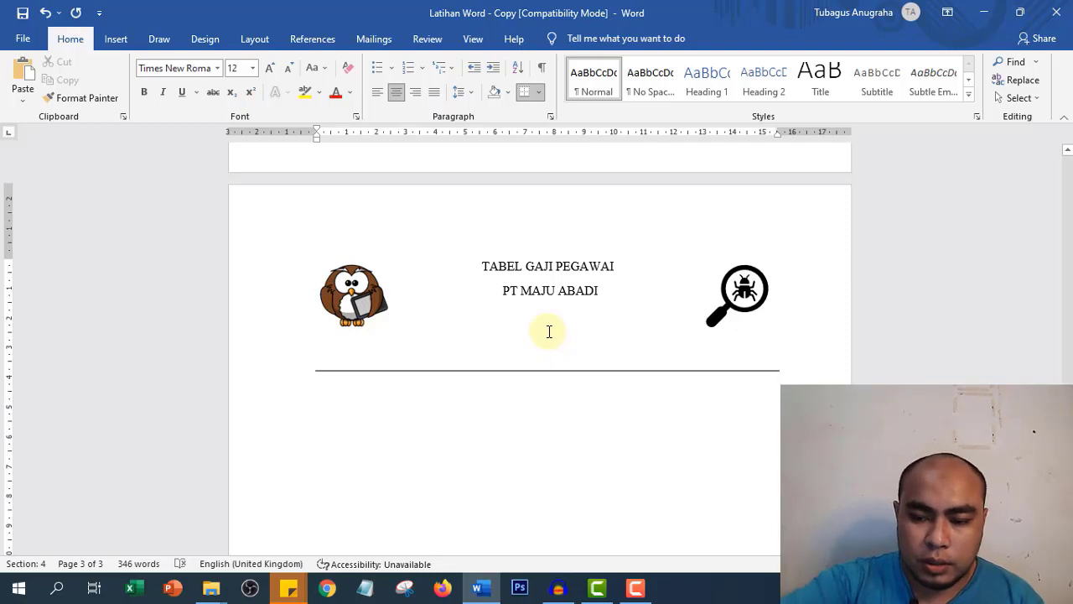
pyautogui.hotkey('ctrl', 'z')
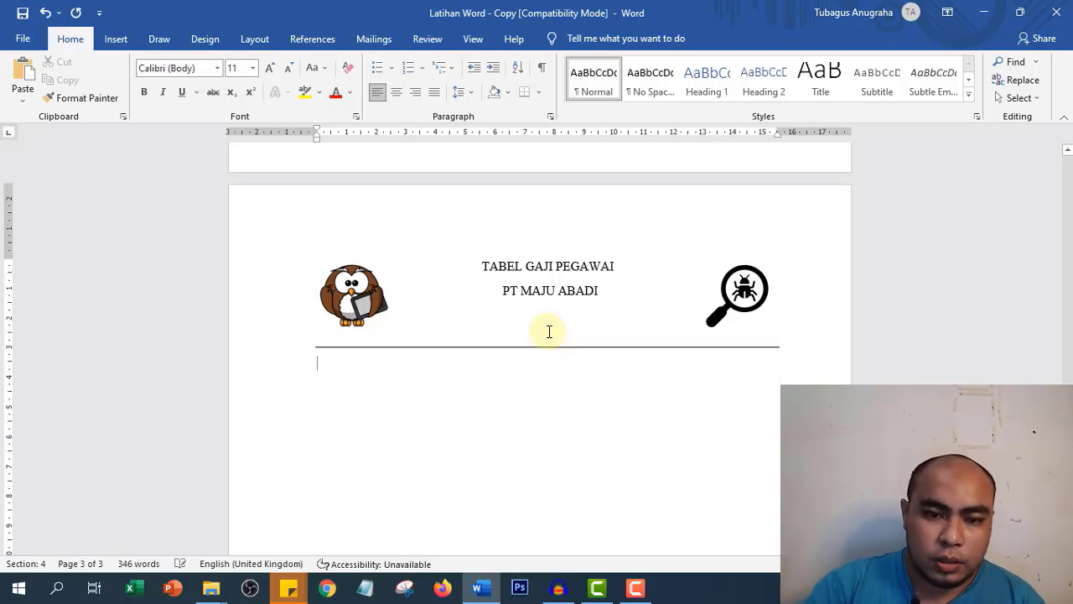
pyautogui.click(774, 337)
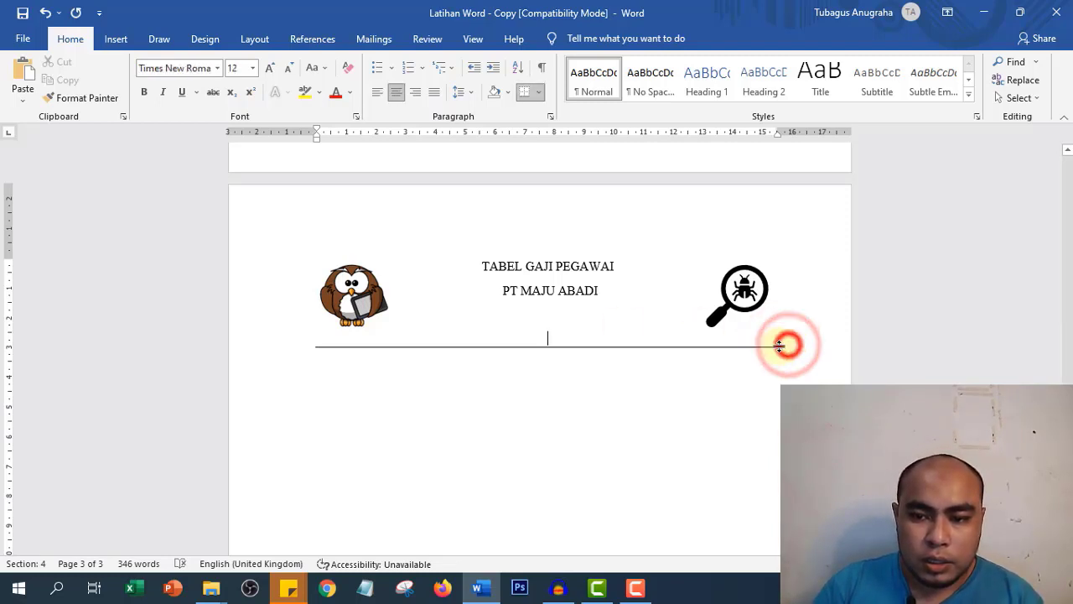
pyautogui.click(772, 357)
pyautogui.click(365, 361)
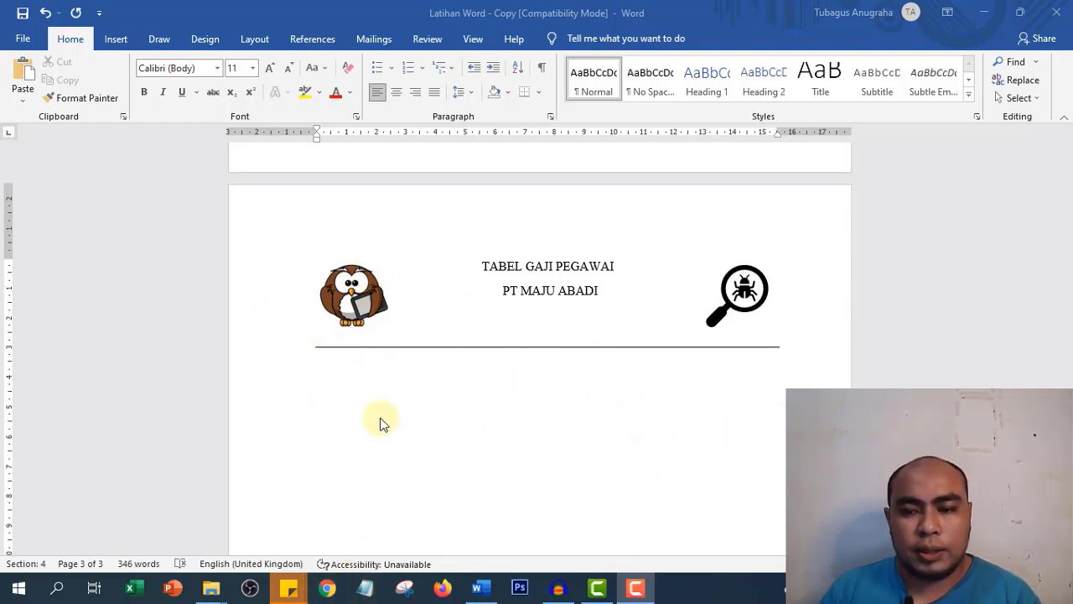
pyautogui.click(592, 371)
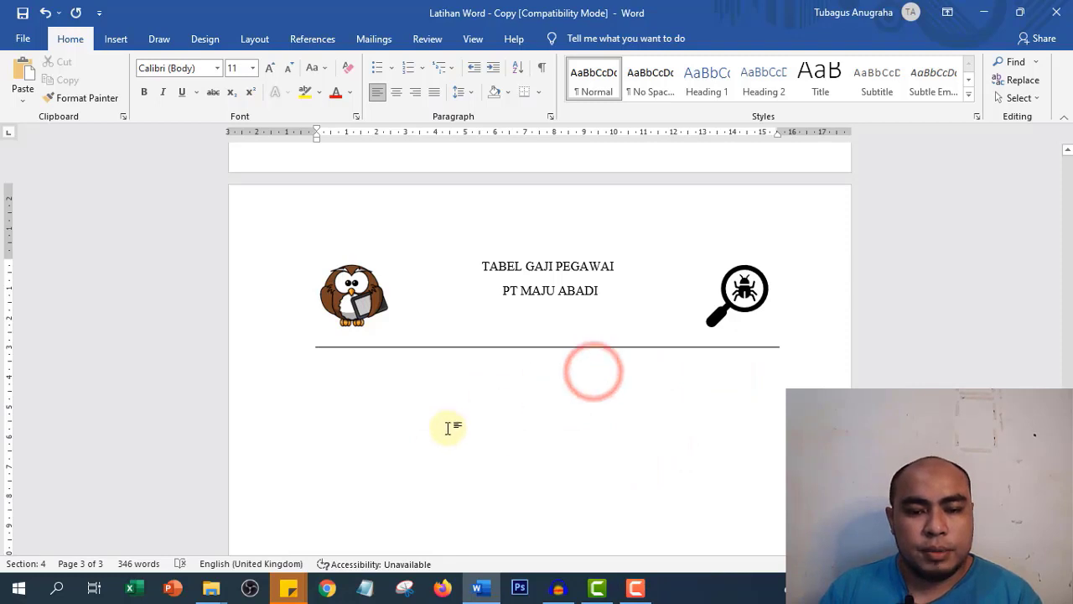
pyautogui.click(366, 360)
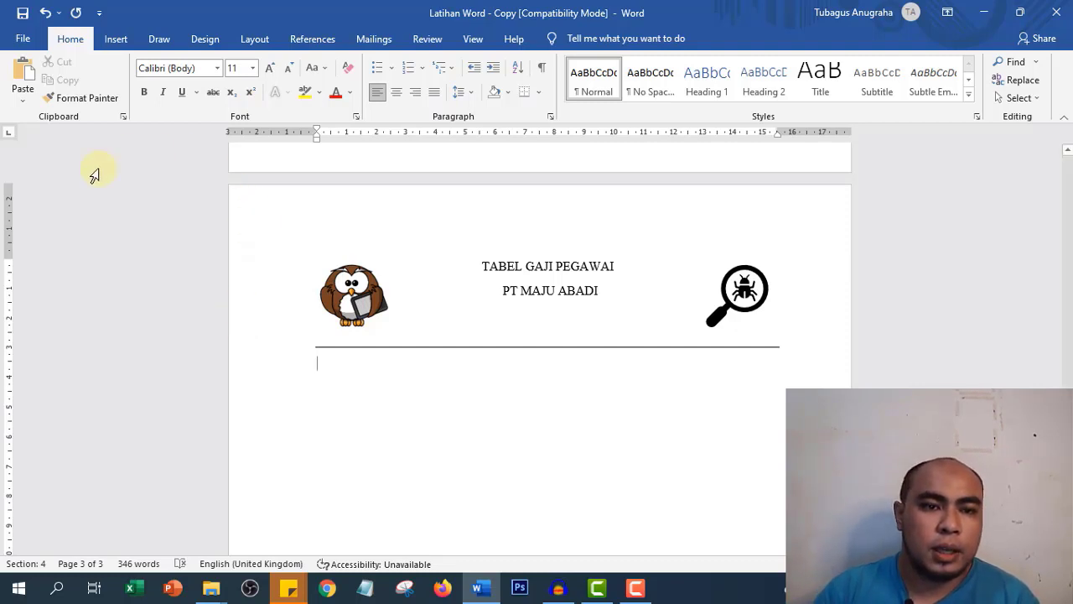
# - Insert a table with 5 columns and 9 rows below the title rule
pyautogui.click(115, 39)
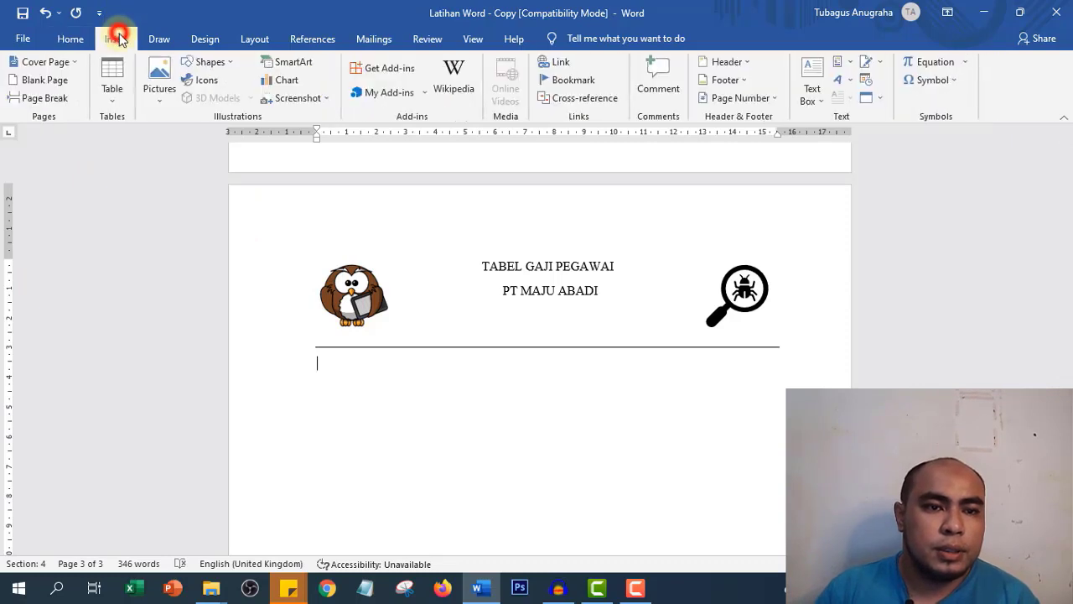
pyautogui.click(116, 96)
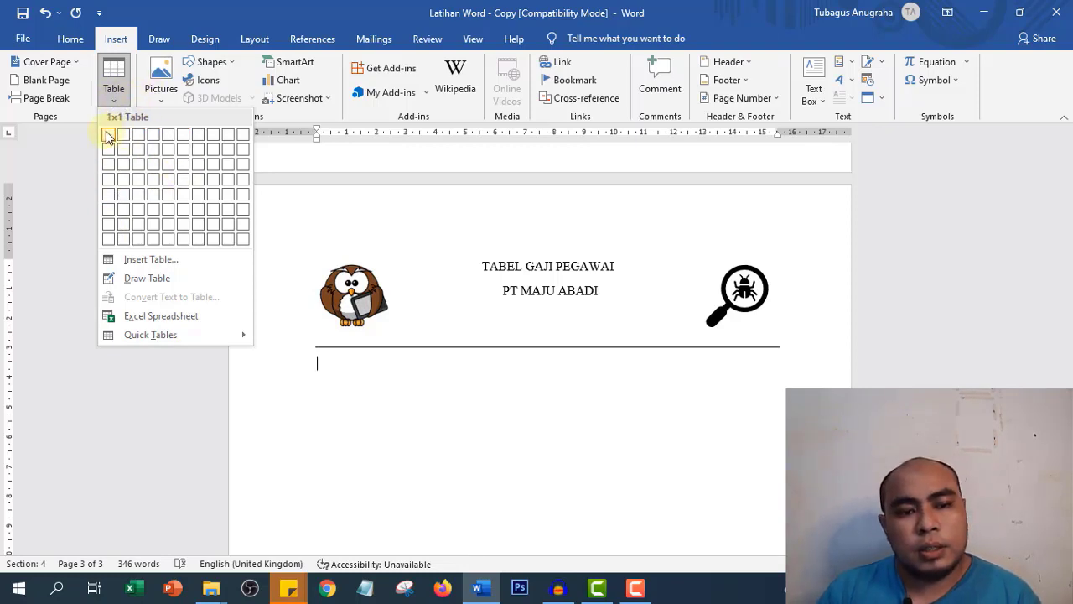
pyautogui.click(178, 260)
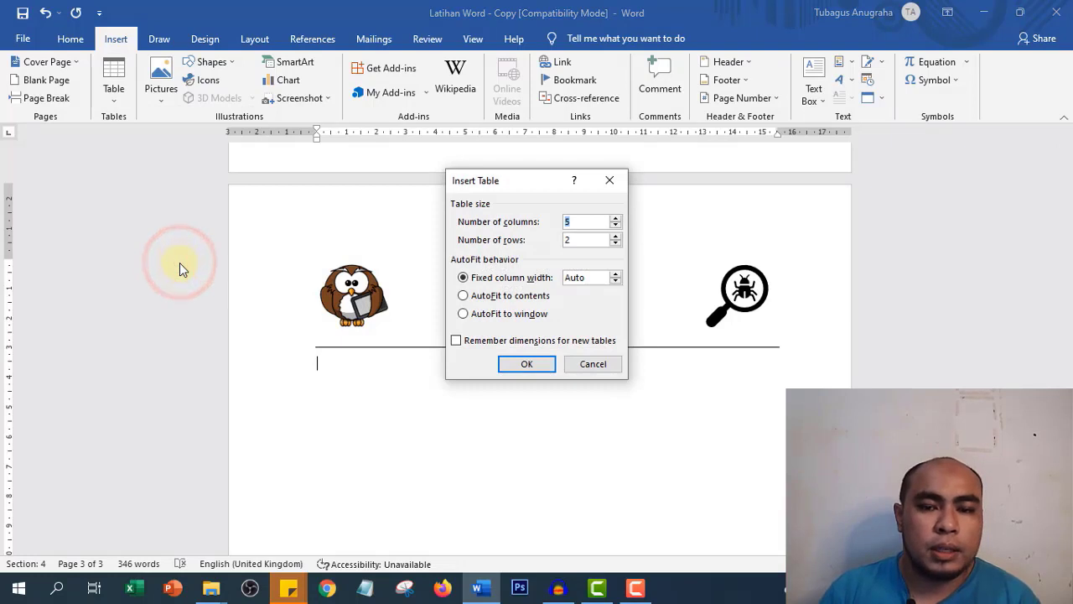
pyautogui.doubleClick(583, 239)
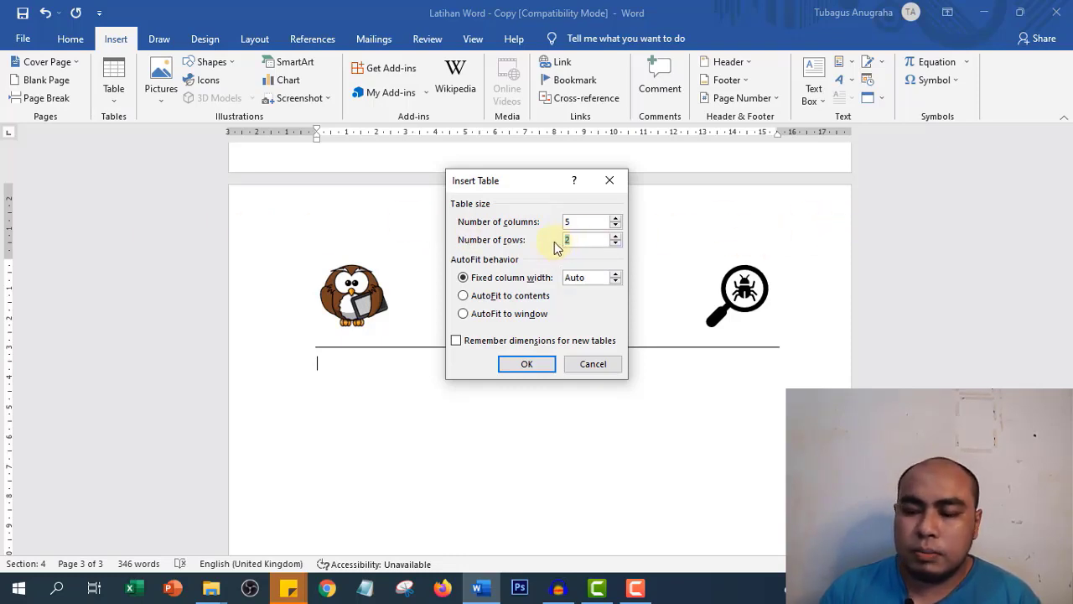
pyautogui.write('9')
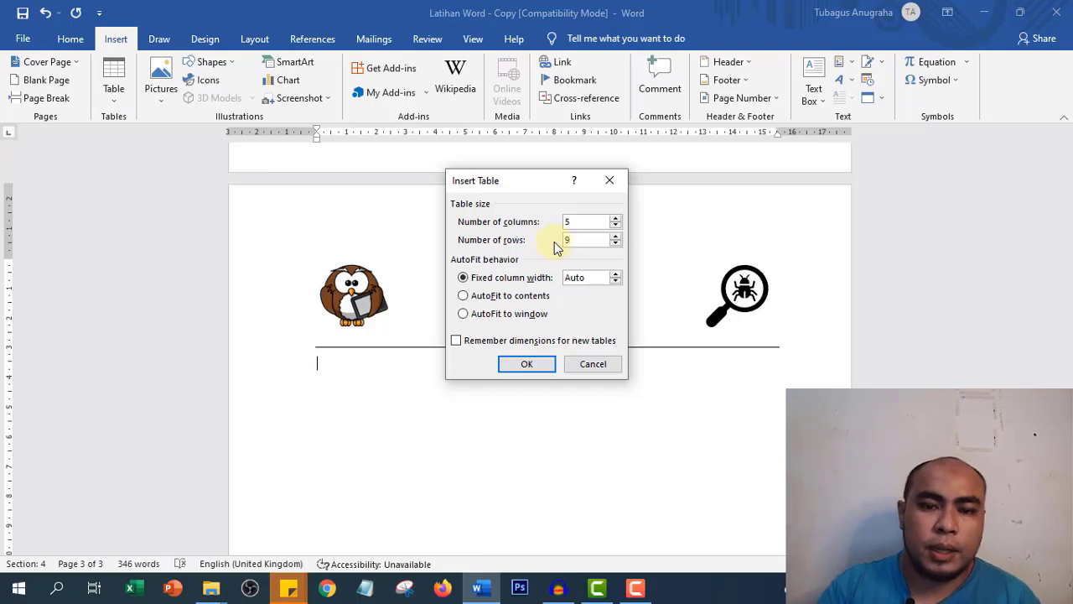
pyautogui.click(527, 367)
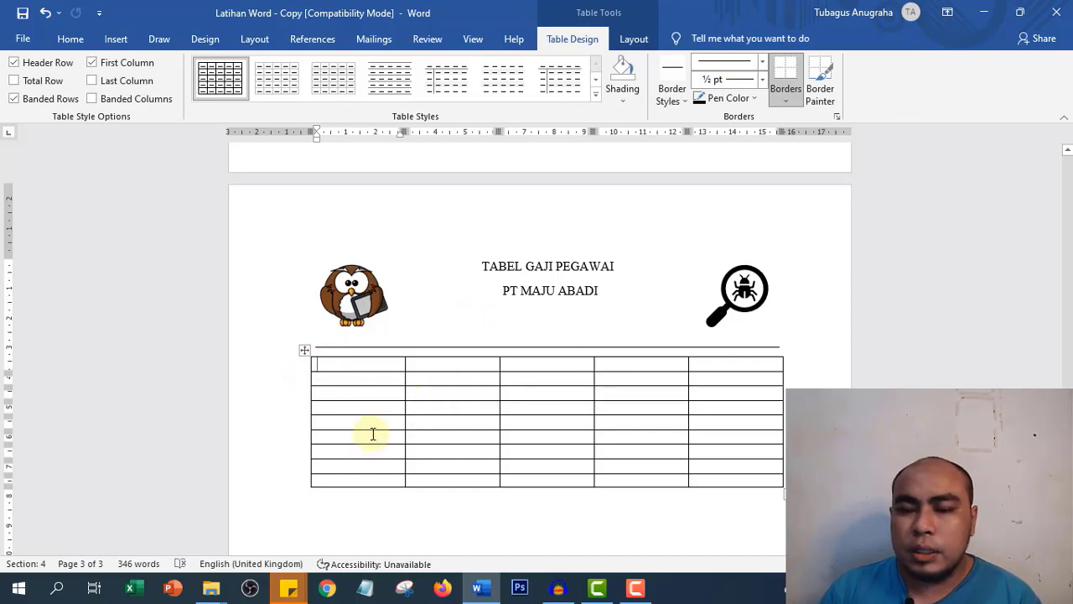
pyautogui.click(349, 382)
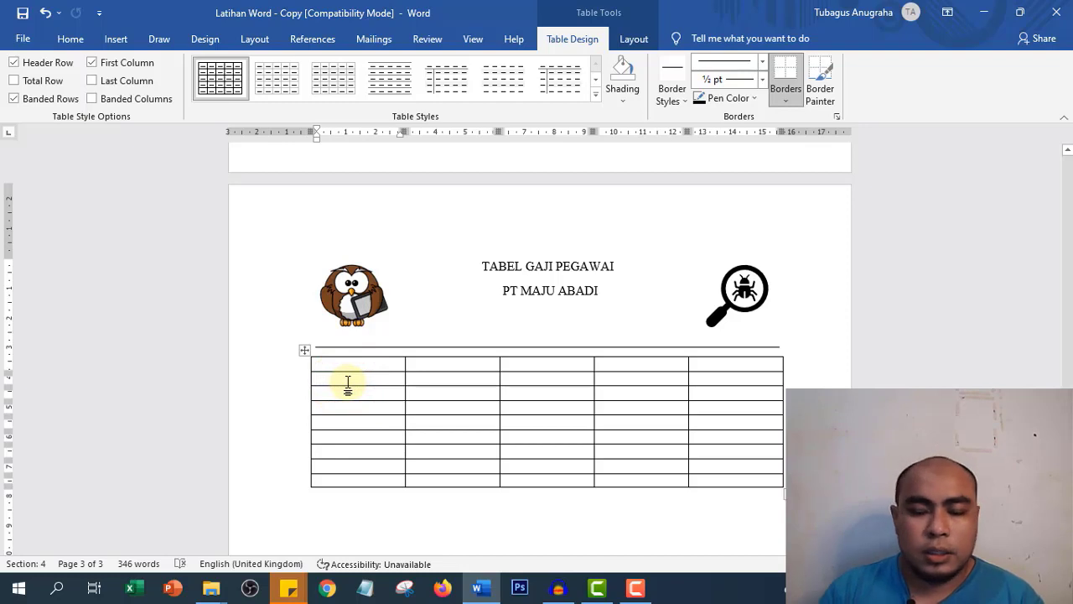
# - Type NO as the first column header and number the rows 1 to 6 below it
pyautogui.write('N')
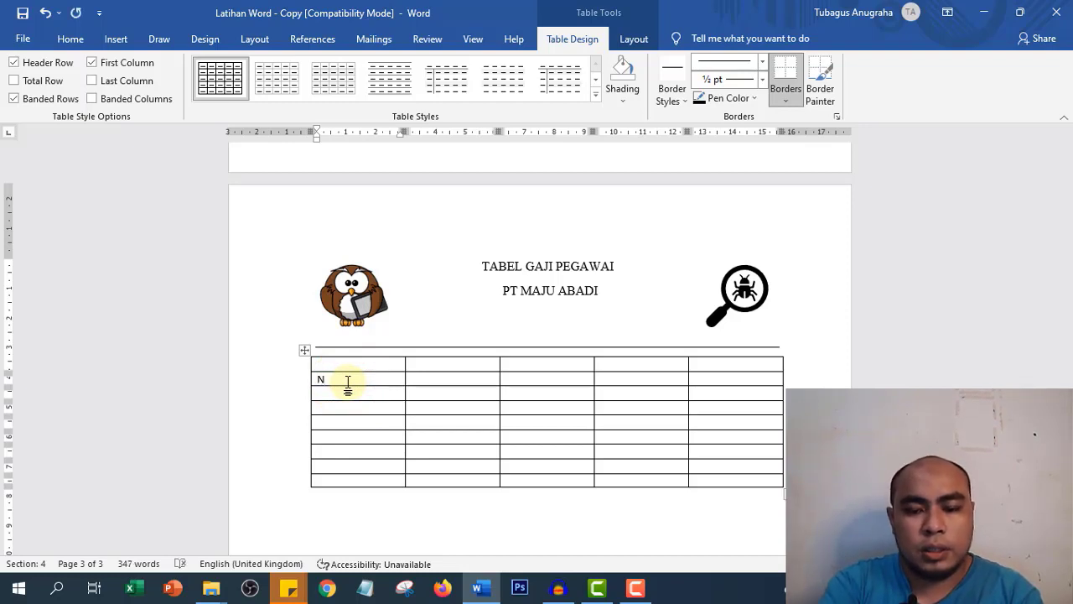
pyautogui.write('o')
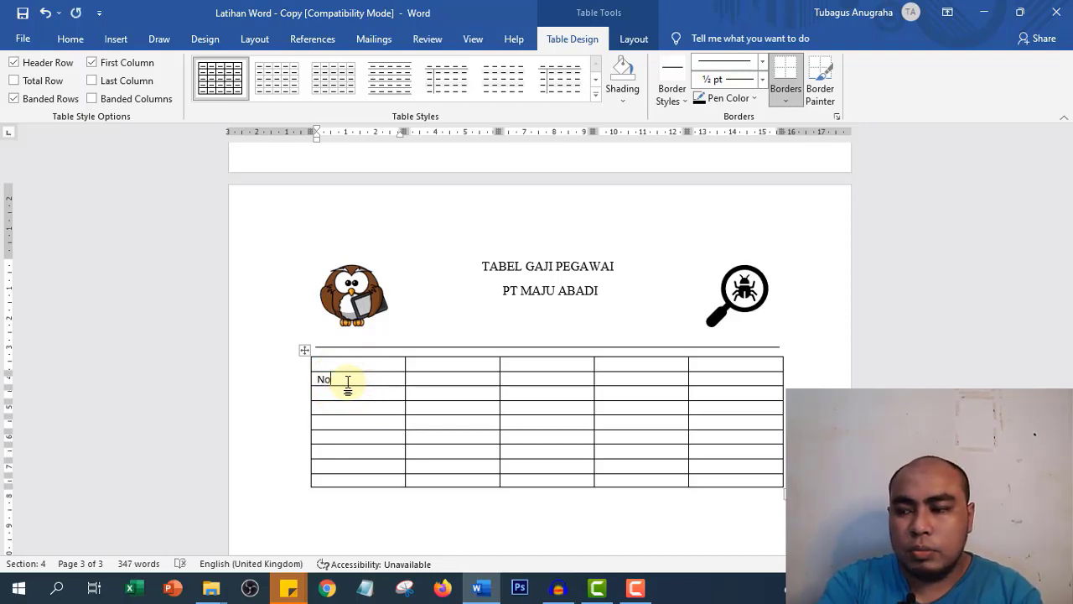
pyautogui.press('BackSpace')
pyautogui.write('O ')
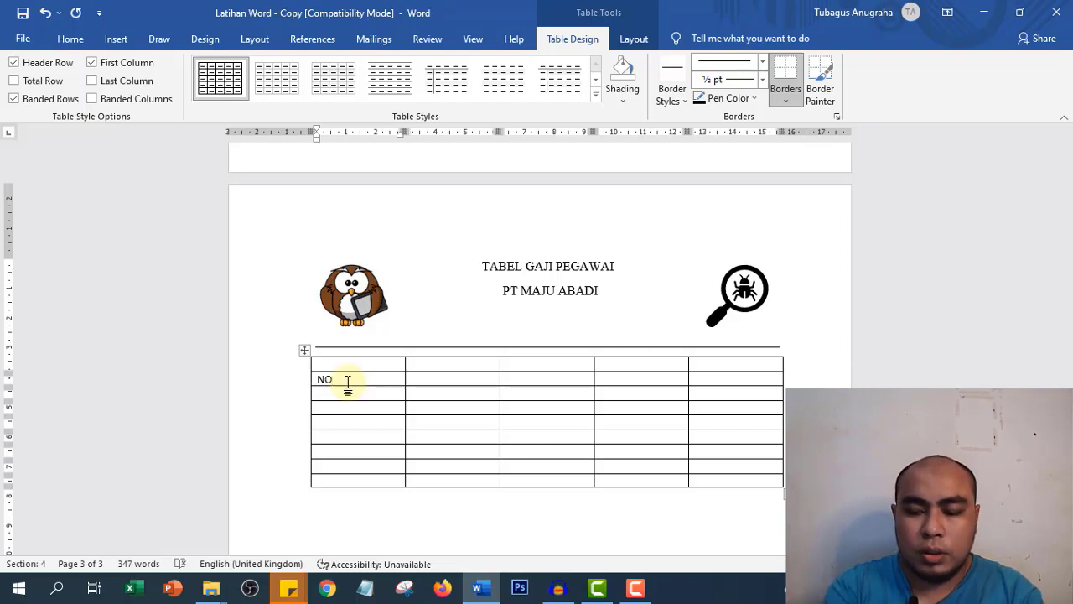
pyautogui.write('1')
pyautogui.press('Down')
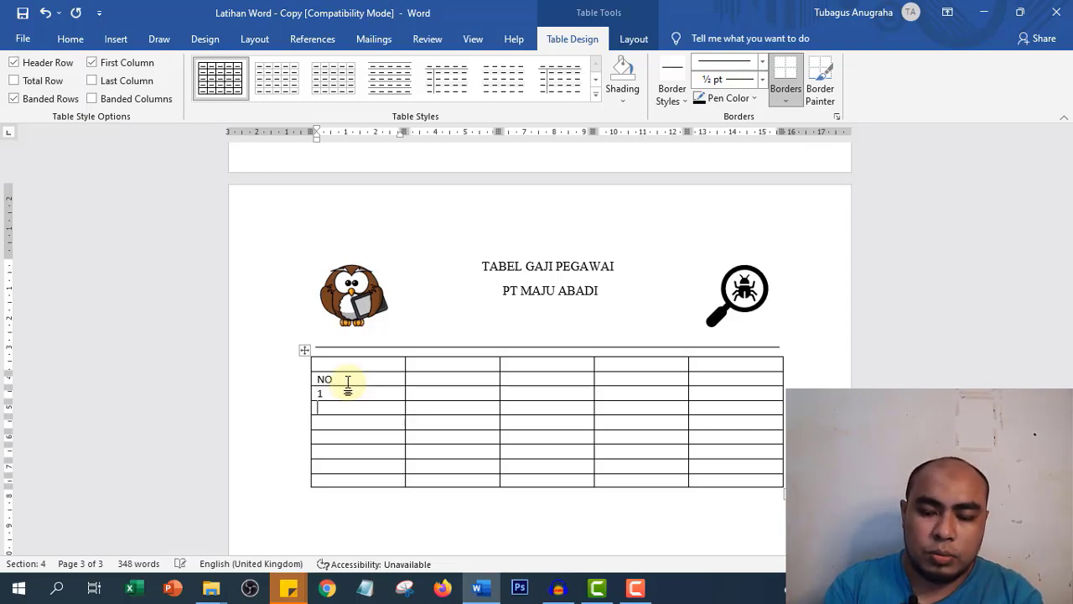
pyautogui.write('2')
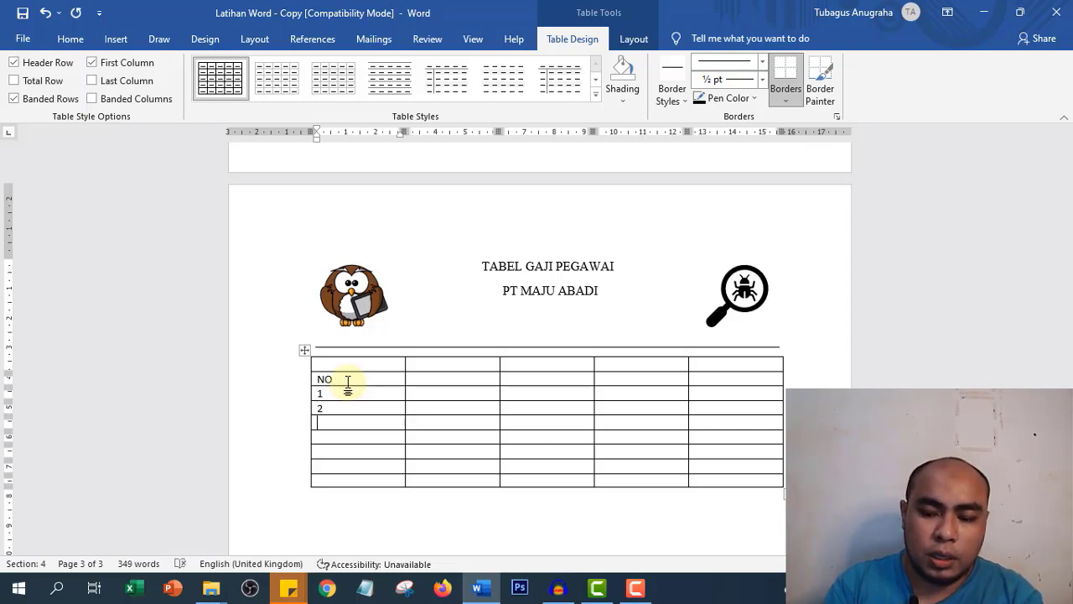
pyautogui.write('3')
pyautogui.press('Down')
pyautogui.write('4')
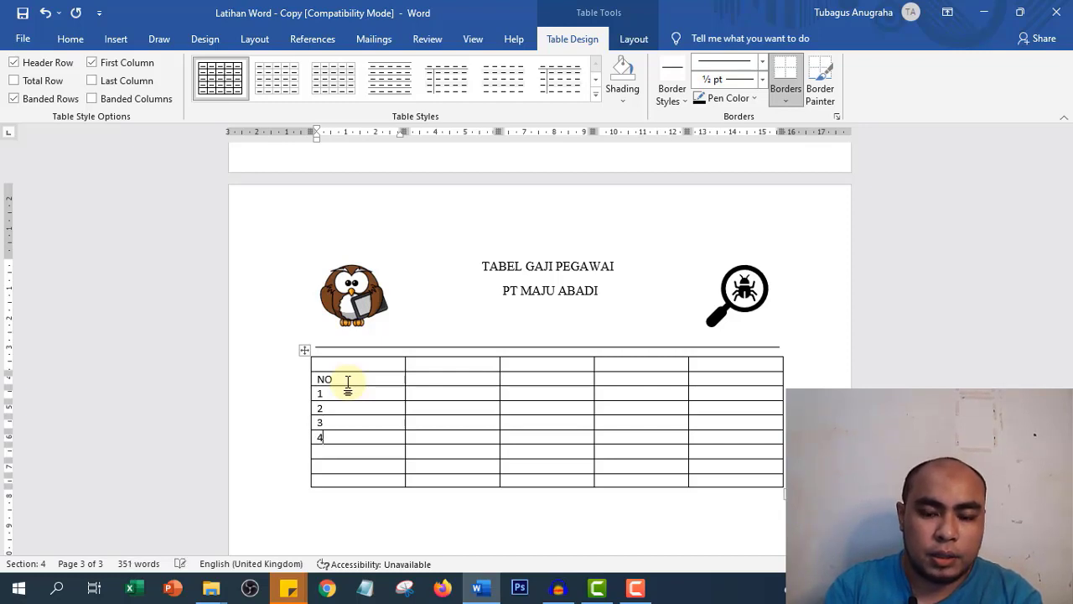
pyautogui.write('5')
pyautogui.write('6')
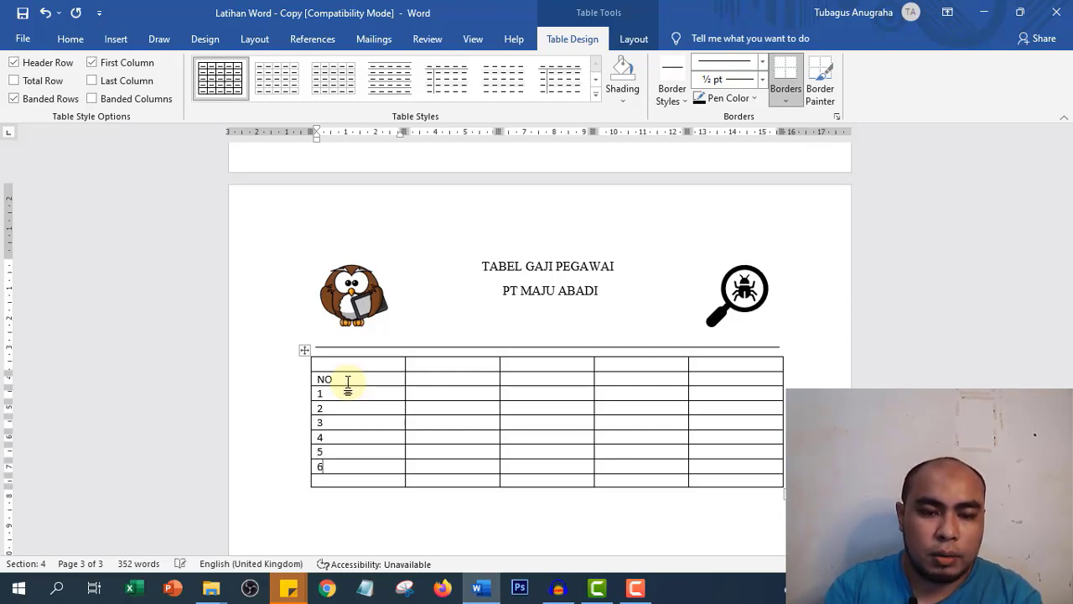
pyautogui.press('Tab')
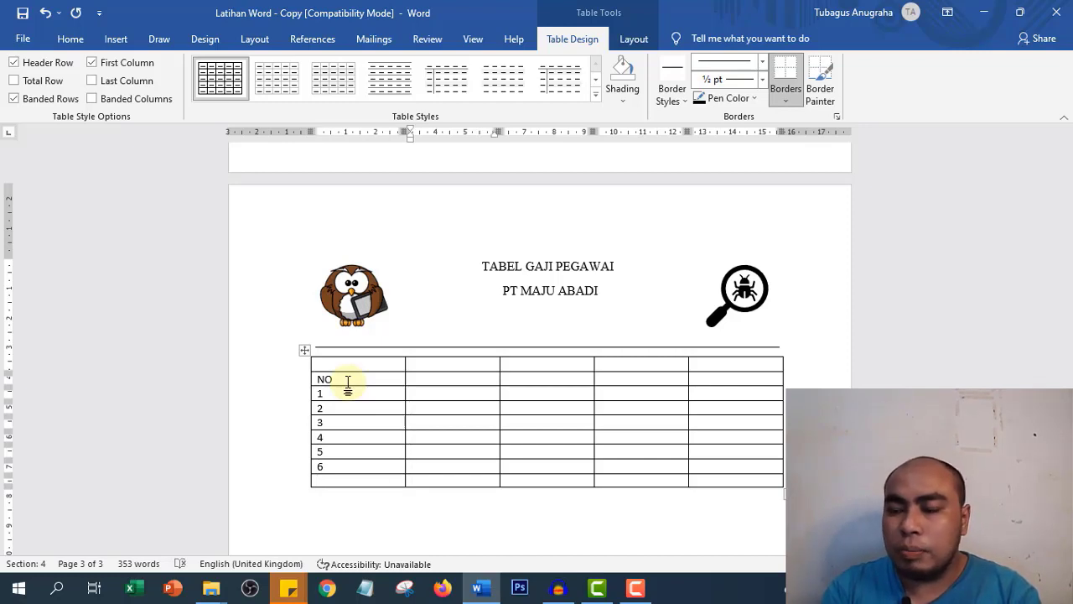
pyautogui.press('Up')
pyautogui.press('Up')
pyautogui.press('Up')
pyautogui.press('Up')
pyautogui.press('Up')
pyautogui.press('Up')
pyautogui.press('Up')
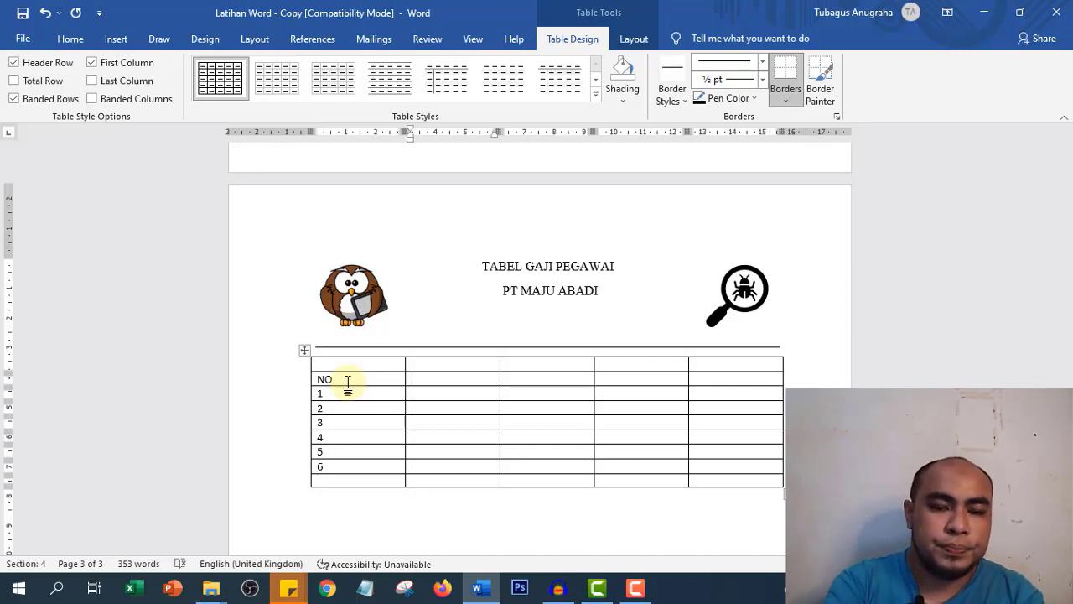
# - Head the second column Nama Pegawai and enter Wayan, Kadek and Komang
pyautogui.write('Nama P')
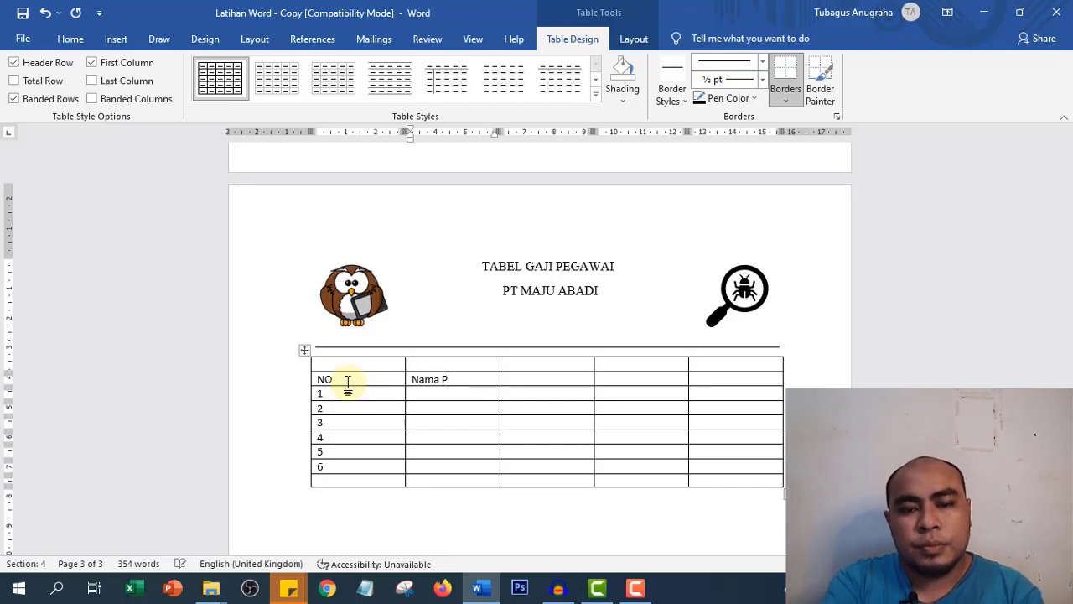
pyautogui.write('egawai')
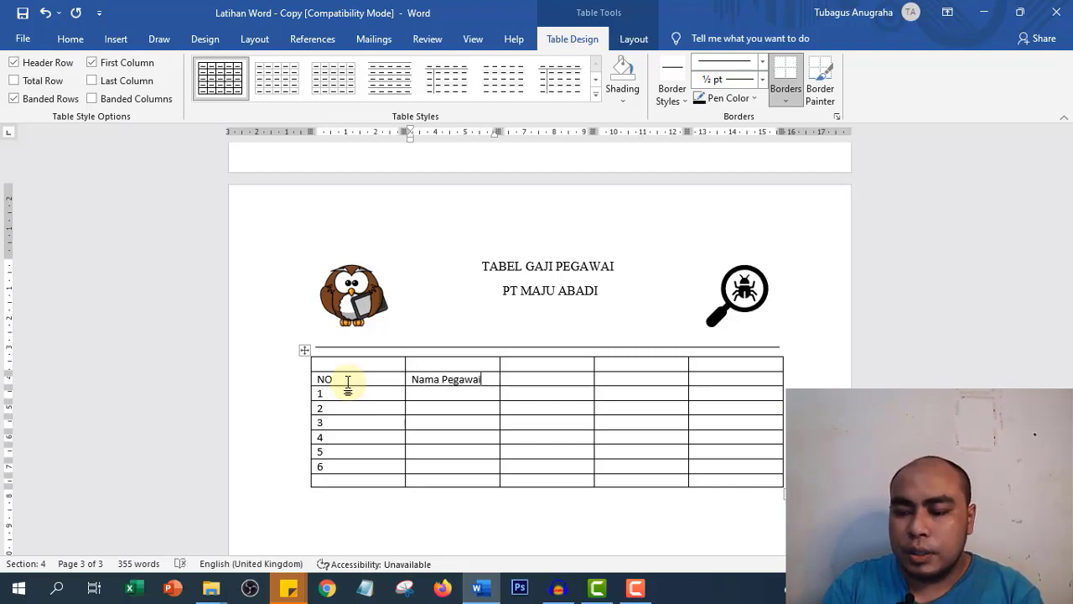
pyautogui.press('Down')
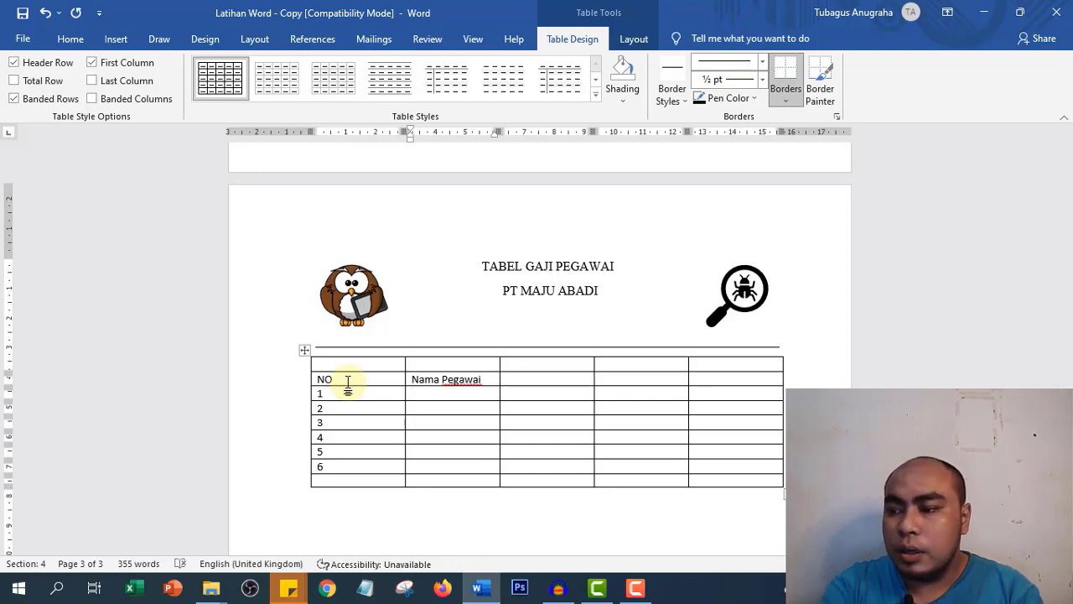
pyautogui.write('Wayan')
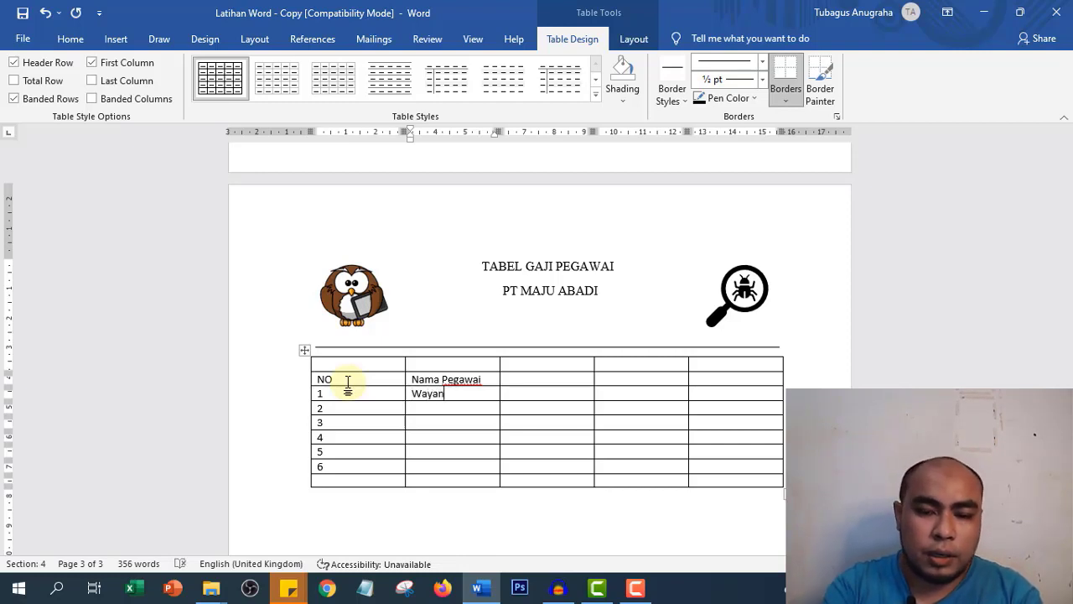
pyautogui.press('Down')
pyautogui.write('Kadek')
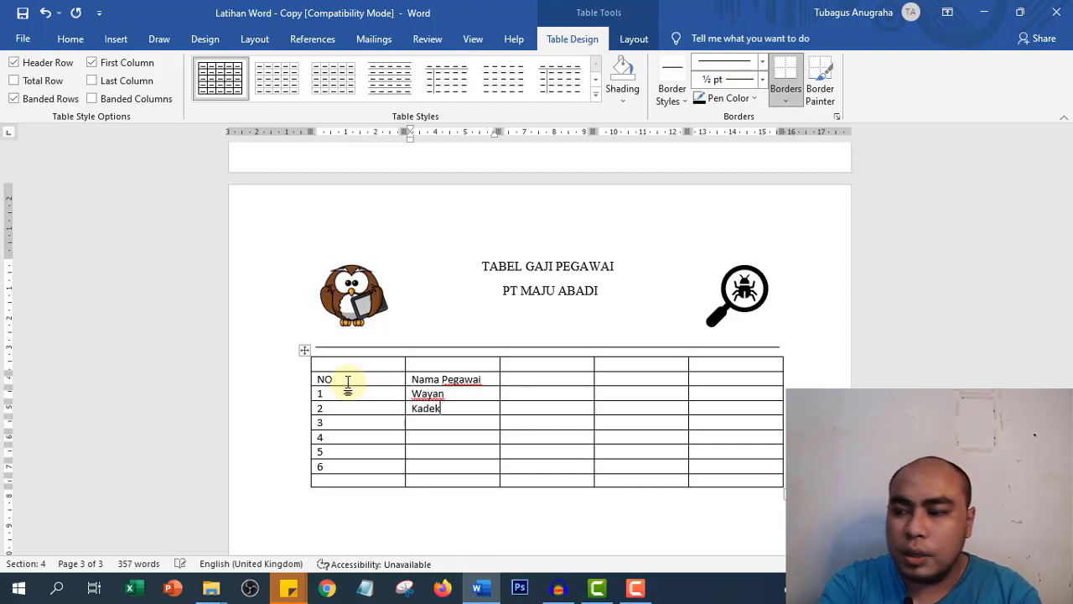
pyautogui.press('Down')
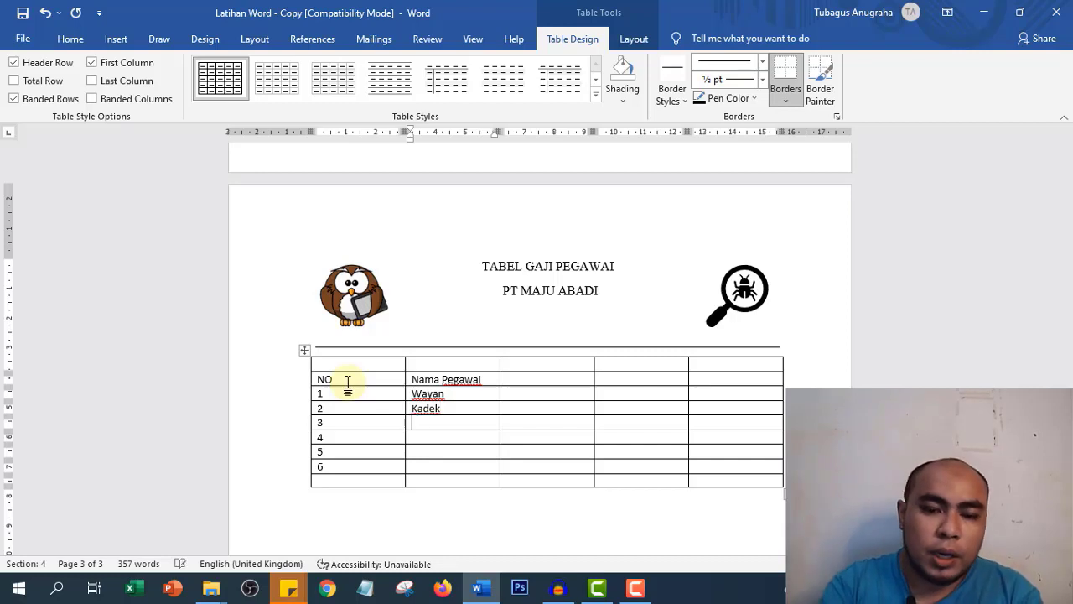
pyautogui.write('Komang')
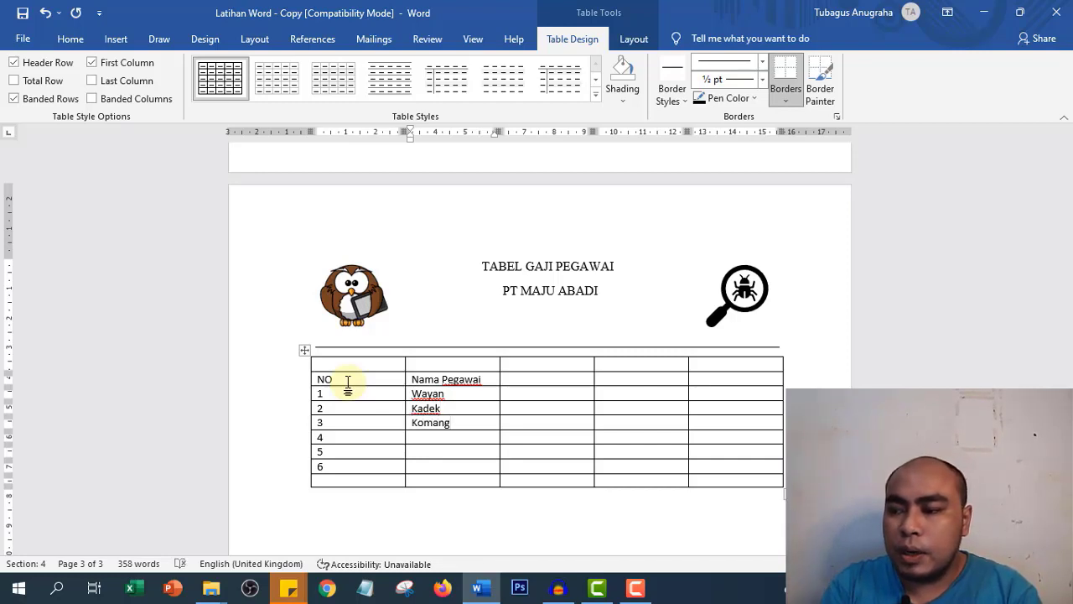
# - Enter Ketut, Putu and Made in the name cells of rows 4 to 6
pyautogui.press('Down')
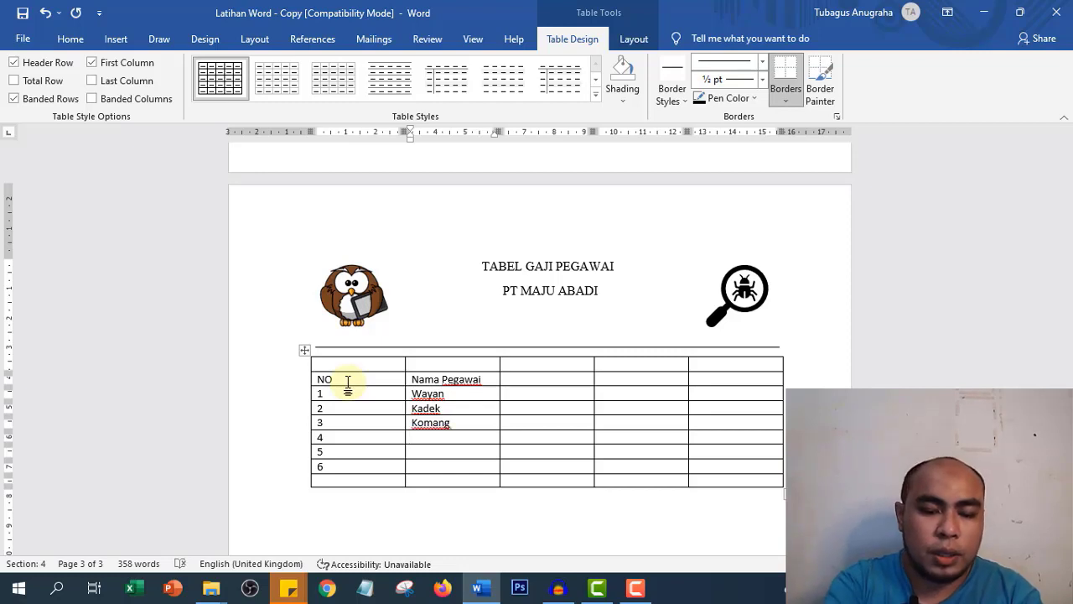
pyautogui.write('Ketut')
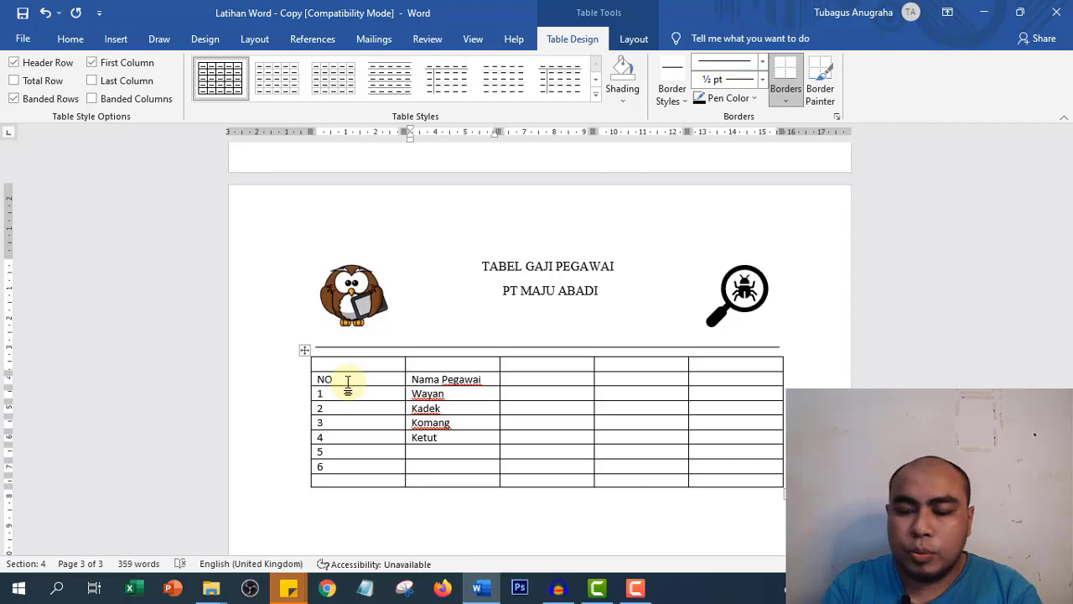
pyautogui.press('Down')
pyautogui.write('Putu')
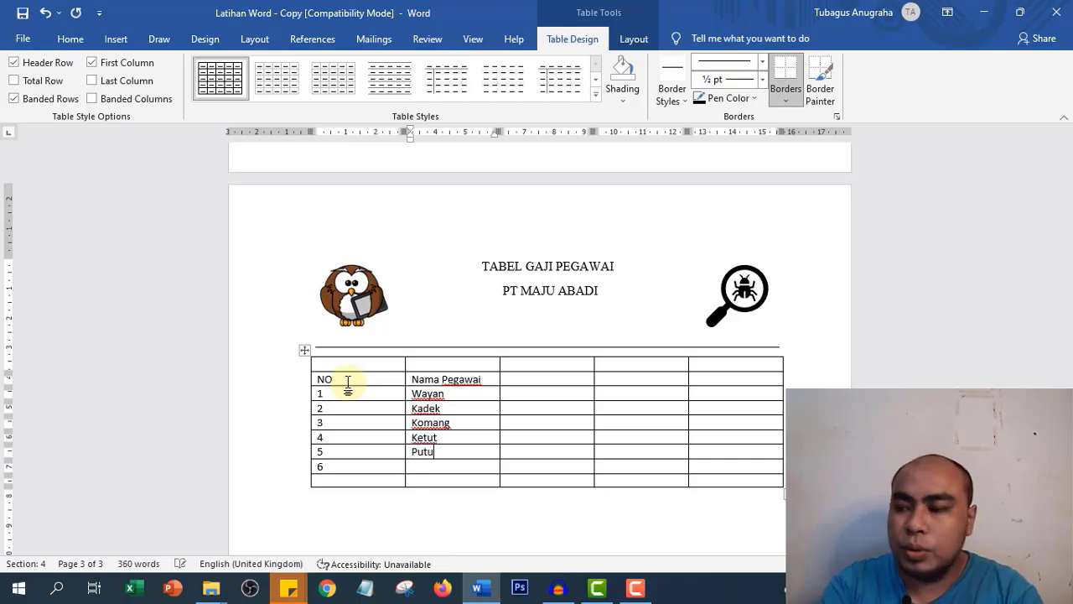
pyautogui.press('Tab')
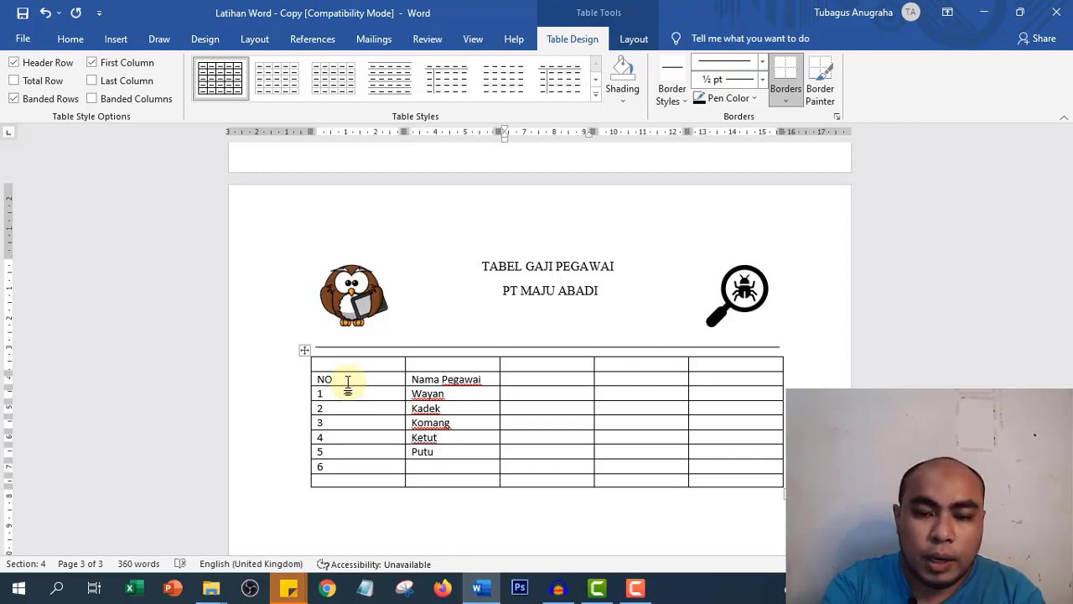
pyautogui.press('Left')
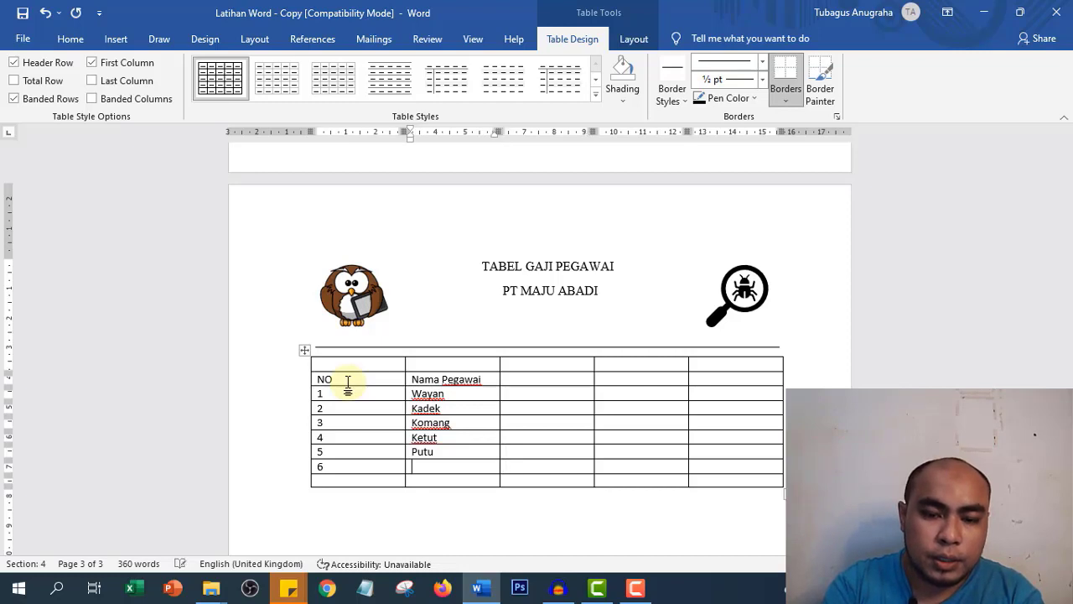
pyautogui.write('Made')
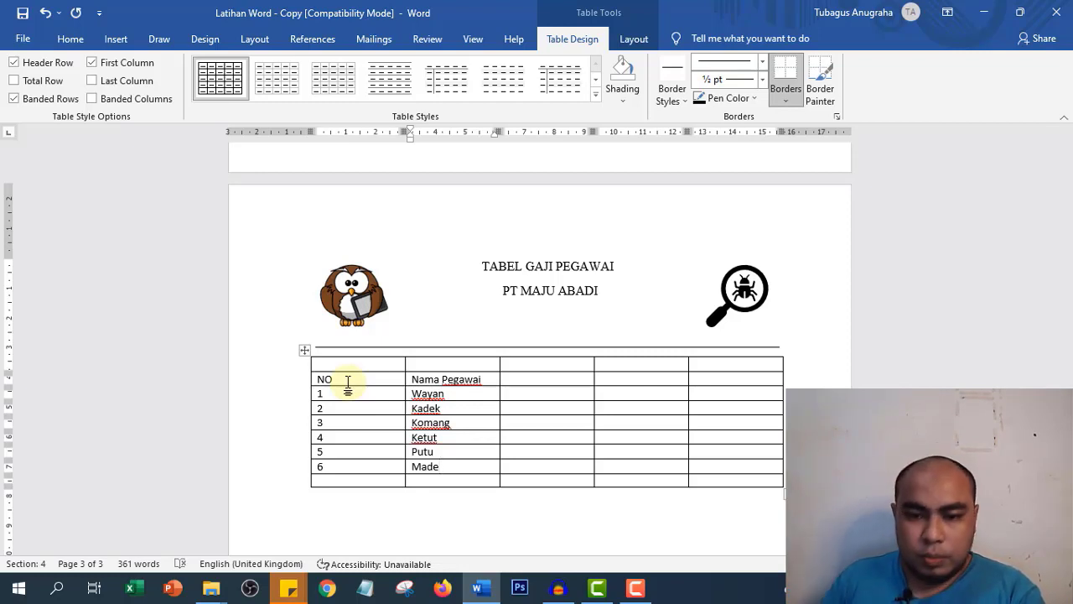
# - Head the third column Gaji Pokok and enter 1225000 and 750000 for Wayan and Kadek
pyautogui.click(520, 376)
pyautogui.write('Gak')
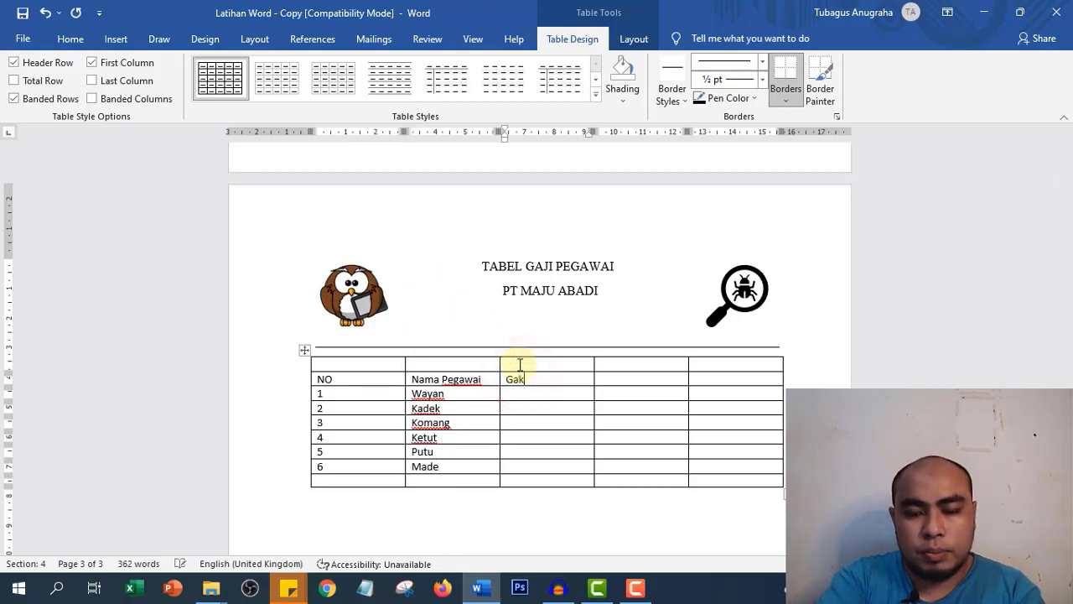
pyautogui.press('BackSpace')
pyautogui.write('ji')
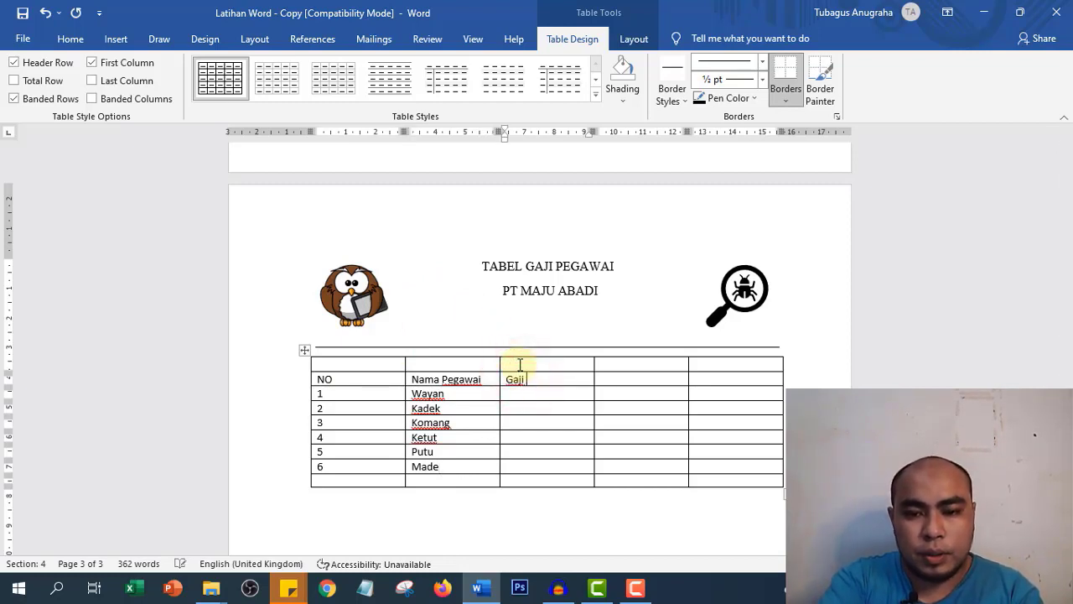
pyautogui.write(' Pokok')
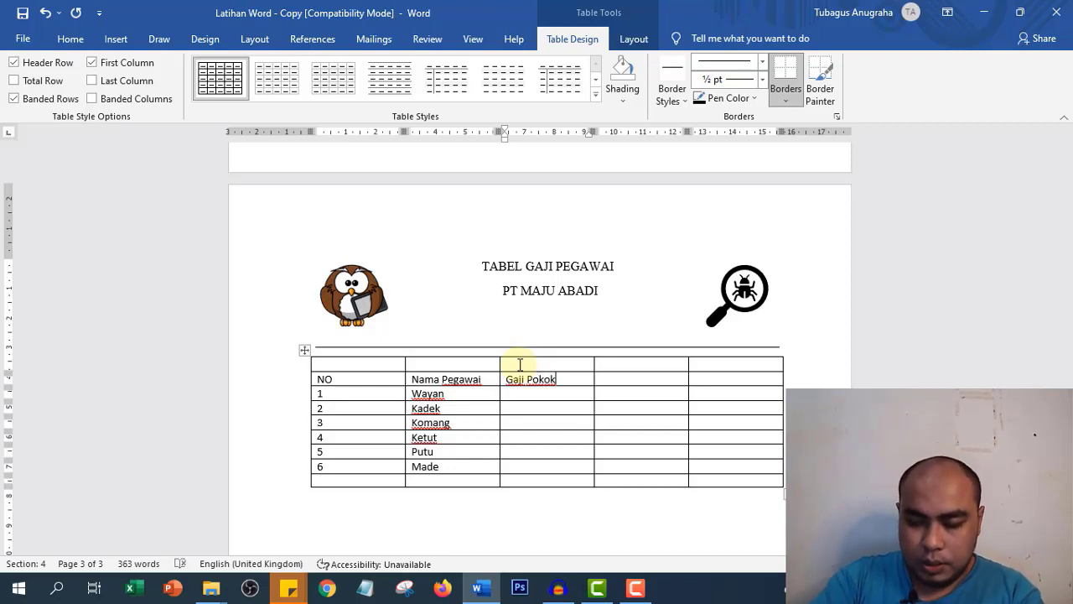
pyautogui.press('Down')
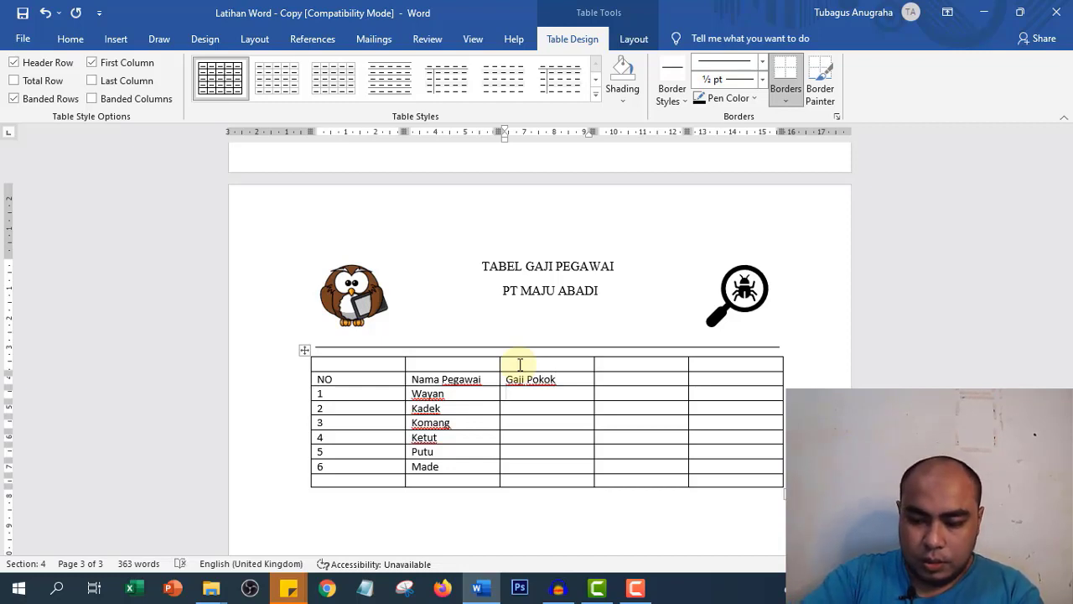
pyautogui.write('122')
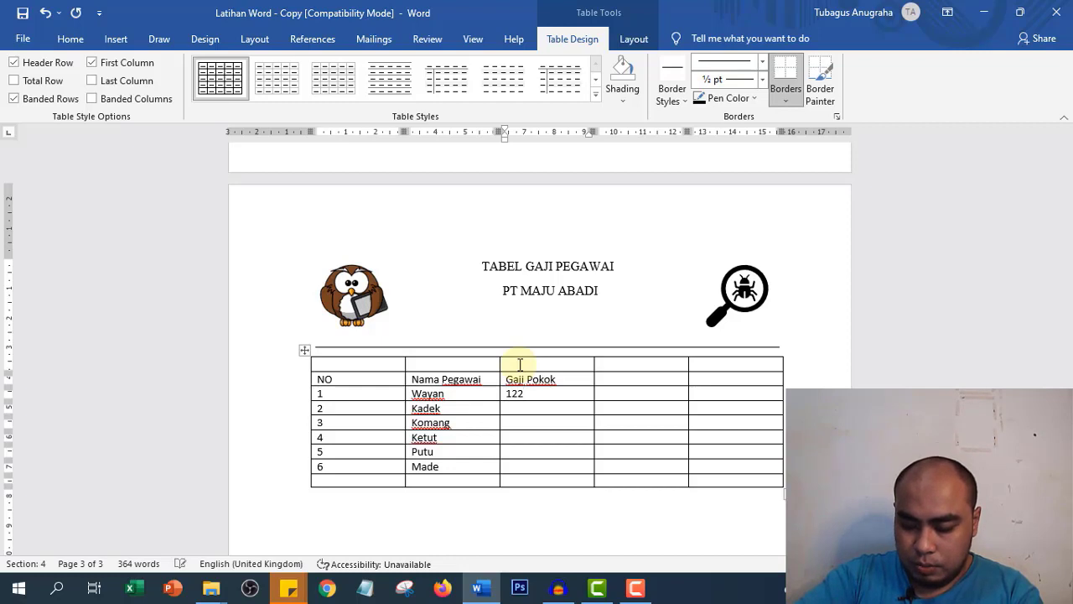
pyautogui.write('5000 ')
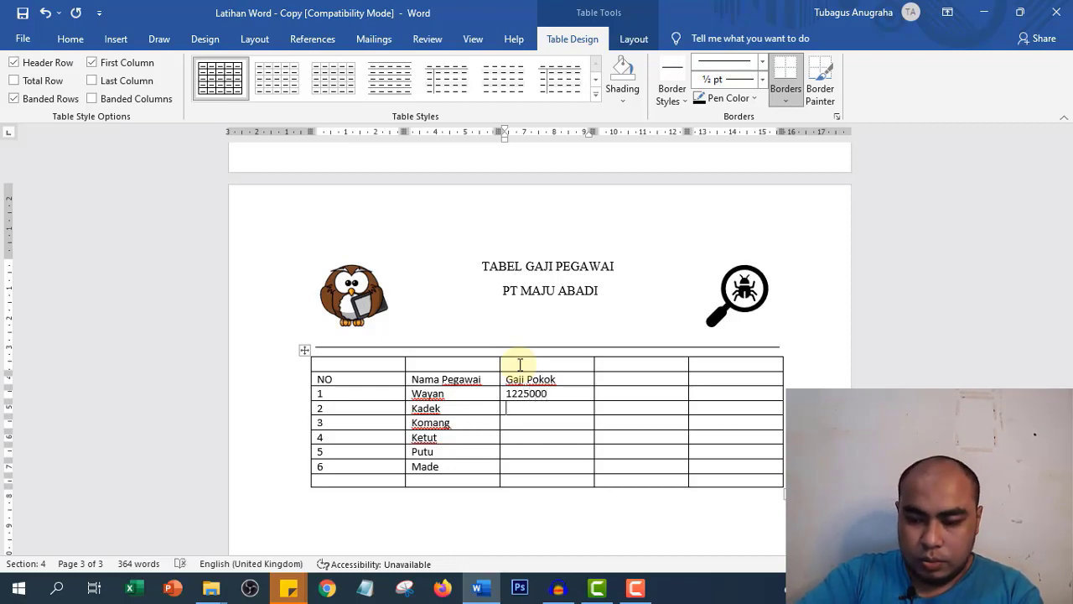
pyautogui.write('75000')
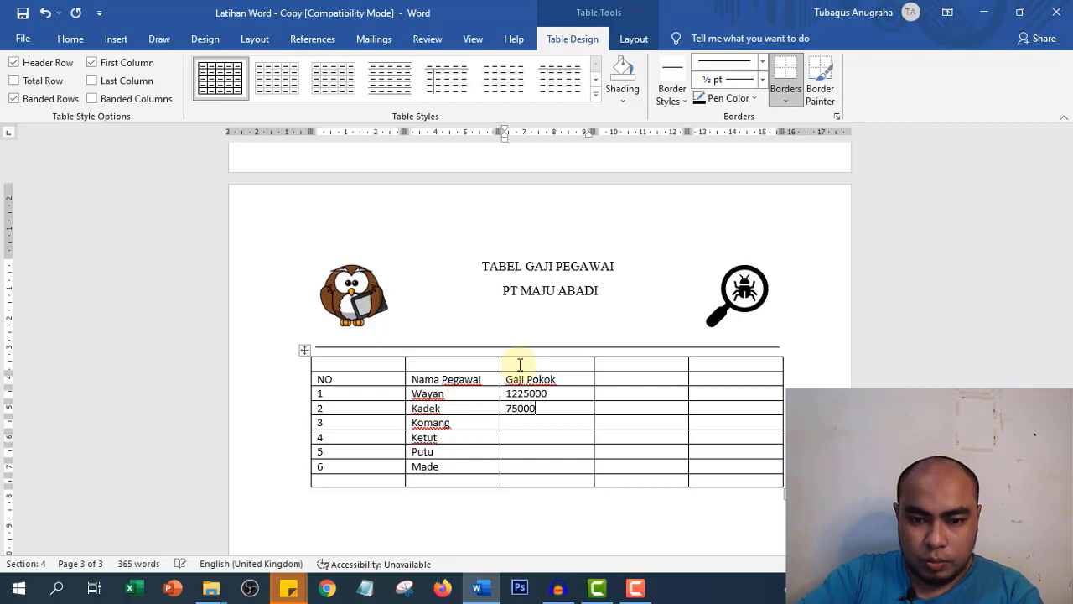
pyautogui.write('0')
# - Enter base salaries 1750000, 450000, 565000 and 675000 for Komang, Ketut, Putu and Made
pyautogui.press('Down')
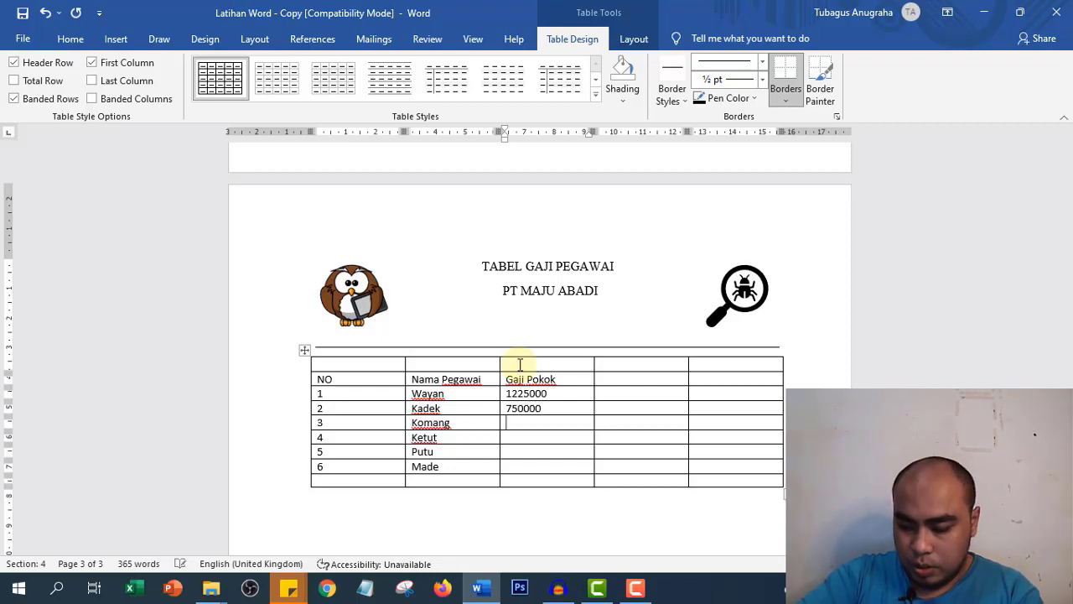
pyautogui.write('17')
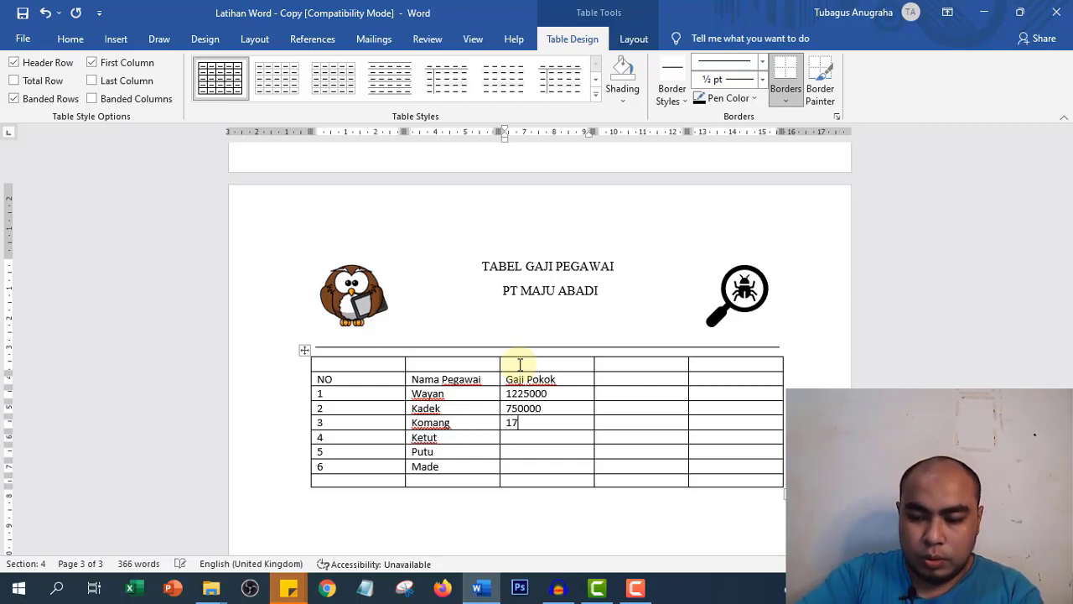
pyautogui.write('50000')
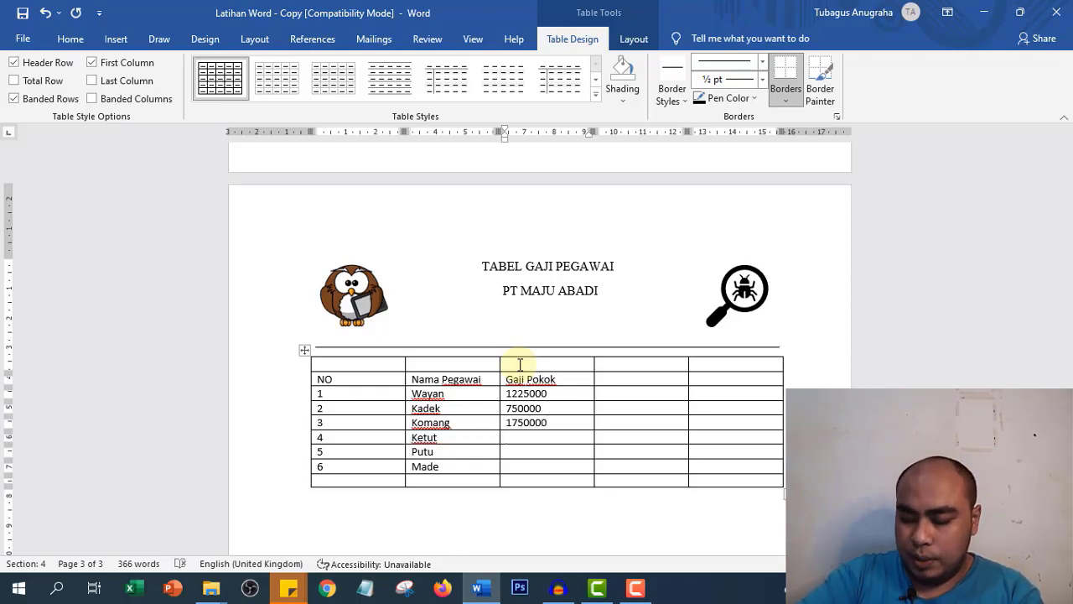
pyautogui.press('Down')
pyautogui.write('45000')
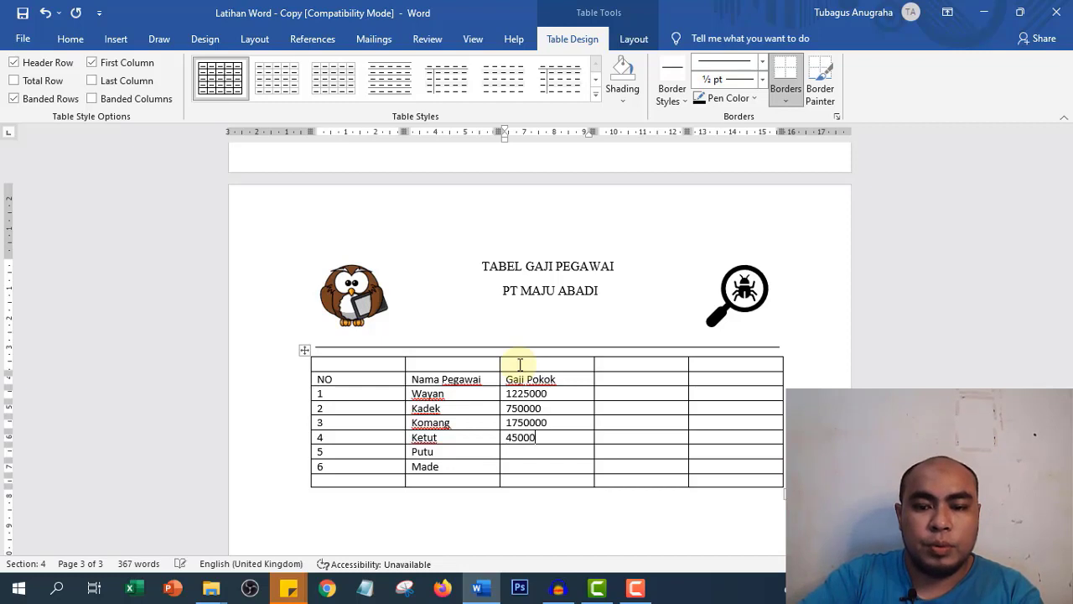
pyautogui.write('0')
pyautogui.press('Down')
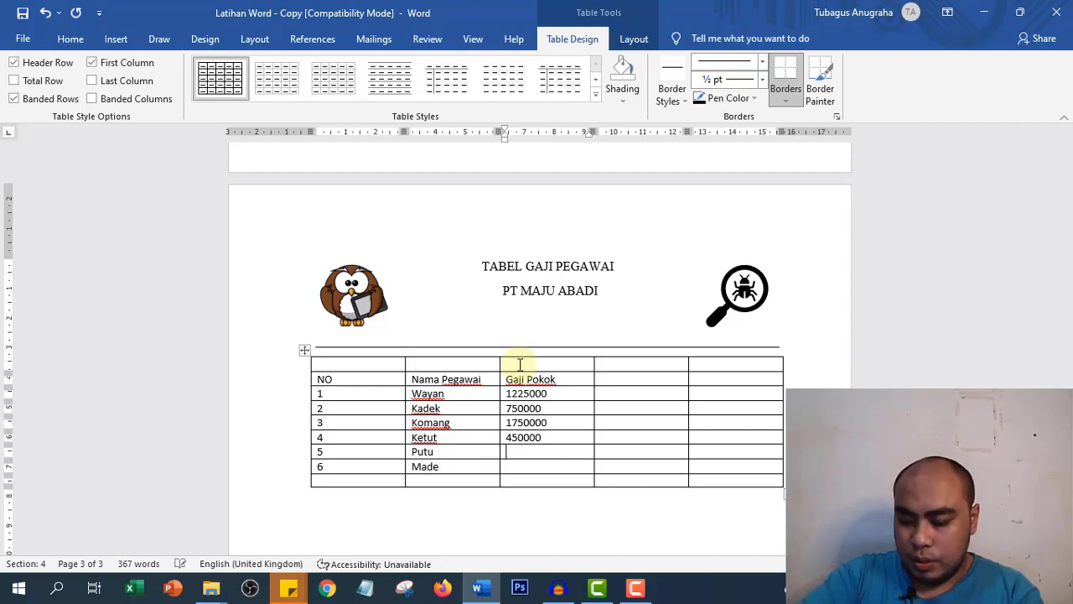
pyautogui.write('565000')
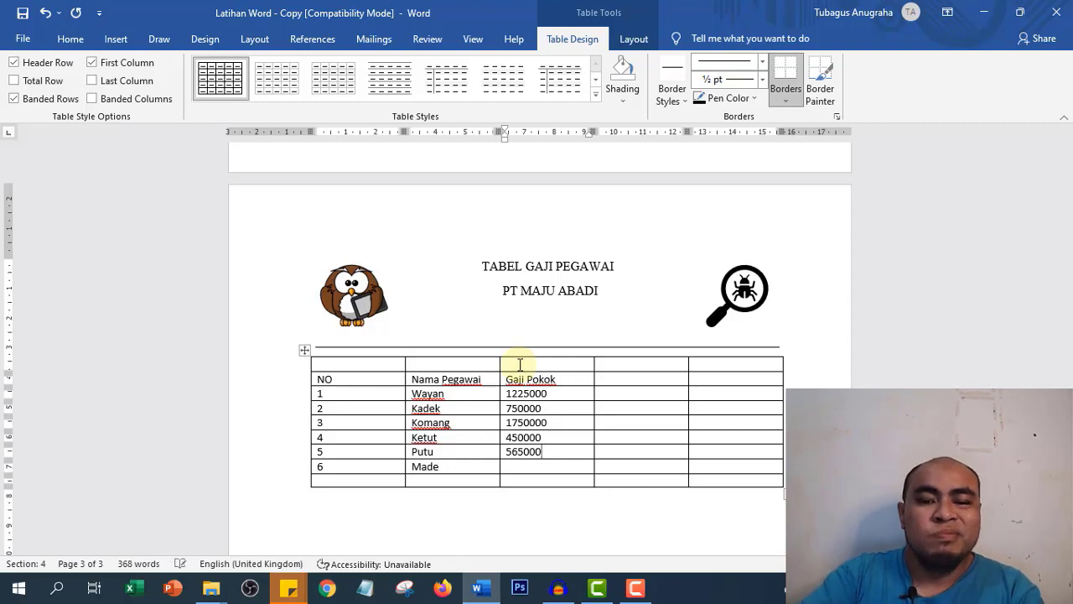
pyautogui.press('Down')
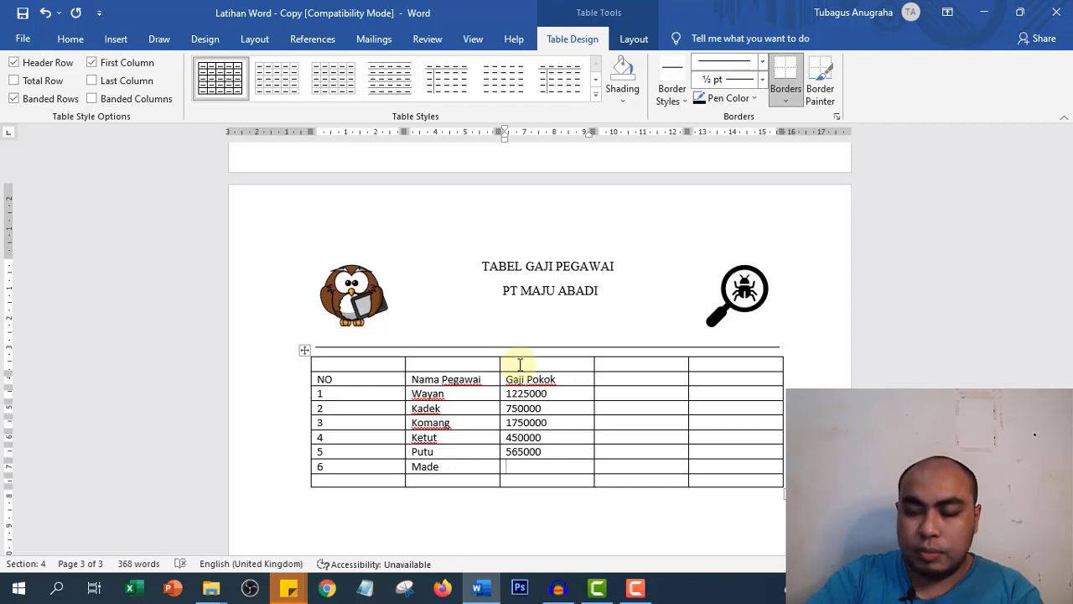
pyautogui.write('675000')
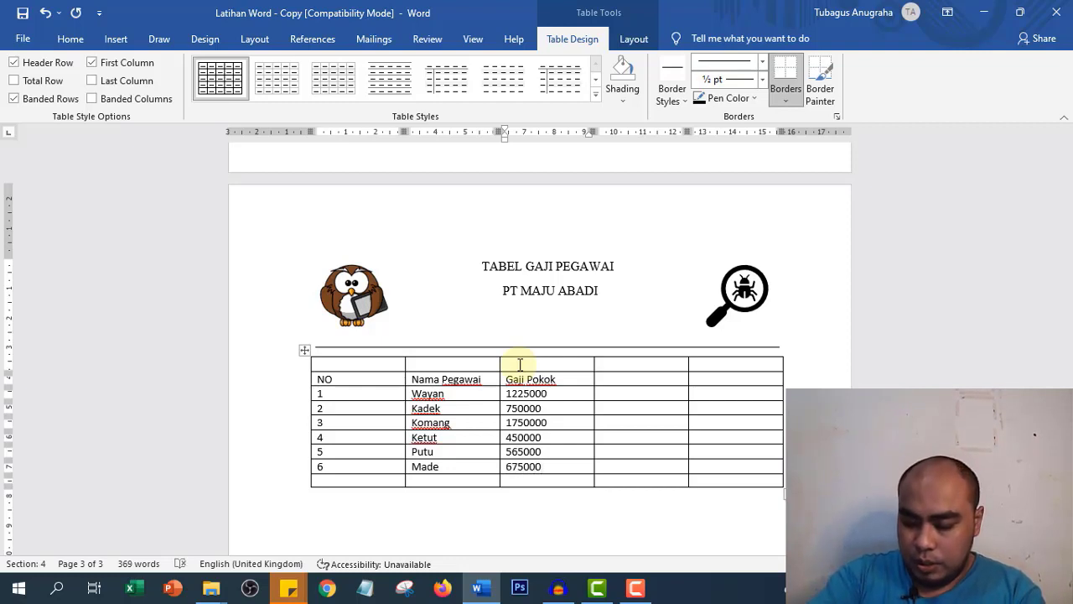
pyautogui.press('Tab')
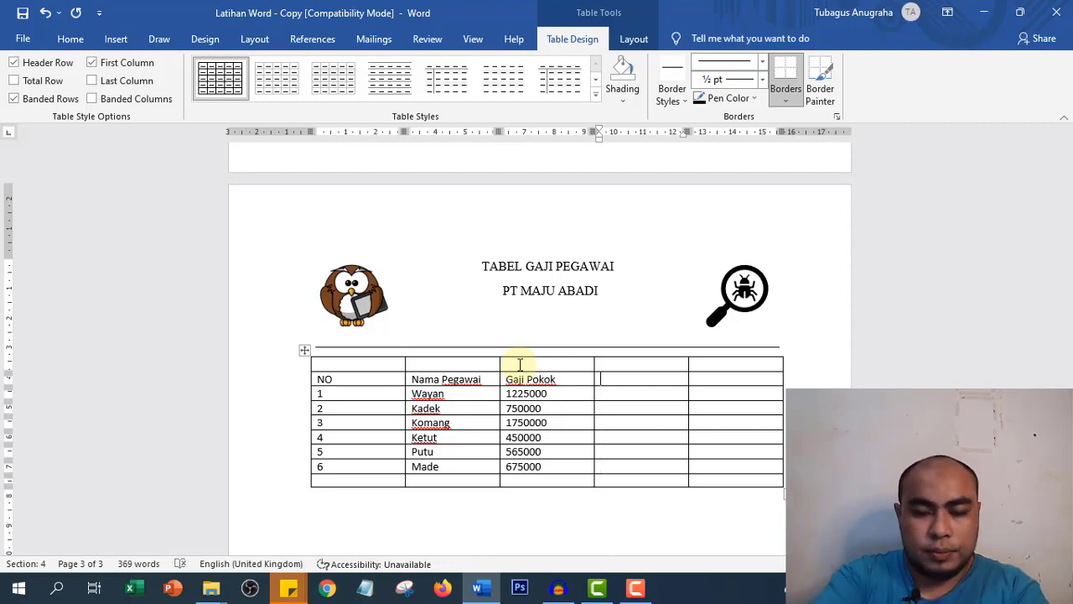
# - Head the fourth column Tunjangan and enter allowances 25000 and 125000 for Wayan and Kadek
pyautogui.write('Tunjangan')
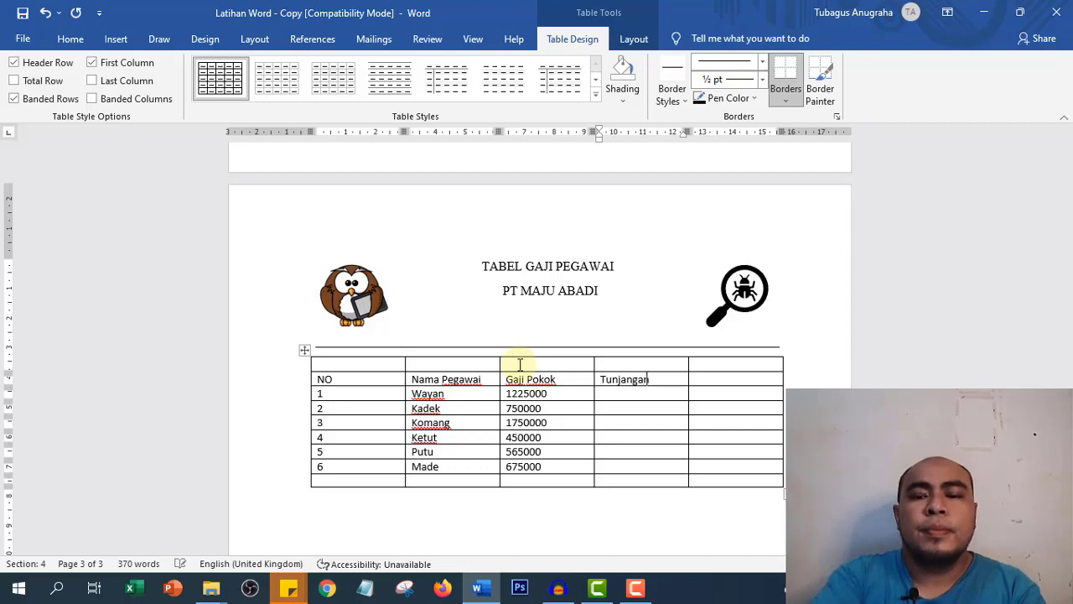
pyautogui.press('Down')
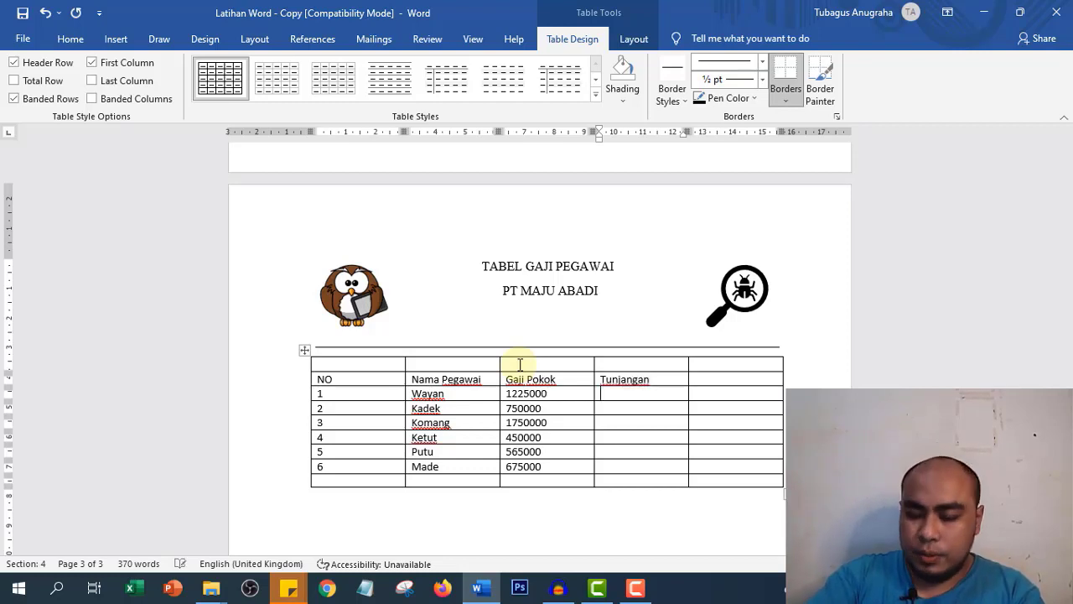
pyautogui.write('25000')
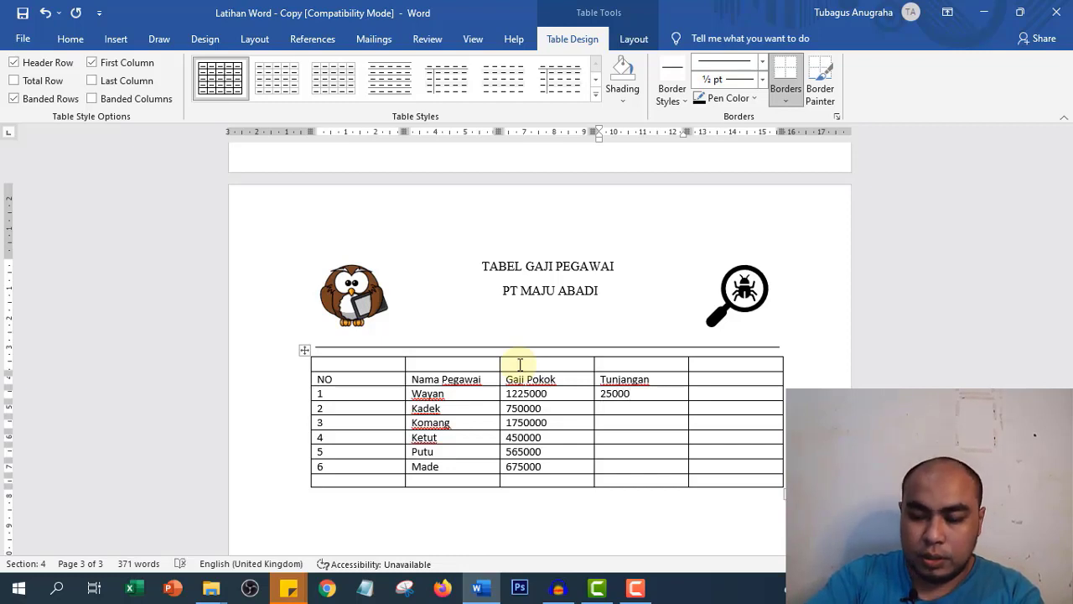
pyautogui.press('Down')
pyautogui.write('125000')
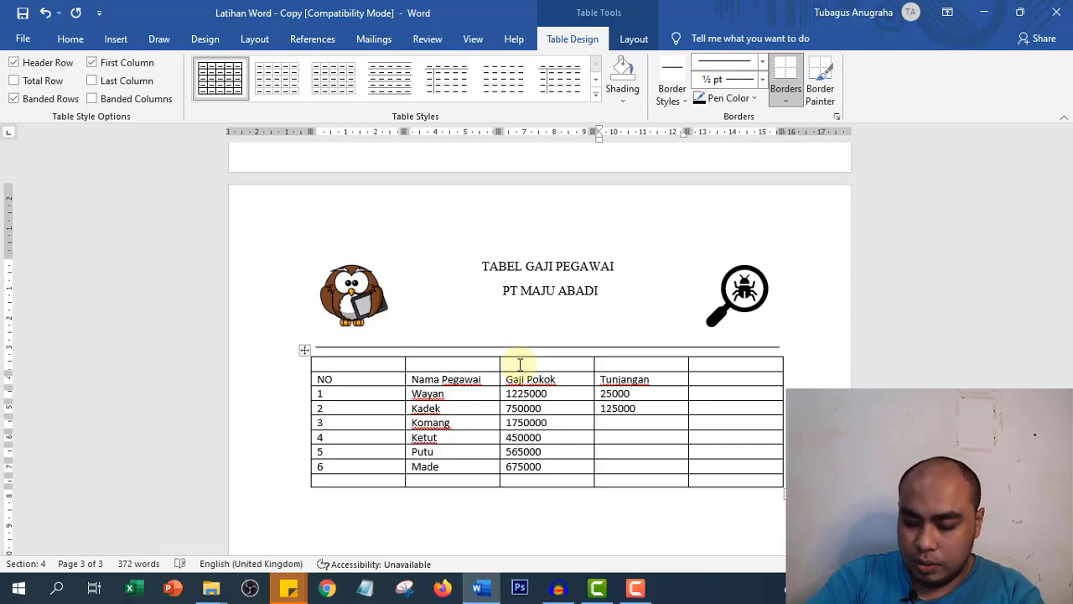
pyautogui.write('100000')
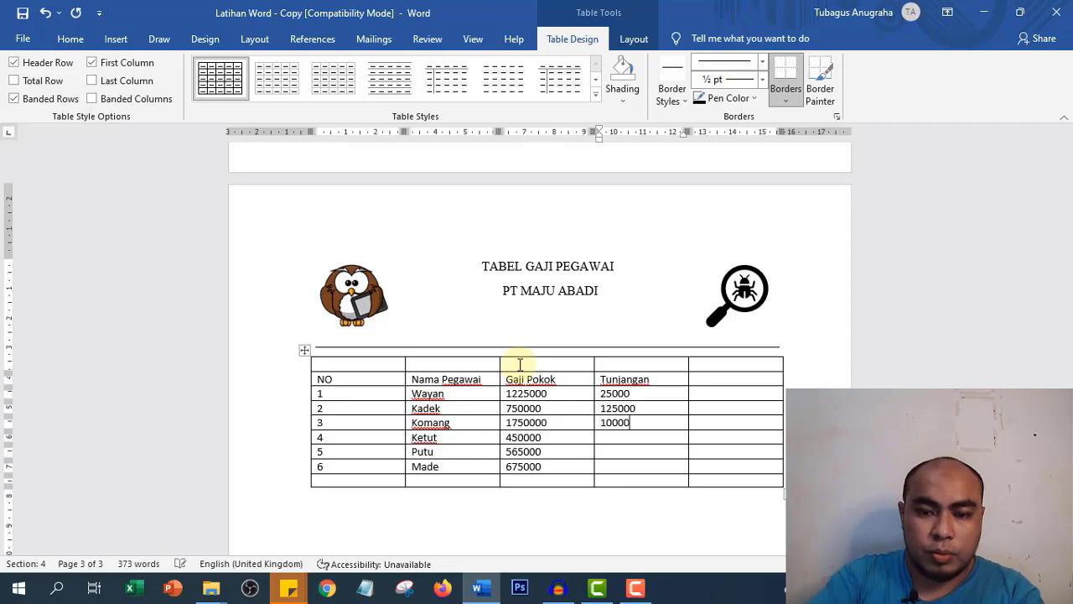
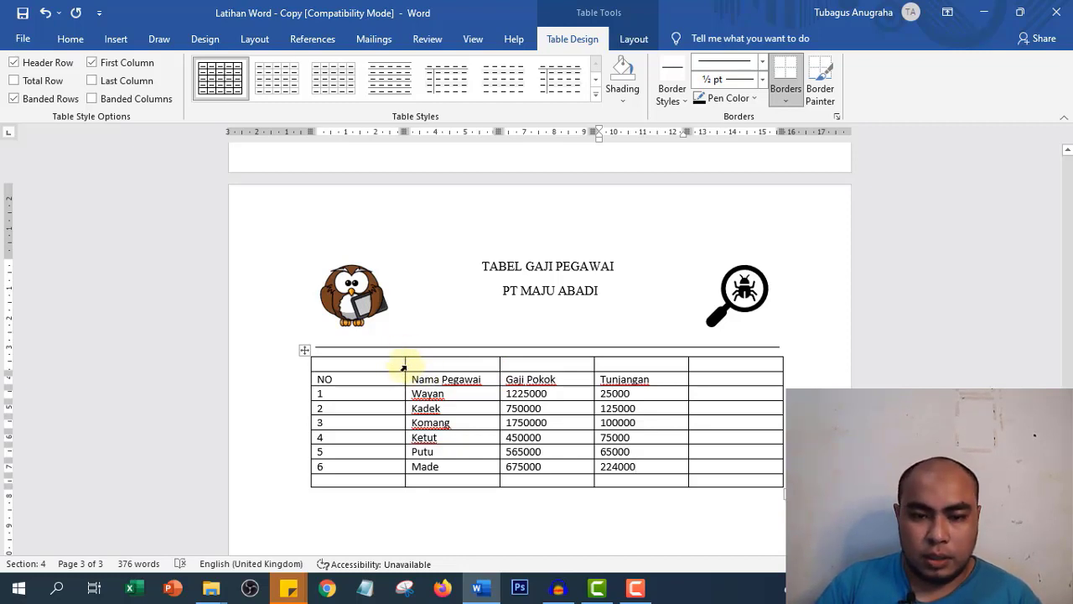
# - Narrow the NO column and centre the header labels and row numbers 1–6
pyautogui.moveTo(403, 363); pyautogui.dragTo(348, 374)
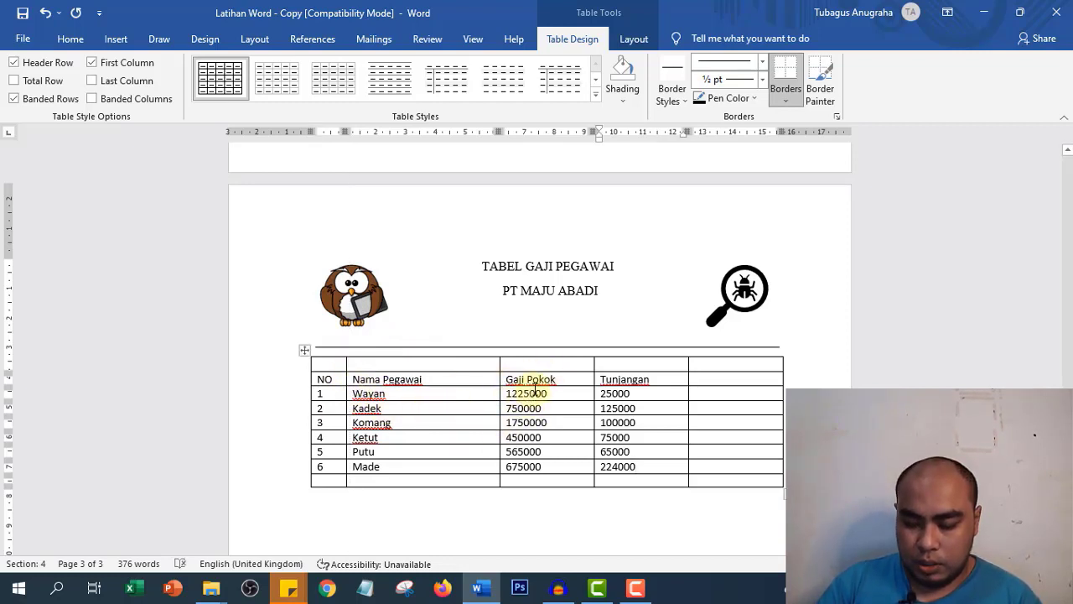
pyautogui.click(314, 379)
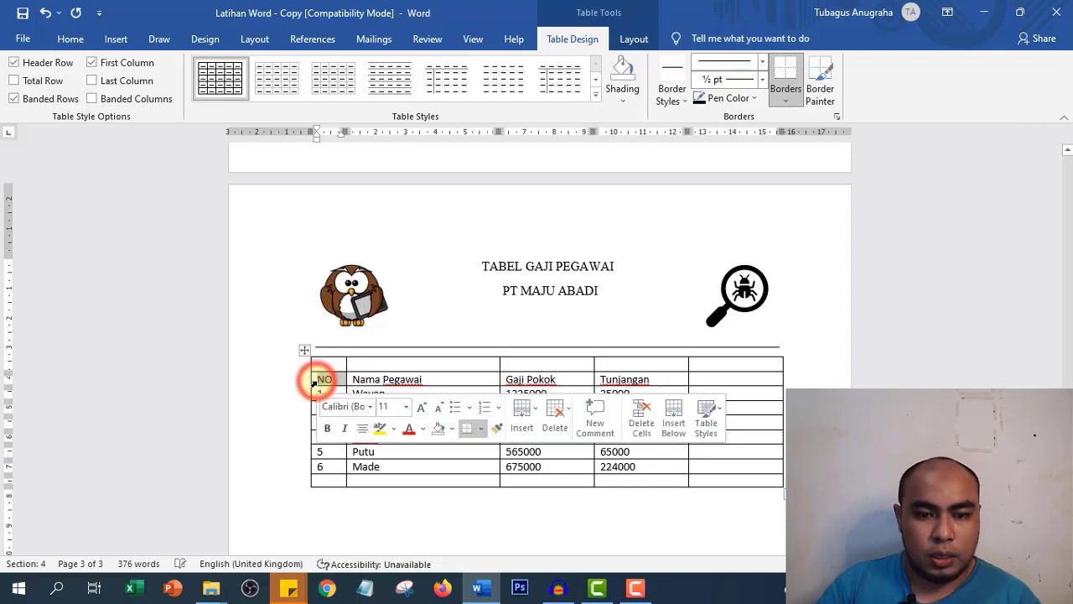
pyautogui.moveTo(315, 380); pyautogui.dragTo(645, 381)
pyautogui.click(71, 40)
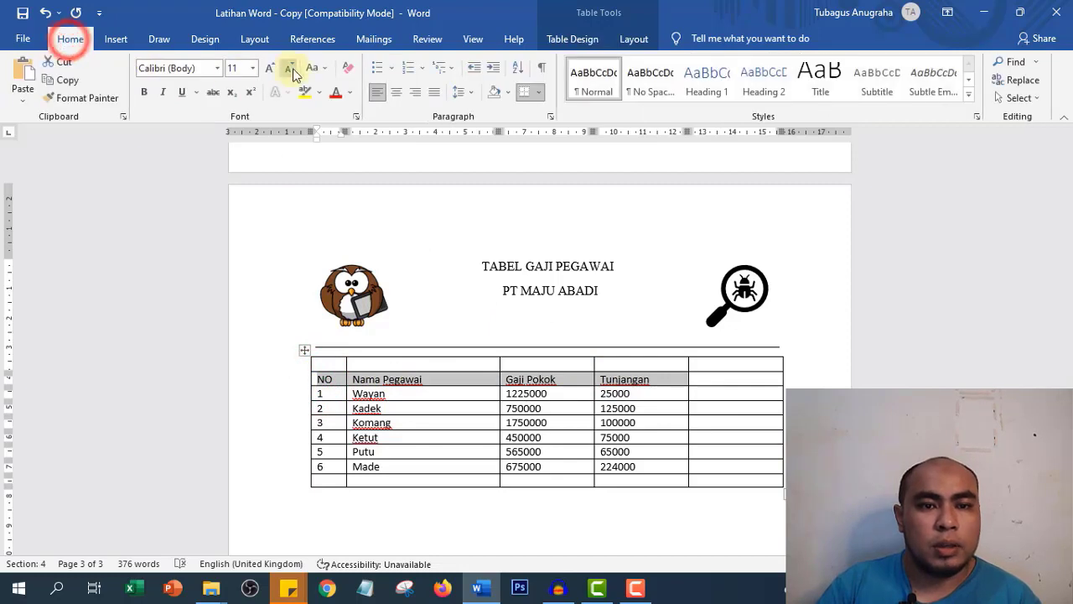
pyautogui.click(395, 93)
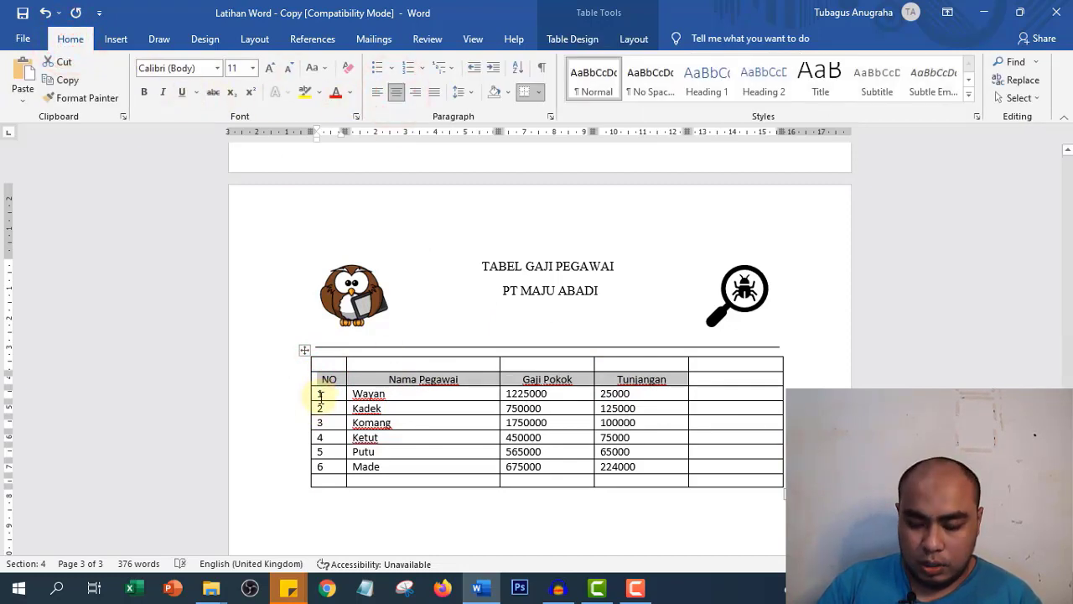
pyautogui.moveTo(320, 394); pyautogui.dragTo(336, 454)
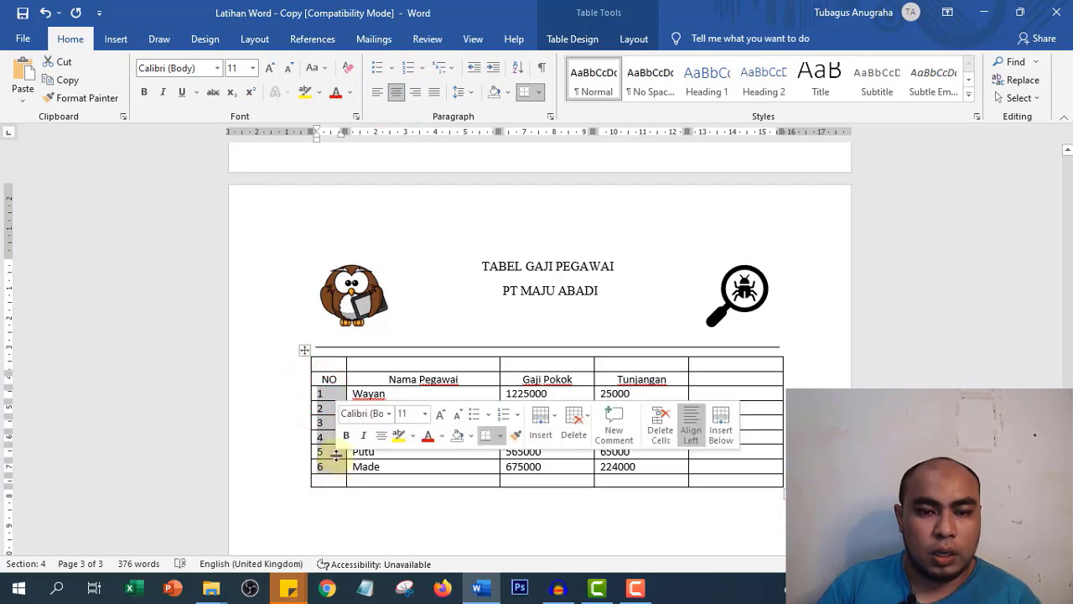
pyautogui.click(395, 93)
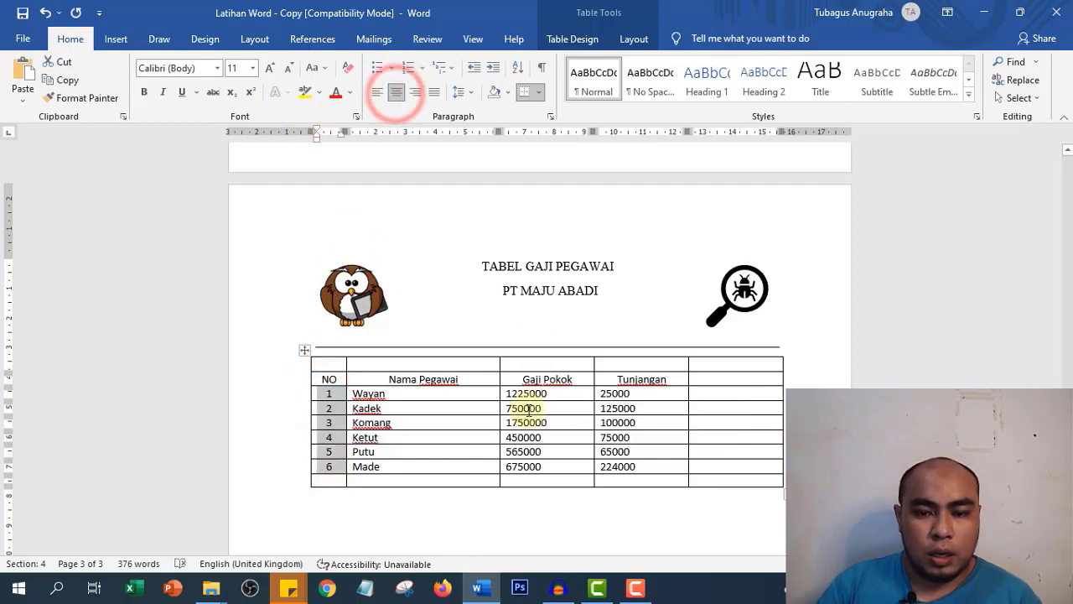
# - Right-align the Gaji Pokok and Tunjangan amounts
pyautogui.moveTo(509, 394); pyautogui.dragTo(598, 468)
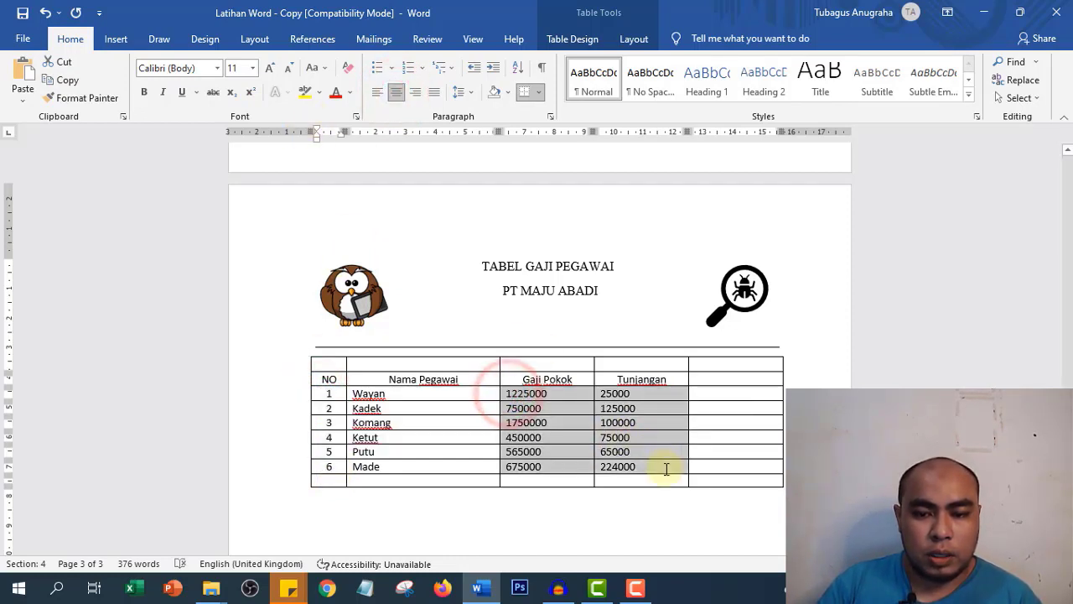
pyautogui.click(417, 94)
pyautogui.click(555, 453)
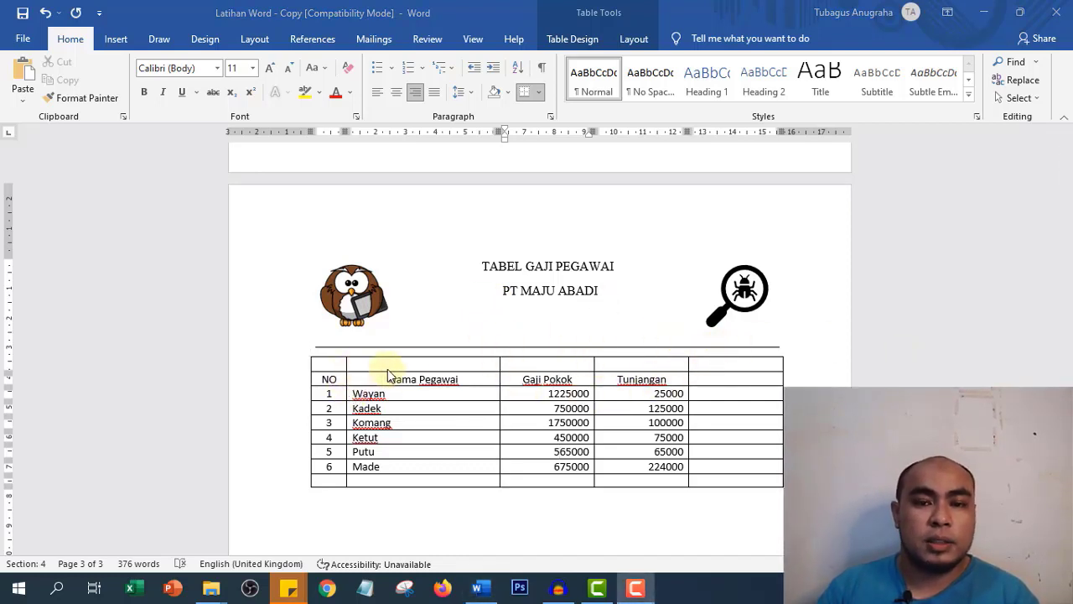
pyautogui.click(335, 362)
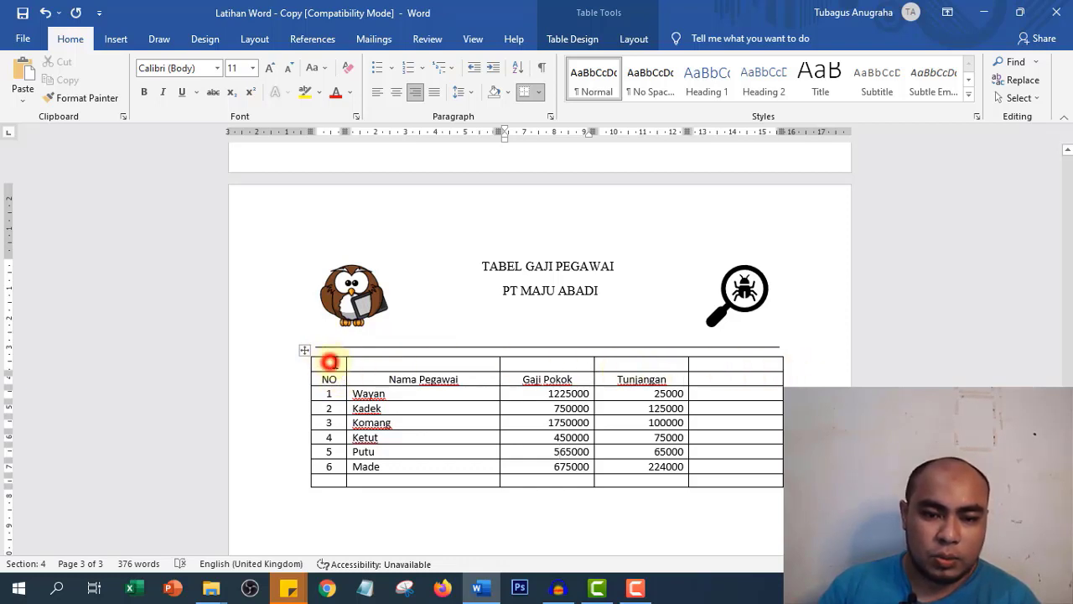
# - Select the table's empty top row and bring up its right-click menu
pyautogui.moveTo(330, 362); pyautogui.dragTo(738, 366)
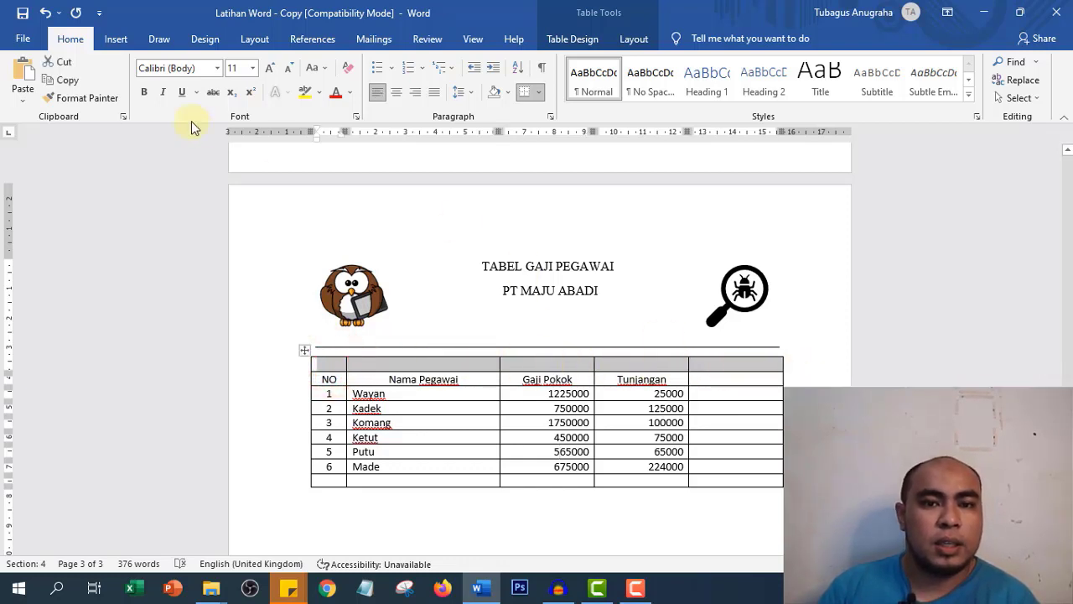
pyautogui.click(122, 38)
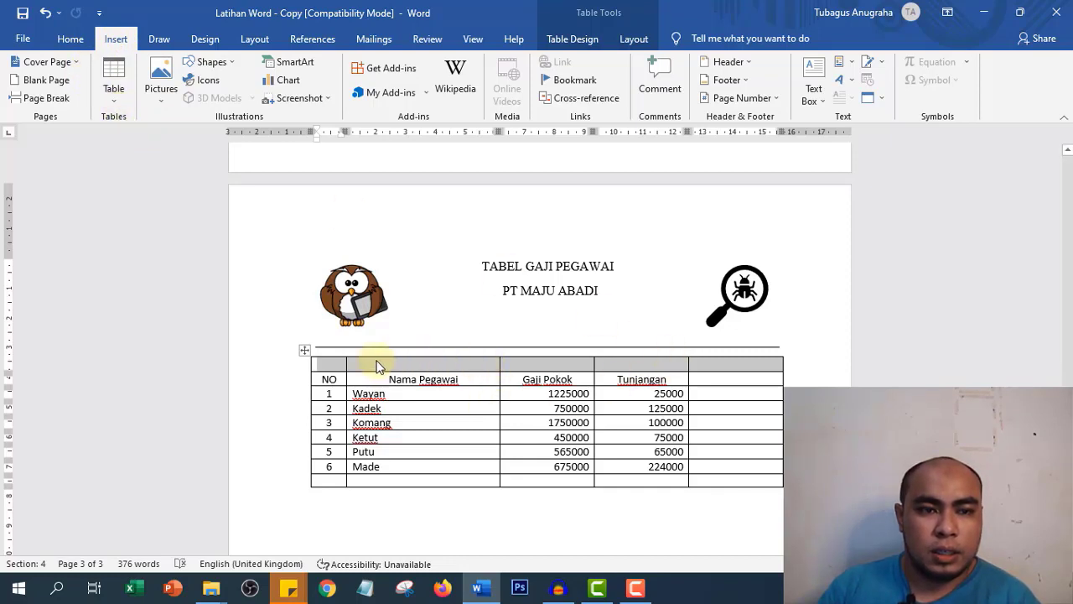
pyautogui.rightClick(499, 356)
pyautogui.click(474, 306)
pyautogui.rightClick(473, 359)
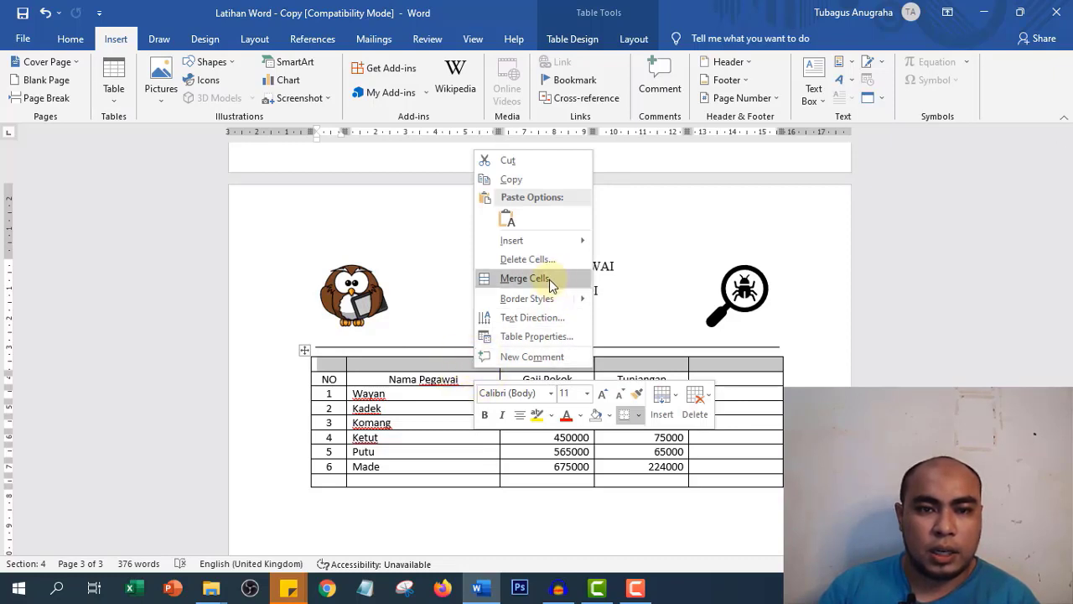
pyautogui.click(72, 40)
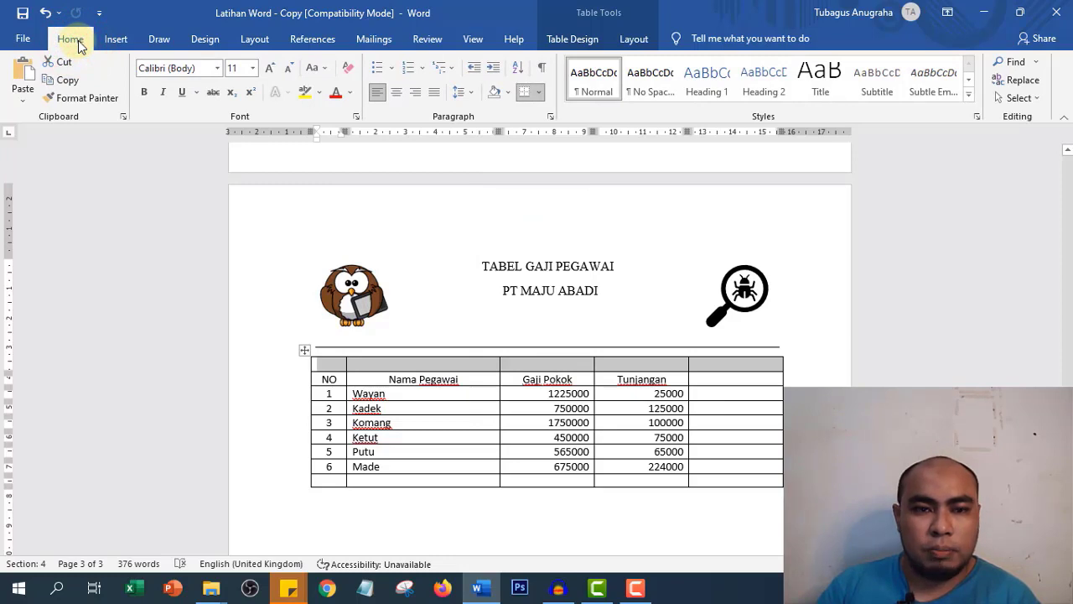
# - Browse the ribbon tabs and switch to the Table Tools Layout commands
pyautogui.click(116, 42)
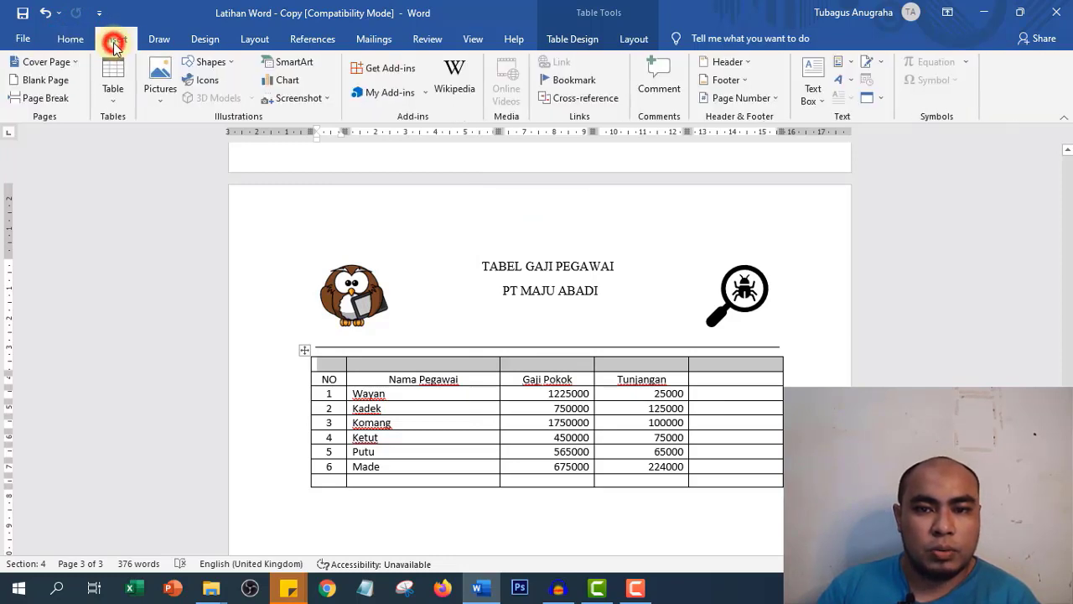
pyautogui.click(167, 38)
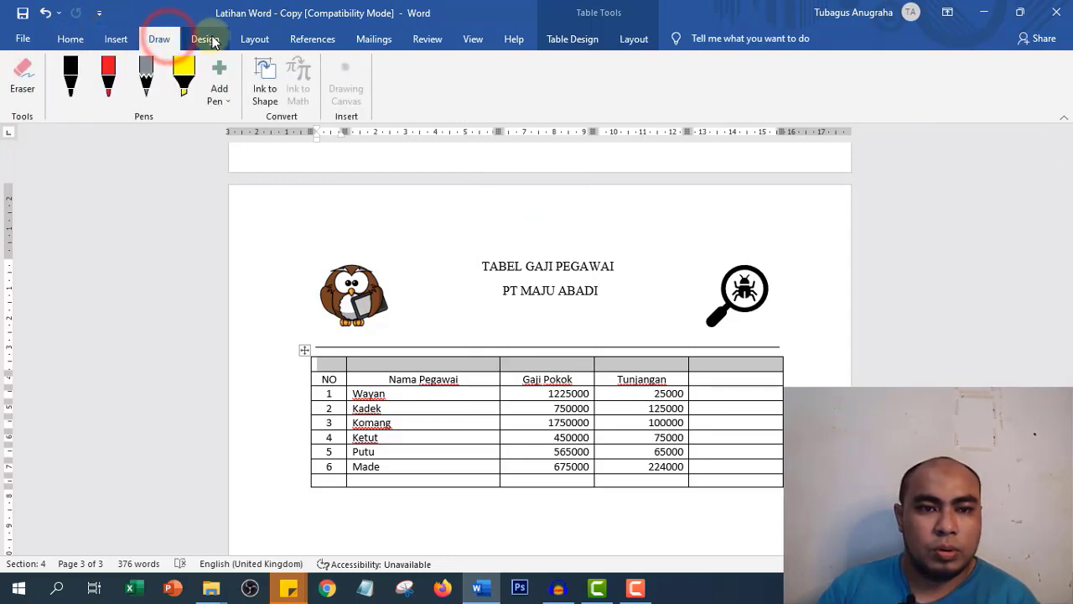
pyautogui.click(210, 37)
pyautogui.click(251, 39)
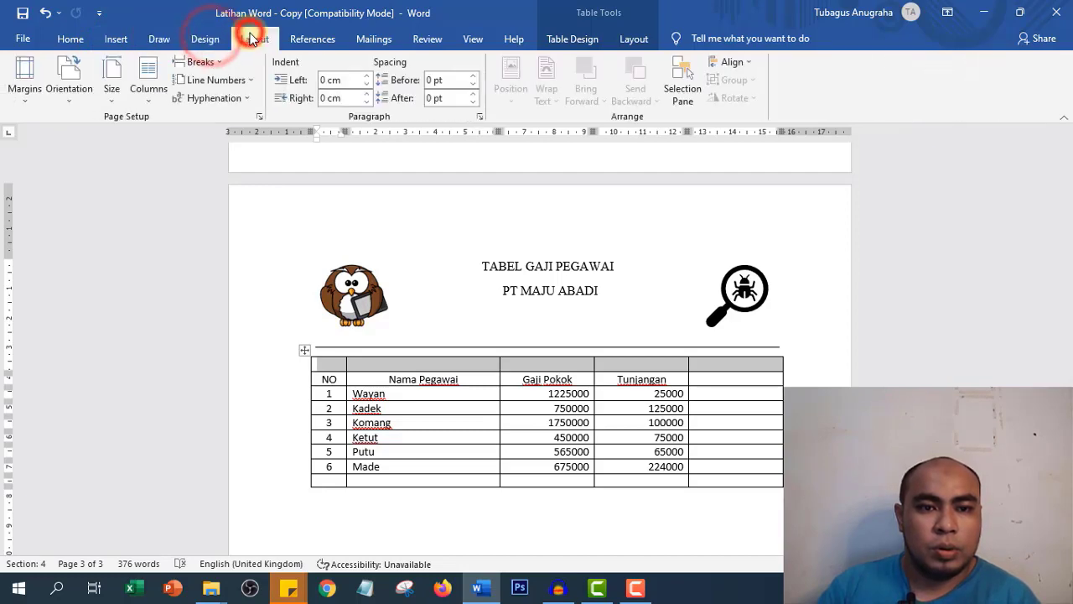
pyautogui.click(326, 37)
pyautogui.click(369, 39)
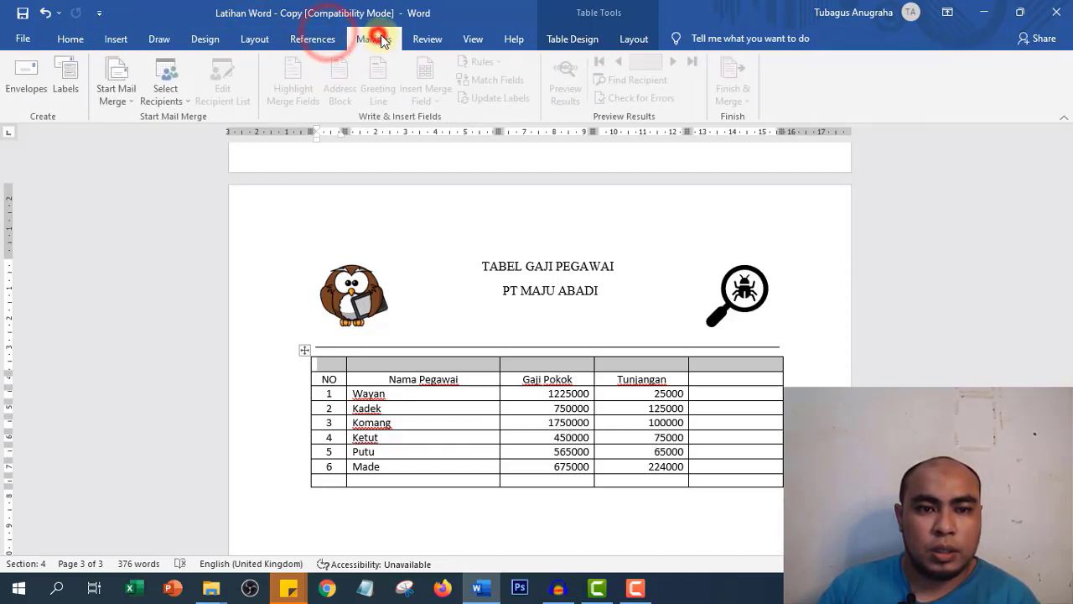
pyautogui.click(427, 38)
pyautogui.click(505, 39)
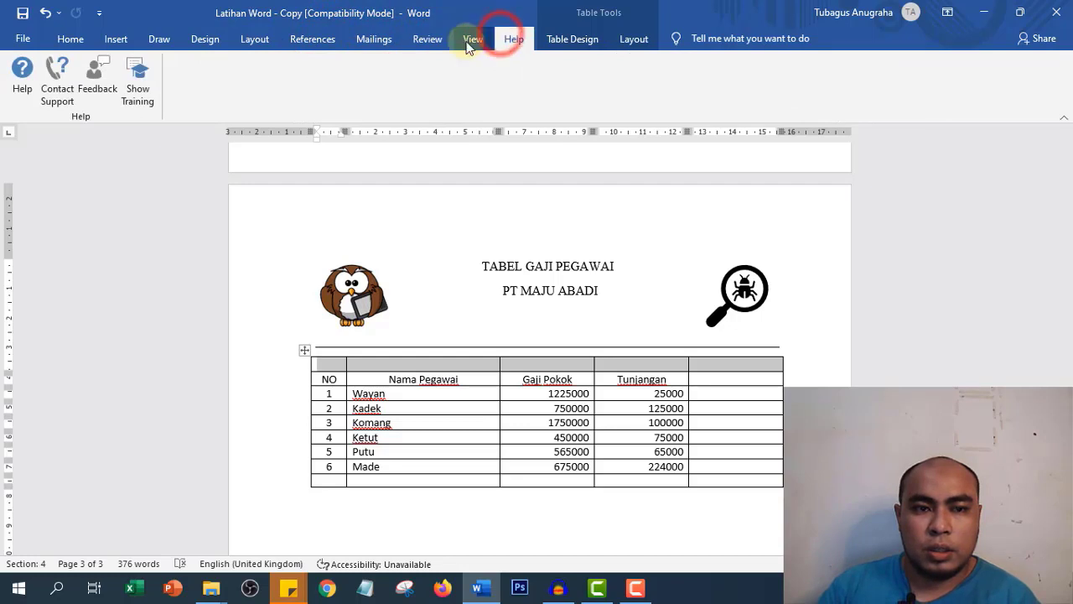
pyautogui.click(471, 39)
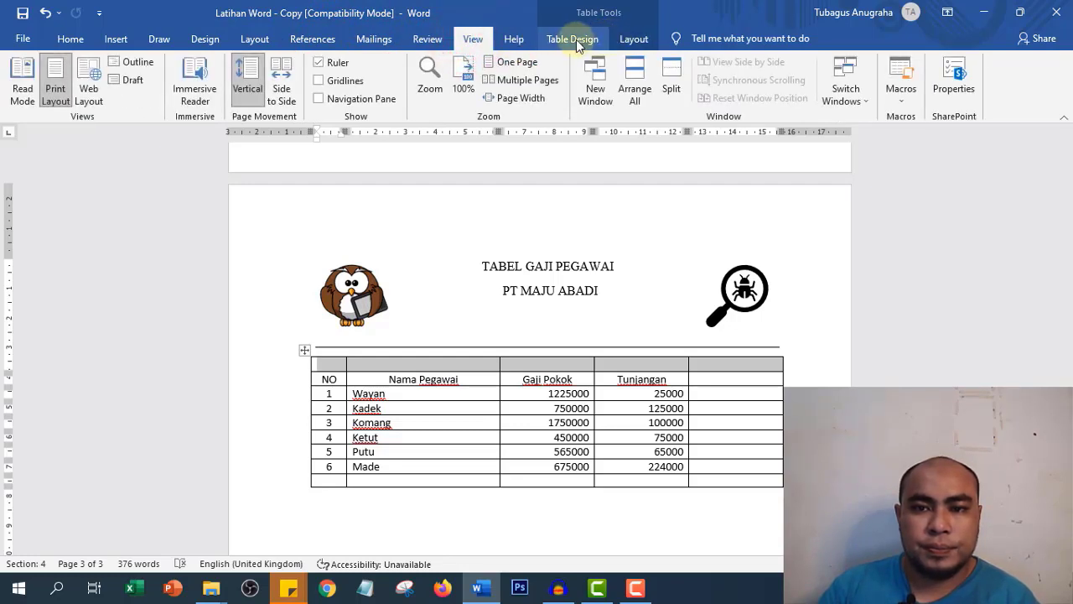
pyautogui.click(514, 39)
pyautogui.click(573, 39)
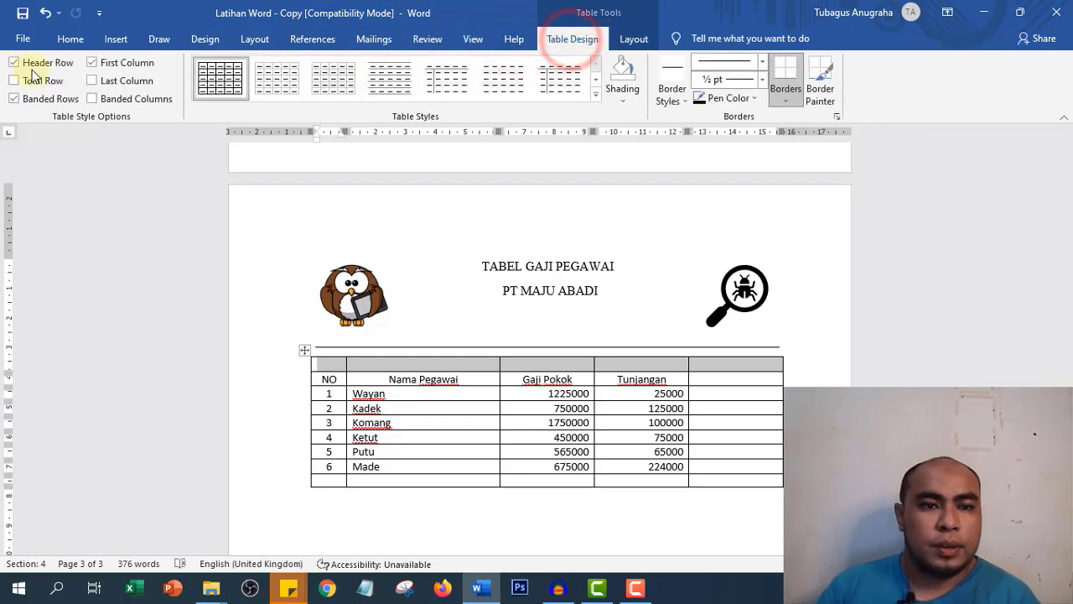
pyautogui.click(611, 39)
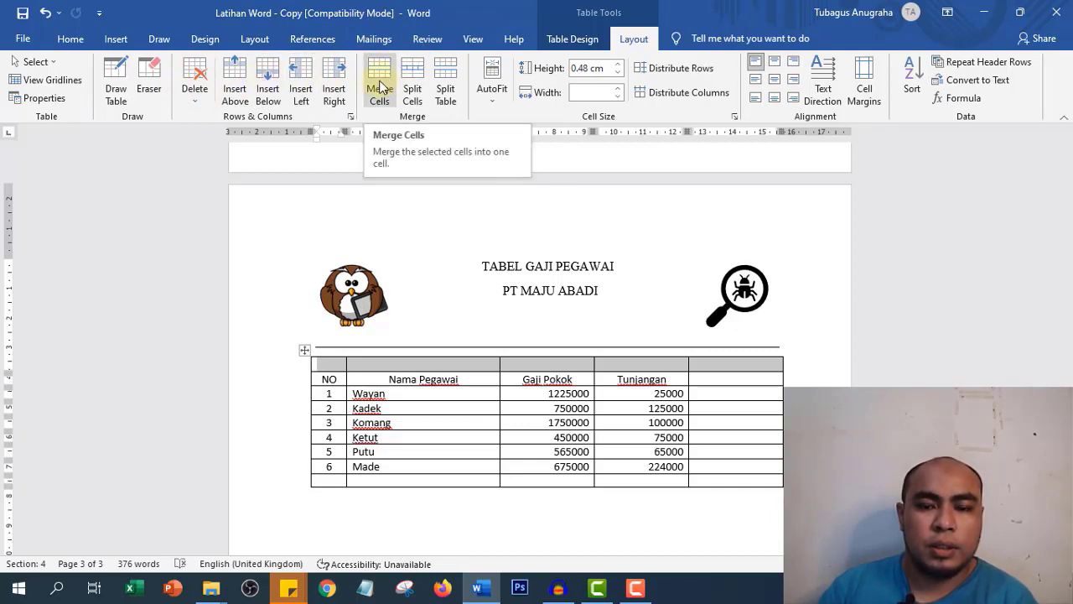
# - Merge the selected empty top row into one full-width cell with Merge Cells
pyautogui.rightClick(586, 366)
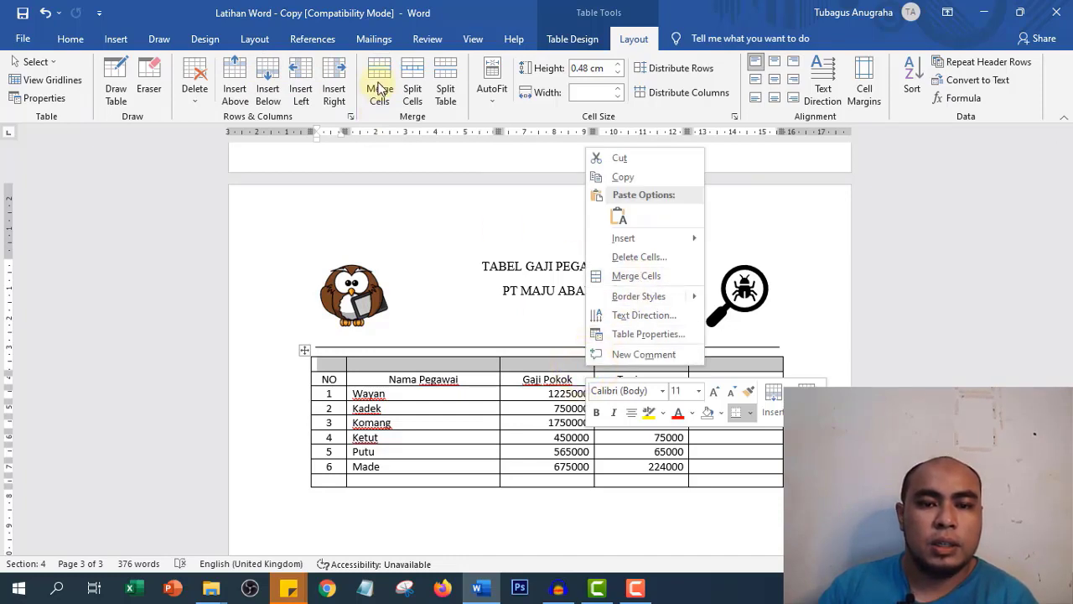
pyautogui.click(403, 20)
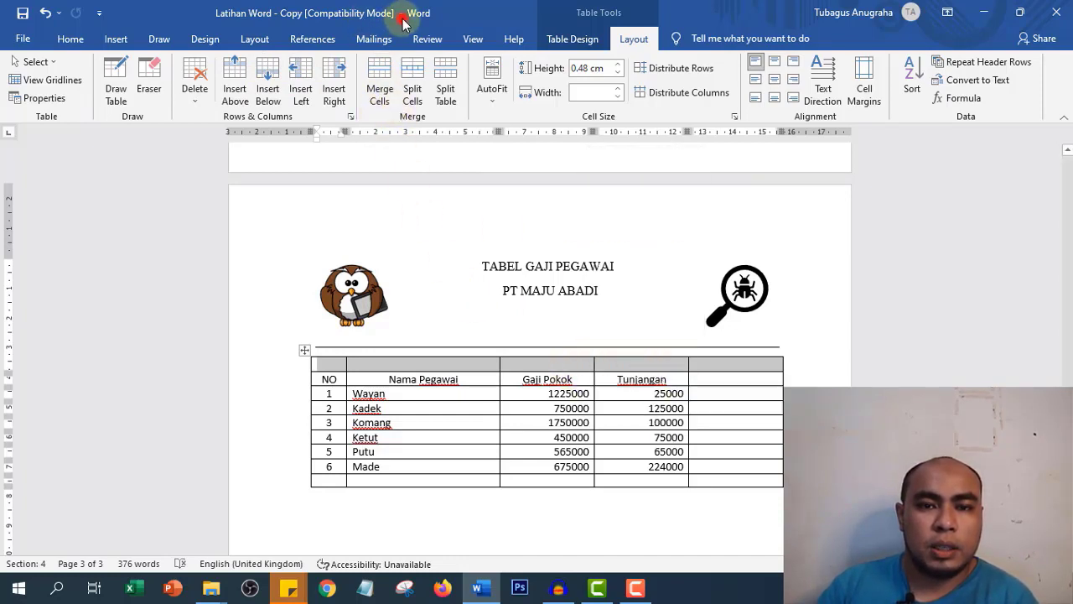
pyautogui.click(374, 77)
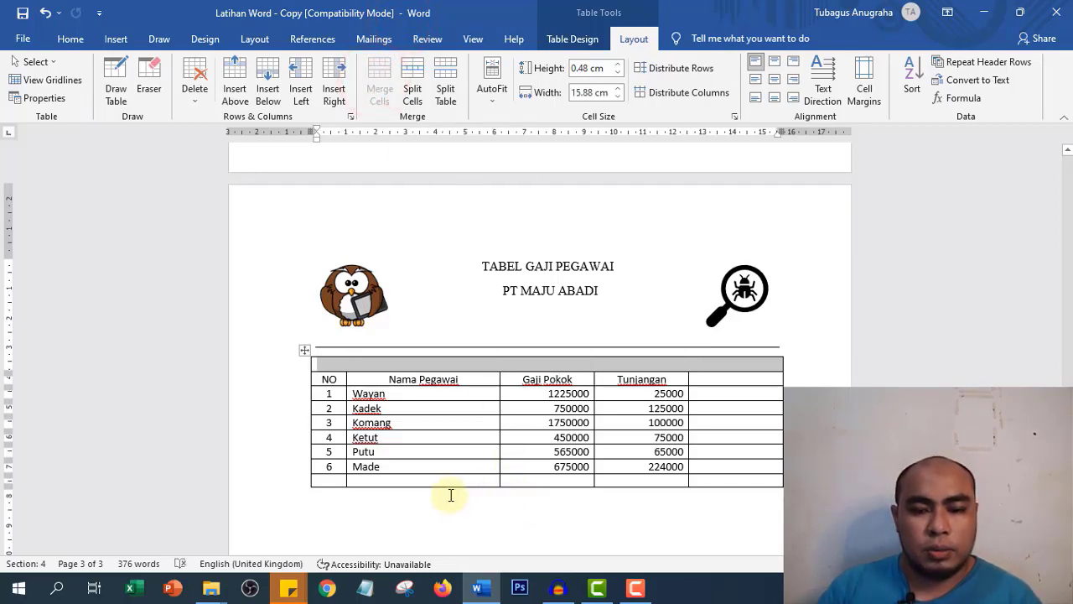
# - Merge the bottom row's first four cells and enter a centred 'Bulan : Maret 2012' heading in the top row
pyautogui.moveTo(327, 480); pyautogui.dragTo(643, 484)
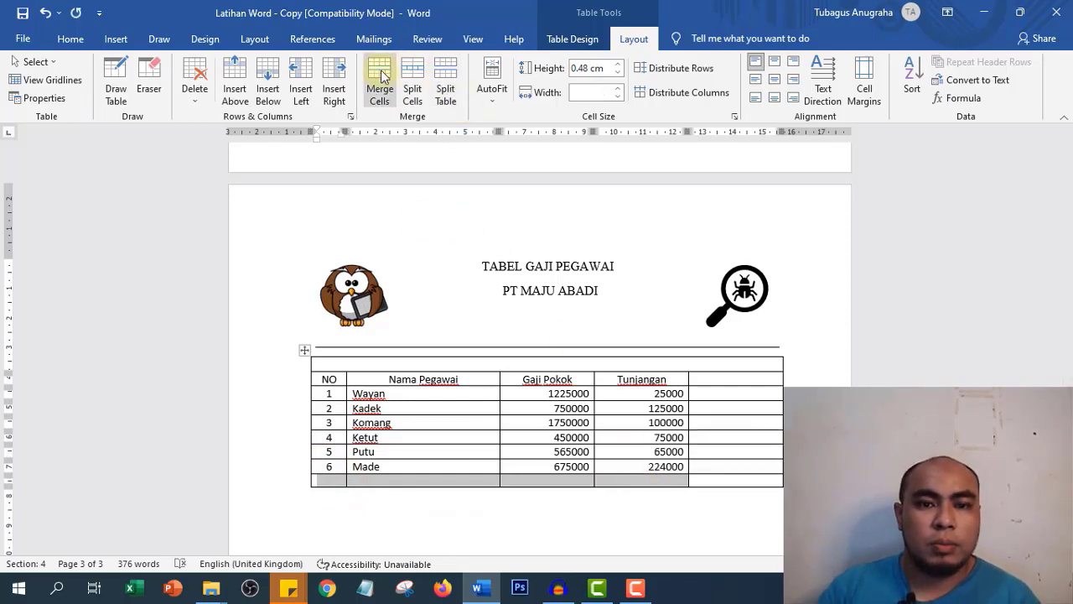
pyautogui.click(378, 80)
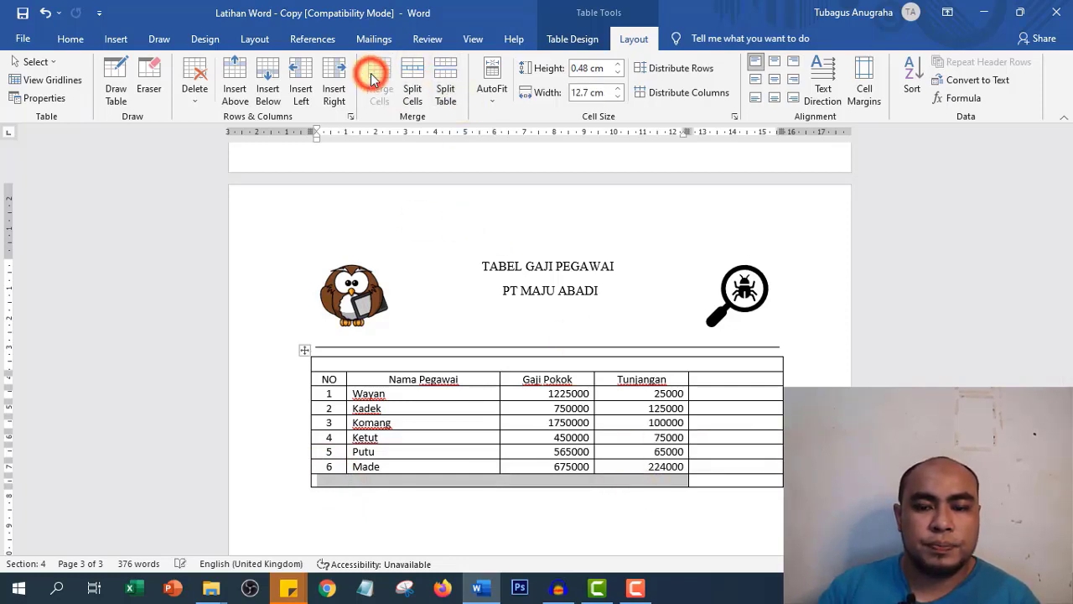
pyautogui.click(534, 366)
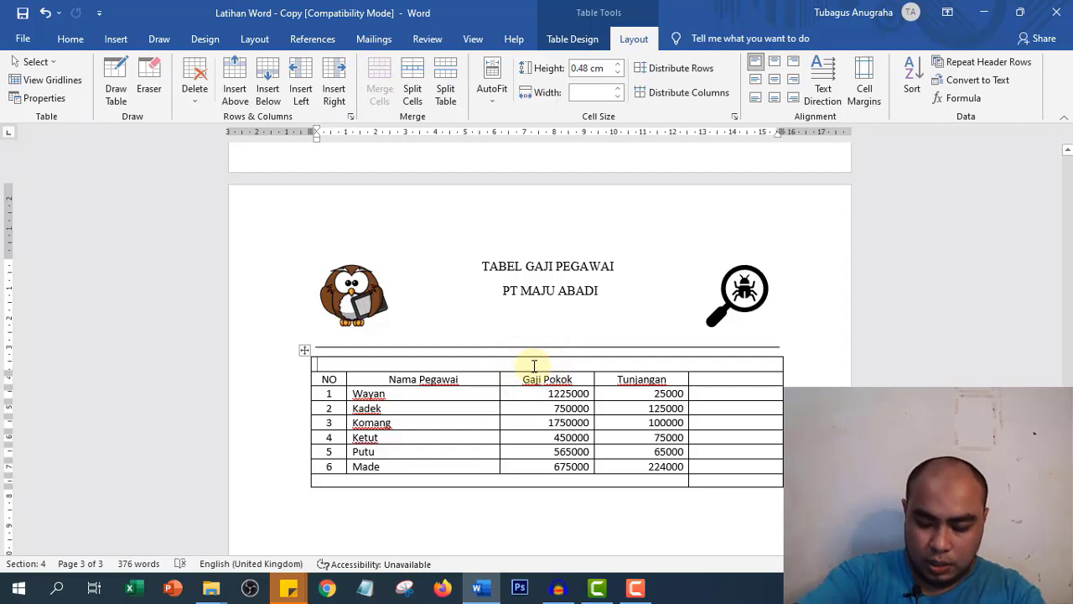
pyautogui.write('Bulan : Maret 2012')
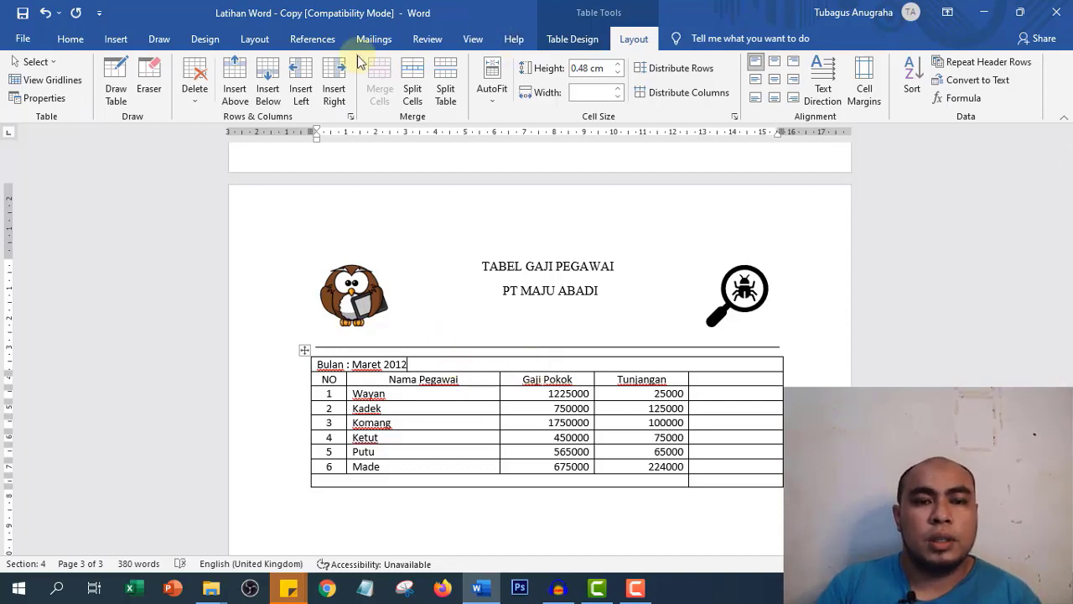
pyautogui.click(67, 40)
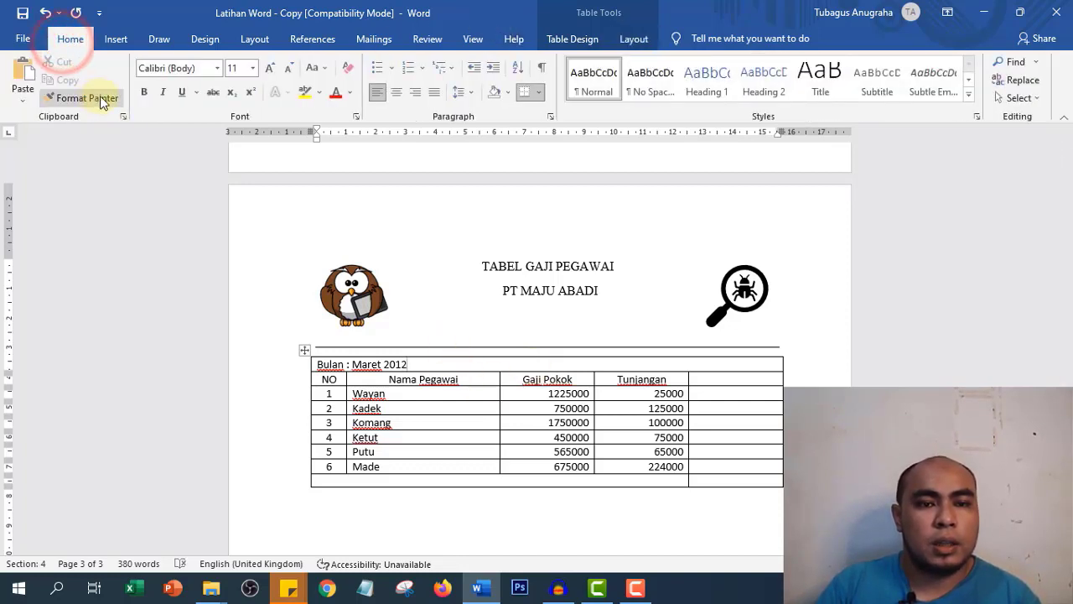
pyautogui.click(396, 92)
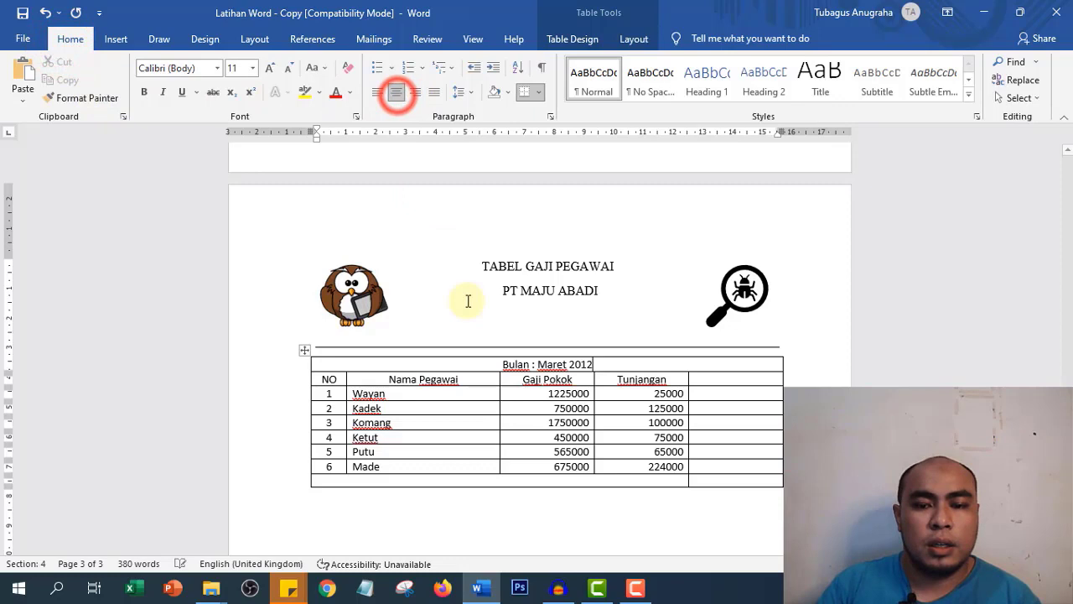
# - Type TOTAL in the merged bottom row and right-align it
pyautogui.click(414, 479)
pyautogui.write('TOTAL')
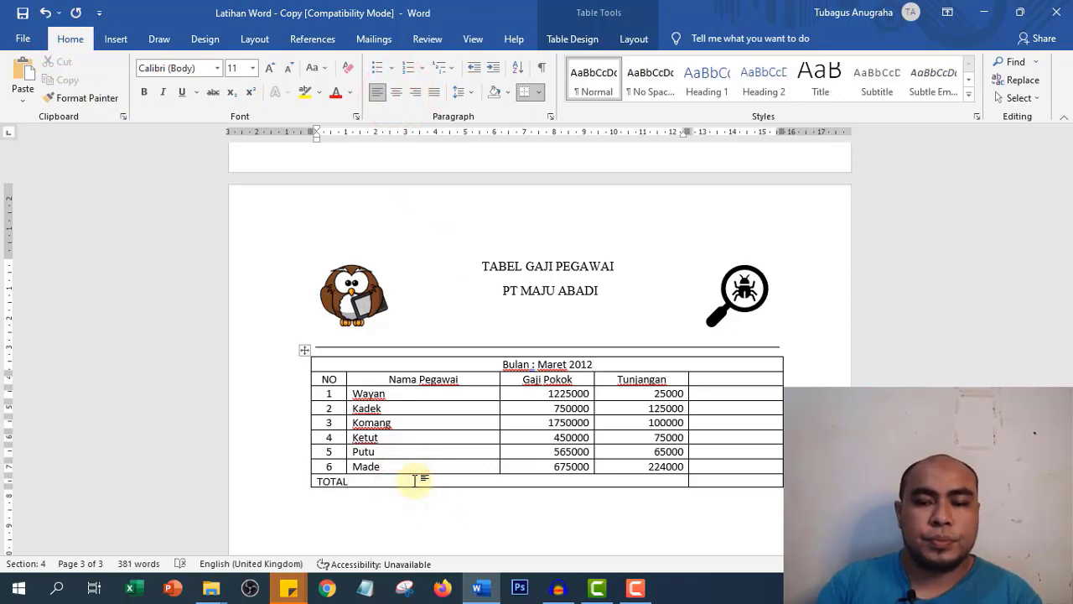
pyautogui.click(420, 92)
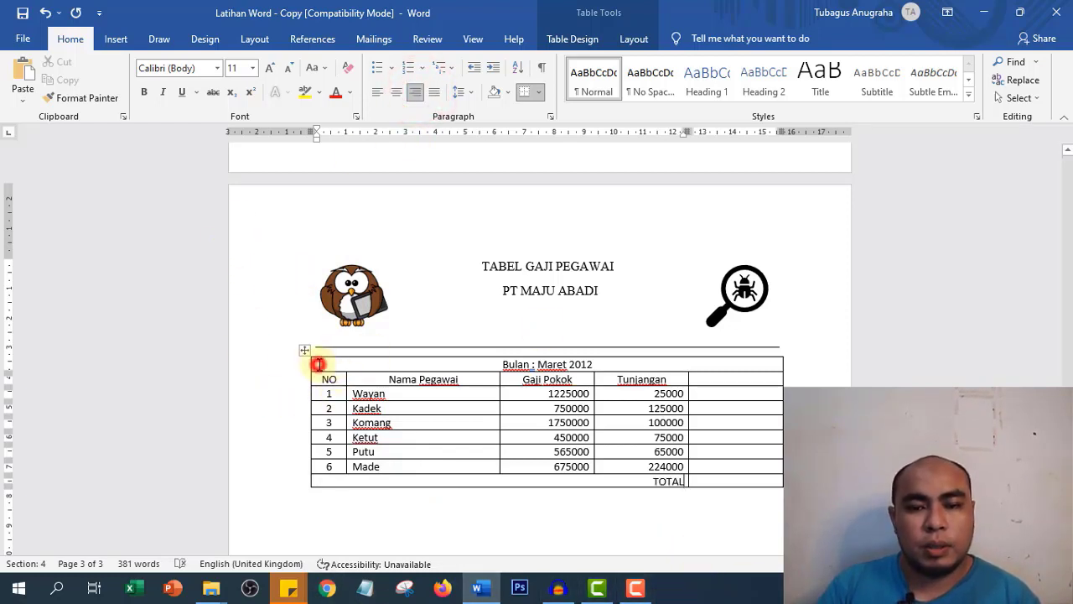
# - Shade the 'Bulan : Maret 2012' heading row yellow
pyautogui.moveTo(319, 364); pyautogui.dragTo(709, 363)
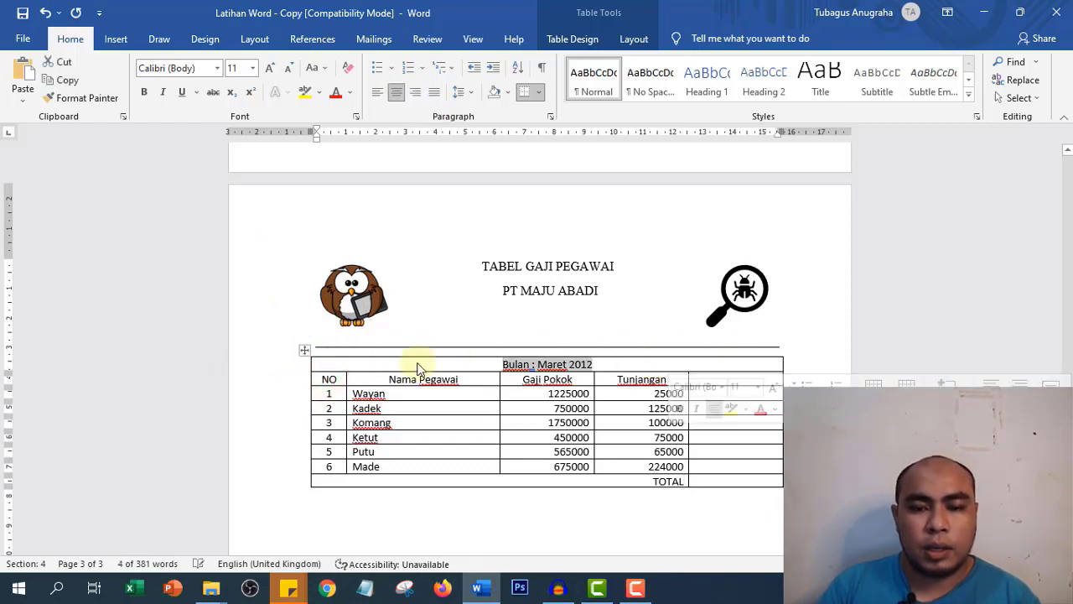
pyautogui.click(310, 363)
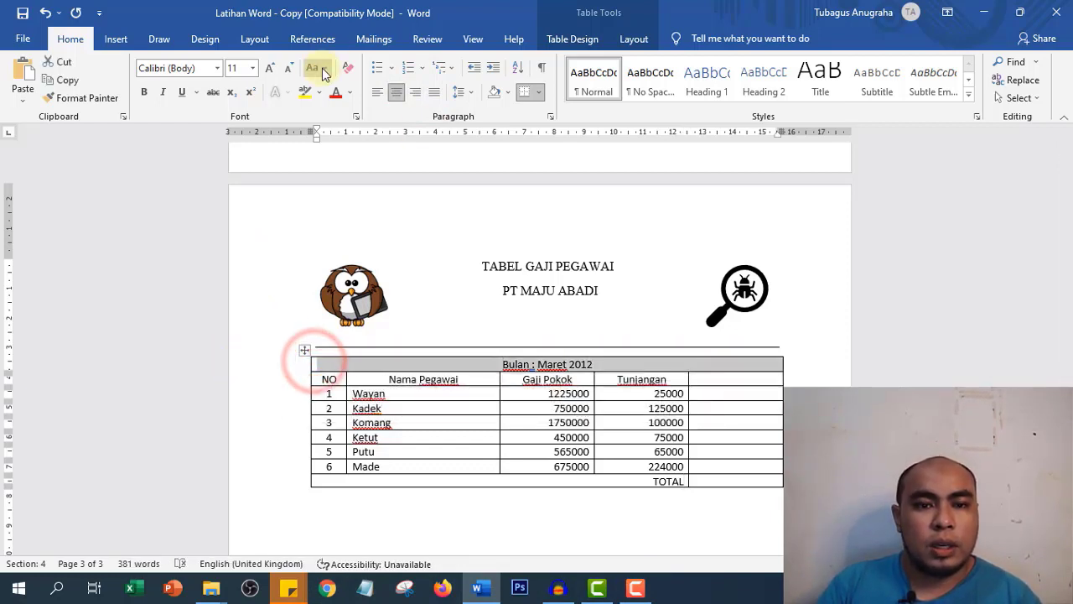
pyautogui.click(506, 94)
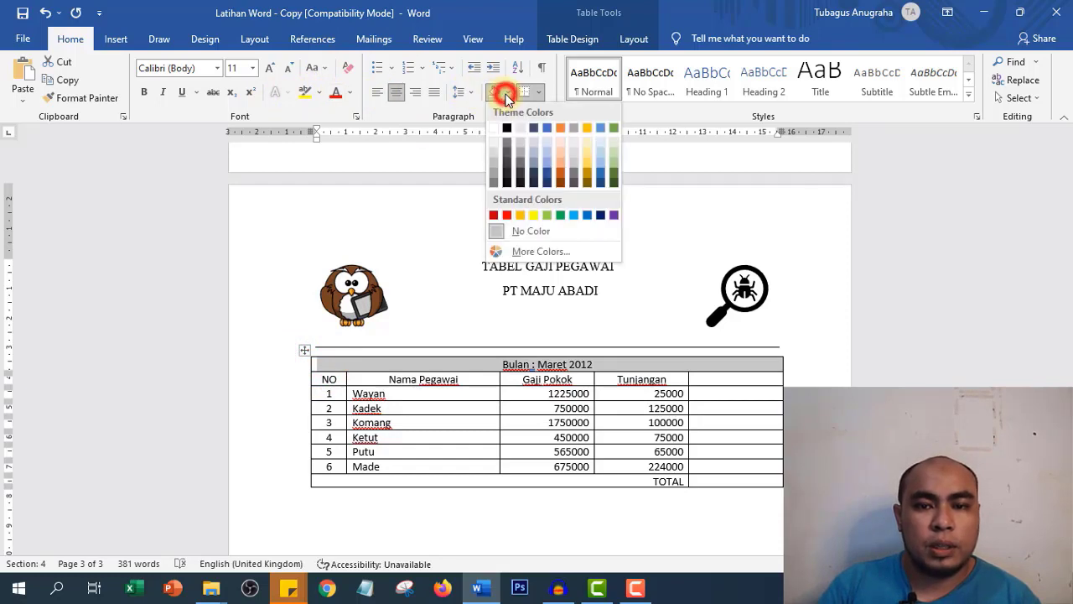
pyautogui.click(534, 217)
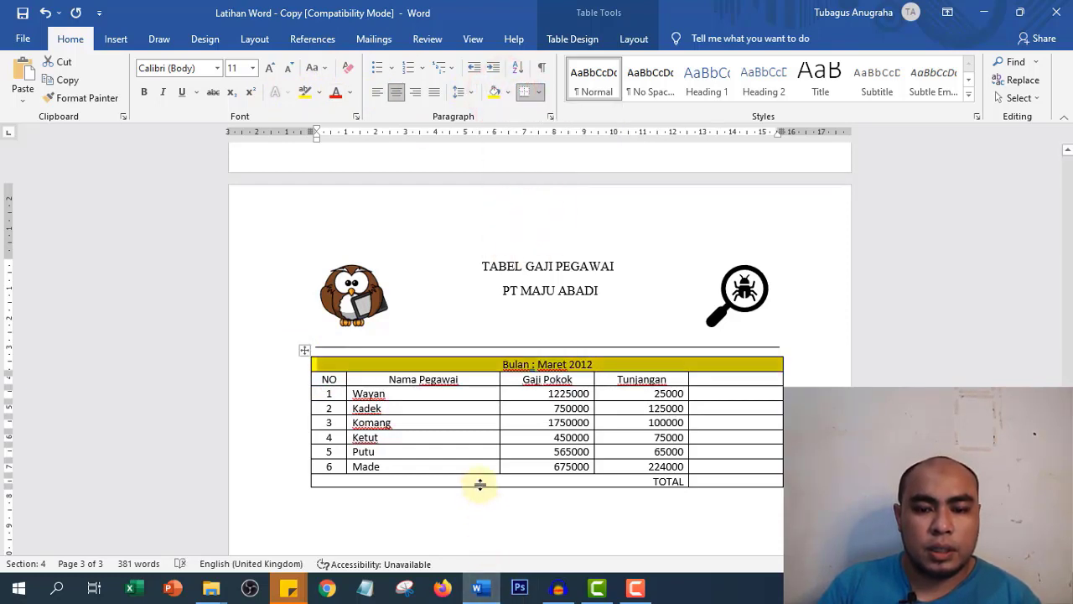
# - Shade the TOTAL row yellow too and check the result
pyautogui.click(307, 480)
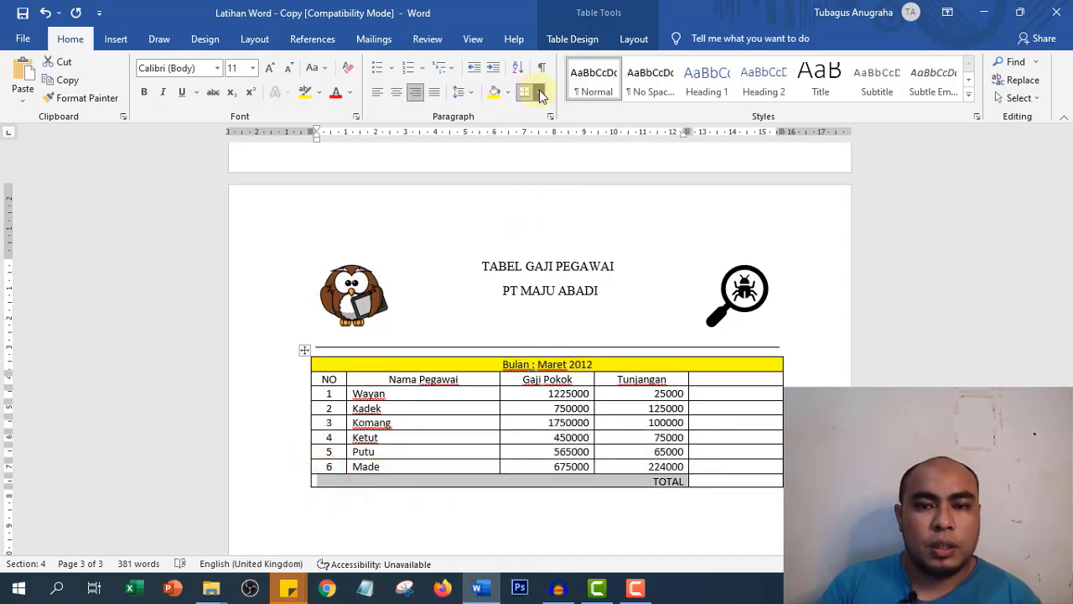
pyautogui.click(493, 94)
pyautogui.click(742, 474)
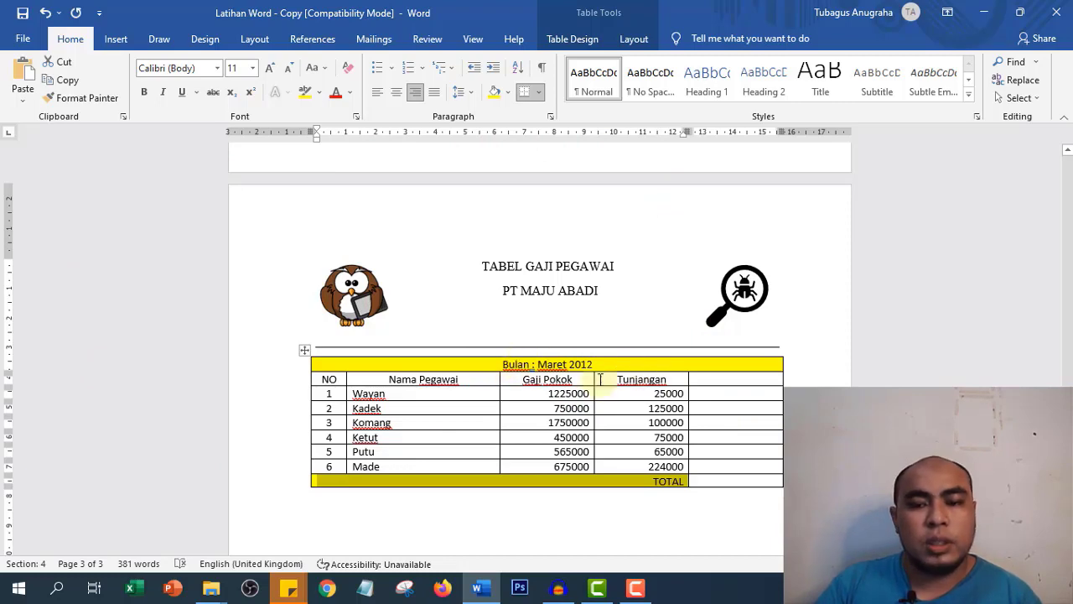
pyautogui.scroll(-3, 562, 403)
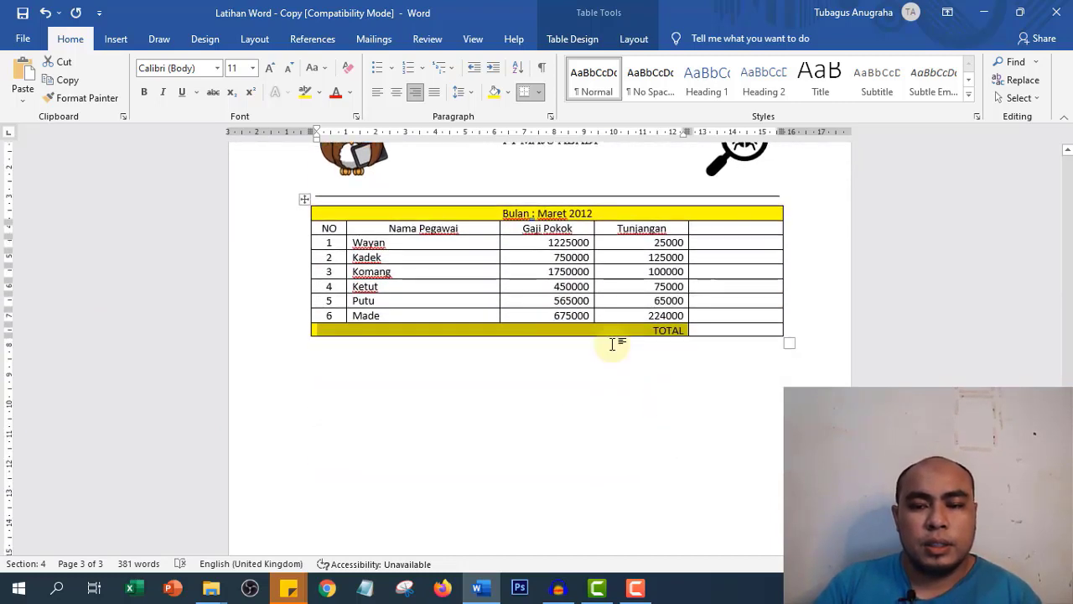
pyautogui.click(612, 344)
pyautogui.scroll(2, 570, 299)
pyautogui.click(478, 280)
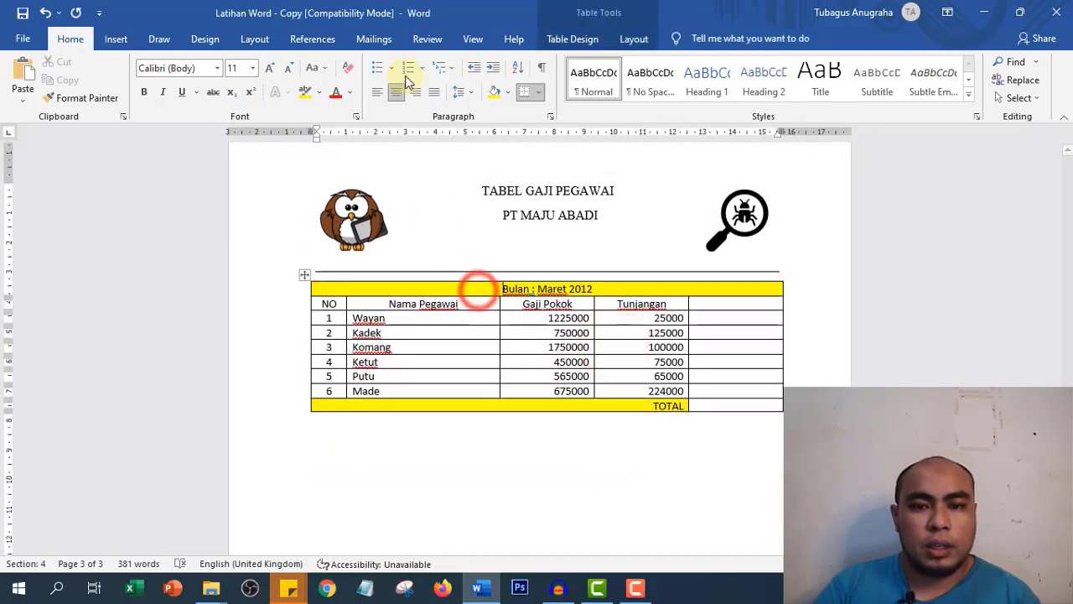
pyautogui.click(634, 38)
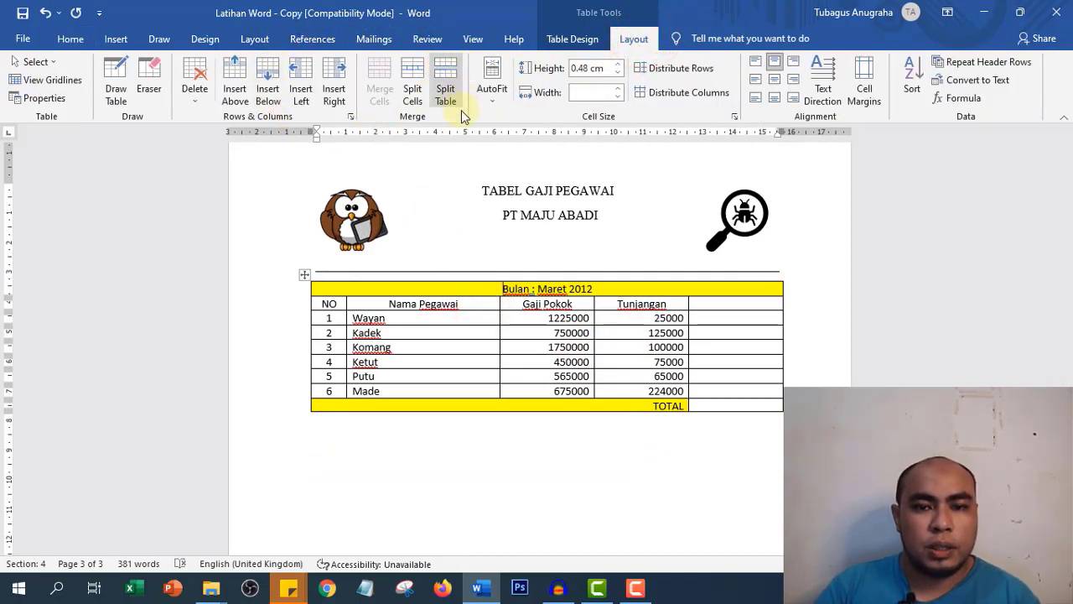
pyautogui.click(452, 67)
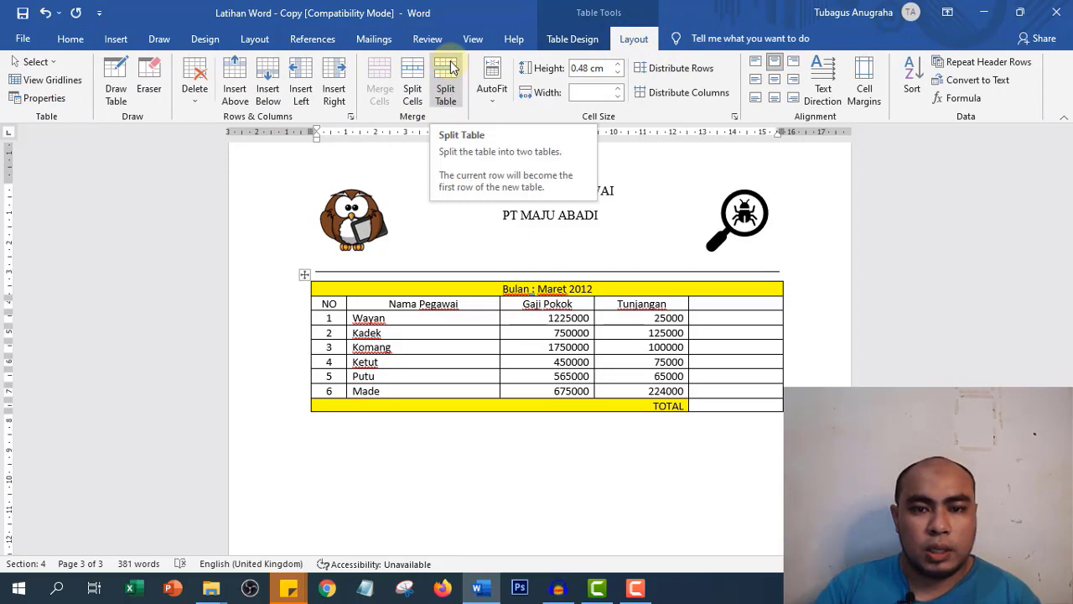
pyautogui.click(451, 71)
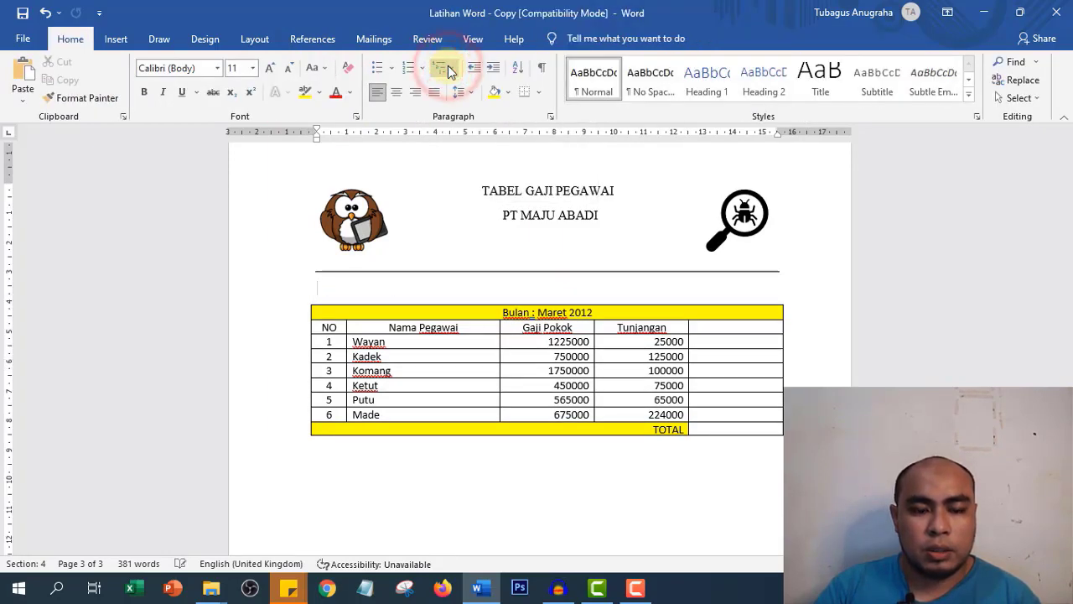
pyautogui.hotkey('ctrl', 'z')
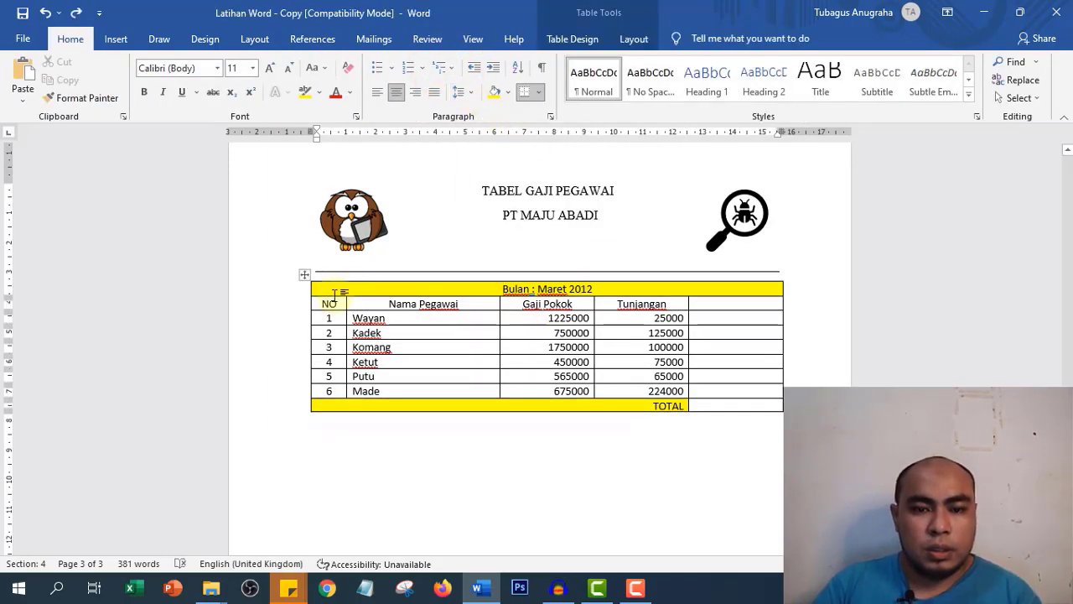
pyautogui.click(307, 293)
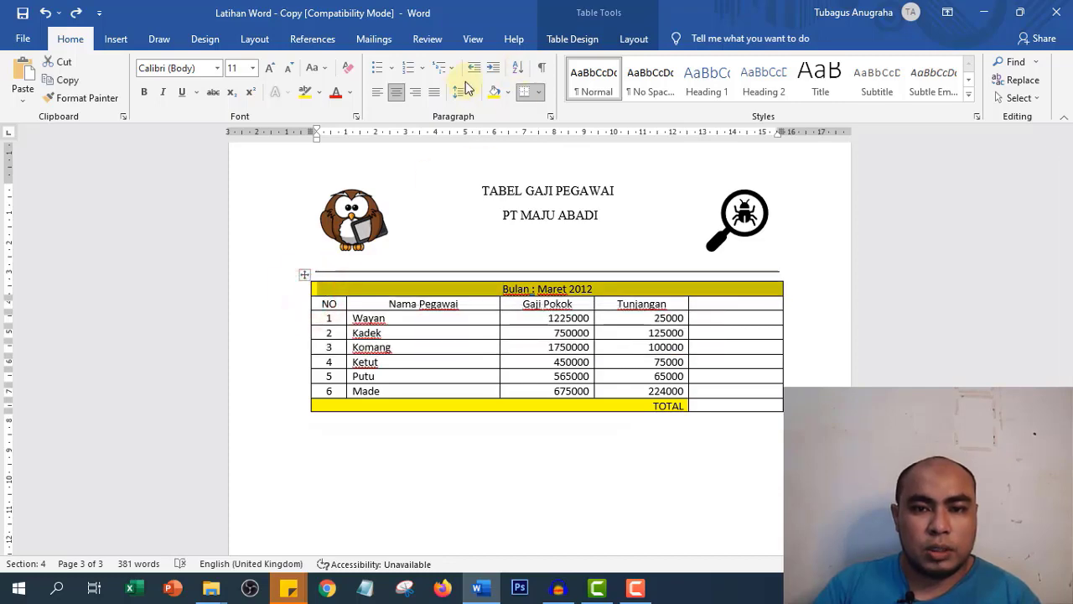
pyautogui.click(634, 39)
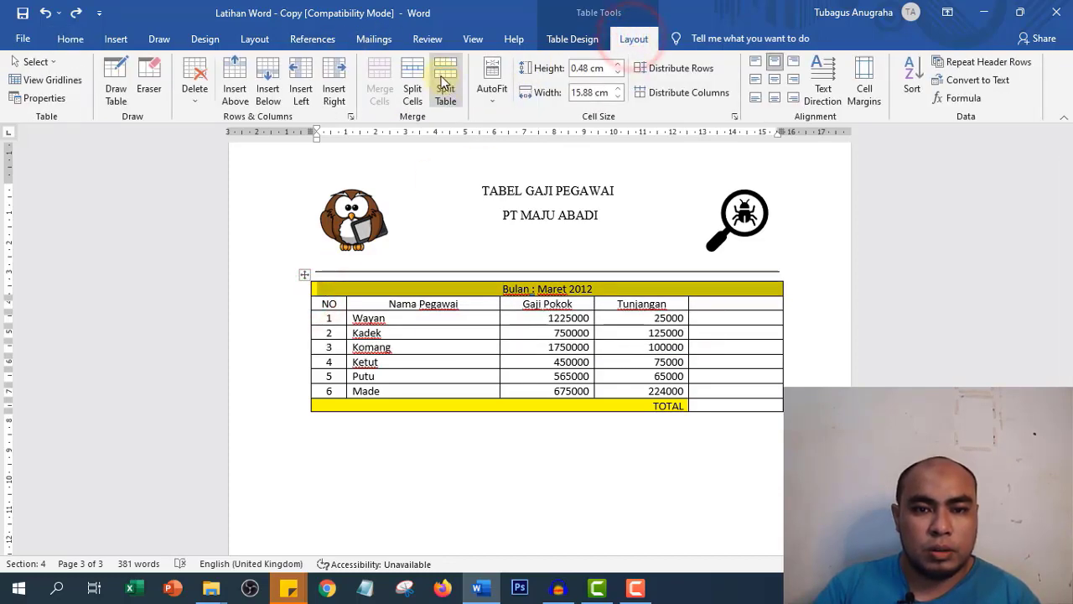
pyautogui.click(411, 84)
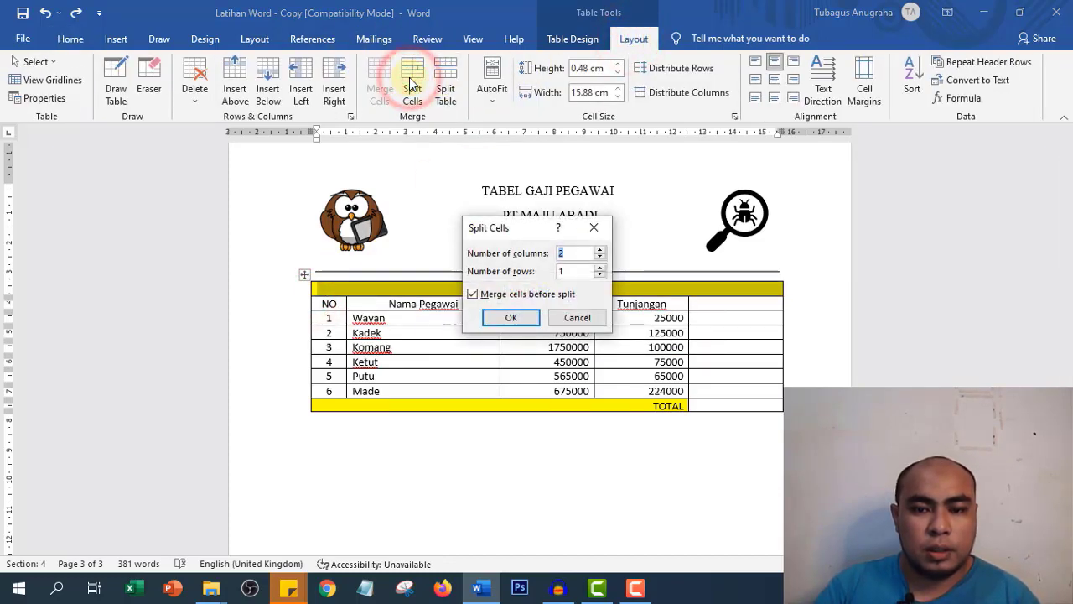
pyautogui.click(577, 318)
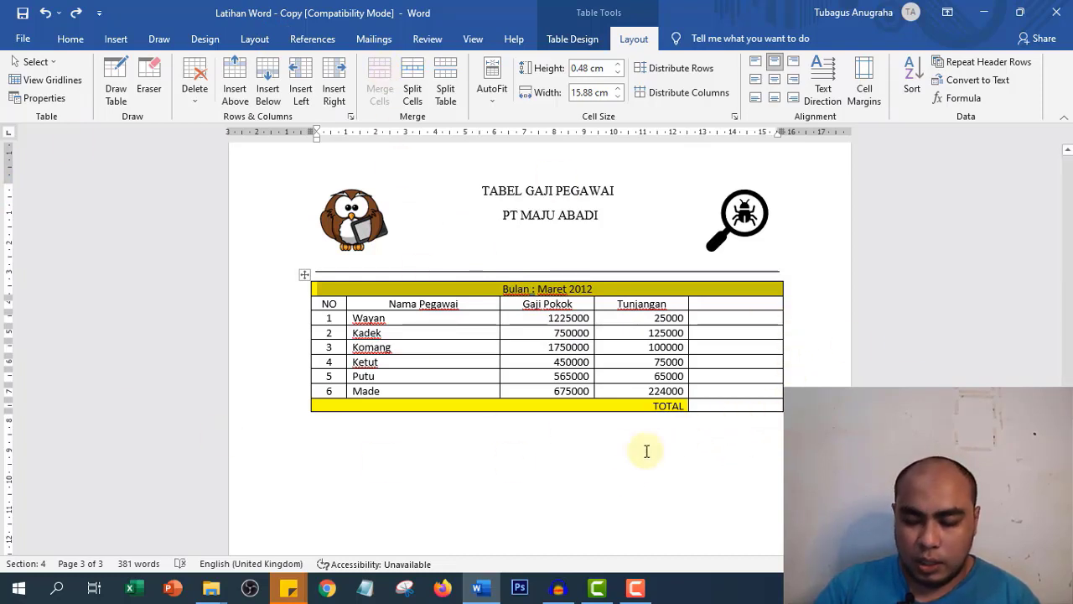
pyautogui.click(825, 364)
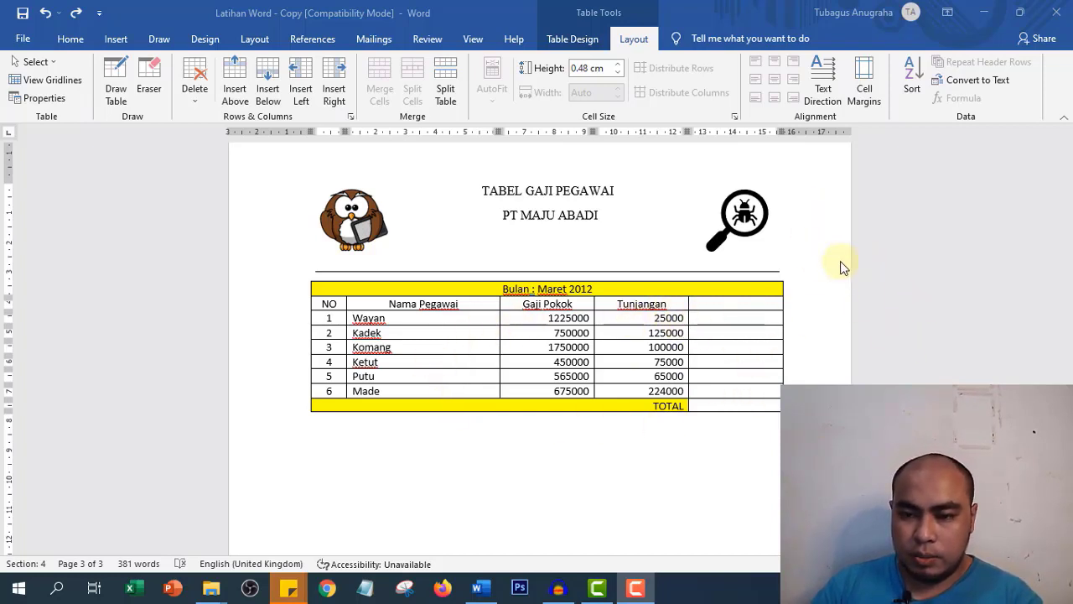
# - Enter the heading 'Gaji Bersih' in the last column's top cell and centre it
pyautogui.click(723, 304)
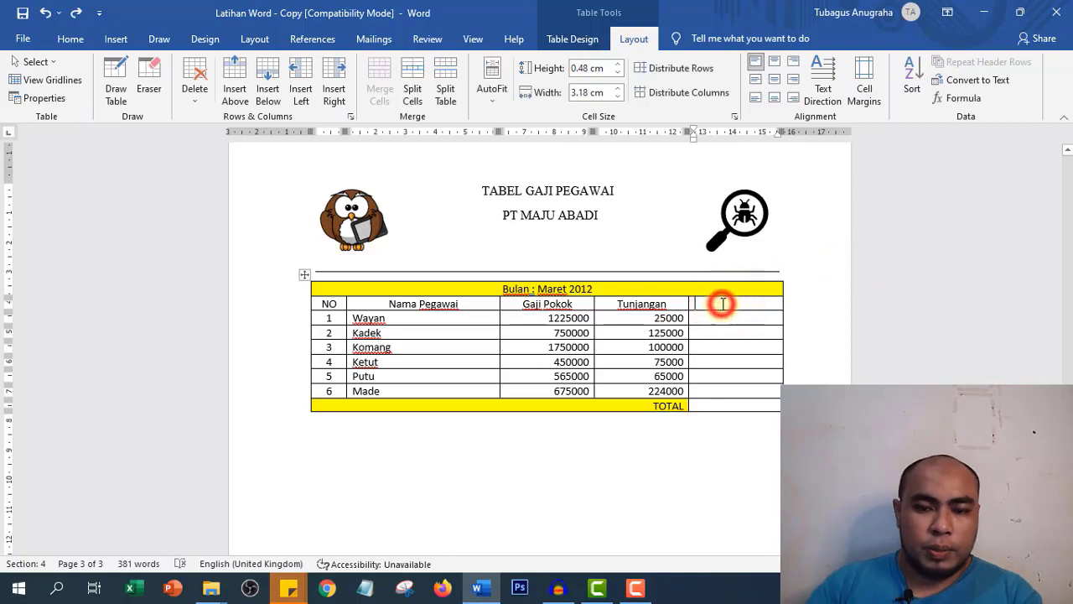
pyautogui.write('Gaji Bersih')
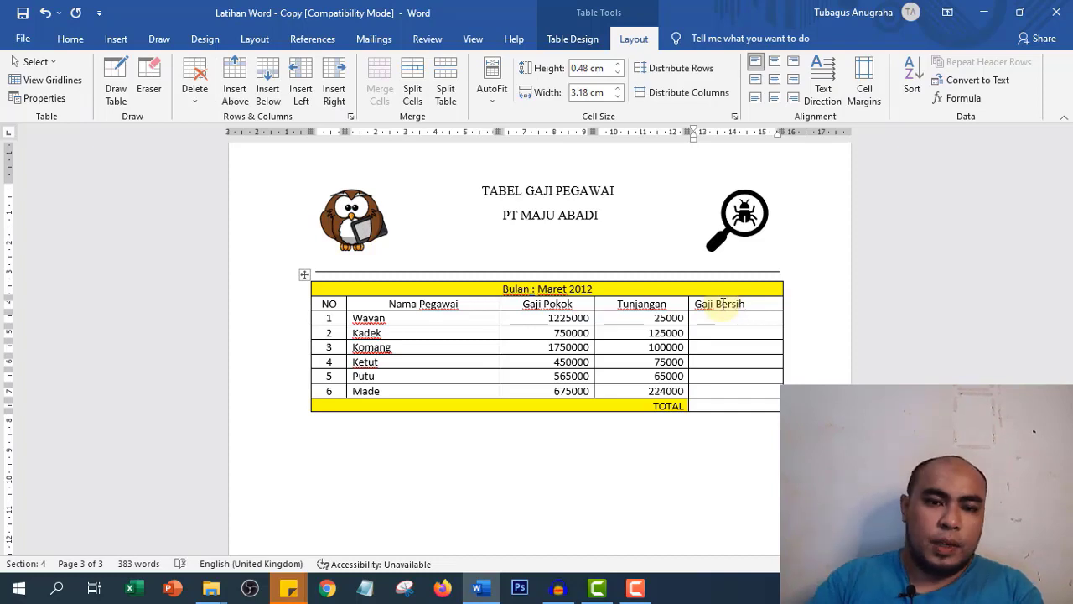
pyautogui.click(67, 40)
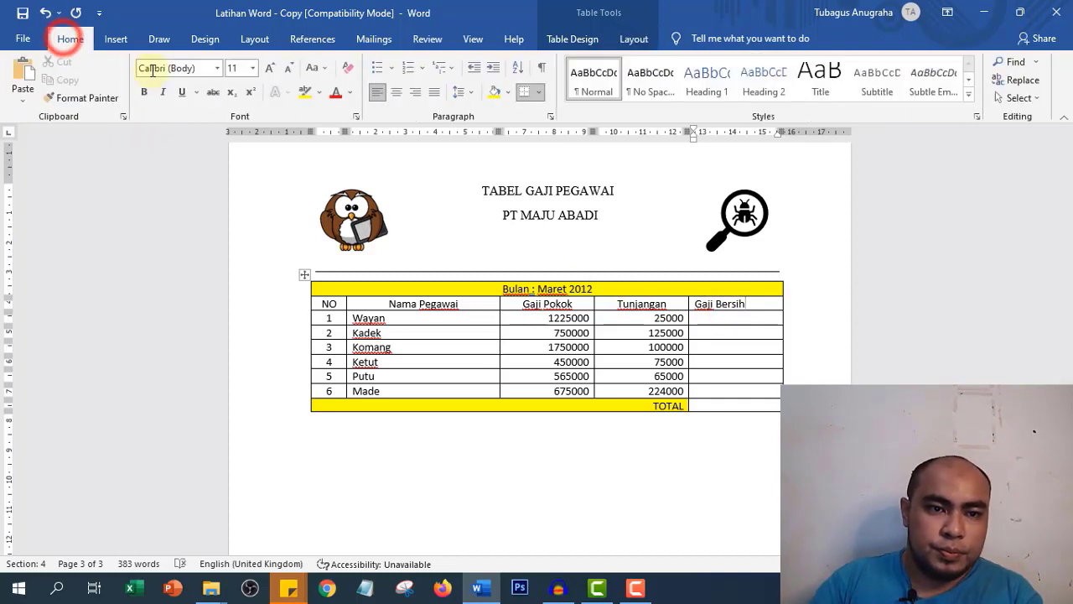
pyautogui.click(396, 93)
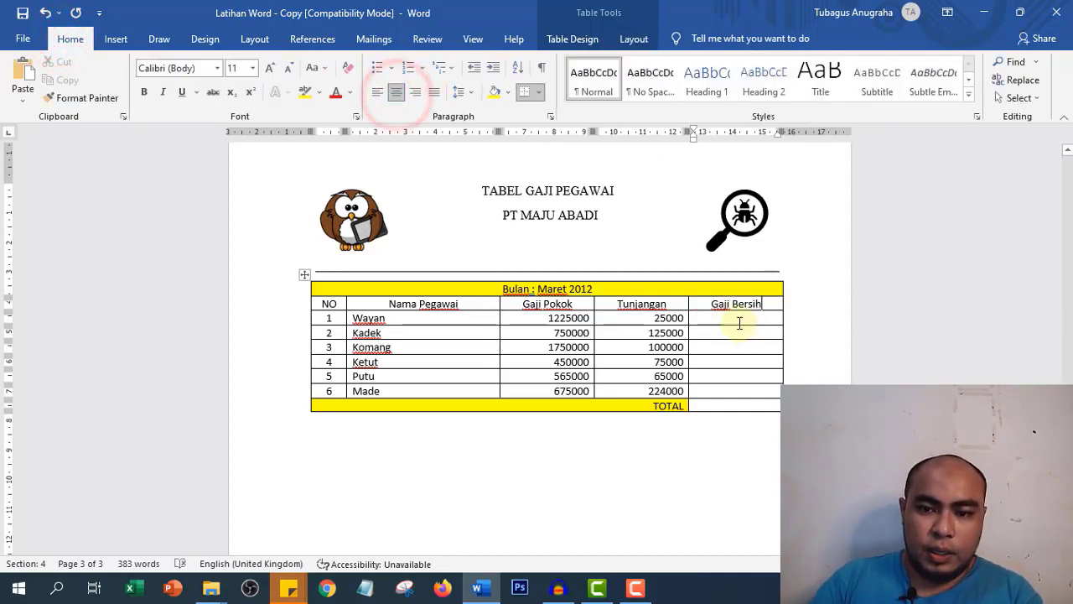
# - Check the first row's Gaji Pokok and Tunjangan values before filling its Gaji Bersih cell
pyautogui.click(738, 321)
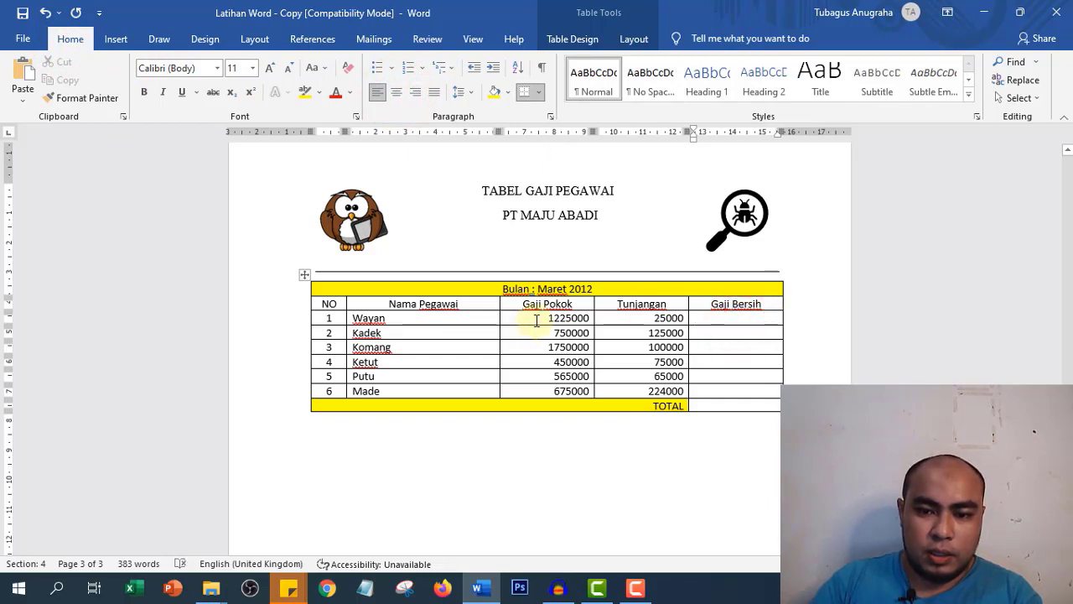
pyautogui.click(535, 319)
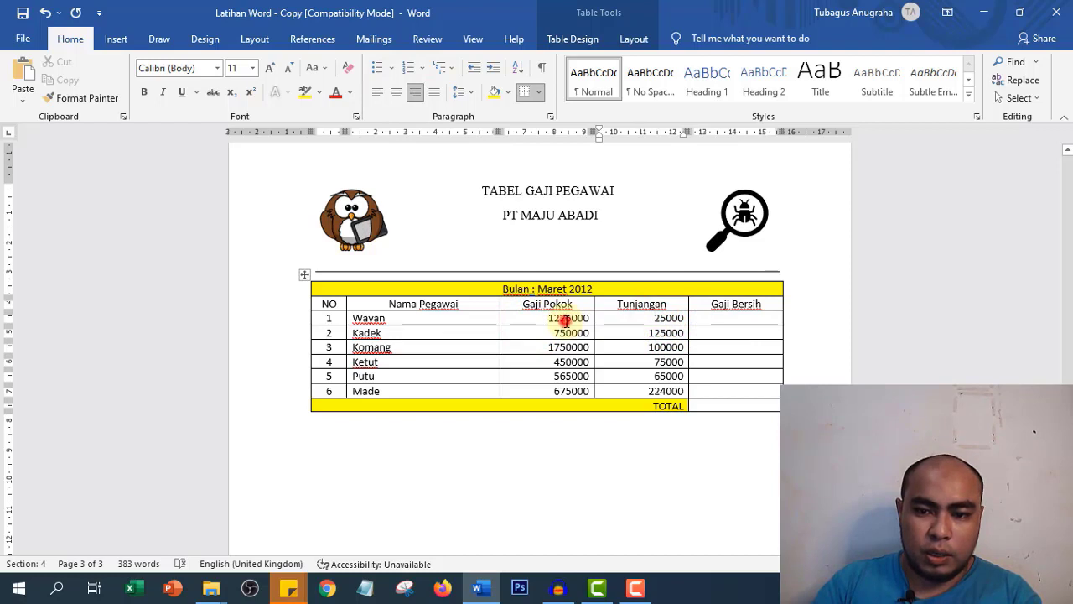
pyautogui.click(650, 319)
pyautogui.click(746, 320)
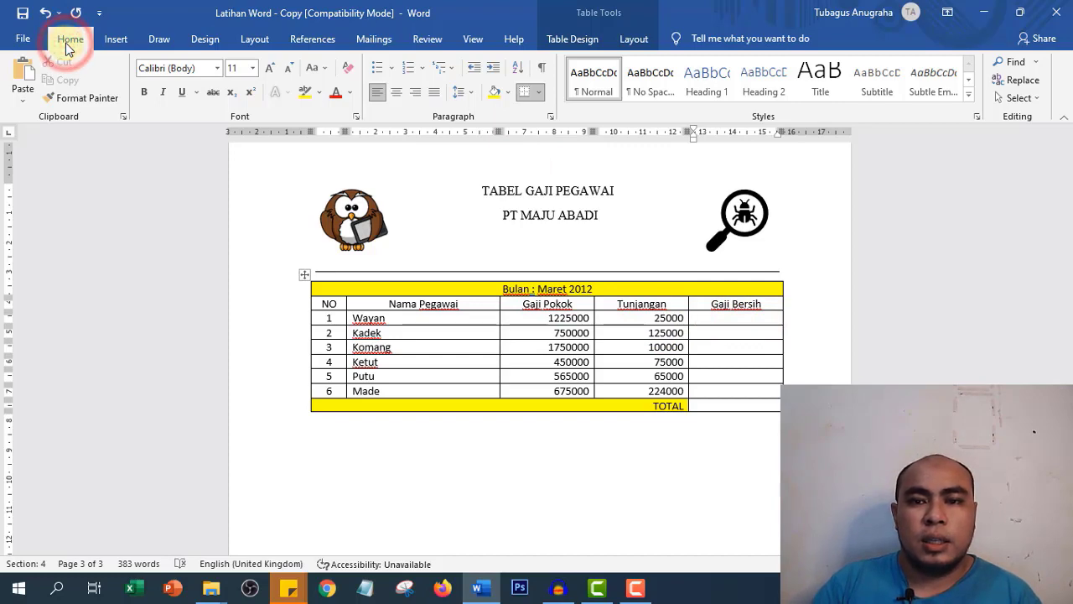
# - Insert the =SUM(LEFT) formula into the first Gaji Bersih cell, giving 1250000
pyautogui.click(631, 40)
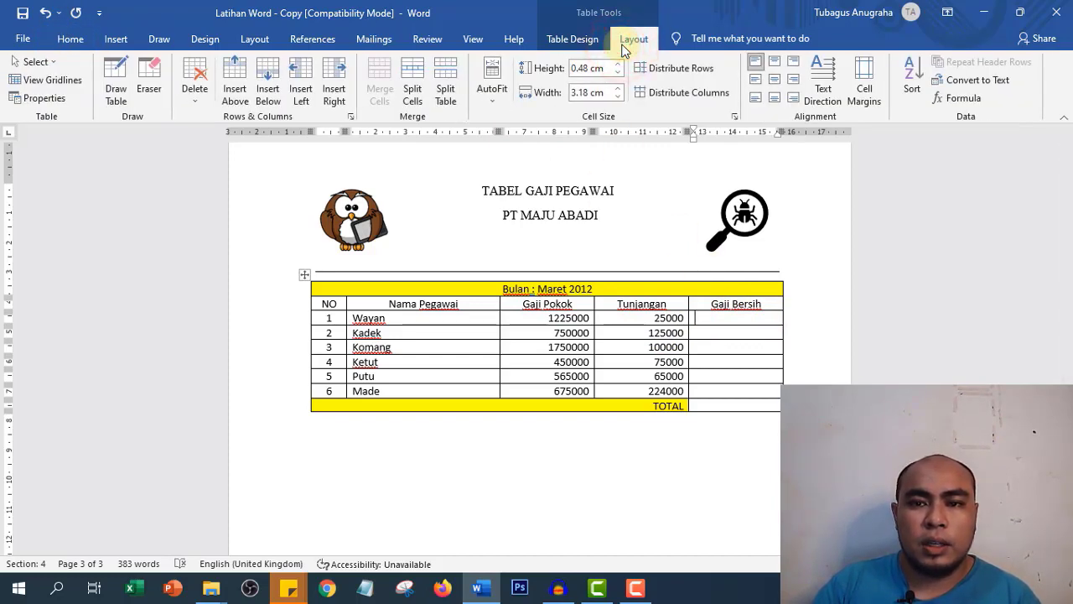
pyautogui.click(956, 101)
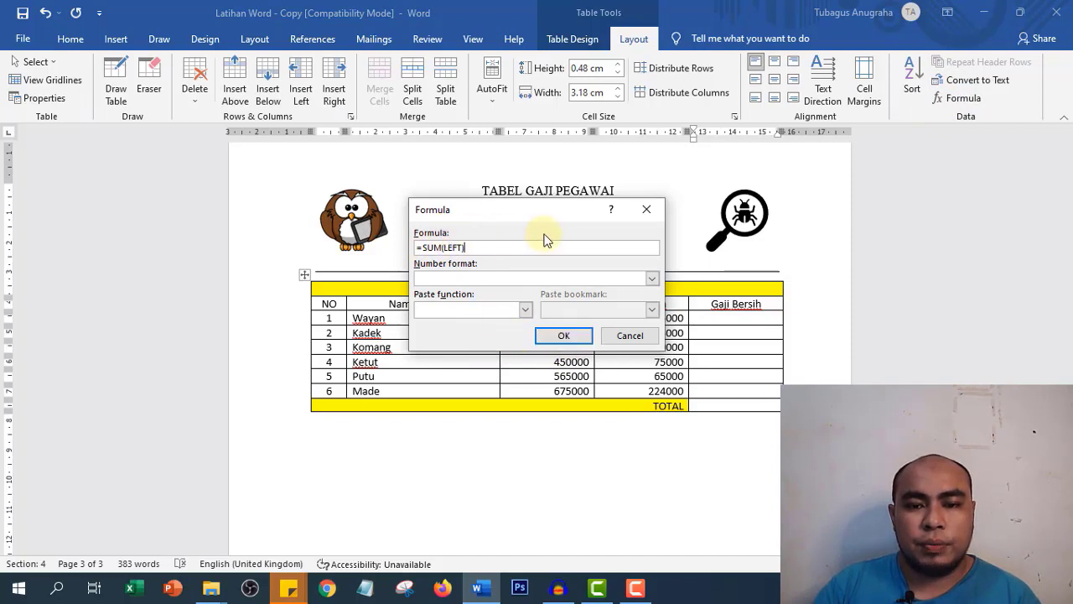
pyautogui.click(566, 336)
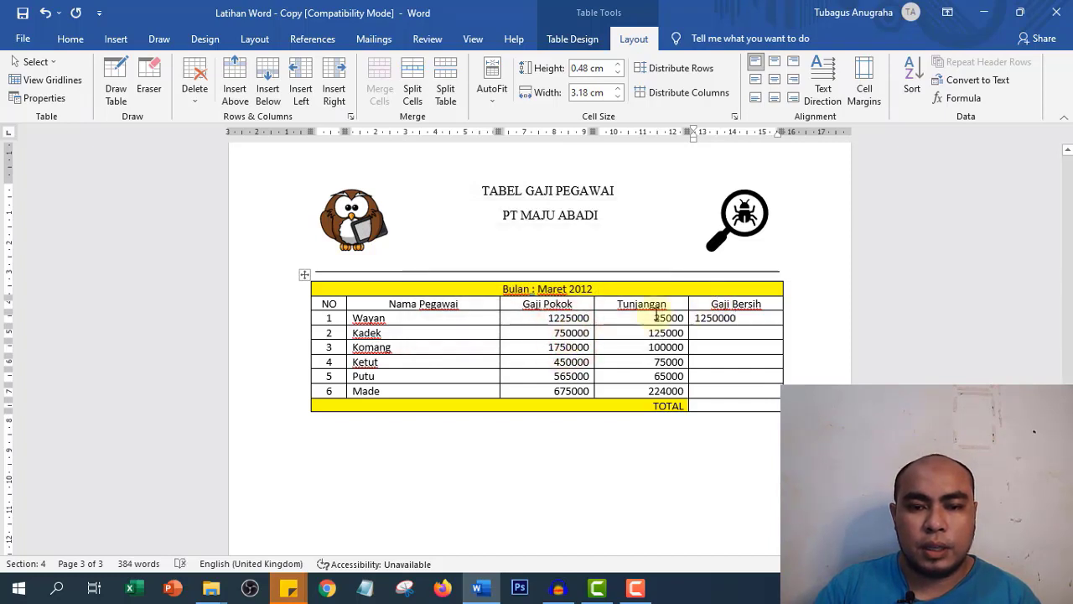
pyautogui.click(714, 334)
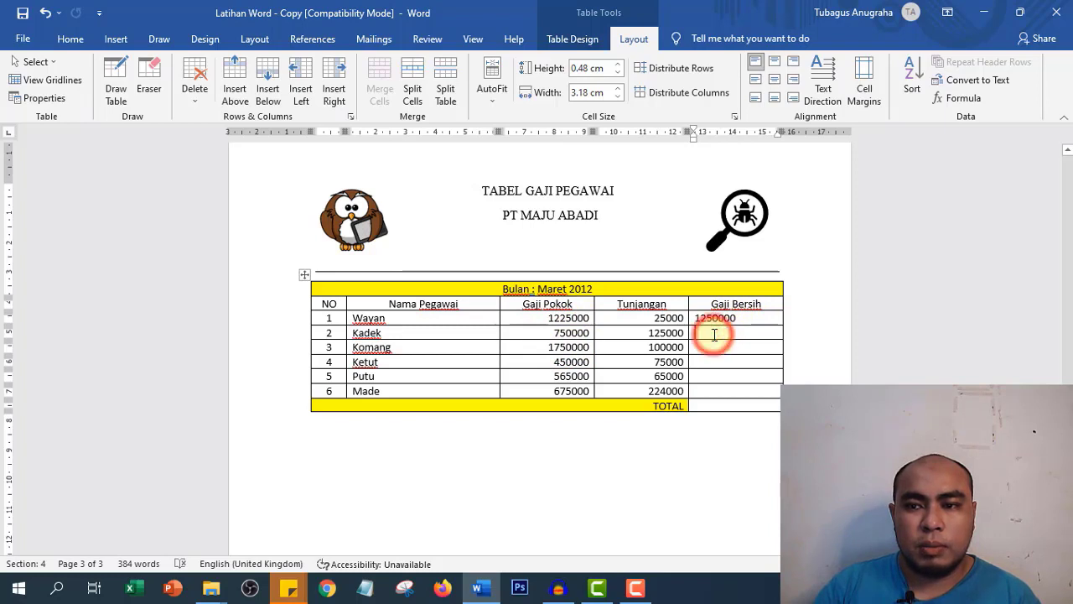
pyautogui.click(743, 320)
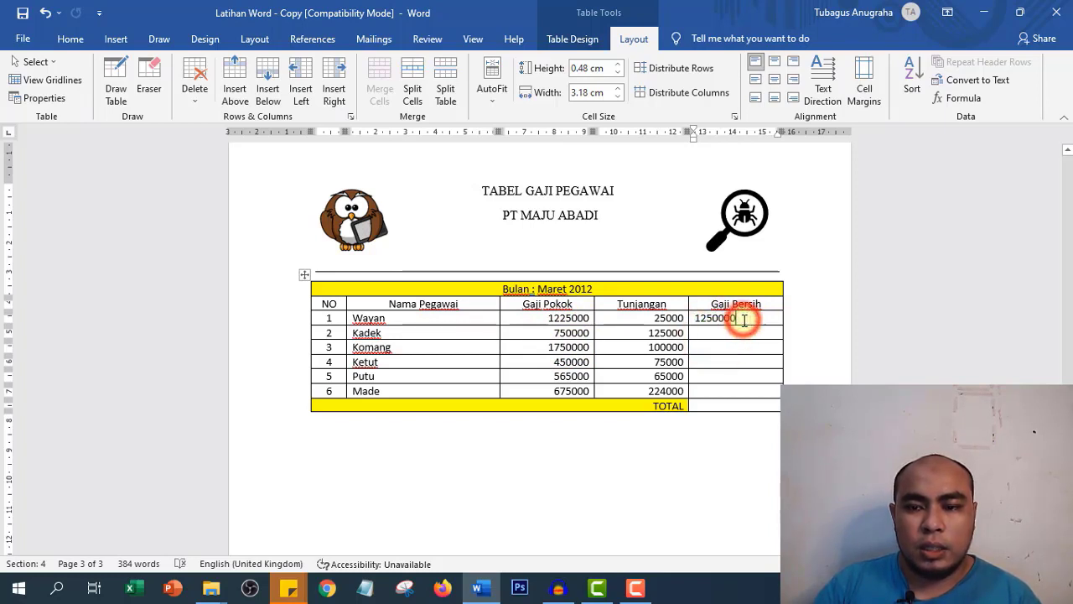
pyautogui.click(730, 333)
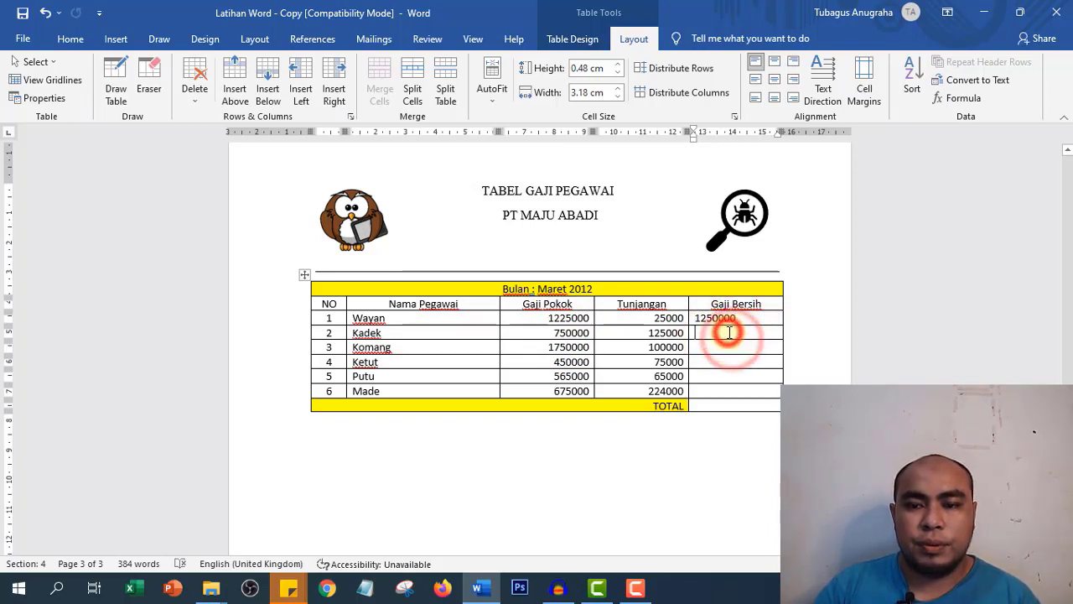
pyautogui.click(963, 99)
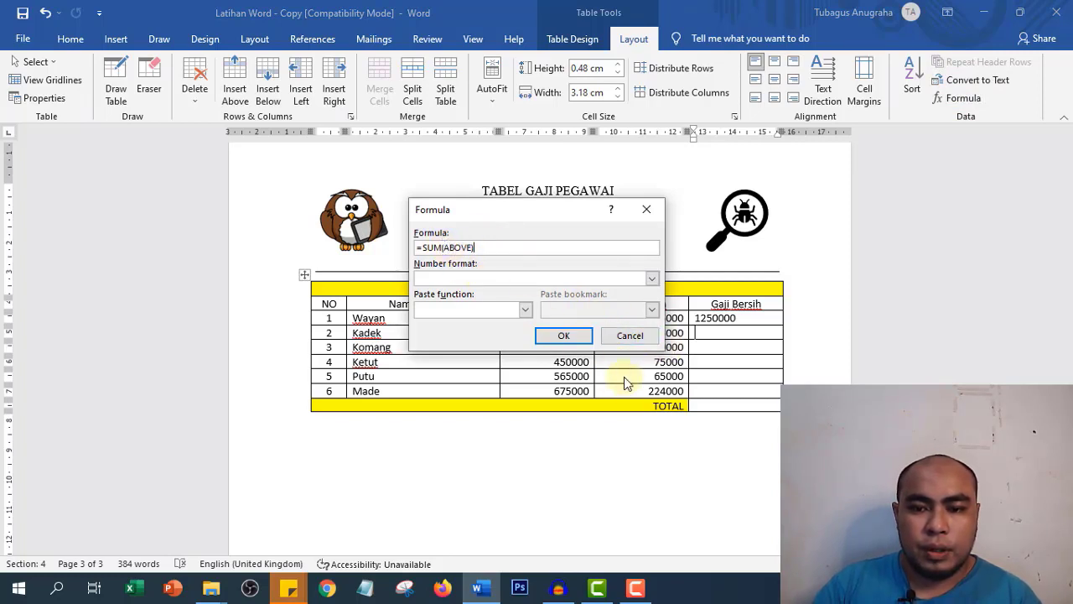
pyautogui.click(627, 338)
pyautogui.moveTo(671, 318); pyautogui.dragTo(746, 314)
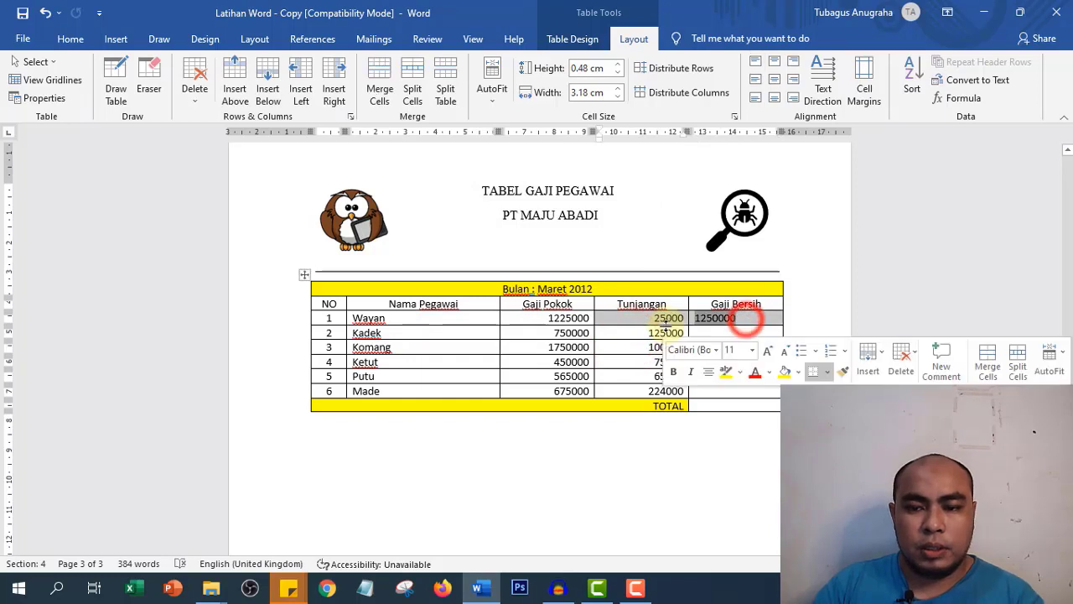
pyautogui.click(714, 319)
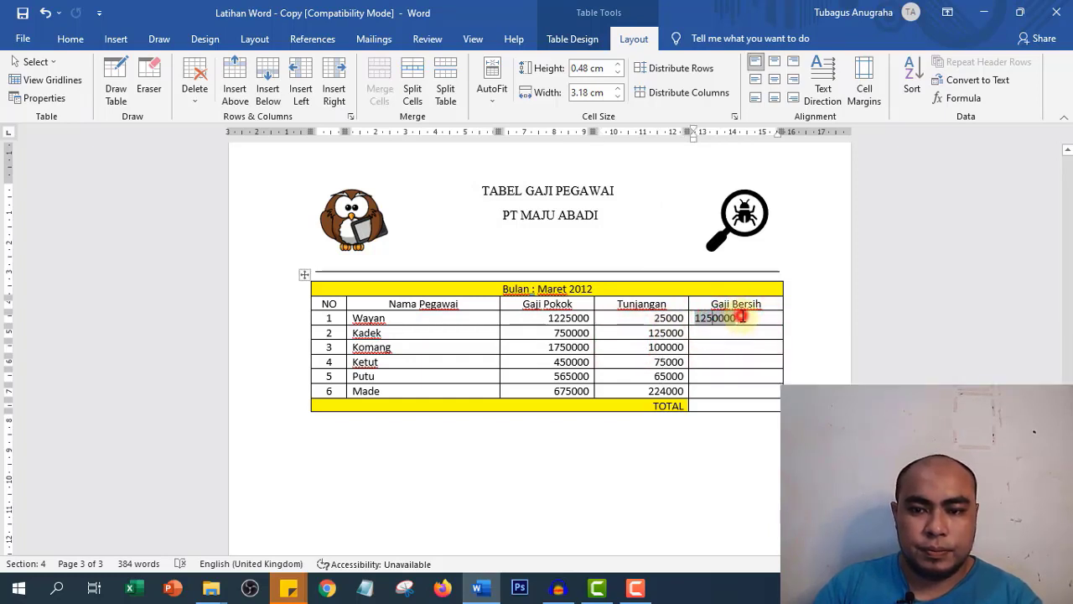
pyautogui.click(742, 316)
pyautogui.doubleClick(741, 317)
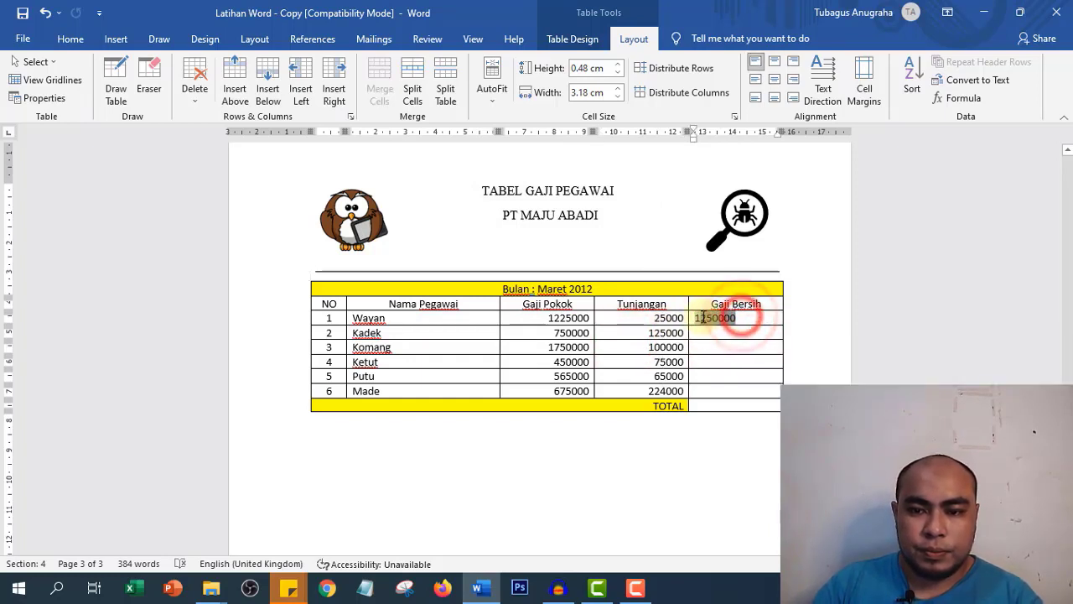
pyautogui.click(754, 312)
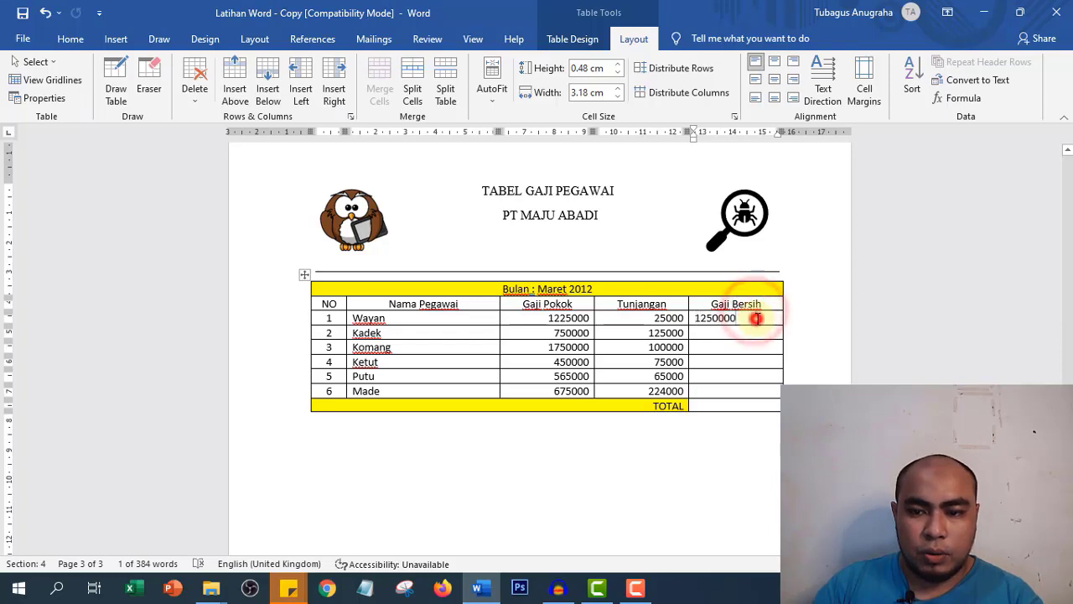
pyautogui.click(755, 314)
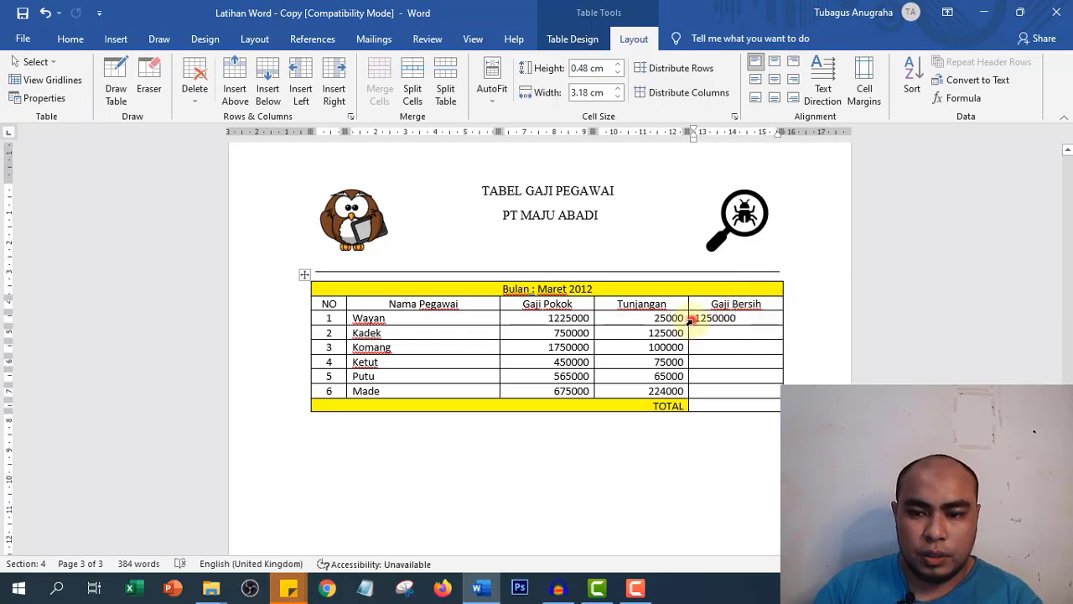
pyautogui.click(690, 320)
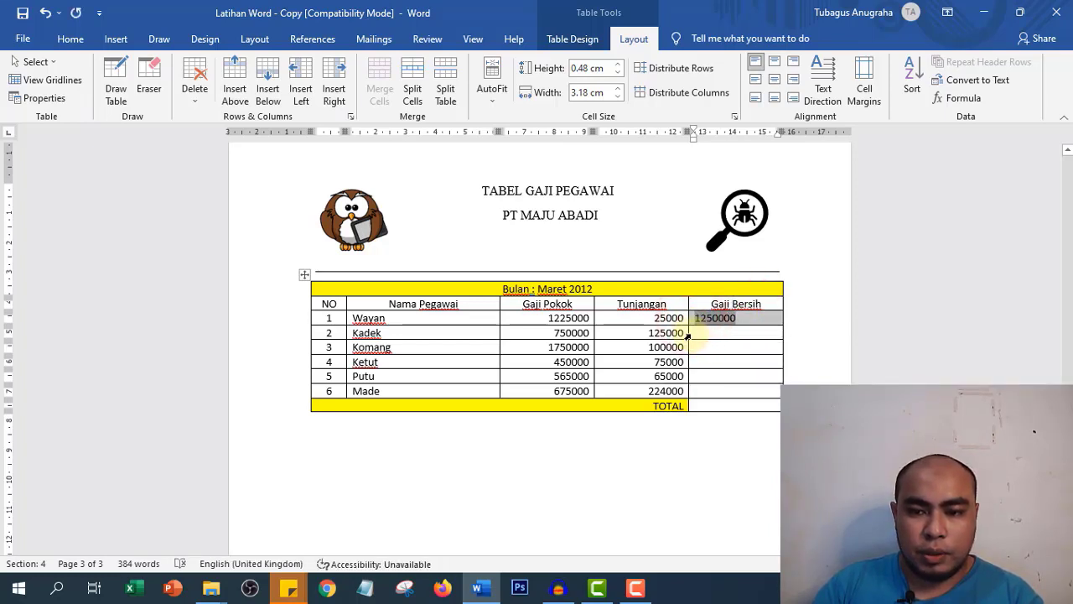
pyautogui.moveTo(687, 334); pyautogui.dragTo(695, 389)
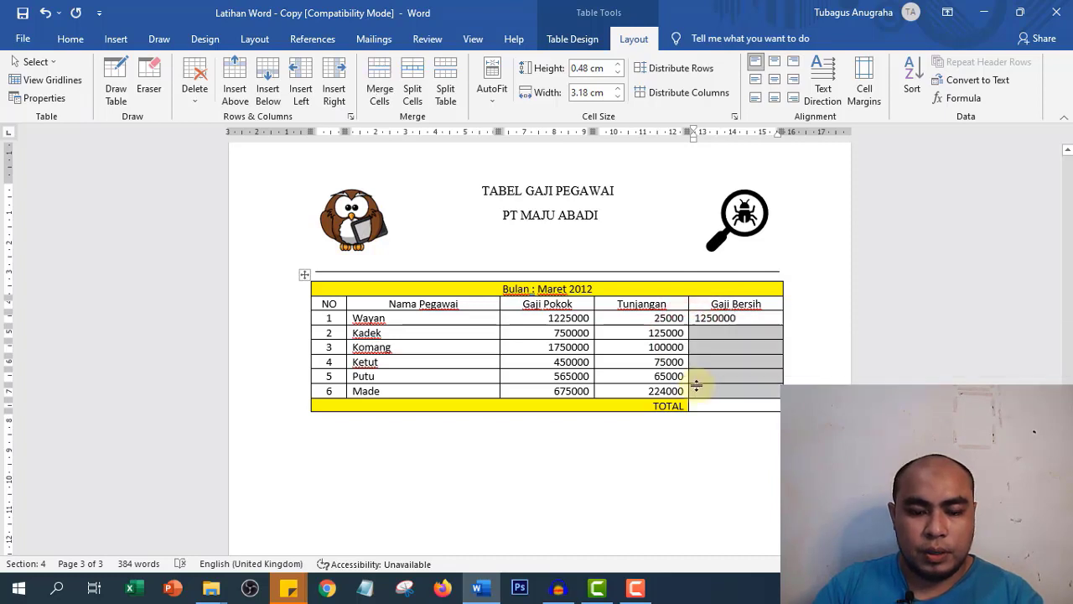
pyautogui.hotkey('ctrl', 'v')
pyautogui.click(732, 332)
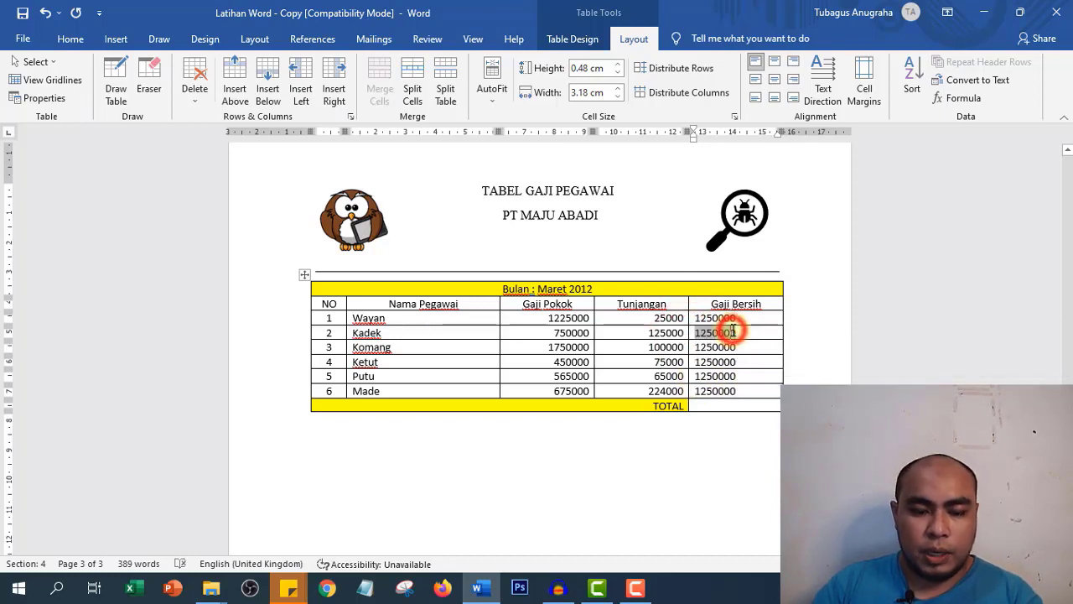
pyautogui.hotkey('ctrl', 'z')
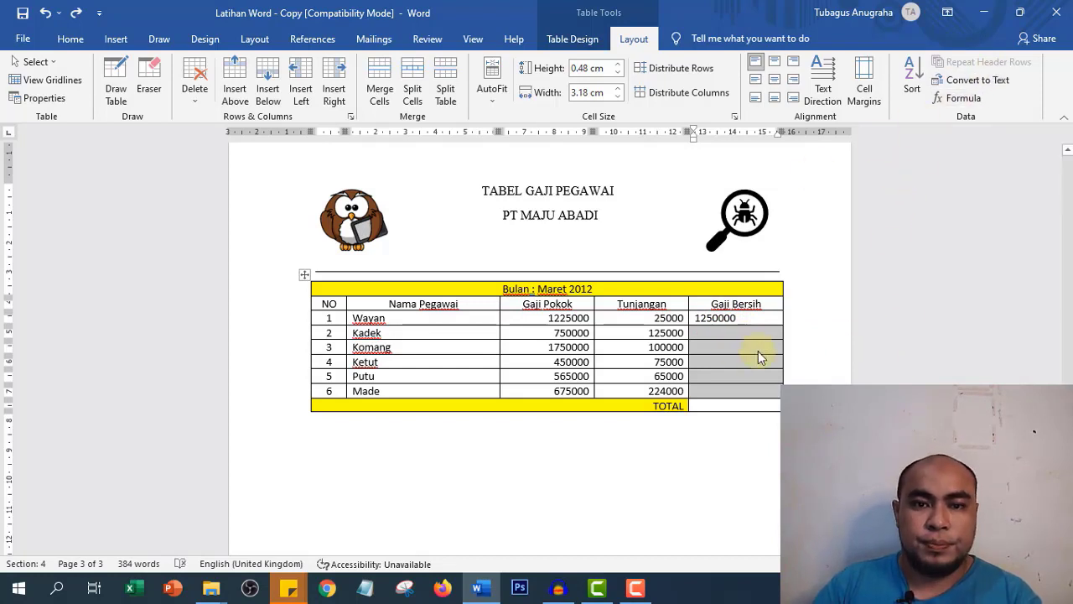
# - Try applying the row-sum formula to all Gaji Bersih cells at once, then undo the duplicated 1250000
pyautogui.doubleClick(721, 320)
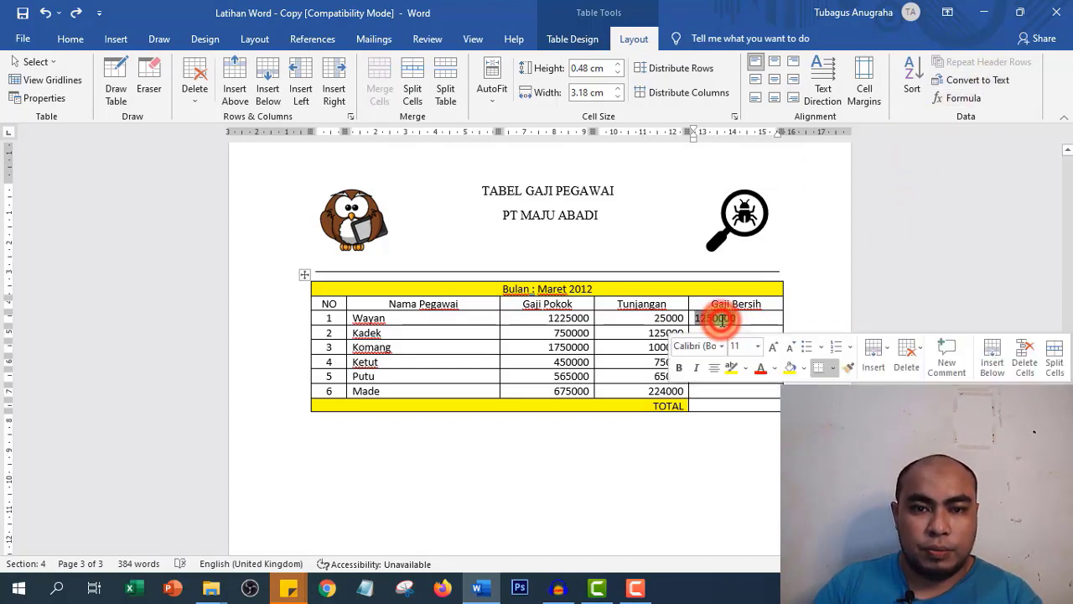
pyautogui.click(722, 333)
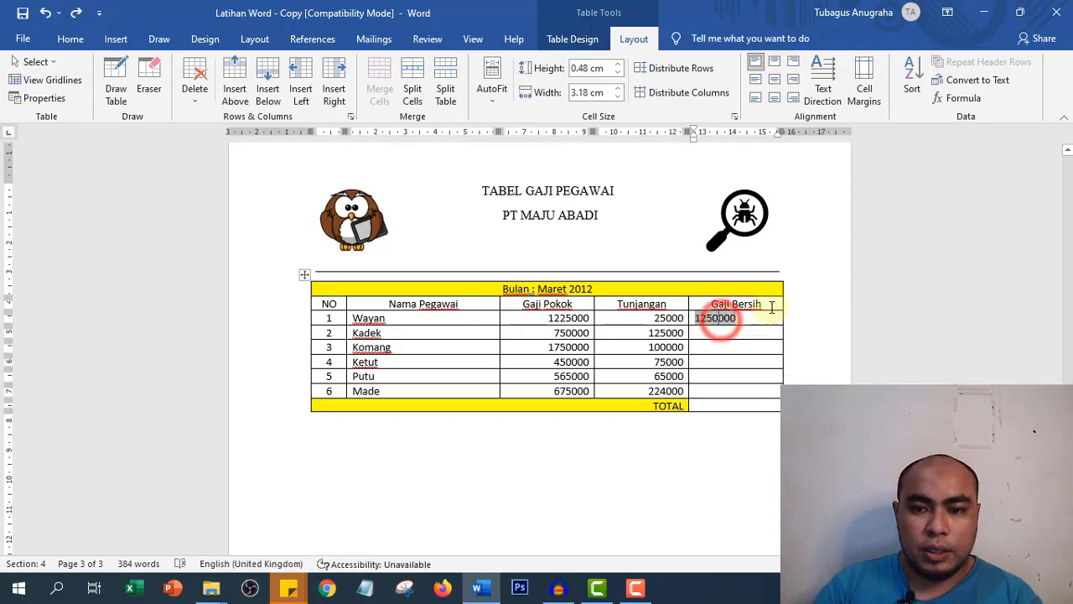
pyautogui.click(958, 98)
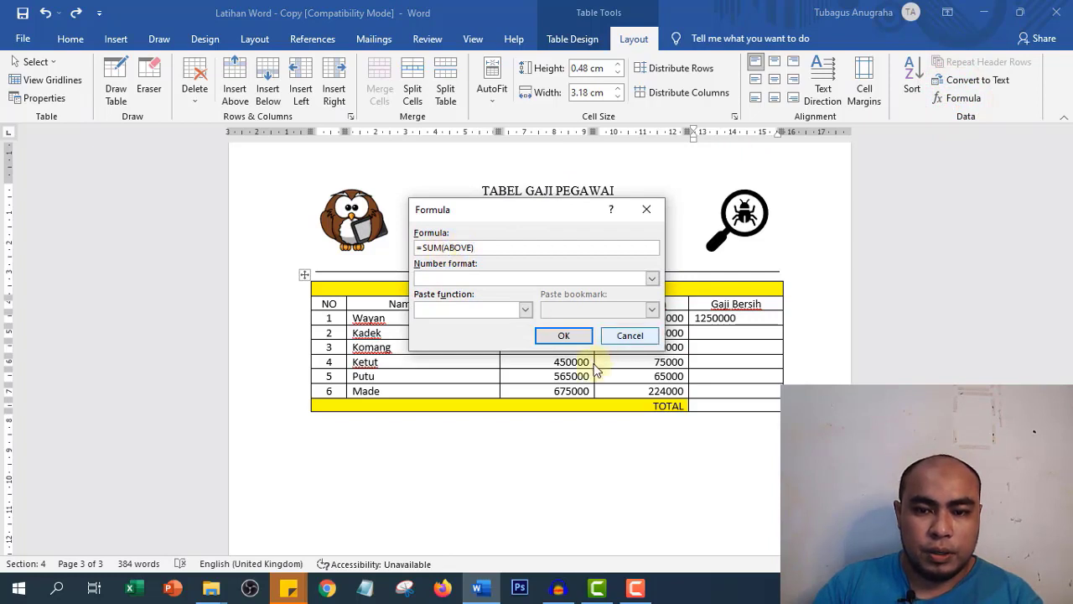
pyautogui.click(630, 335)
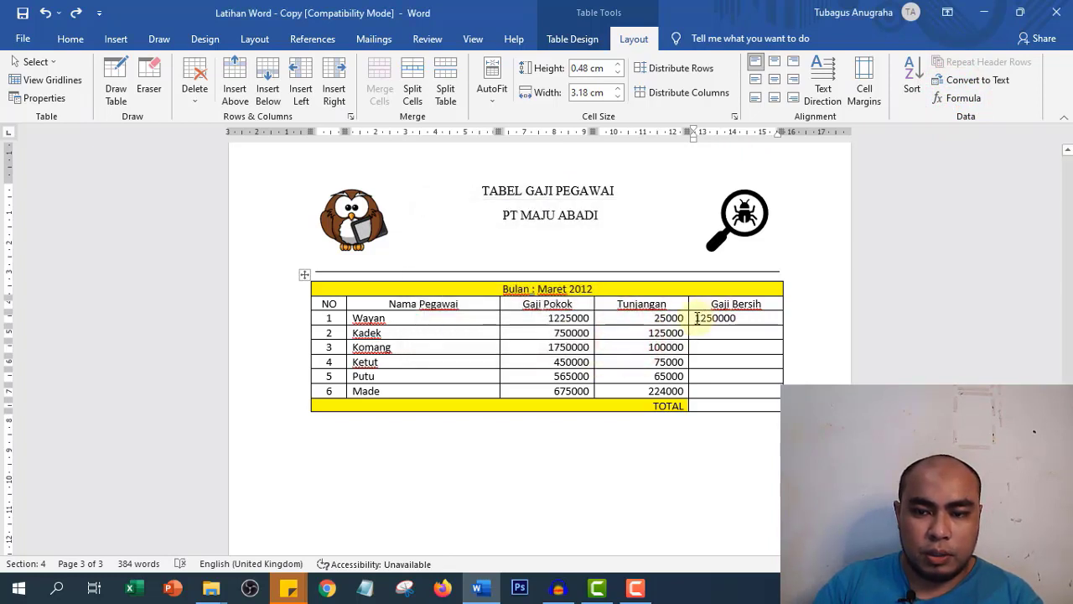
pyautogui.click(697, 318)
pyautogui.moveTo(728, 333); pyautogui.dragTo(746, 389)
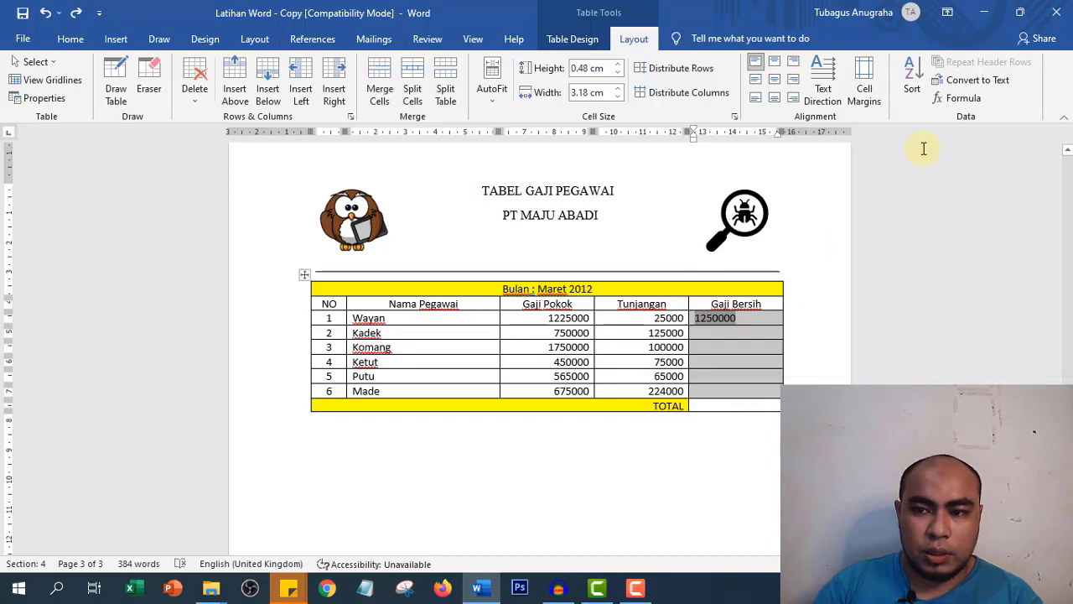
pyautogui.click(956, 99)
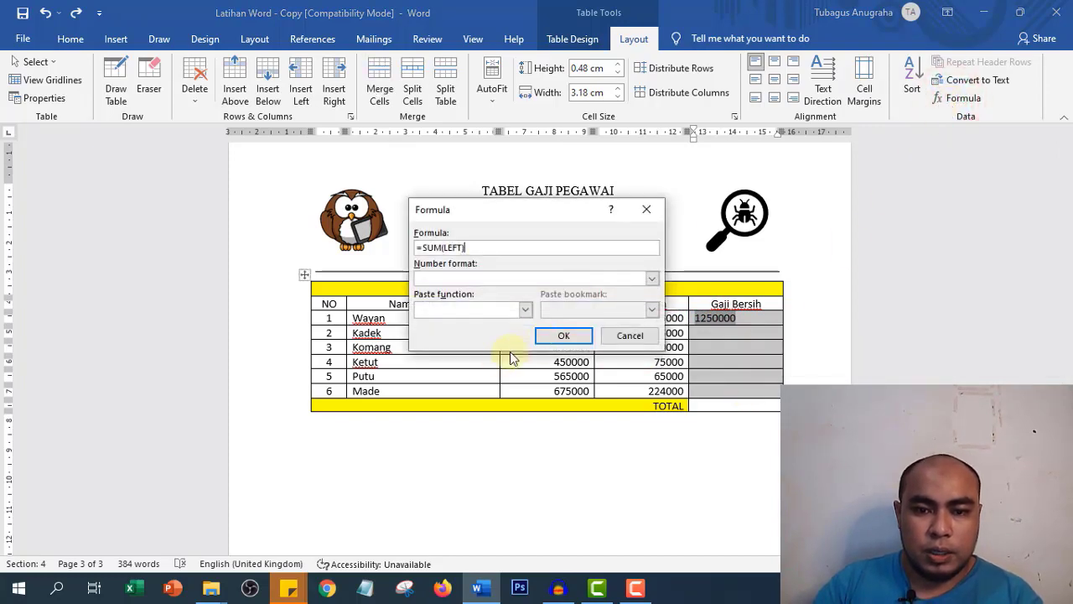
pyautogui.click(564, 336)
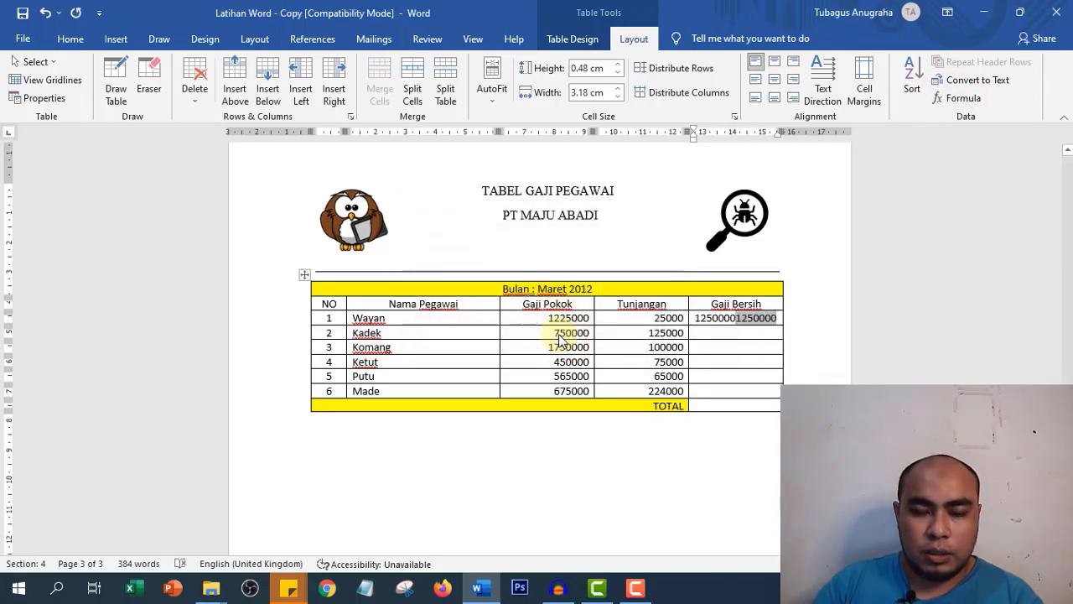
pyautogui.hotkey('ctrl', 'z')
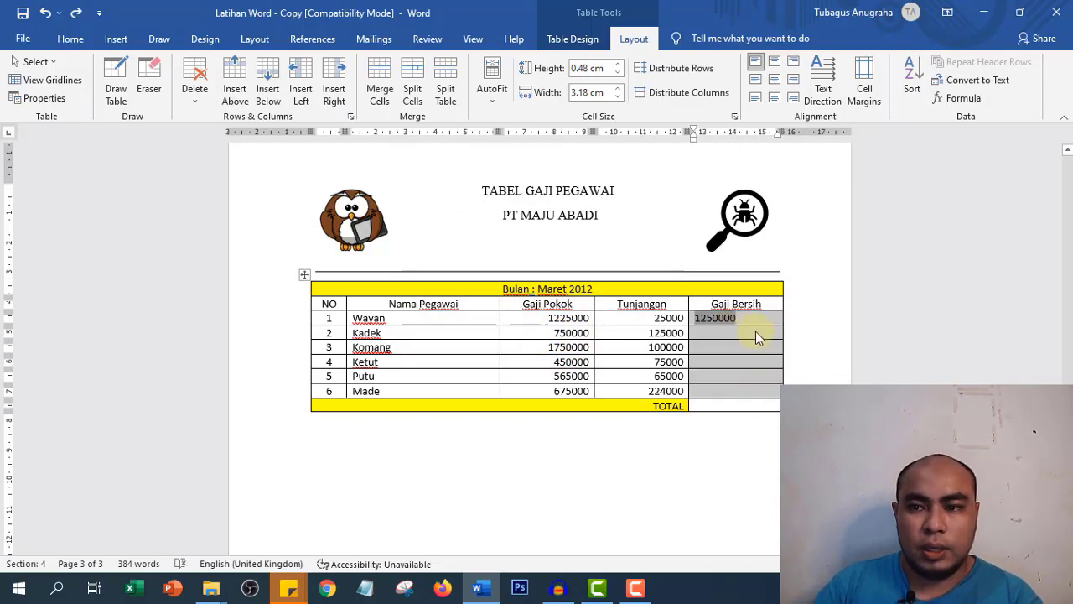
# - Fill row 2's Gaji Bersih cell with the row sum, 875000
pyautogui.click(755, 332)
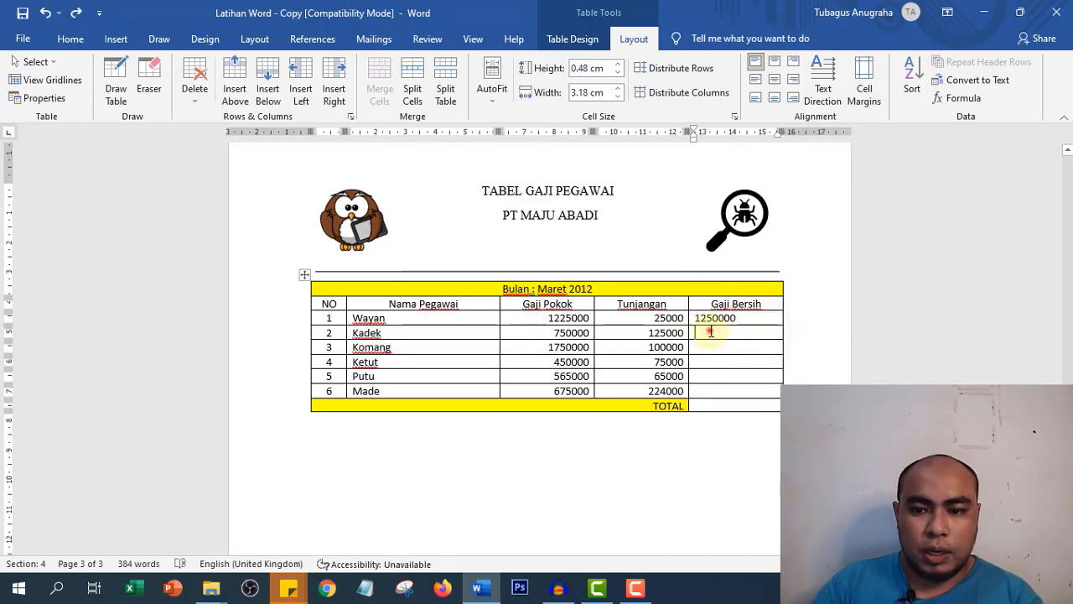
pyautogui.click(964, 99)
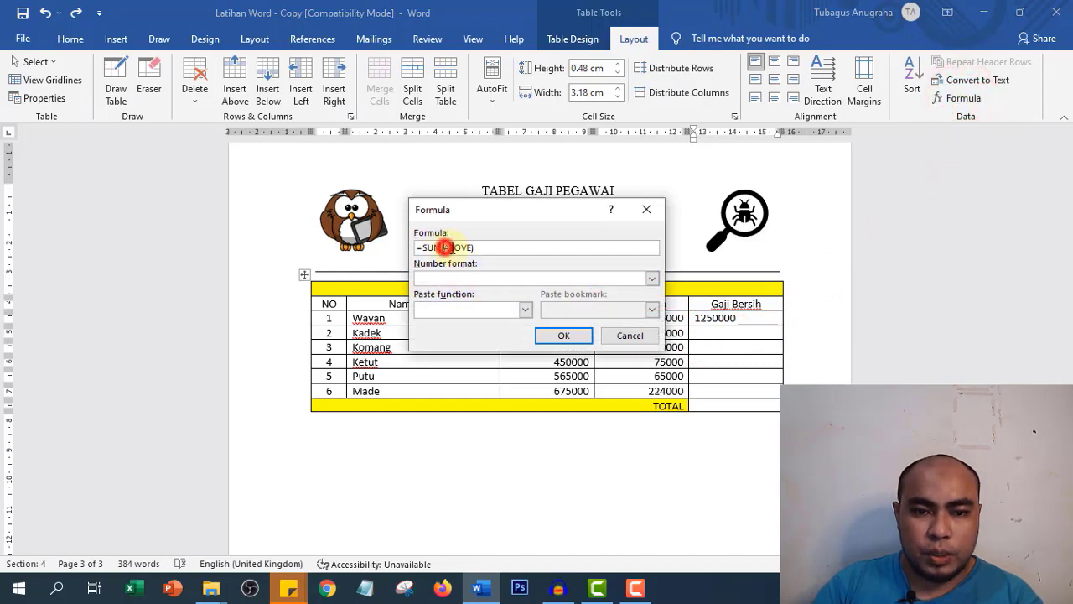
pyautogui.moveTo(444, 247); pyautogui.dragTo(472, 247)
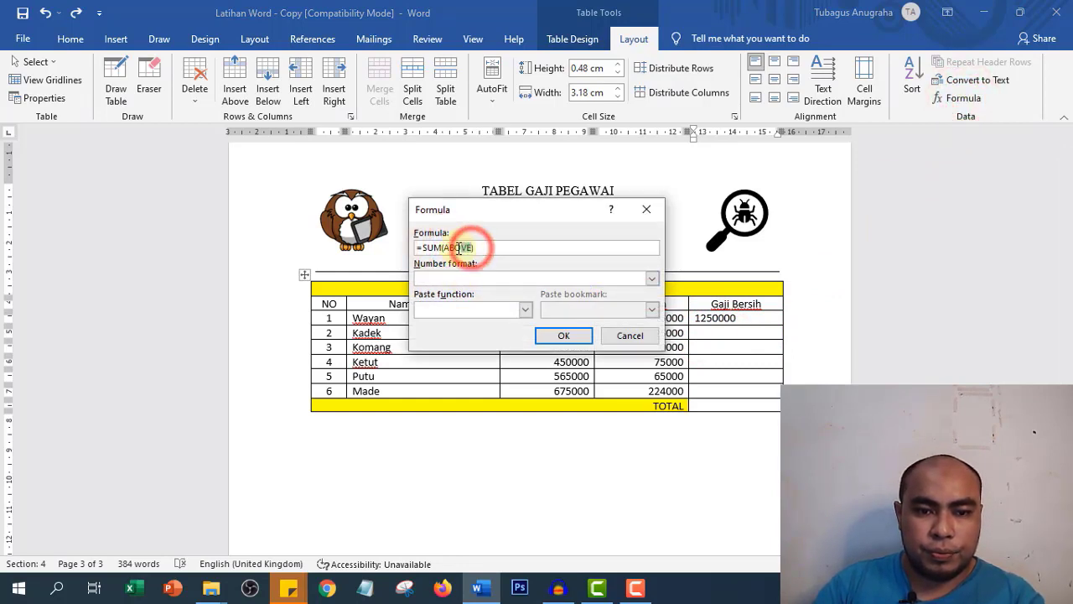
pyautogui.write('A')
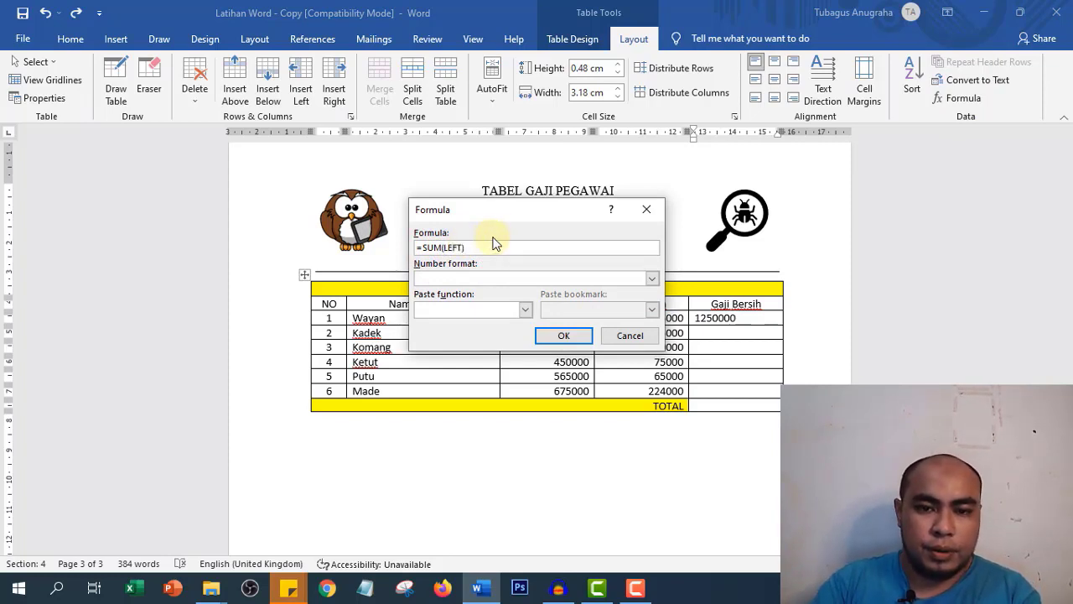
pyautogui.moveTo(474, 250); pyautogui.dragTo(384, 248)
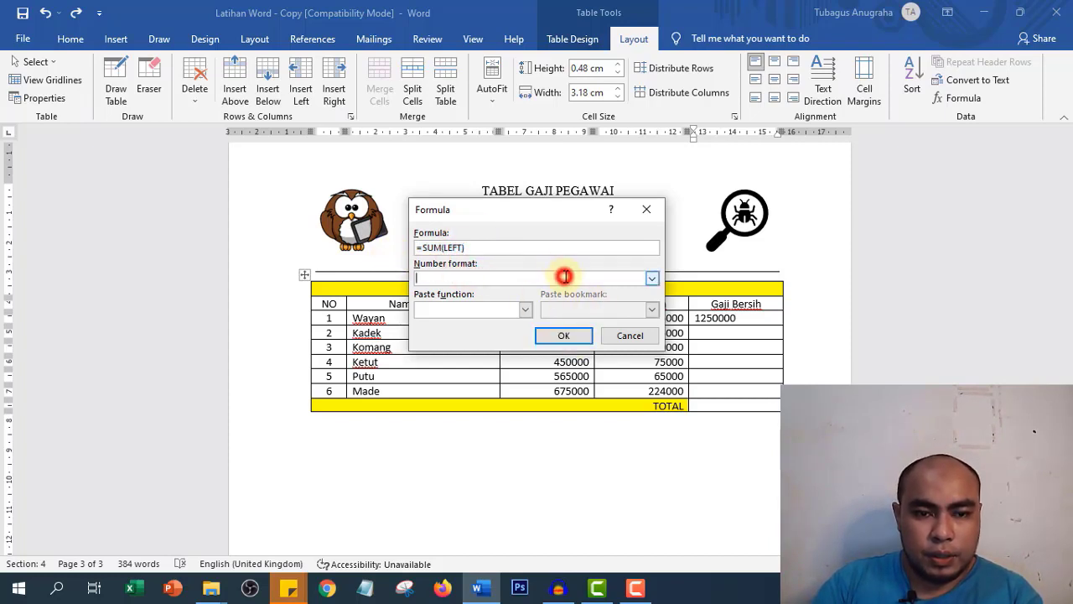
pyautogui.click(509, 310)
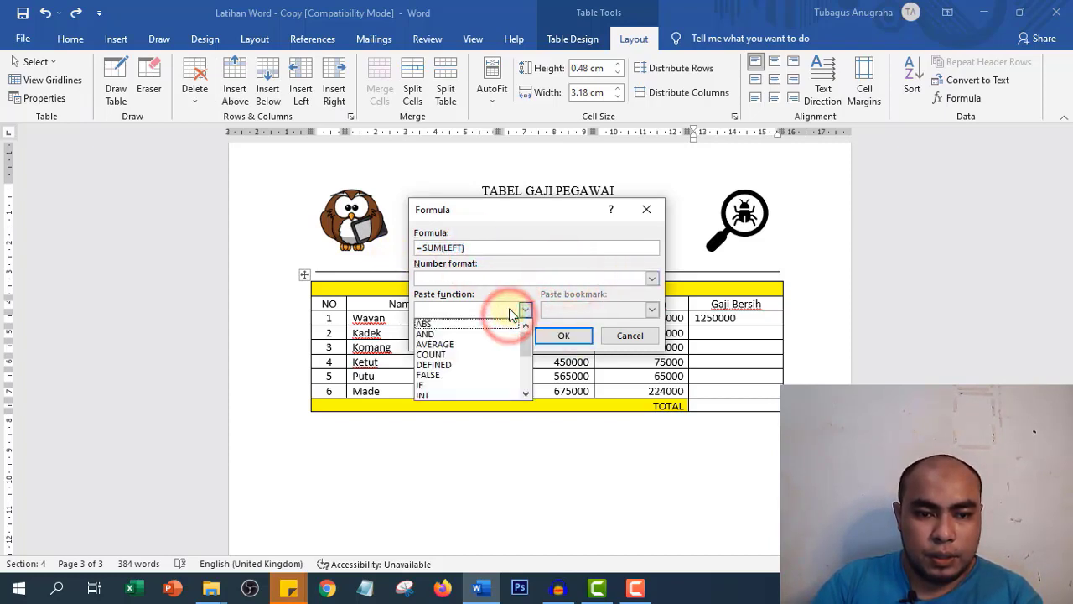
pyautogui.click(509, 310)
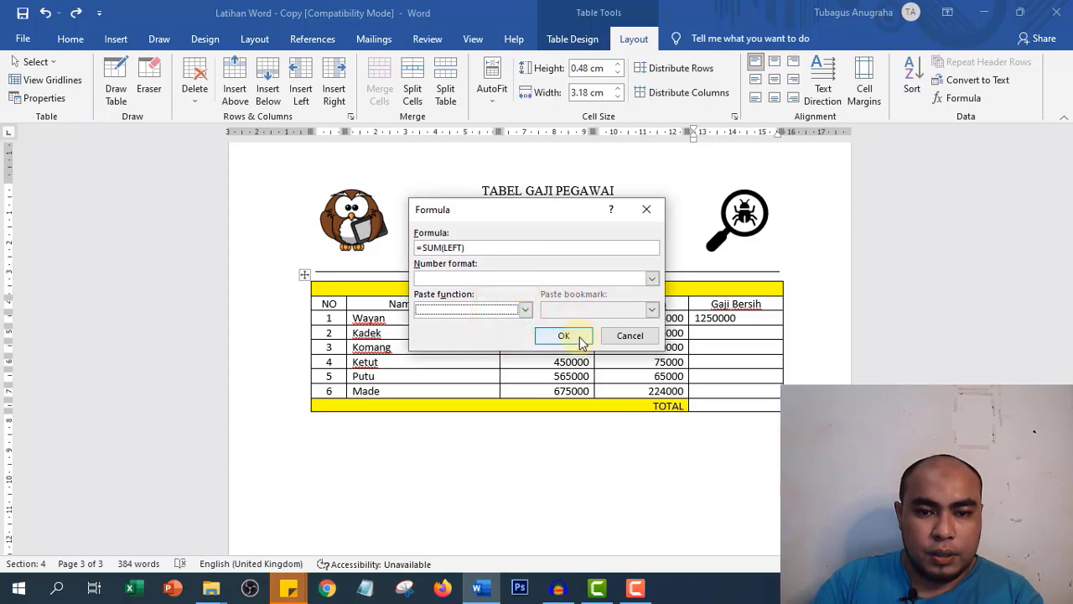
pyautogui.click(580, 338)
# - Fill rows 3 and 4 with =SUM(LEFT), giving 1850000 and 525000
pyautogui.click(714, 350)
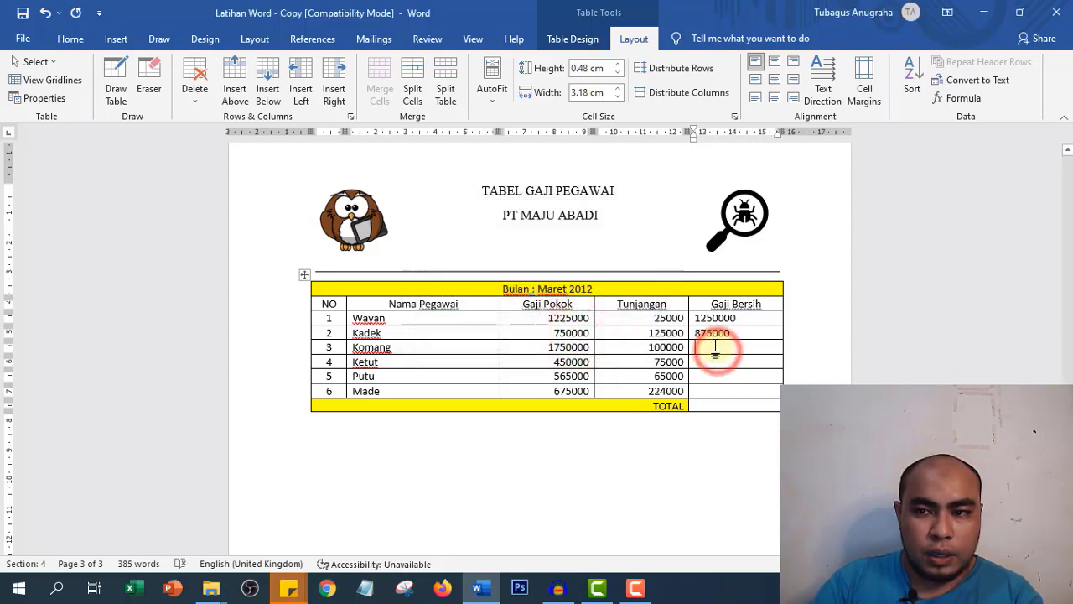
pyautogui.click(962, 98)
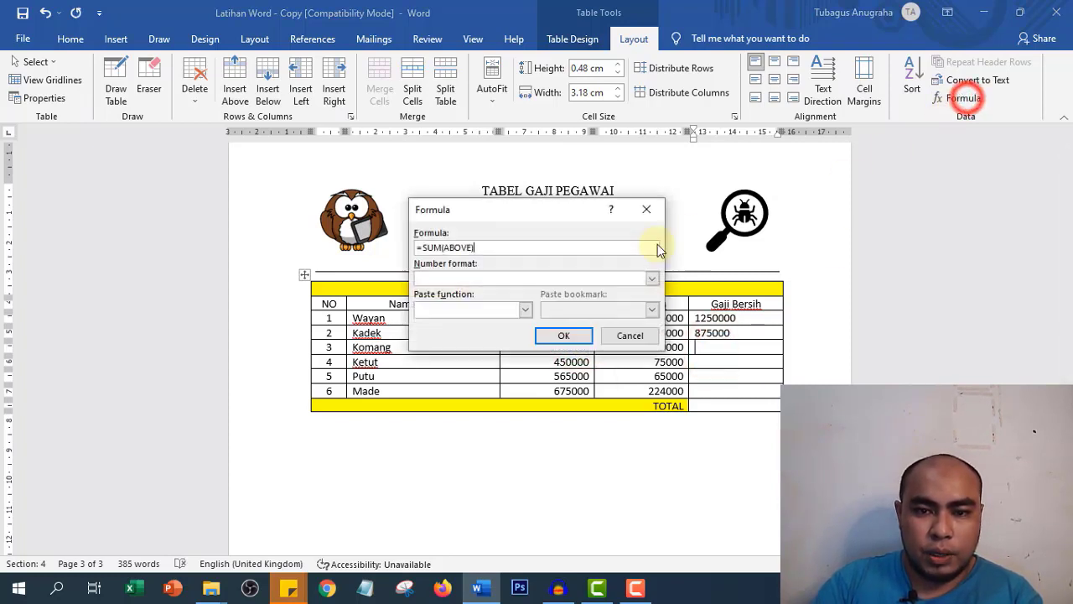
pyautogui.doubleClick(540, 246)
pyautogui.write('=SUM(LEFT)')
pyautogui.click(566, 338)
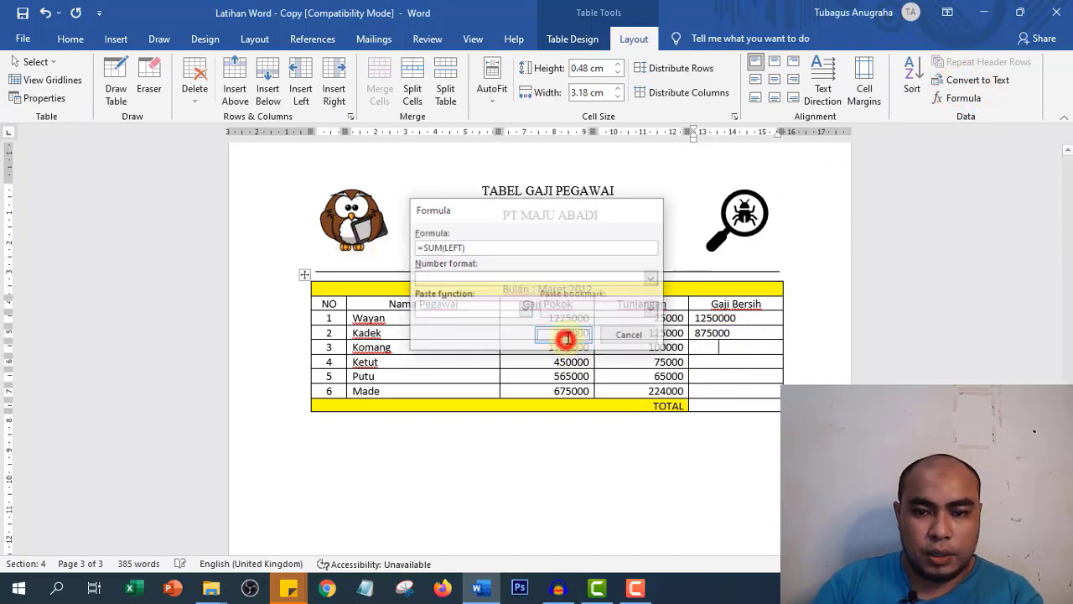
pyautogui.click(721, 361)
pyautogui.click(956, 98)
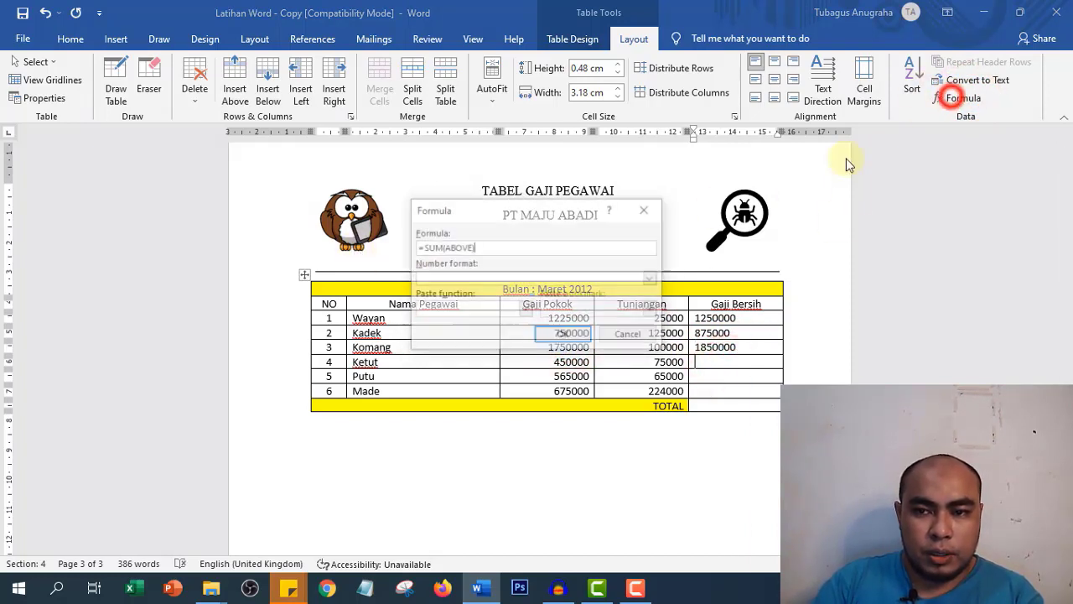
pyautogui.moveTo(493, 245); pyautogui.dragTo(400, 247)
pyautogui.write('=SUM(LEFT)')
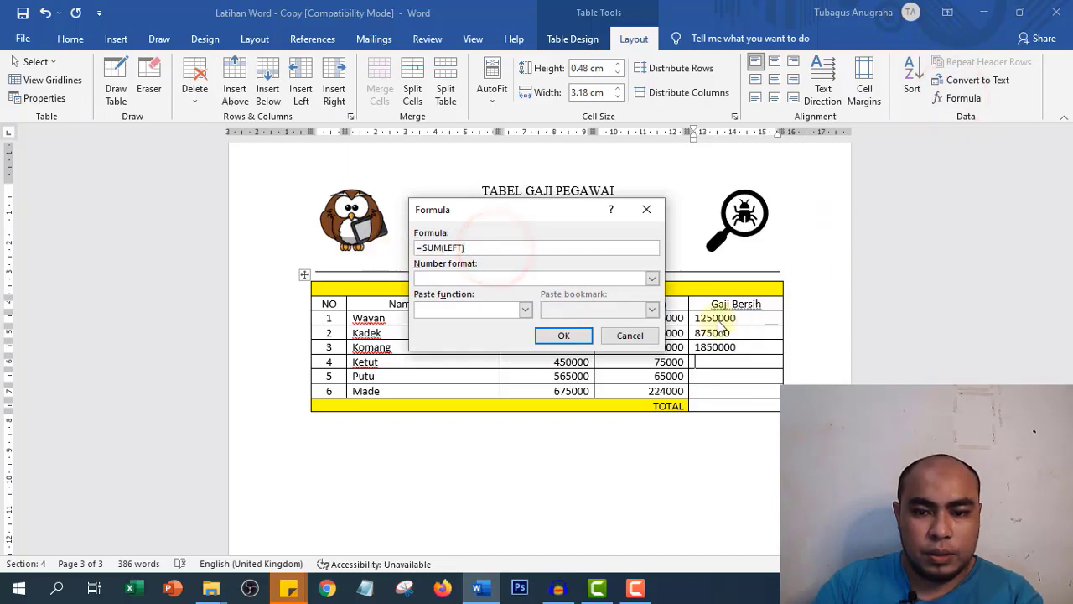
pyautogui.click(578, 337)
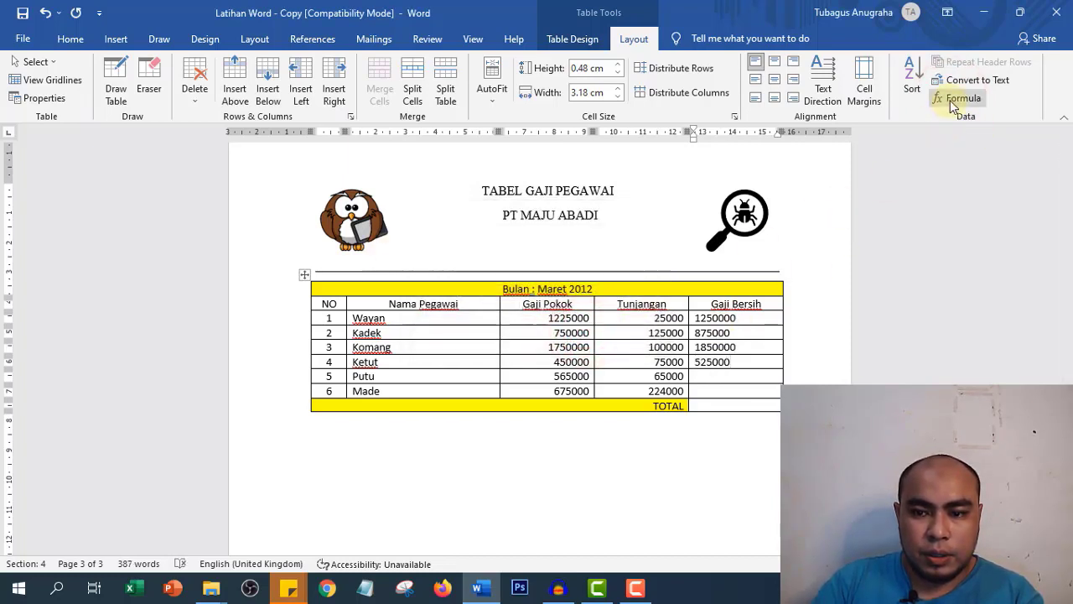
# - Fill rows 5 and 6 with =SUM(LEFT), giving 630000 and 899000
pyautogui.click(736, 377)
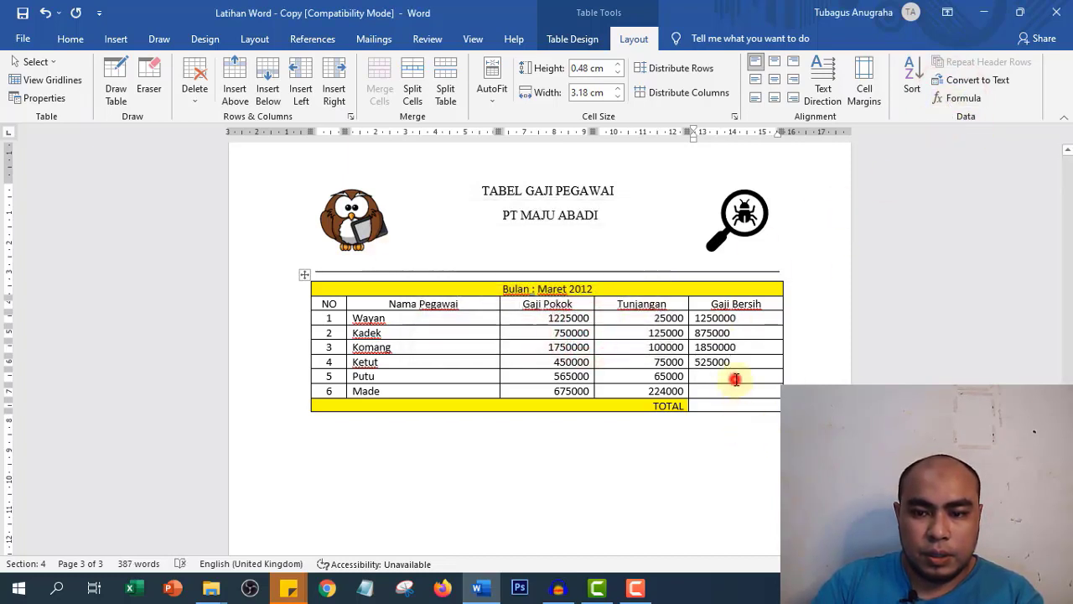
pyautogui.click(961, 98)
pyautogui.moveTo(485, 246); pyautogui.dragTo(414, 247)
pyautogui.write('=SUM(LEFT)')
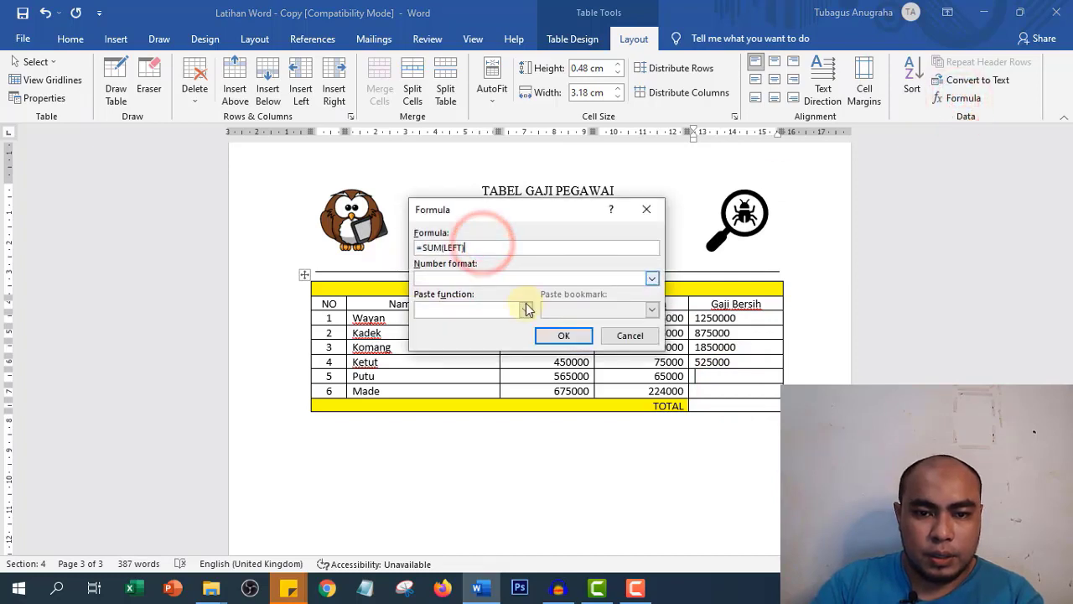
pyautogui.click(563, 336)
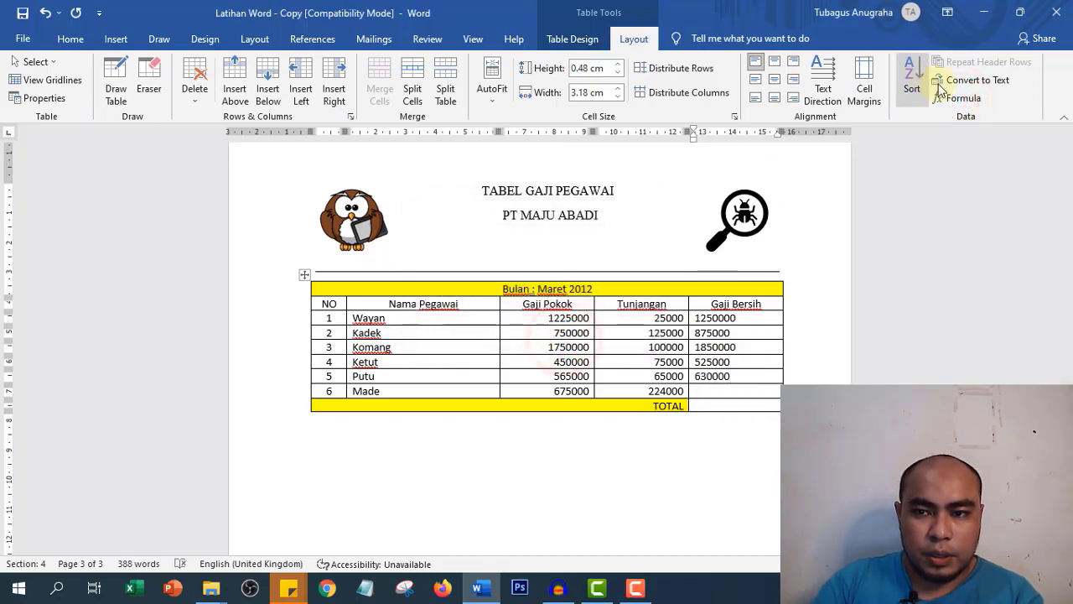
pyautogui.click(743, 391)
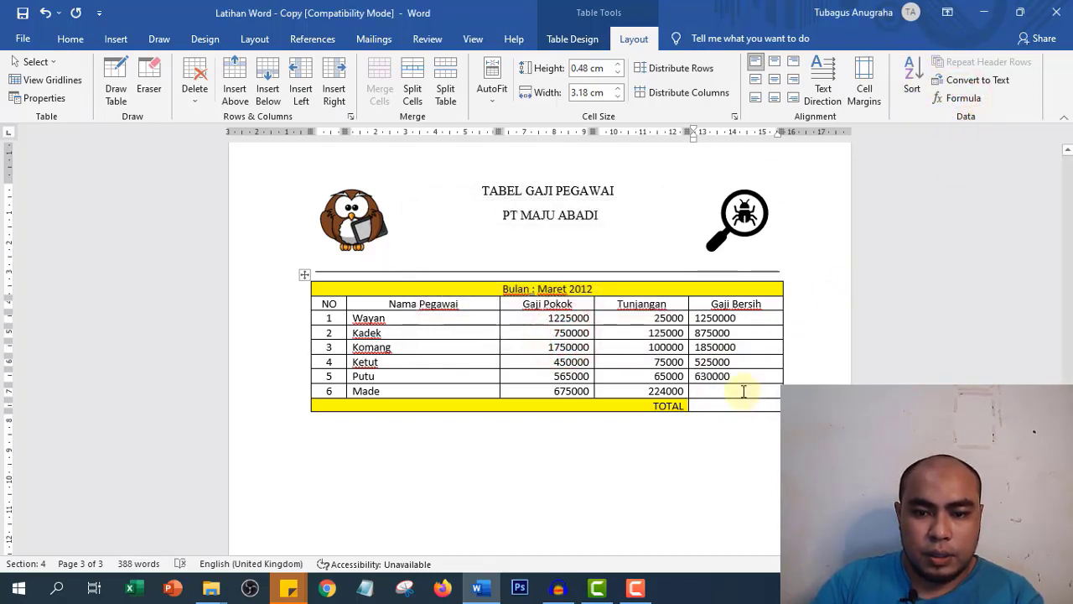
pyautogui.click(956, 98)
pyautogui.moveTo(484, 248); pyautogui.dragTo(369, 249)
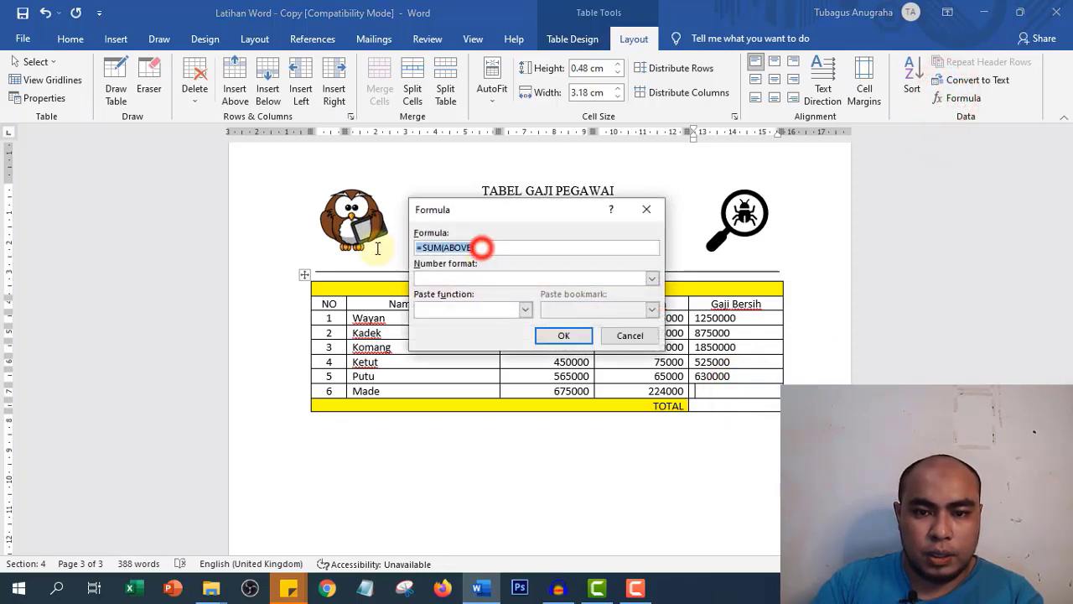
pyautogui.write('=SUM(LEFT)')
pyautogui.click(565, 337)
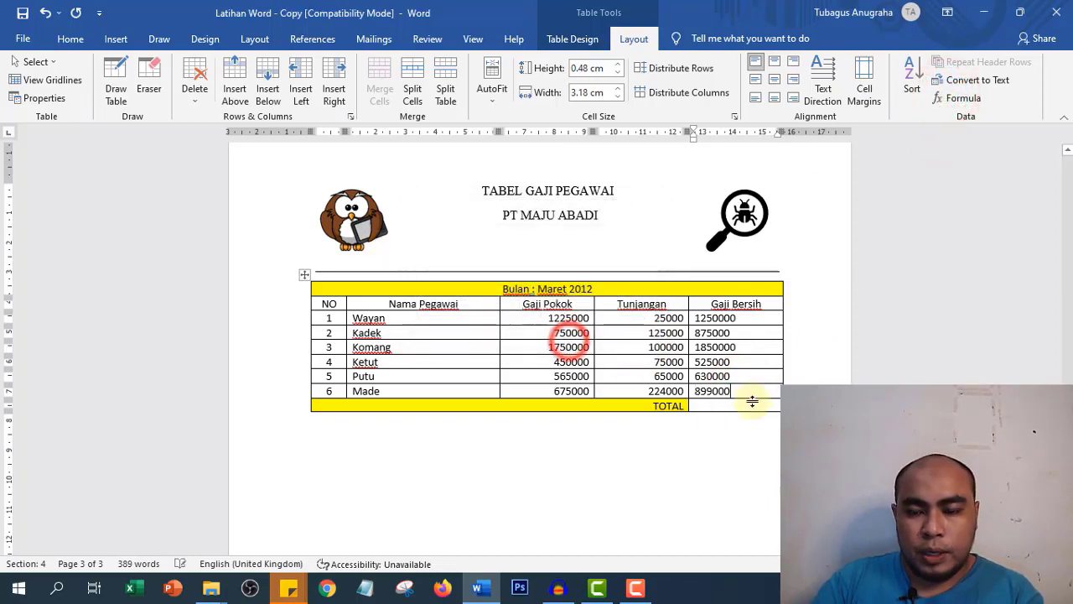
pyautogui.click(707, 407)
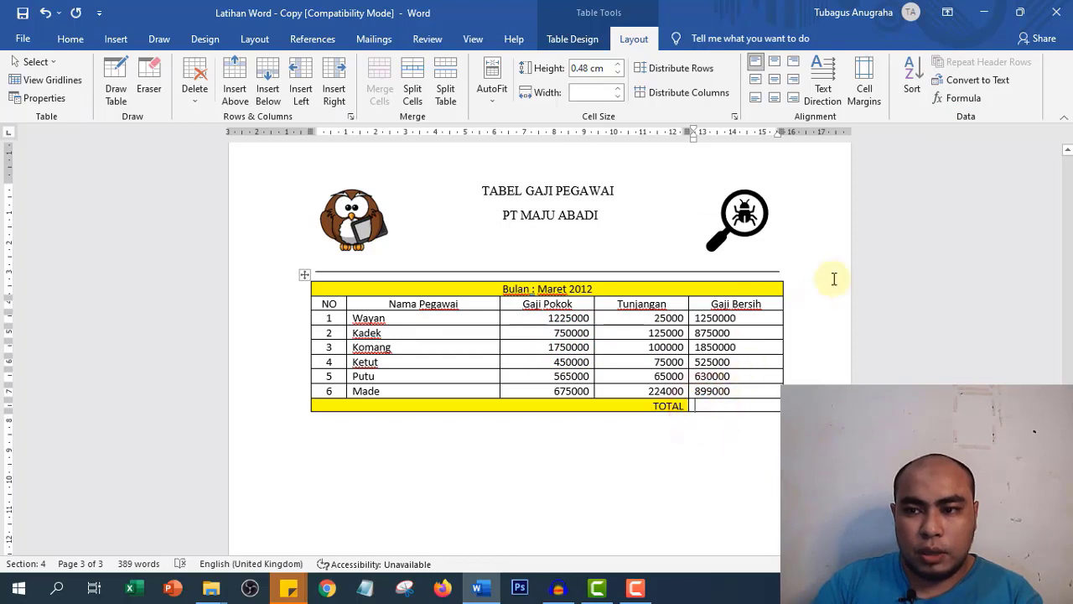
# - Insert the =SUM(ABOVE) column total 6029000 into the TOTAL row's Gaji Bersih cell
pyautogui.click(964, 100)
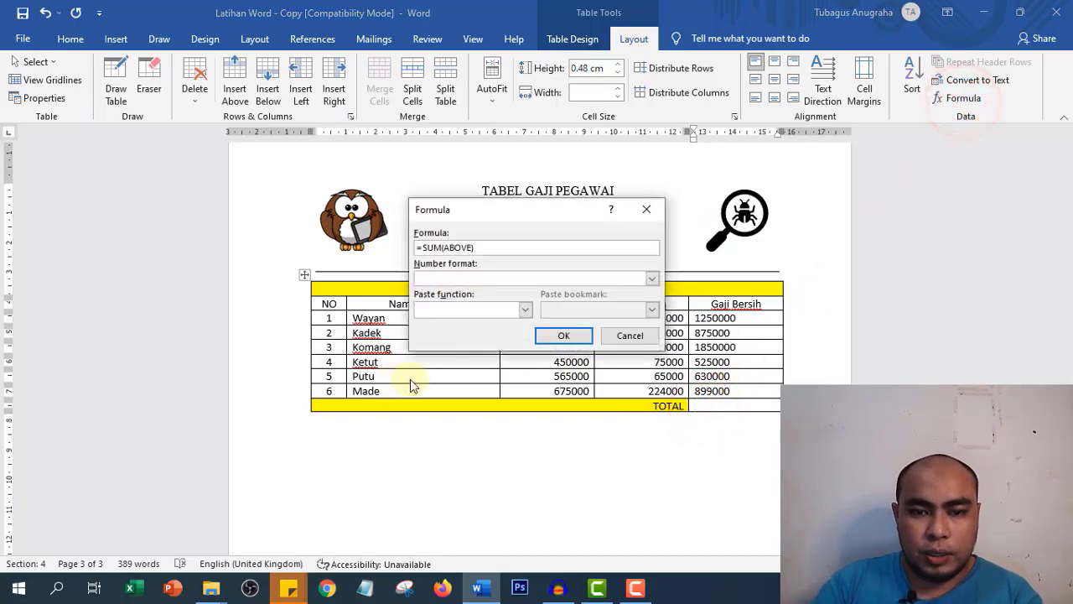
pyautogui.click(561, 335)
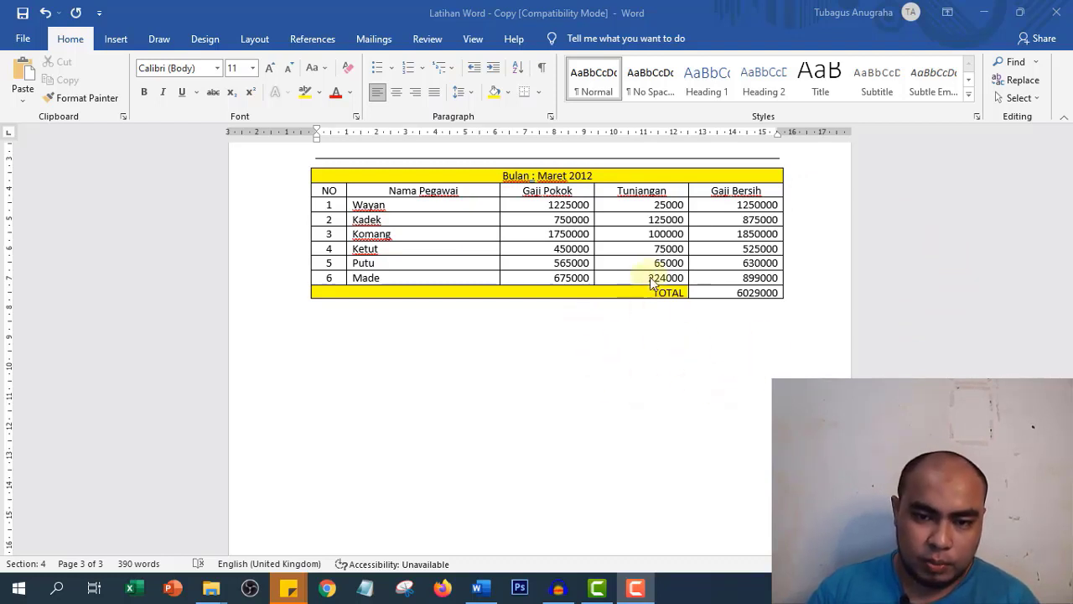
pyautogui.click(340, 312)
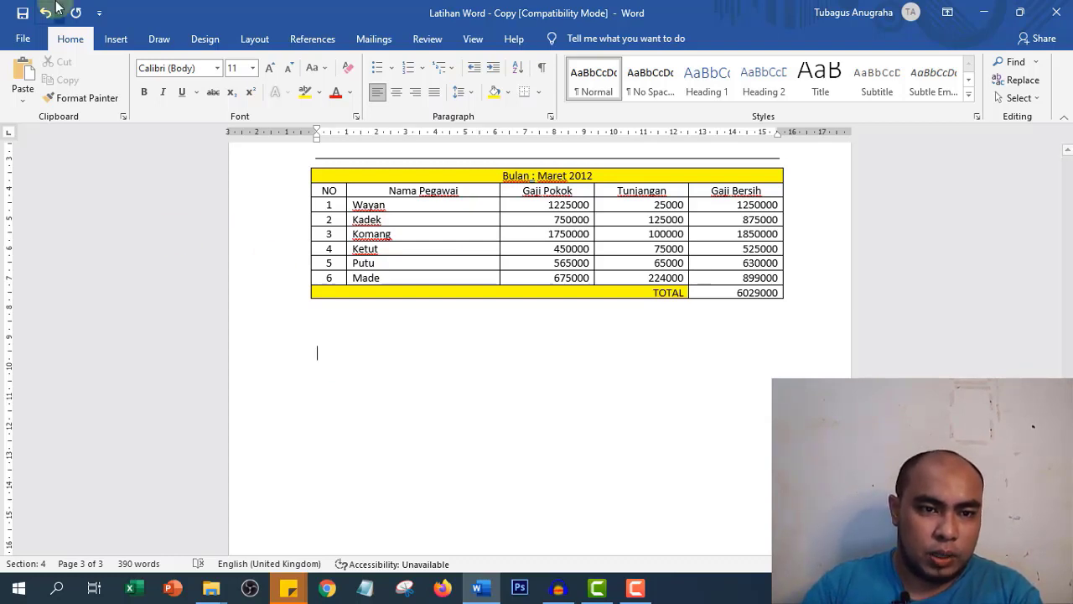
pyautogui.click(113, 39)
pyautogui.click(183, 40)
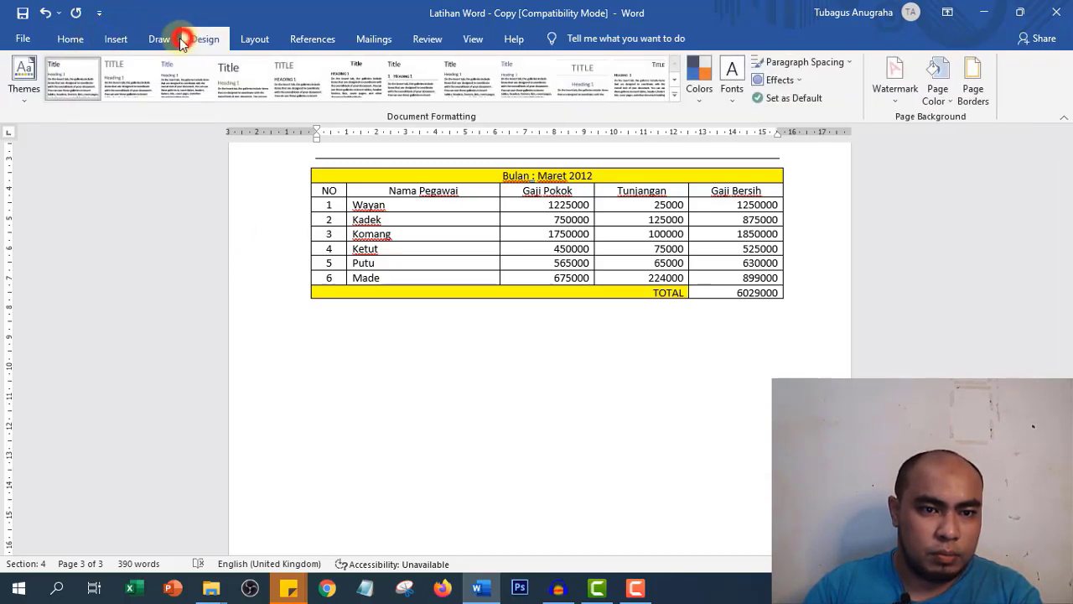
pyautogui.click(157, 39)
pyautogui.click(117, 39)
pyautogui.click(217, 42)
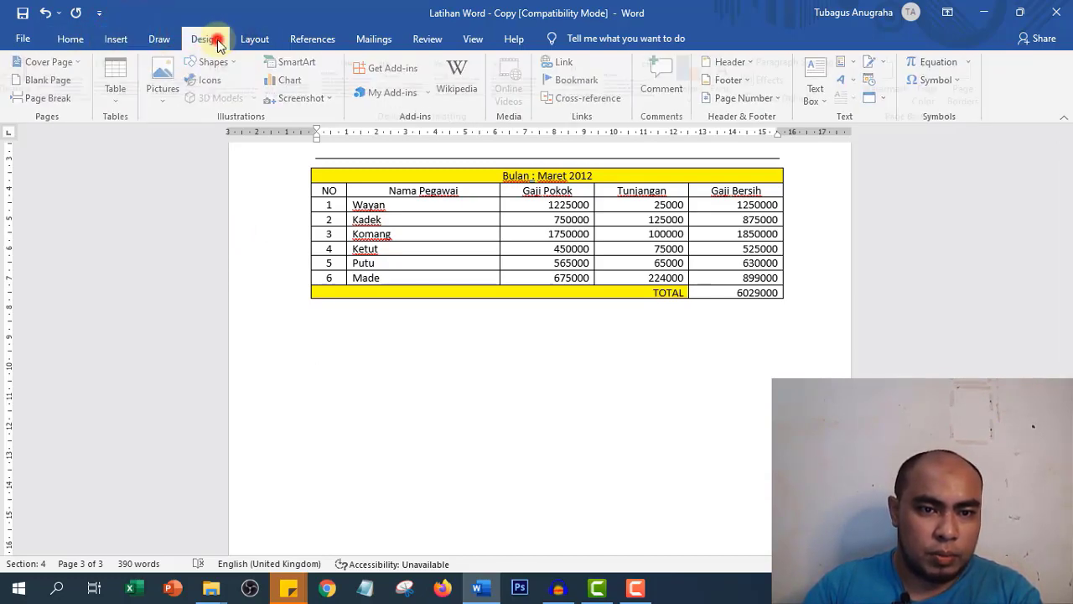
pyautogui.click(116, 40)
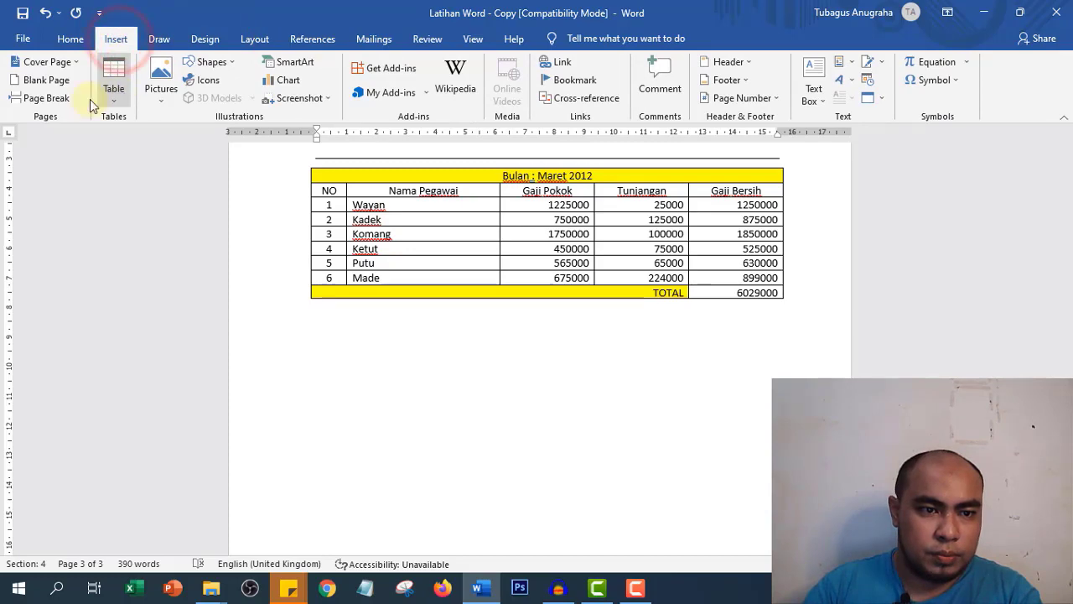
pyautogui.click(158, 39)
pyautogui.click(205, 39)
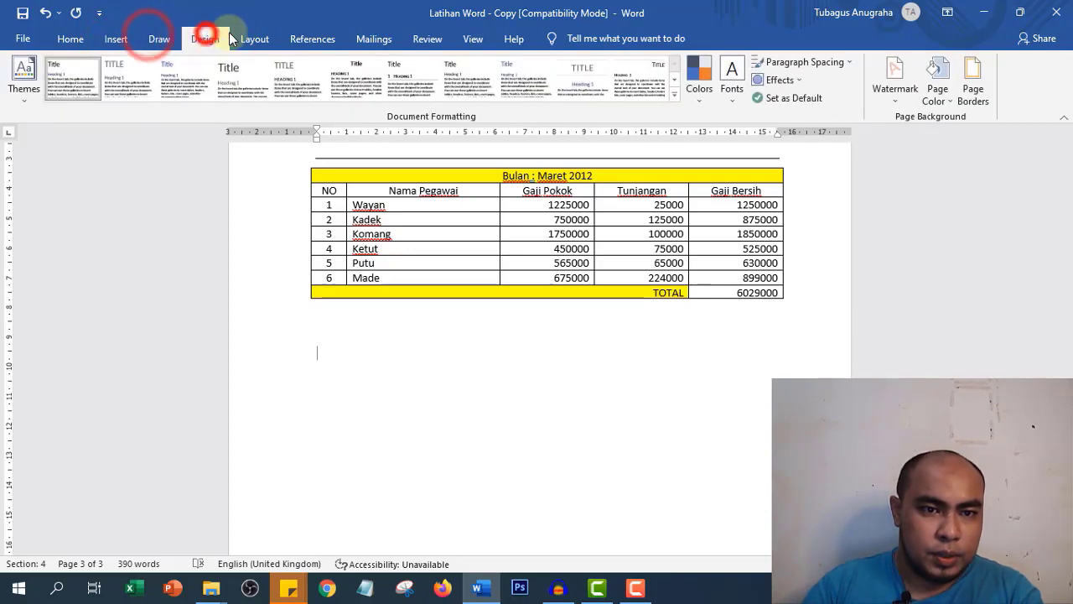
pyautogui.click(243, 39)
pyautogui.click(151, 94)
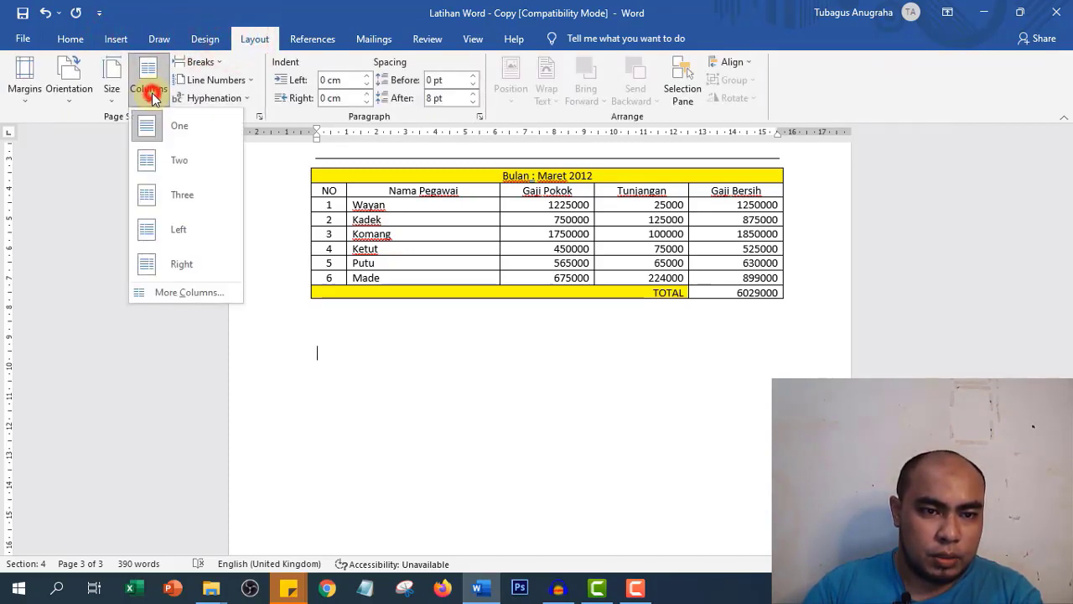
pyautogui.click(159, 160)
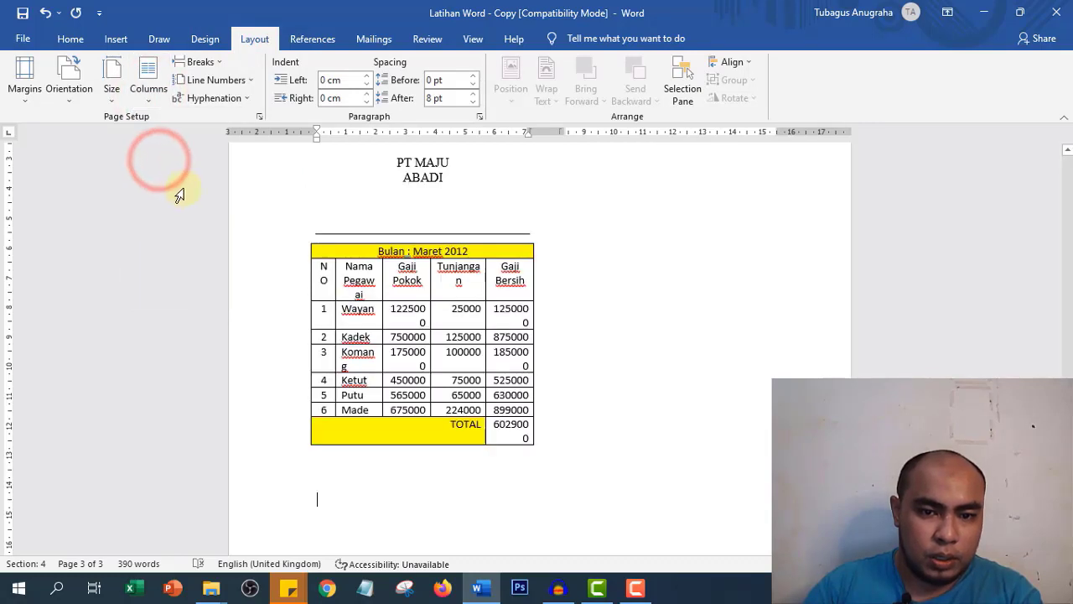
pyautogui.hotkey('ctrl', 'z')
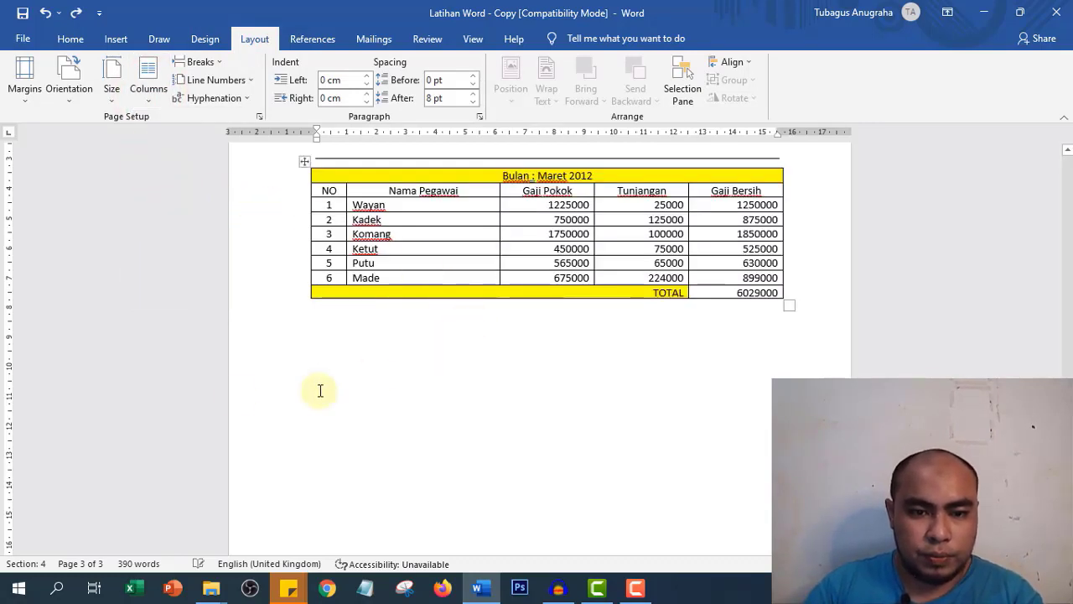
pyautogui.click(251, 361)
pyautogui.click(154, 81)
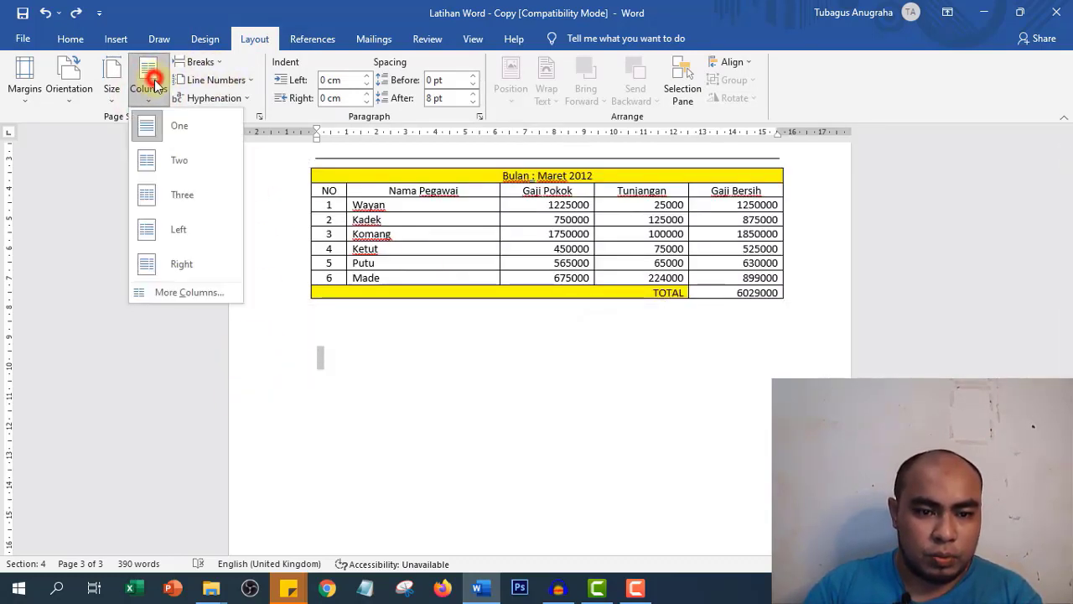
pyautogui.click(162, 160)
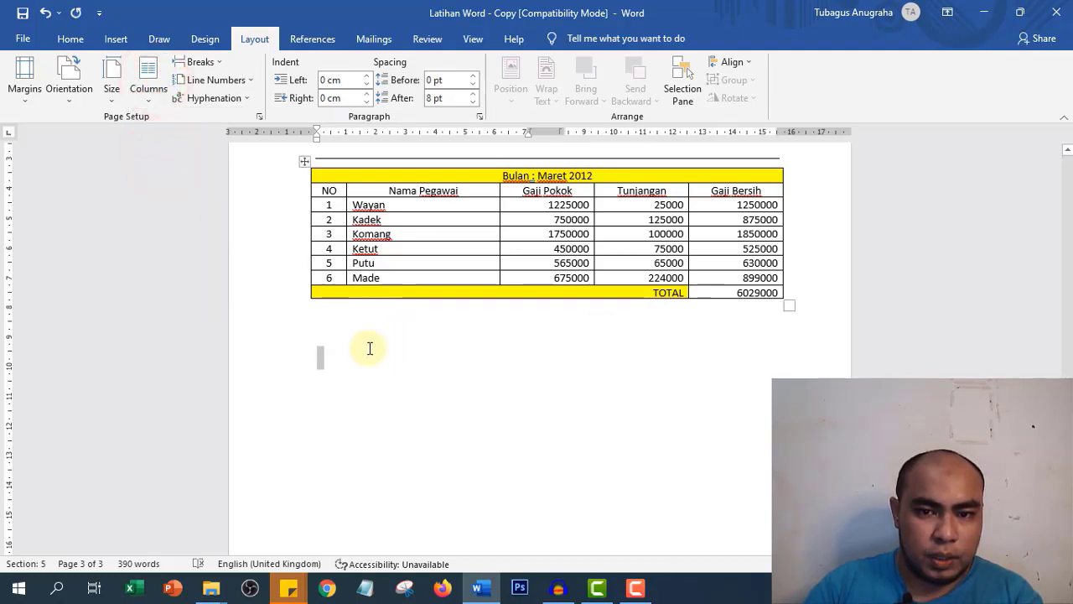
pyautogui.click(331, 358)
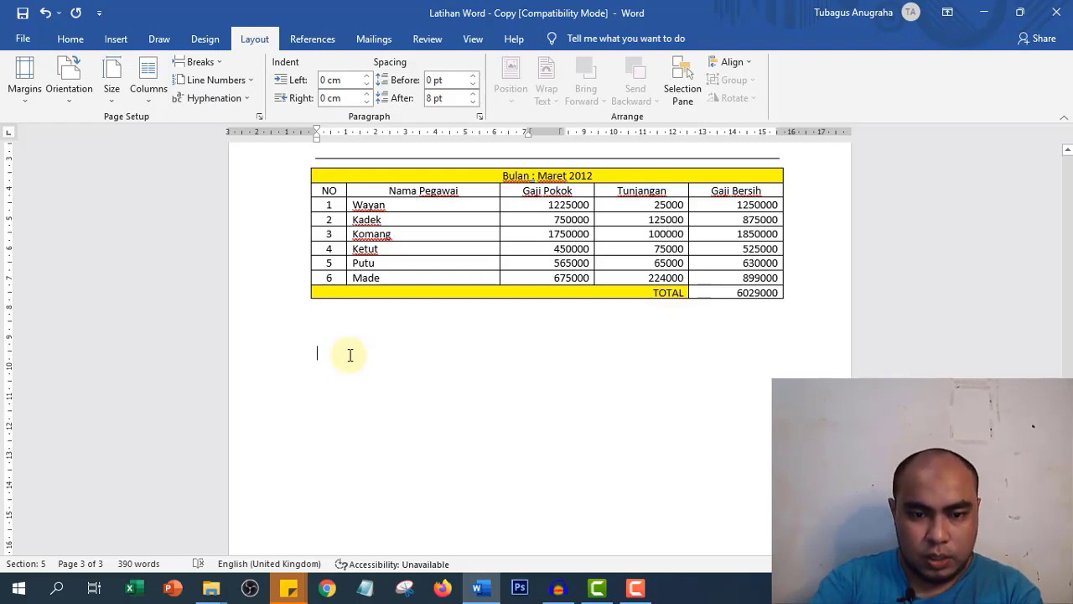
pyautogui.hotkey('ctrl', 'z')
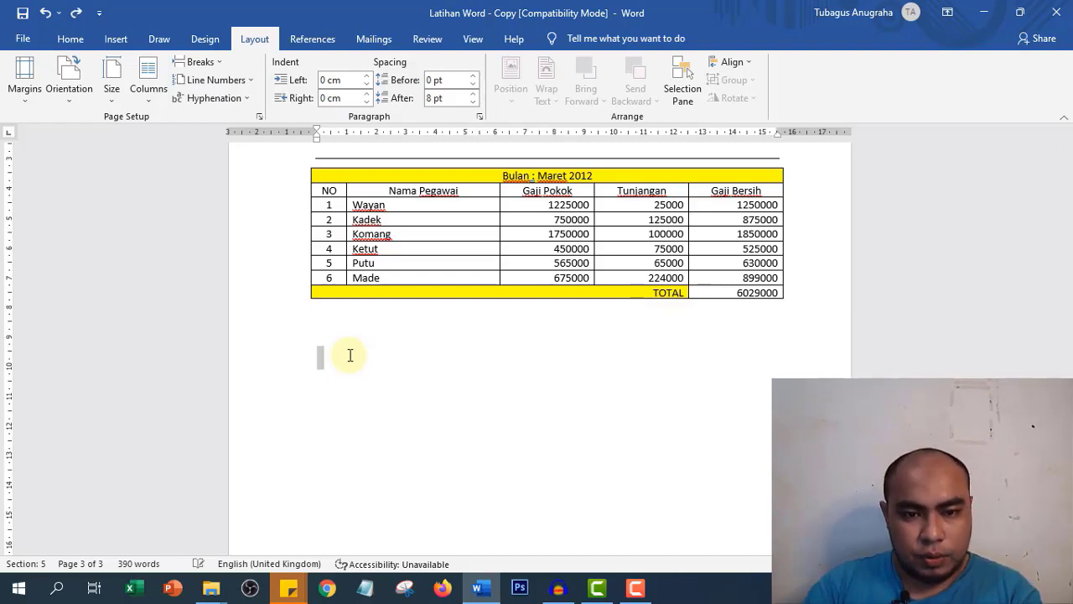
# - Below the table, type 'Mengetahui,', the signer's name in parentheses, and 'Personalia' beneath it
pyautogui.click(329, 358)
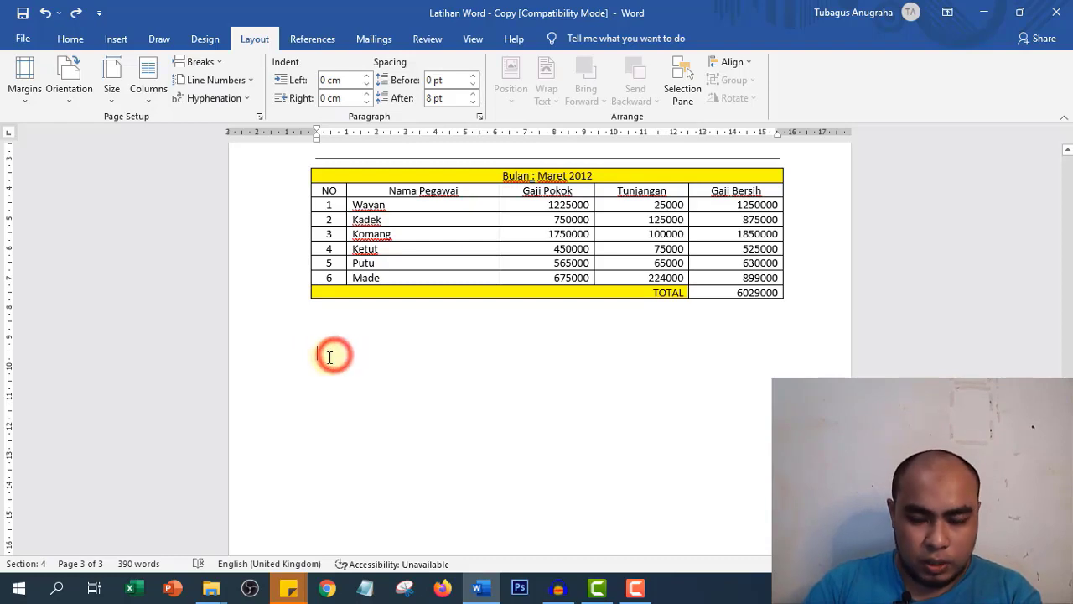
pyautogui.write('Meng')
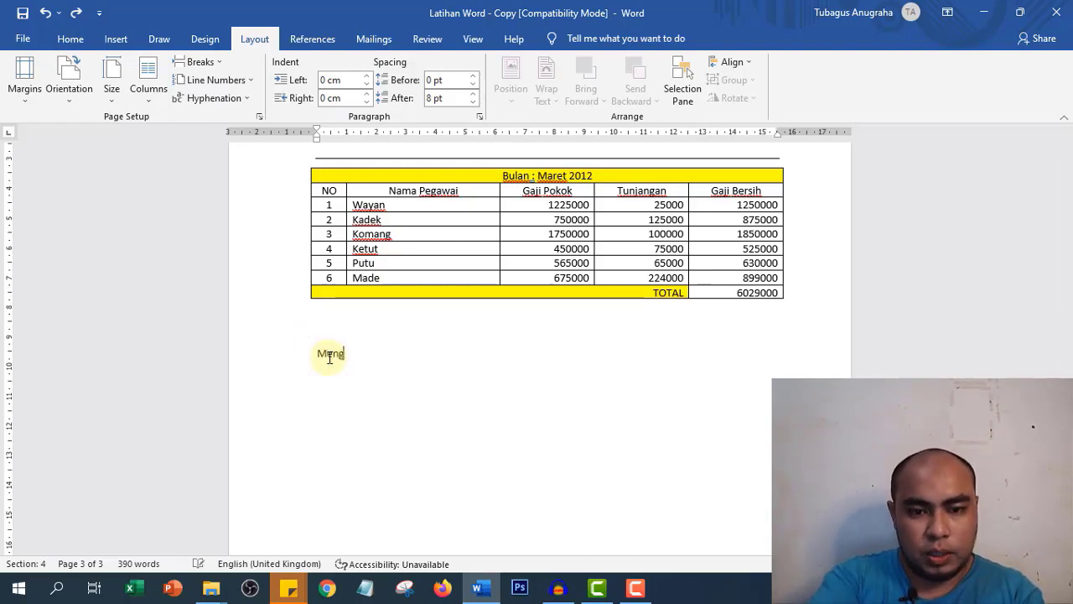
pyautogui.write('etahu')
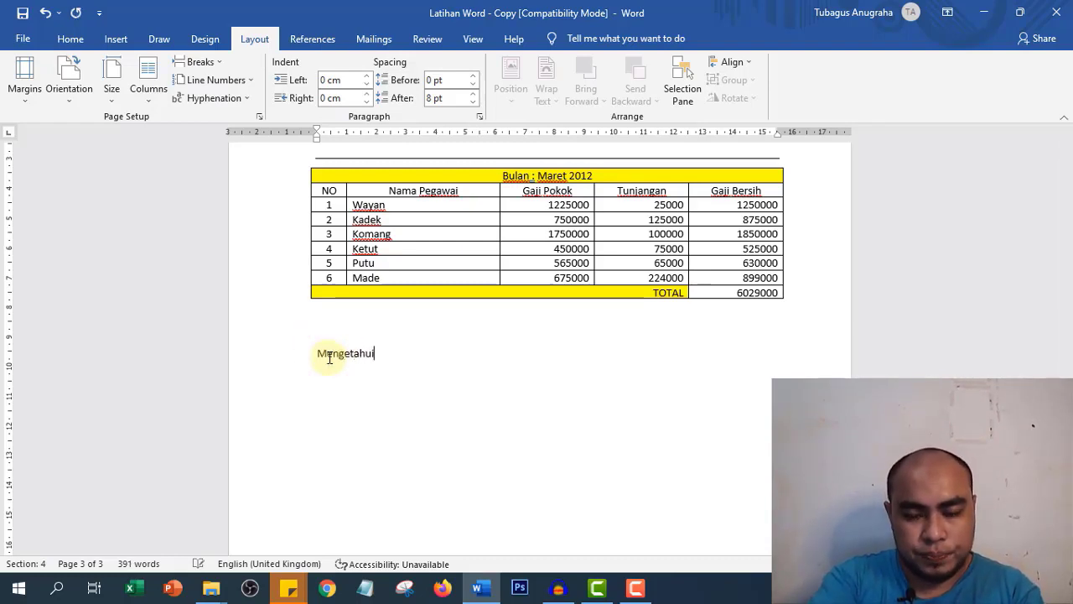
pyautogui.write('i')
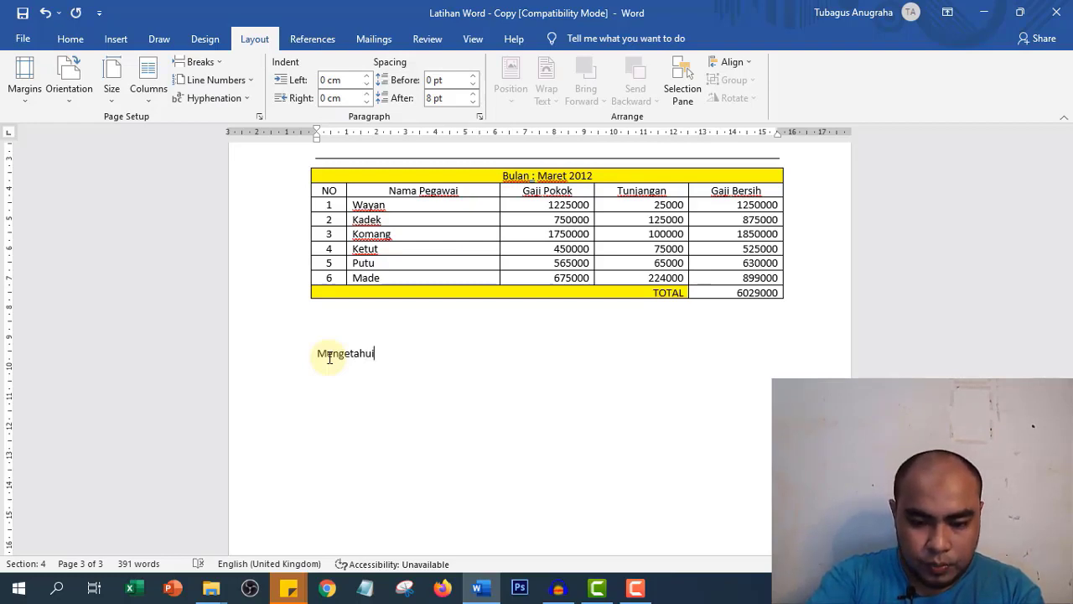
pyautogui.write(',')
pyautogui.press('Return')
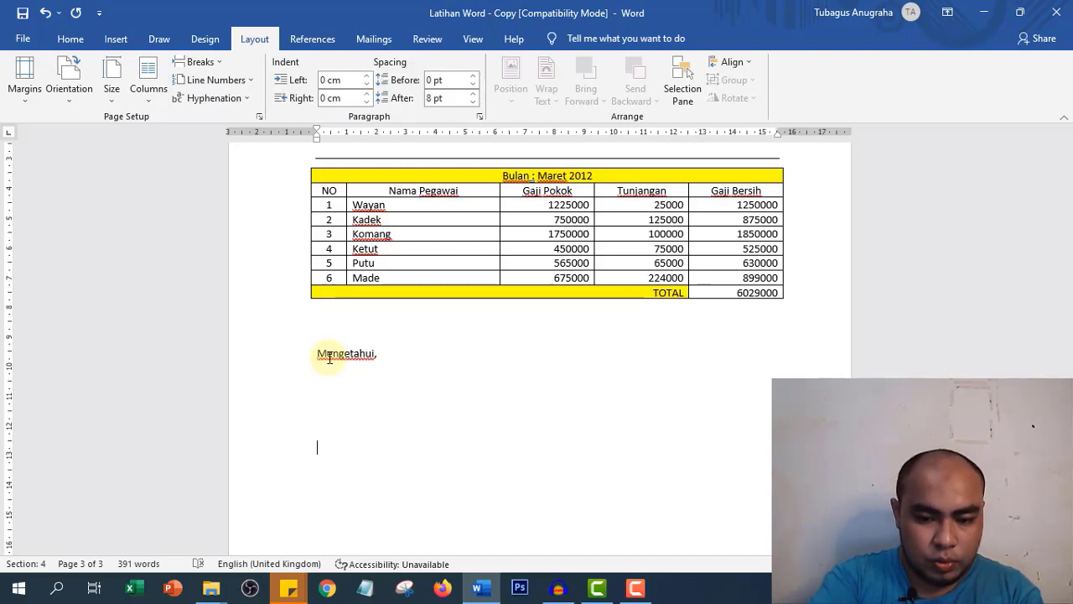
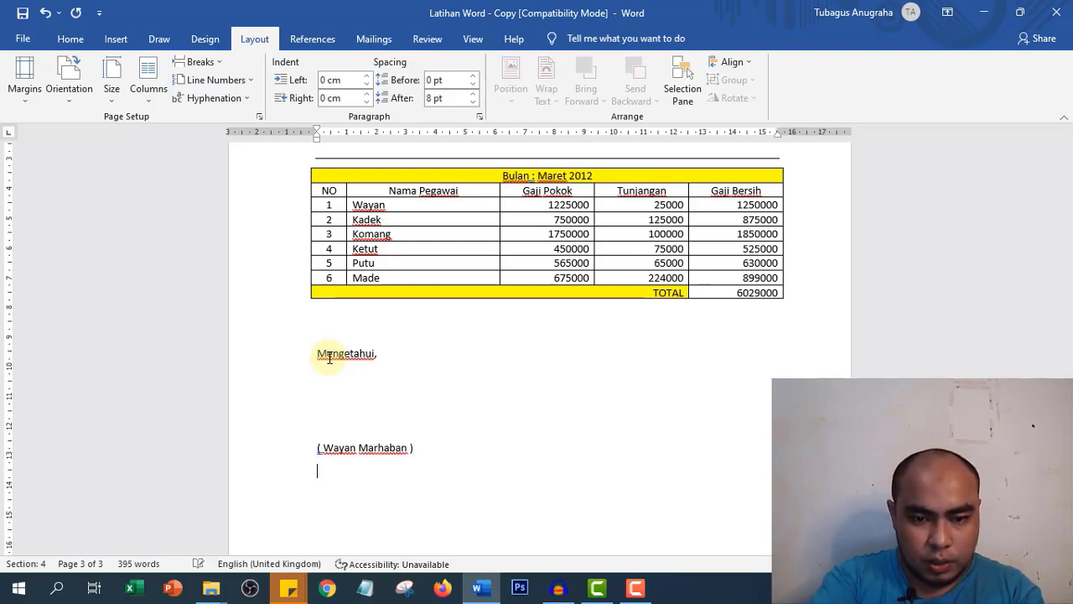
pyautogui.press('Return')
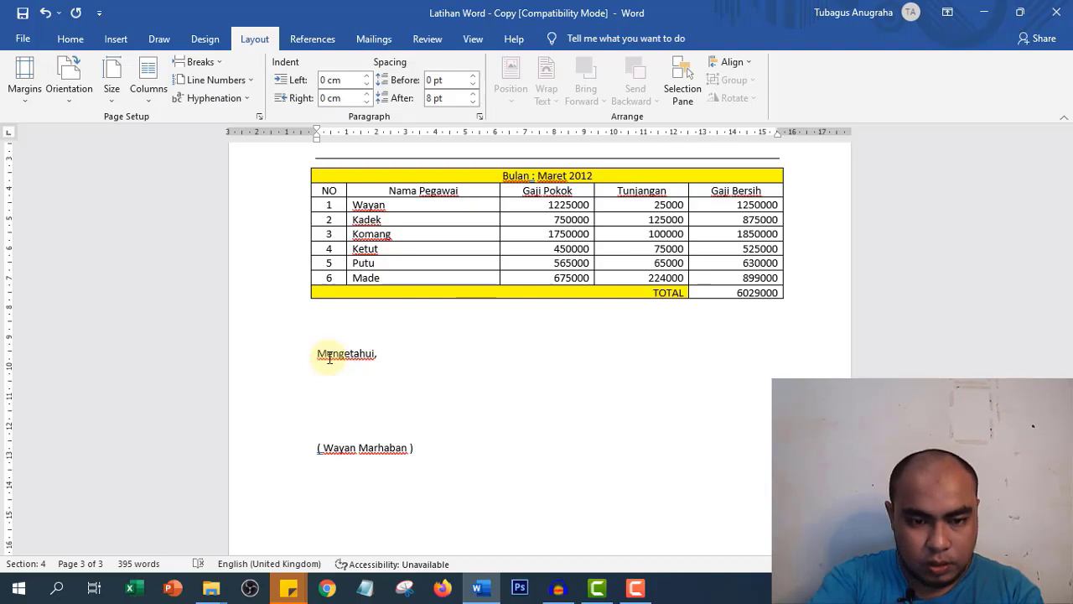
pyautogui.write('Personalia')
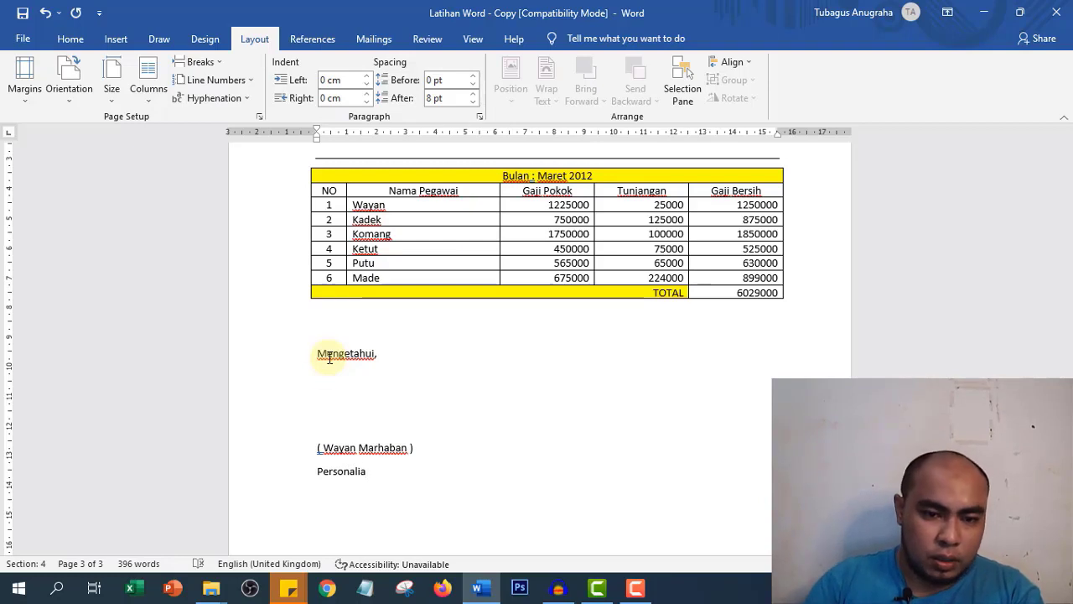
pyautogui.moveTo(285, 447); pyautogui.dragTo(283, 474)
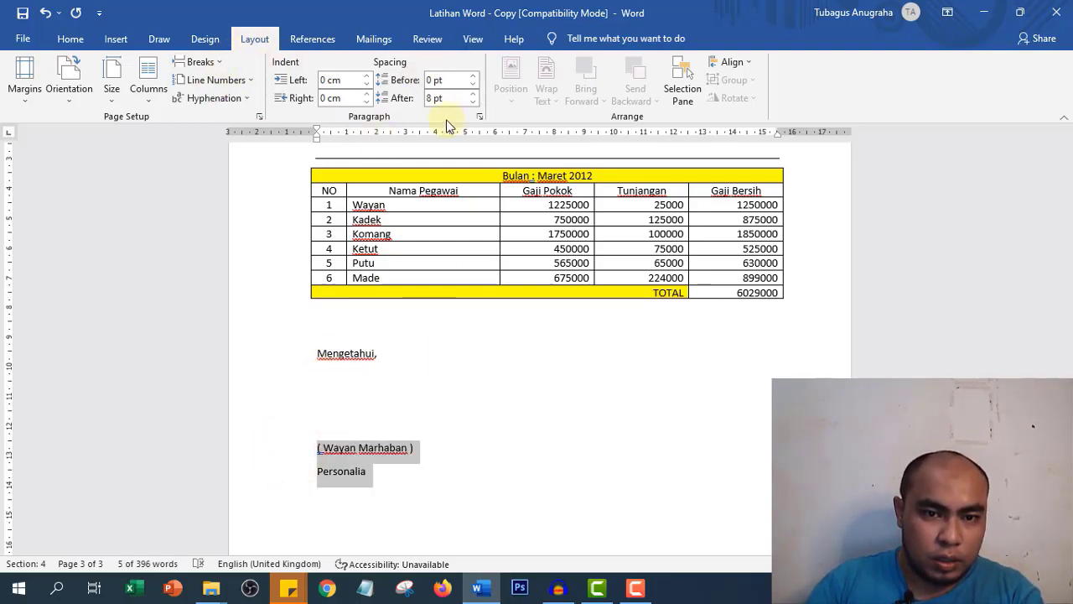
# - Give the signatory name and Personalia lines 0 pt spacing after and single line spacing
pyautogui.click(116, 40)
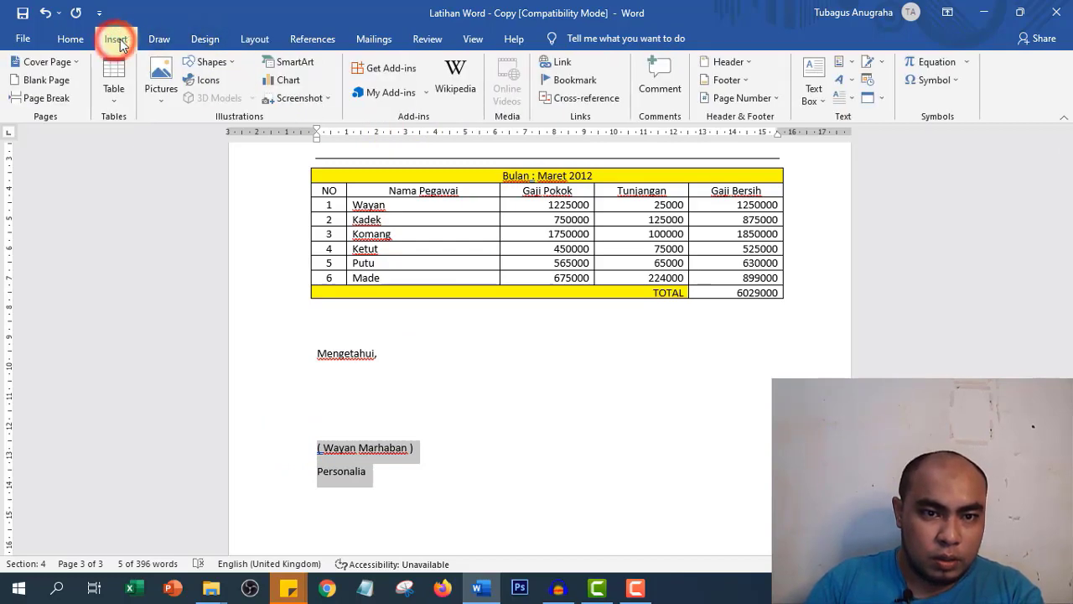
pyautogui.click(71, 39)
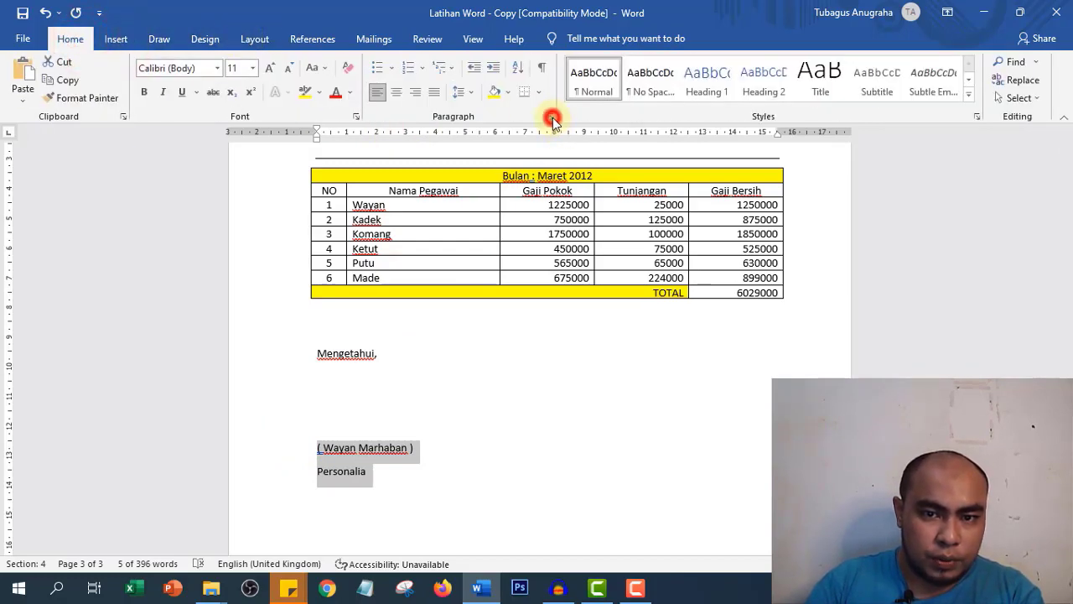
pyautogui.click(553, 120)
pyautogui.click(426, 98)
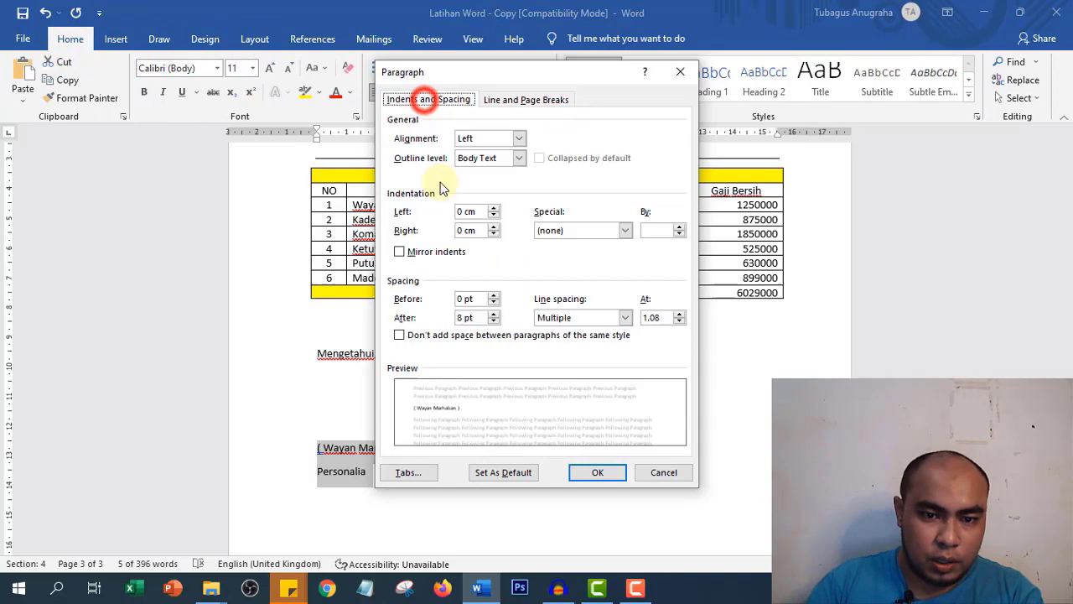
pyautogui.click(494, 321)
pyautogui.click(494, 320)
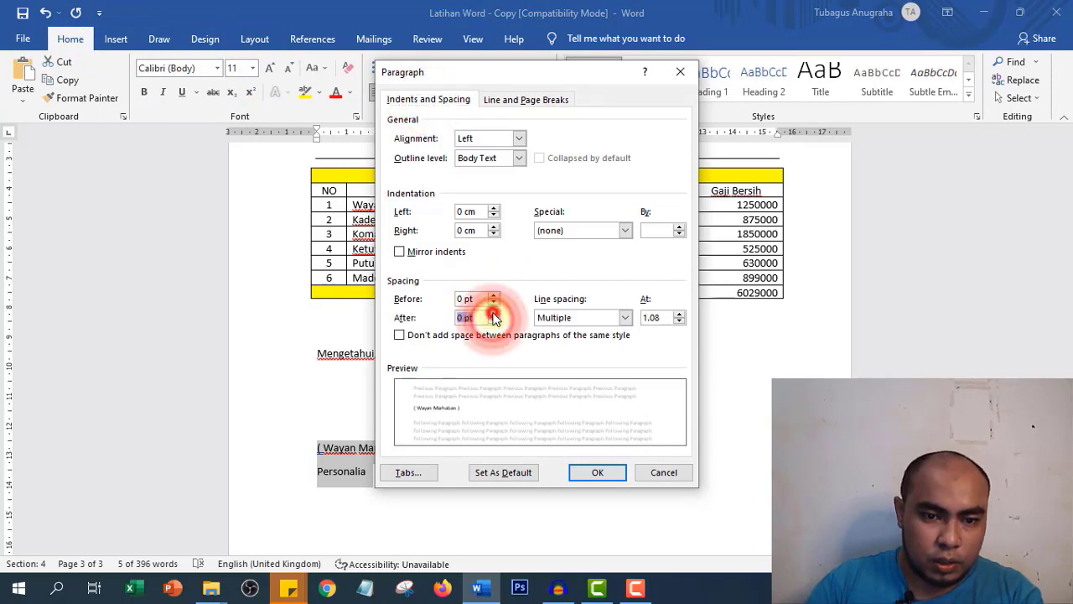
pyautogui.click(621, 318)
pyautogui.click(575, 330)
pyautogui.click(597, 472)
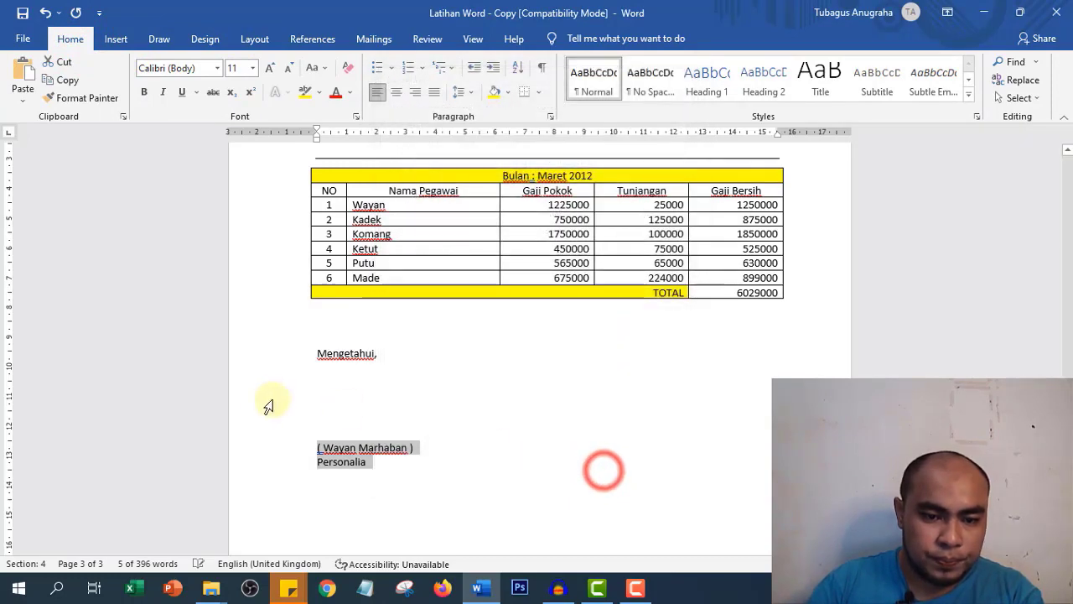
pyautogui.click(383, 429)
# - Paste a copy of the Mengetahui-to-Personalia signature block on a new line below it
pyautogui.moveTo(310, 353); pyautogui.dragTo(393, 464)
pyautogui.hotkey('ctrl', 'c')
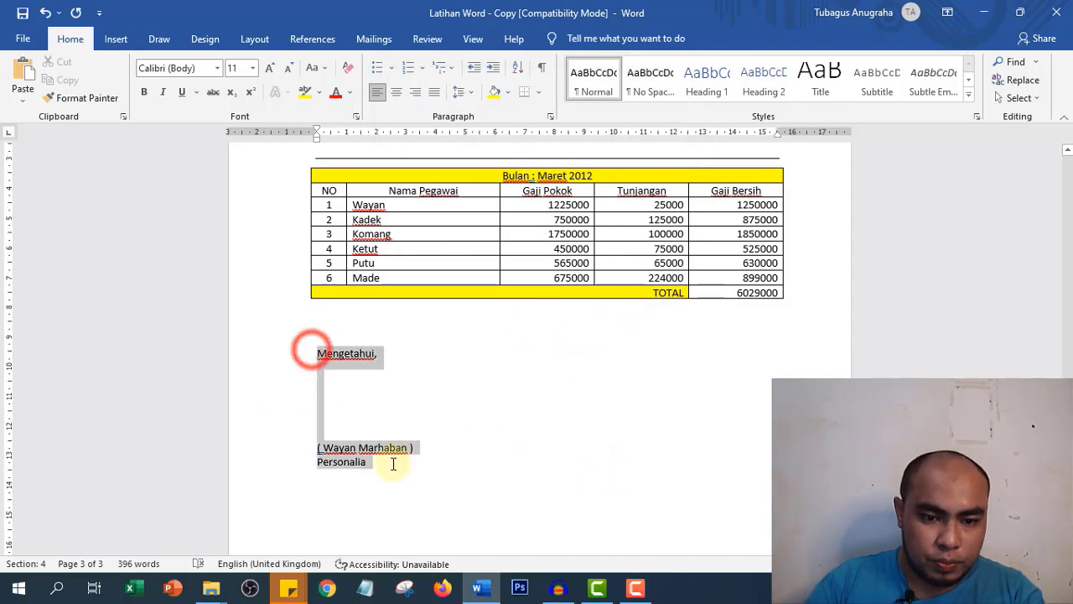
pyautogui.click(395, 468)
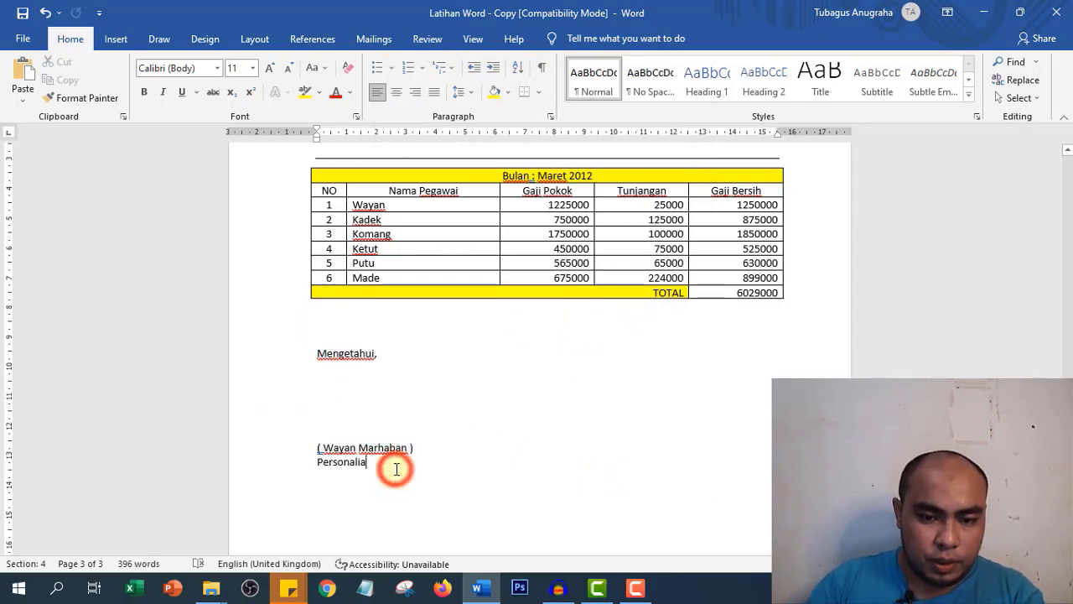
pyautogui.press('Return')
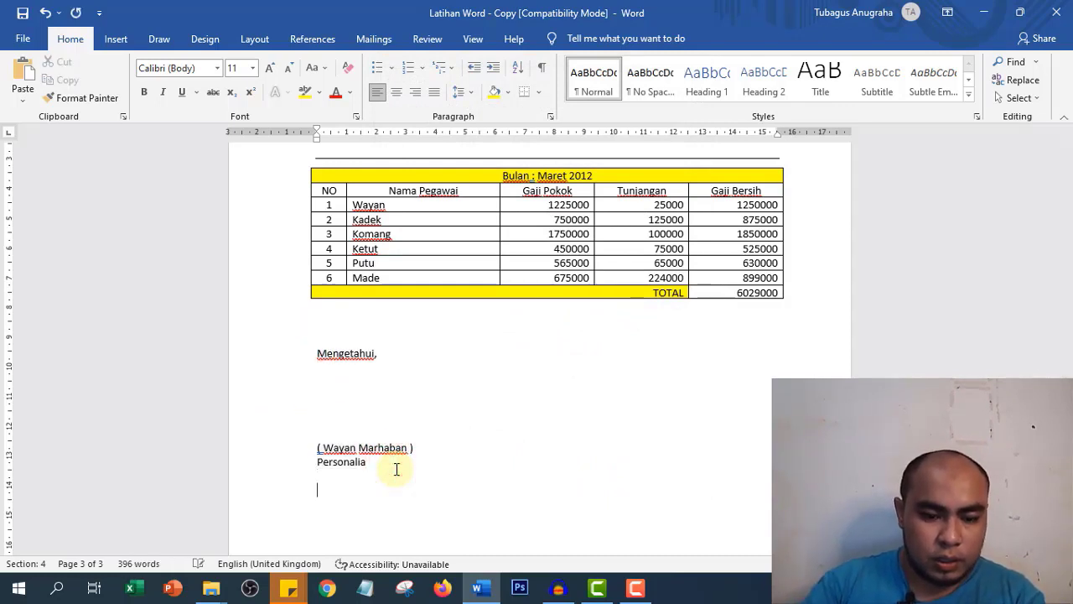
pyautogui.hotkey('ctrl', 'v')
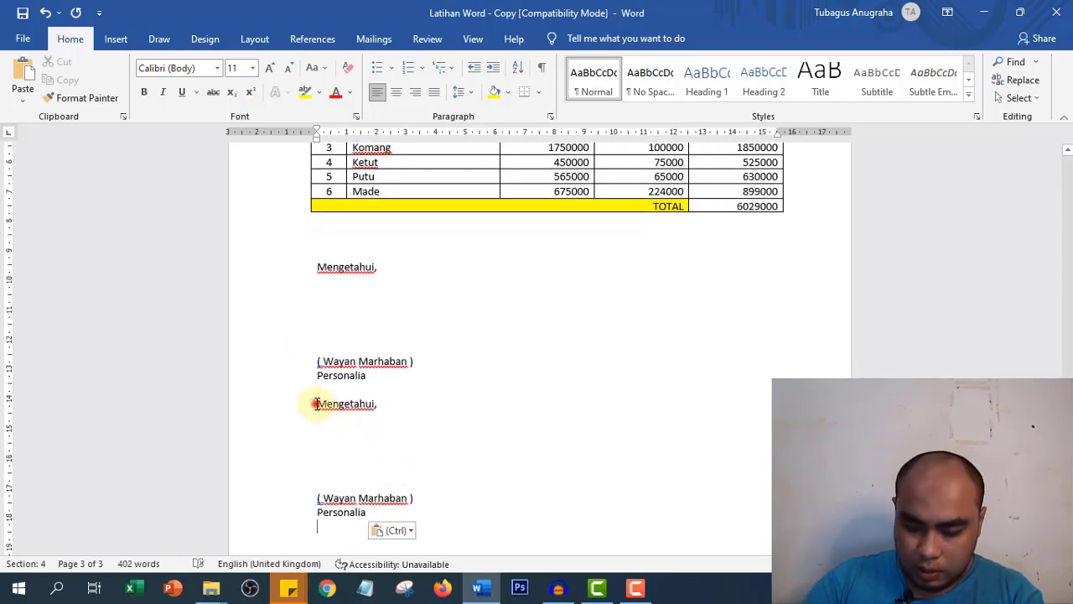
# - Replace the copy's Mengetahui, line with 'Denpasar, 1 Maret 2012' and 'An. Kepala Bendahara'
pyautogui.moveTo(317, 404); pyautogui.dragTo(365, 412)
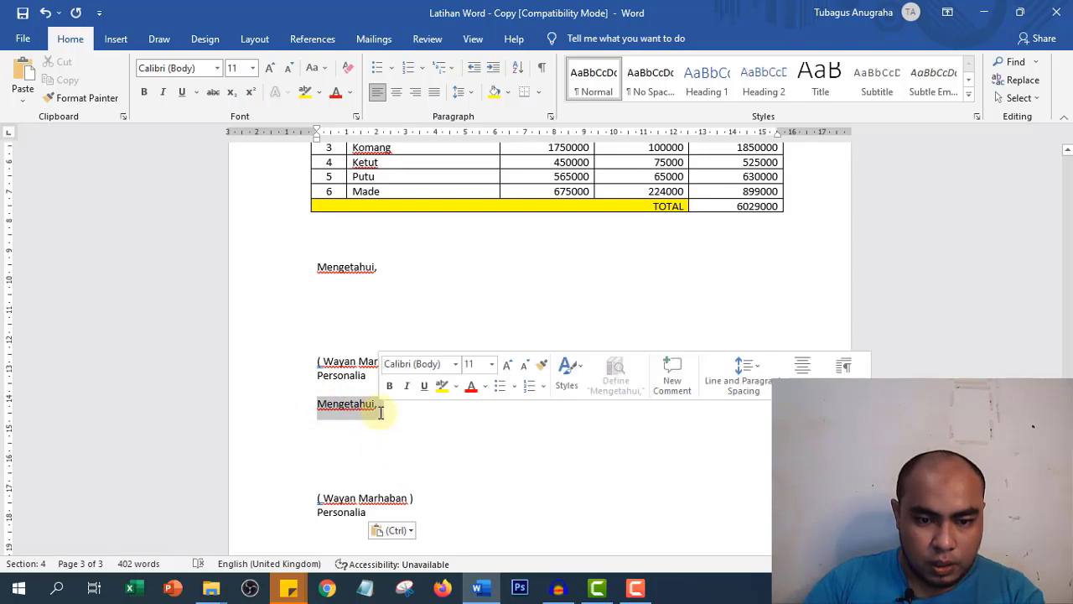
pyautogui.write('De')
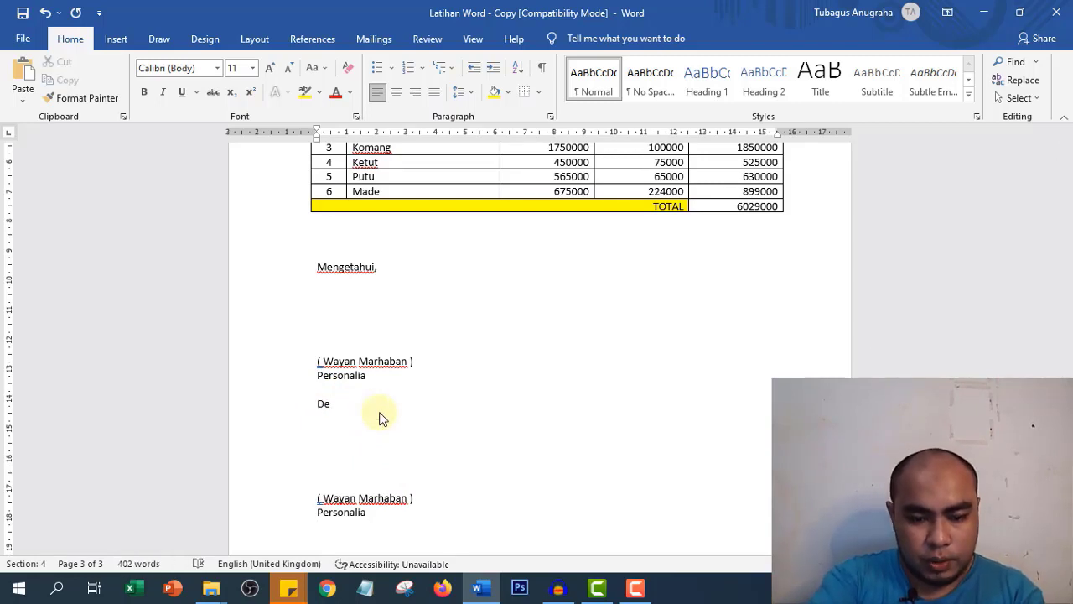
pyautogui.write('npa')
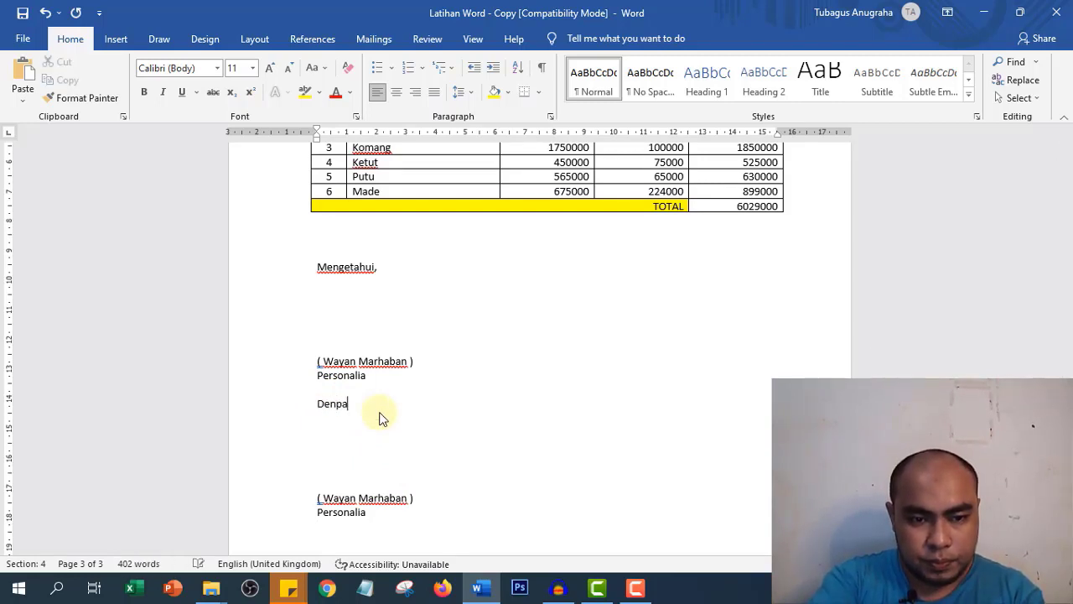
pyautogui.write('sar')
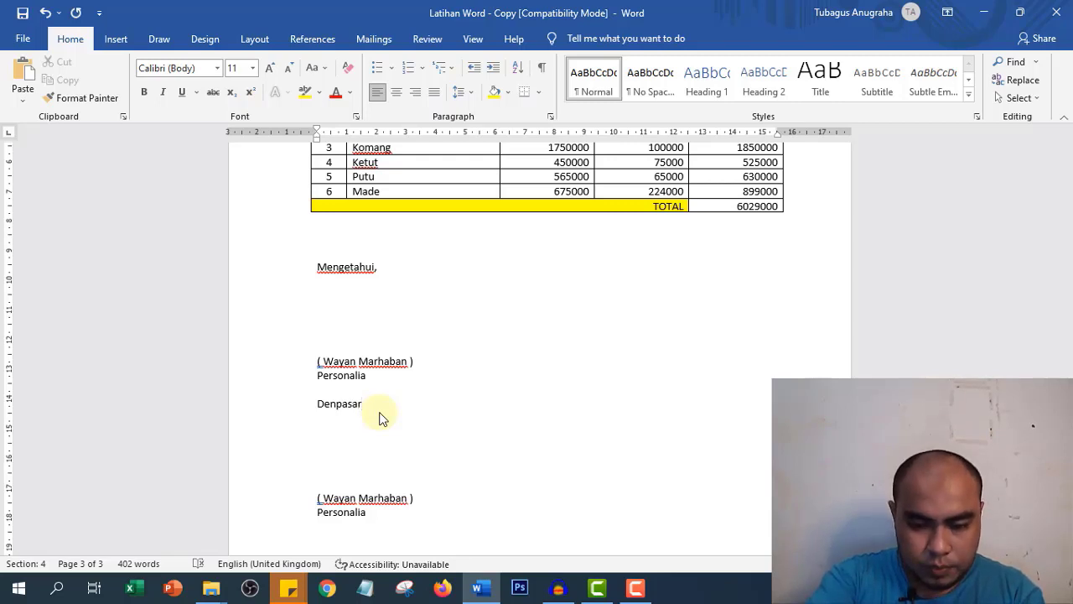
pyautogui.write(', MA')
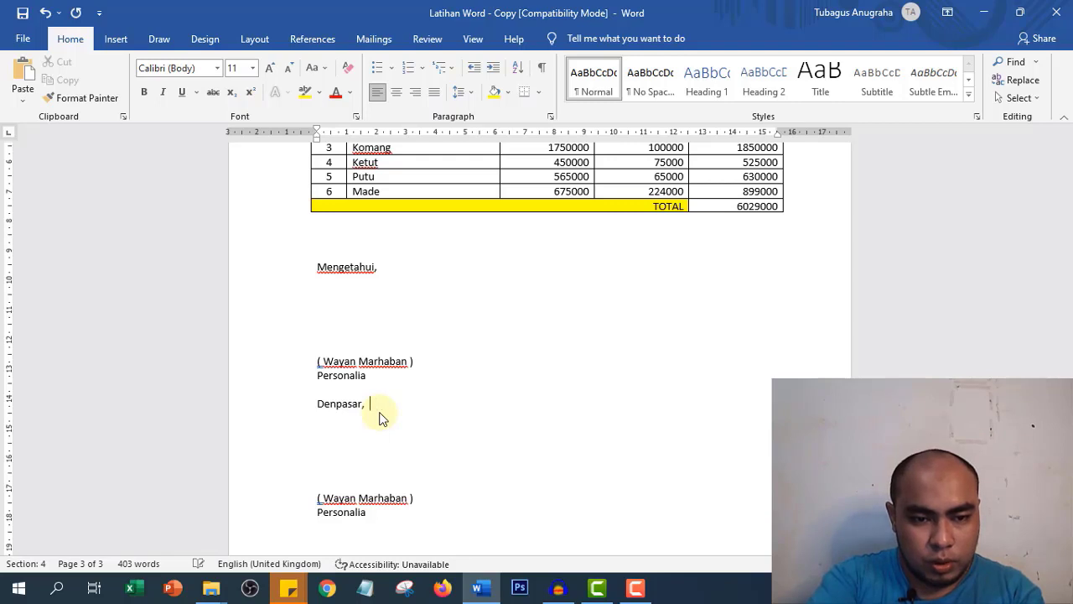
pyautogui.write('Maret')
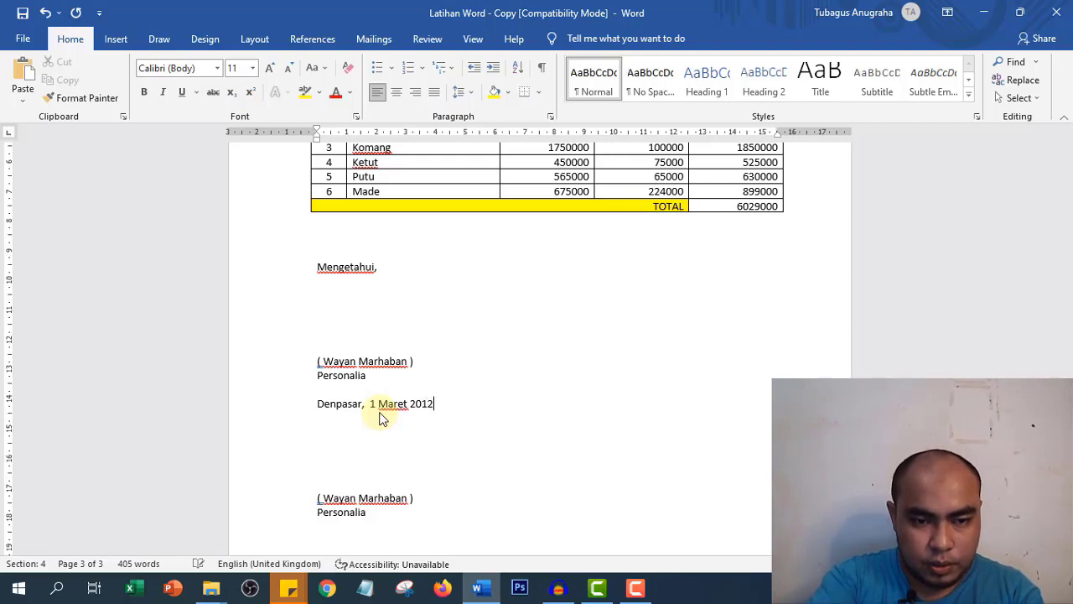
pyautogui.write('2012')
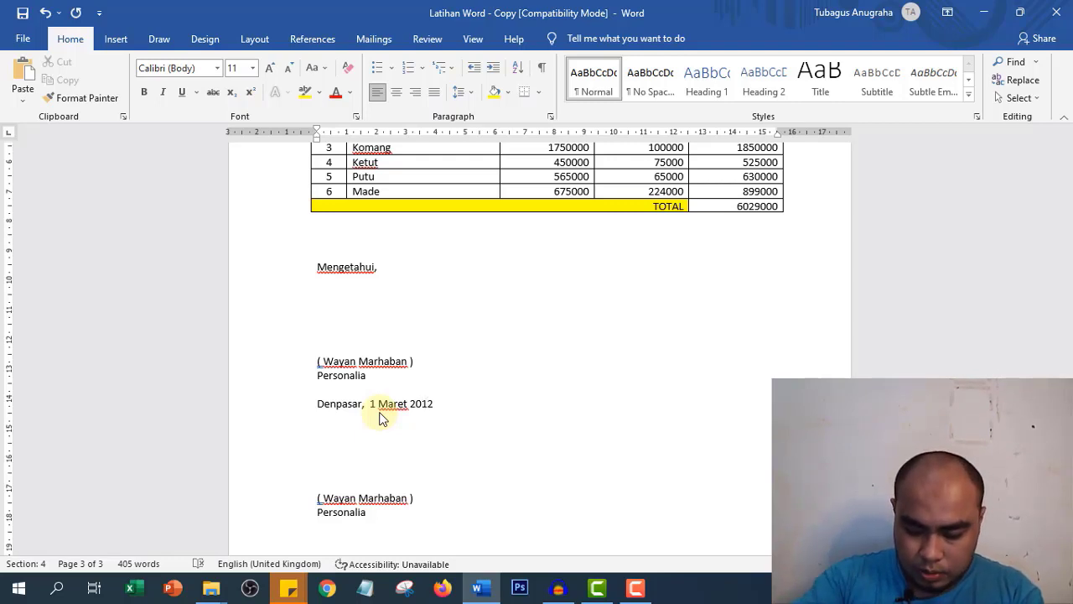
pyautogui.press('Return')
pyautogui.write('An')
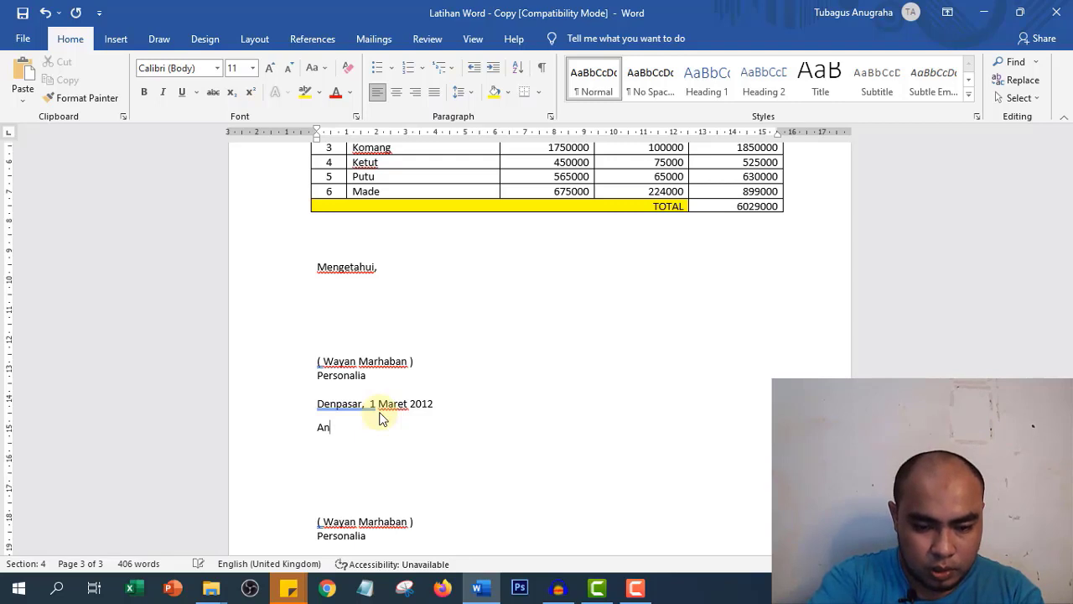
pyautogui.write('. KEpa')
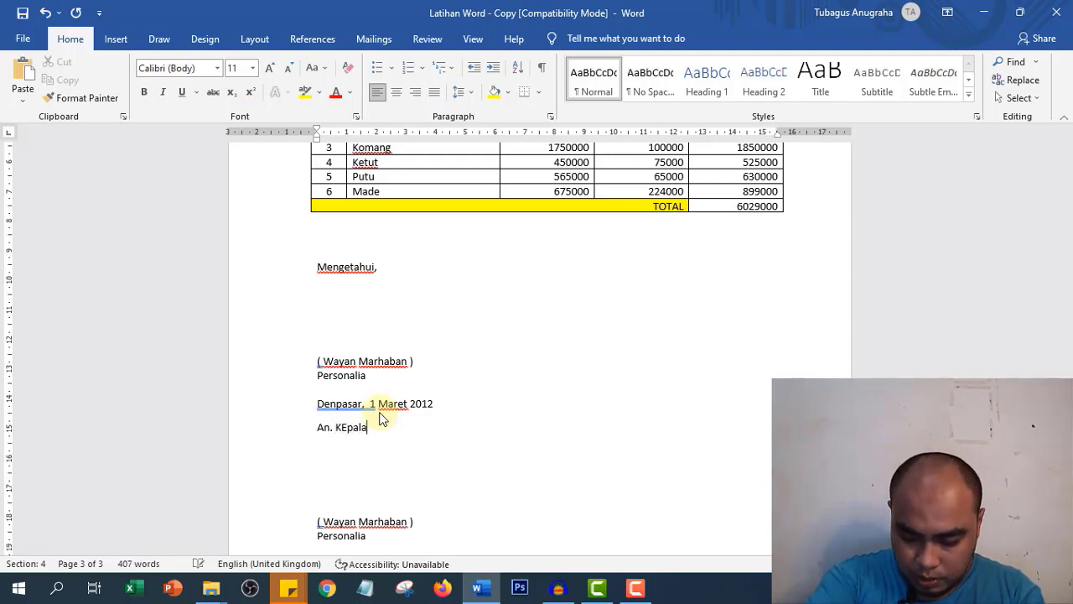
pyautogui.write('la')
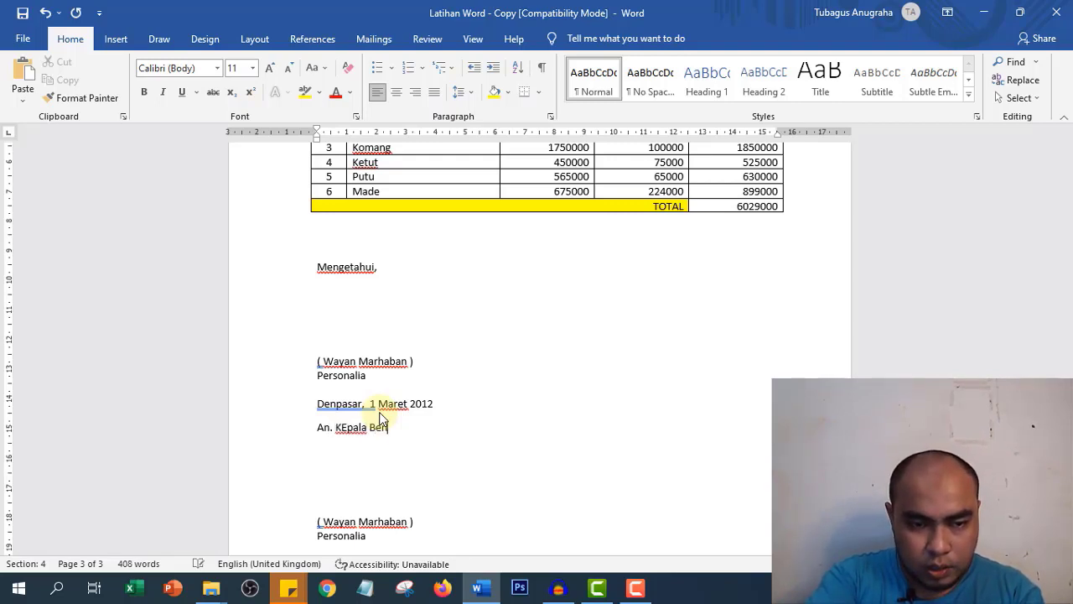
pyautogui.press('BackSpace')
pyautogui.press('BackSpace')
pyautogui.press('BackSpace')
pyautogui.press('BackSpace')
pyautogui.press('BackSpace')
pyautogui.press('BackSpace')
pyautogui.press('BackSpace')
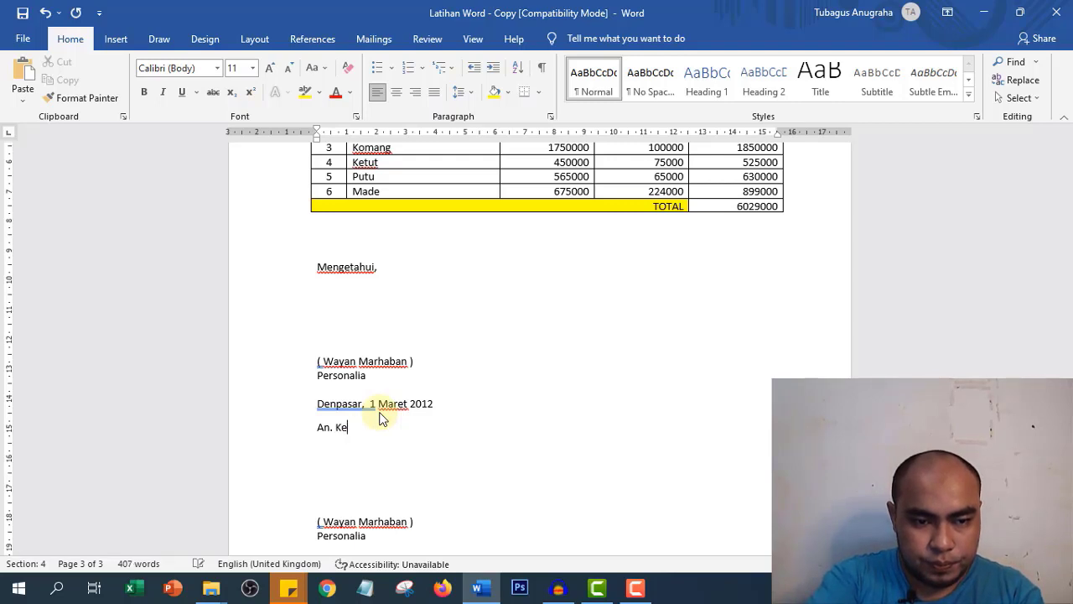
pyautogui.write('epala Bendahara')
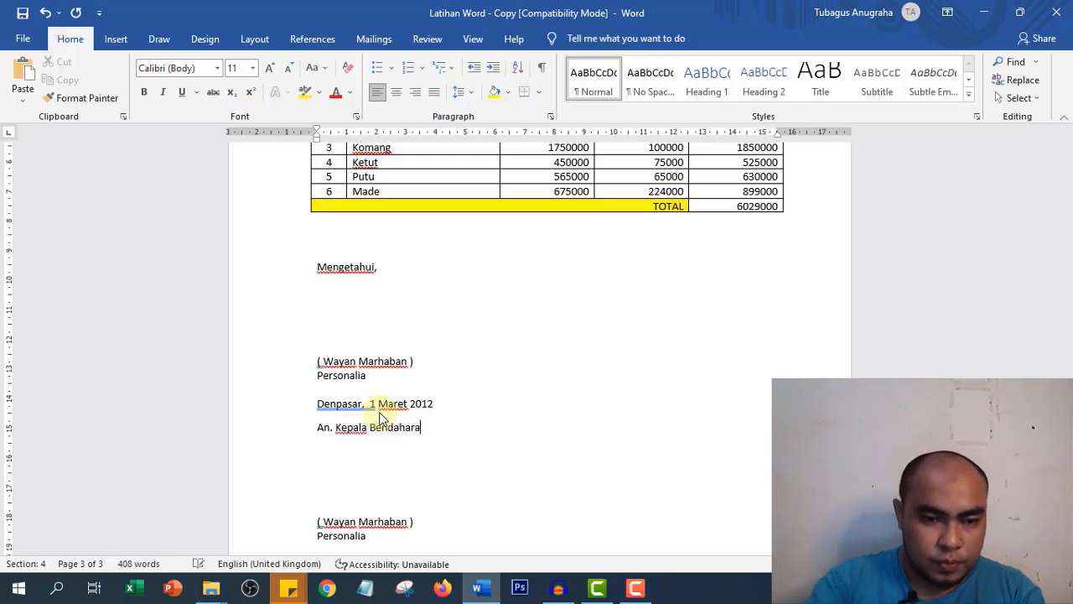
pyautogui.moveTo(301, 405); pyautogui.dragTo(302, 430)
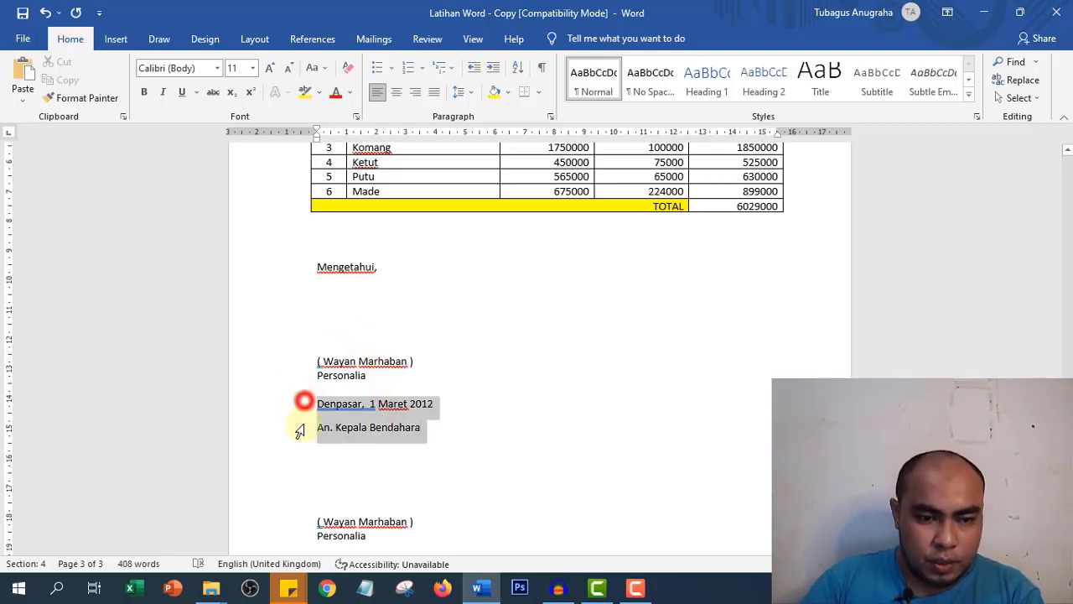
# - Give the date and An. Kepala Bendahara lines 0 pt spacing after and single line spacing
pyautogui.click(550, 116)
pyautogui.doubleClick(467, 317)
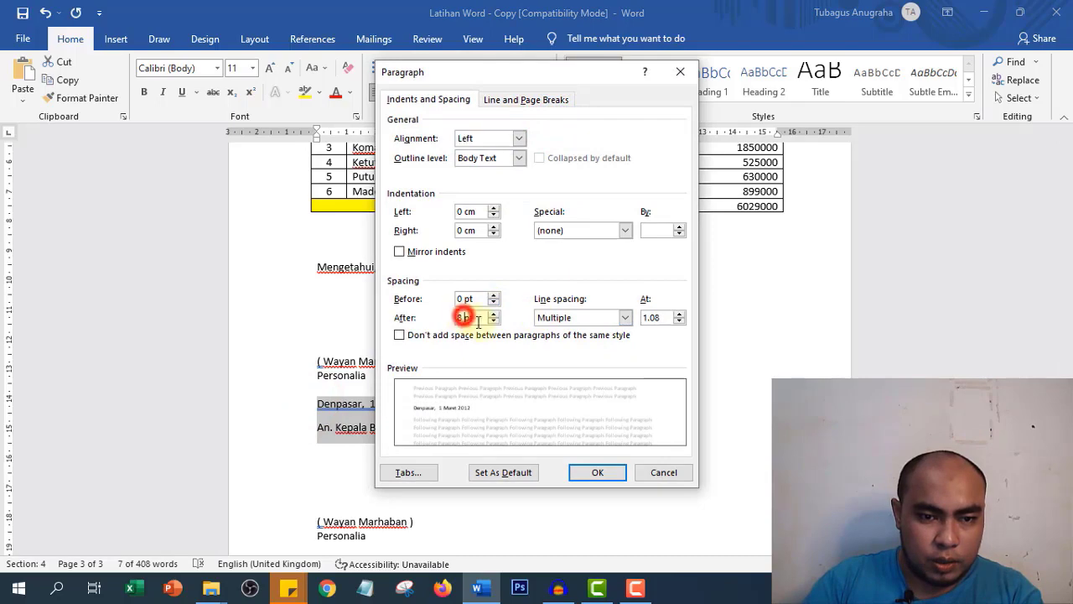
pyautogui.write('0')
pyautogui.click(589, 320)
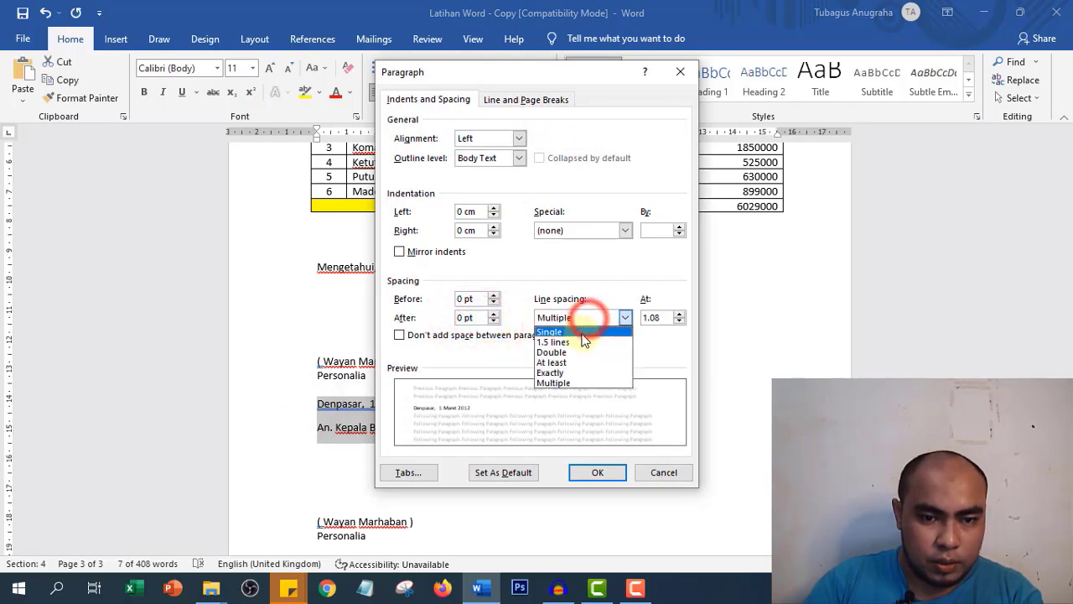
pyautogui.click(549, 332)
pyautogui.click(597, 472)
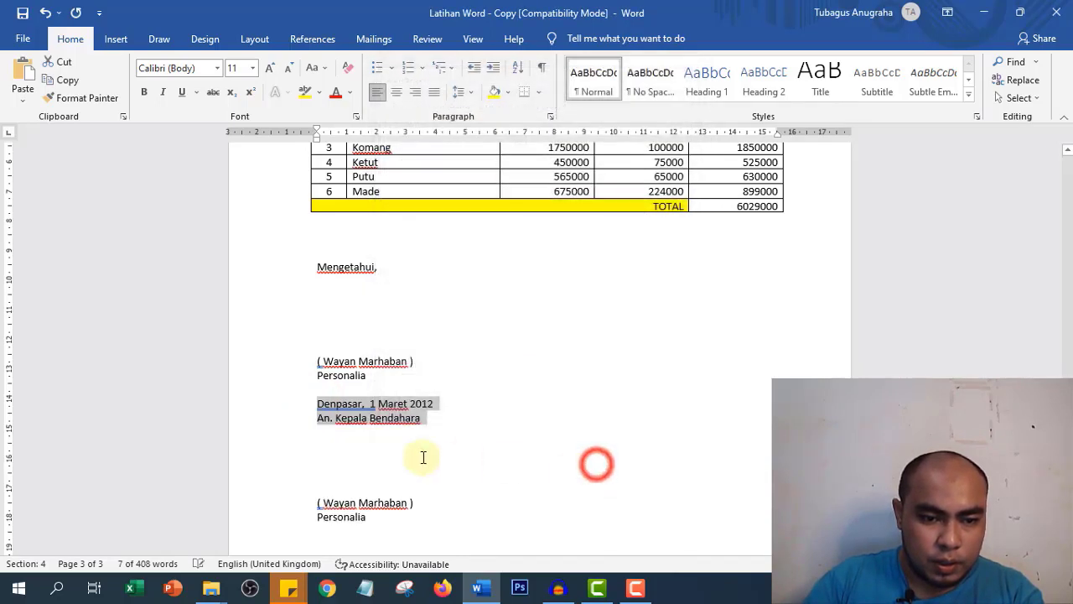
pyautogui.click(323, 502)
# - Replace the second signer's name, change Personalia to Kasir, and add a blank line above Denpasar
pyautogui.moveTo(324, 502); pyautogui.dragTo(423, 507)
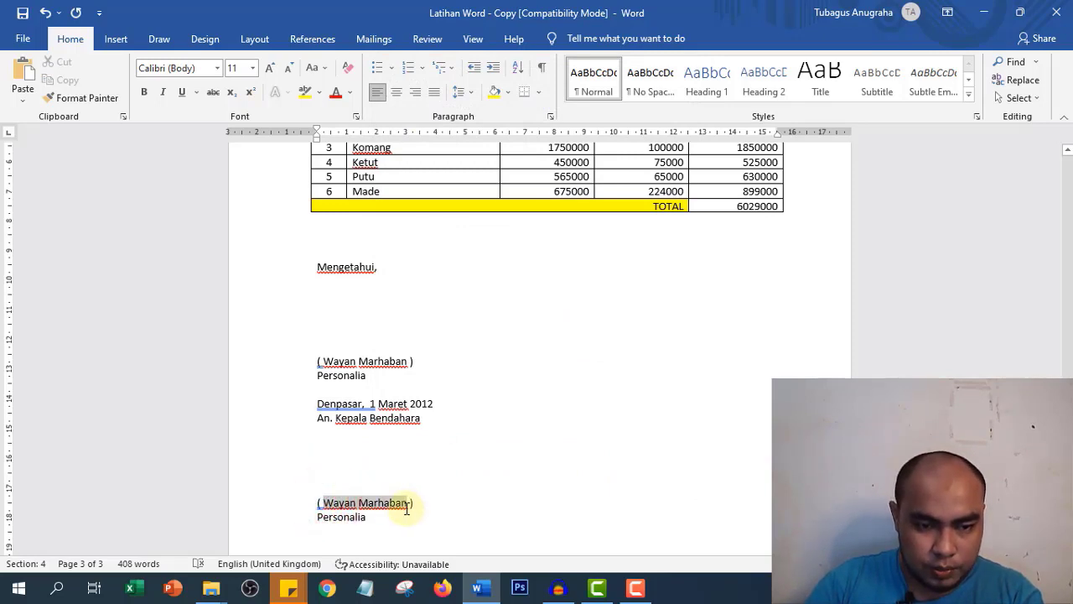
pyautogui.moveTo(407, 507); pyautogui.dragTo(409, 514)
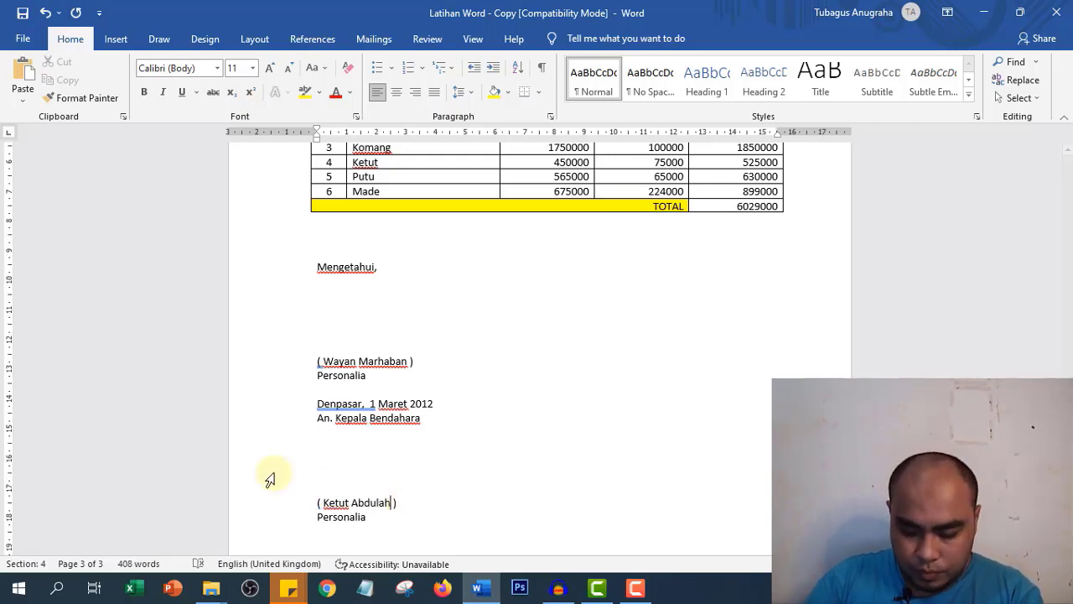
pyautogui.doubleClick(342, 519)
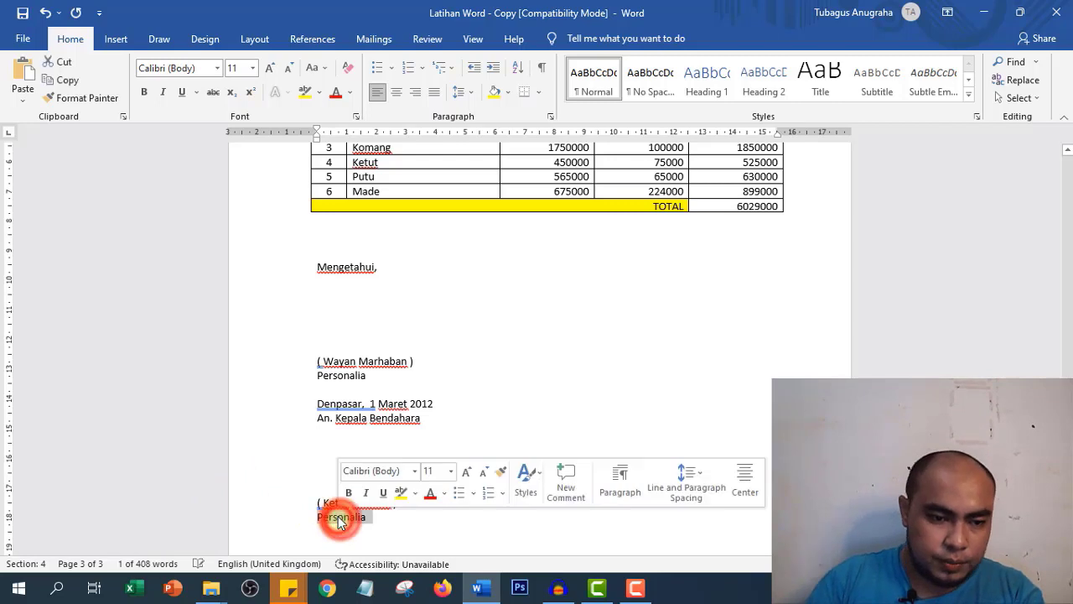
pyautogui.write('Kasir')
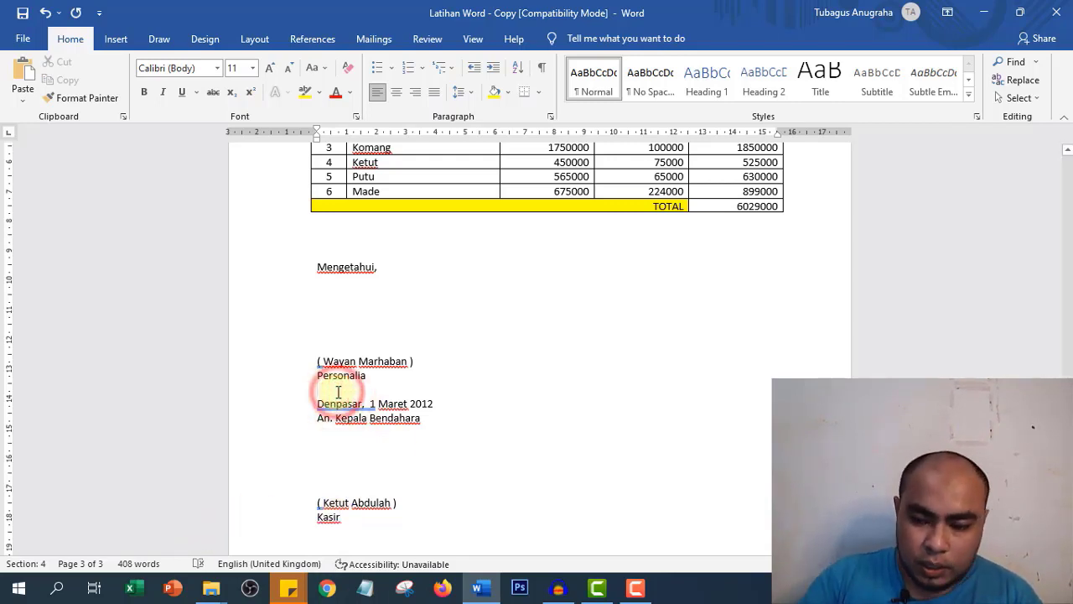
pyautogui.press('Return')
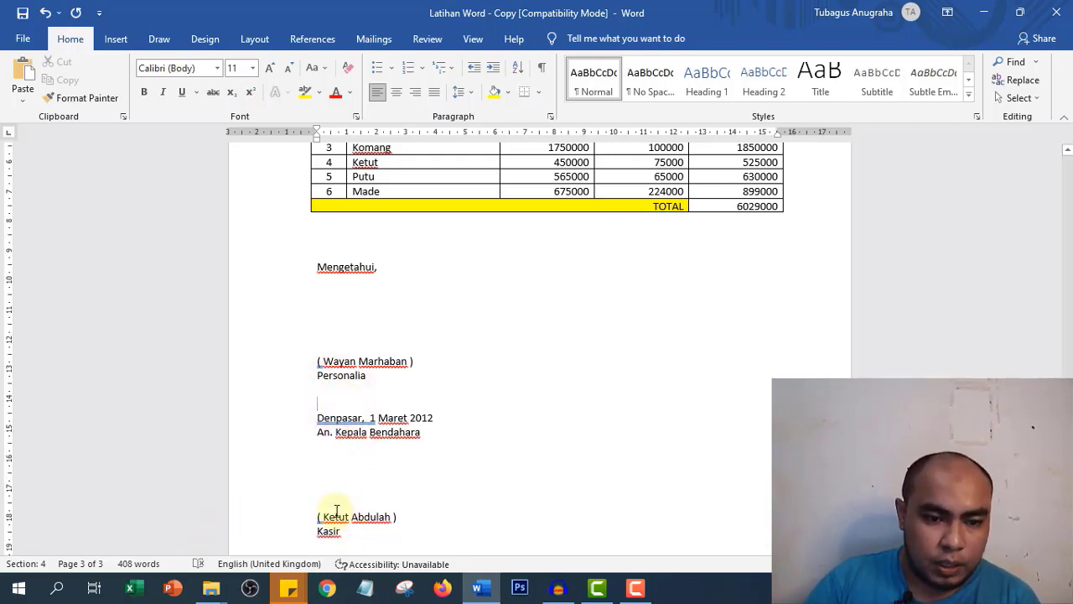
# - Split both signature blocks into two columns
pyautogui.moveTo(315, 269); pyautogui.dragTo(350, 531)
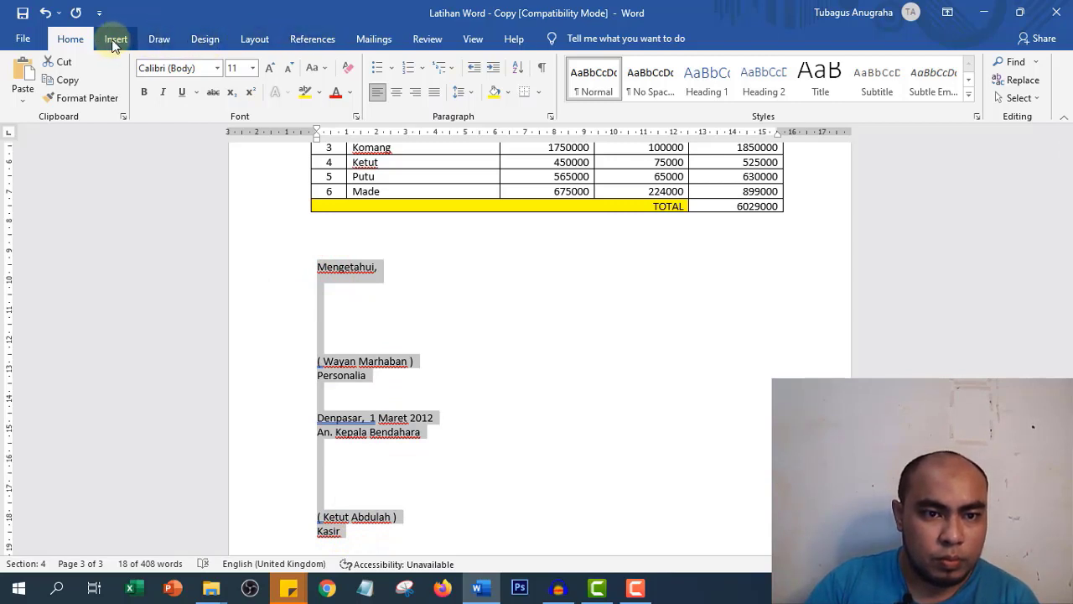
pyautogui.click(255, 38)
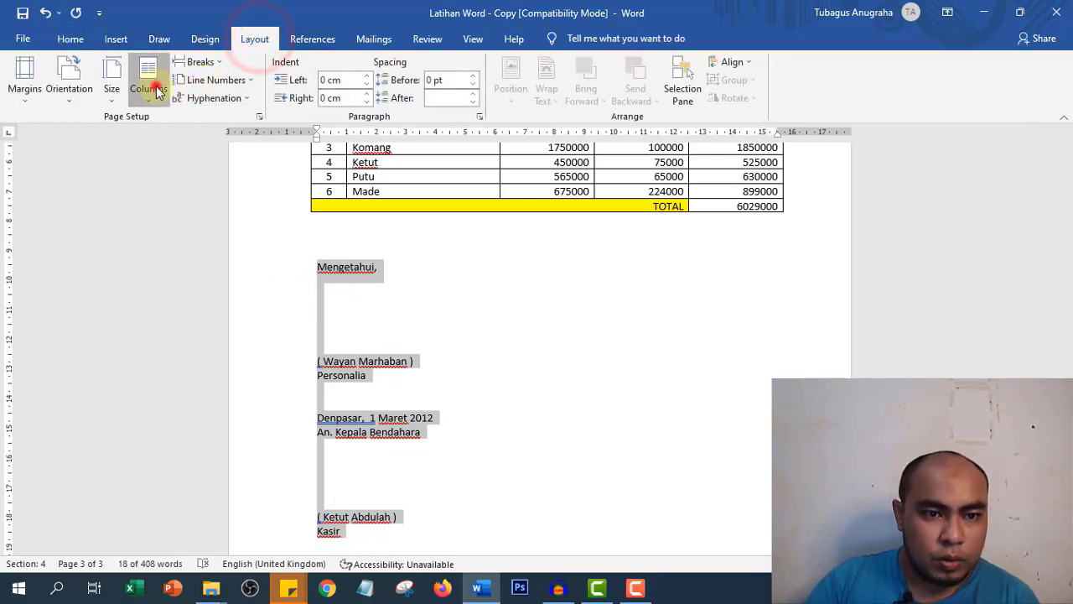
pyautogui.click(155, 91)
pyautogui.click(180, 159)
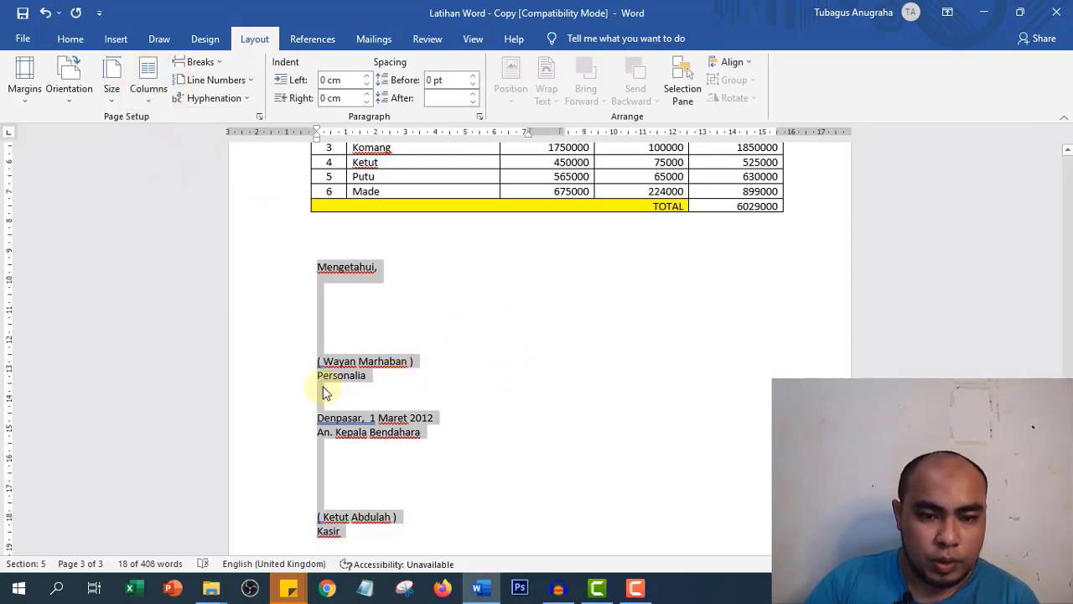
pyautogui.scroll(-3, 340, 388)
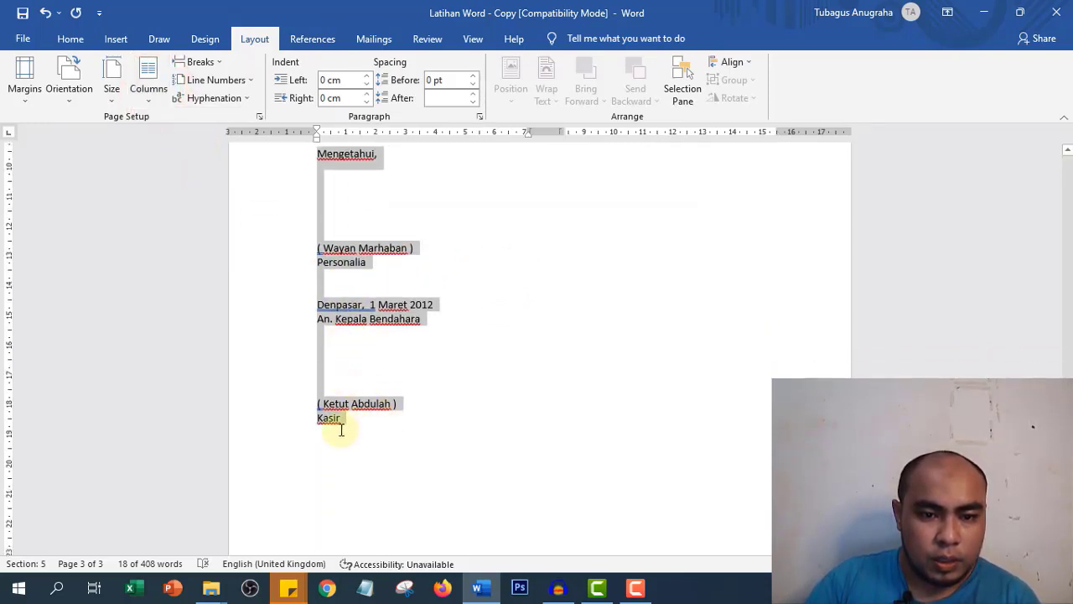
pyautogui.scroll(5, 413, 229)
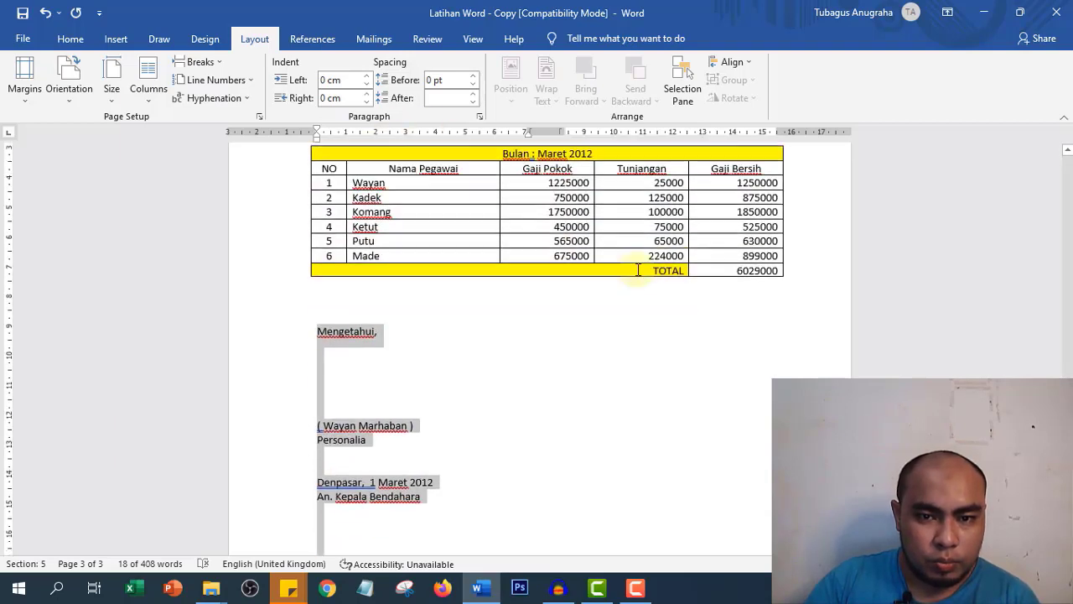
pyautogui.click(602, 357)
# - Add an empty line after Kasir and return that line to one column
pyautogui.scroll(-5, 422, 347)
pyautogui.scroll(-3, 422, 347)
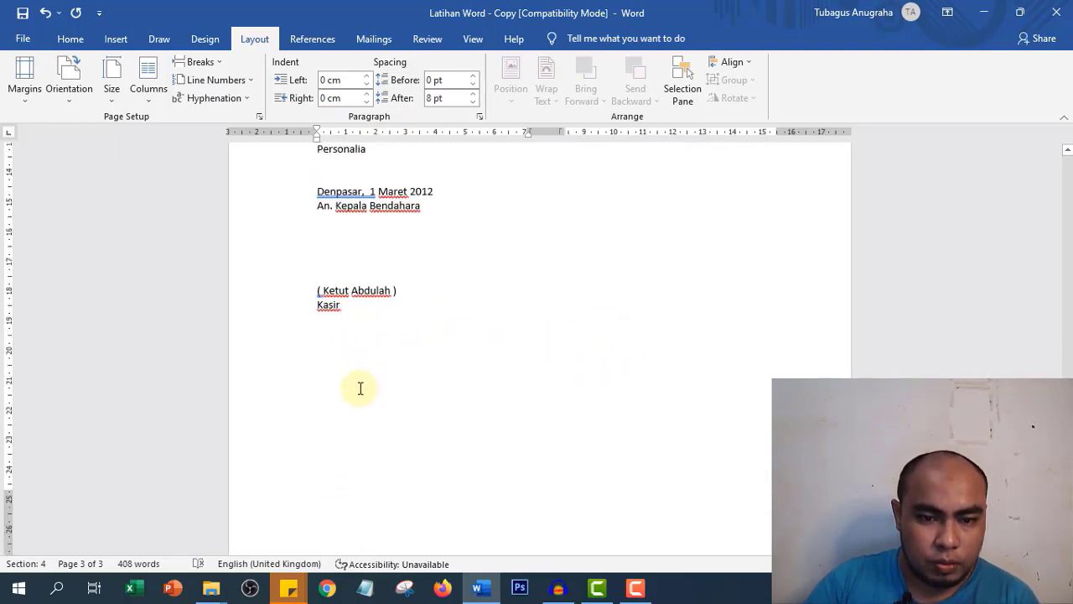
pyautogui.click(333, 318)
pyautogui.click(359, 307)
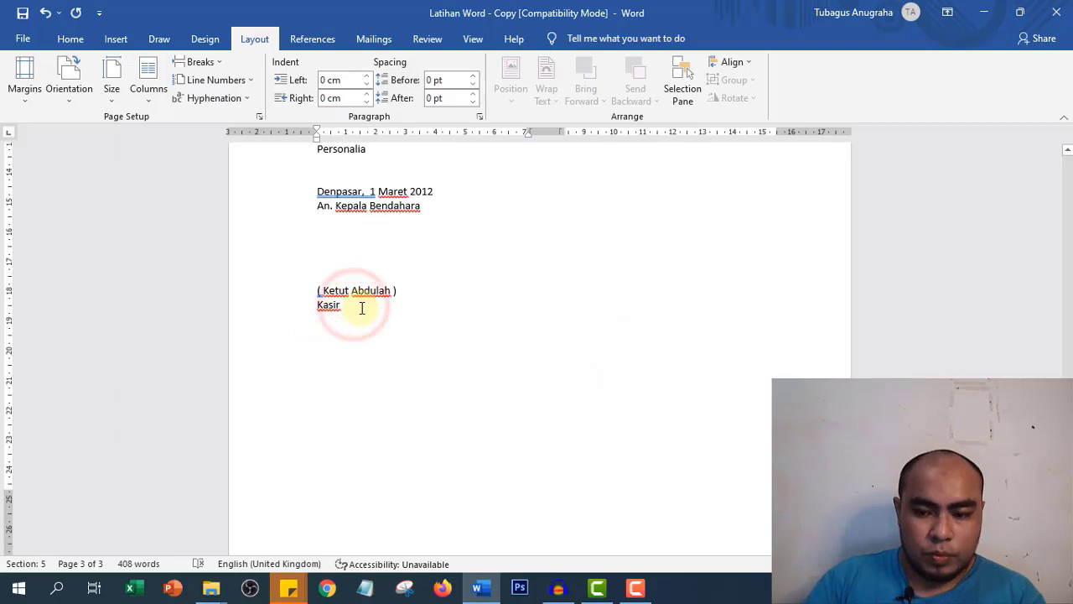
pyautogui.press('Return')
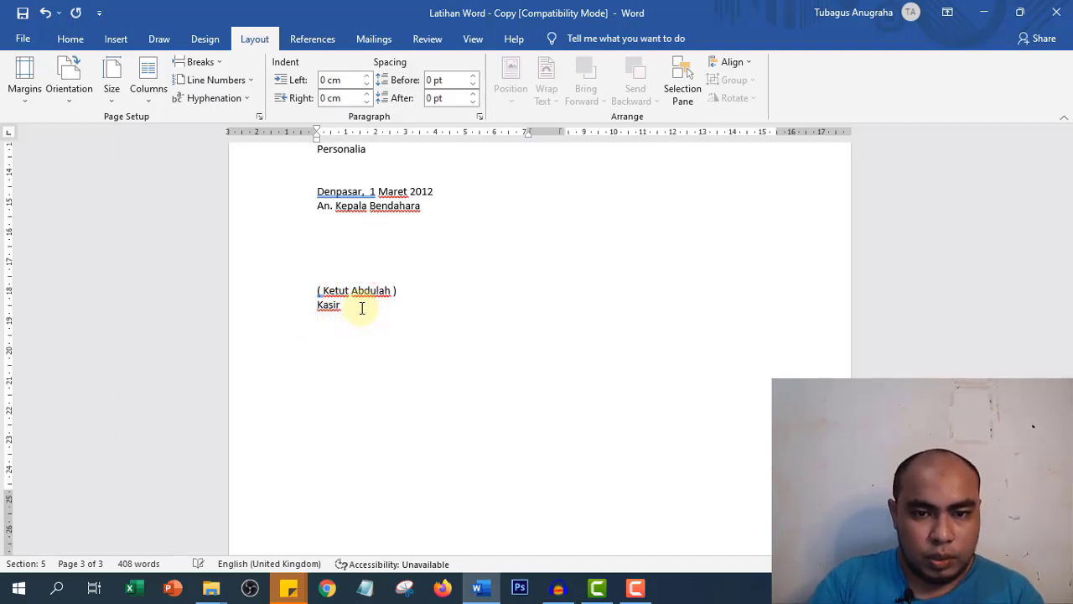
pyautogui.click(113, 77)
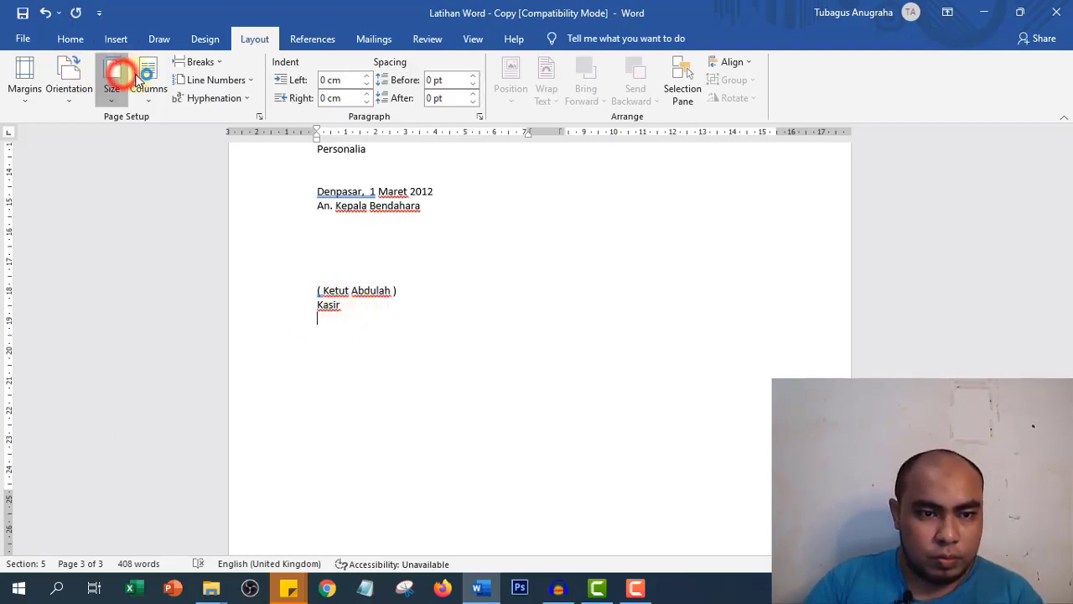
pyautogui.click(126, 75)
pyautogui.click(292, 318)
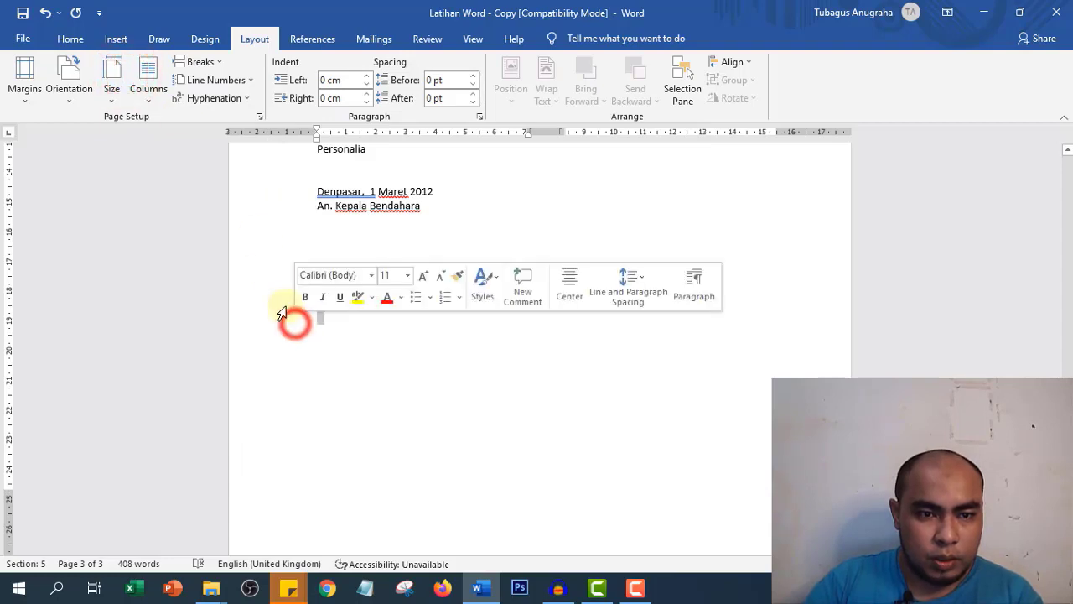
pyautogui.click(164, 99)
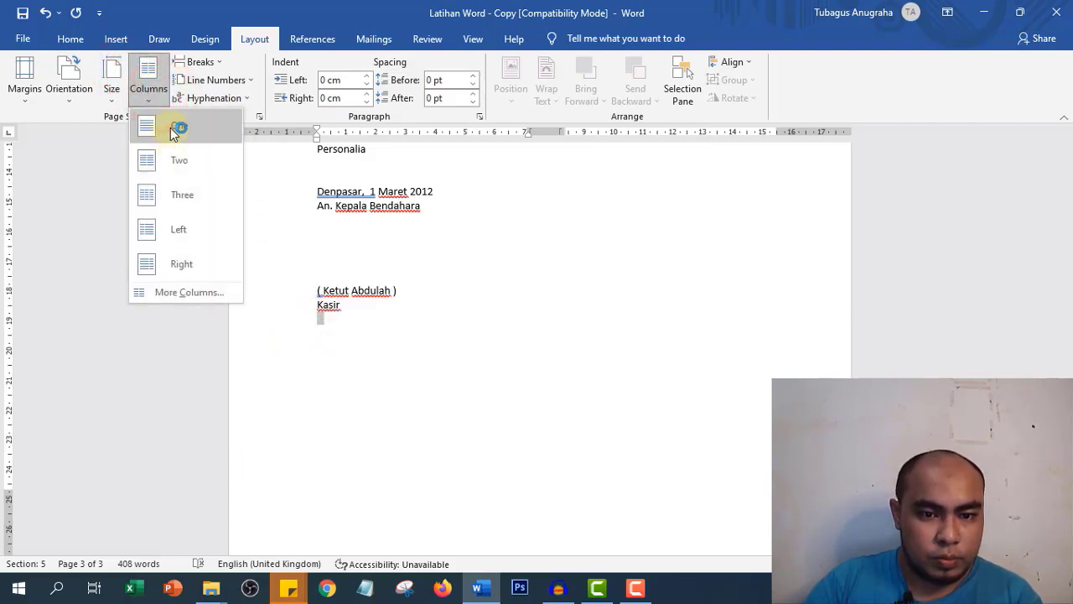
pyautogui.click(172, 130)
# - Select the left and right signature blocks to check the two-column layout
pyautogui.scroll(3, 546, 244)
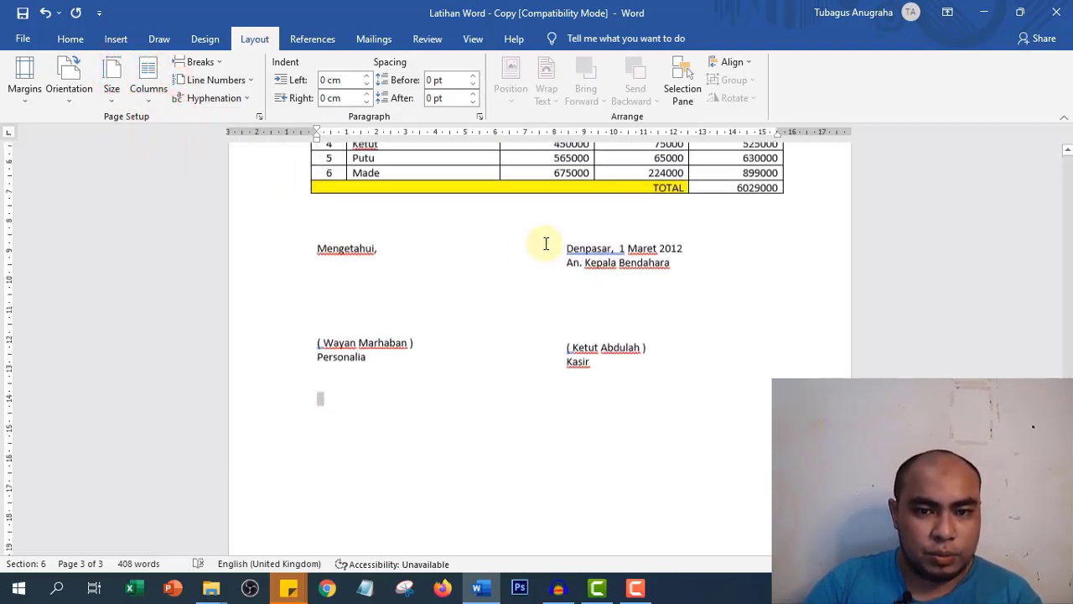
pyautogui.scroll(4, 545, 243)
pyautogui.scroll(-3, 618, 364)
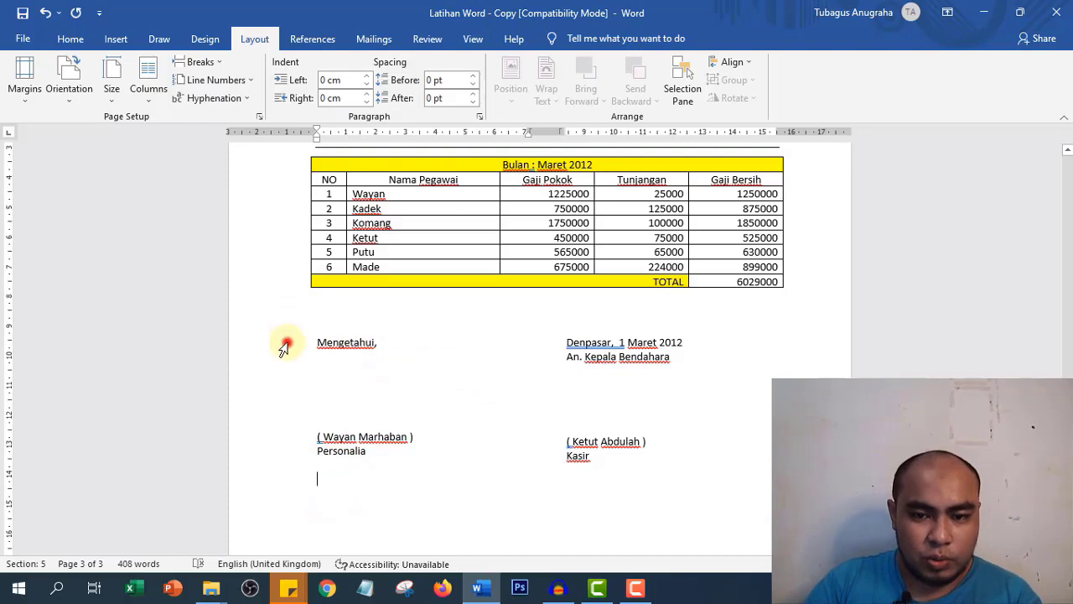
pyautogui.moveTo(285, 348); pyautogui.dragTo(288, 453)
pyautogui.keyDown('ctrl'); pyautogui.click(597, 445); pyautogui.keyUp('ctrl')
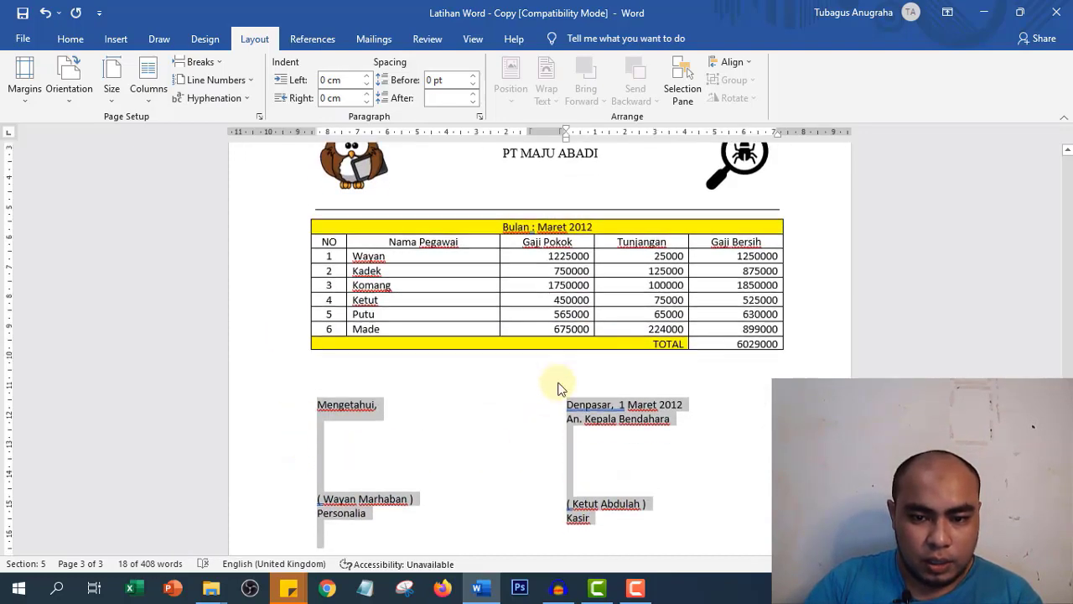
pyautogui.scroll(-1, 555, 383)
pyautogui.click(334, 414)
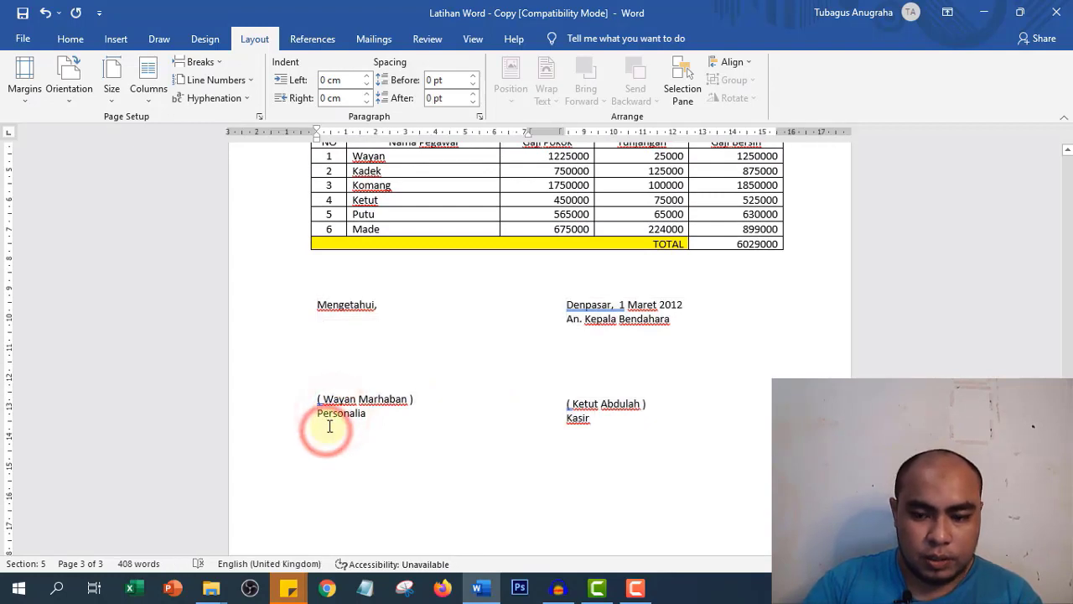
# - Remove the empty line below Personalia and push Mengetahui, down one line
pyautogui.press('Delete')
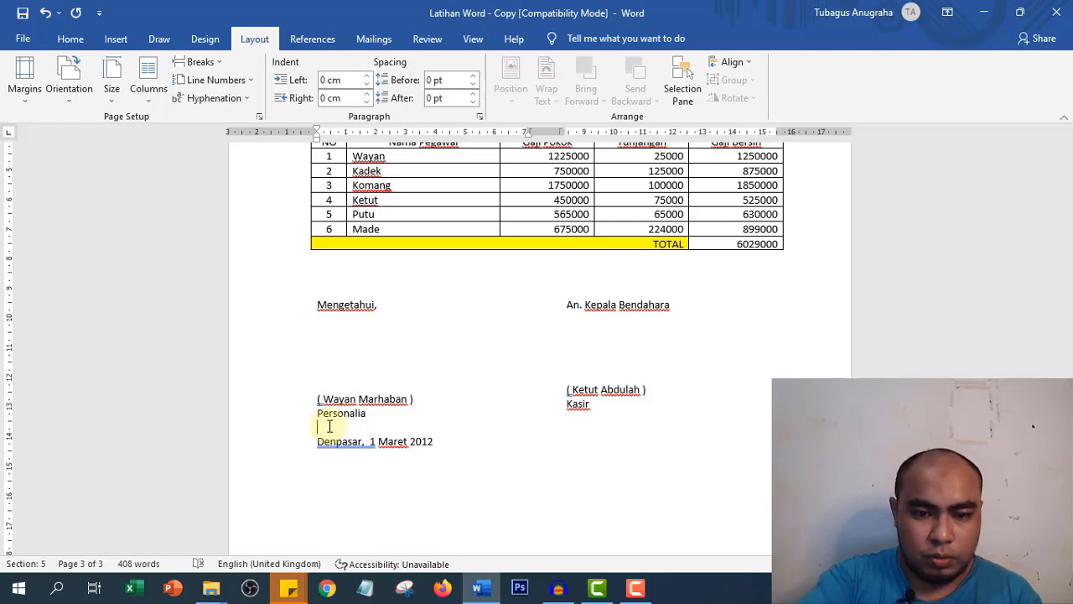
pyautogui.press('Delete')
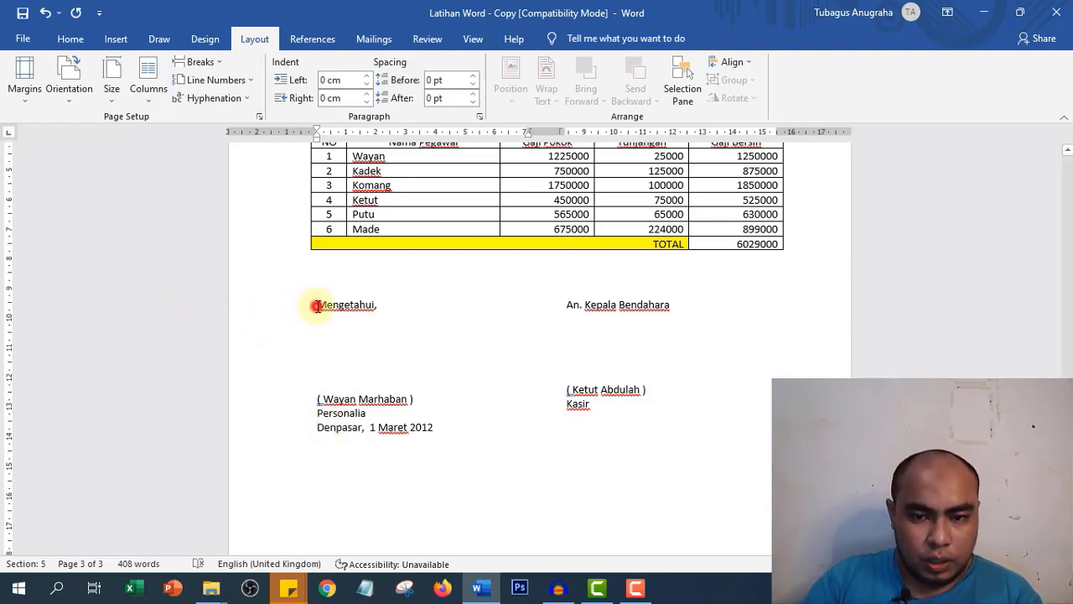
pyautogui.click(317, 305)
pyautogui.press('Return')
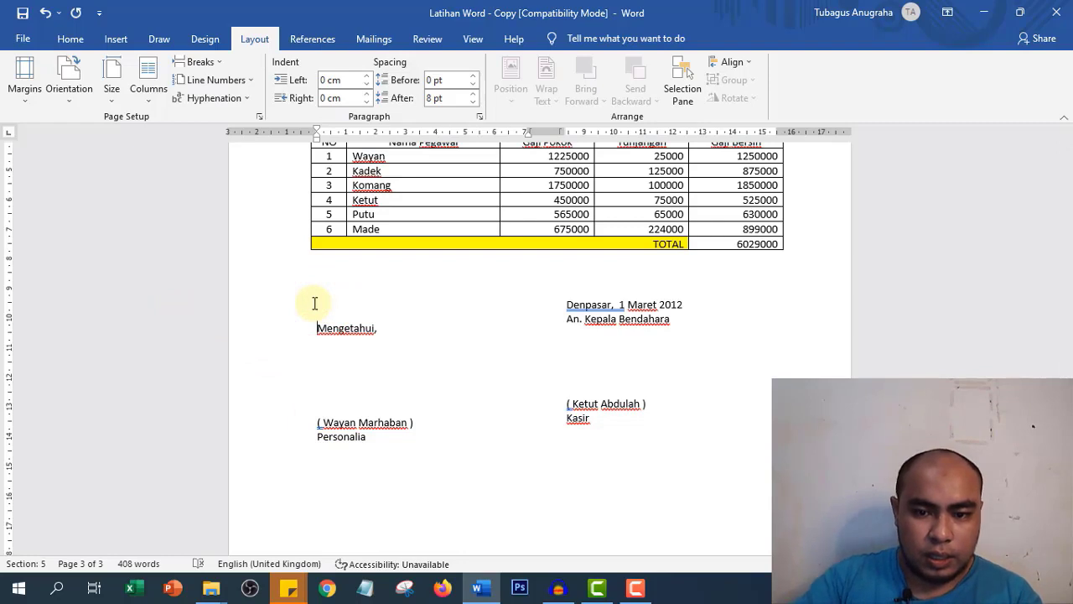
# - Select both the left and right signature blocks
pyautogui.click(564, 304)
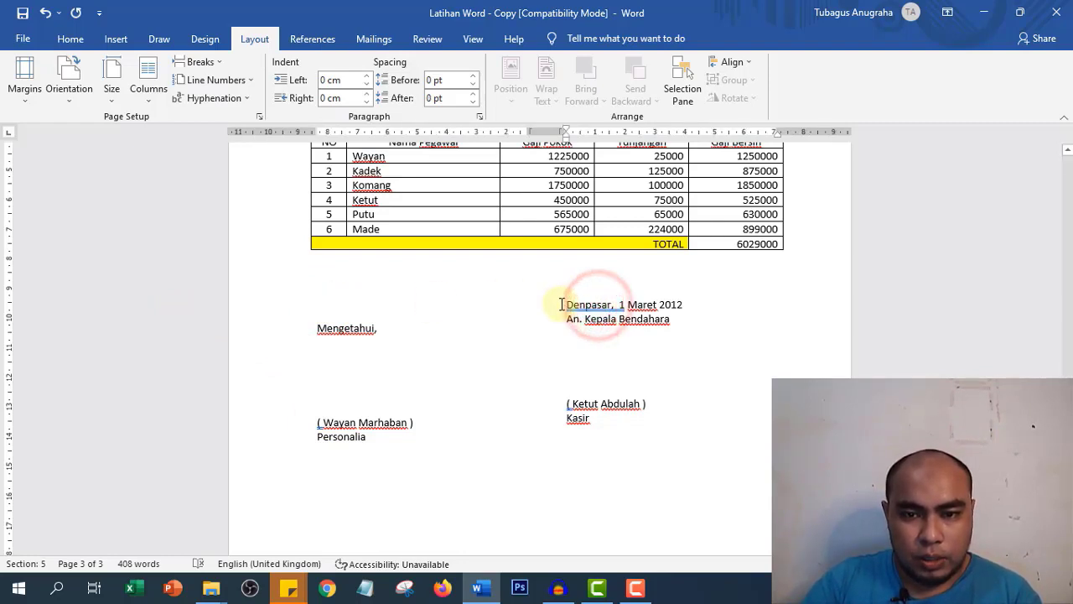
pyautogui.moveTo(568, 307); pyautogui.dragTo(649, 428)
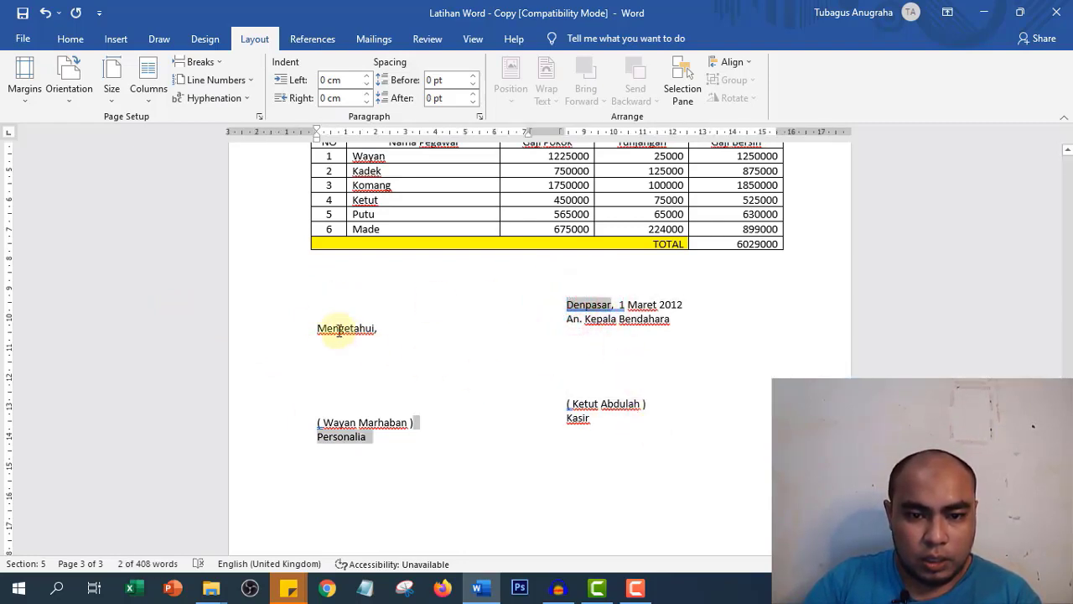
pyautogui.moveTo(291, 317); pyautogui.dragTo(289, 436)
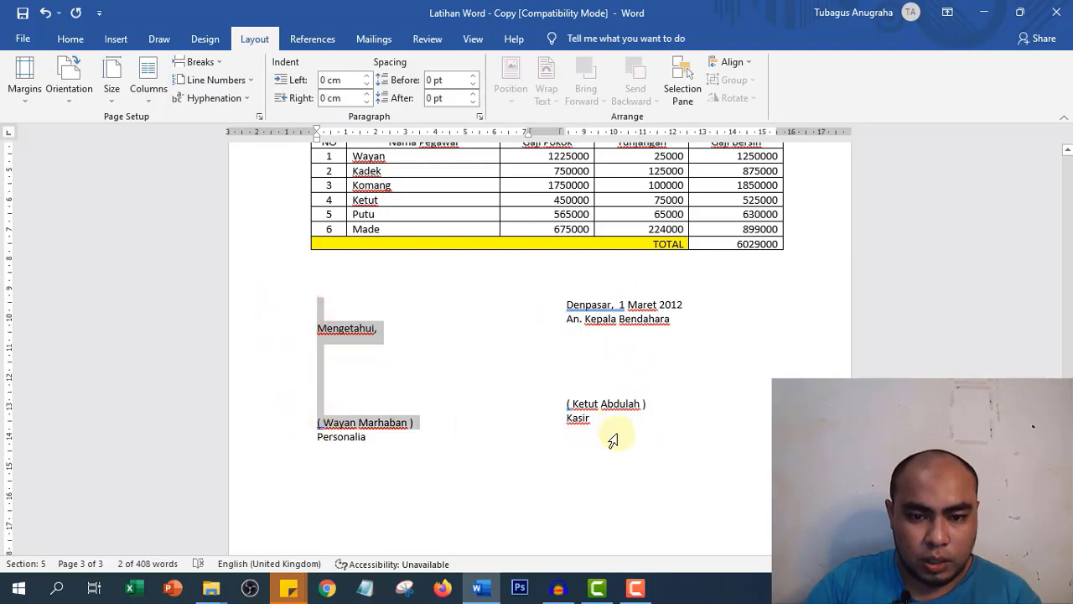
pyautogui.keyDown('shift'); pyautogui.click(598, 427); pyautogui.keyUp('shift')
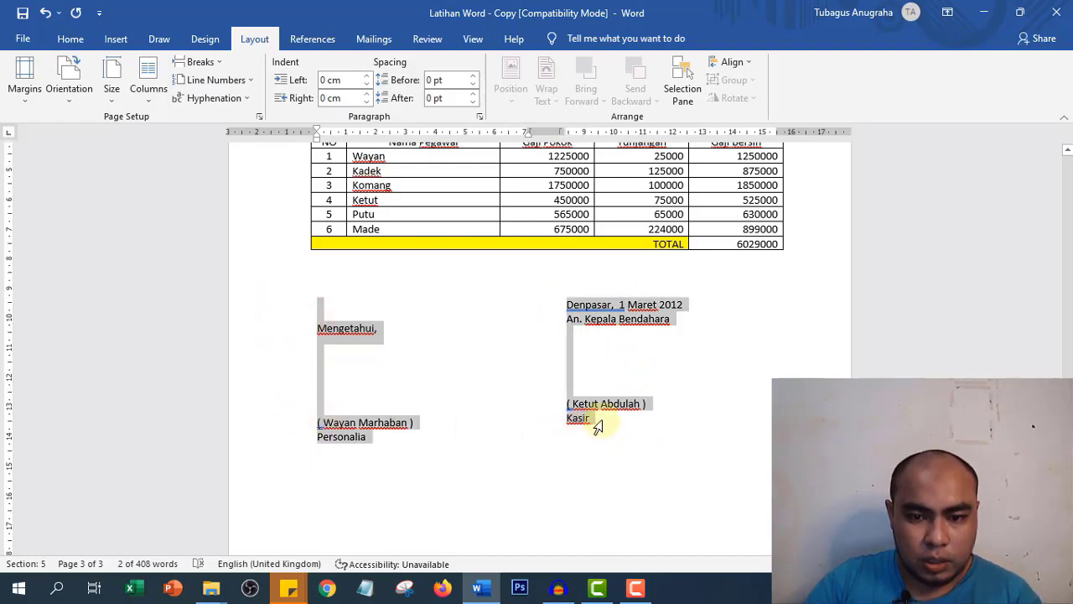
pyautogui.click(70, 40)
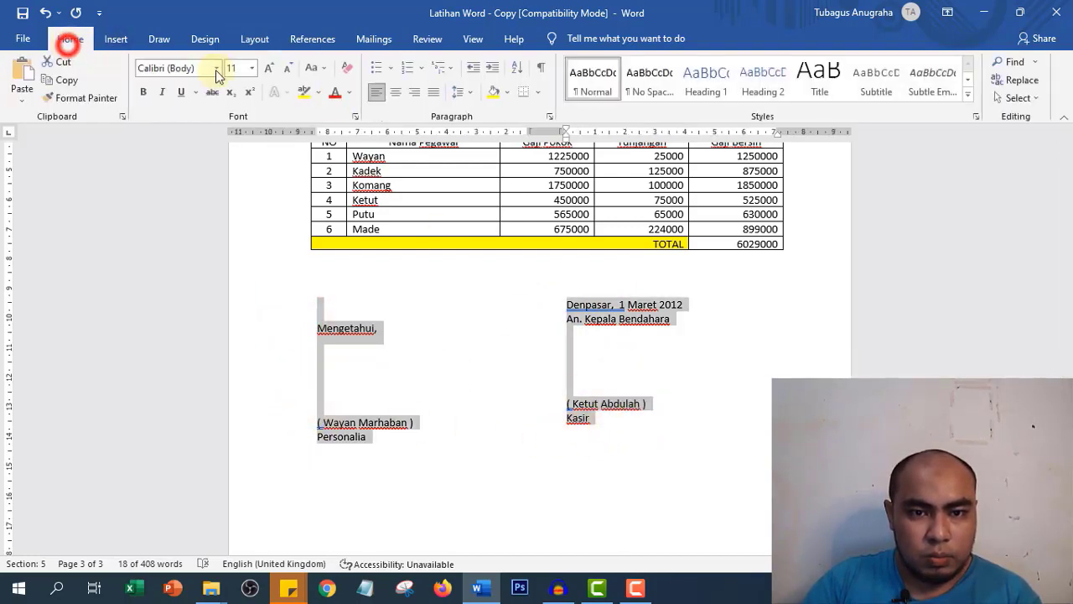
# - Centre both signature blocks and move the Denpasar date line back into the right column
pyautogui.click(397, 92)
pyautogui.click(537, 340)
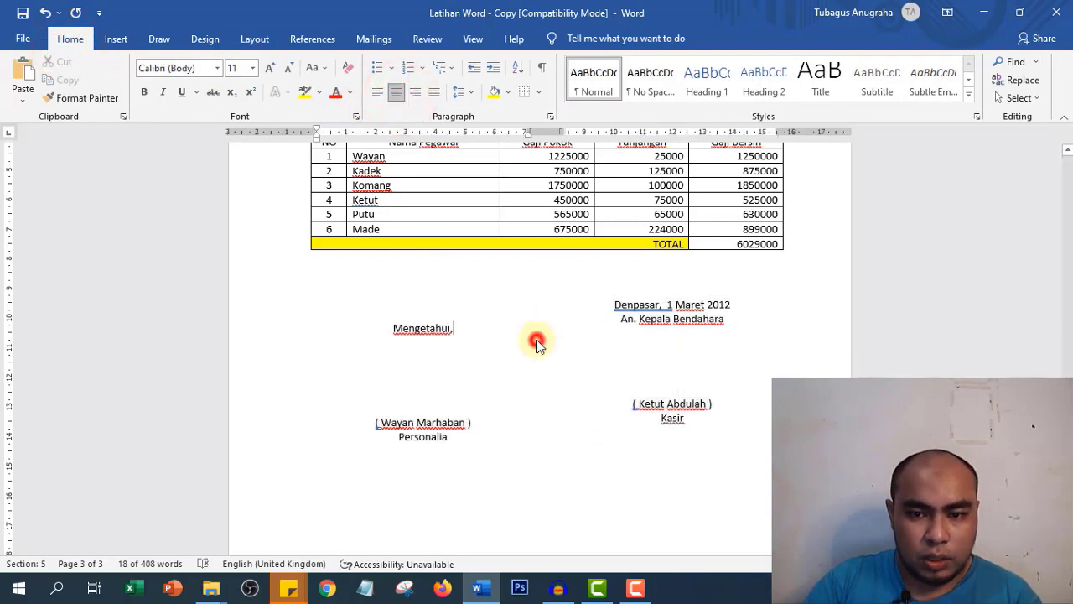
pyautogui.click(529, 402)
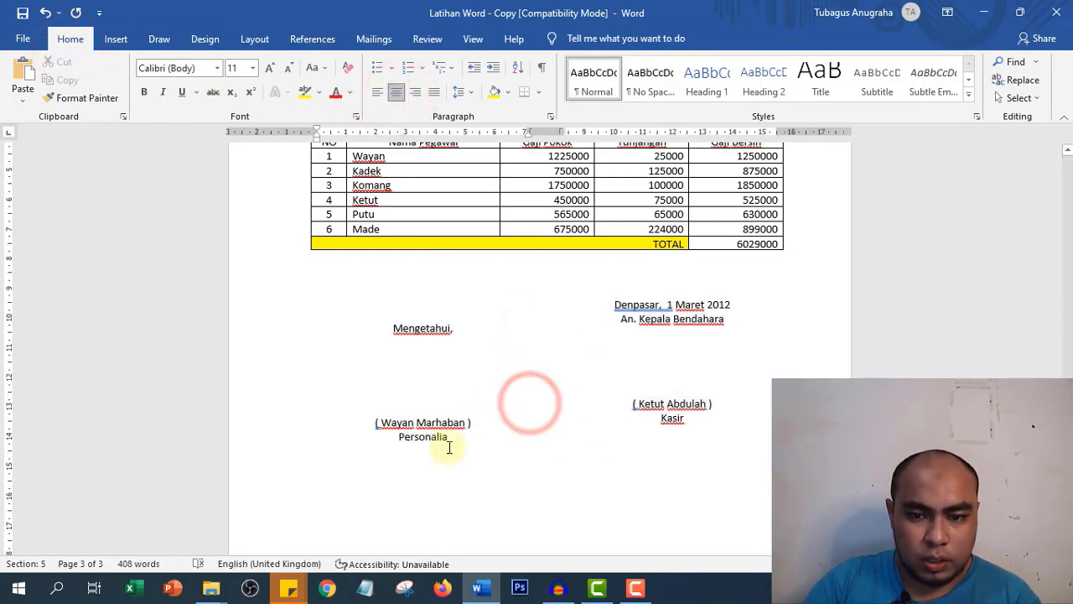
pyautogui.click(421, 304)
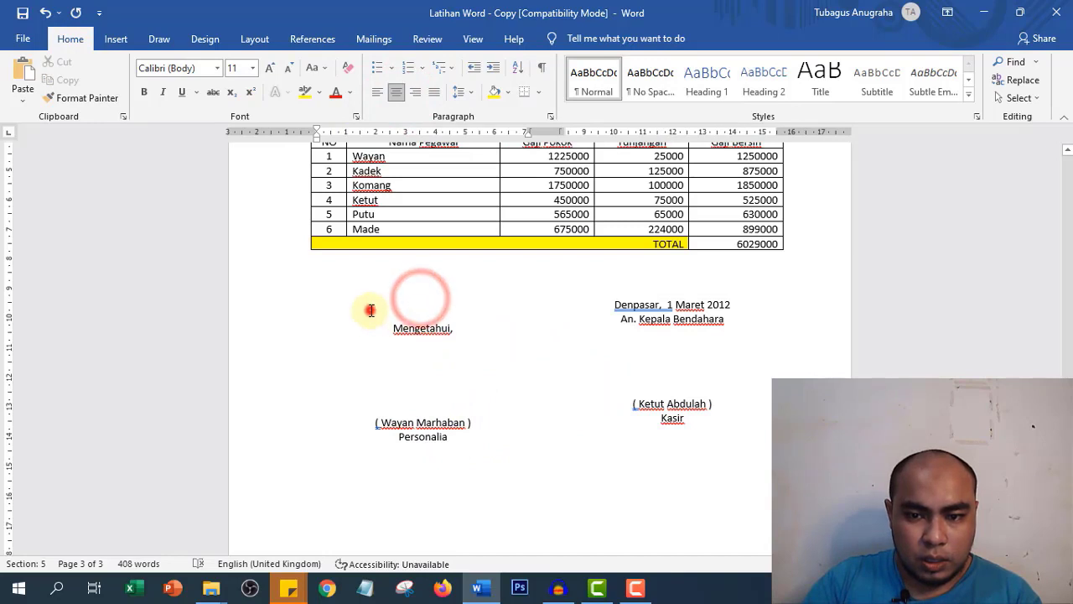
pyautogui.press('Delete')
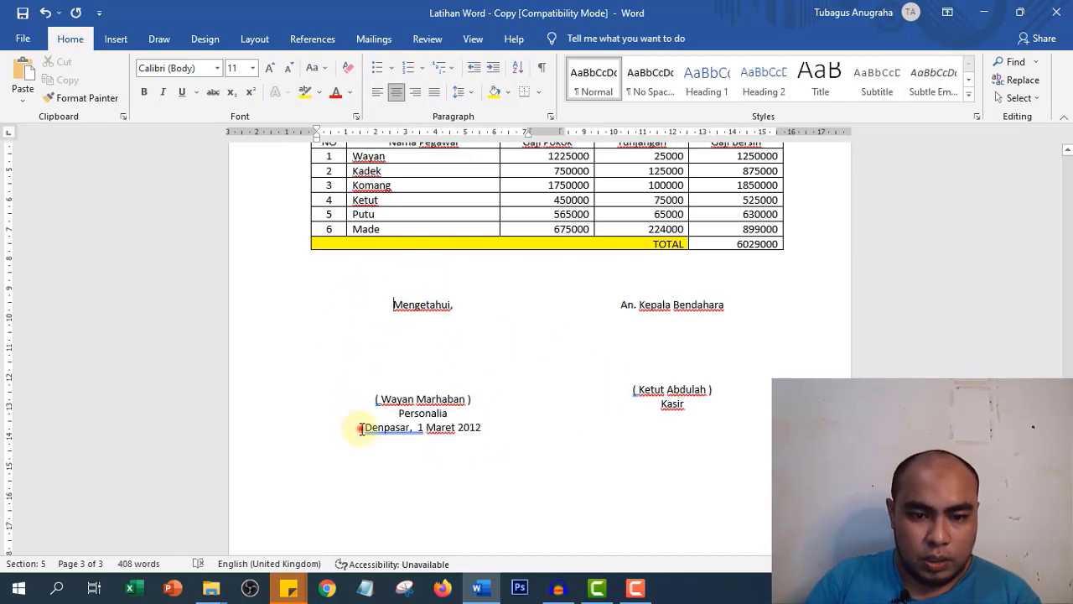
pyautogui.press('Return')
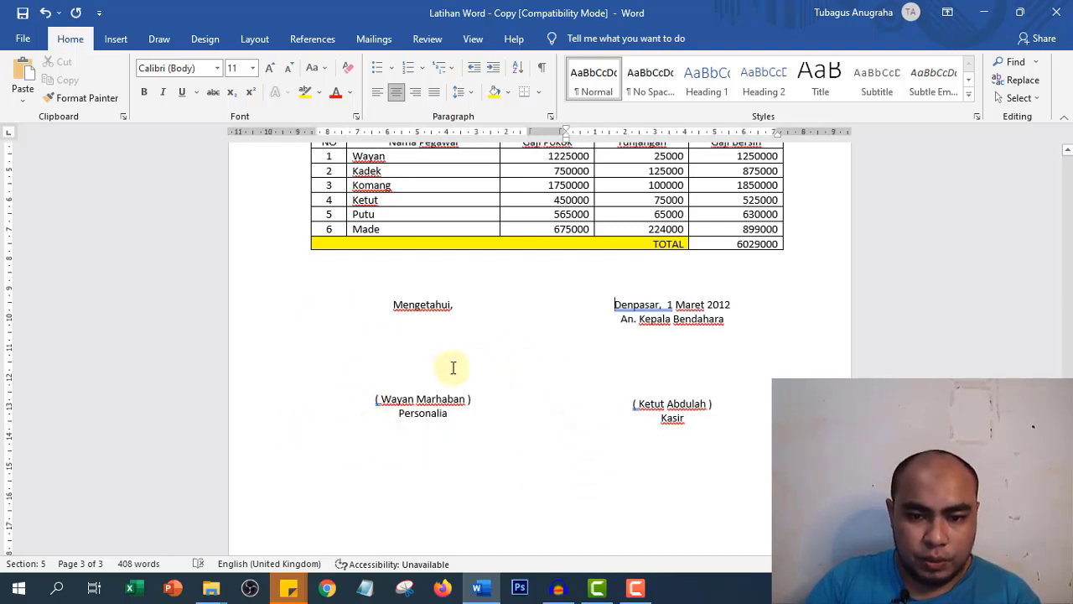
# - Insert a blank line above Mengetahui, and remove one above the Personalia signer's name
pyautogui.click(422, 356)
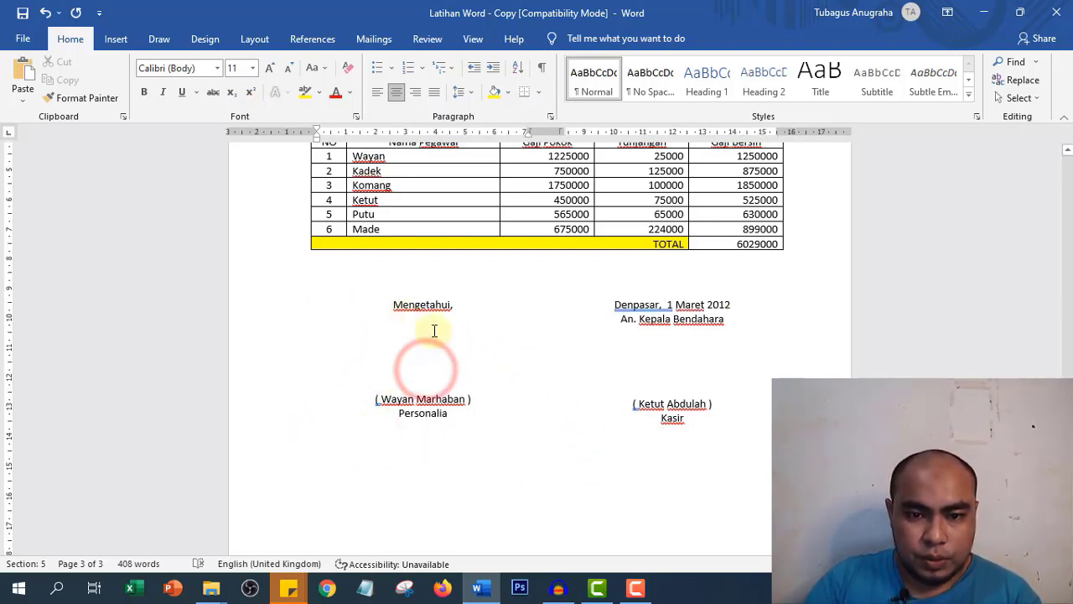
pyautogui.click(384, 308)
pyautogui.press('Return')
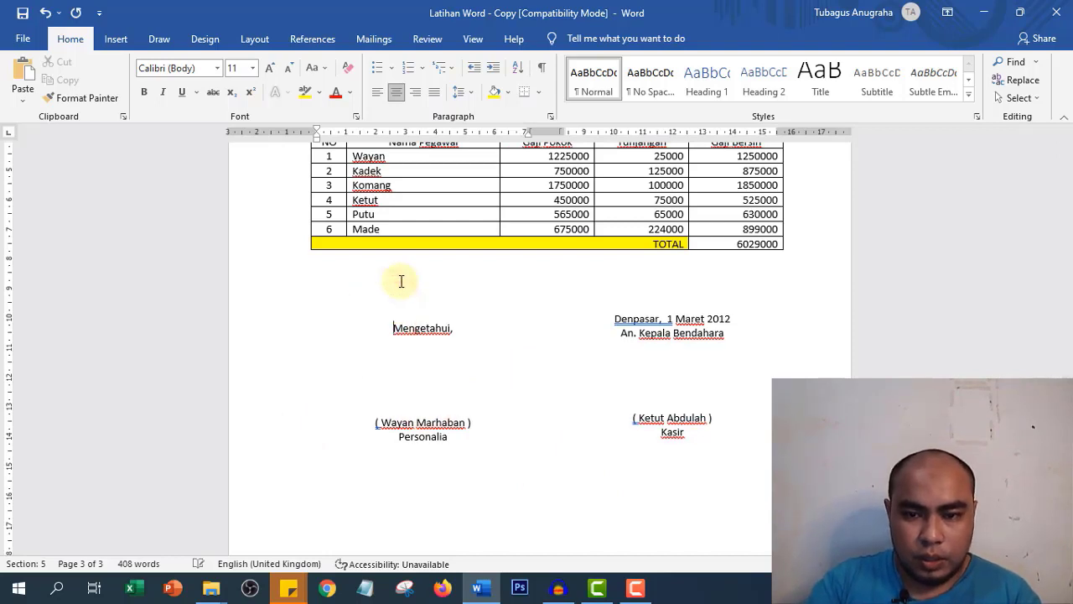
pyautogui.click(613, 309)
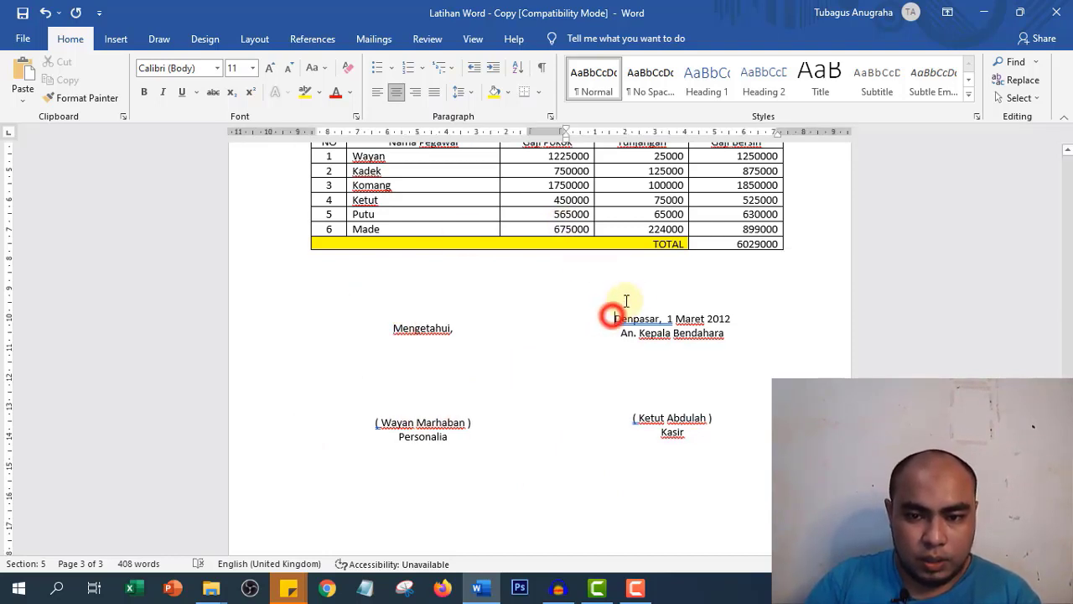
pyautogui.click(480, 315)
pyautogui.click(412, 327)
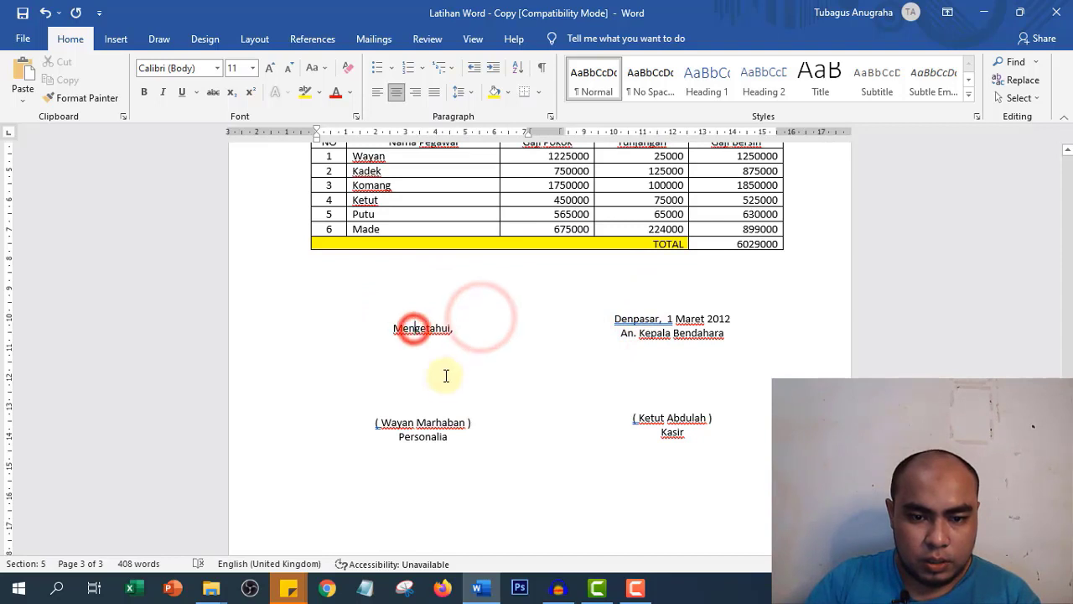
pyautogui.click(442, 385)
pyautogui.click(477, 424)
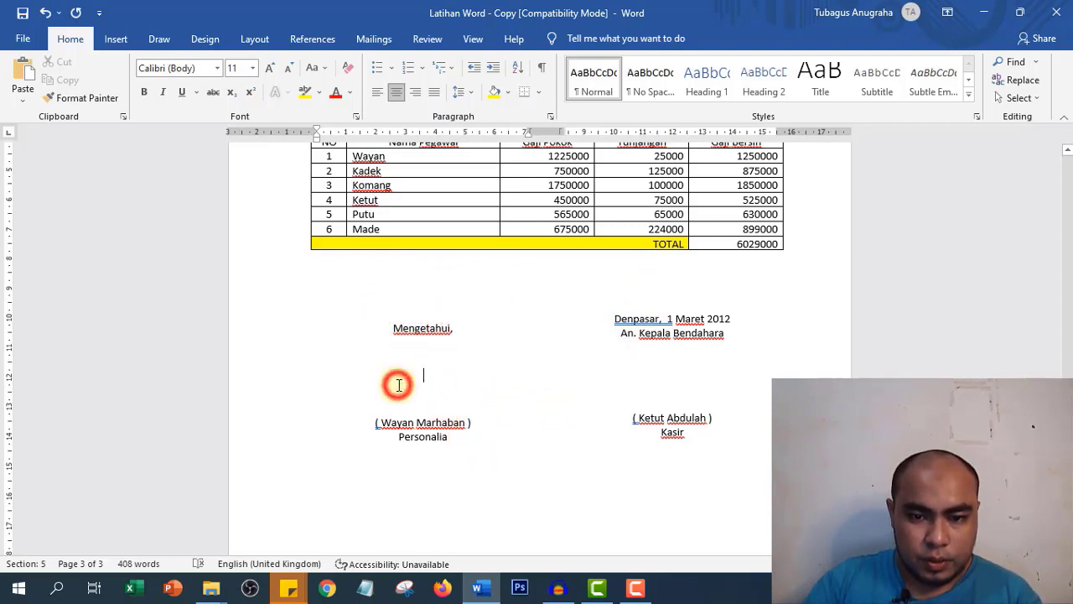
pyautogui.press('Delete')
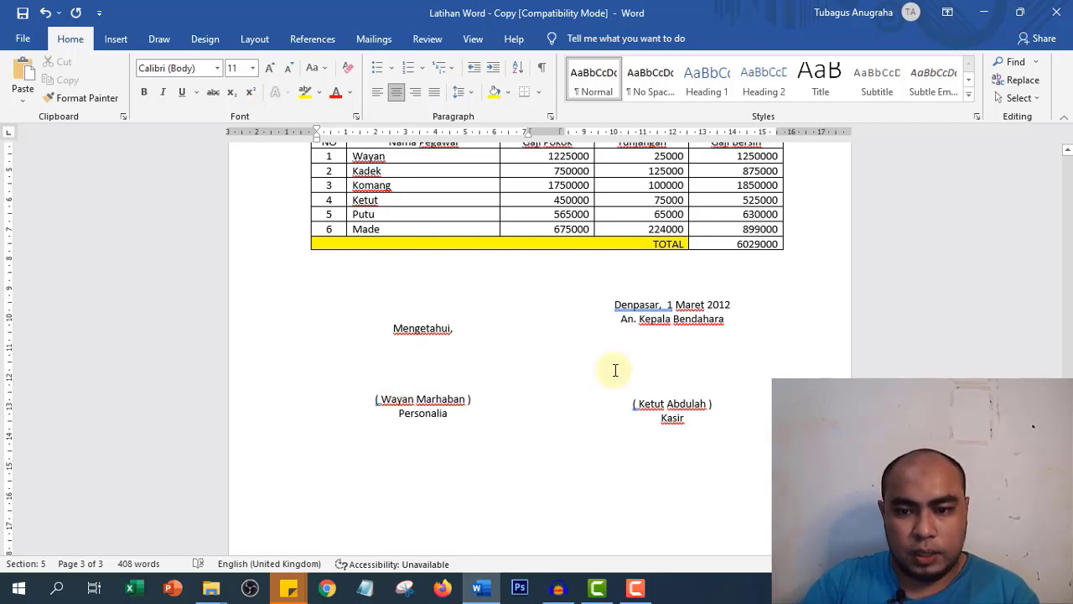
# - Adjust blank lines above the Personalia and Kasir names so both names sit level
pyautogui.click(664, 383)
pyautogui.press('Delete')
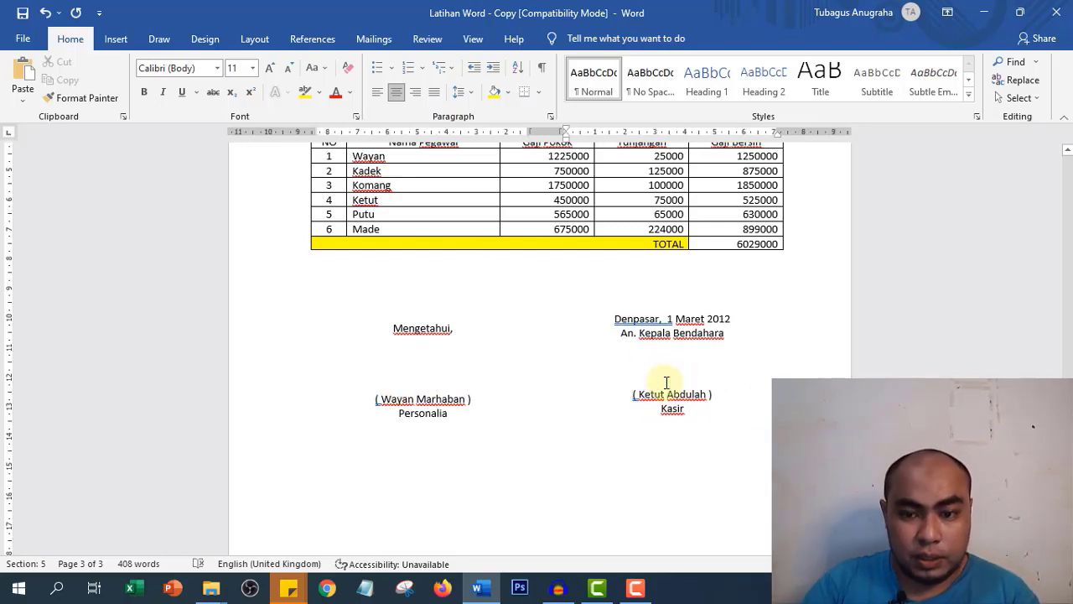
pyautogui.click(423, 327)
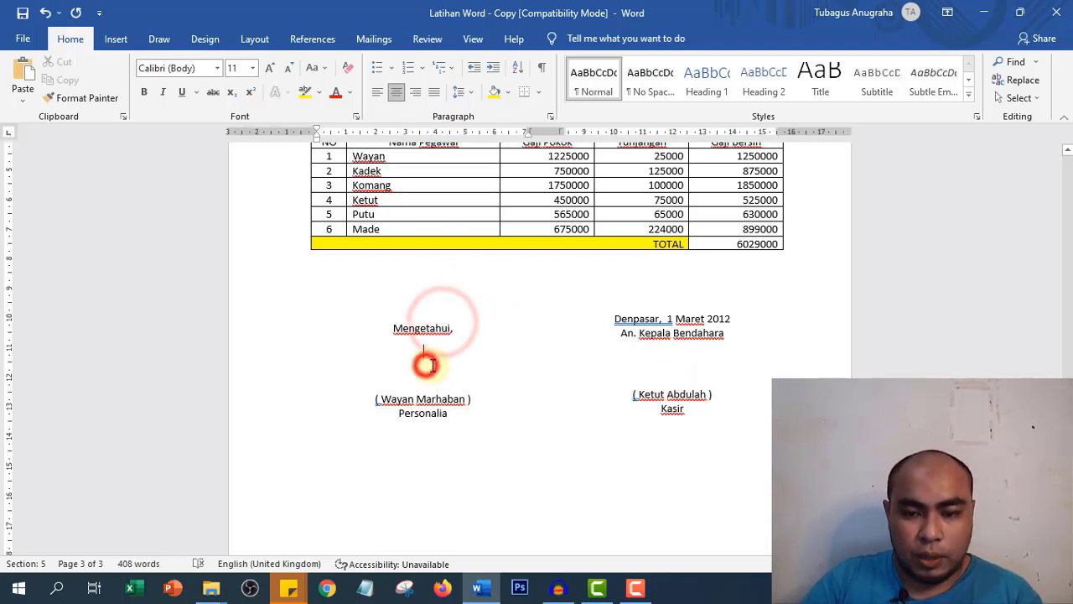
pyautogui.click(433, 366)
pyautogui.press('Return')
pyautogui.click(656, 379)
pyautogui.press('Return')
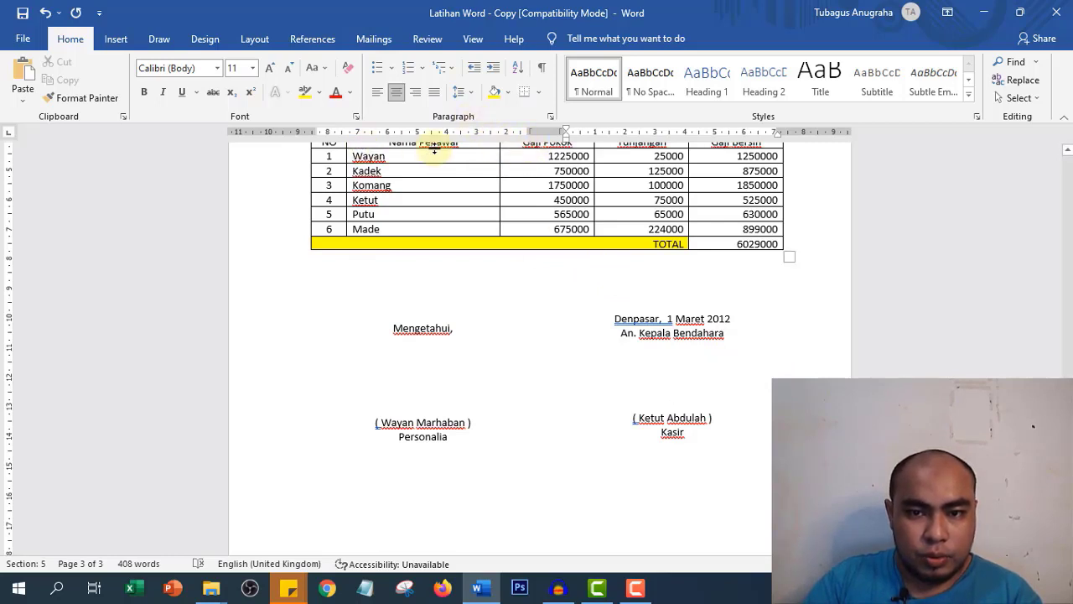
# - Keep Mengetahui, centred and shift the Personalia block left using its ruler tab marker
pyautogui.click(423, 315)
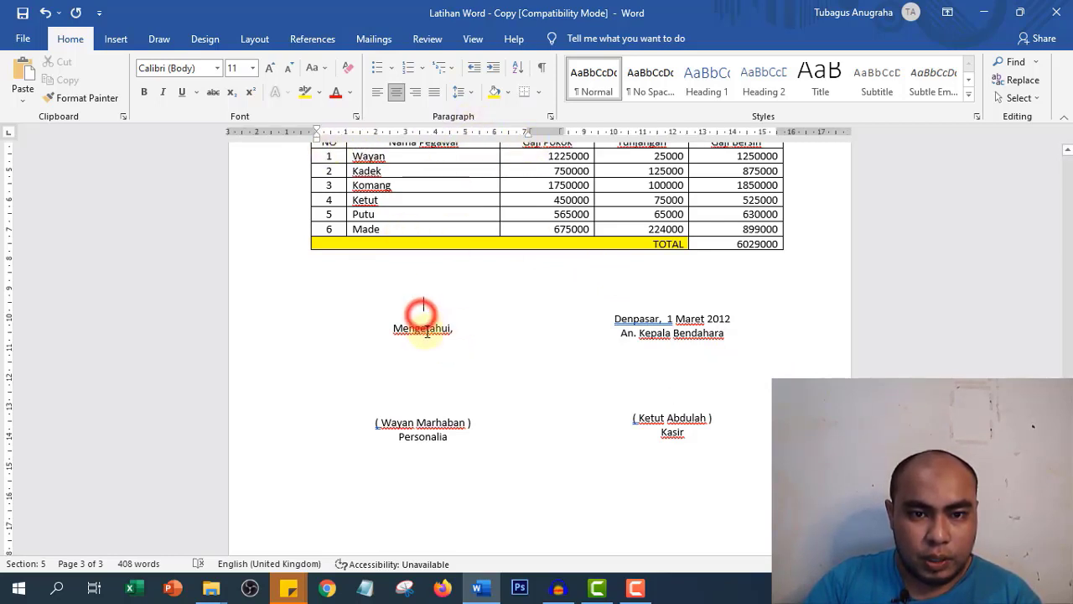
pyautogui.click(376, 93)
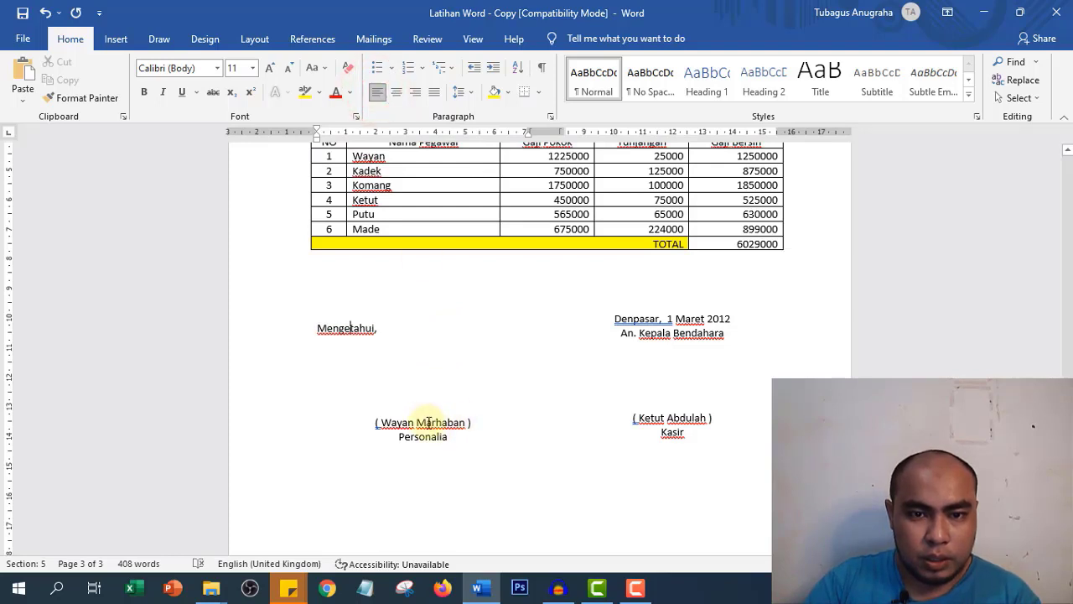
pyautogui.click(397, 93)
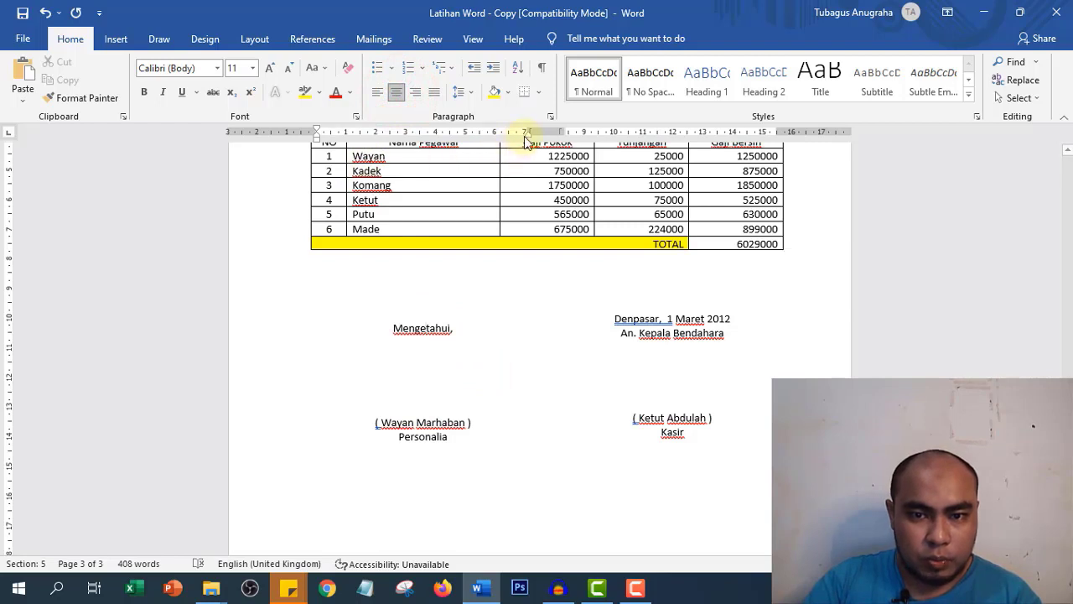
pyautogui.moveTo(528, 139); pyautogui.dragTo(525, 140)
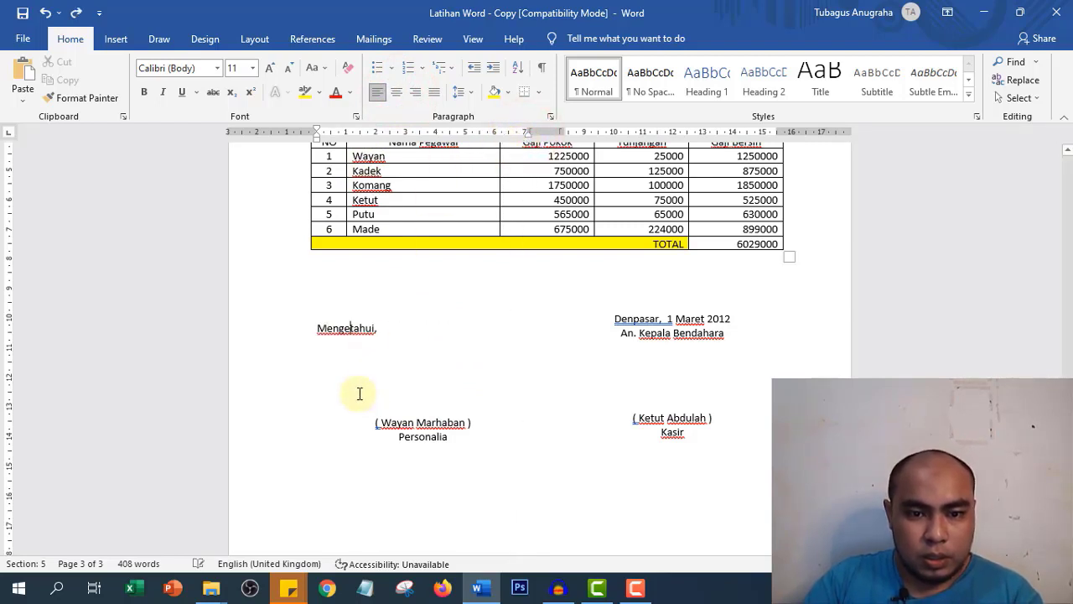
pyautogui.moveTo(285, 333); pyautogui.dragTo(294, 439)
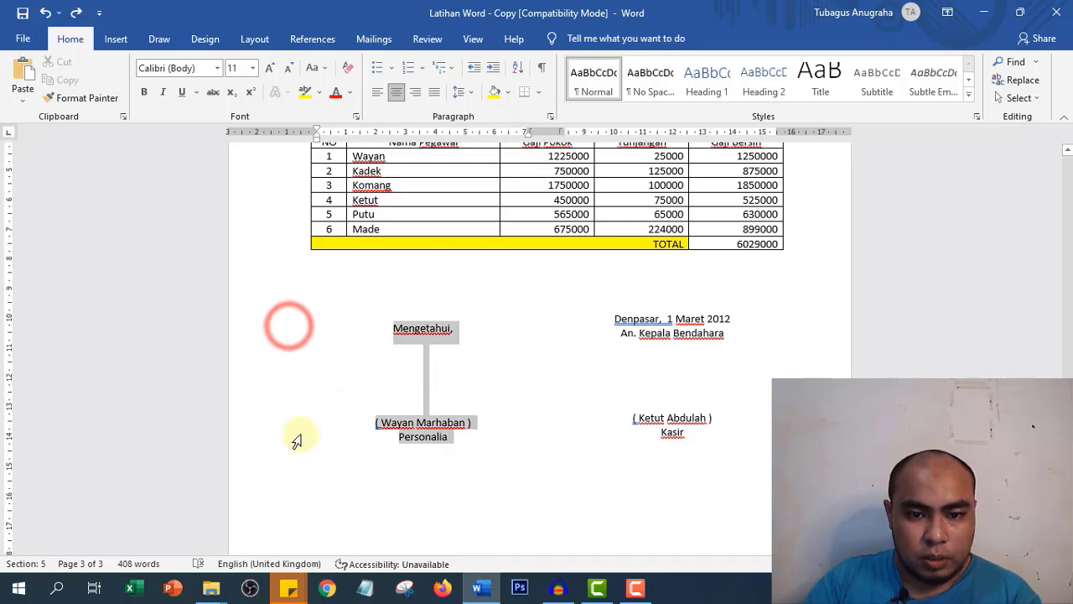
pyautogui.moveTo(529, 138); pyautogui.dragTo(457, 159)
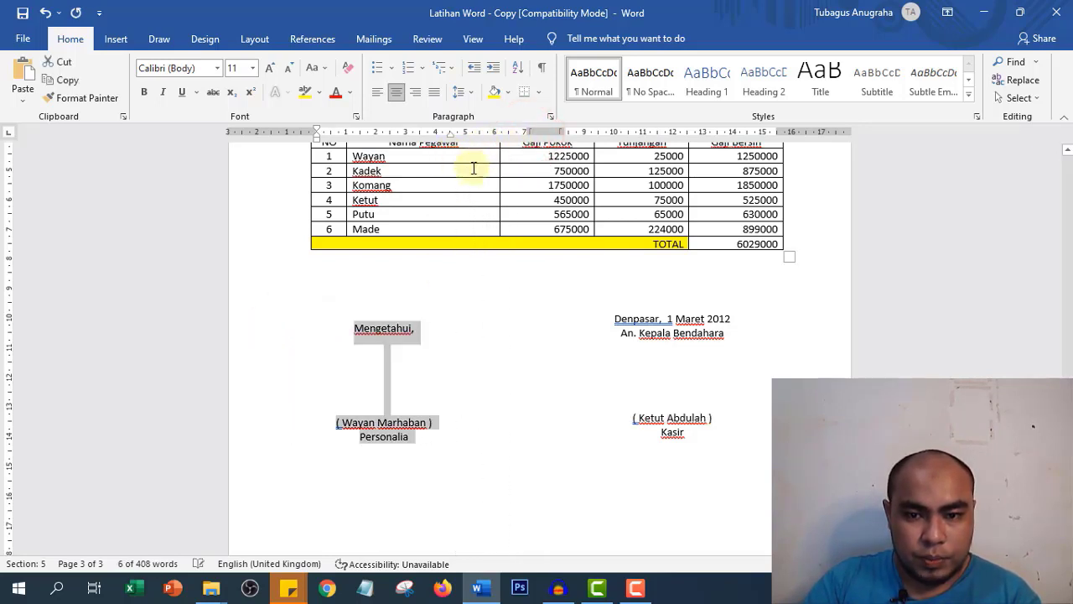
pyautogui.click(646, 335)
# - Shift the Kasir signature block further right using its ruler tab marker
pyautogui.moveTo(612, 319); pyautogui.dragTo(732, 435)
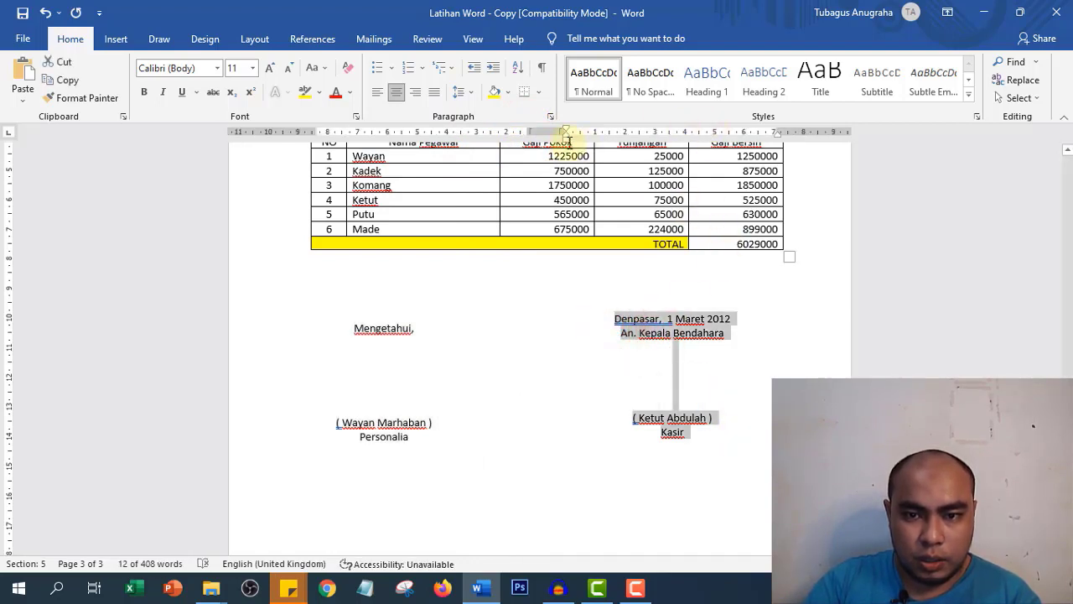
pyautogui.moveTo(566, 139); pyautogui.dragTo(621, 161)
pyautogui.click(737, 413)
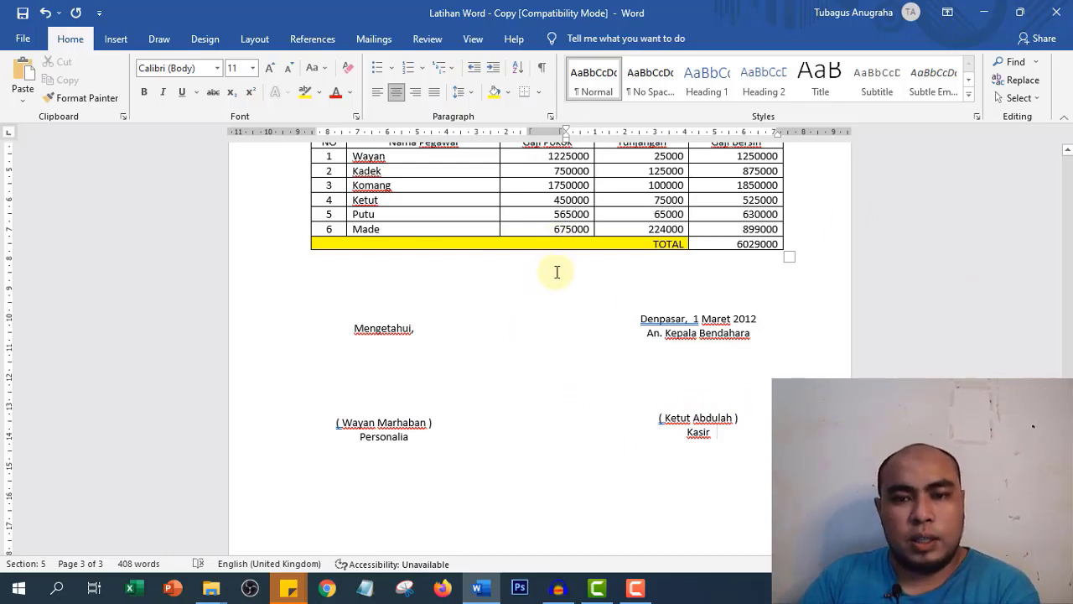
pyautogui.click(489, 475)
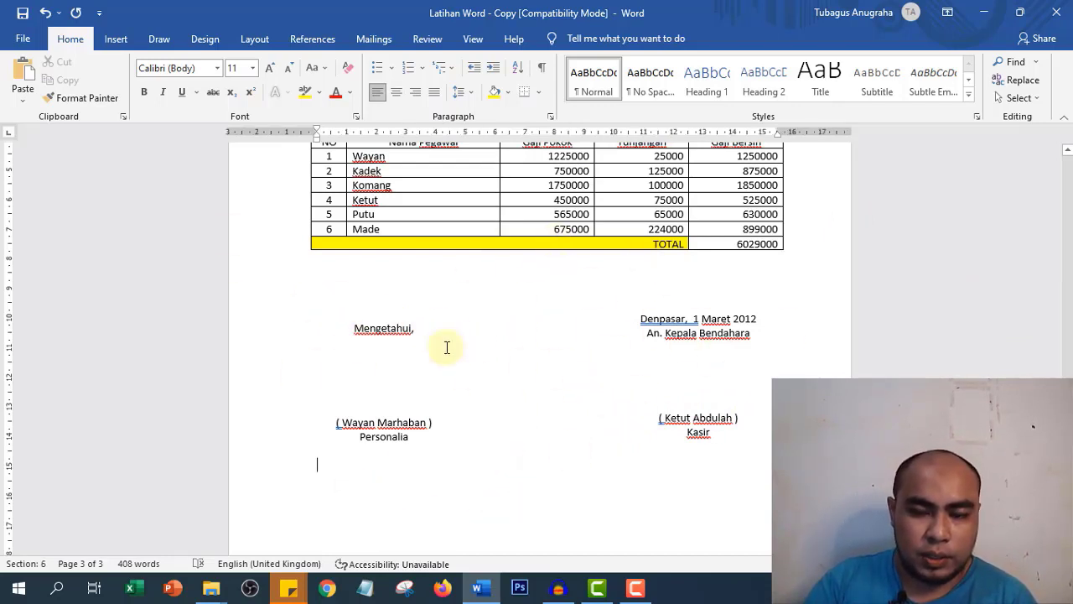
pyautogui.click(505, 321)
pyautogui.click(709, 349)
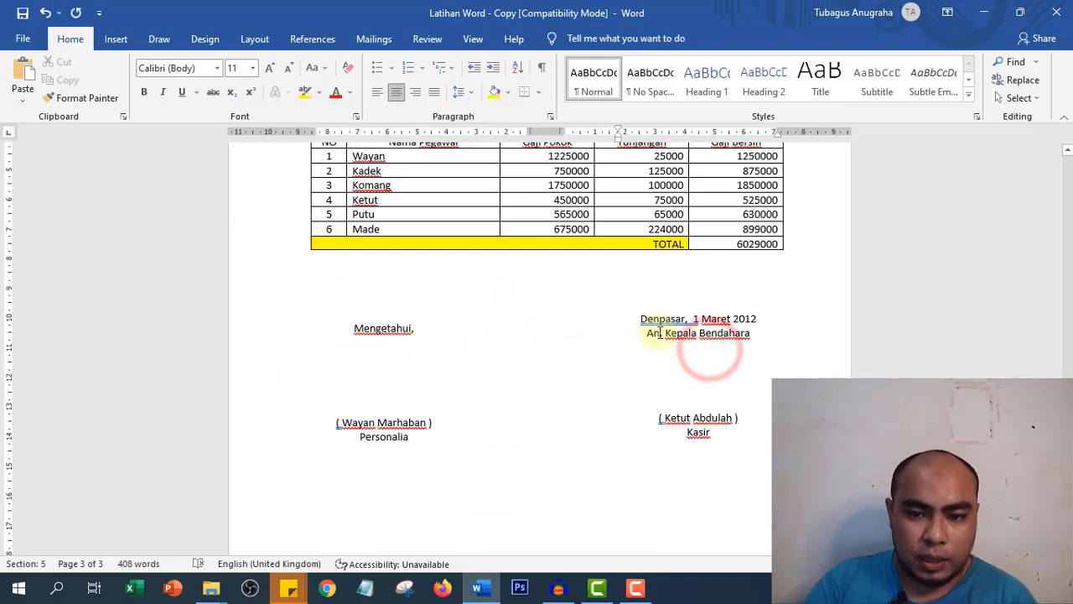
pyautogui.scroll(-5, 637, 359)
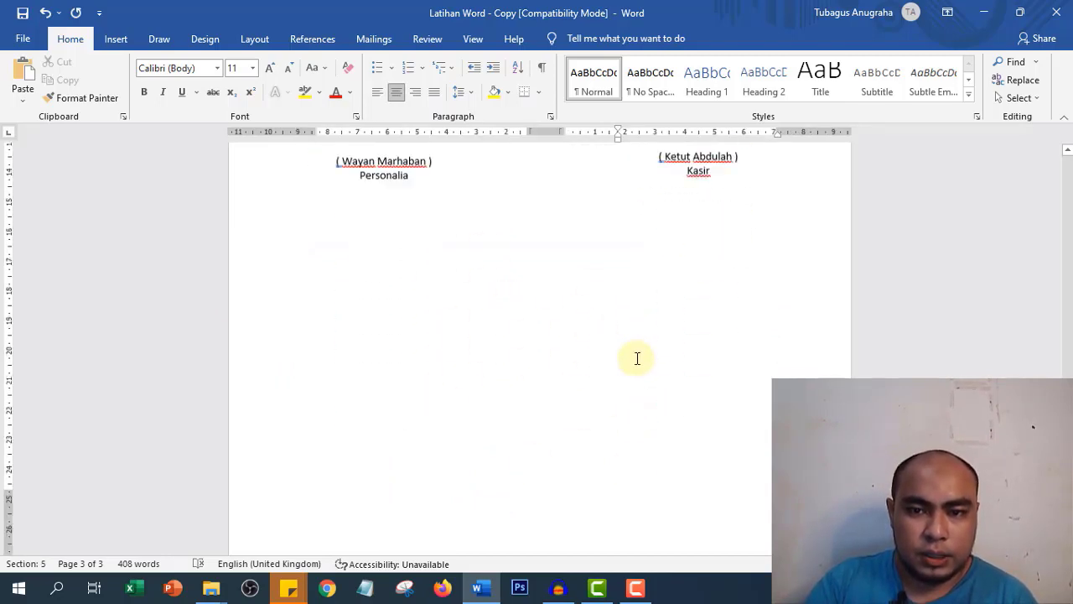
pyautogui.scroll(8, 638, 359)
pyautogui.scroll(-5, 642, 352)
pyautogui.scroll(1, 646, 357)
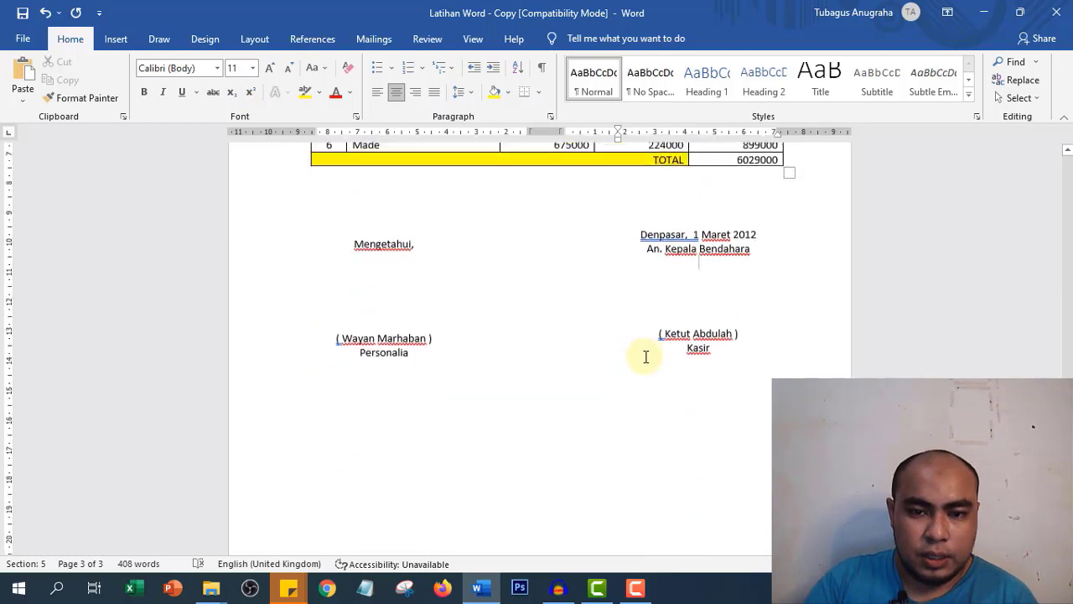
pyautogui.scroll(2, 646, 357)
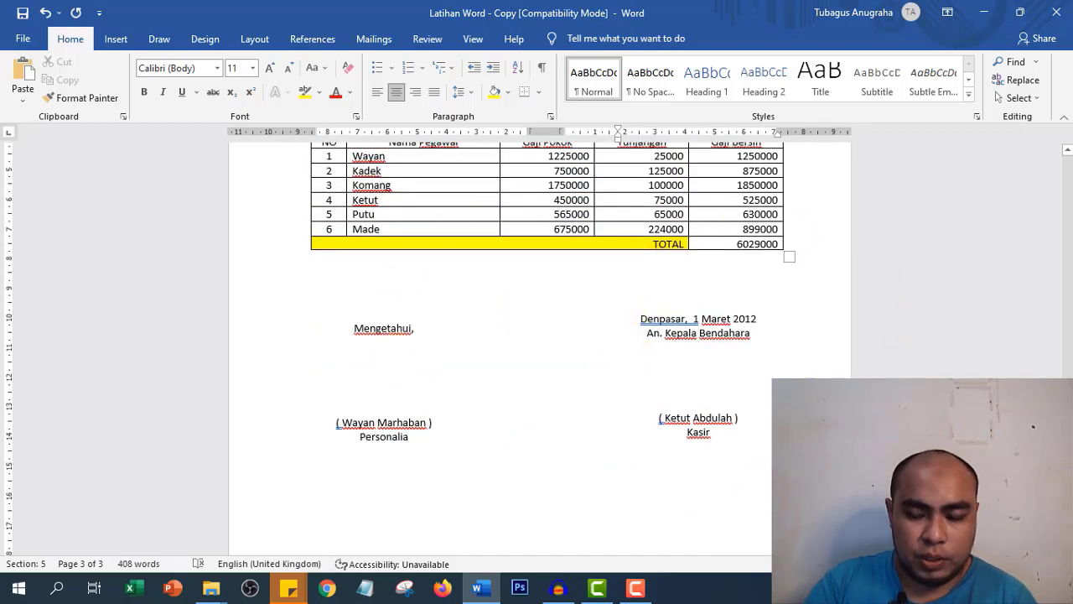